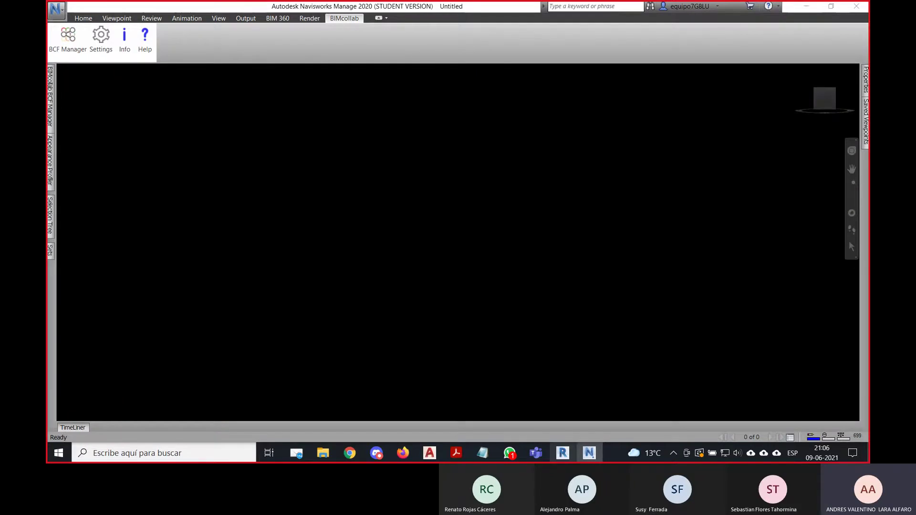
# Look over the Navisworks cache files in the CLASE 15 folder in File Explorer and return to Navisworks Manage.
pyautogui.moveTo(329, 457)
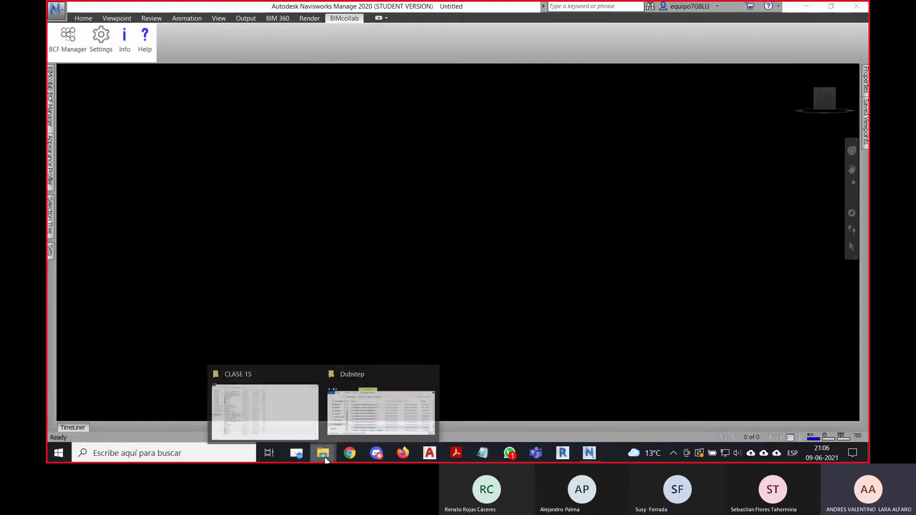
pyautogui.click(259, 402)
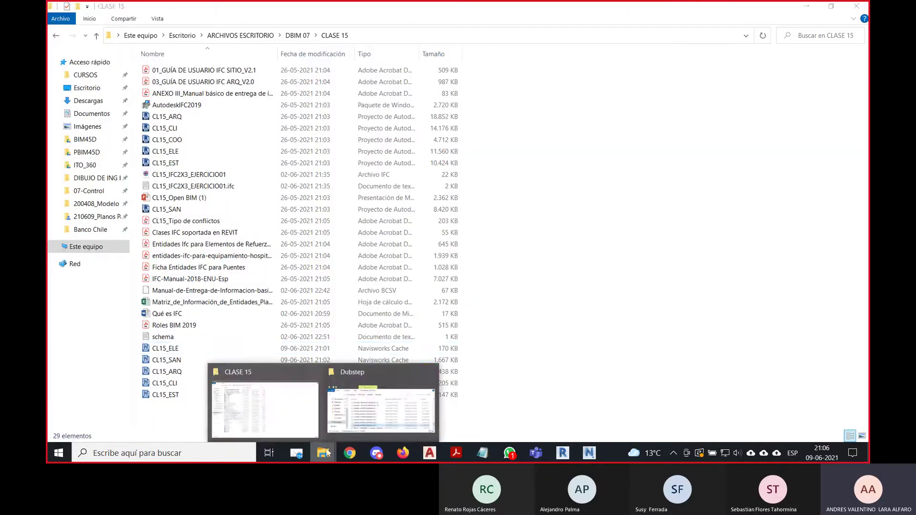
pyautogui.click(429, 373)
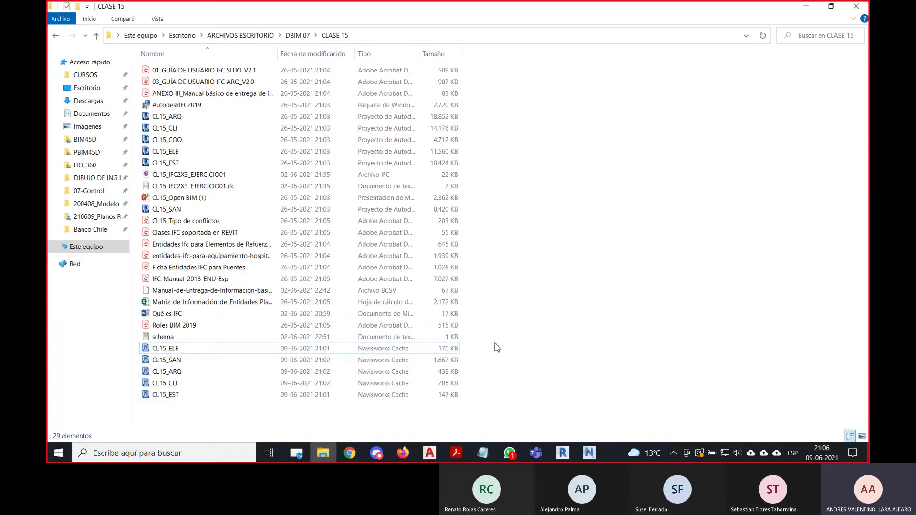
pyautogui.click(805, 10)
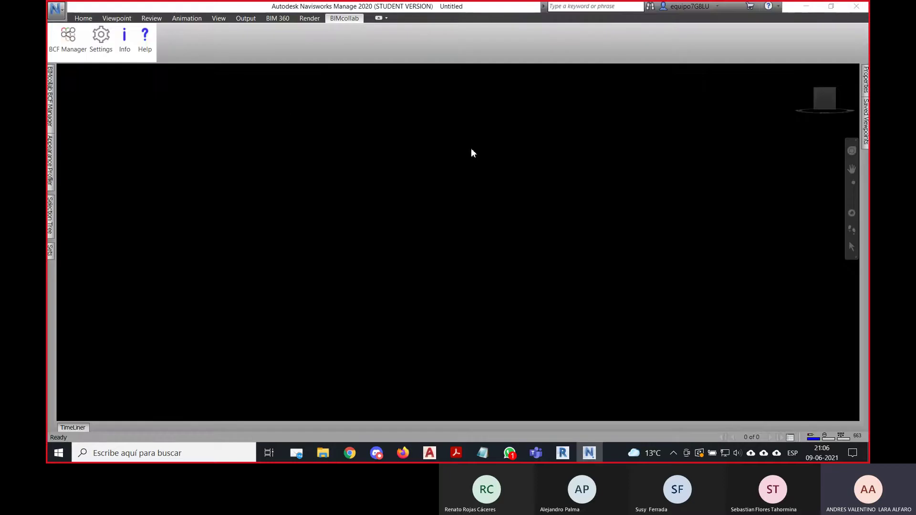
pyautogui.click(483, 452)
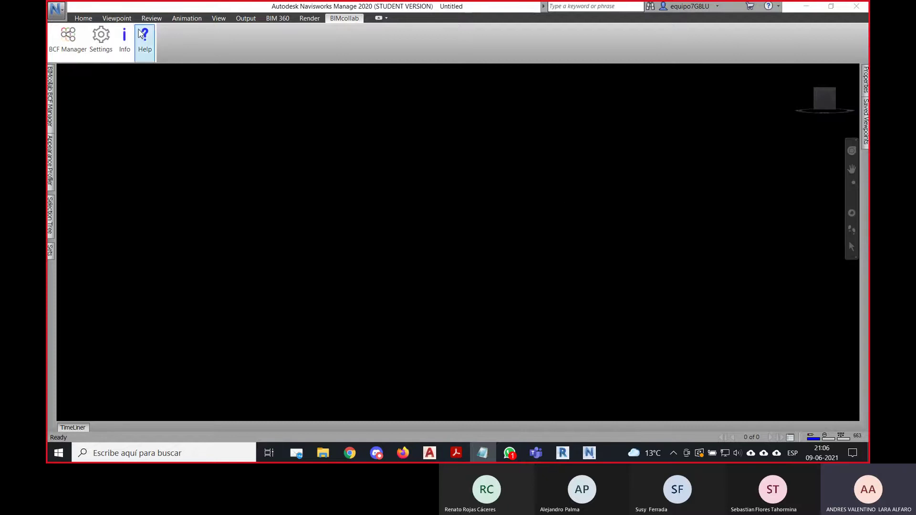
# Append the CL15_ARQ, CL15_CLI, CL15_ELE, CL15_EST and CL15_SAN cache files from the desktop's ARCHIVOS ESCRITORIO, DBIM 07, CLASE 15 folder.
pyautogui.click(83, 19)
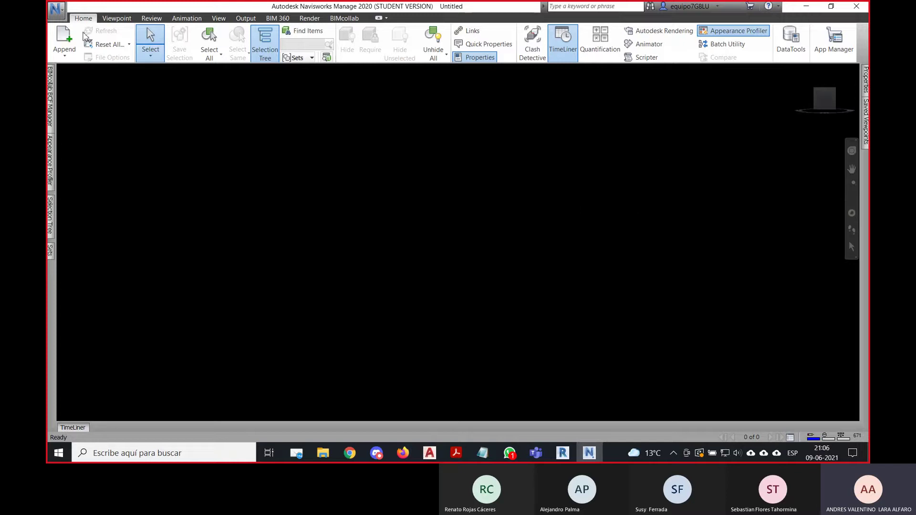
pyautogui.click(56, 9)
pyautogui.click(432, 186)
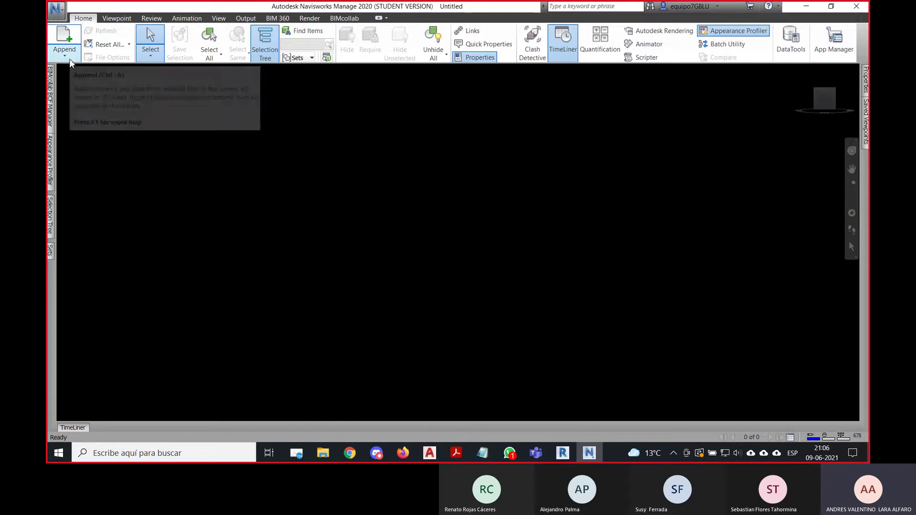
pyautogui.click(70, 57)
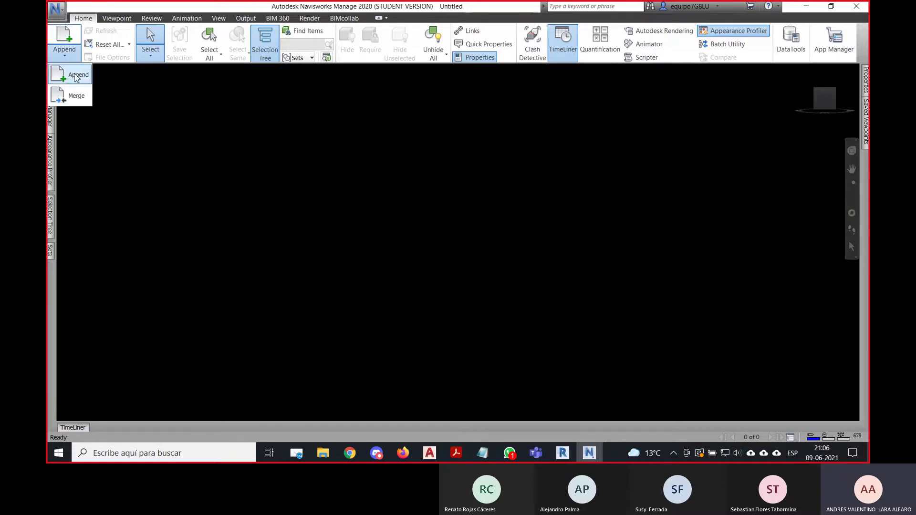
pyautogui.click(75, 78)
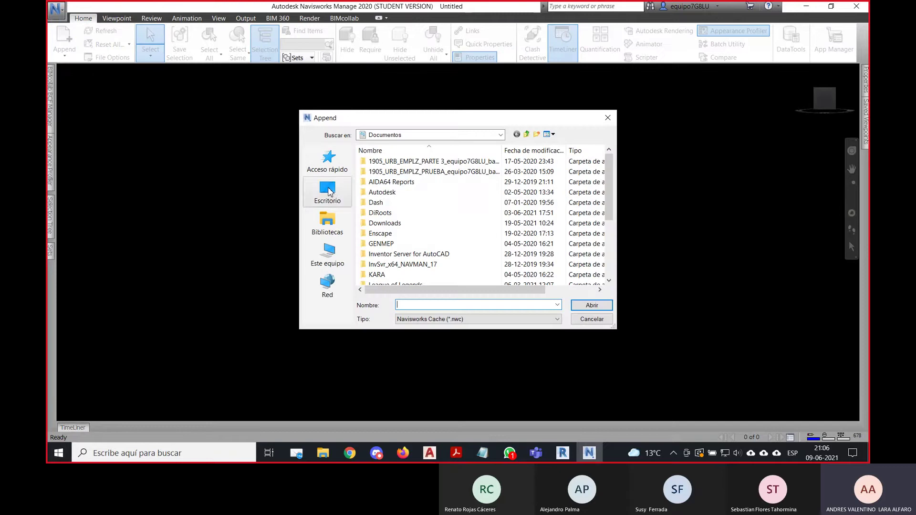
pyautogui.click(328, 192)
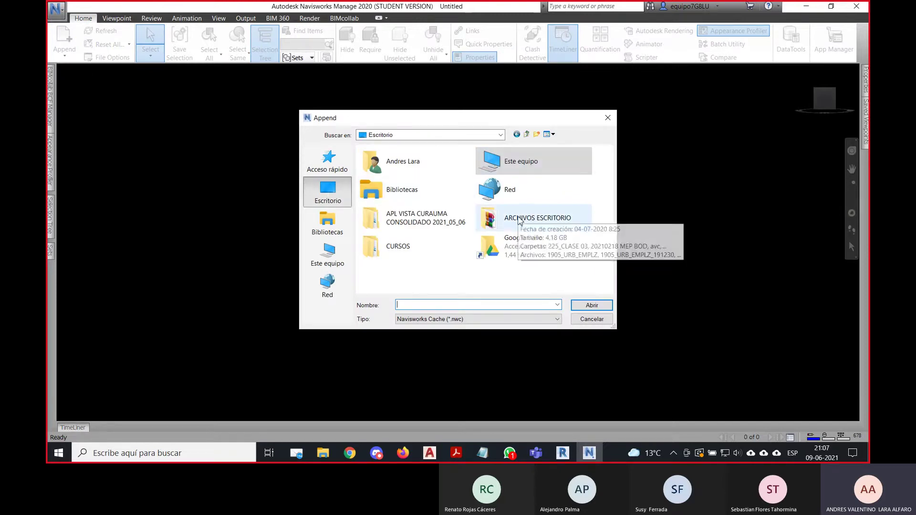
pyautogui.doubleClick(519, 219)
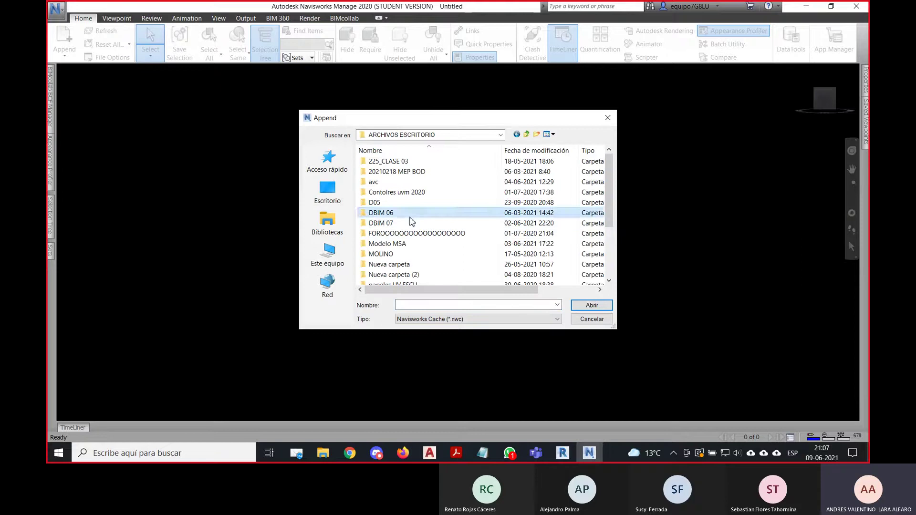
pyautogui.doubleClick(411, 223)
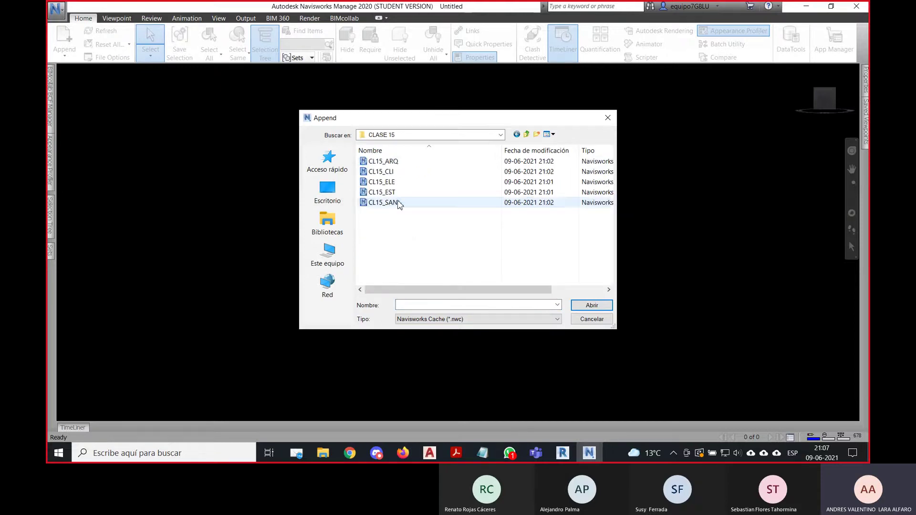
pyautogui.click(394, 162)
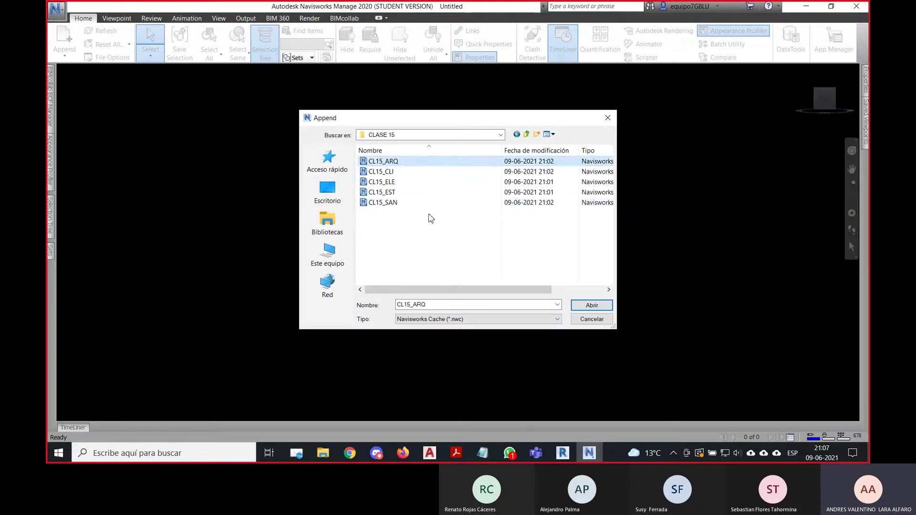
pyautogui.keyDown('shift'); pyautogui.click(393, 203); pyautogui.keyUp('shift')
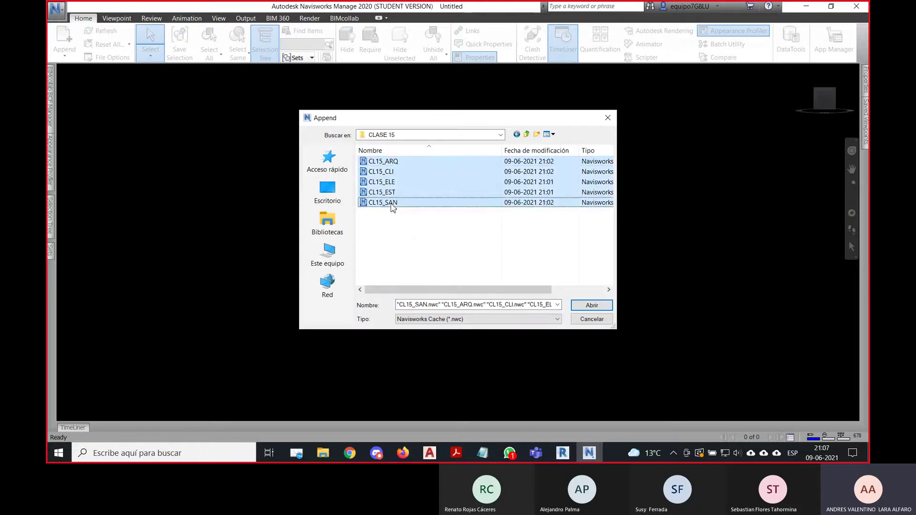
pyautogui.click(591, 305)
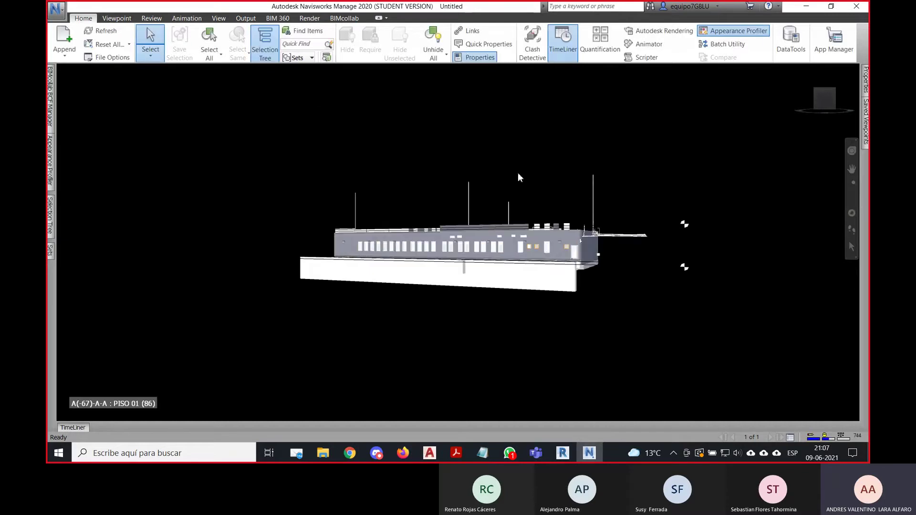
# Examine the combined building model from outside, including its roof, long window façade and the boxes along its base.
pyautogui.scroll(2, 618, 198)
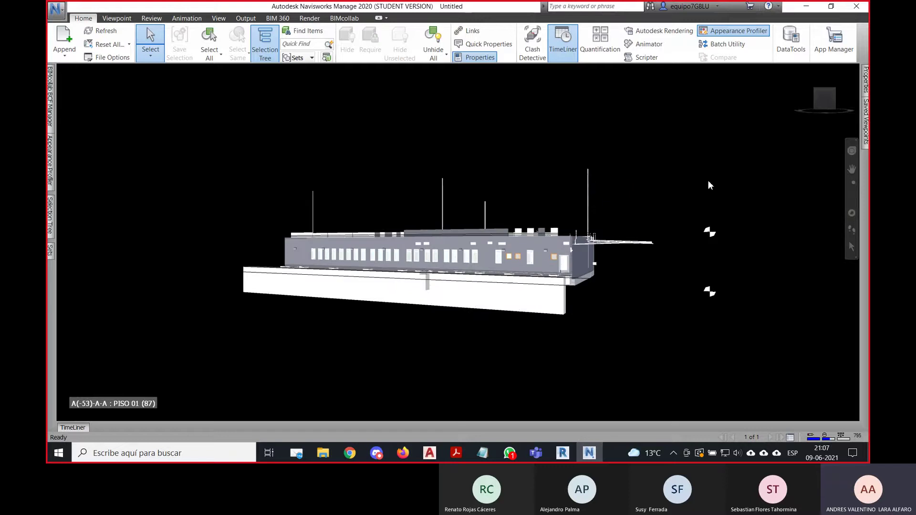
pyautogui.scroll(2, 649, 216)
pyautogui.moveTo(649, 216)
pyautogui.keyDown('shift'); pyautogui.mouseDown(button='middle')
pyautogui.moveTo(629, 268)
pyautogui.moveTo(648, 249)
pyautogui.mouseUp(button='middle'); pyautogui.keyUp('shift')
pyautogui.moveTo(460, 161); pyautogui.dragTo(464, 170, button='middle')
pyautogui.scroll(-2, 463, 166)
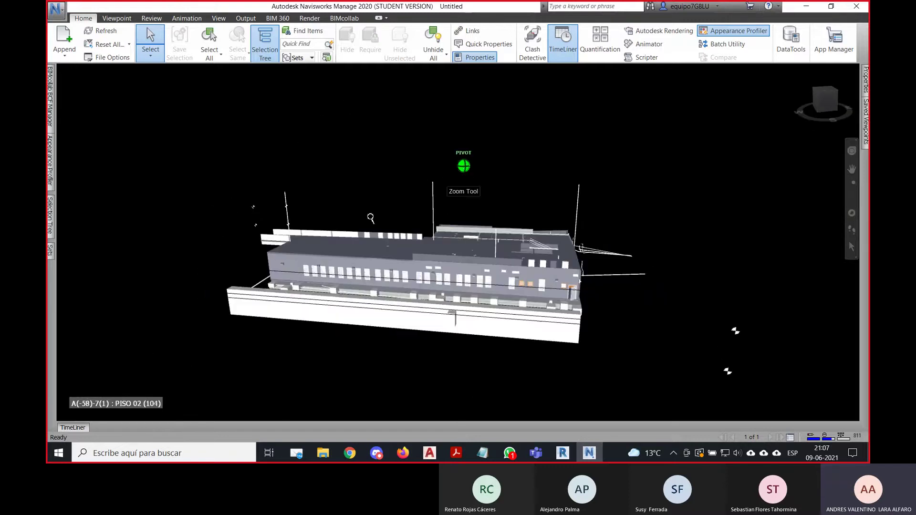
pyautogui.keyDown('shift'); pyautogui.moveTo(370, 217); pyautogui.dragTo(474, 256, button='middle'); pyautogui.keyUp('shift')
pyautogui.scroll(3, 503, 289)
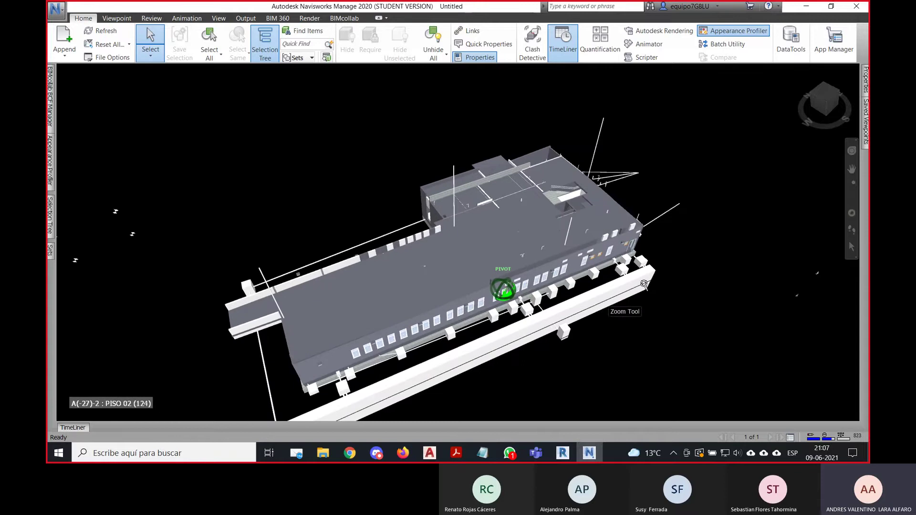
pyautogui.moveTo(643, 283); pyautogui.dragTo(621, 249, button='middle')
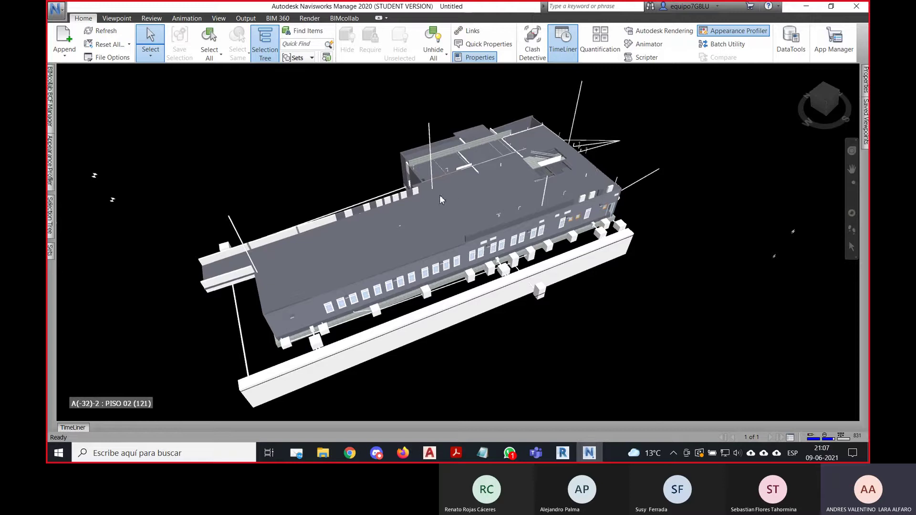
pyautogui.scroll(5, 503, 253)
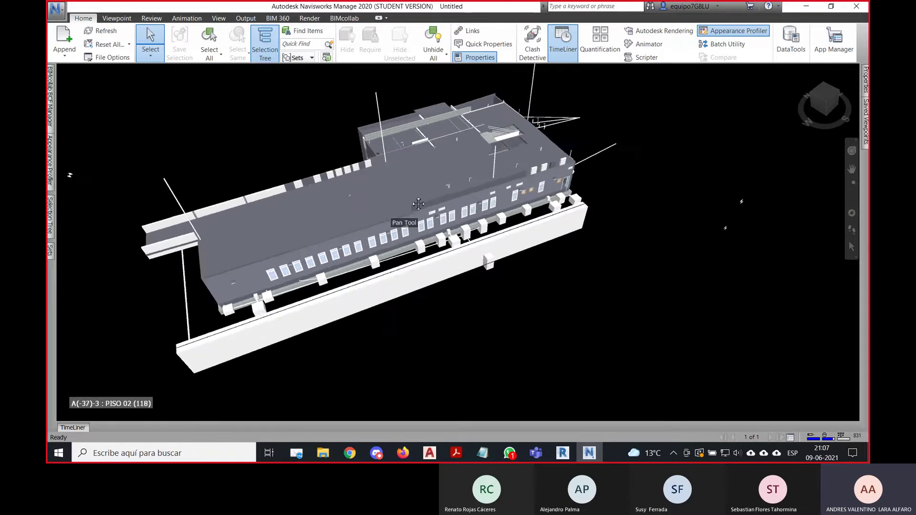
pyautogui.scroll(6, 503, 253)
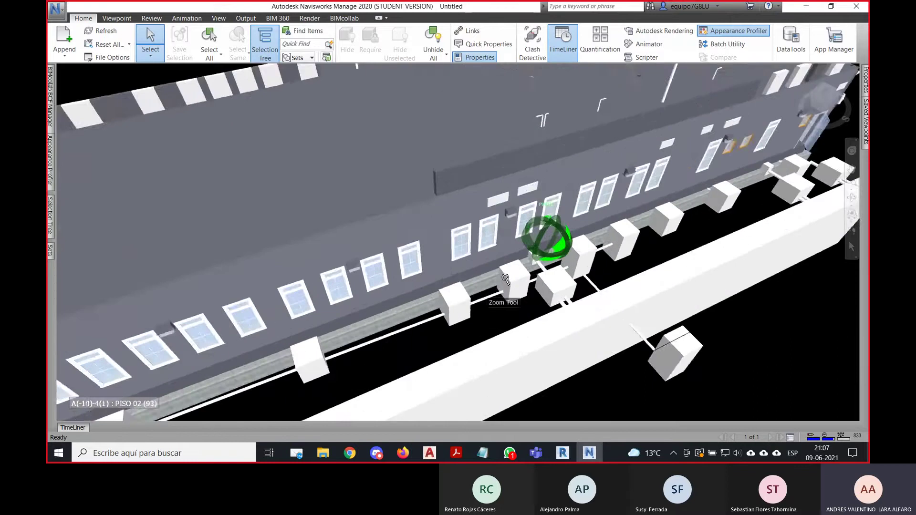
pyautogui.scroll(-5, 660, 170)
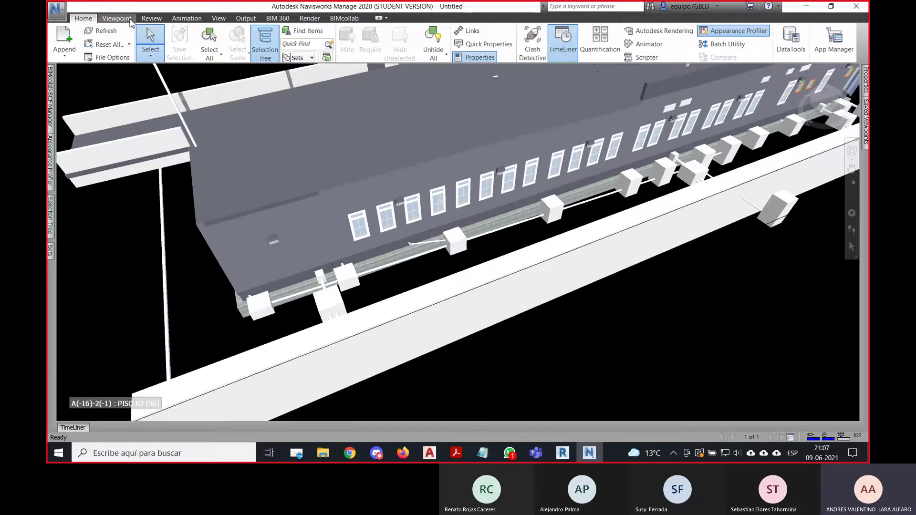
# Set the render style mode to Shaded and check the building model's display.
pyautogui.click(129, 20)
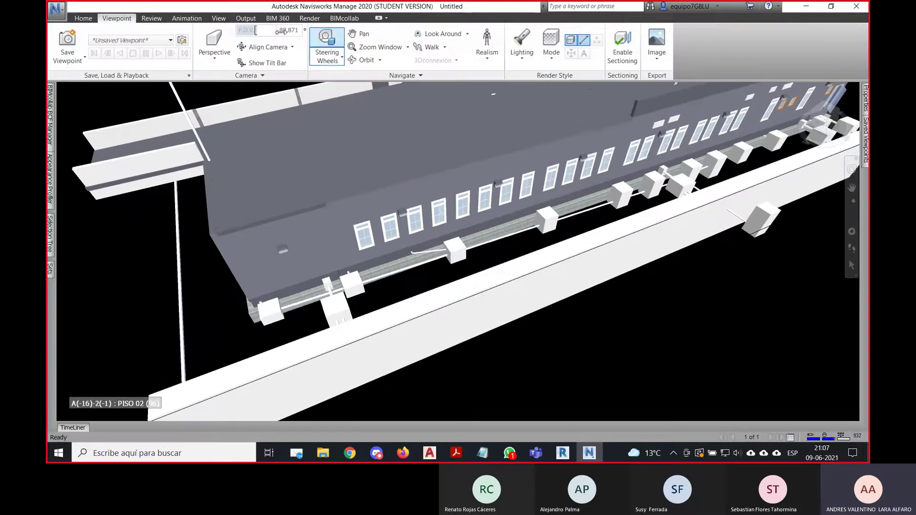
pyautogui.click(551, 57)
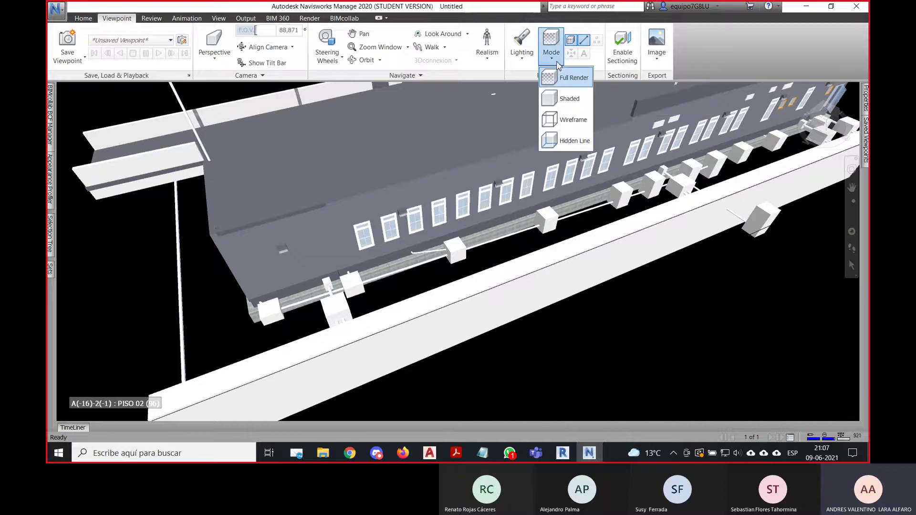
pyautogui.click(578, 98)
pyautogui.scroll(-5, 650, 227)
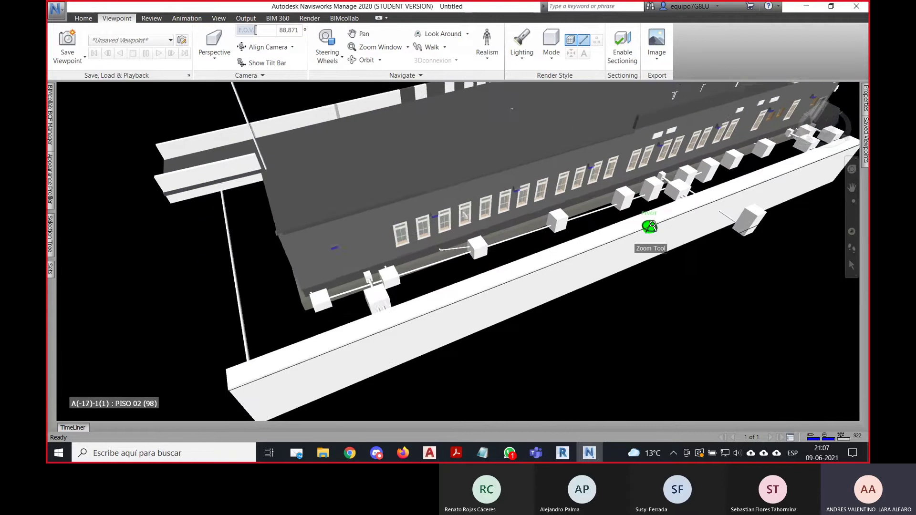
pyautogui.moveTo(671, 227); pyautogui.dragTo(626, 219, button='middle')
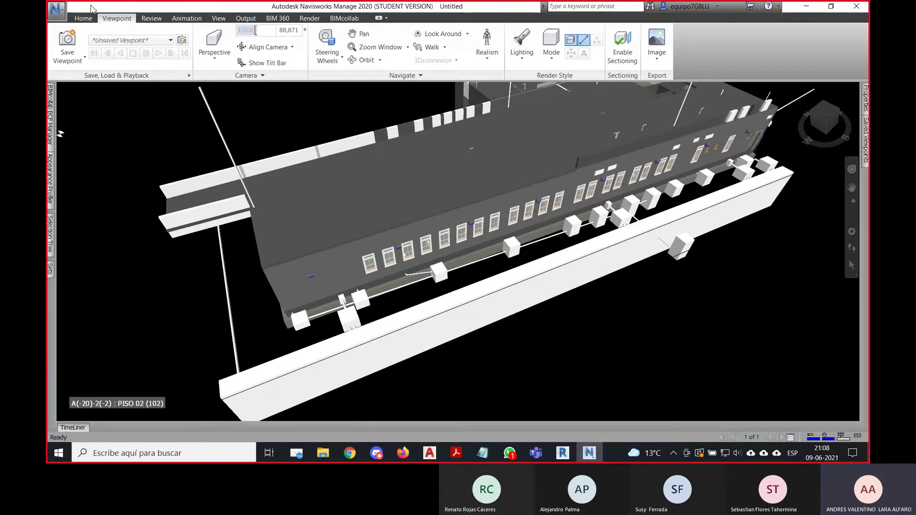
# Bring up the Appearance Profiler, close it, and set the BIMcollab BCF Manager window to auto-hide.
pyautogui.click(83, 19)
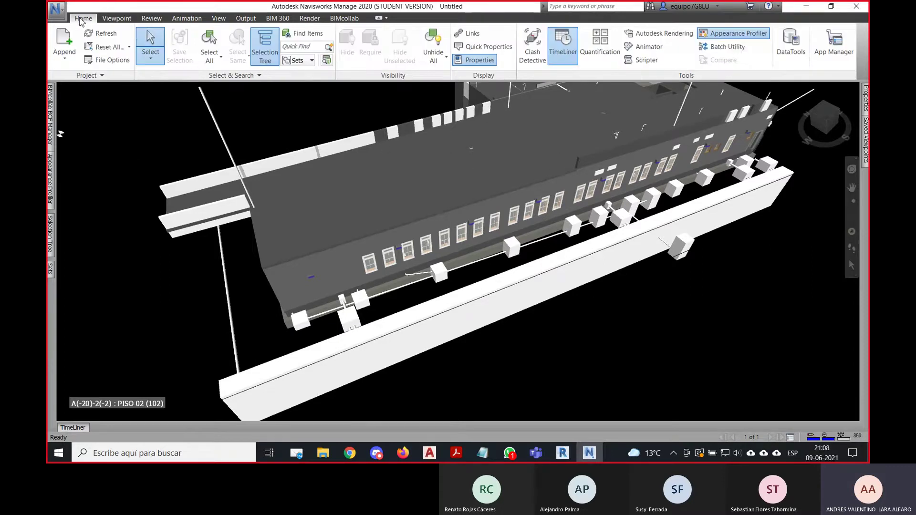
pyautogui.click(741, 37)
pyautogui.click(742, 38)
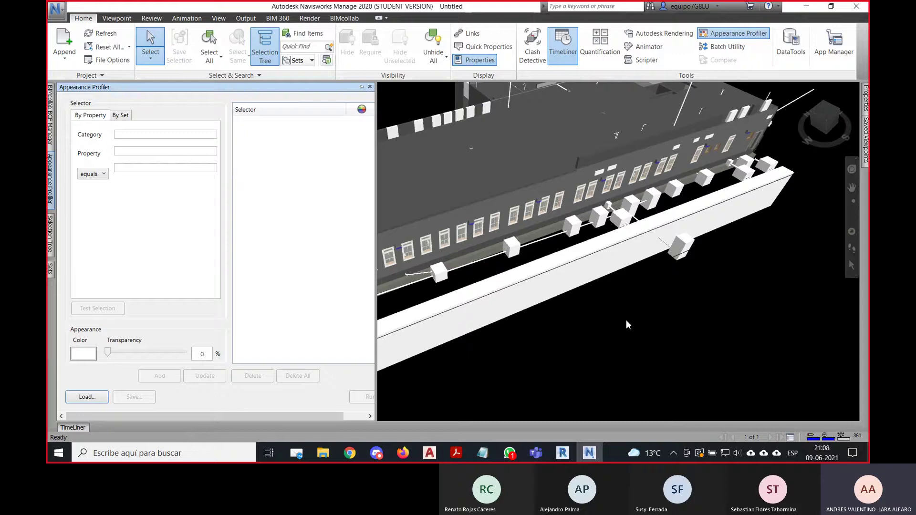
pyautogui.moveTo(571, 315); pyautogui.dragTo(631, 335, button='middle')
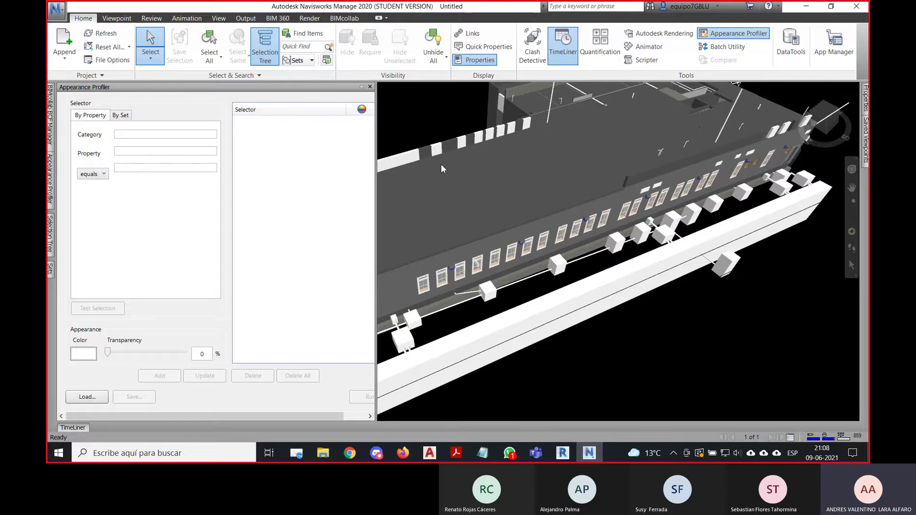
pyautogui.click(361, 87)
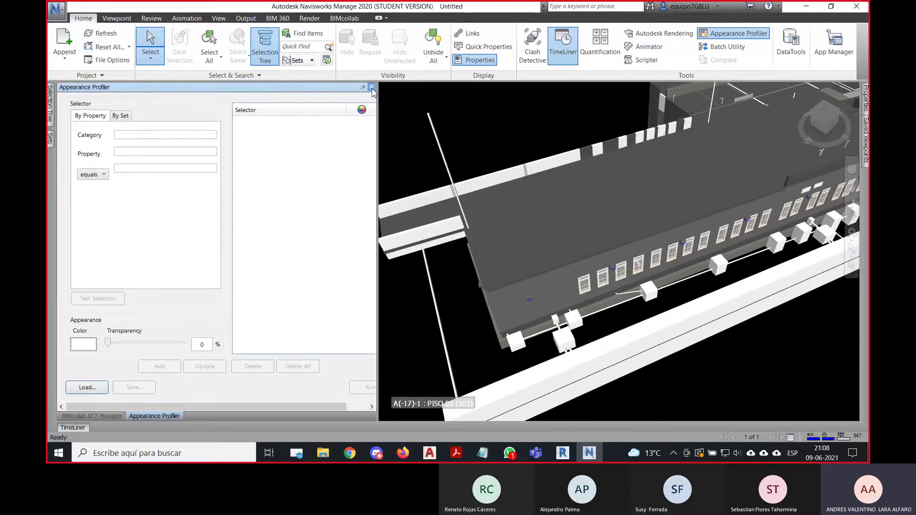
pyautogui.click(371, 87)
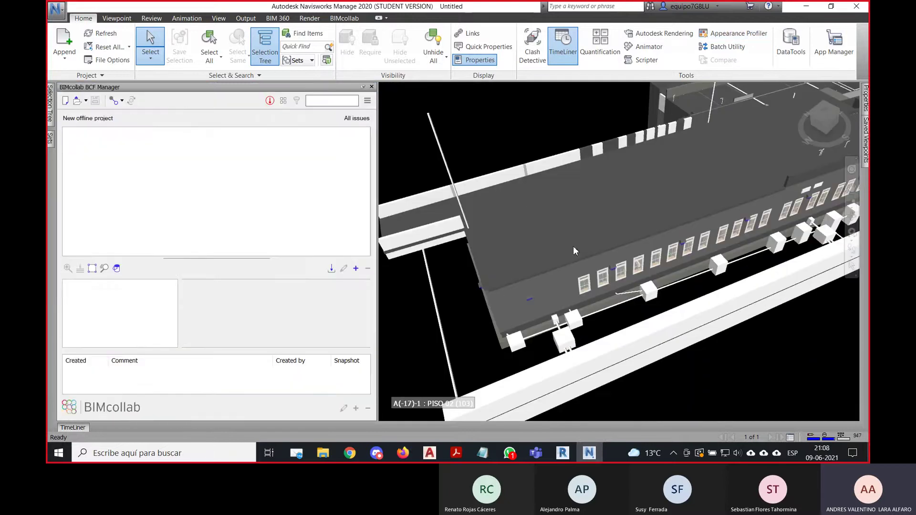
pyautogui.click(362, 88)
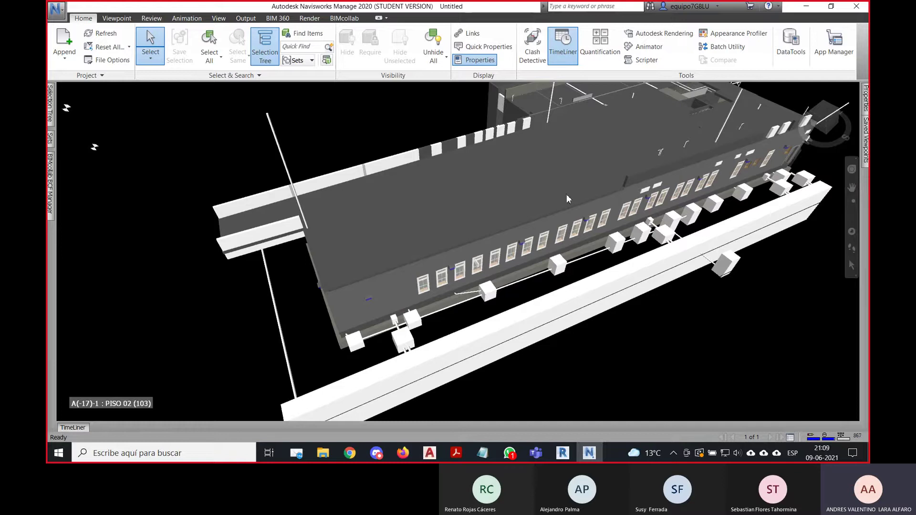
# Bring up the Find Items window, dock it beside the model view and keep it pinned open.
pyautogui.moveTo(615, 170); pyautogui.dragTo(586, 211, button='middle')
pyautogui.moveTo(784, 291); pyautogui.dragTo(769, 277, button='middle')
pyautogui.scroll(2, 560, 279)
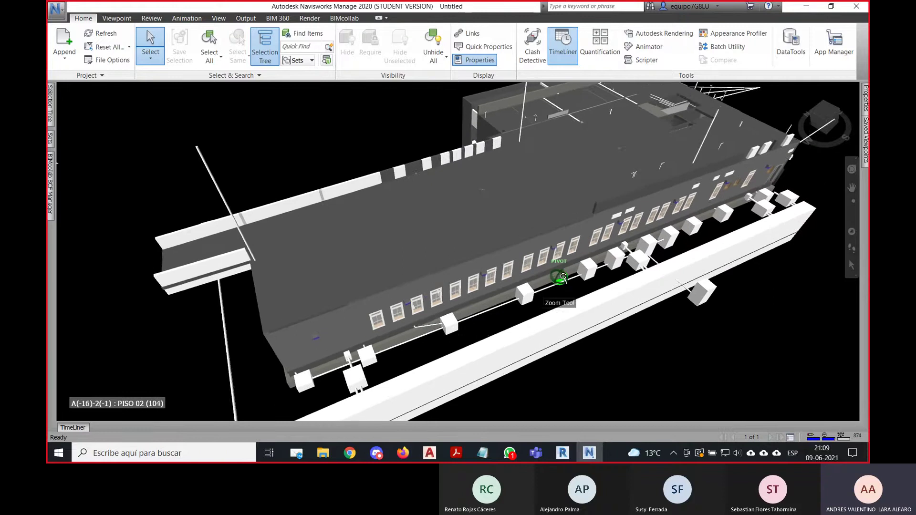
pyautogui.moveTo(425, 187); pyautogui.dragTo(458, 180, button='middle')
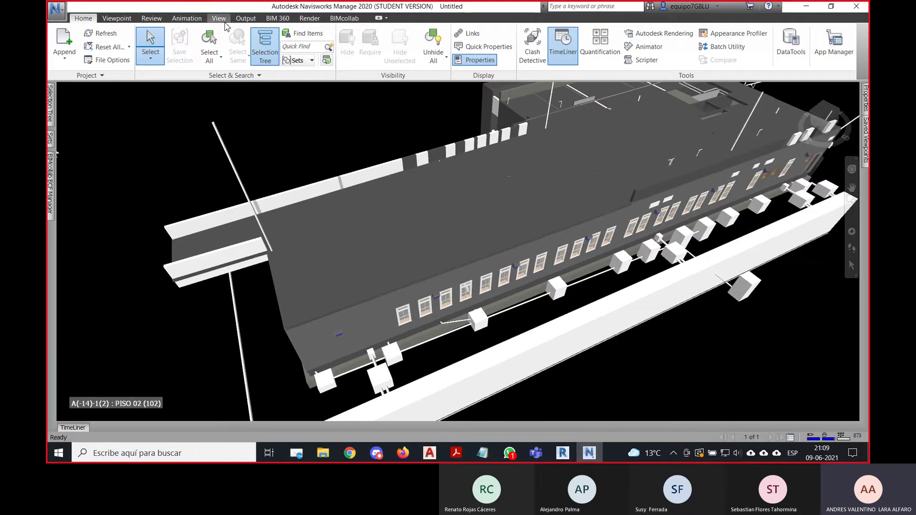
pyautogui.click(307, 34)
pyautogui.moveTo(426, 127); pyautogui.dragTo(455, 139)
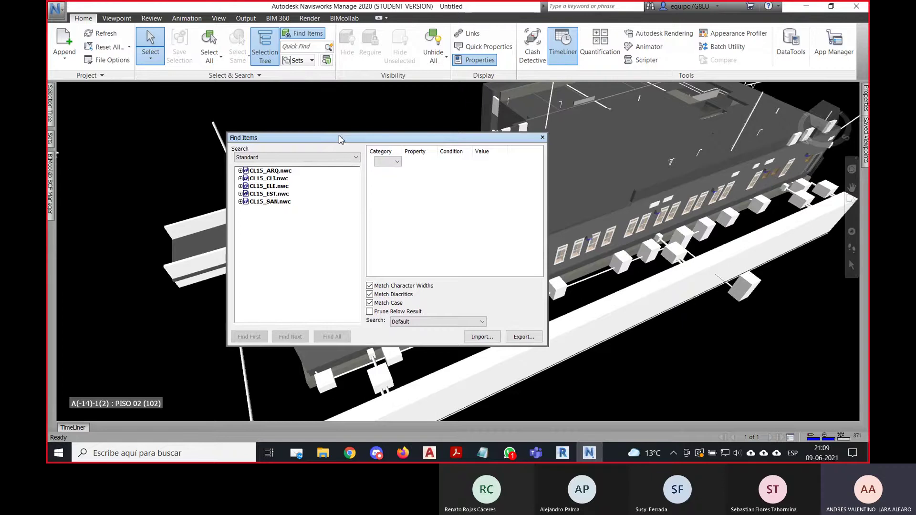
pyautogui.moveTo(339, 138); pyautogui.dragTo(70, 253)
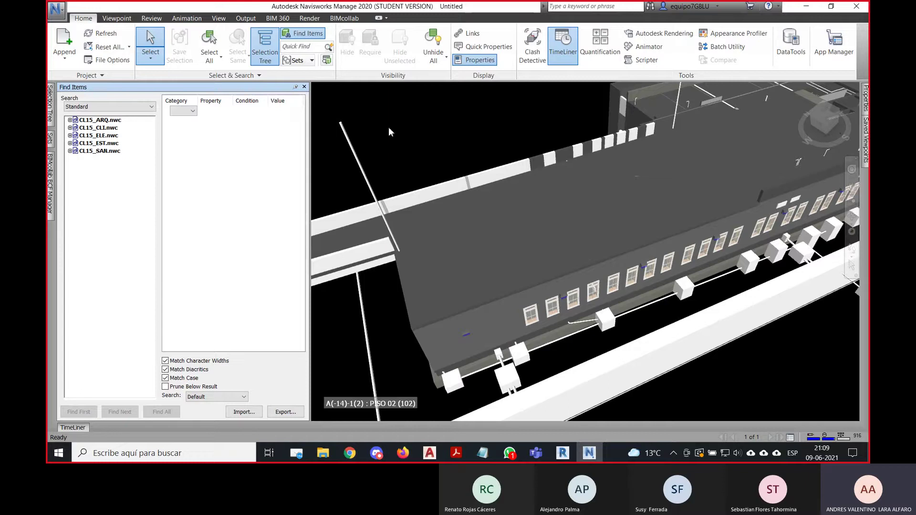
pyautogui.click(296, 88)
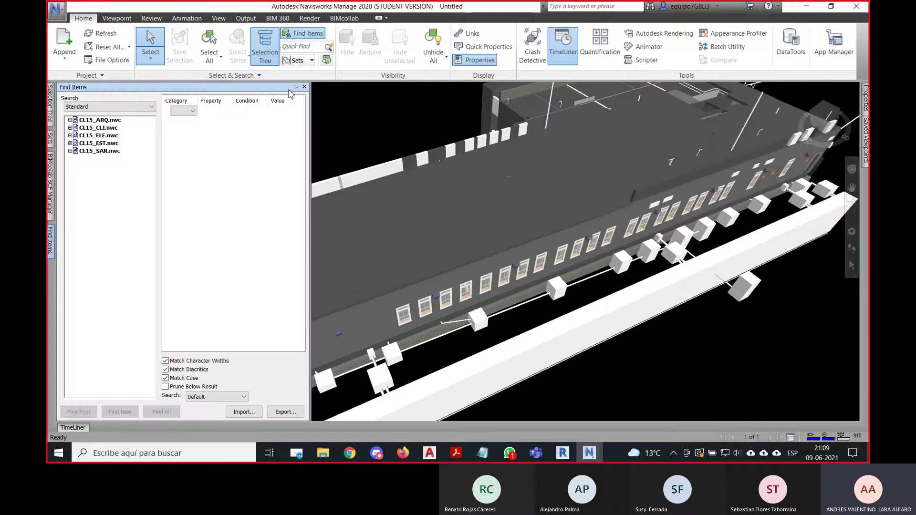
pyautogui.click(295, 87)
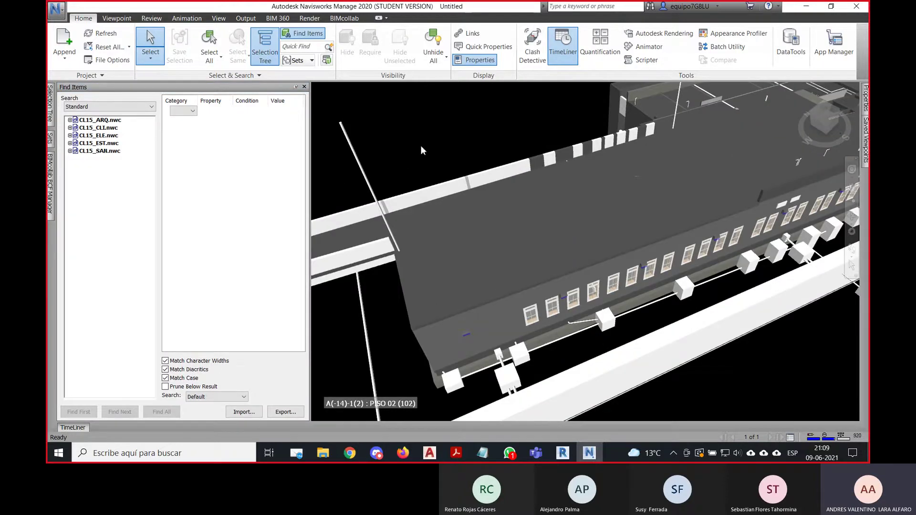
# Redisplay the Sets window, pin it open beside Find Items and widen it.
pyautogui.click(312, 61)
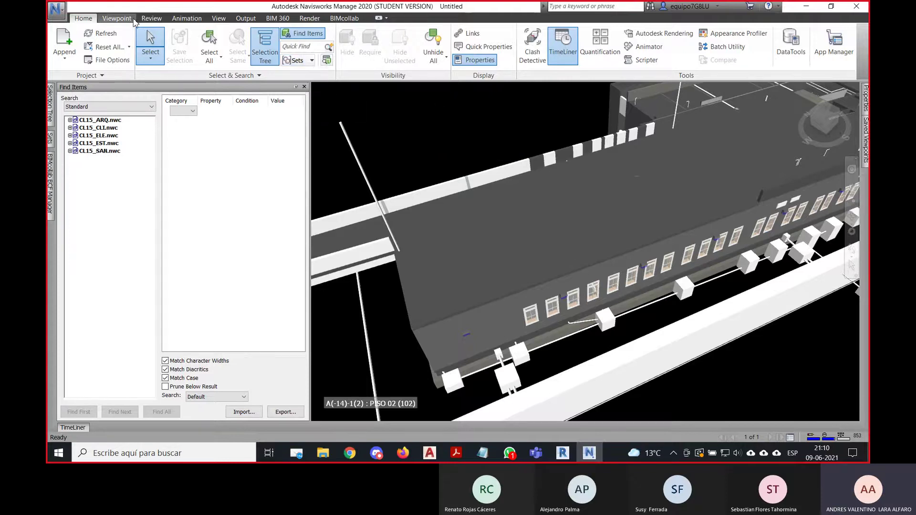
pyautogui.click(118, 18)
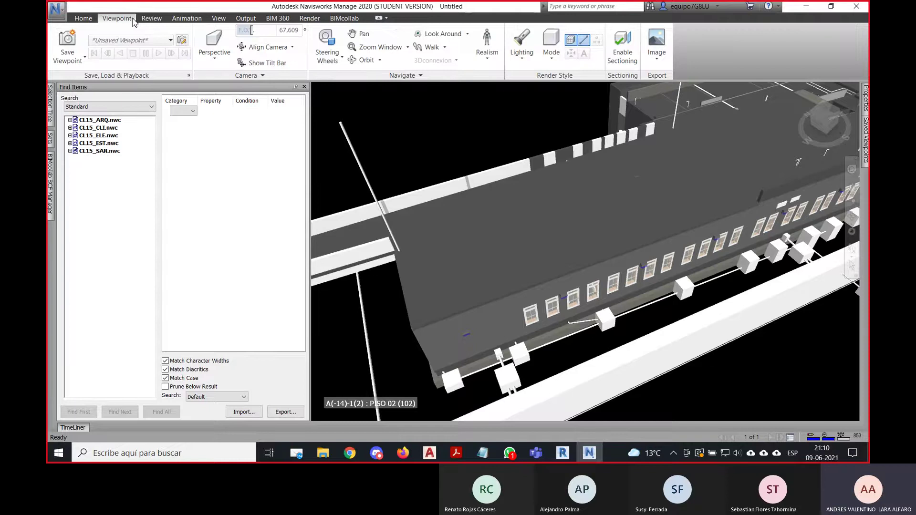
pyautogui.click(158, 21)
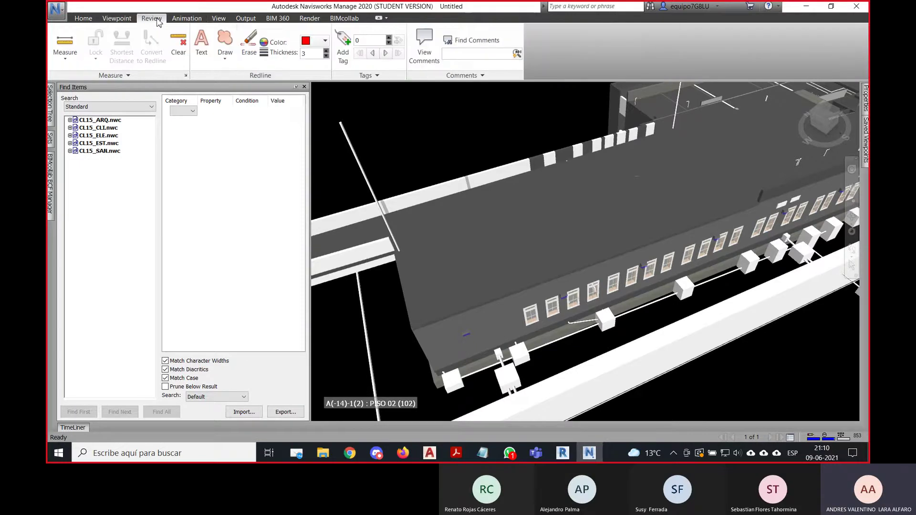
pyautogui.click(221, 21)
pyautogui.click(451, 63)
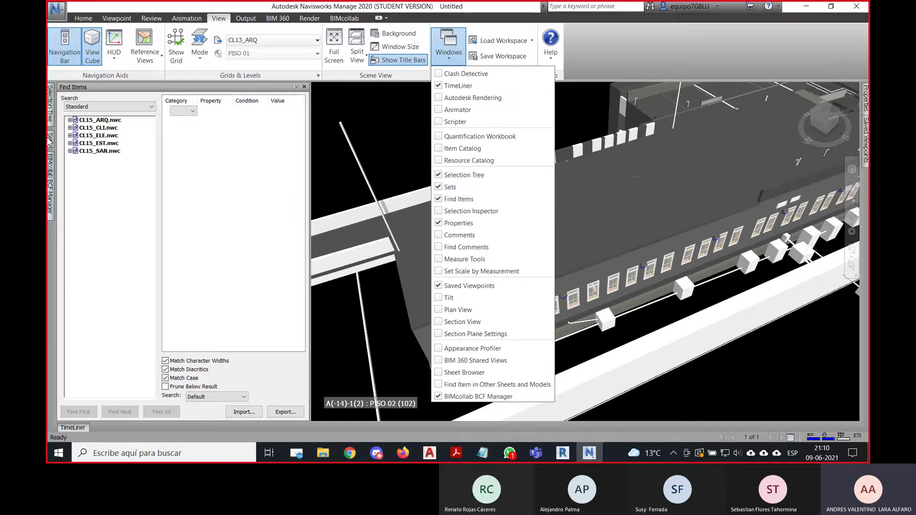
pyautogui.click(444, 187)
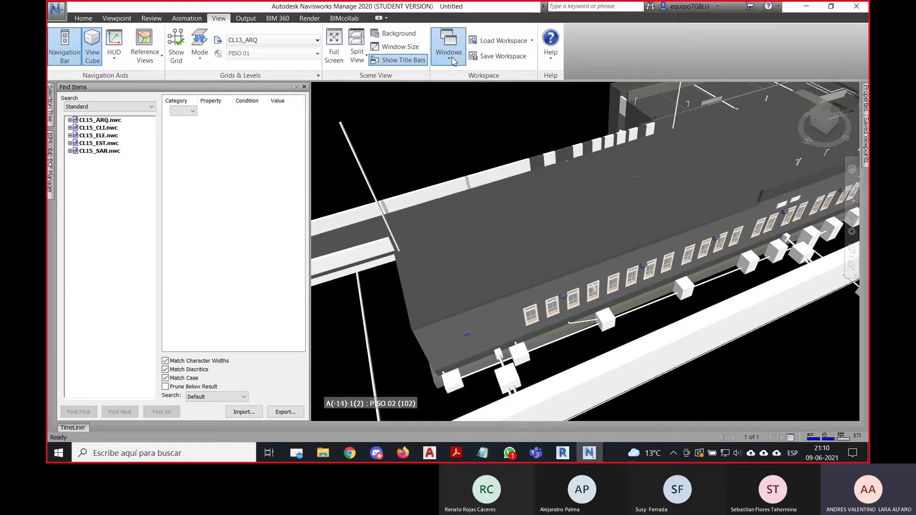
pyautogui.click(452, 61)
pyautogui.click(441, 187)
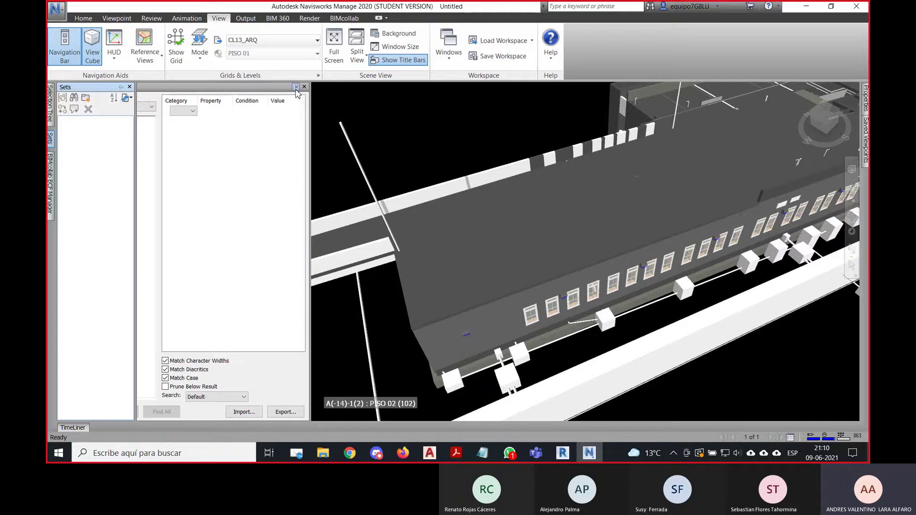
pyautogui.click(121, 88)
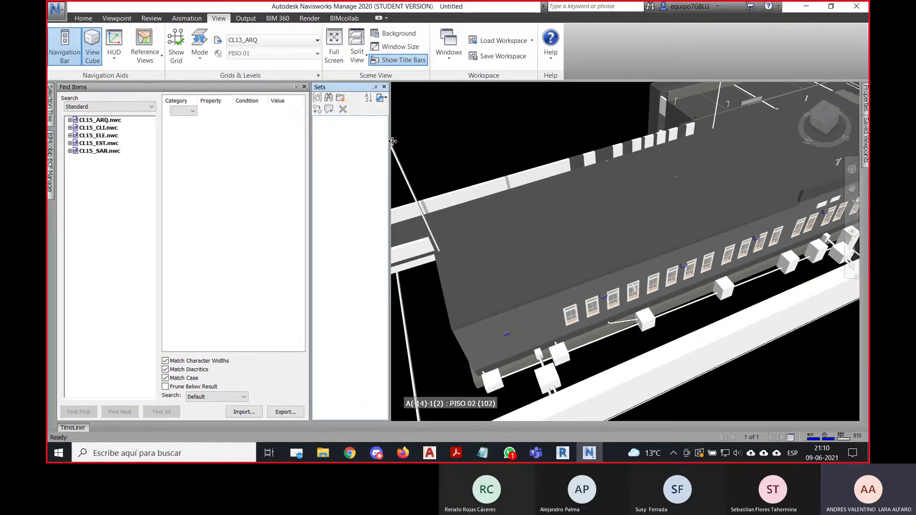
pyautogui.moveTo(392, 141); pyautogui.dragTo(441, 142)
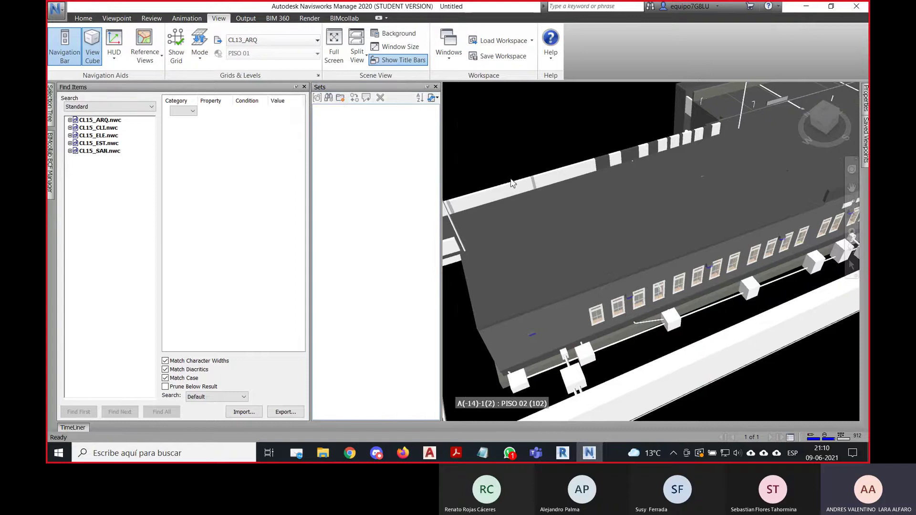
pyautogui.moveTo(557, 165); pyautogui.dragTo(574, 146, button='middle')
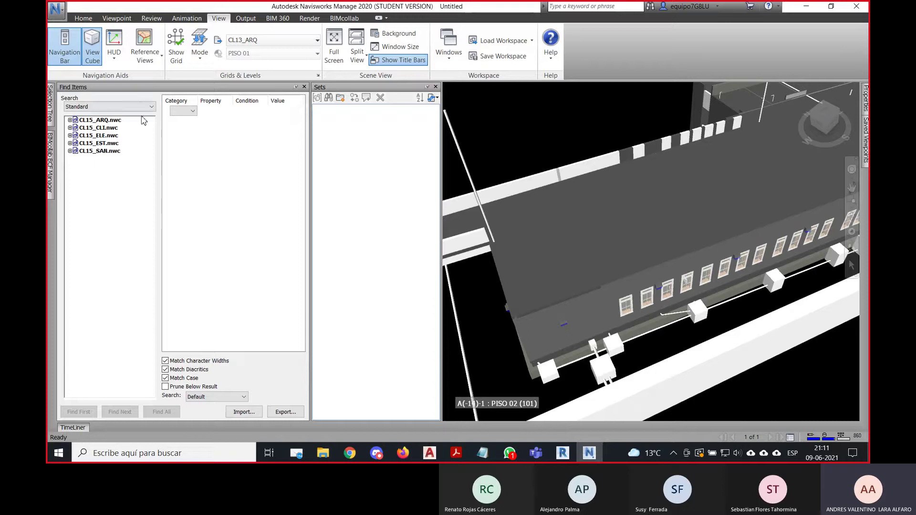
# Choose CL15_ARQ.nwc as the model to search in Find Items, and check the element properties of the long slab behind the roof.
pyautogui.click(106, 120)
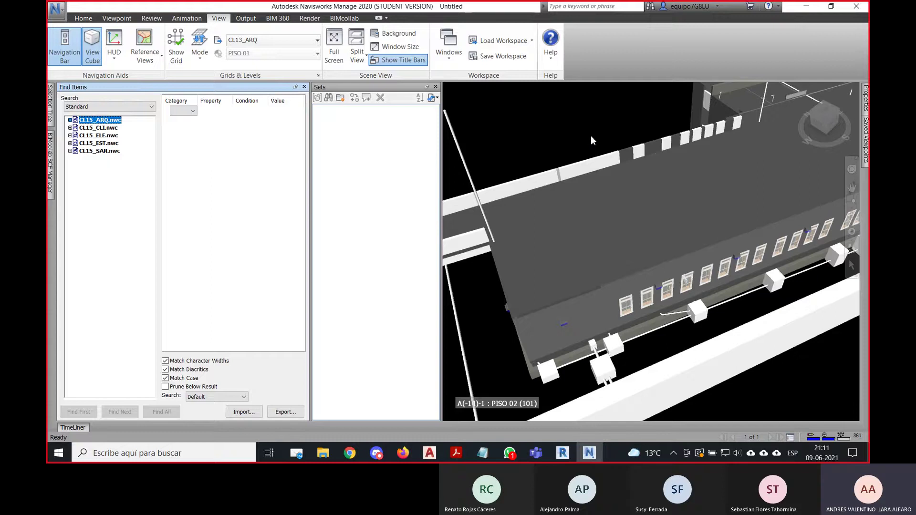
pyautogui.click(694, 156)
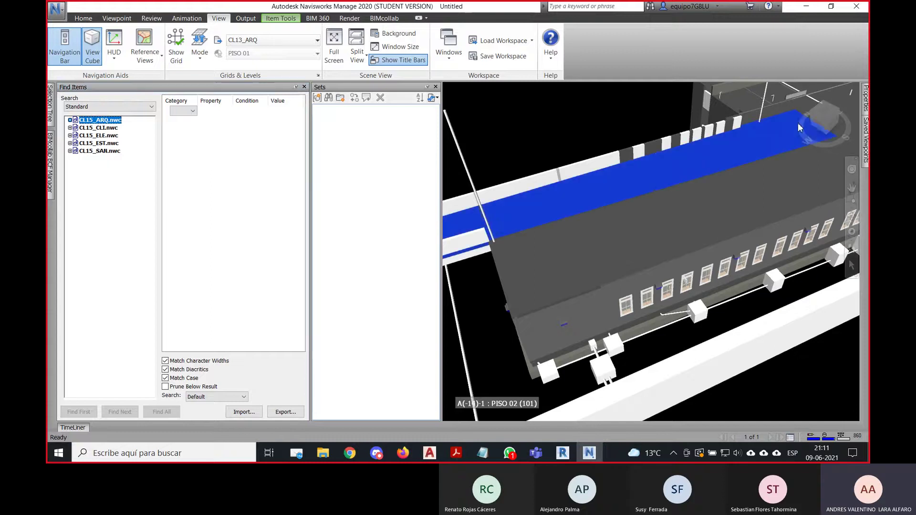
pyautogui.moveTo(864, 108)
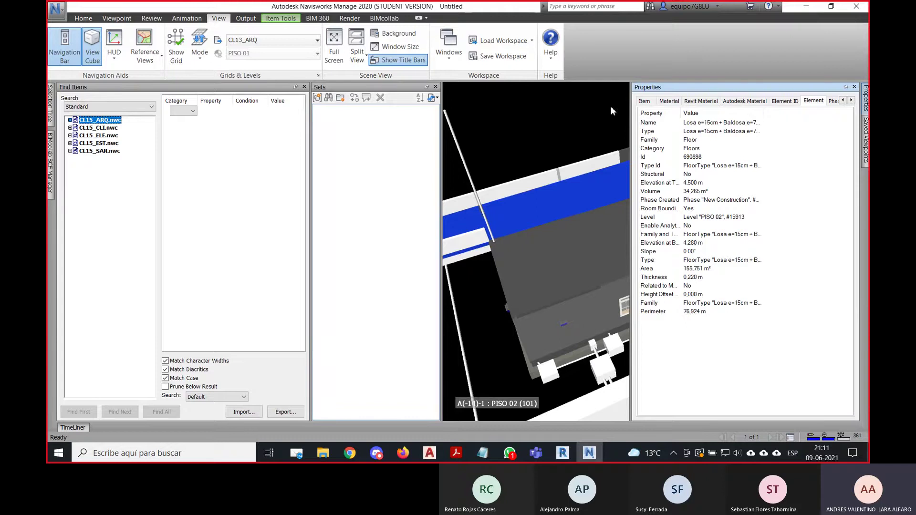
pyautogui.click(568, 110)
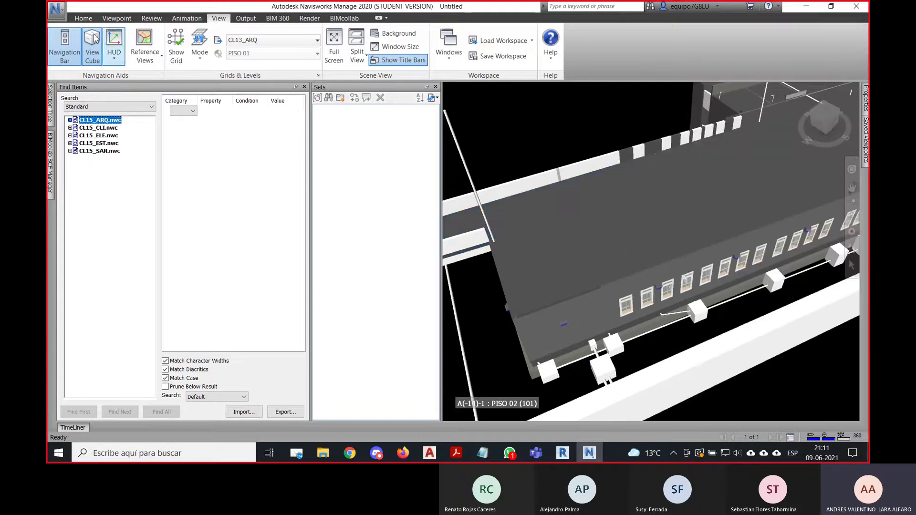
# Set the selection resolution to First Object.
pyautogui.click(88, 19)
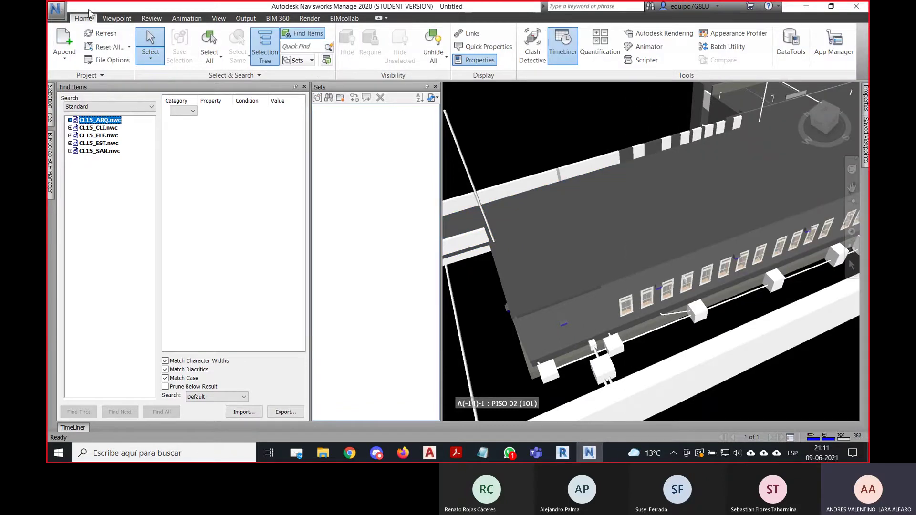
pyautogui.click(259, 79)
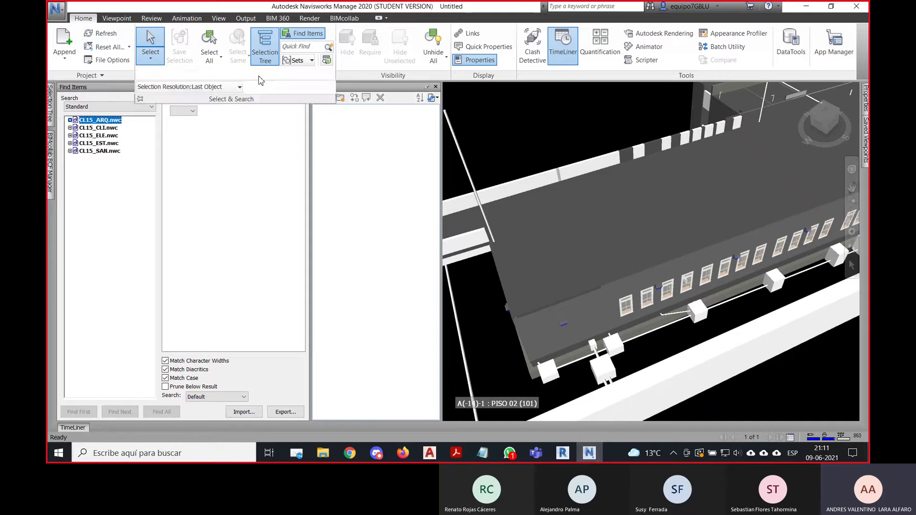
pyautogui.click(237, 88)
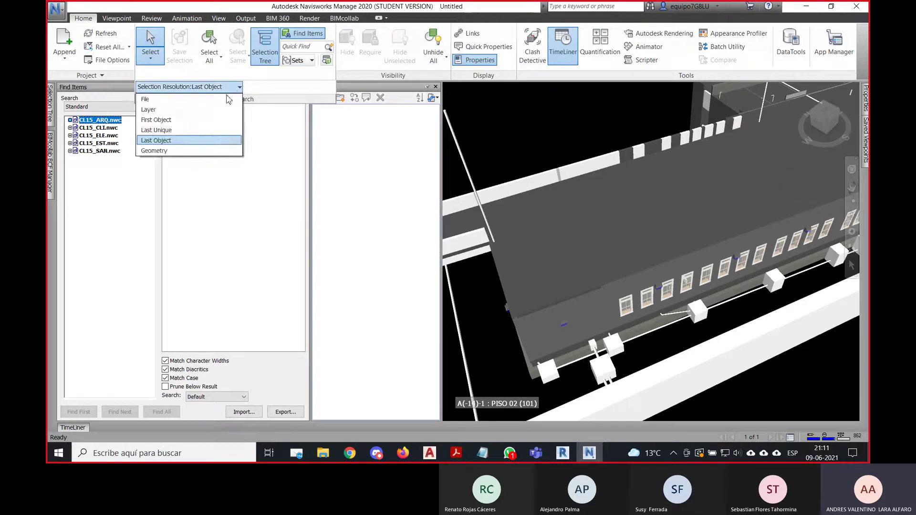
pyautogui.click(164, 120)
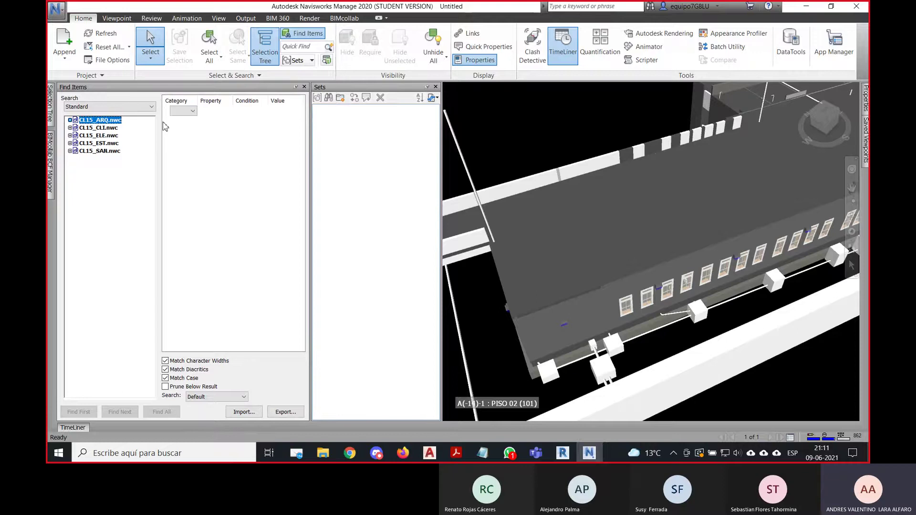
# Select the long slab behind the roof and examine its Element and Revit Type properties.
pyautogui.click(539, 209)
pyautogui.moveTo(867, 101)
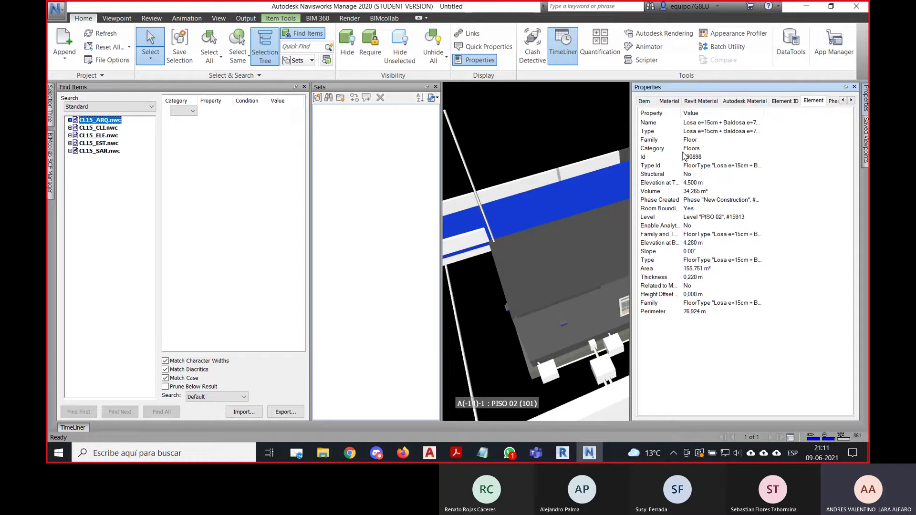
pyautogui.click(851, 100)
pyautogui.click(851, 101)
pyautogui.click(852, 101)
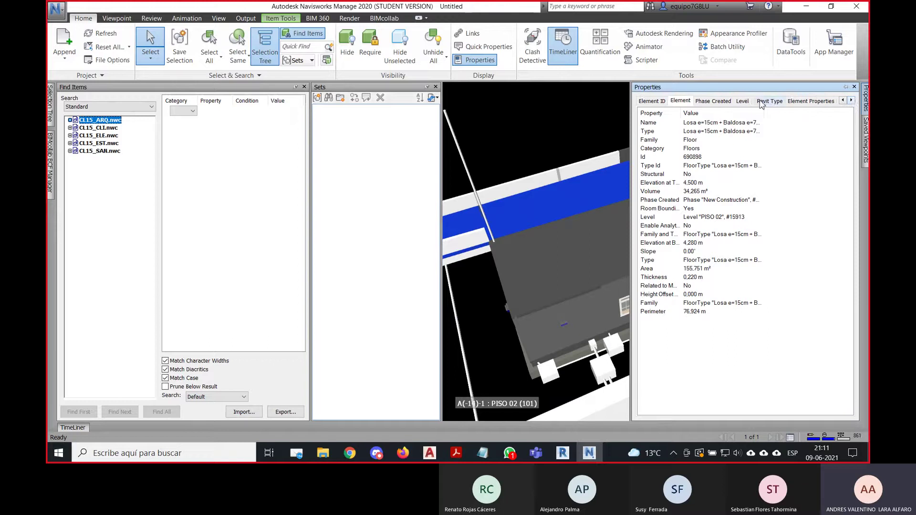
pyautogui.click(769, 102)
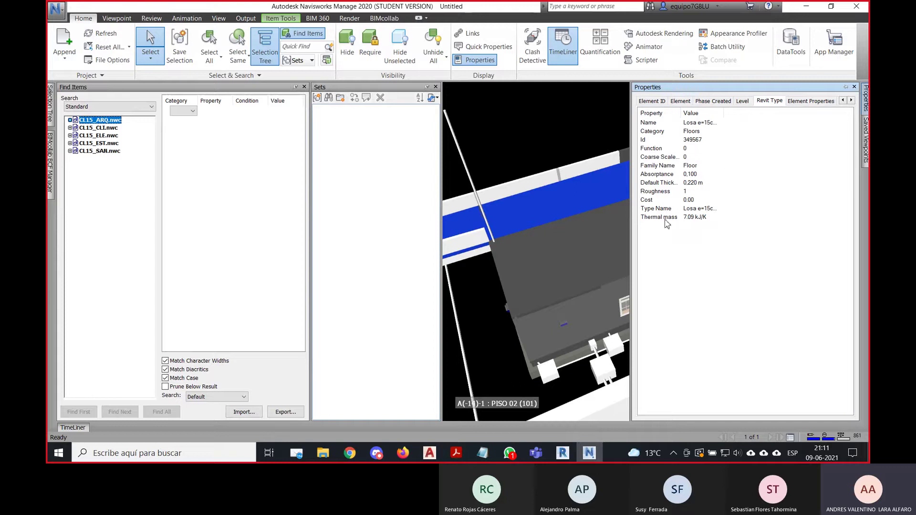
pyautogui.click(681, 102)
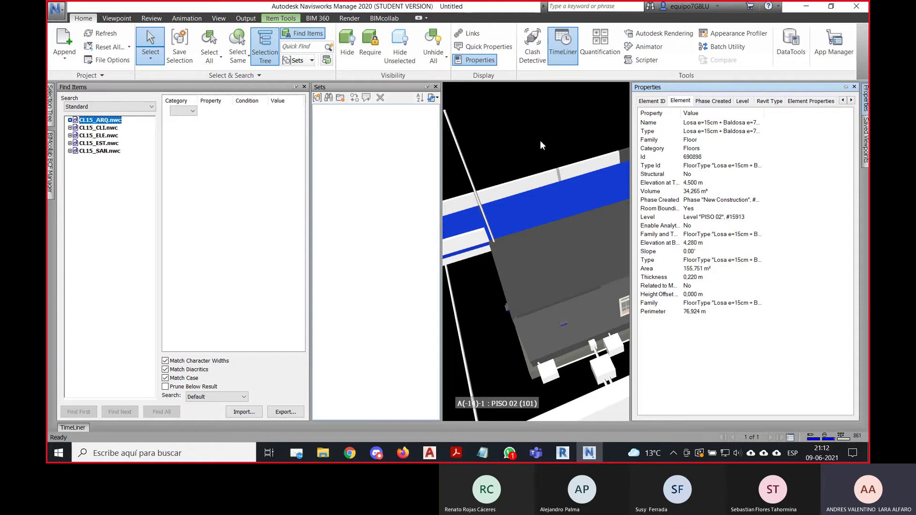
pyautogui.click(216, 139)
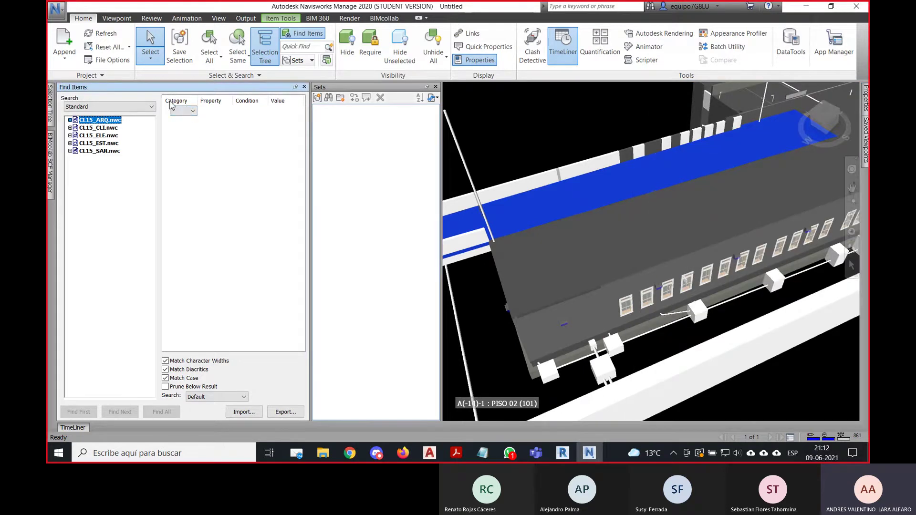
# Examine the selected slab's Element ID, Phase Created and Level properties, and return to its Element properties.
pyautogui.click(864, 105)
pyautogui.click(656, 102)
pyautogui.click(684, 100)
pyautogui.click(713, 101)
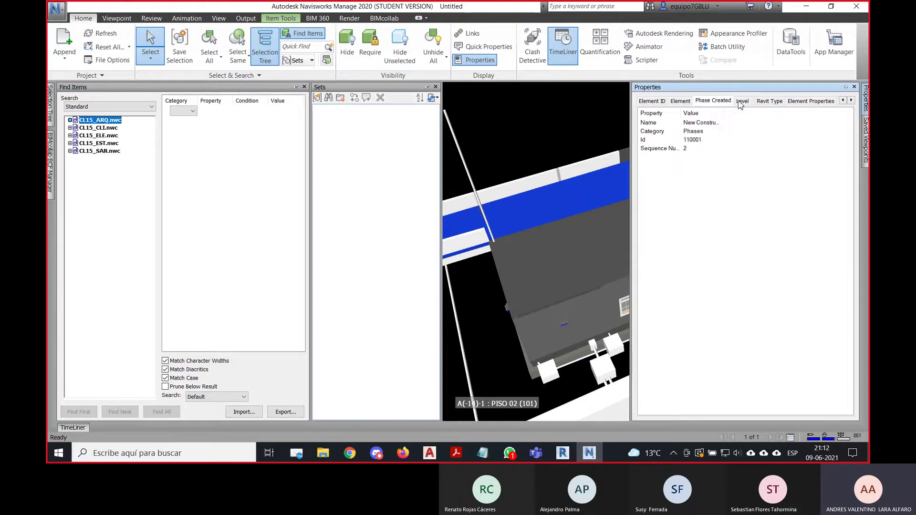
pyautogui.click(741, 101)
pyautogui.click(680, 101)
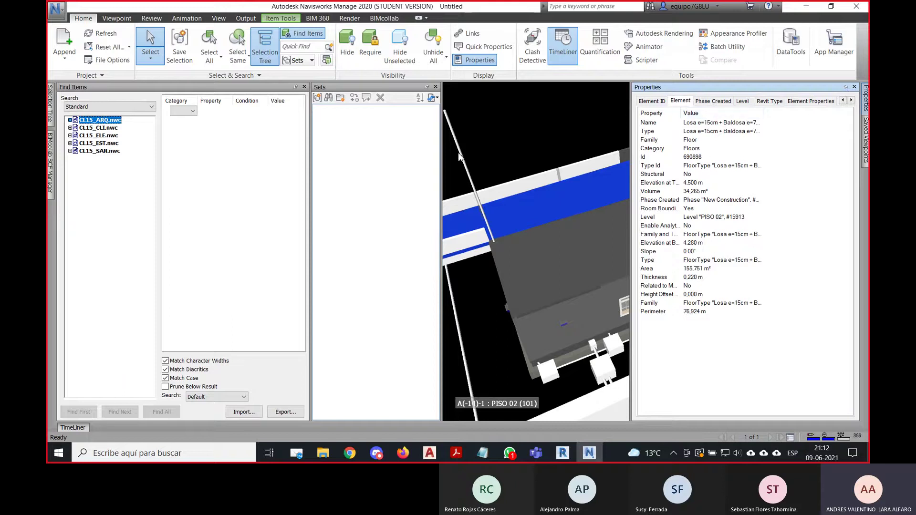
# Define a Find Items condition on the Element category's Category property using the equals condition.
pyautogui.click(182, 111)
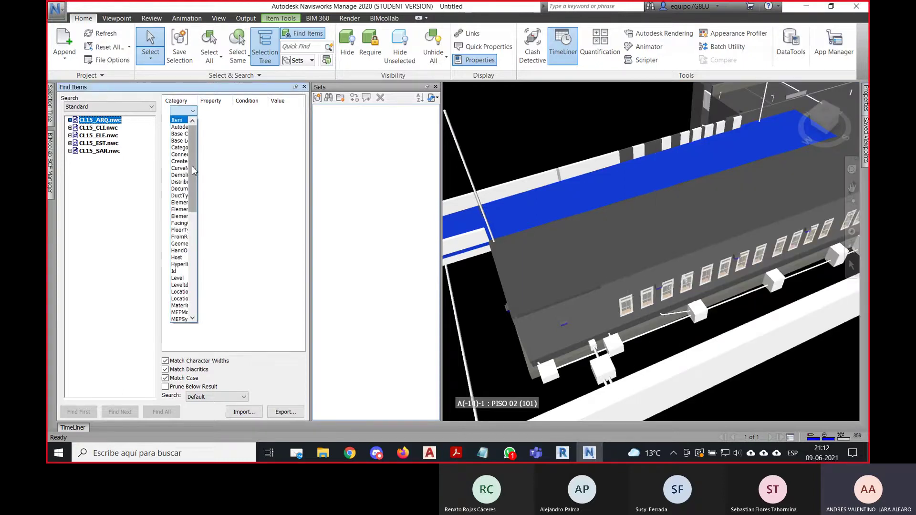
pyautogui.click(180, 202)
pyautogui.click(228, 112)
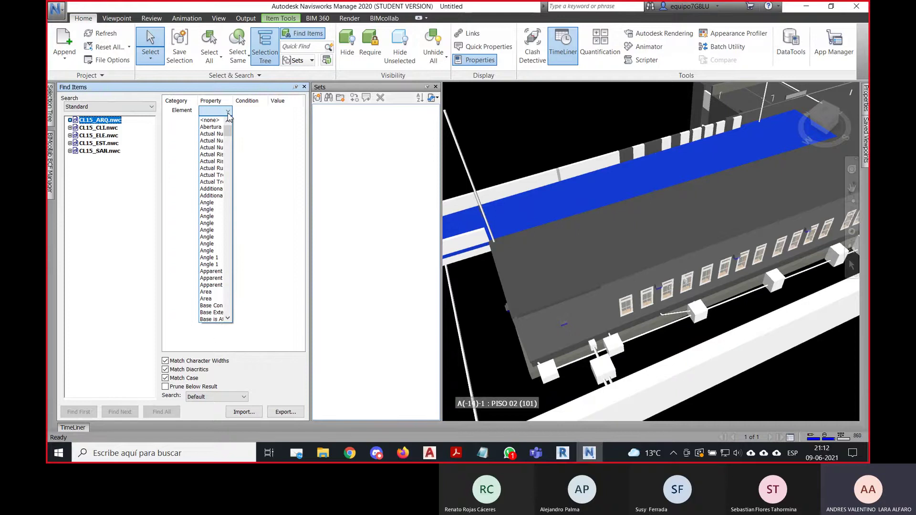
pyautogui.moveTo(228, 129); pyautogui.dragTo(228, 185)
pyautogui.moveTo(227, 175); pyautogui.dragTo(229, 147)
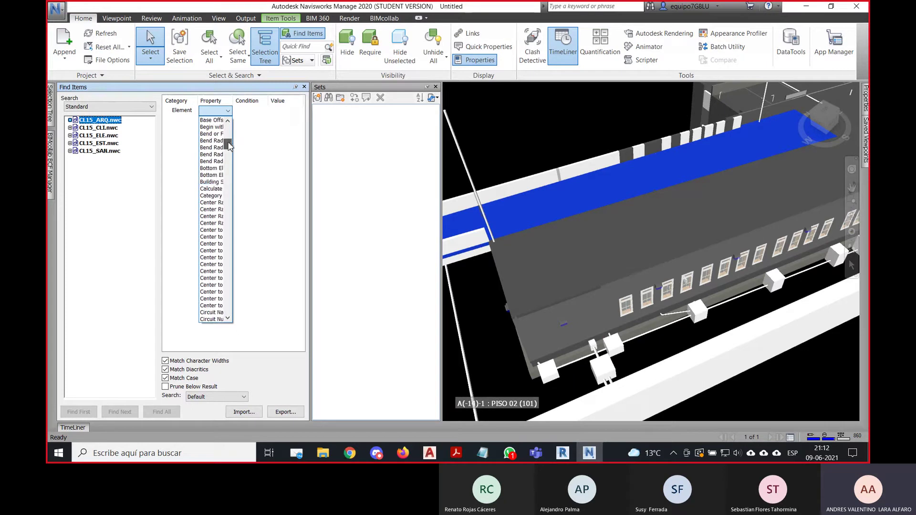
pyautogui.click(211, 195)
pyautogui.click(255, 110)
pyautogui.click(255, 121)
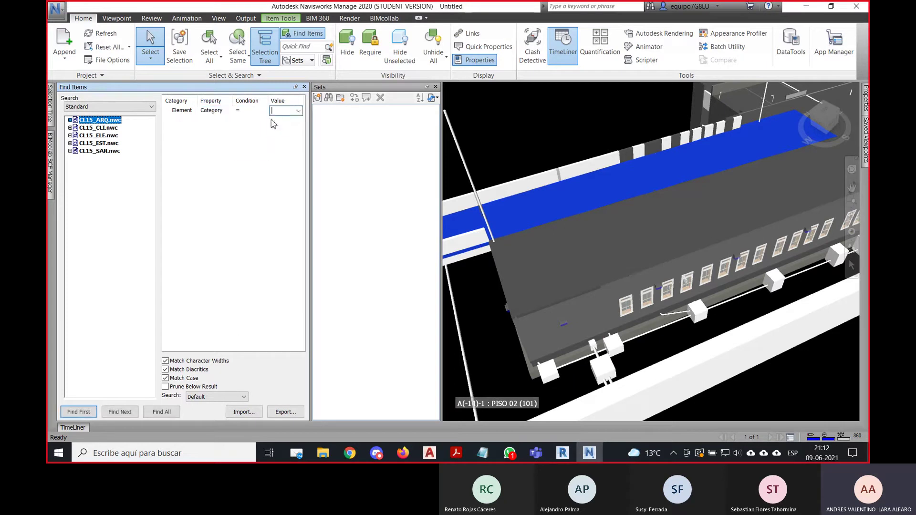
# Set the condition value to Doors, find all matching items, and inspect the highlighted doors on the facade.
pyautogui.click(287, 110)
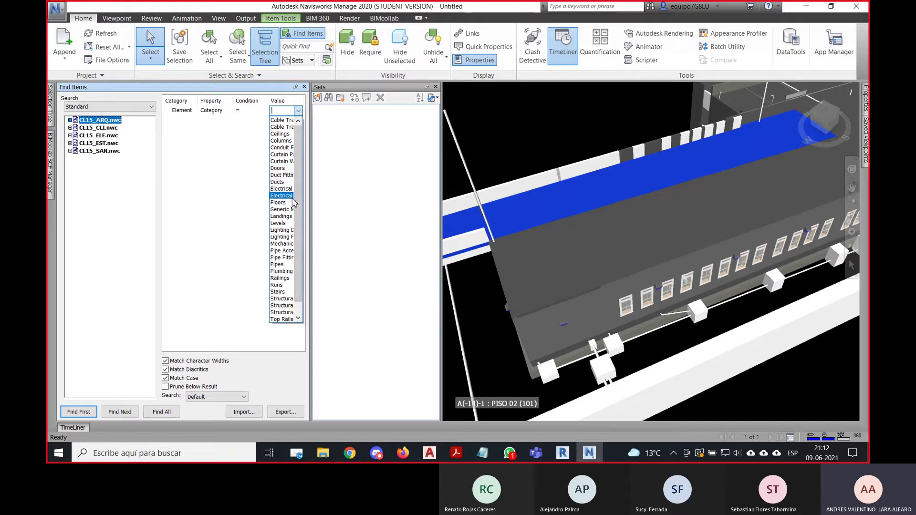
pyautogui.click(281, 169)
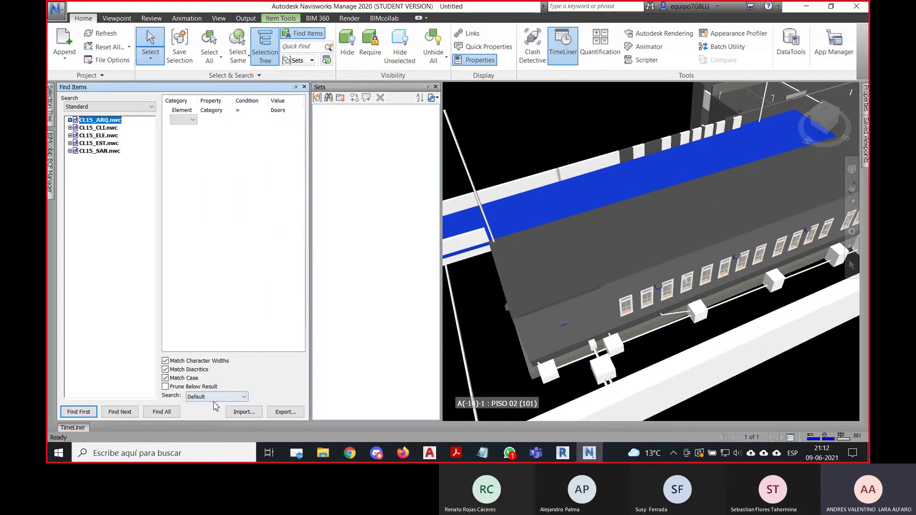
pyautogui.click(162, 413)
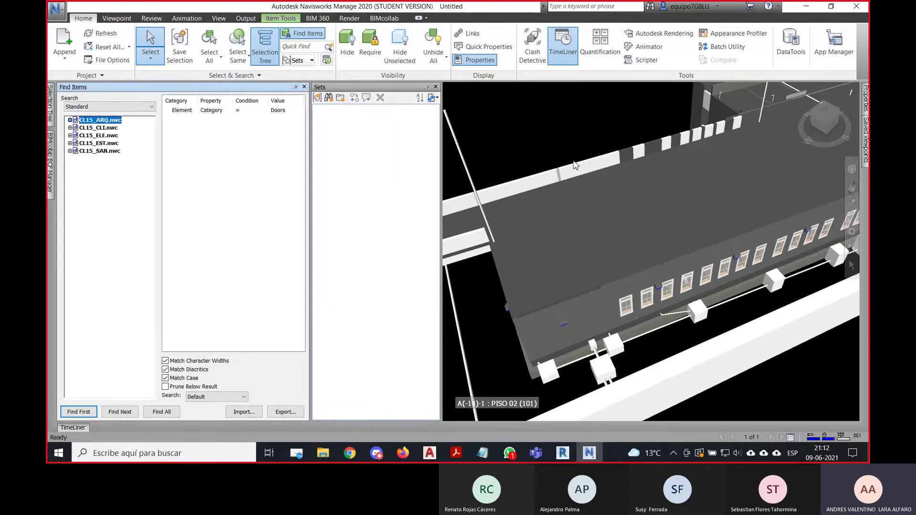
pyautogui.scroll(-3, 554, 154)
pyautogui.moveTo(642, 170); pyautogui.dragTo(615, 180, button='middle')
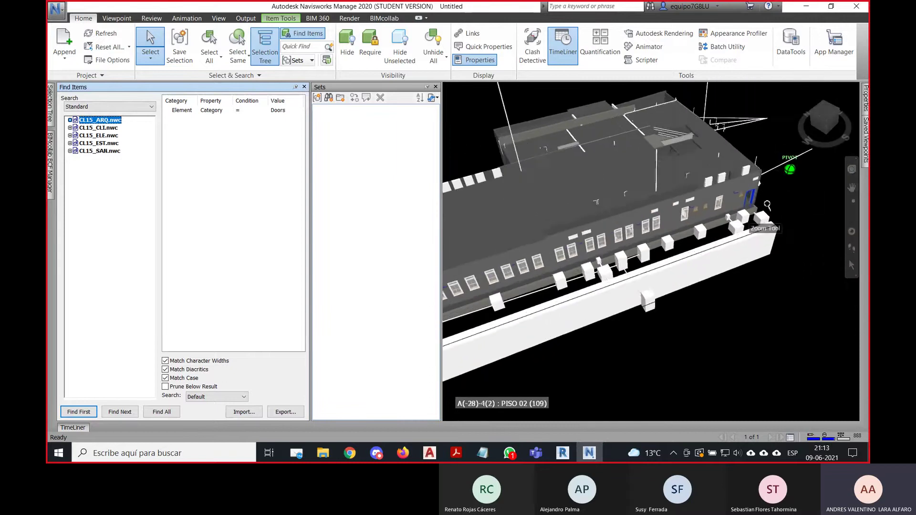
pyautogui.scroll(5, 720, 230)
pyautogui.scroll(1, 720, 230)
pyautogui.moveTo(680, 255); pyautogui.dragTo(670, 193, button='middle')
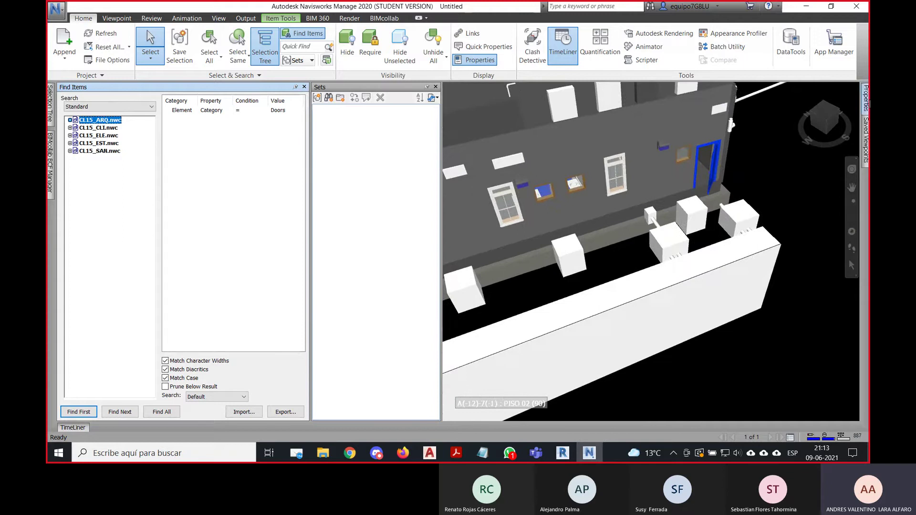
pyautogui.moveTo(867, 103)
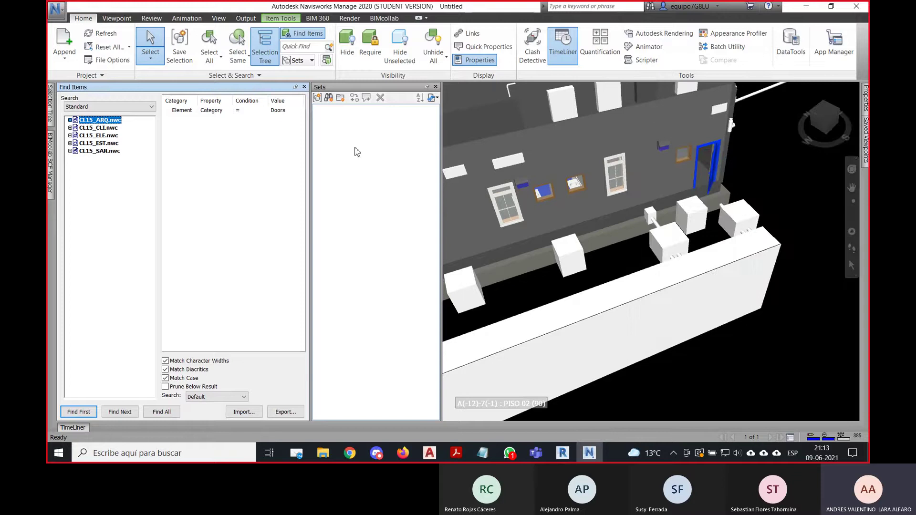
# Save the door search as a search set named ARQ_PUERTAS.
pyautogui.click(328, 98)
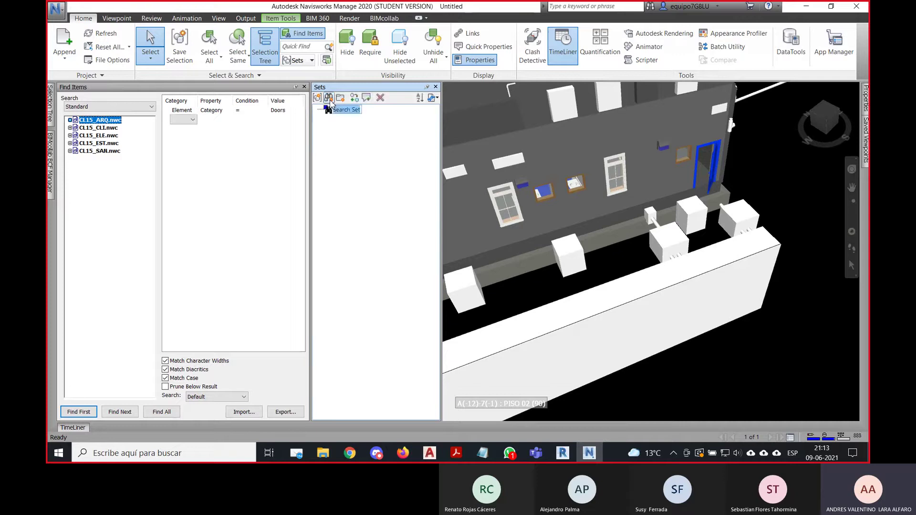
pyautogui.write('ARQ_')
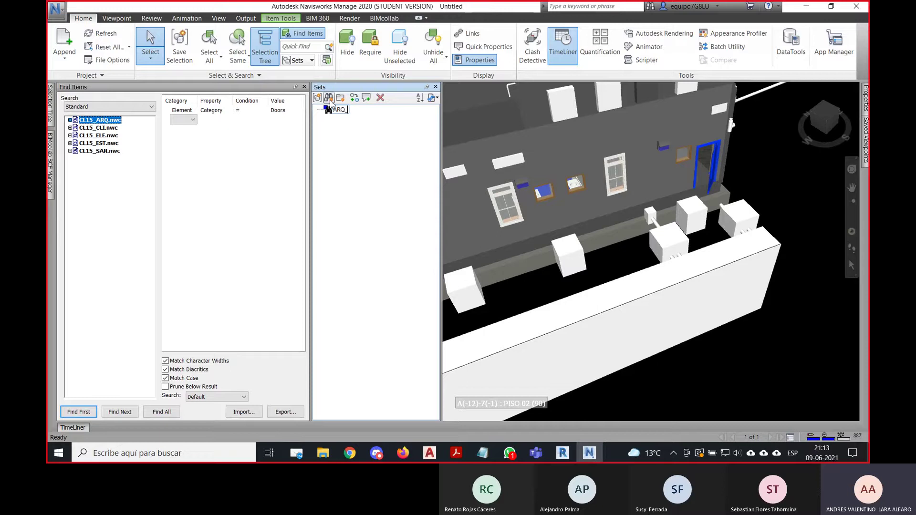
pyautogui.write('PUERTAS')
pyautogui.press('Return')
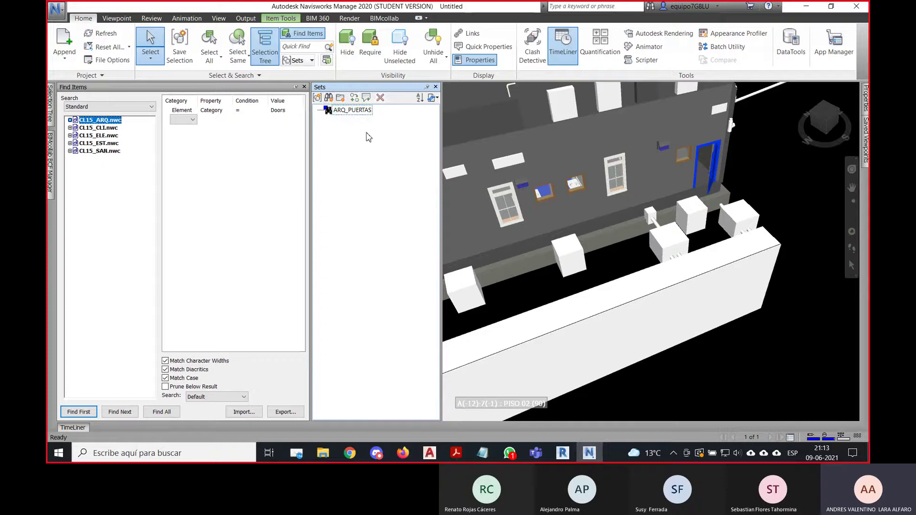
pyautogui.click(530, 441)
pyautogui.click(479, 407)
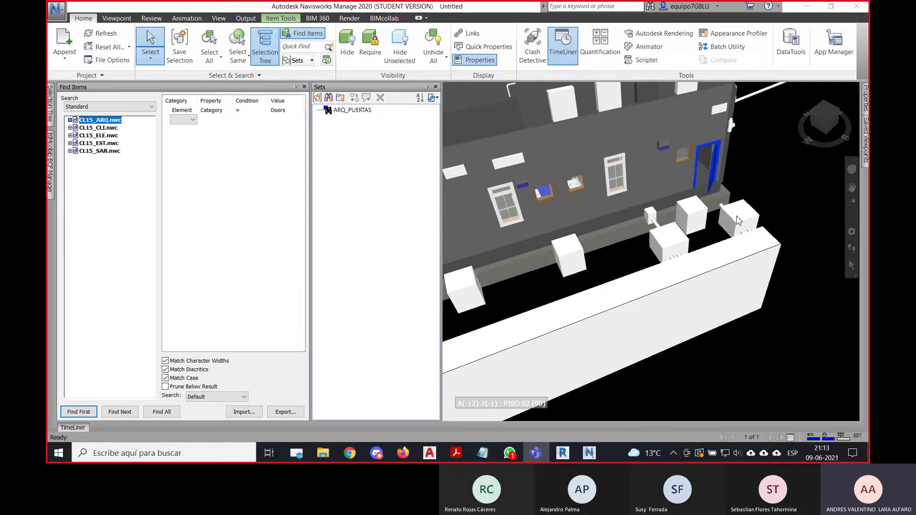
pyautogui.scroll(3, 779, 194)
pyautogui.scroll(2, 780, 193)
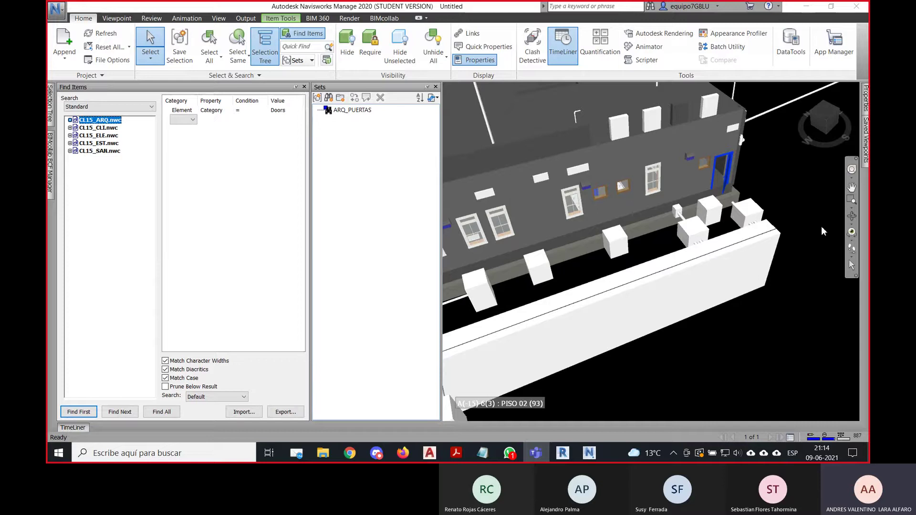
pyautogui.click(376, 199)
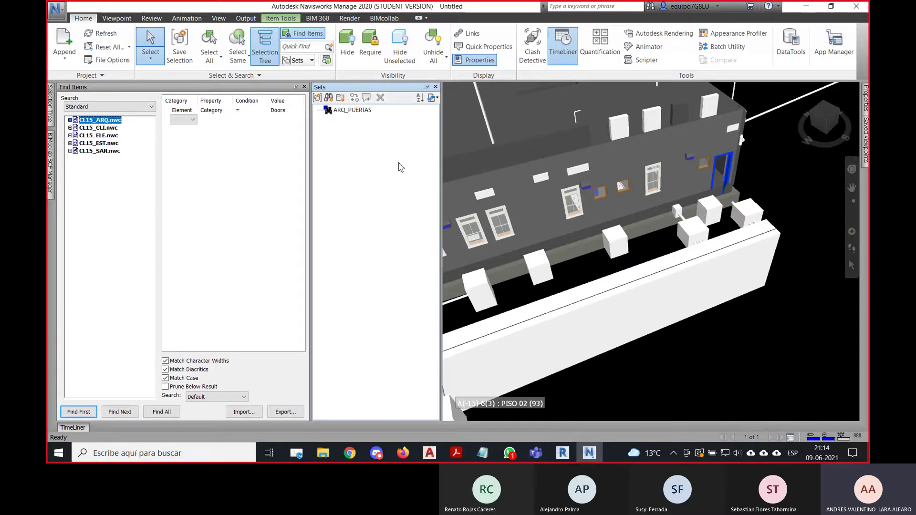
pyautogui.hotkey('alt', 'Tab')
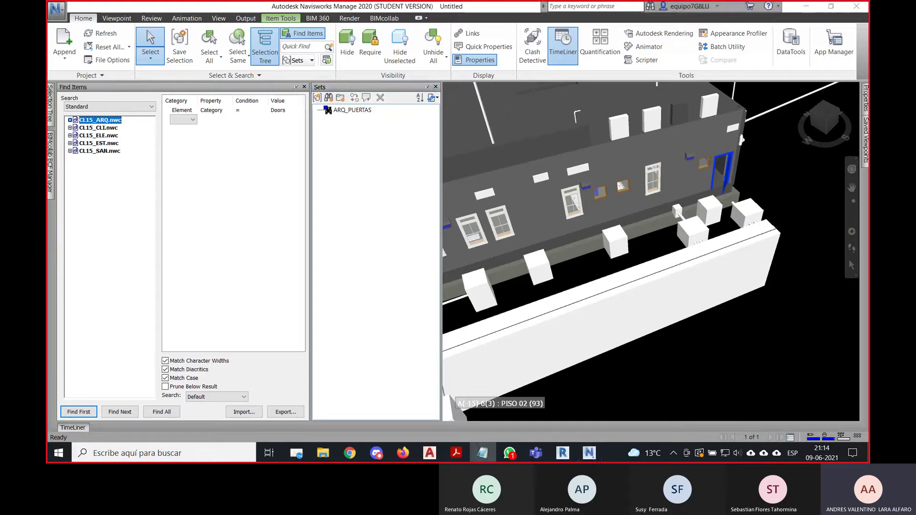
pyautogui.click(286, 111)
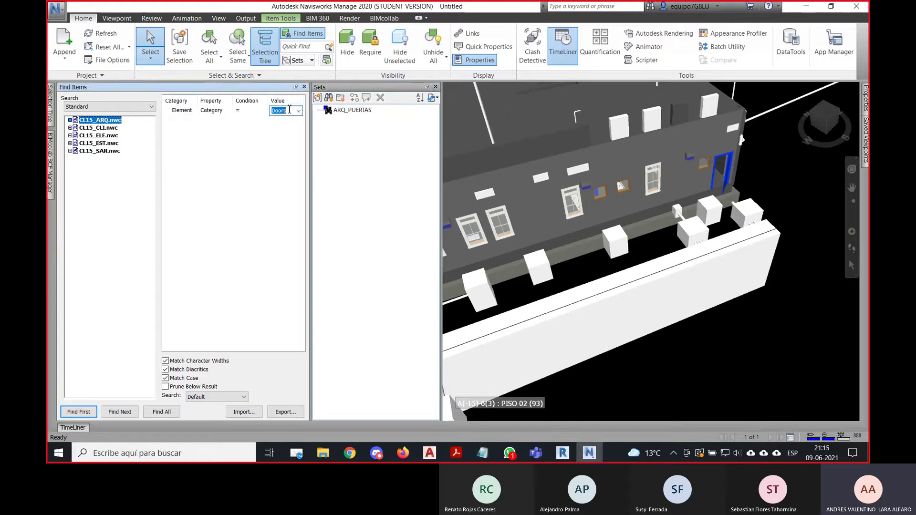
pyautogui.click(299, 111)
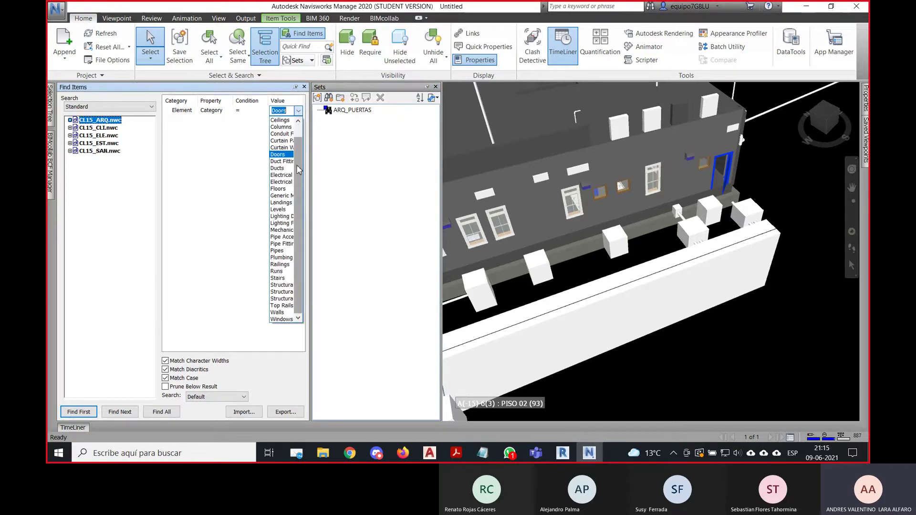
pyautogui.click(231, 135)
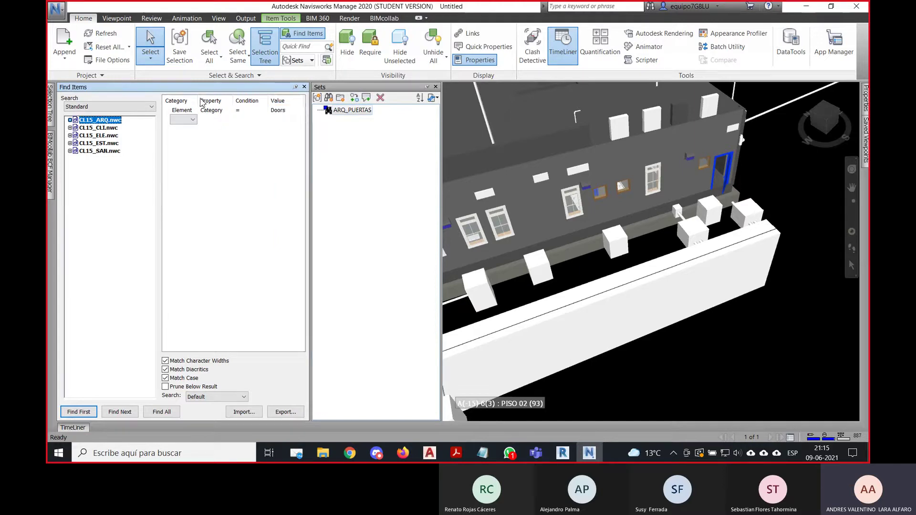
# Change the search condition's value to Windows and find all matching items.
pyautogui.click(279, 113)
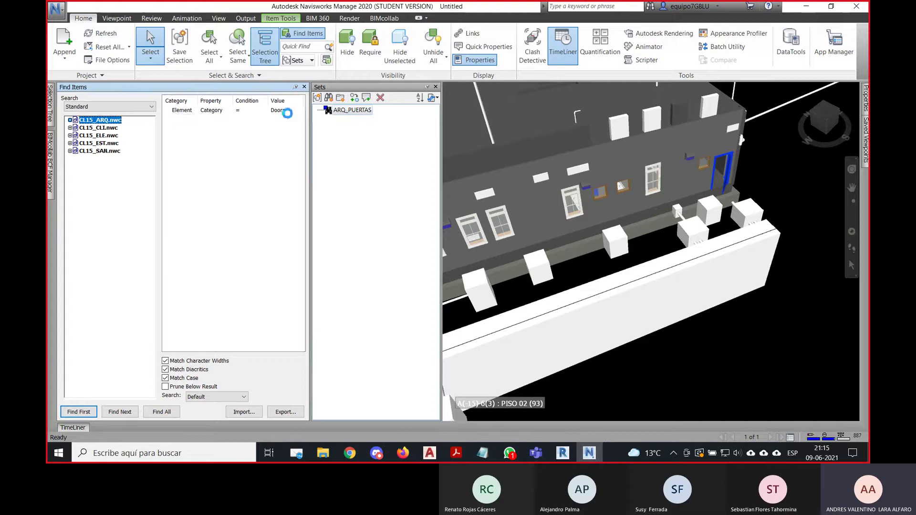
pyautogui.click(298, 110)
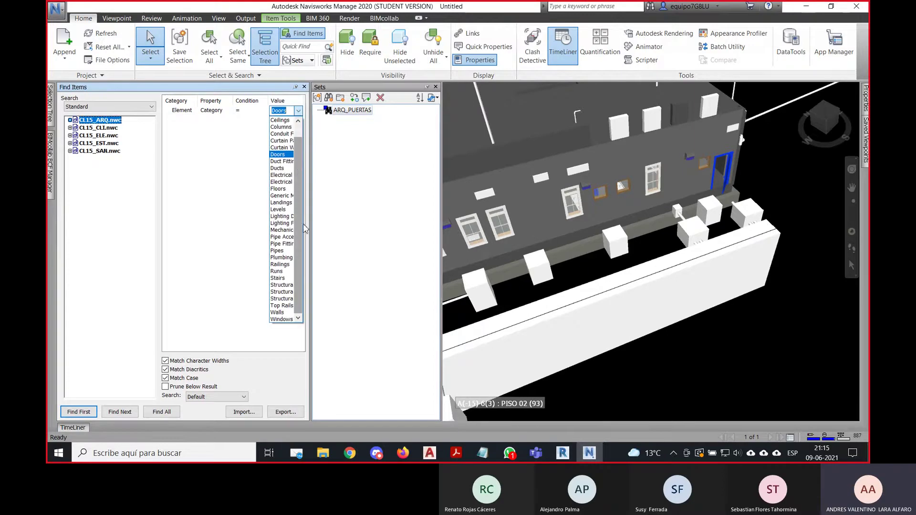
pyautogui.click(285, 319)
pyautogui.click(162, 412)
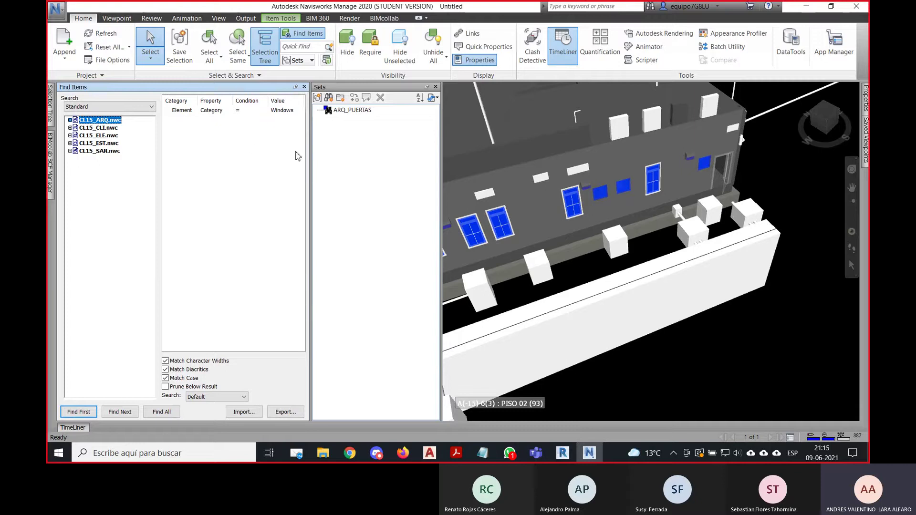
# Save the window search as a search set named ARQ_VENTANAS.
pyautogui.click(328, 98)
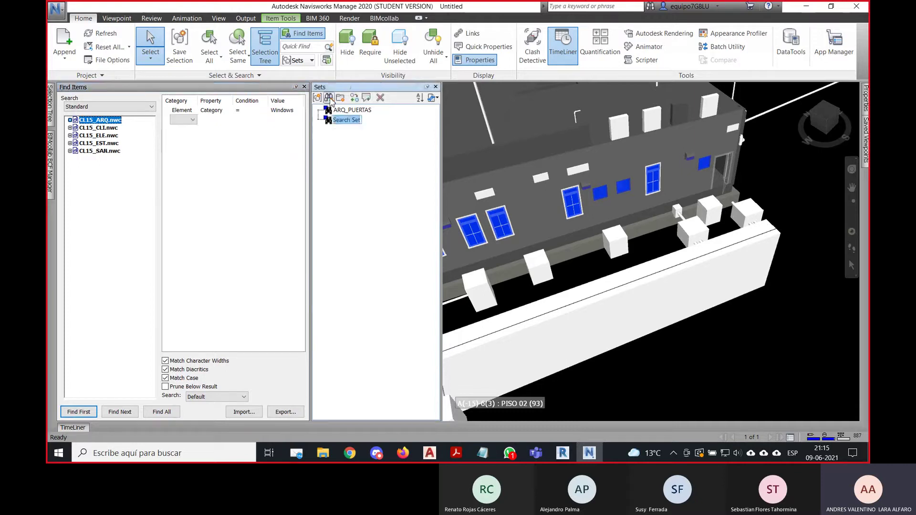
pyautogui.write('ARQ_VENTANAS')
pyautogui.press('Return')
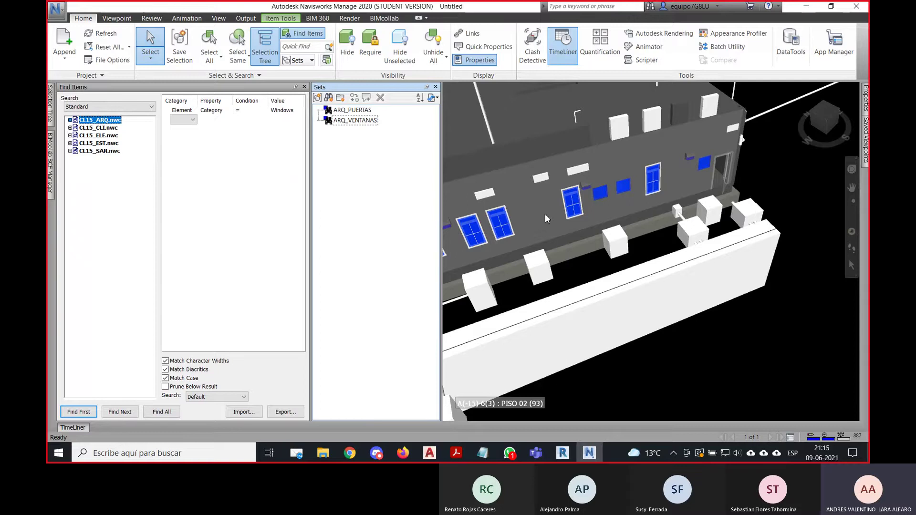
# Check the highlighted windows along the building's facade and clear the selection.
pyautogui.scroll(-4, 750, 236)
pyautogui.scroll(-4, 752, 234)
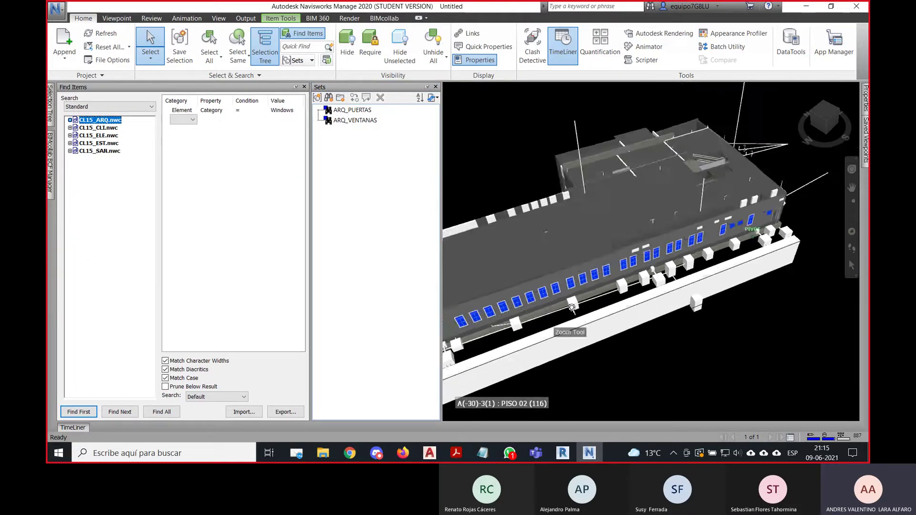
pyautogui.scroll(2, 571, 308)
pyautogui.moveTo(571, 308); pyautogui.dragTo(653, 241, button='middle')
pyautogui.click(725, 313)
pyautogui.moveTo(589, 237); pyautogui.dragTo(572, 246, button='middle')
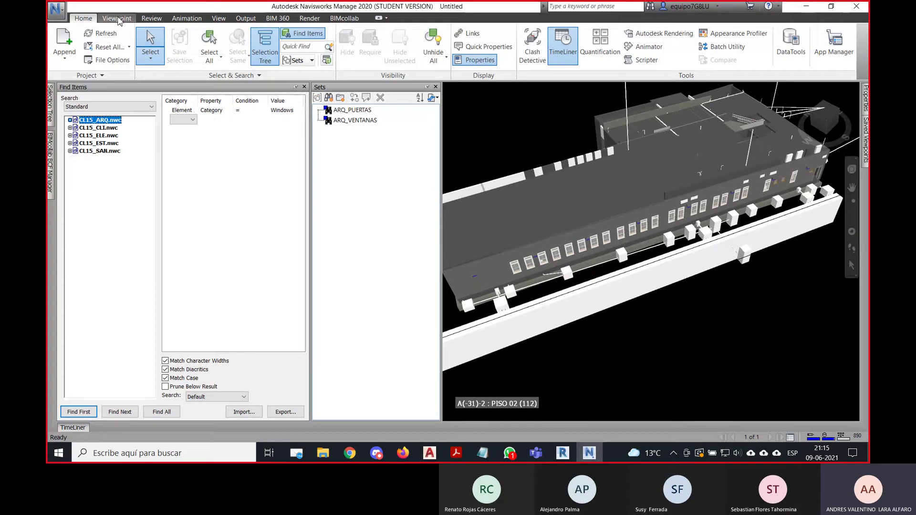
# Change the search condition's value to Floors and find all matching items.
pyautogui.click(288, 111)
pyautogui.click(298, 111)
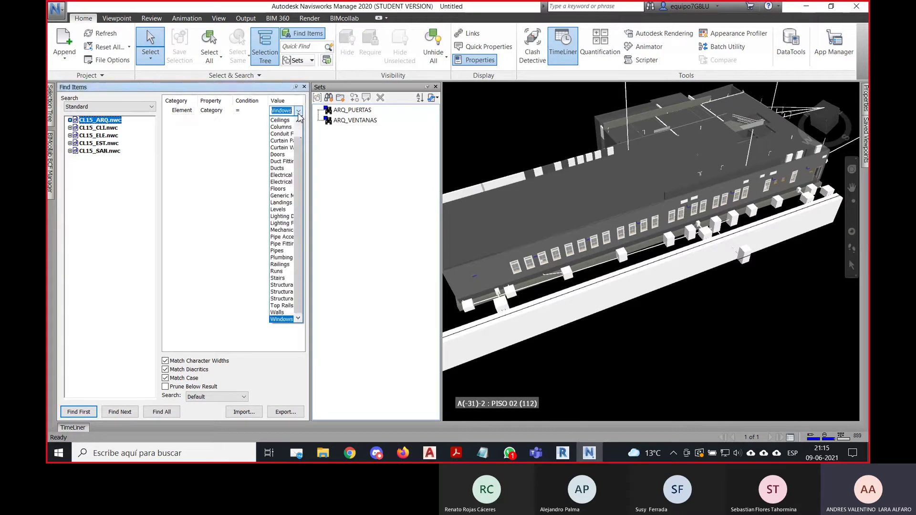
pyautogui.click(283, 189)
pyautogui.click(274, 231)
pyautogui.click(167, 414)
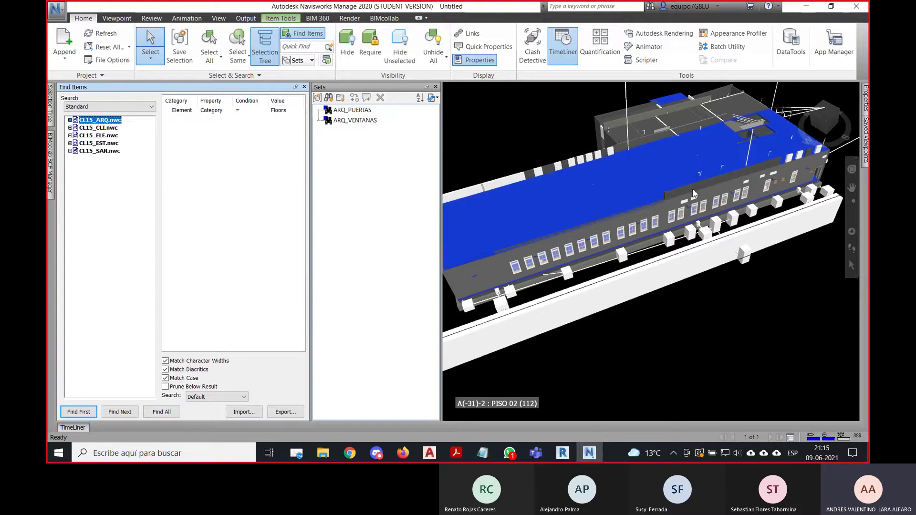
# Inspect the highlighted floors, select the floor slab at the end doorway, and examine its Element properties.
pyautogui.scroll(2, 628, 193)
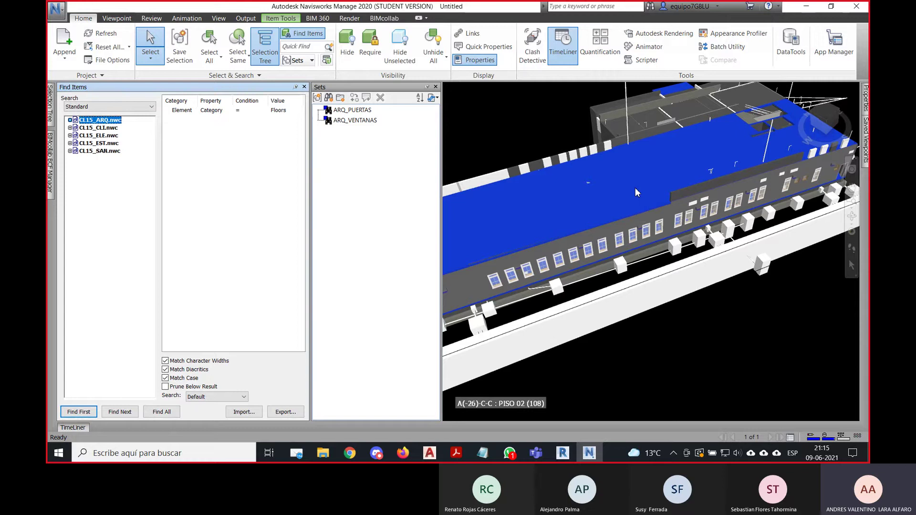
pyautogui.scroll(2, 702, 195)
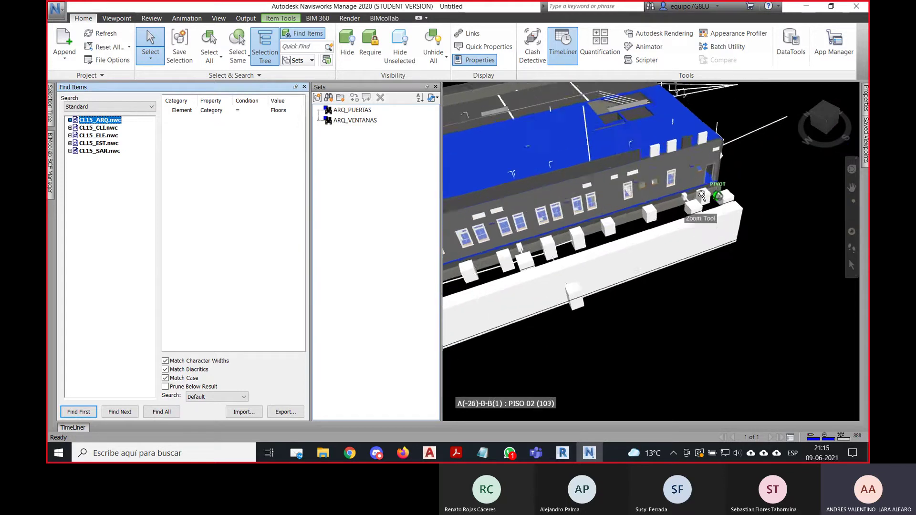
pyautogui.scroll(2, 701, 195)
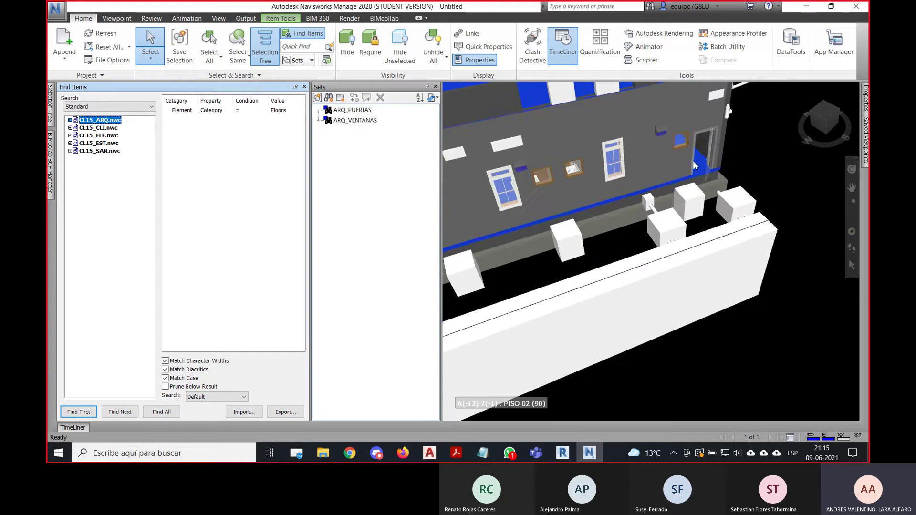
pyautogui.scroll(-3, 727, 200)
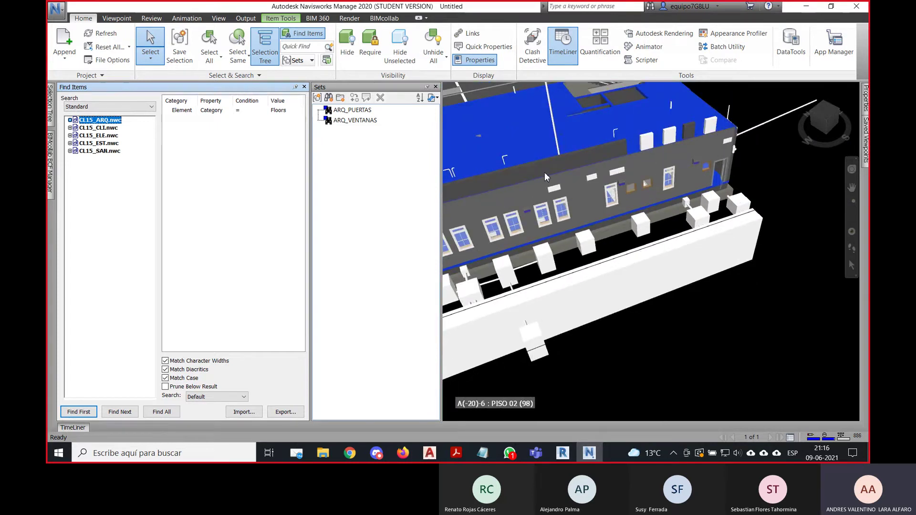
pyautogui.scroll(2, 528, 203)
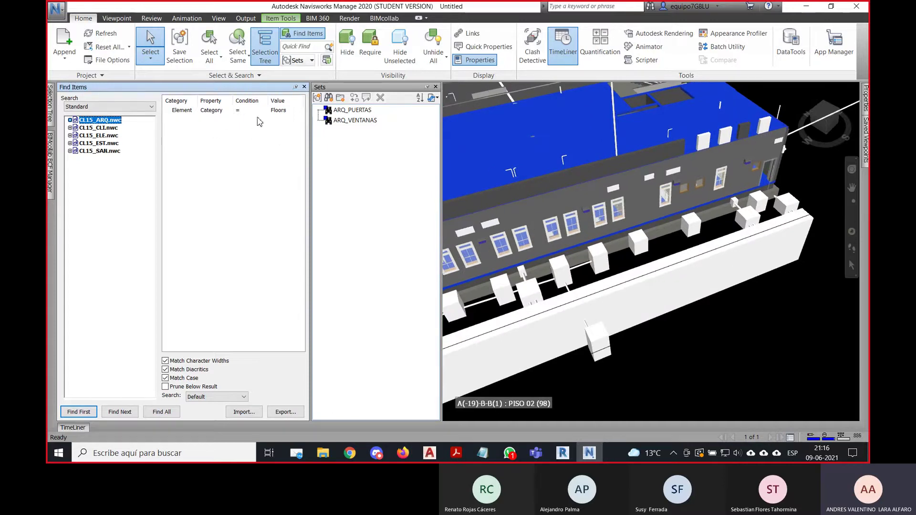
pyautogui.click(765, 184)
pyautogui.moveTo(859, 118)
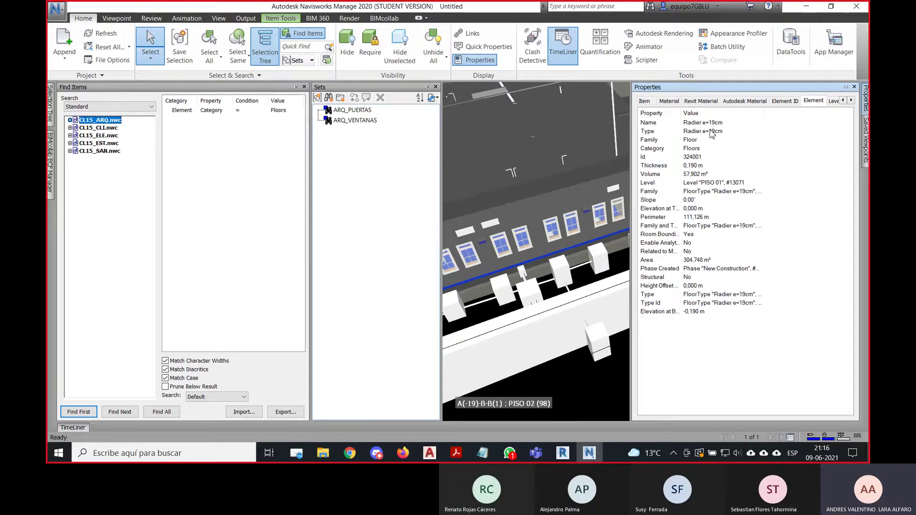
# Select the second-storey floor slab, examine its Element properties, and clear the selection.
pyautogui.click(606, 144)
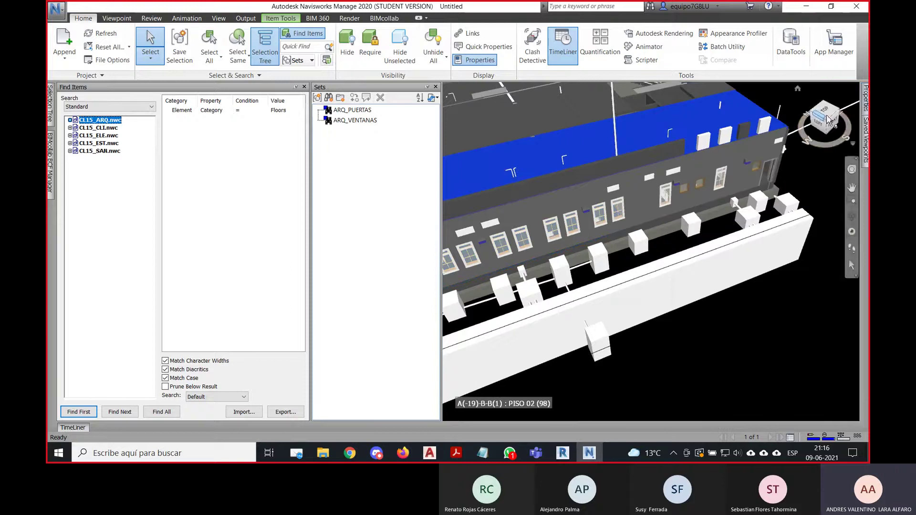
pyautogui.moveTo(864, 100)
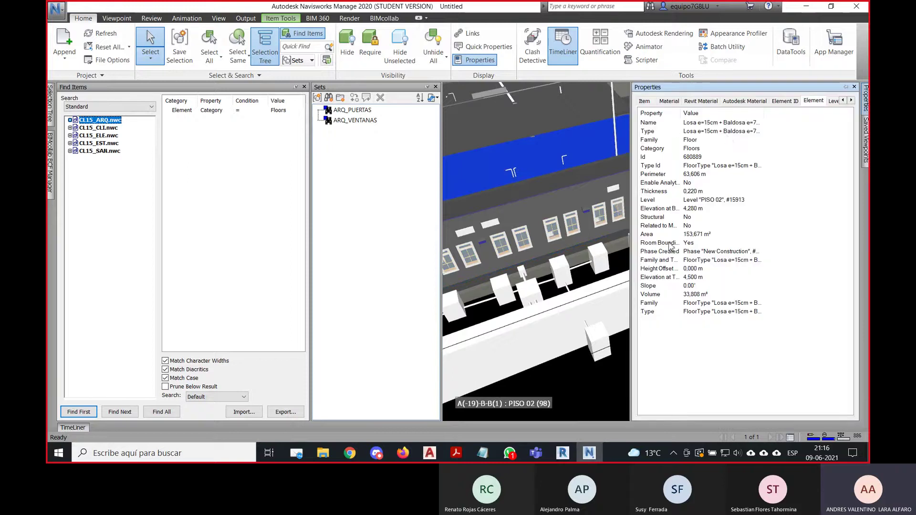
pyautogui.click(596, 378)
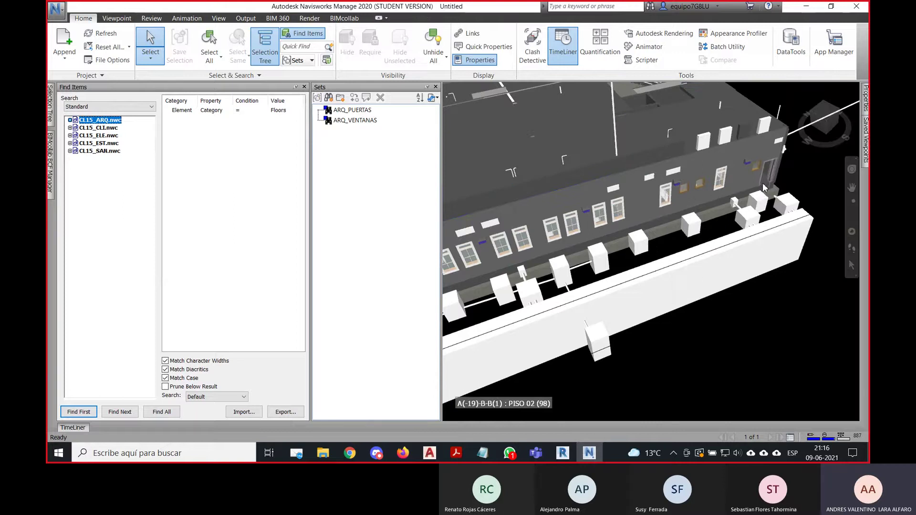
# Change the search condition's property from Category to Type, using the = operator.
pyautogui.click(220, 113)
pyautogui.click(227, 113)
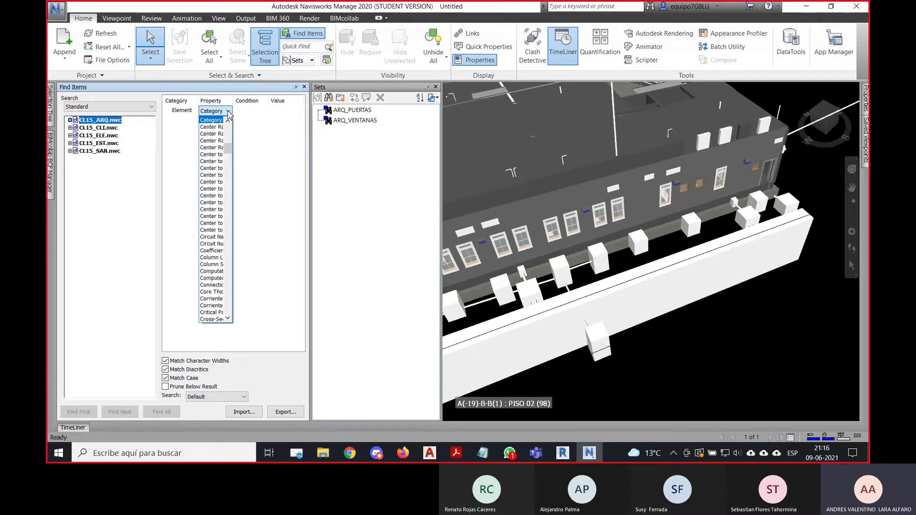
pyautogui.moveTo(228, 125); pyautogui.dragTo(228, 299)
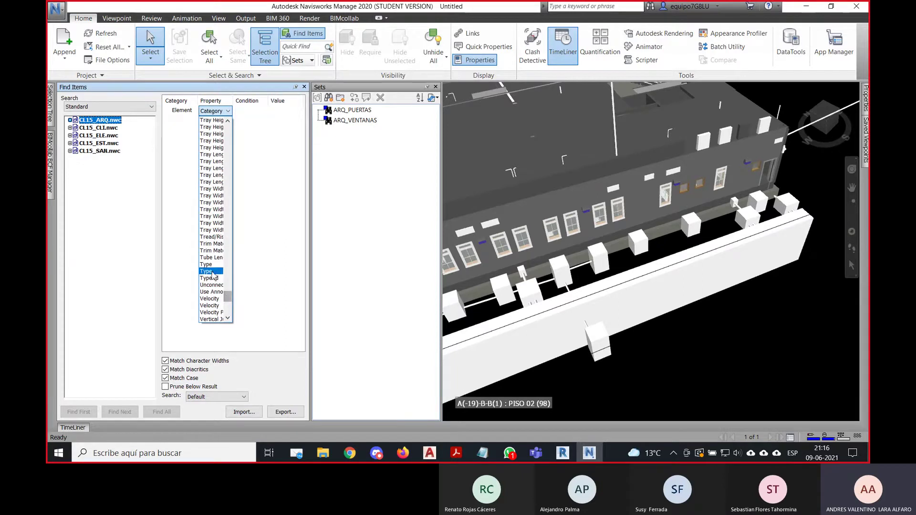
pyautogui.click(210, 268)
pyautogui.click(264, 113)
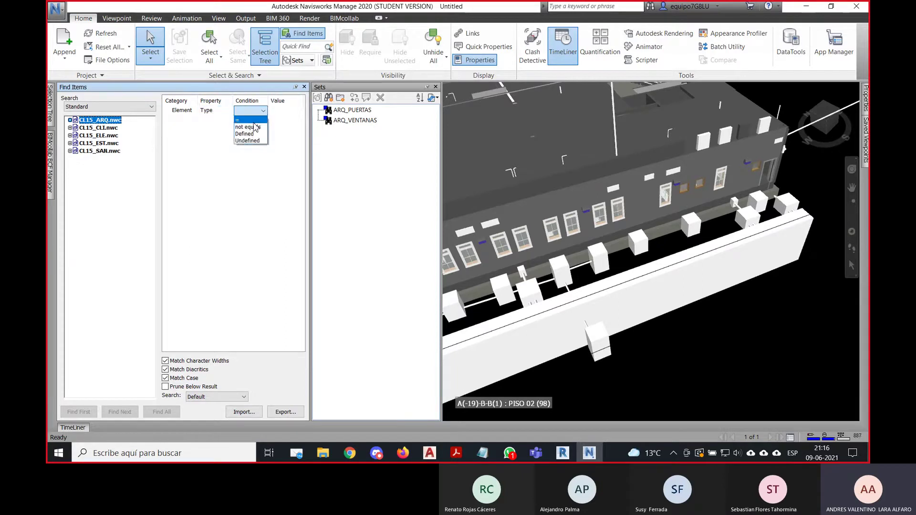
pyautogui.click(254, 120)
# Set the Type condition's value to FloorType "Radier e=19cm" and find all matching items.
pyautogui.click(279, 113)
pyautogui.click(299, 112)
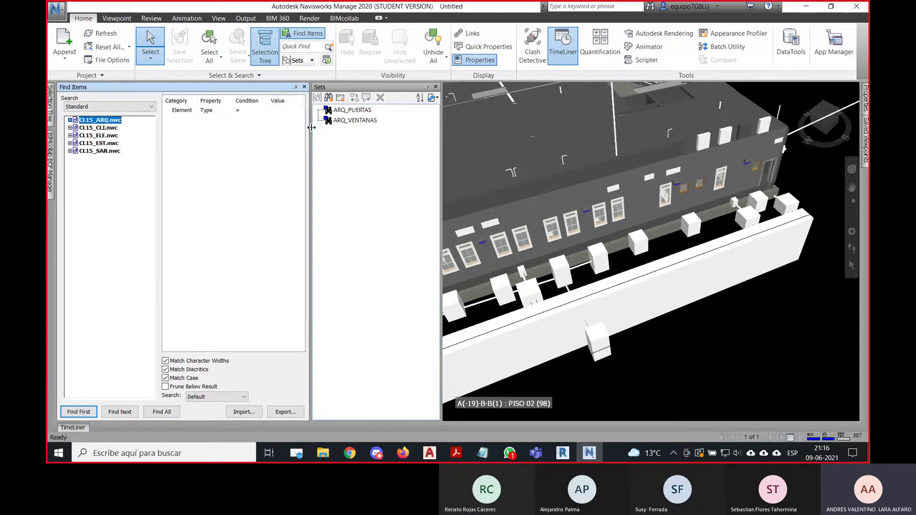
pyautogui.moveTo(310, 131); pyautogui.dragTo(374, 131)
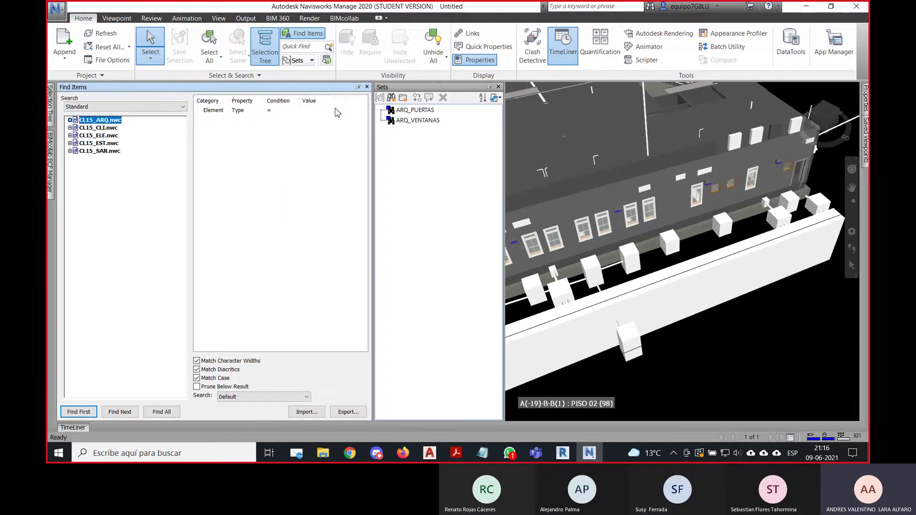
pyautogui.click(349, 110)
pyautogui.click(359, 110)
pyautogui.moveTo(361, 154); pyautogui.dragTo(360, 285)
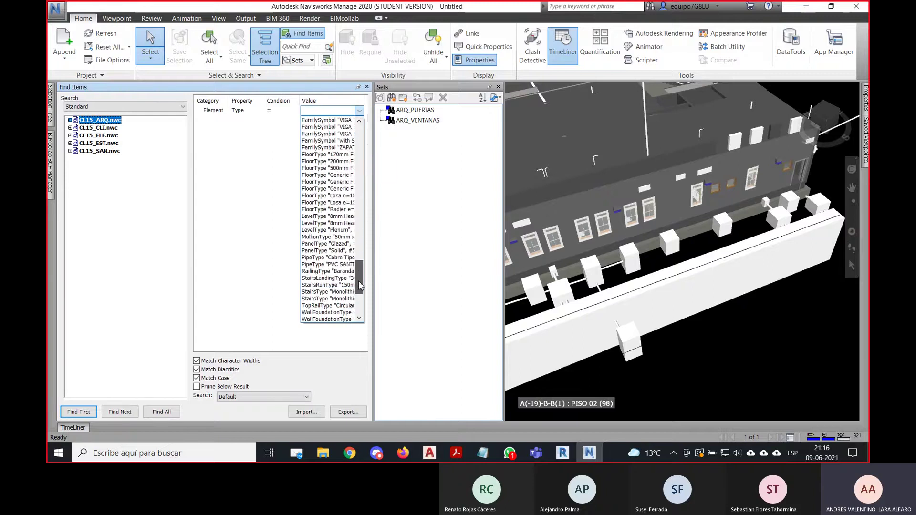
pyautogui.click(339, 212)
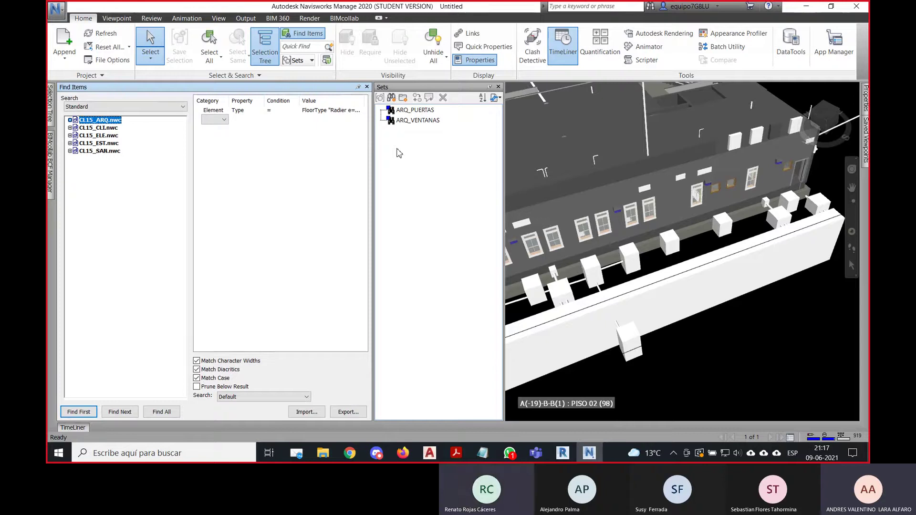
pyautogui.click(170, 413)
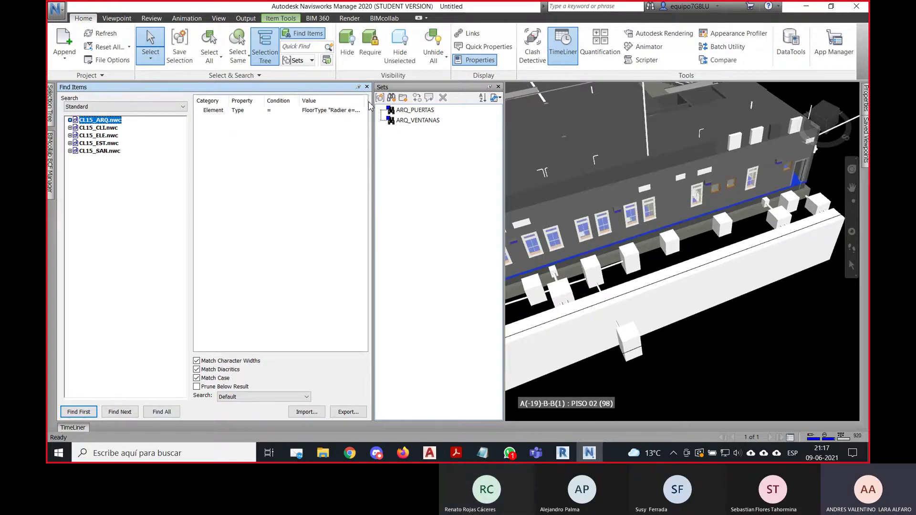
# Save the foundation slab search as a search set named ARQ_RADIER.
pyautogui.click(391, 97)
pyautogui.write('AR')
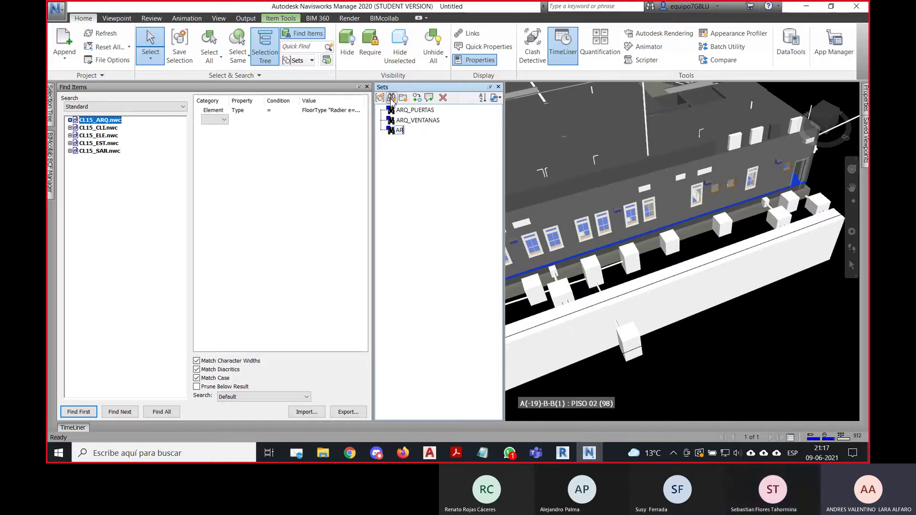
pyautogui.write('Q_RADIER')
pyautogui.press('Return')
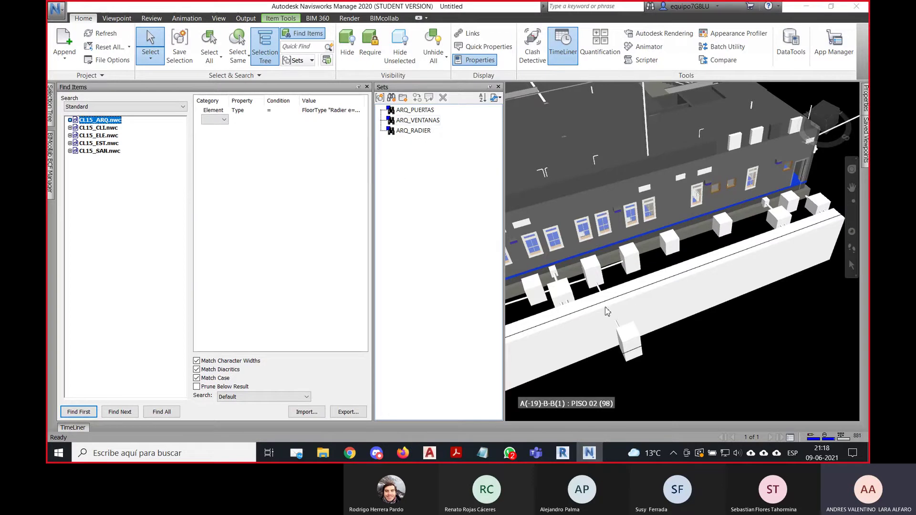
pyautogui.click(448, 250)
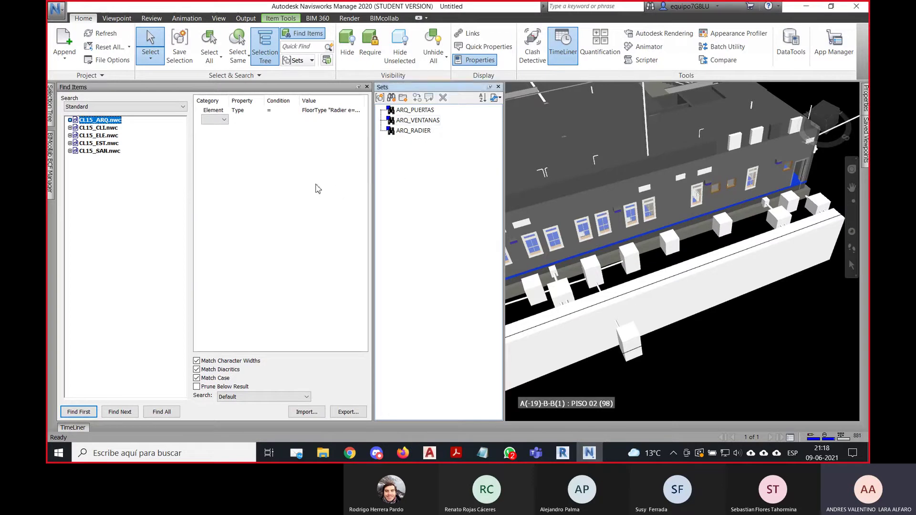
pyautogui.scroll(-5, 636, 299)
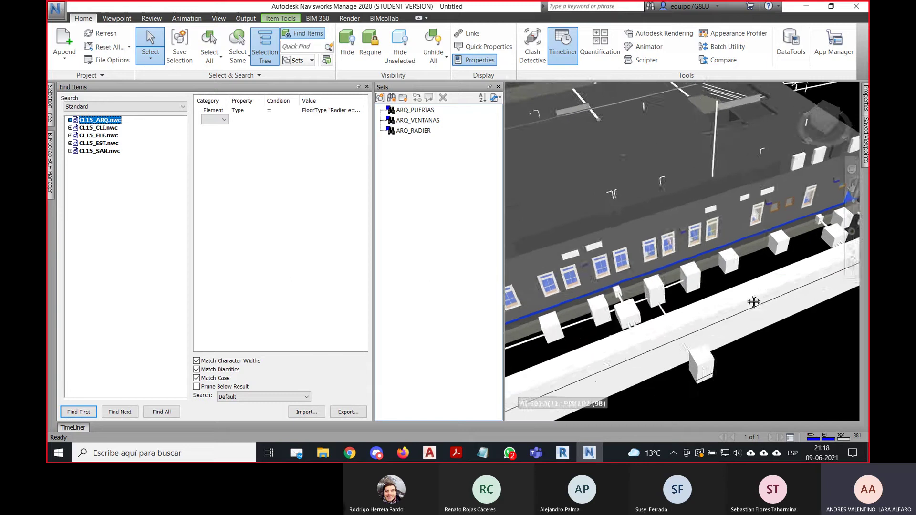
pyautogui.moveTo(637, 299); pyautogui.dragTo(642, 270, button='middle')
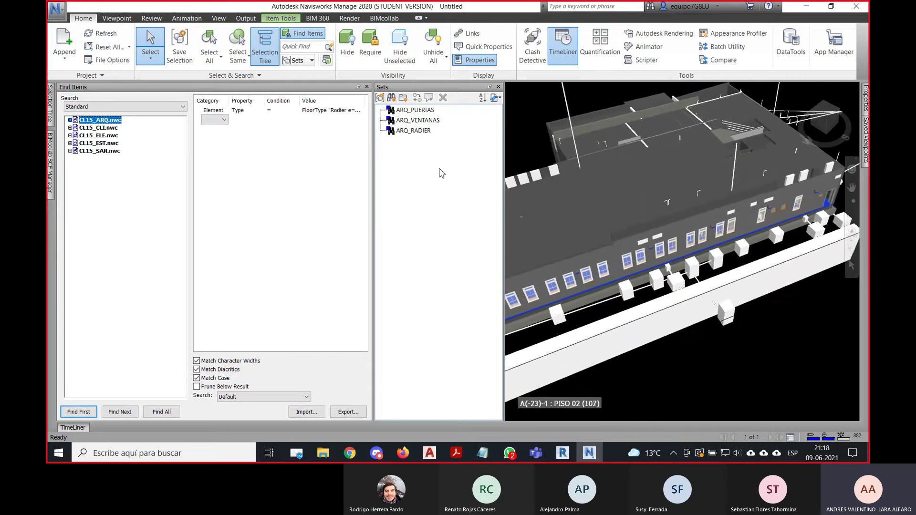
pyautogui.click(482, 453)
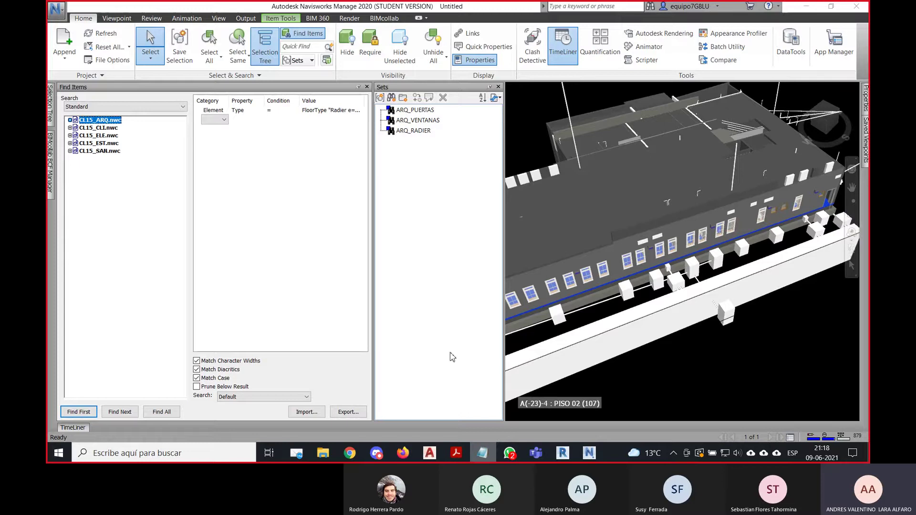
pyautogui.click(435, 174)
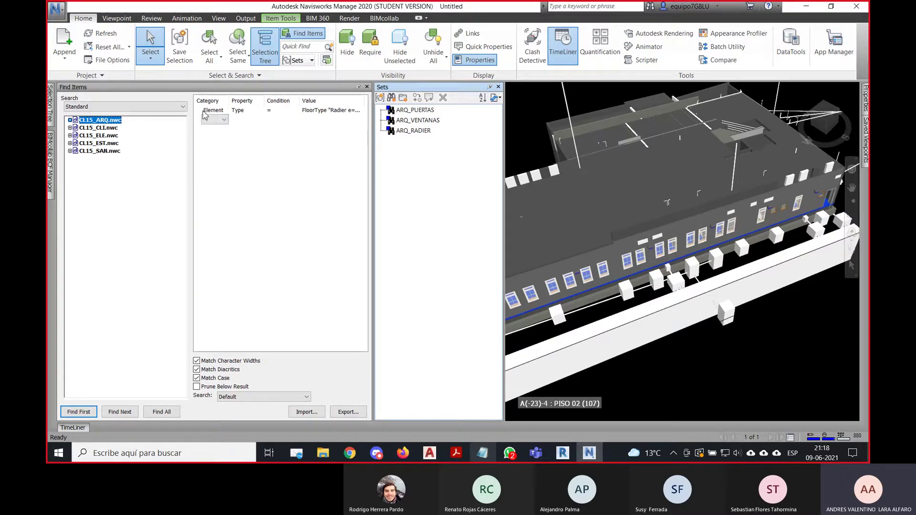
# Widen the Find Items area and examine the wall types offered as values for the Type condition.
pyautogui.click(318, 111)
pyautogui.click(360, 110)
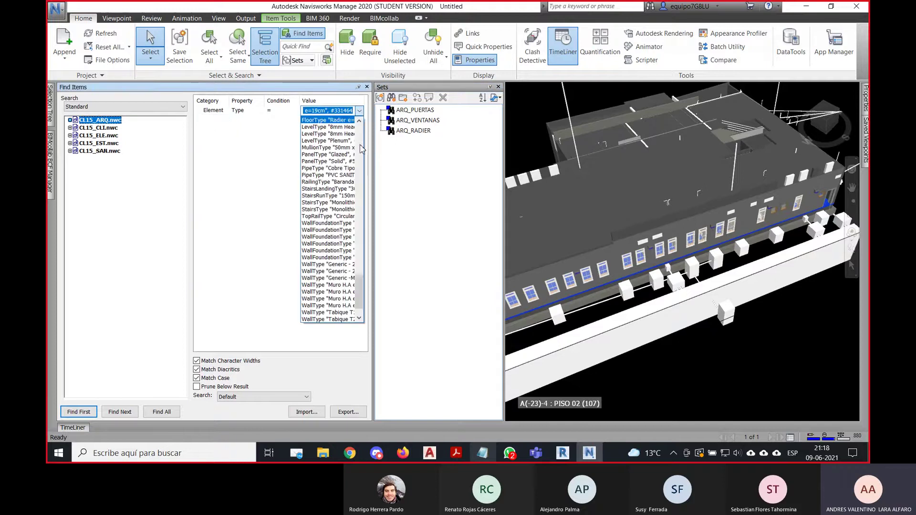
pyautogui.moveTo(360, 287); pyautogui.dragTo(363, 300)
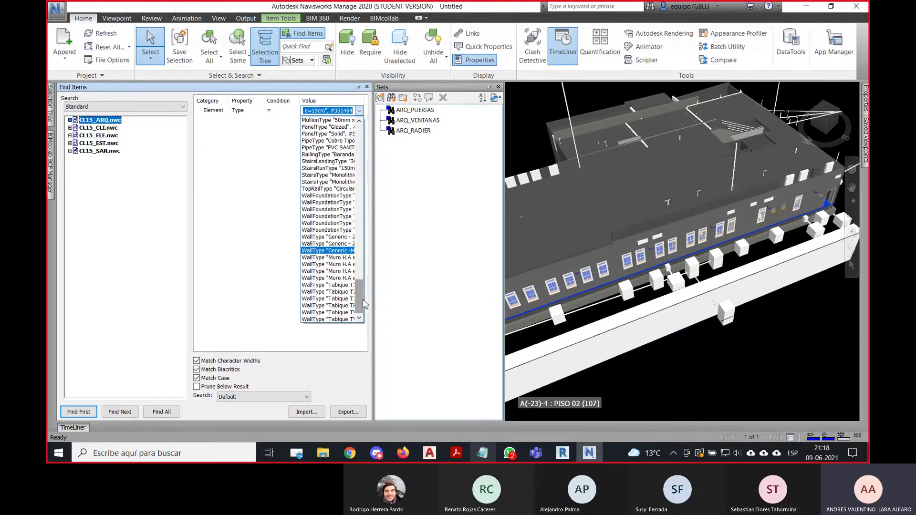
pyautogui.click(250, 259)
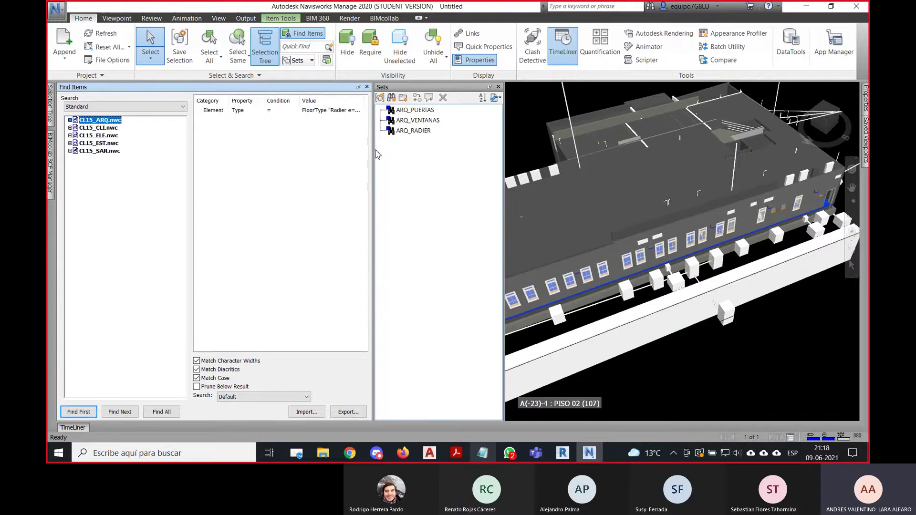
pyautogui.moveTo(373, 152); pyautogui.dragTo(442, 103)
pyautogui.click(438, 111)
pyautogui.click(440, 113)
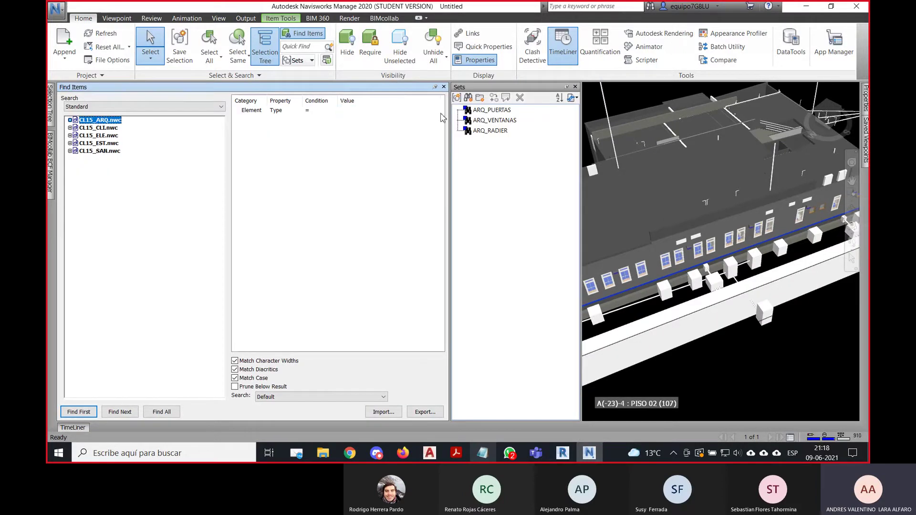
pyautogui.click(436, 111)
pyautogui.click(436, 111)
pyautogui.moveTo(437, 293); pyautogui.dragTo(437, 304)
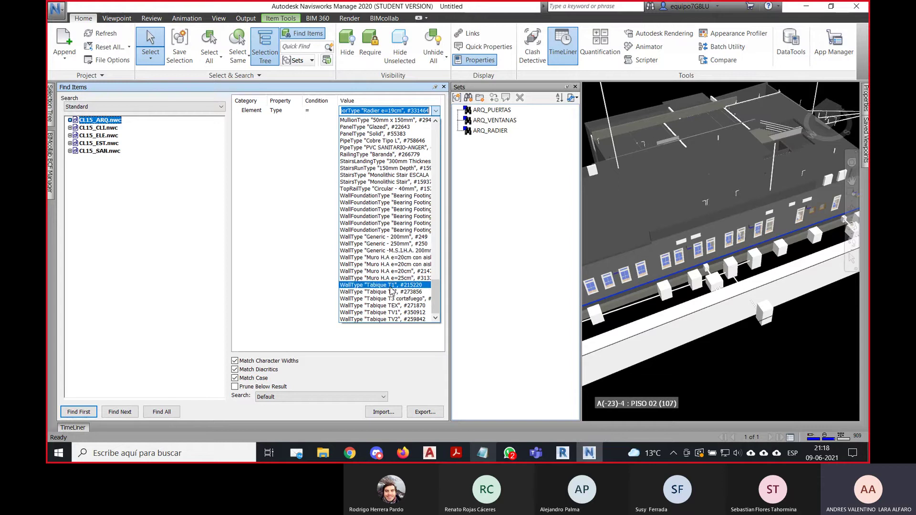
pyautogui.click(323, 118)
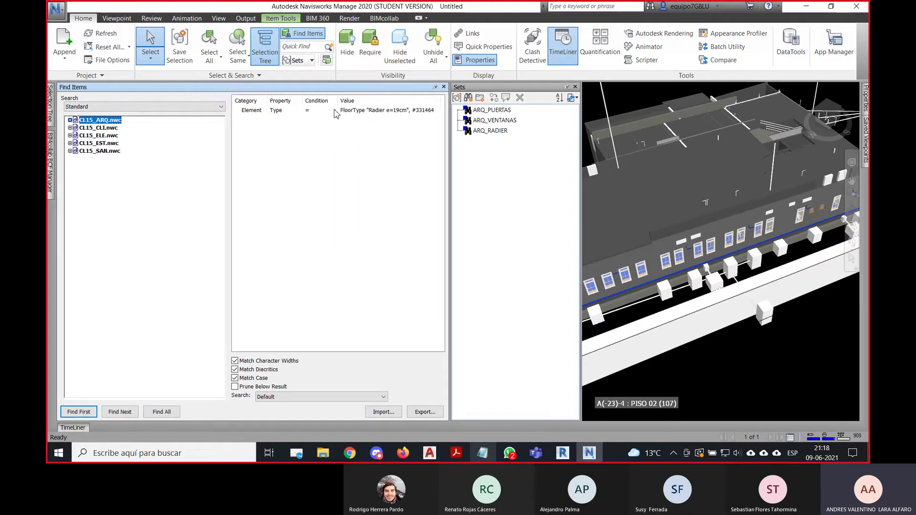
# Try the Defined operator on the Type condition, return it to =, and review the wall types offered as values.
pyautogui.click(335, 112)
pyautogui.click(335, 112)
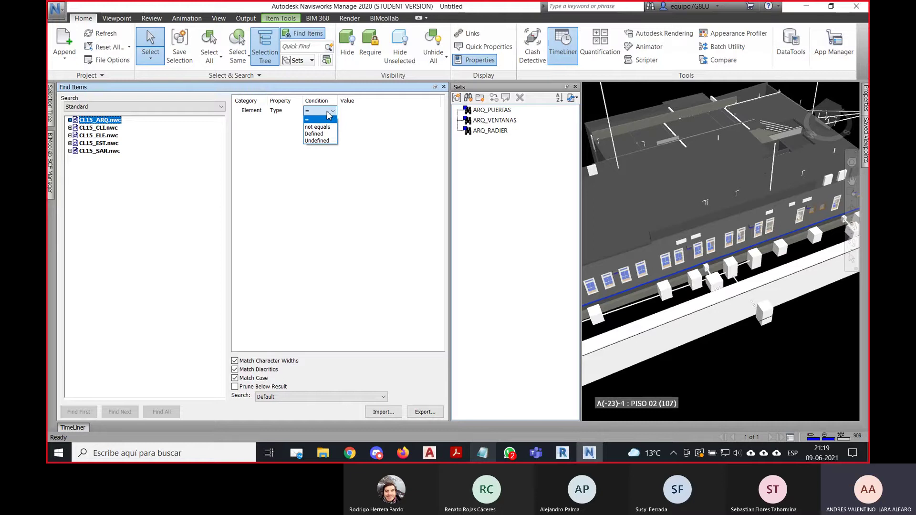
pyautogui.click(334, 113)
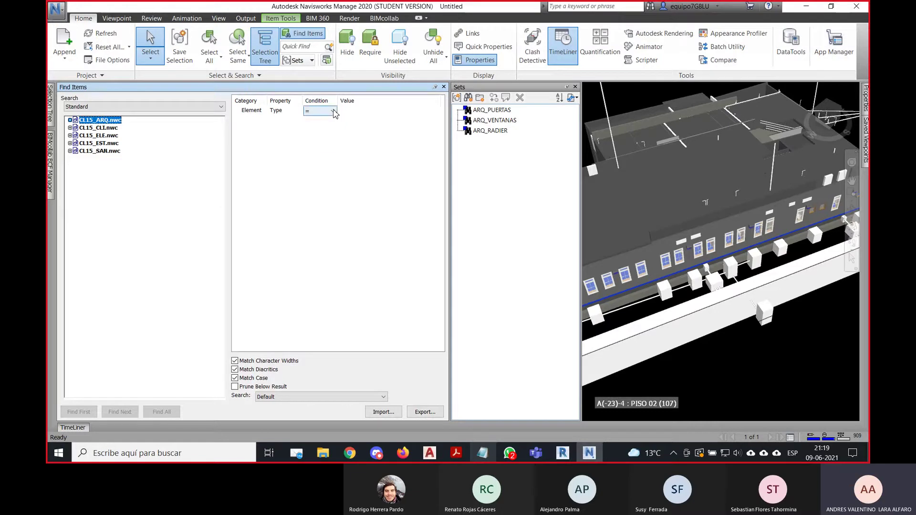
pyautogui.click(335, 112)
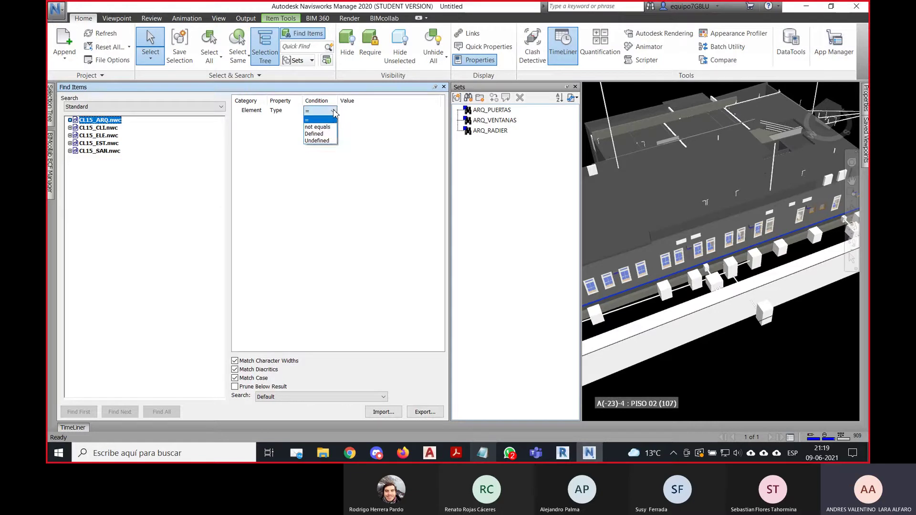
pyautogui.click(314, 134)
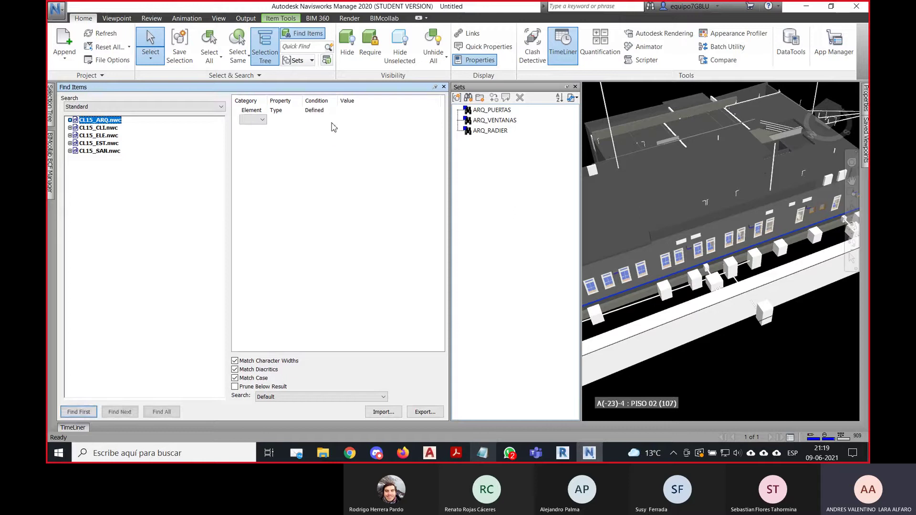
pyautogui.click(327, 113)
pyautogui.click(334, 112)
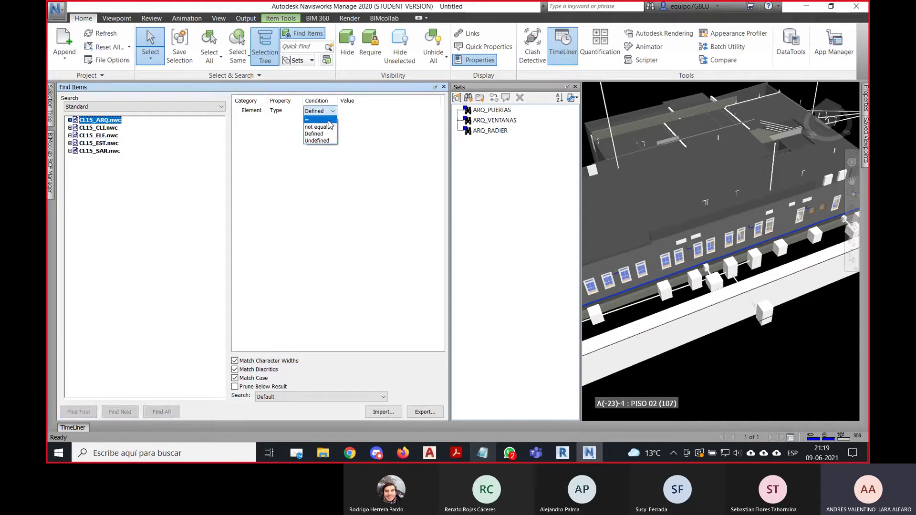
pyautogui.click(329, 120)
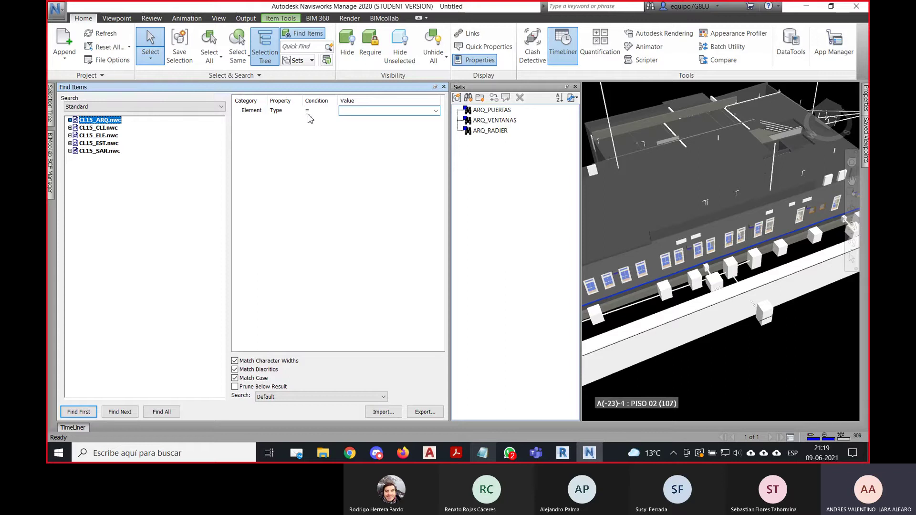
pyautogui.click(436, 113)
pyautogui.moveTo(436, 139); pyautogui.dragTo(439, 304)
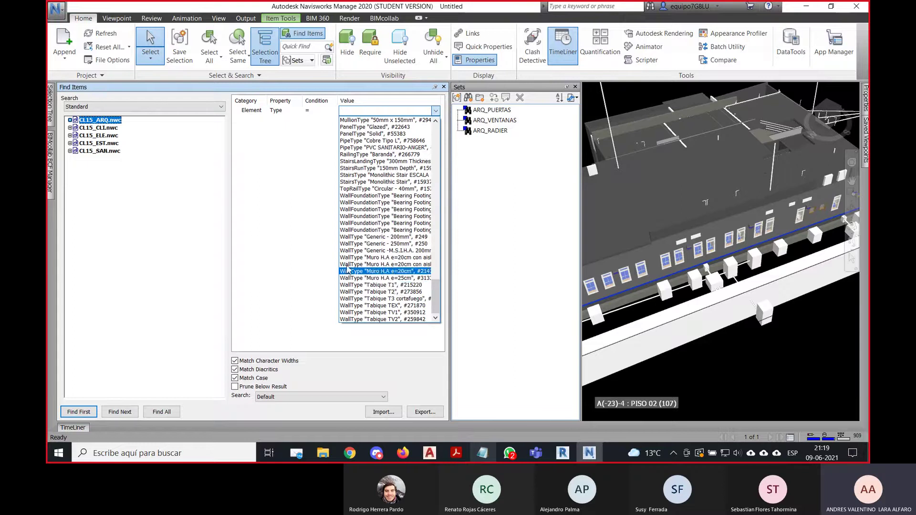
pyautogui.click(329, 114)
pyautogui.click(330, 114)
pyautogui.click(331, 113)
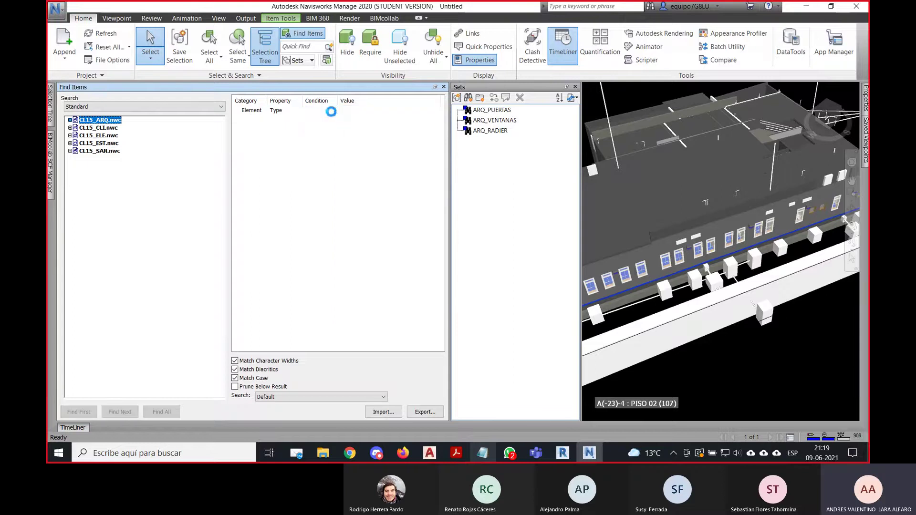
# Delete all existing search conditions and start a new one on the Type property of the Element category.
pyautogui.rightClick(278, 116)
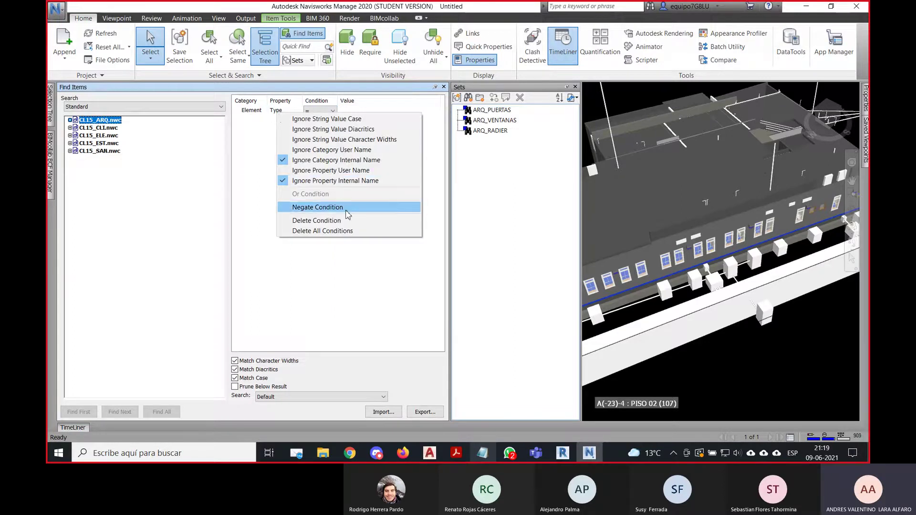
pyautogui.click(333, 231)
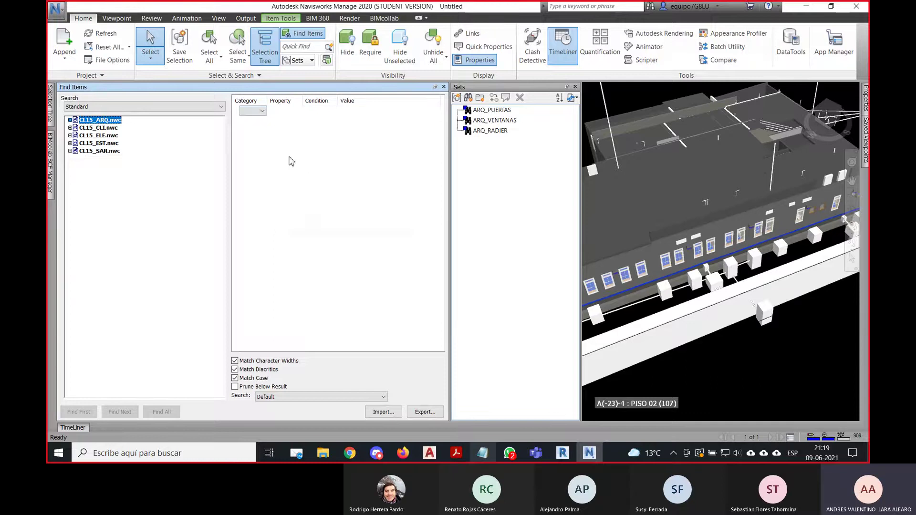
pyautogui.click(253, 111)
pyautogui.click(252, 203)
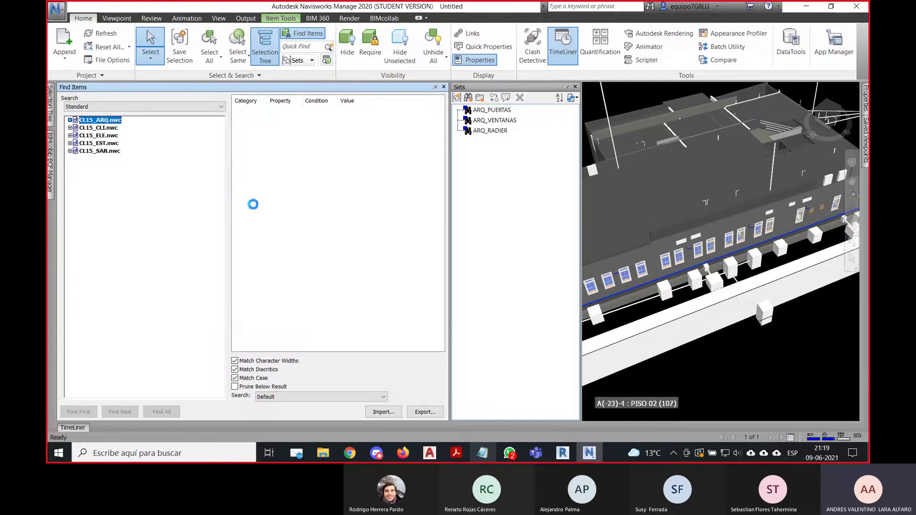
pyautogui.click(295, 112)
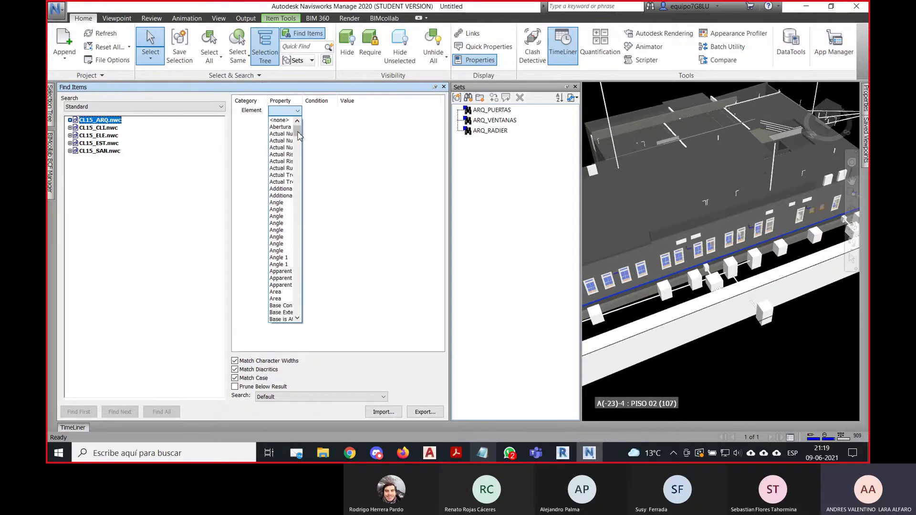
pyautogui.moveTo(297, 131); pyautogui.dragTo(299, 299)
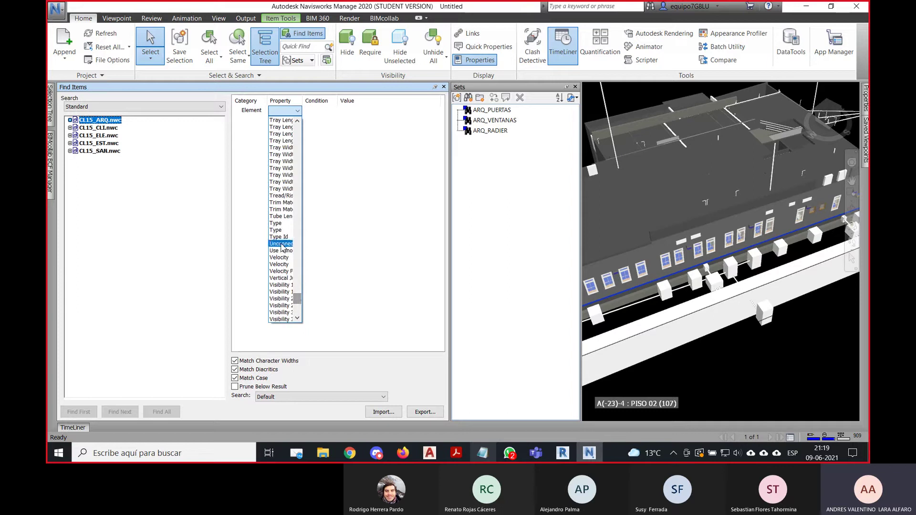
pyautogui.click(279, 228)
# Set the Type condition to = with an insulated "Muro H.A e=20cm" wall type as its value.
pyautogui.click(322, 115)
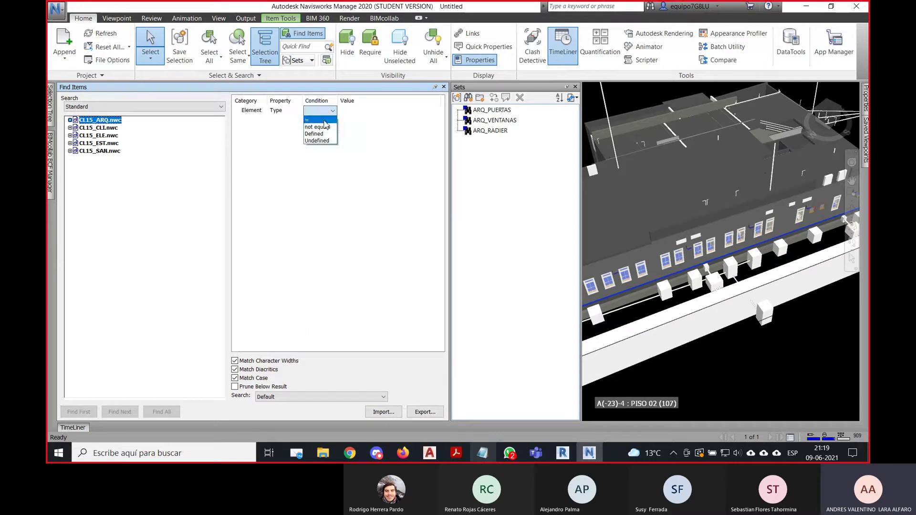
pyautogui.click(324, 119)
pyautogui.click(435, 111)
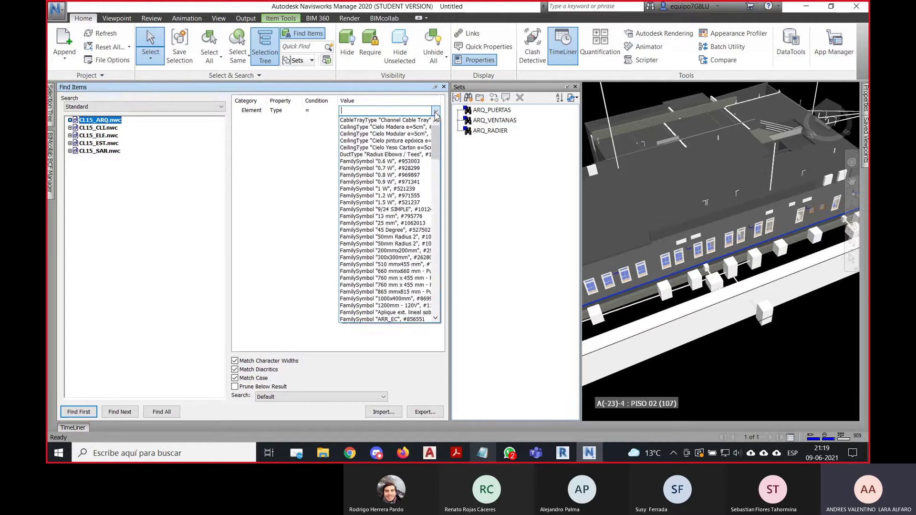
pyautogui.moveTo(436, 148); pyautogui.dragTo(438, 307)
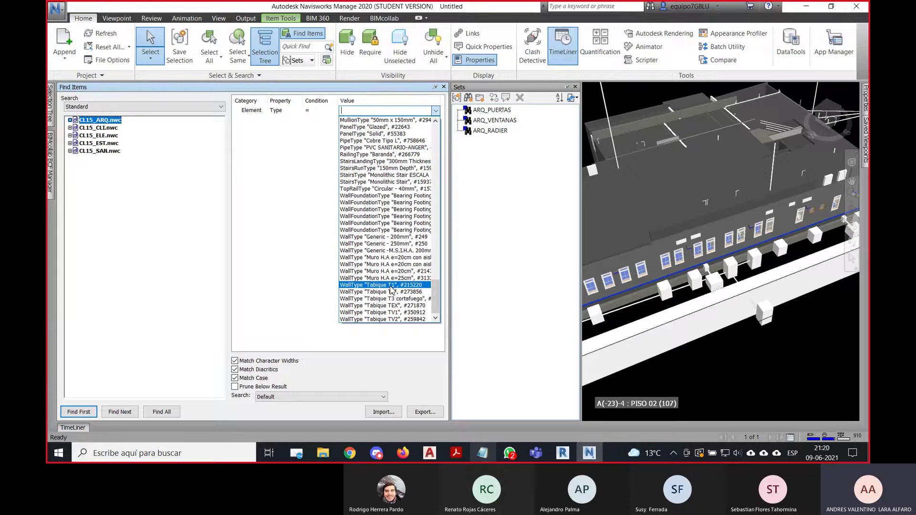
pyautogui.click(388, 264)
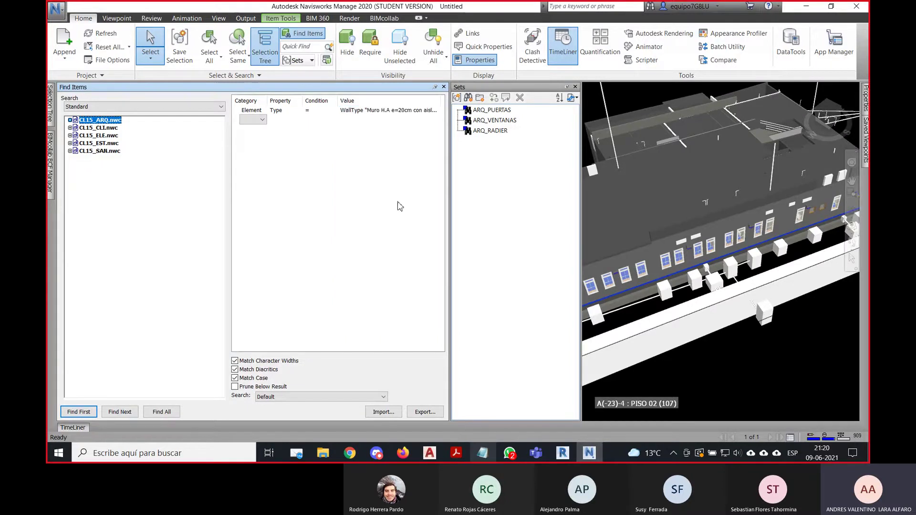
# Inspect the element properties of an exterior wall, widening the property column to read the names and Type values.
pyautogui.scroll(5, 680, 194)
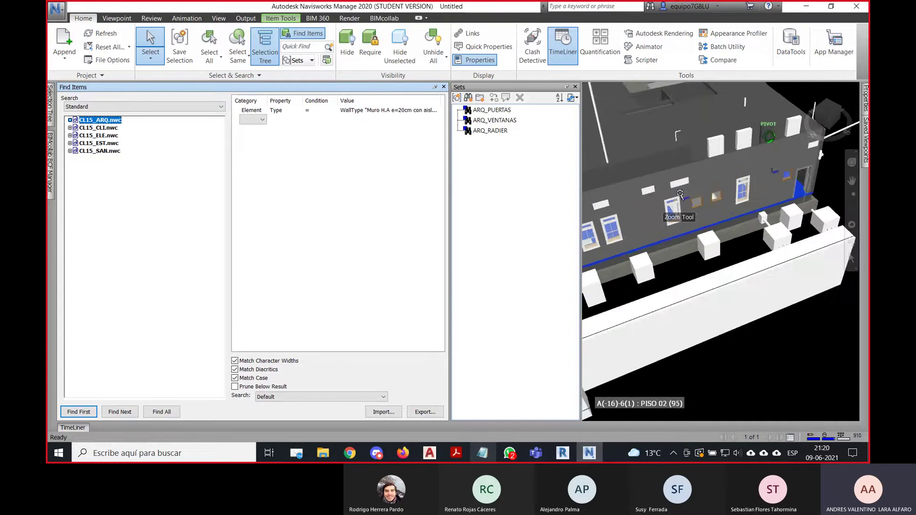
pyautogui.scroll(-5, 837, 207)
pyautogui.moveTo(762, 188); pyautogui.dragTo(804, 164, button='middle')
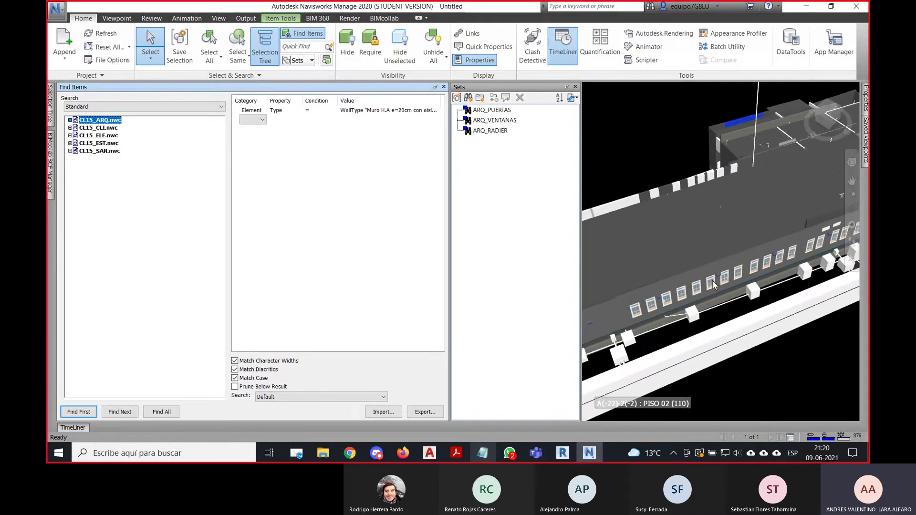
pyautogui.moveTo(864, 100)
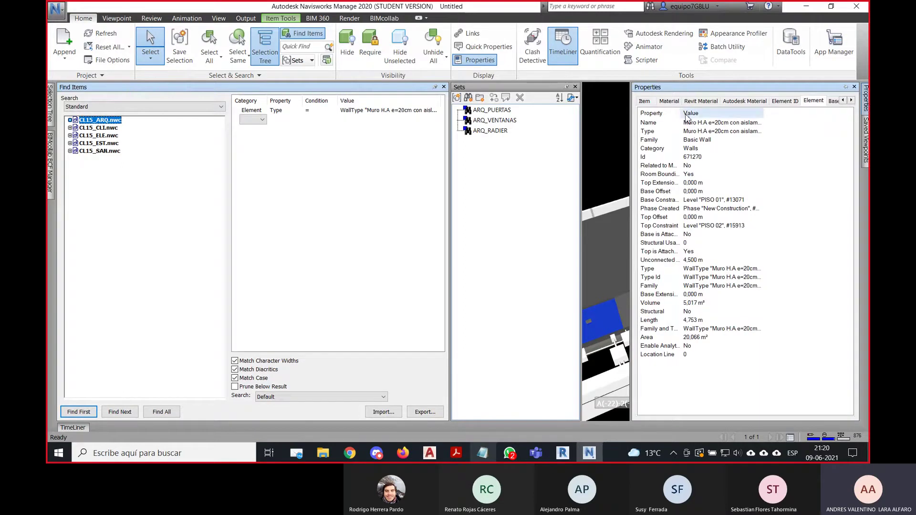
pyautogui.moveTo(681, 113); pyautogui.dragTo(722, 120)
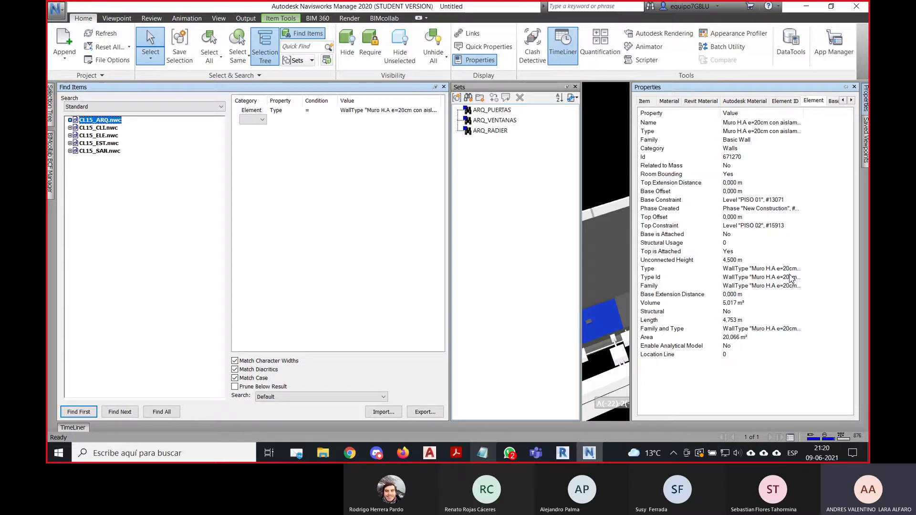
# Try the alternative Type entries as the condition's property and check which operators they offer.
pyautogui.click(284, 111)
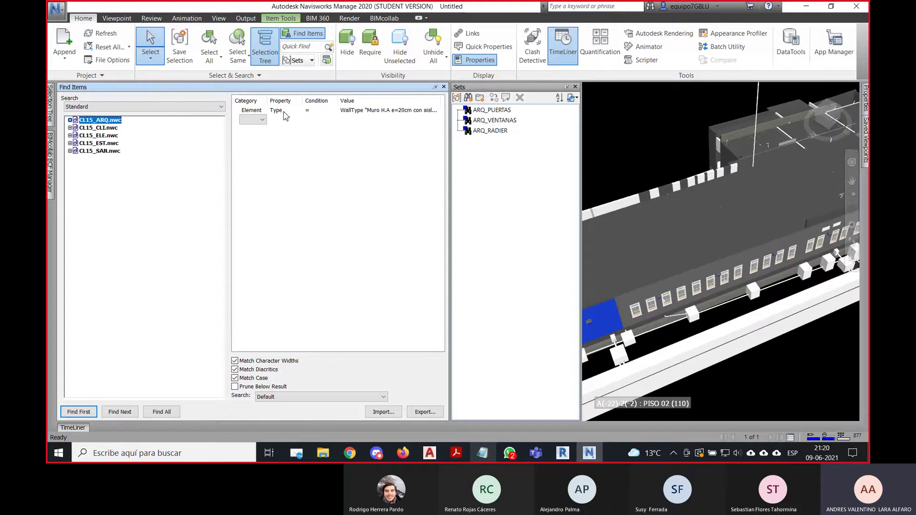
pyautogui.click(298, 111)
pyautogui.click(283, 127)
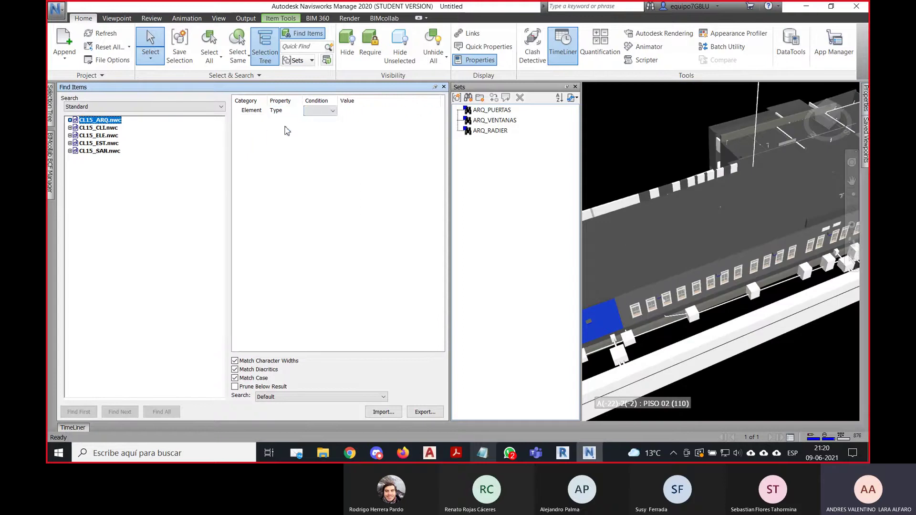
pyautogui.click(319, 111)
pyautogui.click(320, 112)
pyautogui.click(296, 112)
pyautogui.click(297, 112)
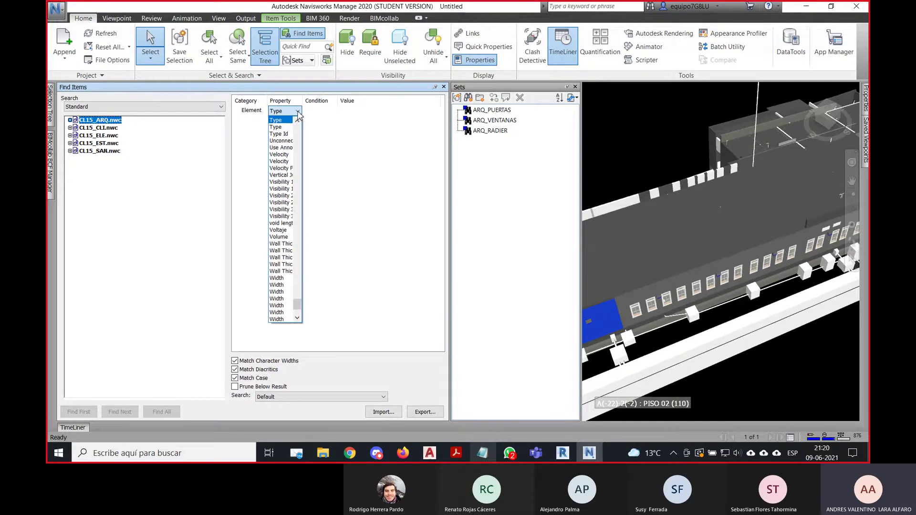
pyautogui.click(297, 121)
pyautogui.click(298, 120)
pyautogui.click(282, 132)
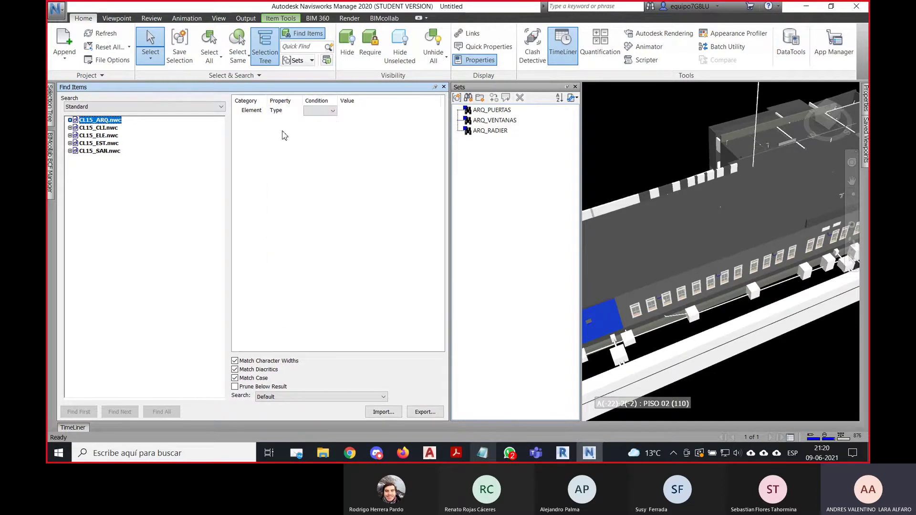
pyautogui.click(332, 111)
# Compare the condition operators available for the two identically named Type properties.
pyautogui.click(296, 111)
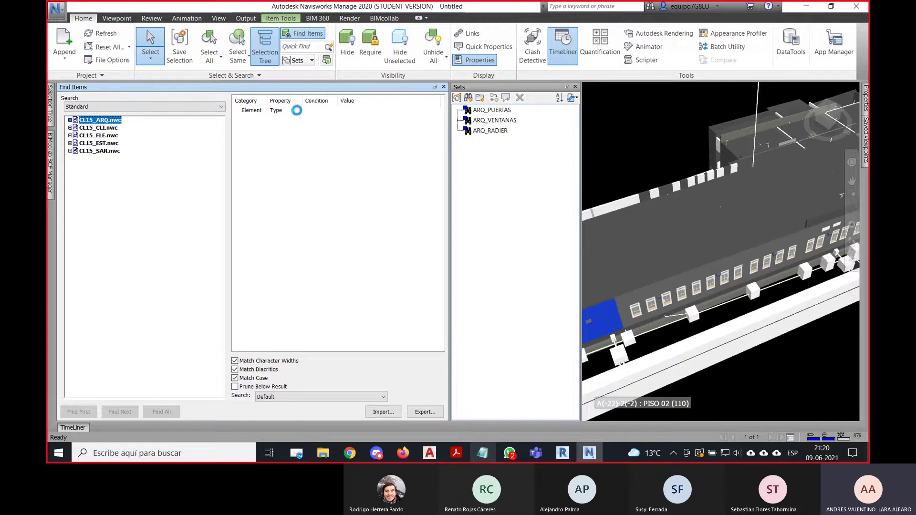
pyautogui.click(297, 110)
pyautogui.click(297, 121)
pyautogui.click(298, 120)
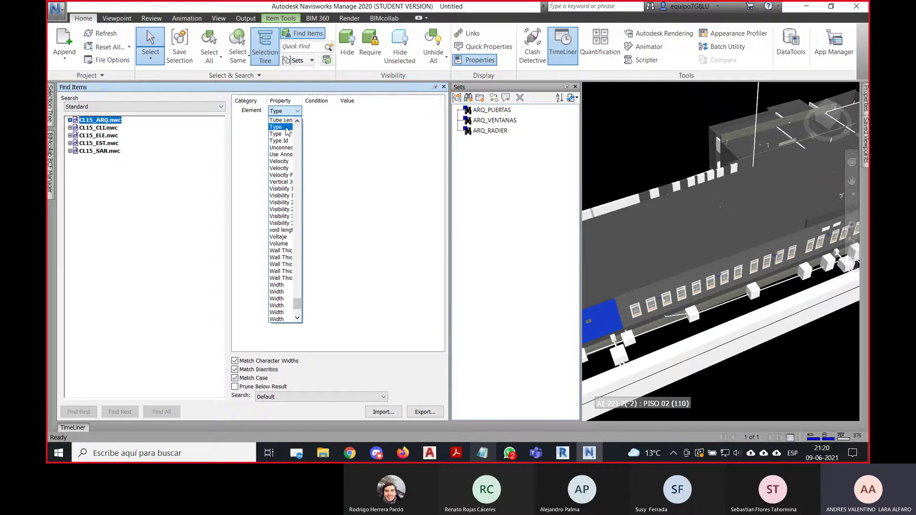
pyautogui.click(286, 127)
pyautogui.click(332, 111)
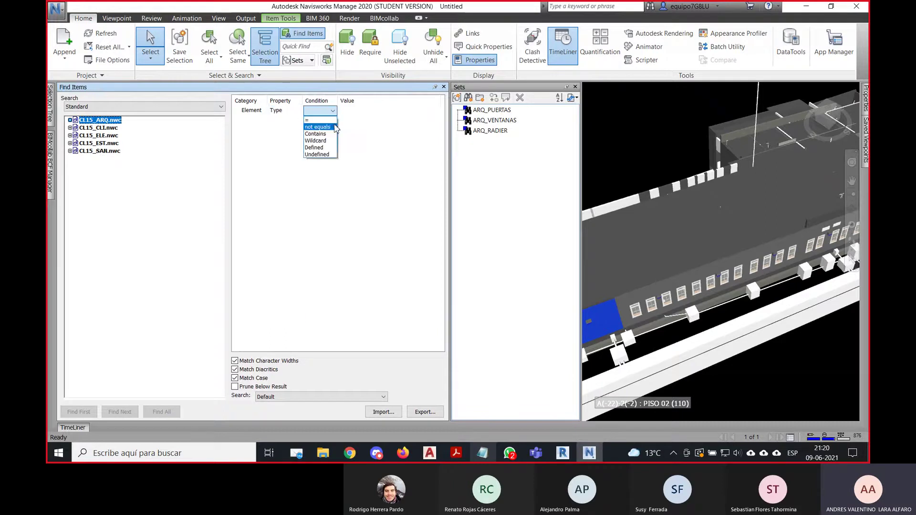
pyautogui.click(296, 110)
pyautogui.click(297, 111)
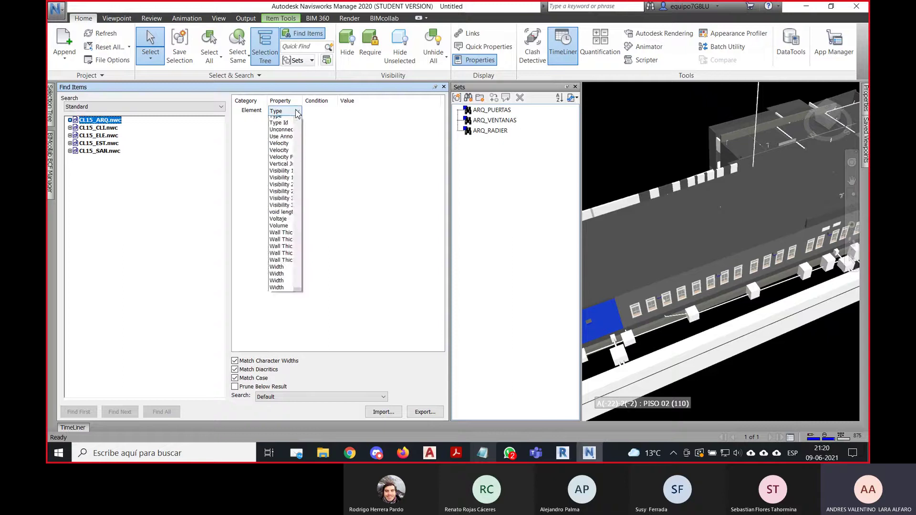
pyautogui.click(296, 112)
pyautogui.click(335, 114)
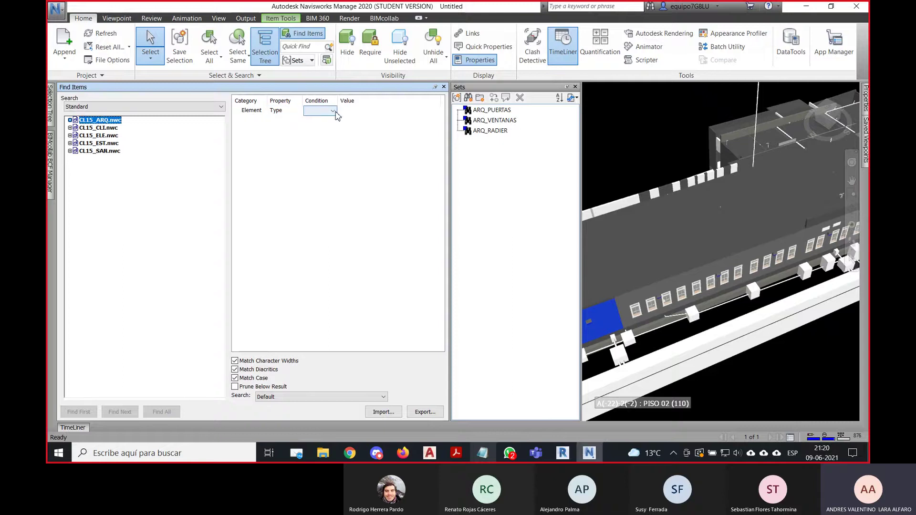
pyautogui.click(334, 112)
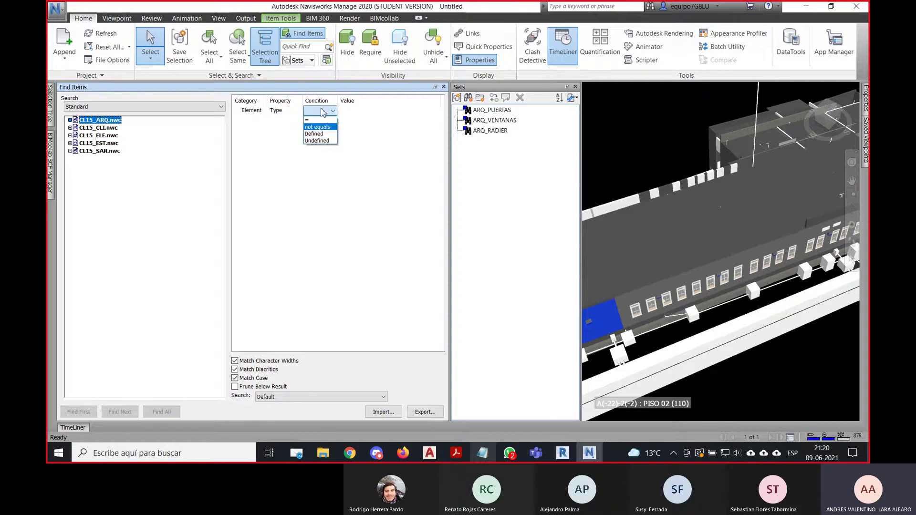
pyautogui.click(322, 113)
# Use the Type property that supports text matching, set it to Contains "Tabique", and find all matching items.
pyautogui.click(297, 111)
pyautogui.click(297, 111)
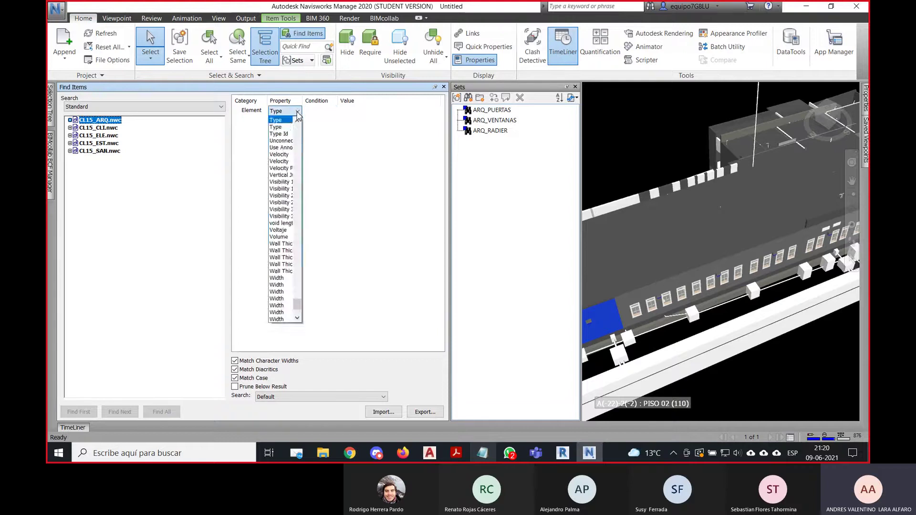
pyautogui.click(296, 113)
pyautogui.click(324, 113)
pyautogui.click(324, 113)
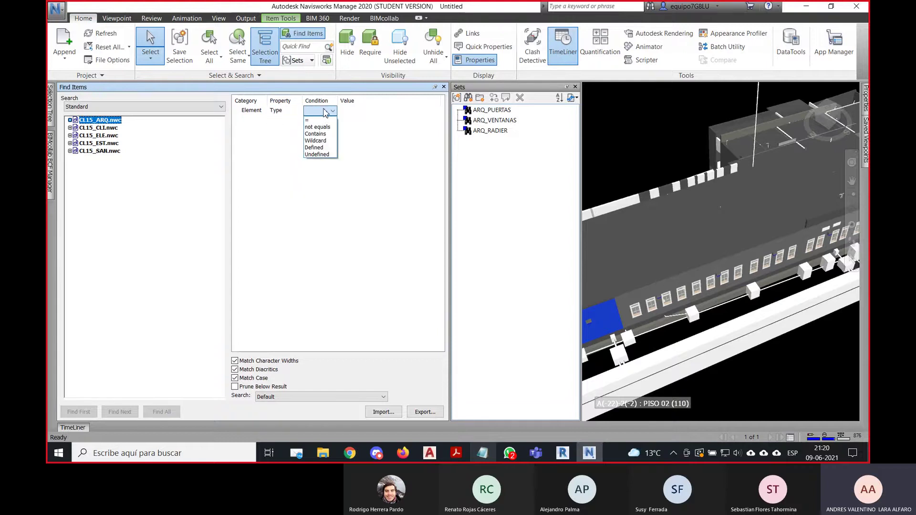
pyautogui.click(319, 134)
pyautogui.click(357, 110)
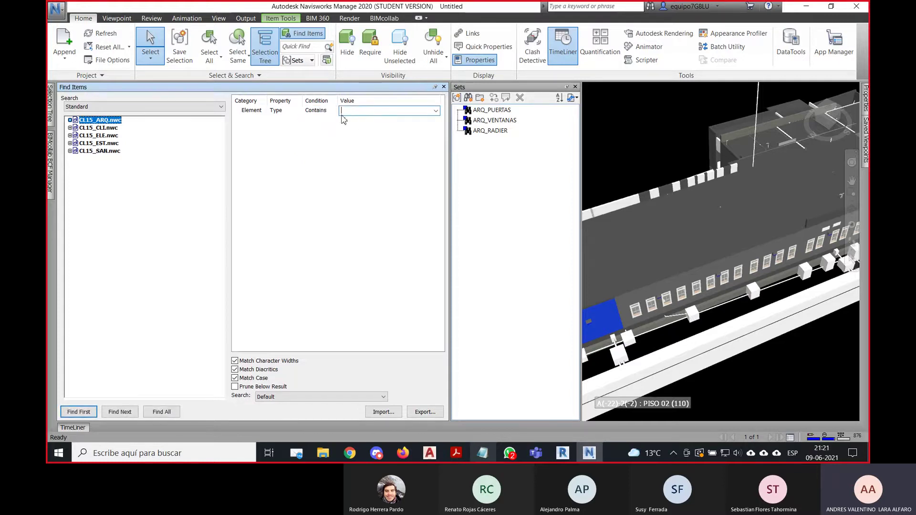
pyautogui.write('Tabique')
pyautogui.click(176, 412)
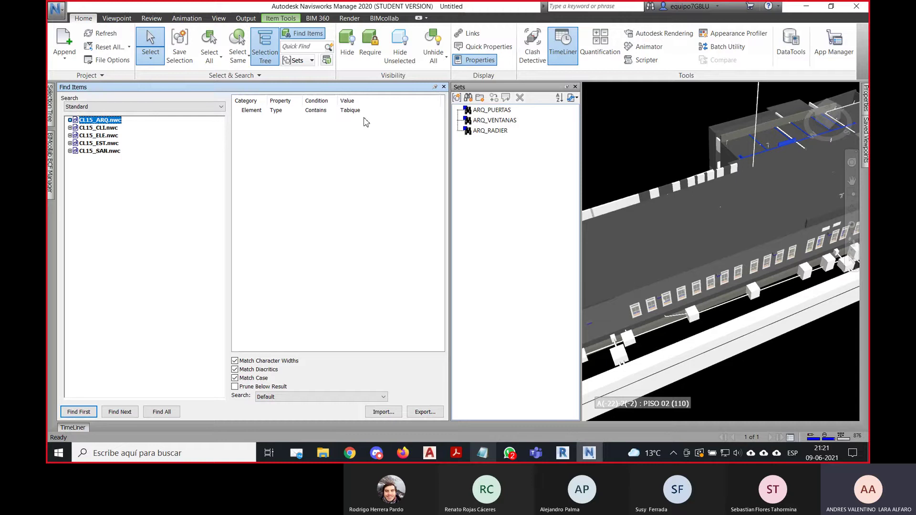
# Save the partition wall search as a search set named ARQ_TABIQUES.
pyautogui.moveTo(778, 207); pyautogui.dragTo(679, 205, button='middle')
pyautogui.click(468, 97)
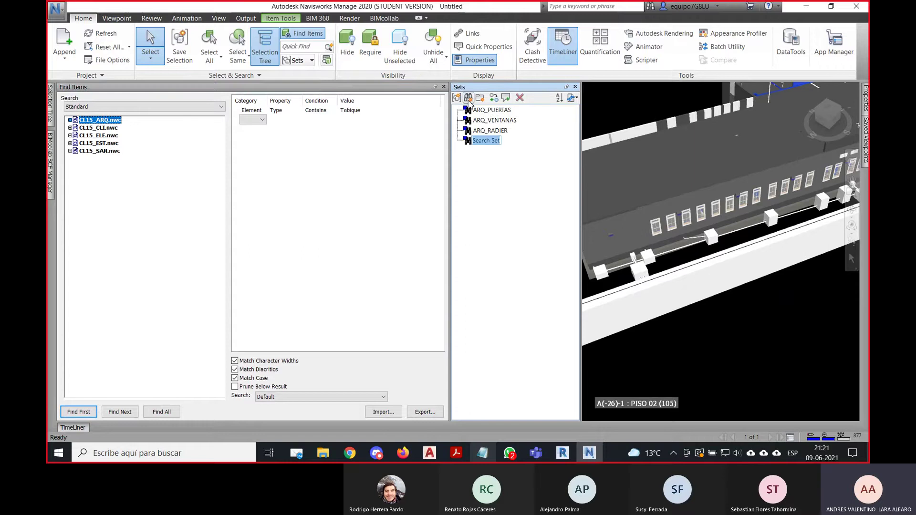
pyautogui.write('ARQ_')
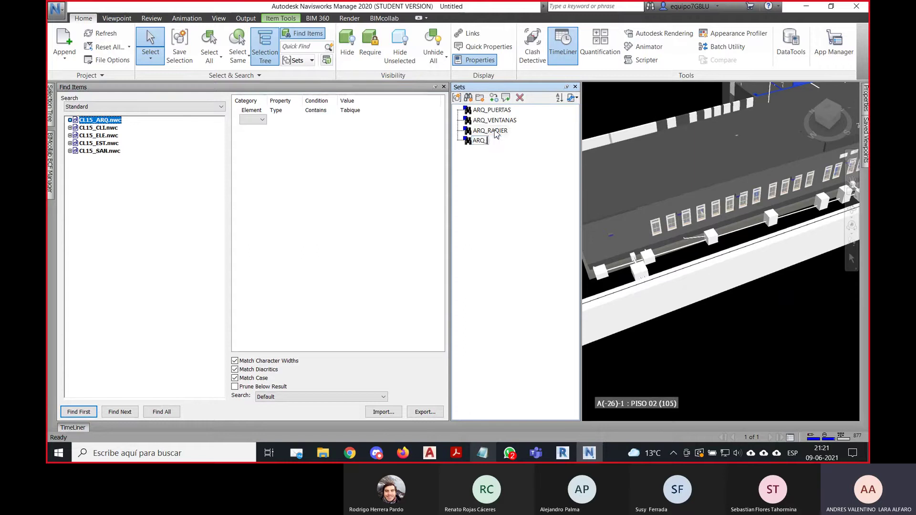
pyautogui.write('TABIQUES')
pyautogui.press('Return')
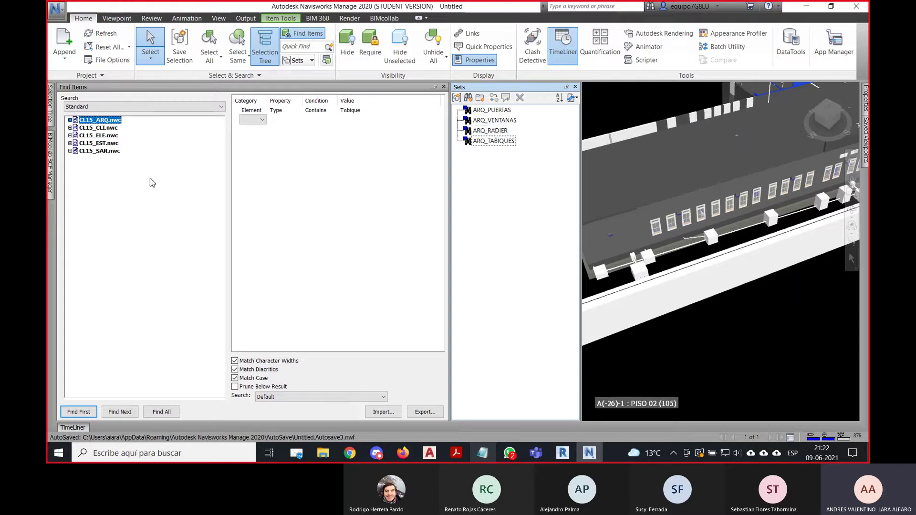
# Examine the highlighted partitions in the building and recall the ARQ_RADIER, ARQ_VENTANAS, ARQ_PUERTAS and ARQ_TABIQUES sets in turn.
pyautogui.moveTo(659, 245); pyautogui.dragTo(650, 284, button='middle')
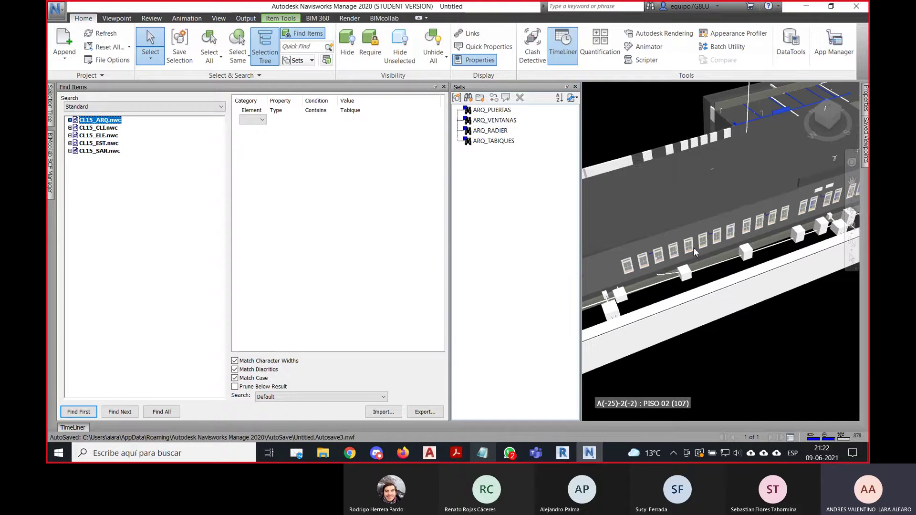
pyautogui.moveTo(694, 245); pyautogui.dragTo(748, 228, button='middle')
pyautogui.scroll(3, 682, 268)
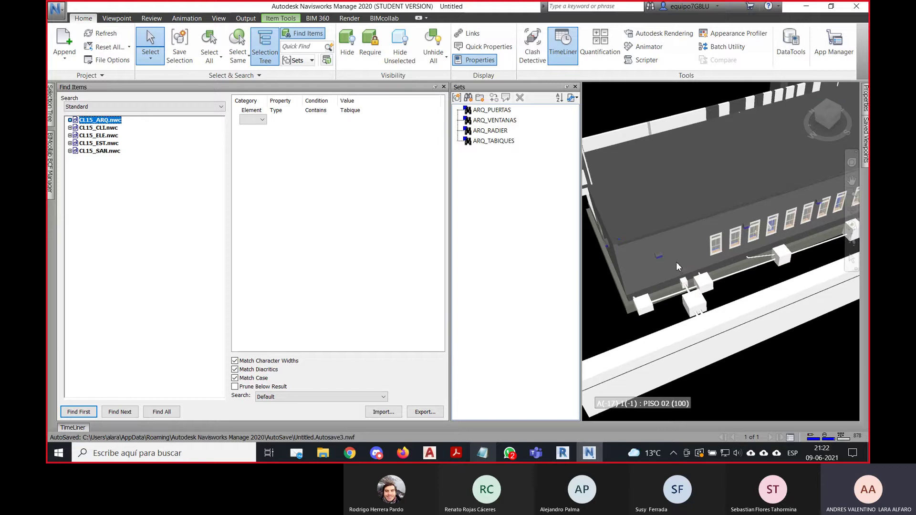
pyautogui.scroll(-4, 677, 263)
pyautogui.moveTo(687, 278); pyautogui.dragTo(742, 262, button='middle')
pyautogui.moveTo(791, 316); pyautogui.dragTo(773, 282, button='middle')
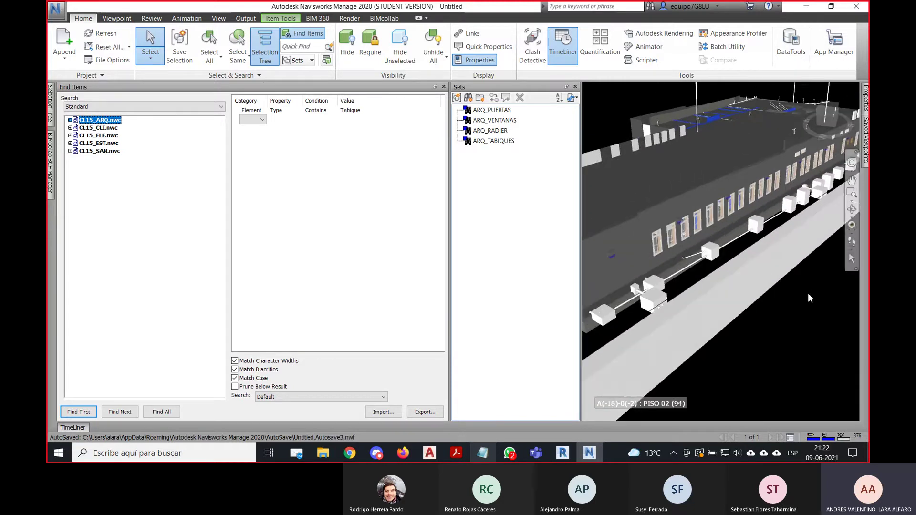
pyautogui.click(499, 130)
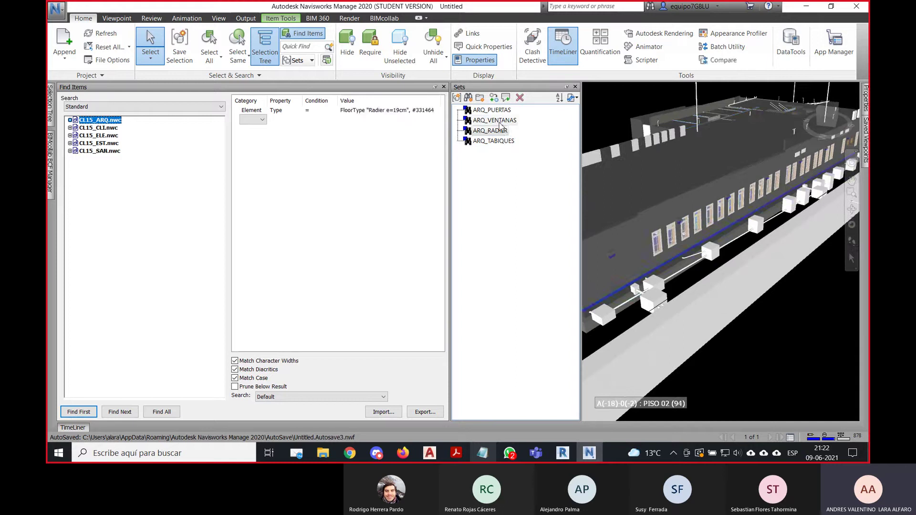
pyautogui.click(496, 120)
pyautogui.click(496, 110)
pyautogui.click(495, 141)
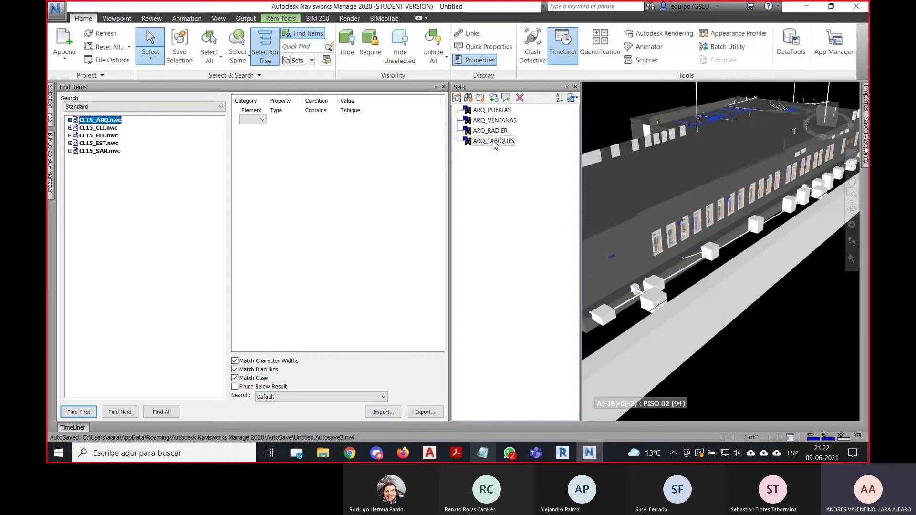
# Clear the current selection and dismiss the Mailbird update window.
pyautogui.click(593, 125)
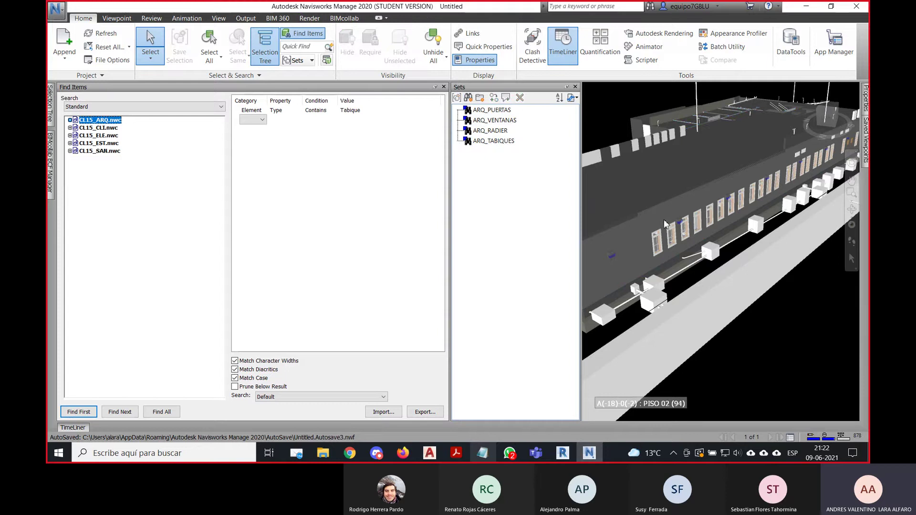
pyautogui.moveTo(667, 223); pyautogui.dragTo(729, 228, button='middle')
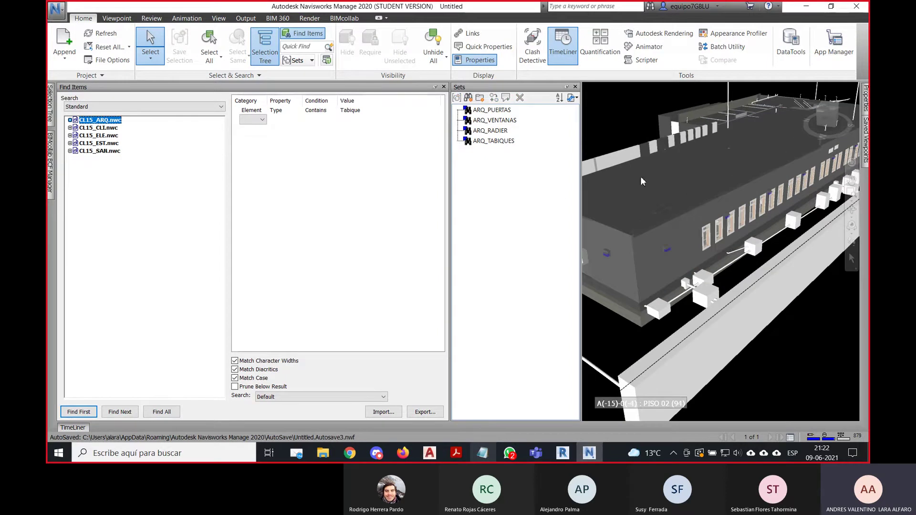
pyautogui.click(562, 188)
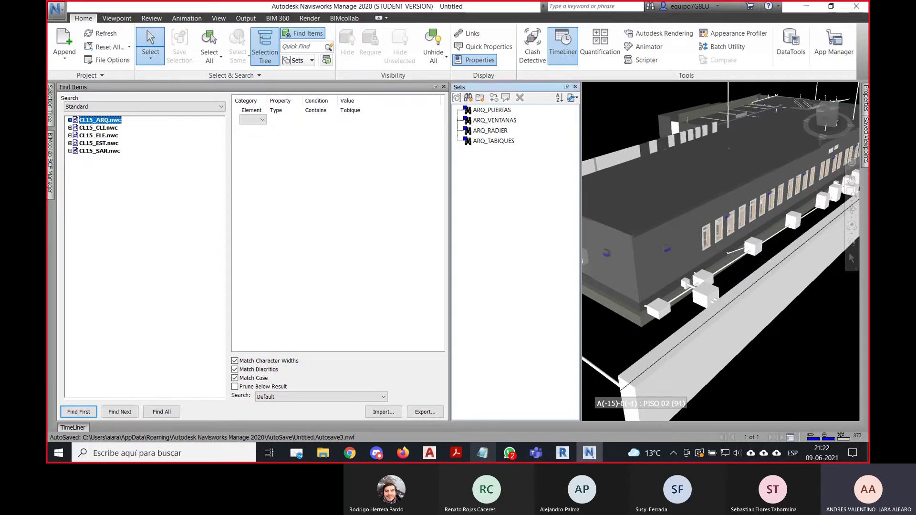
pyautogui.hotkey('alt', 'Tab')
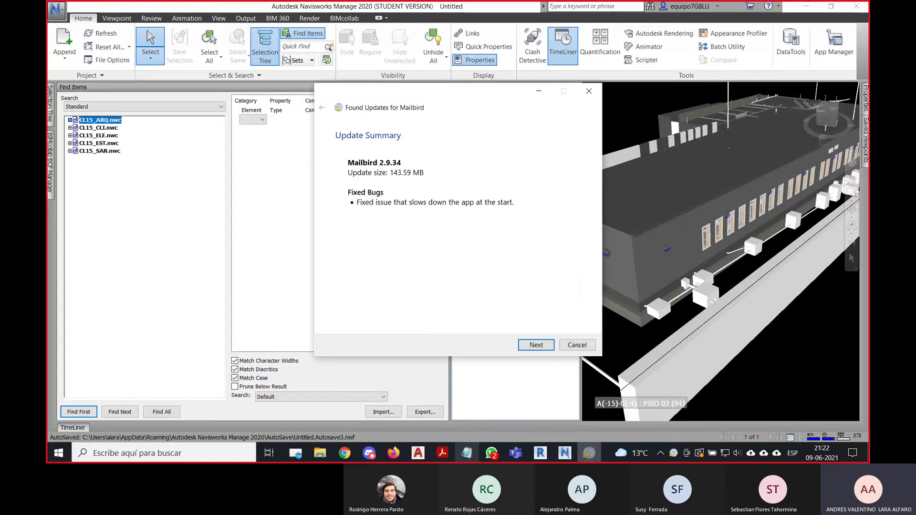
pyautogui.click(574, 342)
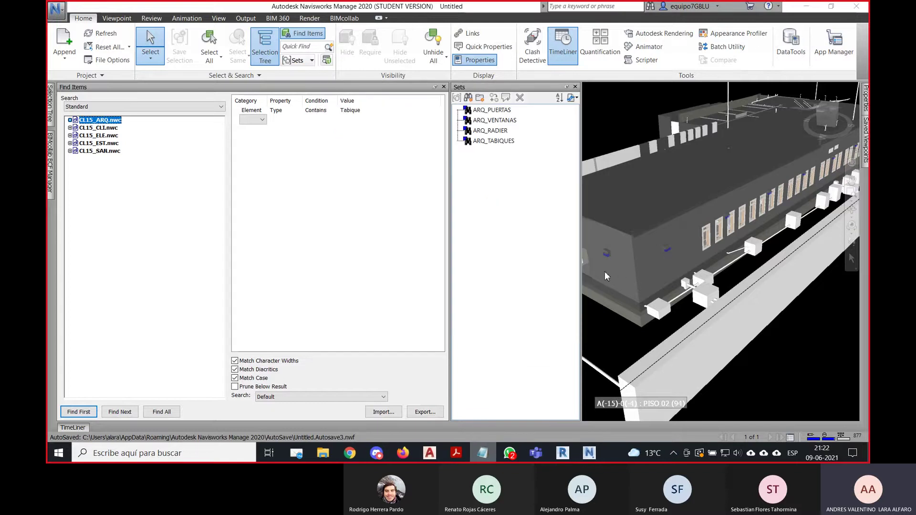
pyautogui.click(561, 234)
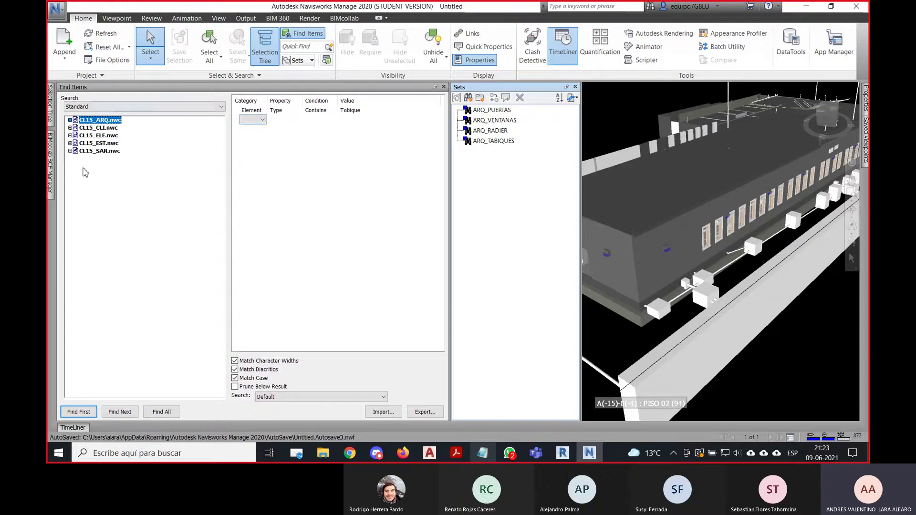
# Restrict the search to CL15_EST.nwc and change the Element property to search by to Category.
pyautogui.click(101, 143)
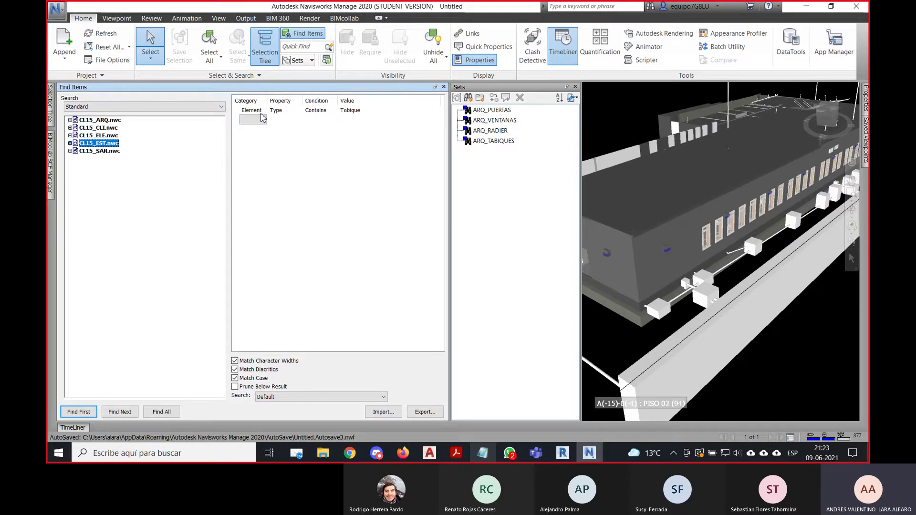
pyautogui.click(281, 111)
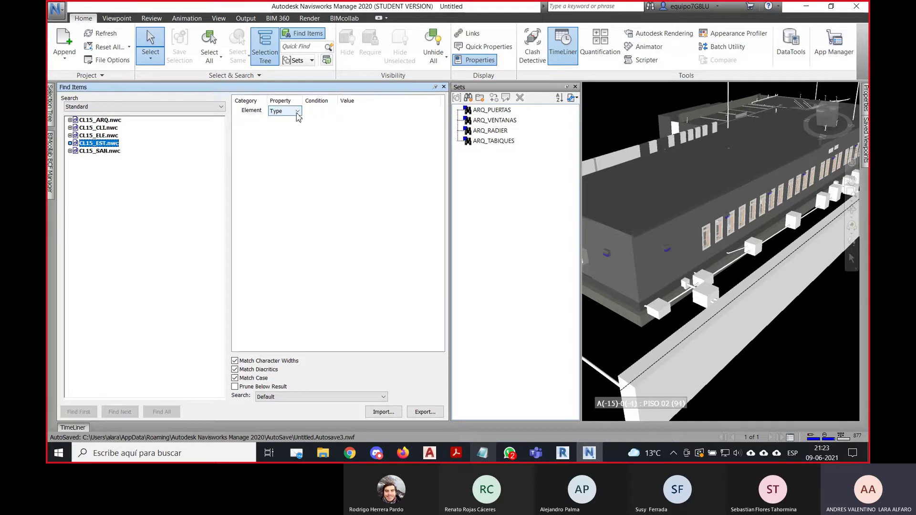
pyautogui.click(296, 110)
pyautogui.moveTo(297, 305); pyautogui.dragTo(295, 163)
pyautogui.scroll(5, 277, 201)
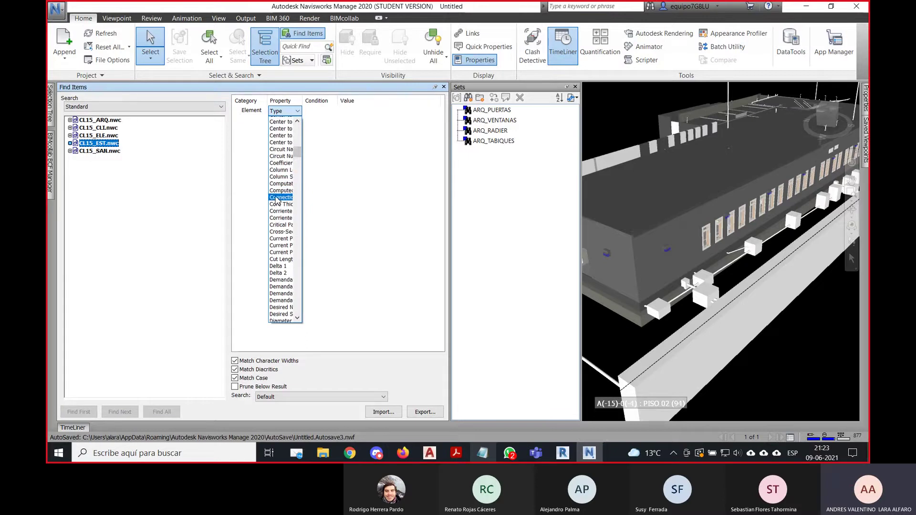
pyautogui.scroll(3, 277, 200)
pyautogui.click(278, 179)
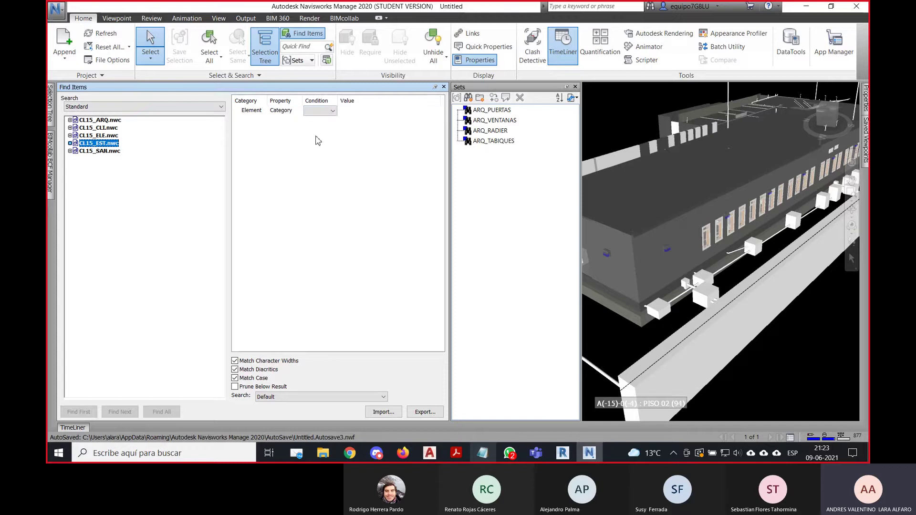
# Set the category condition to equal Structural Foundations and find all matching items.
pyautogui.click(332, 112)
pyautogui.click(310, 120)
pyautogui.click(435, 111)
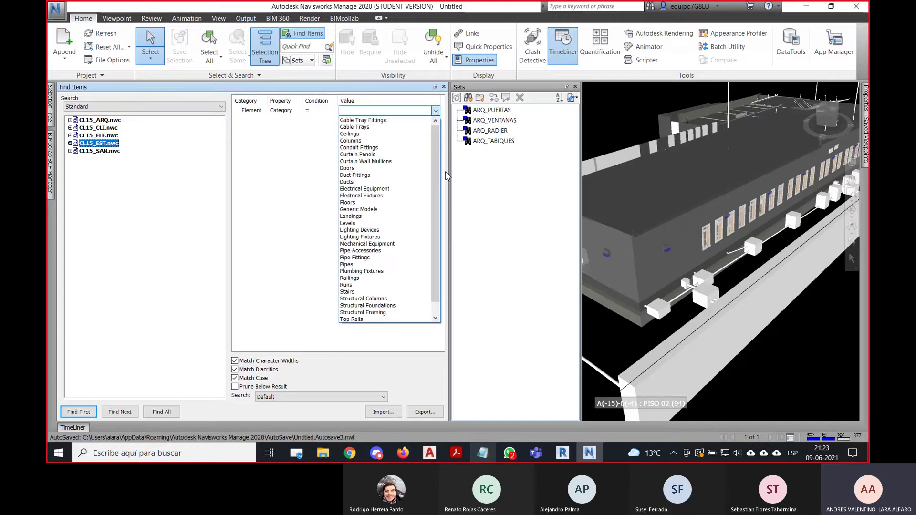
pyautogui.click(385, 306)
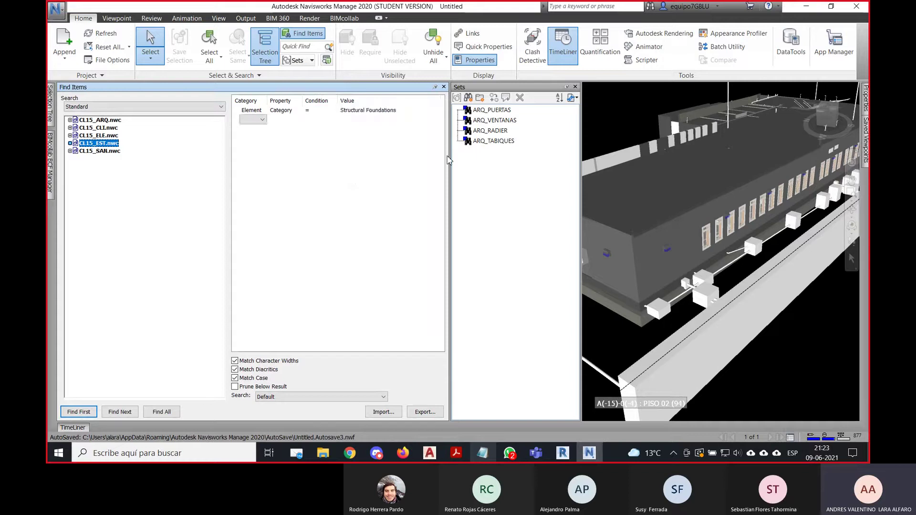
pyautogui.click(161, 412)
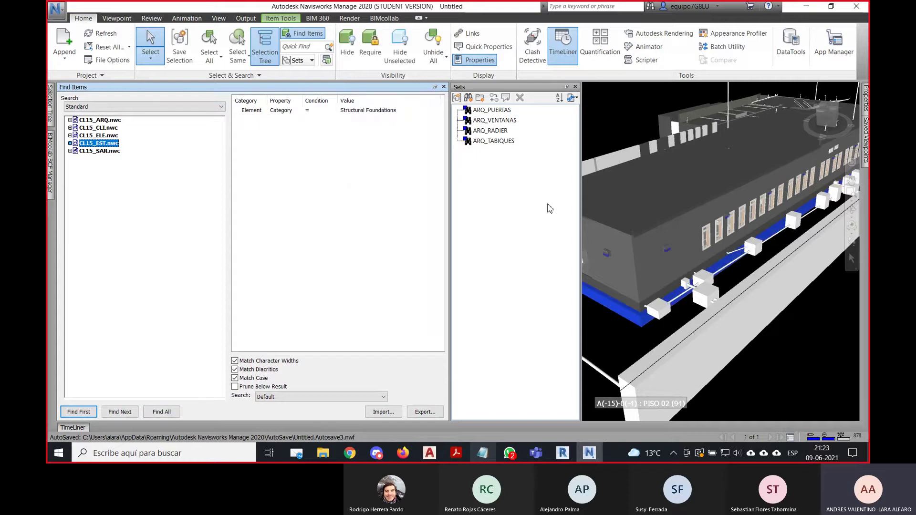
# Save the foundation search as a search set named EST_FUNDACIONES.
pyautogui.click(471, 99)
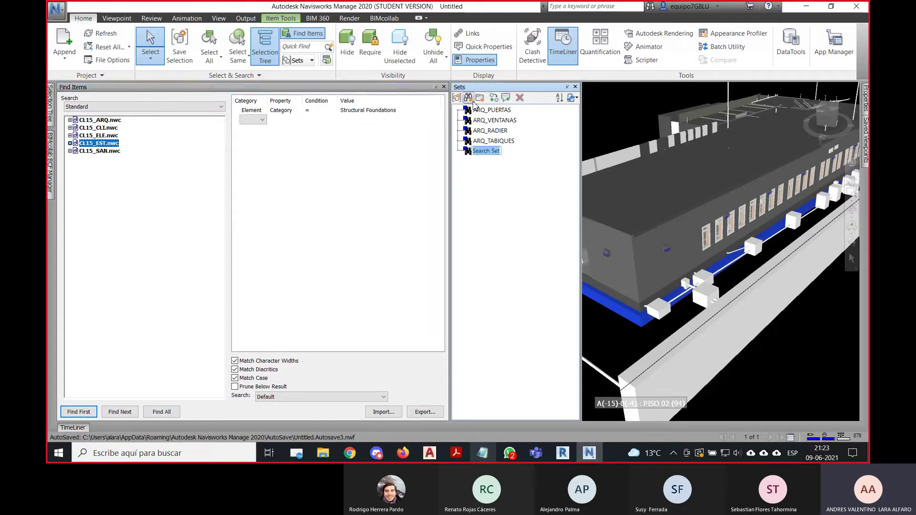
pyautogui.write('EST_')
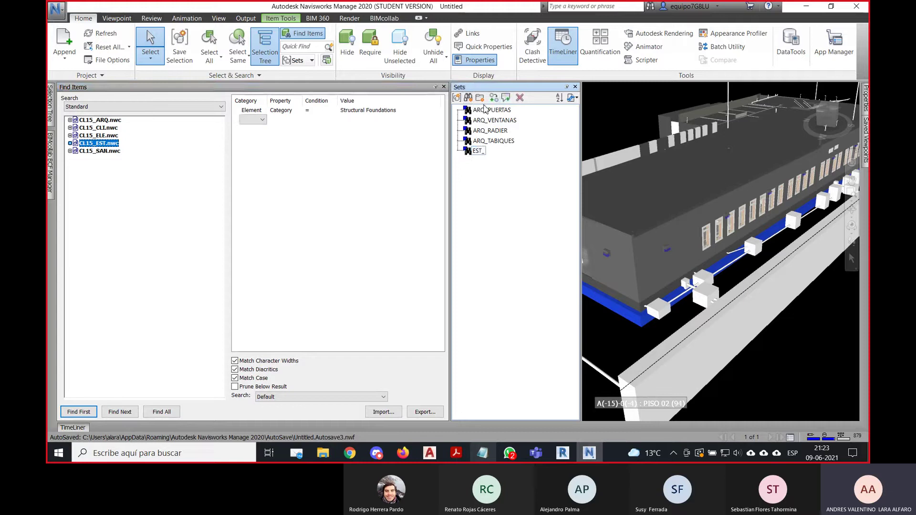
pyautogui.write('FUNDACIONES')
pyautogui.press('Return')
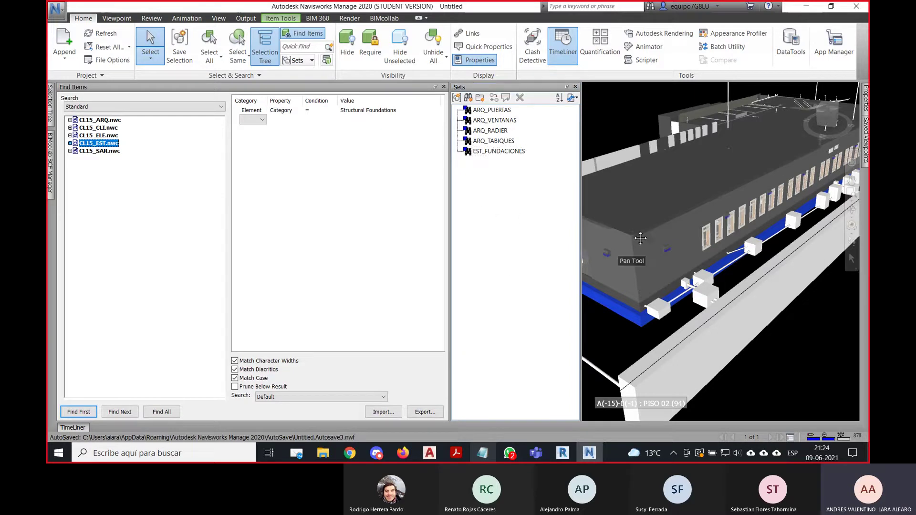
# Change the searched category to Structural Framing and find all matching items in the structural model.
pyautogui.moveTo(640, 238); pyautogui.dragTo(674, 246)
pyautogui.scroll(2, 645, 240)
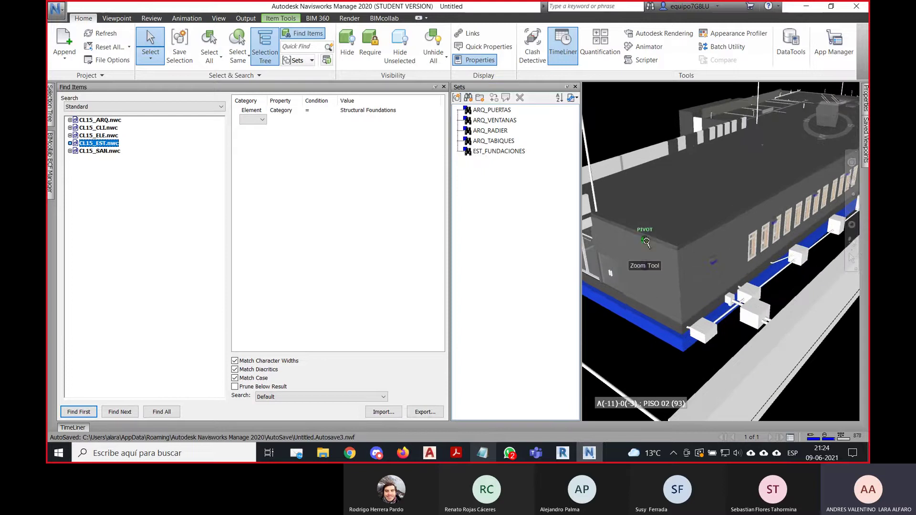
pyautogui.click(413, 111)
pyautogui.click(436, 111)
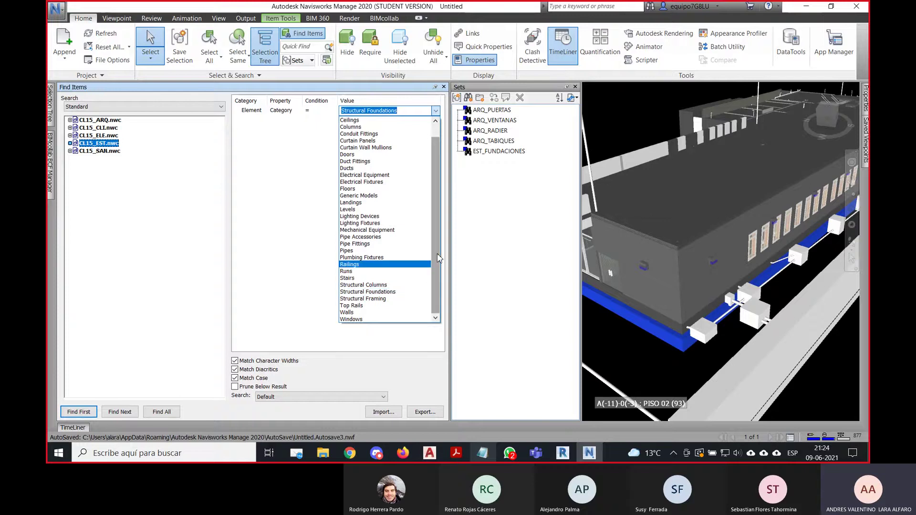
pyautogui.click(394, 299)
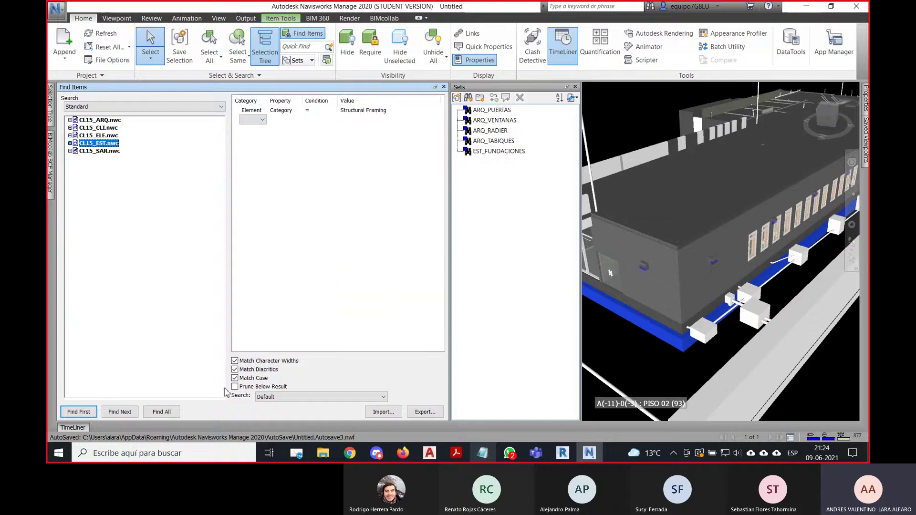
pyautogui.click(168, 412)
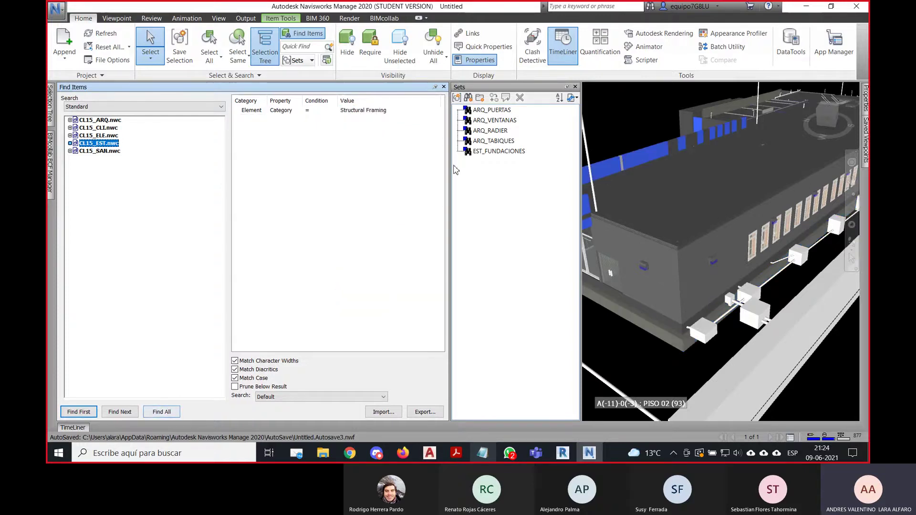
# Save the structural framing search as a search set named EST_VIGAS.
pyautogui.click(469, 99)
pyautogui.write('EST')
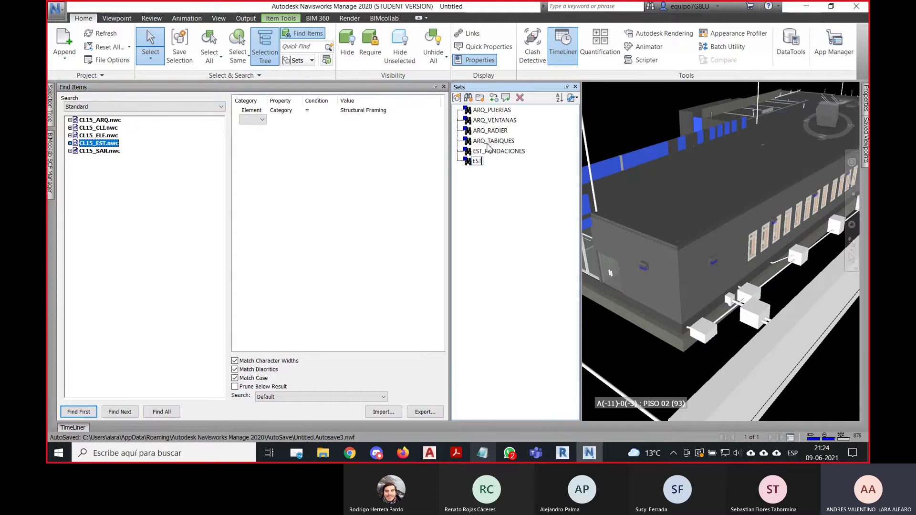
pyautogui.write('_VIGAS')
pyautogui.press('Return')
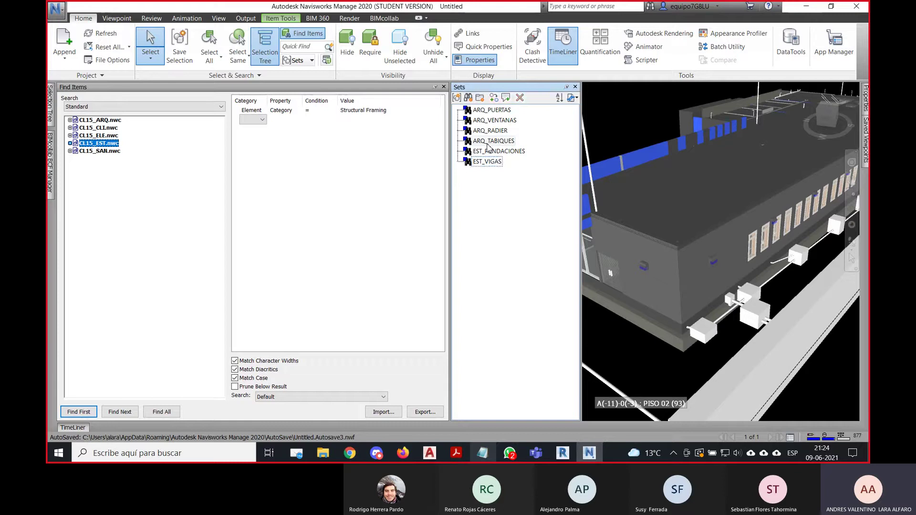
# Change the searched category to Walls and find all matching items in the structural model.
pyautogui.click(396, 113)
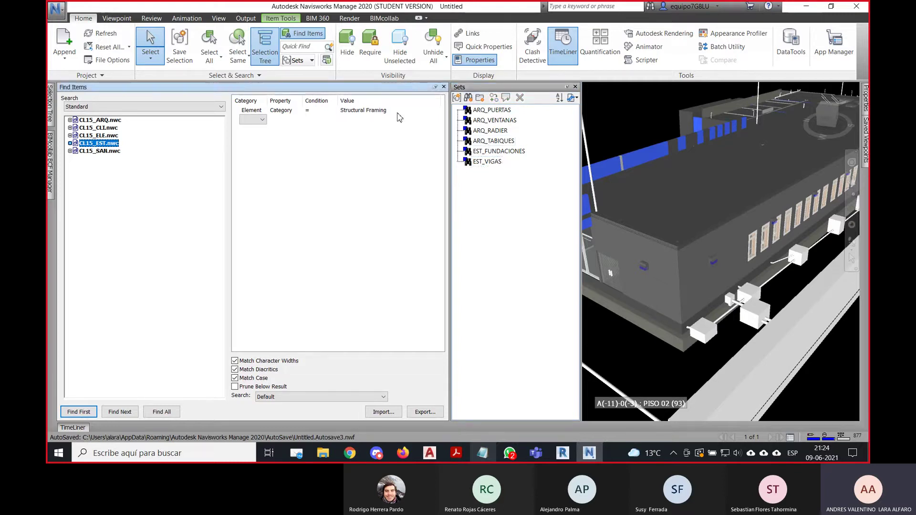
pyautogui.click(436, 111)
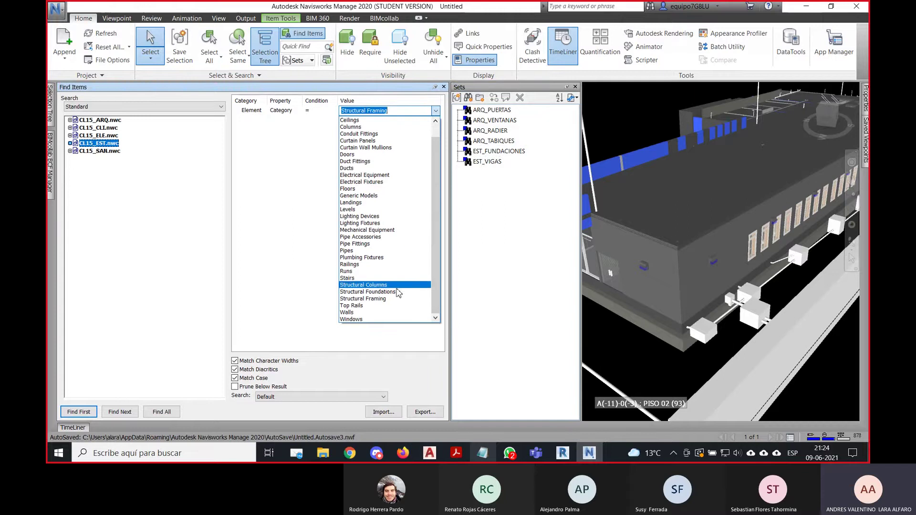
pyautogui.click(359, 313)
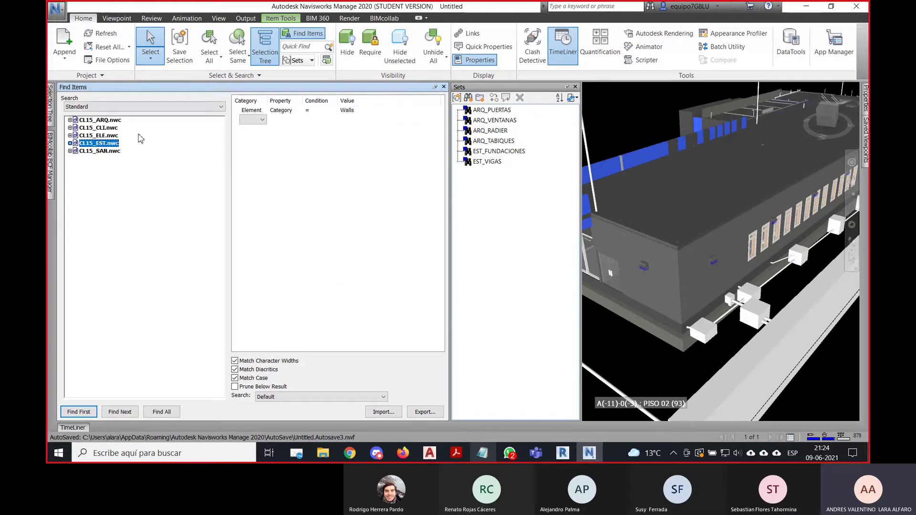
pyautogui.click(163, 412)
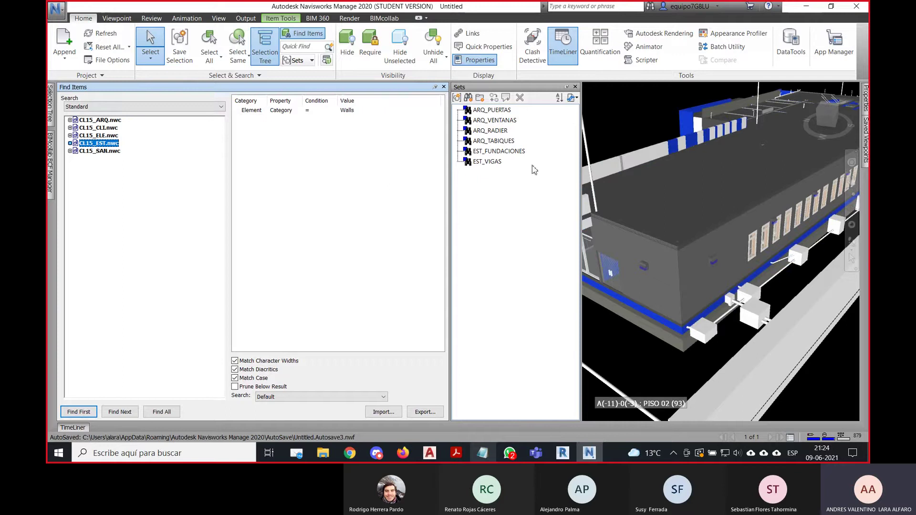
pyautogui.moveTo(689, 226); pyautogui.dragTo(661, 174, button='middle')
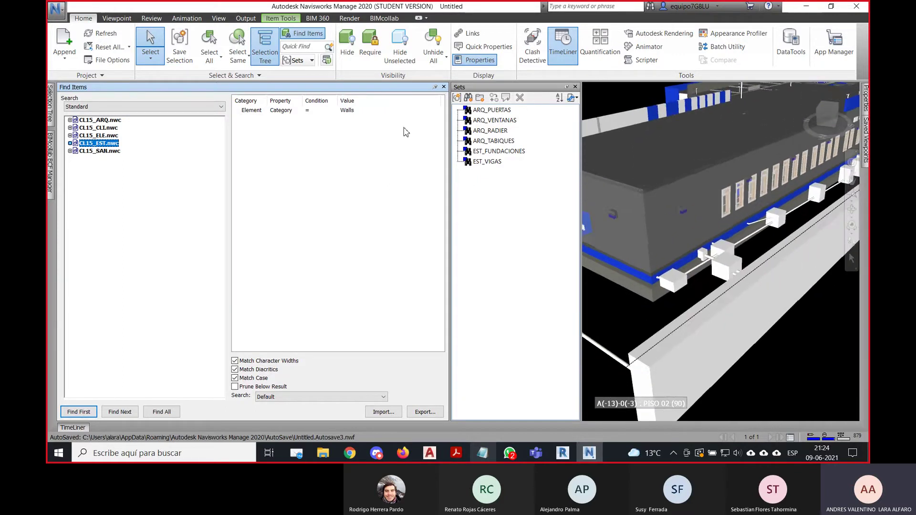
pyautogui.click(367, 111)
pyautogui.click(160, 412)
# Save the structural wall search as a search set named EST_MUROS HA.
pyautogui.click(469, 99)
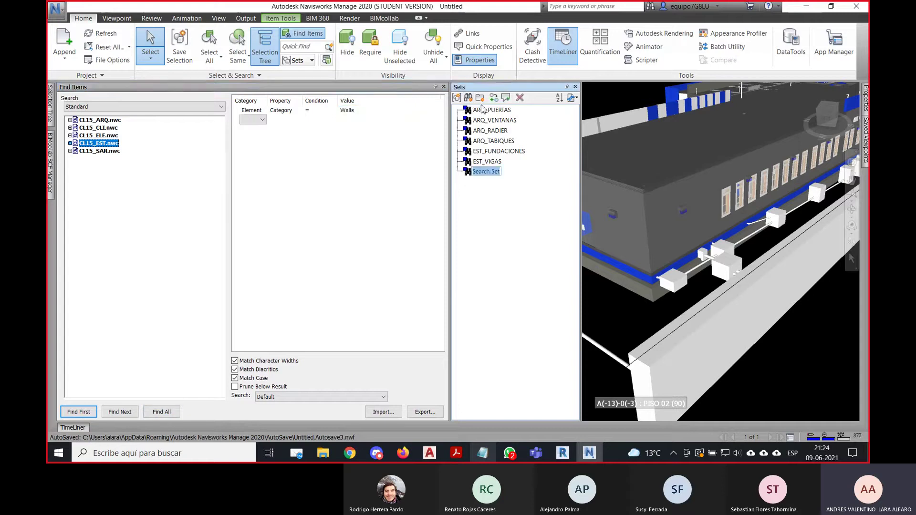
pyautogui.write('EST_MUROS HA')
pyautogui.press('Return')
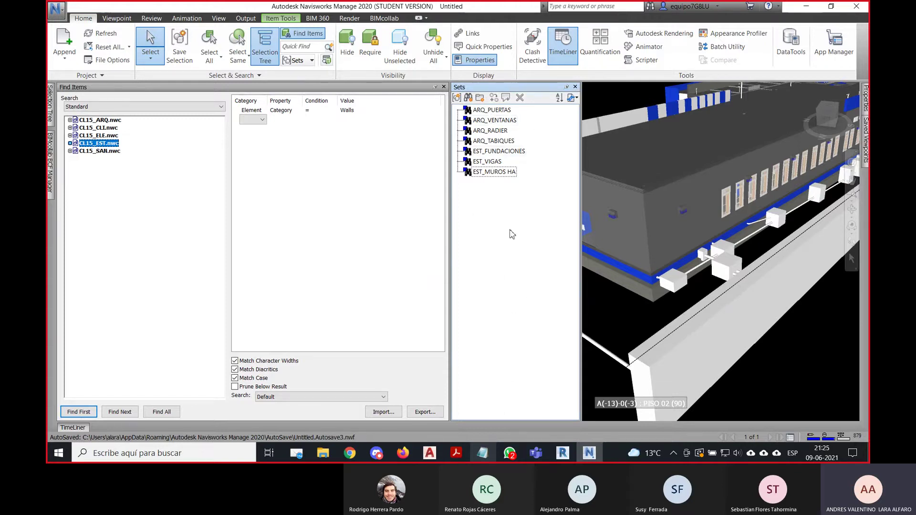
# Create two folders for the sets, named ESTRUCTURAS and ARQUITECTURA.
pyautogui.click(480, 98)
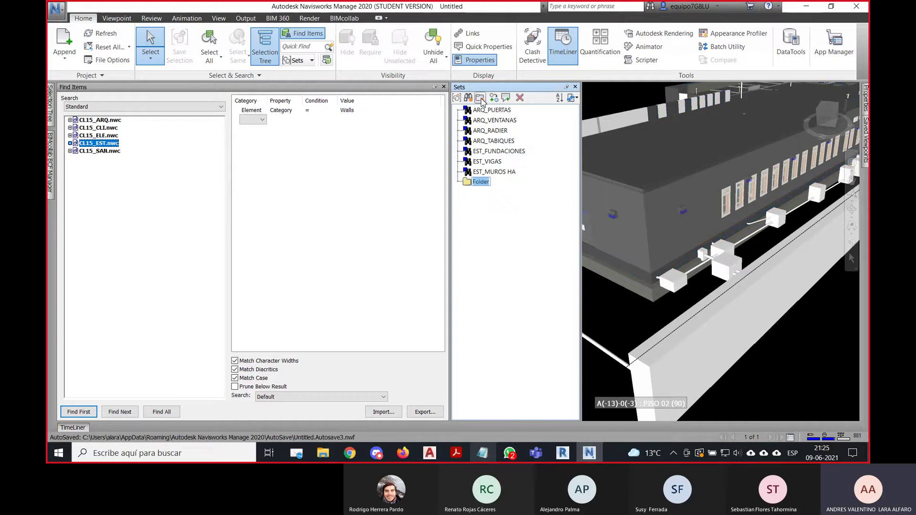
pyautogui.write('ESTRUCTURAS')
pyautogui.press('Return')
pyautogui.click(481, 97)
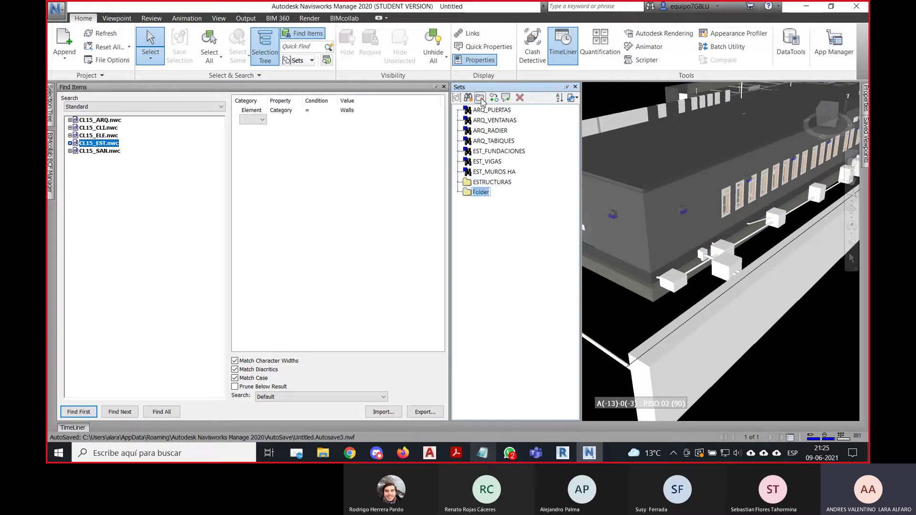
pyautogui.write('ARQUITECTURA')
pyautogui.press('Return')
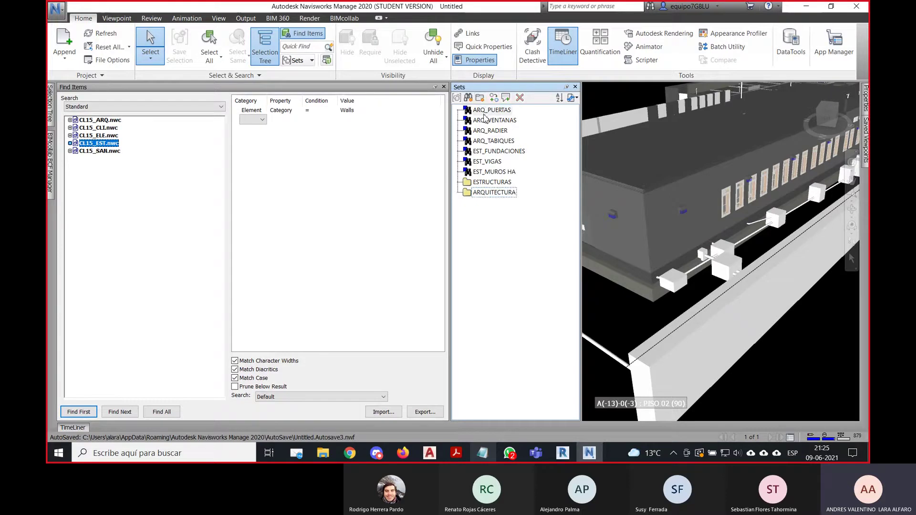
# Move the four search sets from ARQ_PUERTAS through ARQ_TABIQUES into the ARQUITECTURA folder.
pyautogui.click(485, 113)
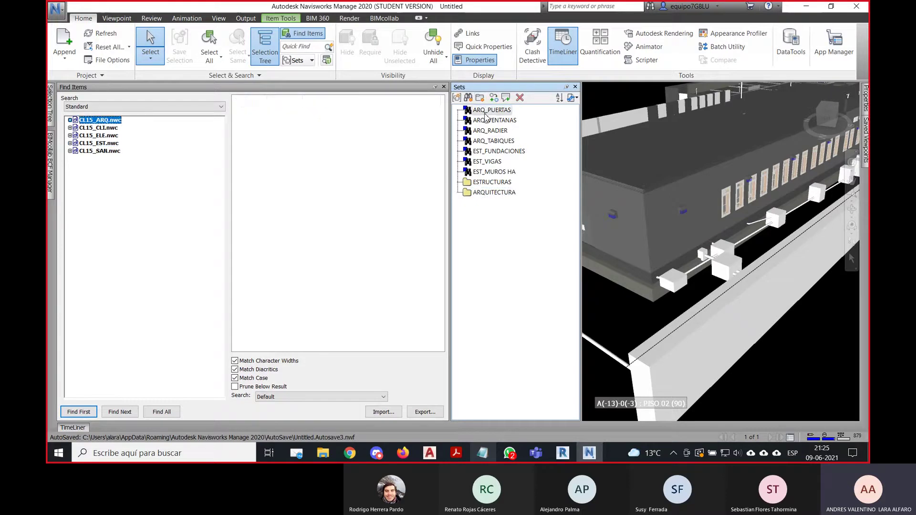
pyautogui.keyDown('shift'); pyautogui.click(484, 143); pyautogui.keyUp('shift')
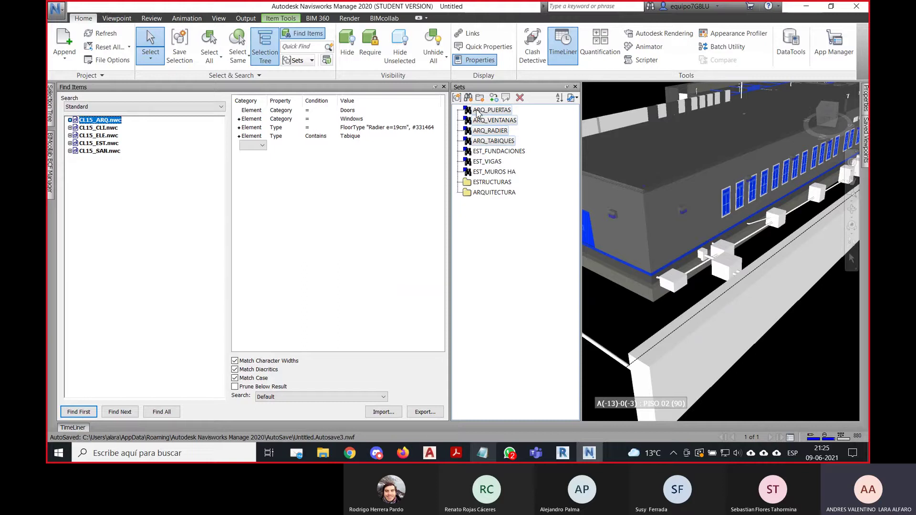
pyautogui.moveTo(469, 133); pyautogui.dragTo(484, 194)
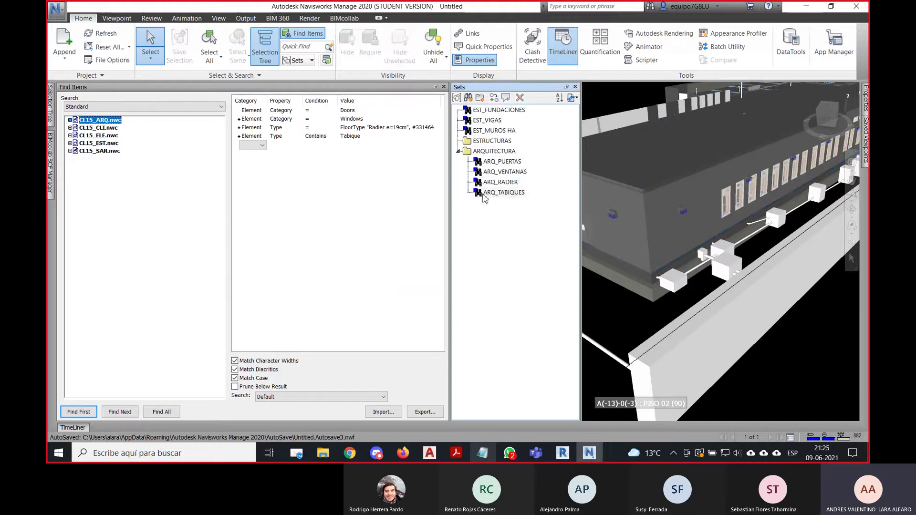
# Move the EST_FUNDACIONES, EST_VIGAS and EST_MUROS HA search sets into the ESTRUCTURAS folder.
pyautogui.click(496, 110)
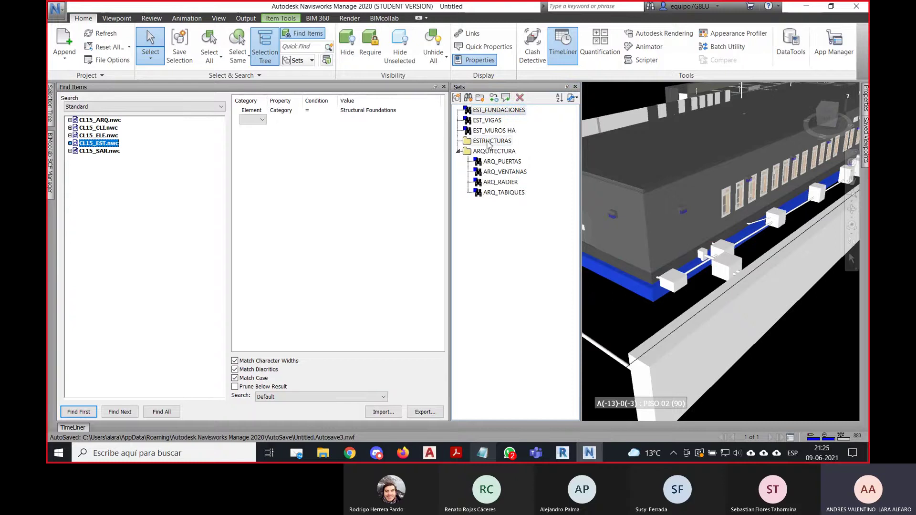
pyautogui.keyDown('shift'); pyautogui.click(482, 131); pyautogui.keyUp('shift')
pyautogui.moveTo(477, 134); pyautogui.dragTo(493, 143)
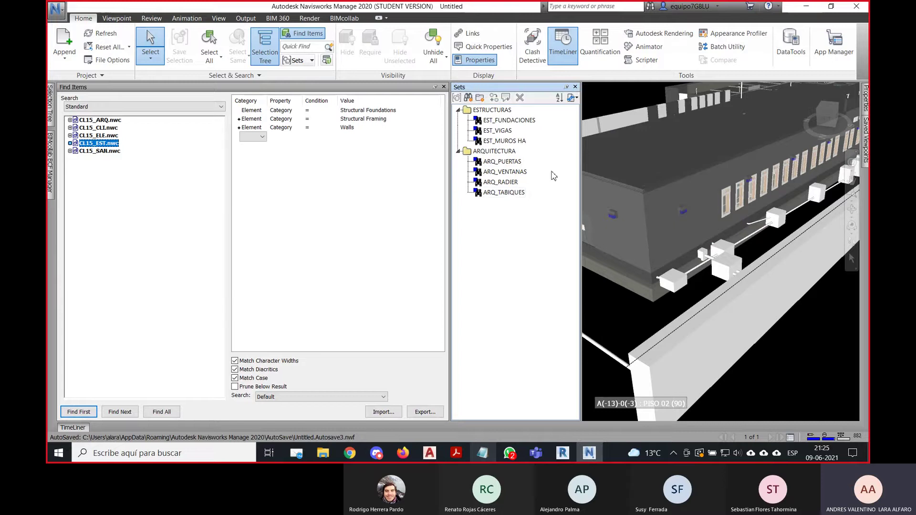
# Select the contents of the ARQUITECTURA folder and examine the highlighted elements around the building model.
pyautogui.moveTo(639, 167); pyautogui.dragTo(736, 231, button='middle')
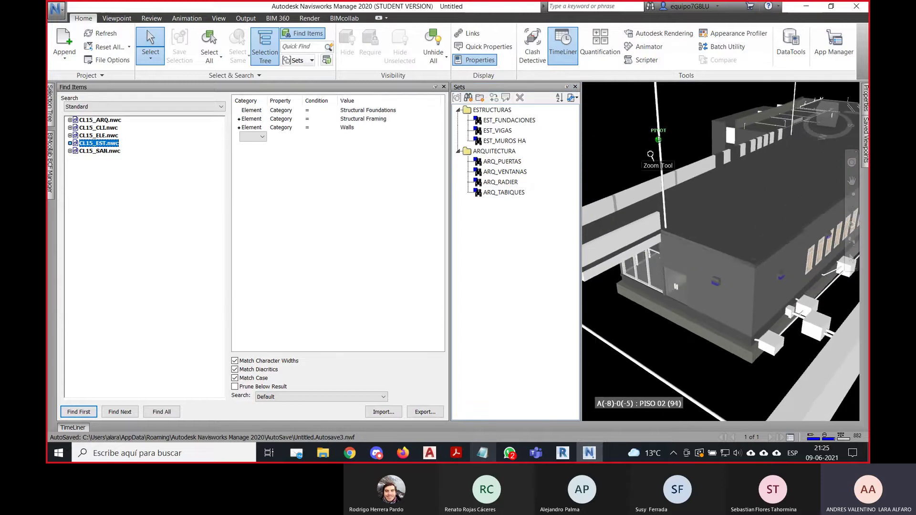
pyautogui.click(498, 153)
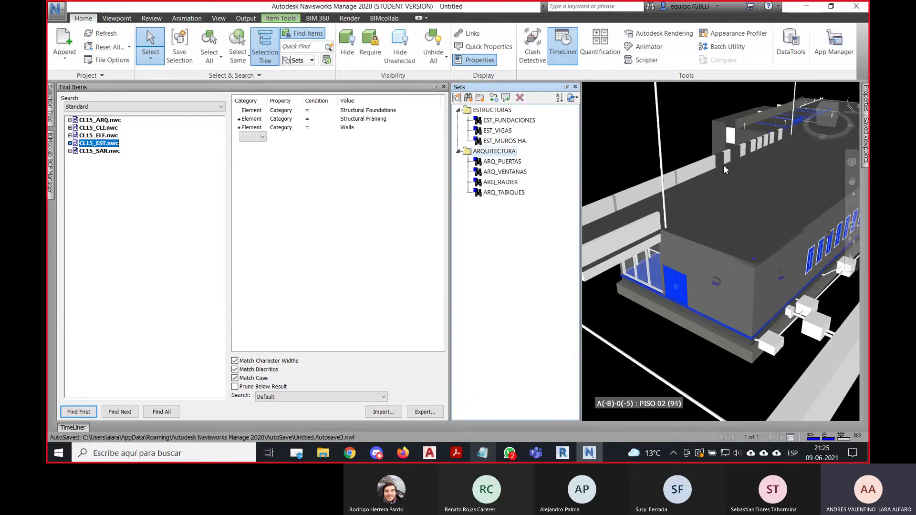
pyautogui.keyDown('shift'); pyautogui.moveTo(717, 179); pyautogui.dragTo(794, 221, button='middle'); pyautogui.keyUp('shift')
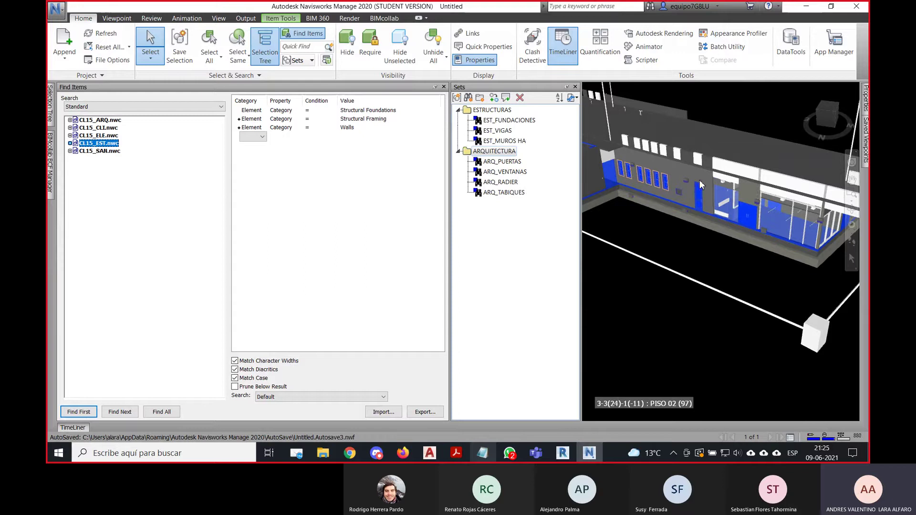
pyautogui.moveTo(729, 217); pyautogui.dragTo(691, 169, button='middle')
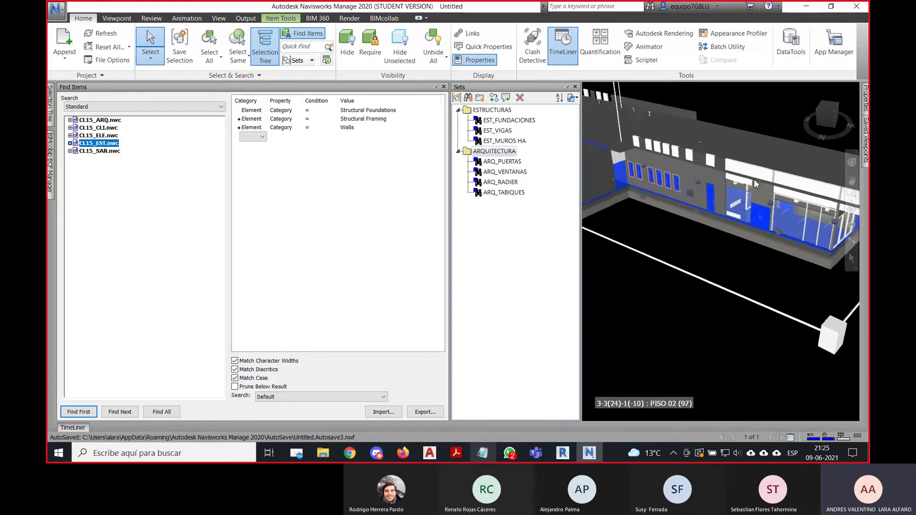
pyautogui.scroll(2, 752, 183)
pyautogui.scroll(1, 751, 187)
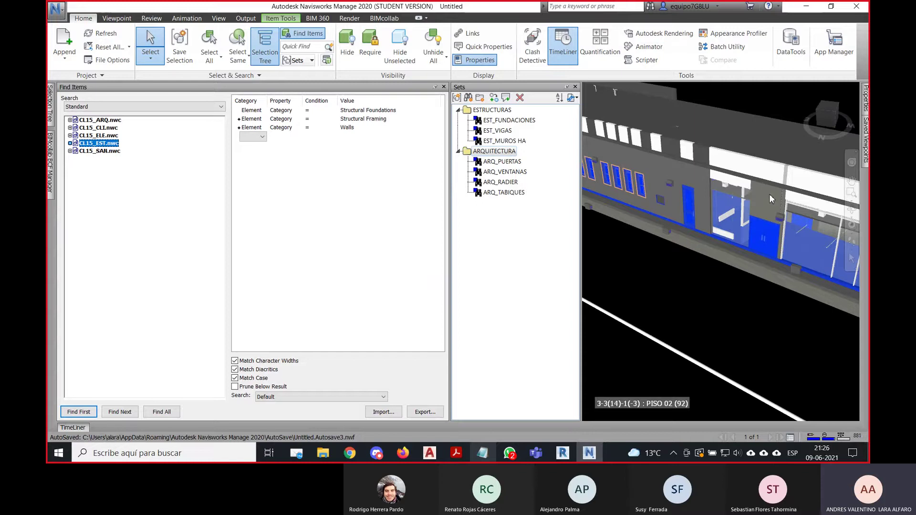
pyautogui.moveTo(712, 182); pyautogui.dragTo(739, 244, button='middle')
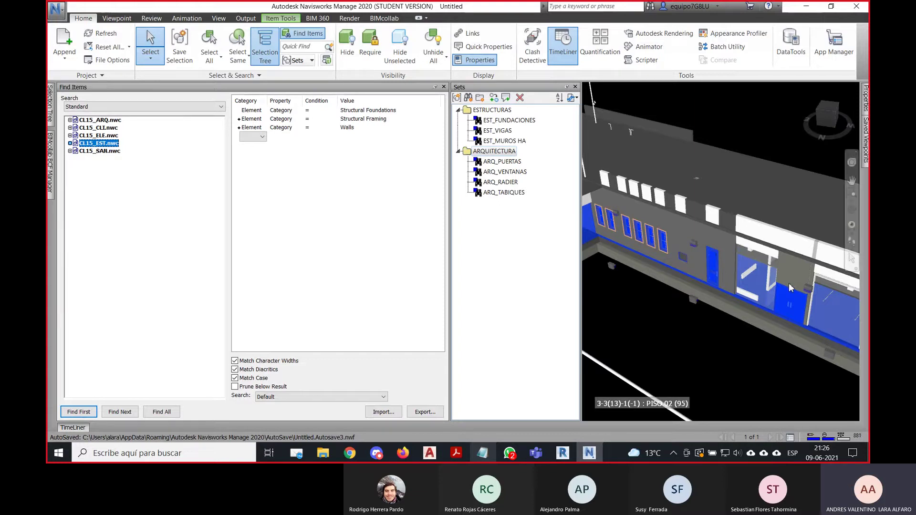
pyautogui.moveTo(680, 317); pyautogui.dragTo(714, 281, button='middle')
pyautogui.scroll(-2, 739, 280)
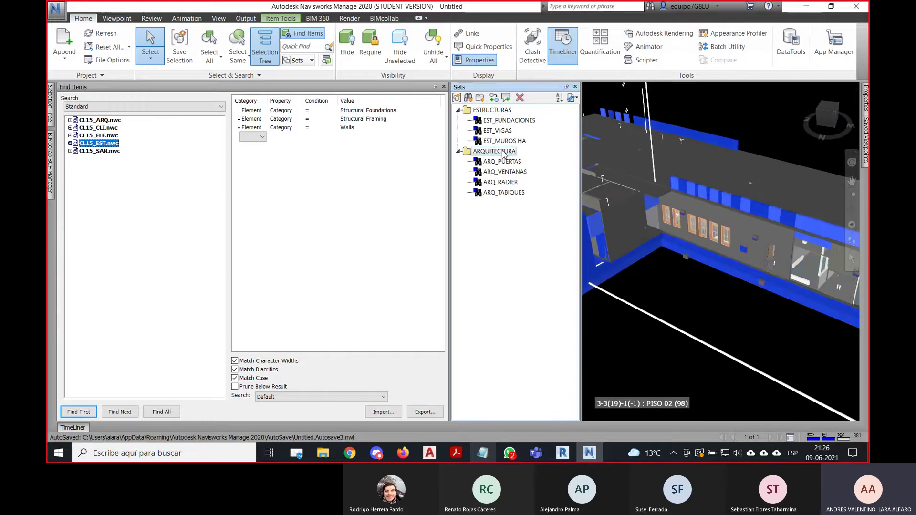
# Hide the elements of the ESTRUCTURAS folder and those of the ARQUITECTURA folder in the model.
pyautogui.click(491, 111)
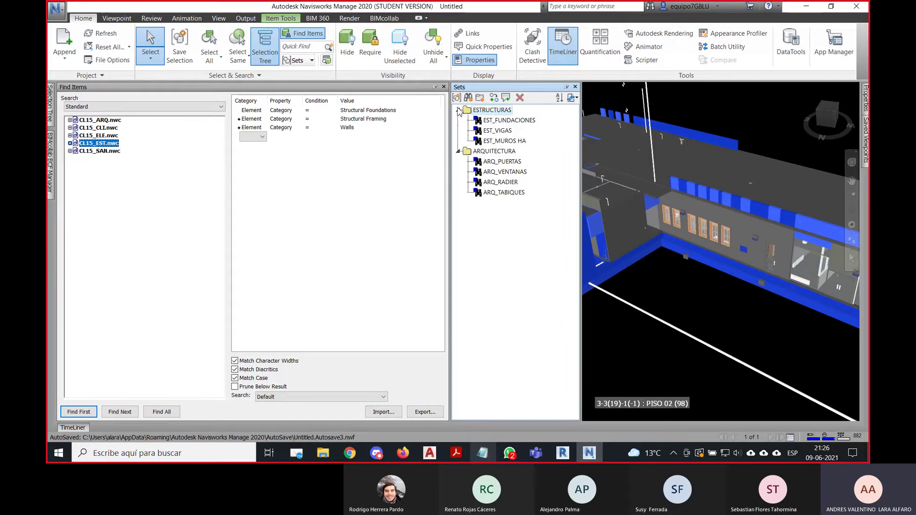
pyautogui.click(347, 59)
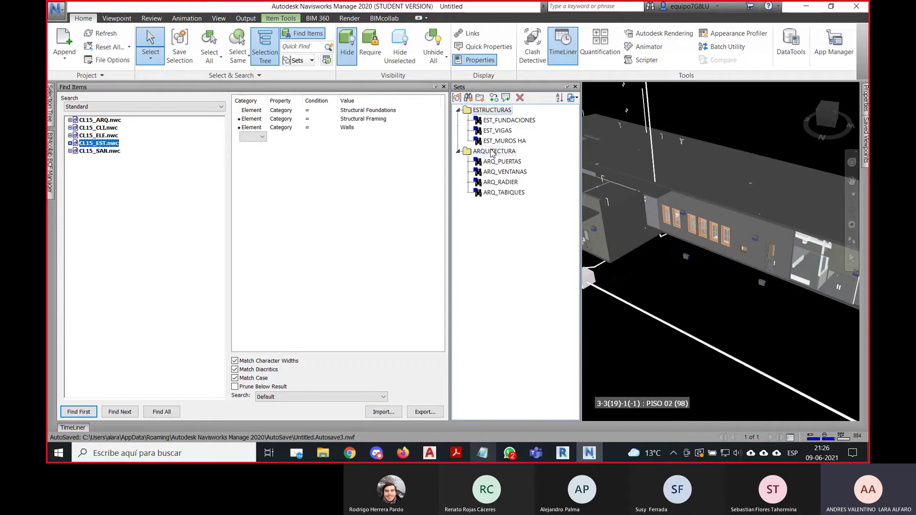
pyautogui.click(492, 151)
pyautogui.click(347, 48)
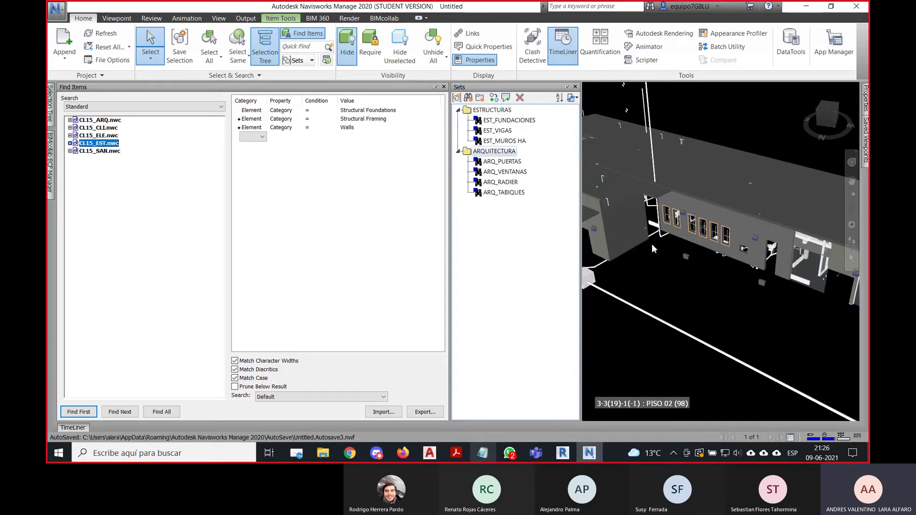
# Examine the element properties of the still visible front wall beside the canopy and look over the remaining geometry.
pyautogui.moveTo(652, 244); pyautogui.dragTo(848, 320, button='middle')
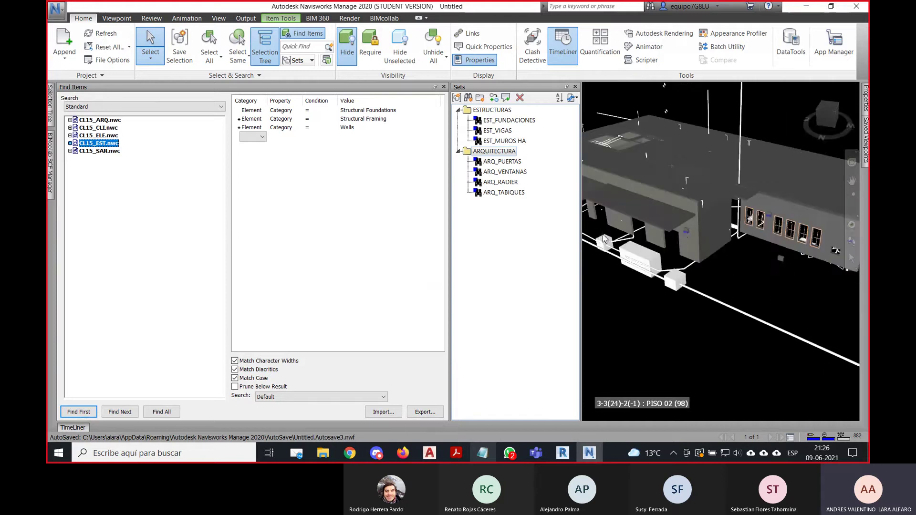
pyautogui.click(697, 237)
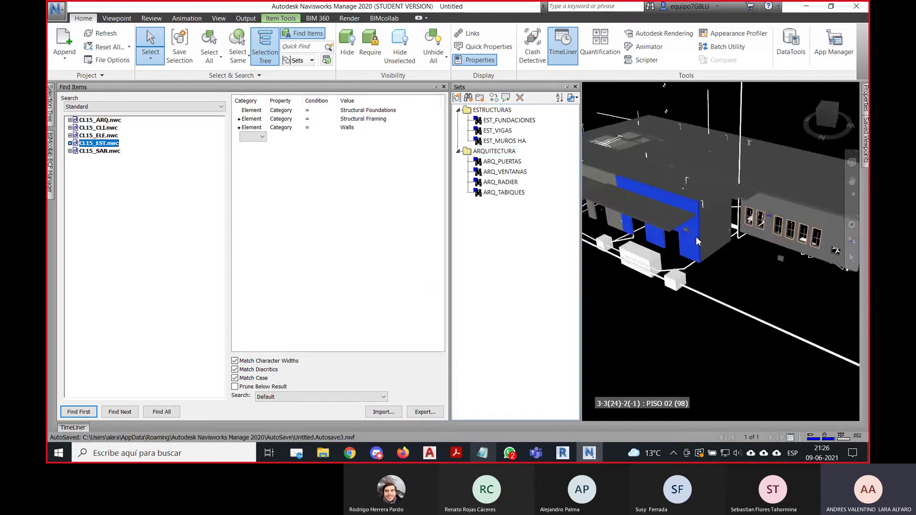
pyautogui.moveTo(865, 96)
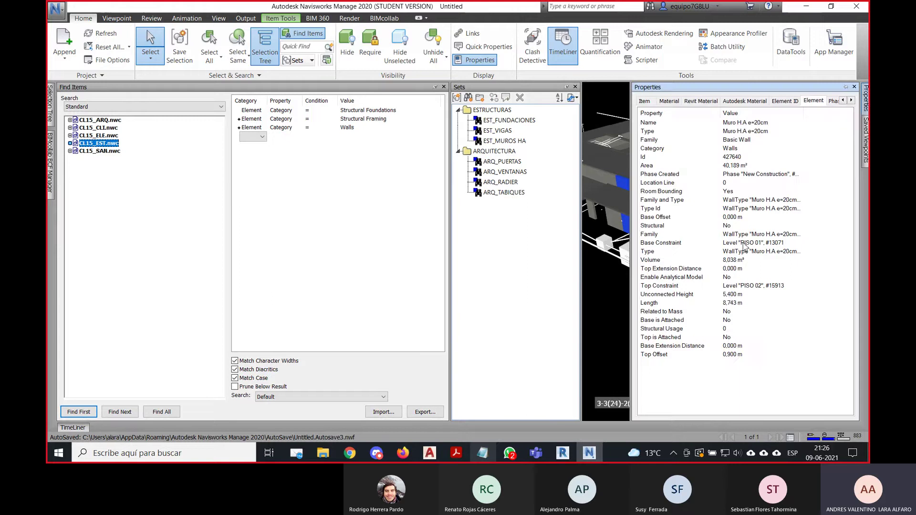
pyautogui.click(613, 290)
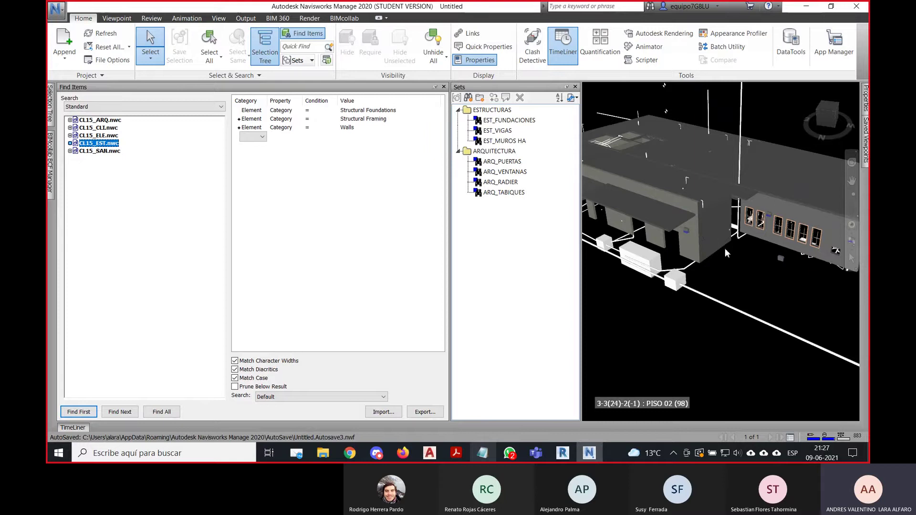
pyautogui.moveTo(724, 250); pyautogui.dragTo(669, 180, button='middle')
pyautogui.moveTo(761, 219); pyautogui.dragTo(781, 241, button='middle')
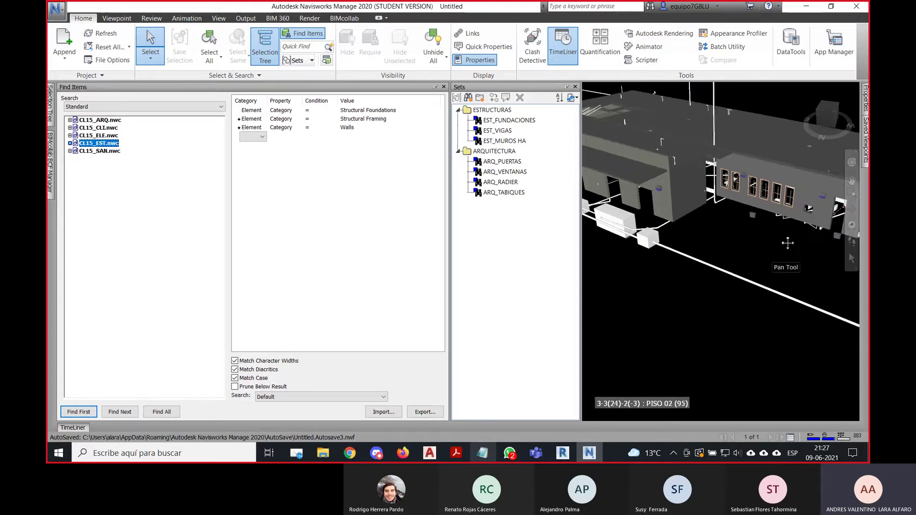
pyautogui.moveTo(649, 265); pyautogui.dragTo(768, 315, button='middle')
# Delete all the existing search conditions in Find Items.
pyautogui.click(514, 258)
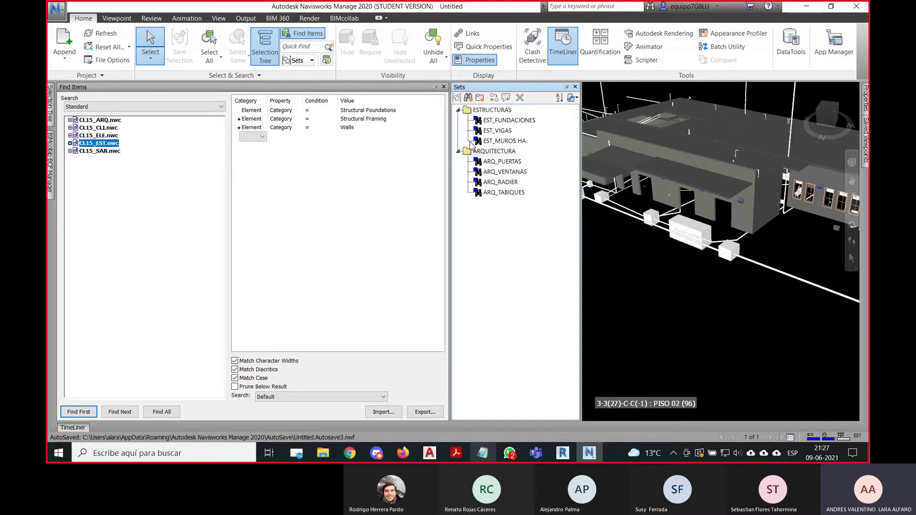
pyautogui.click(354, 185)
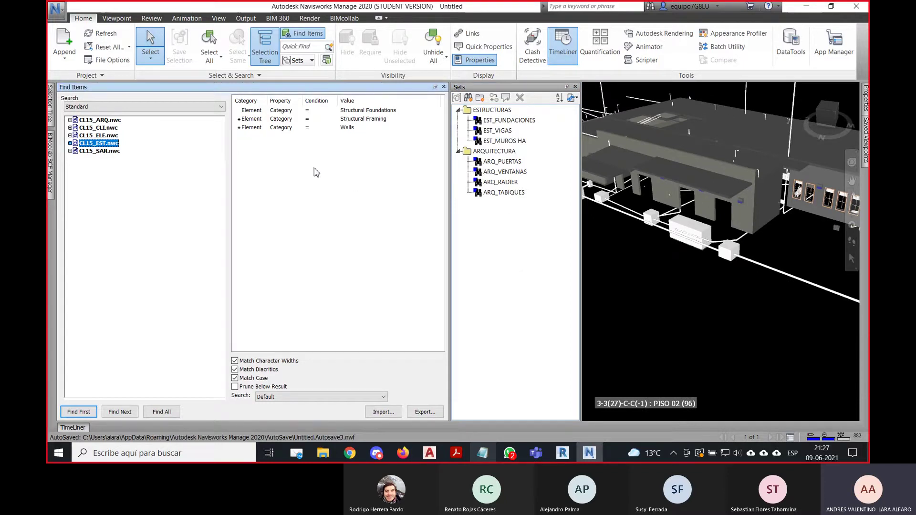
pyautogui.click(475, 155)
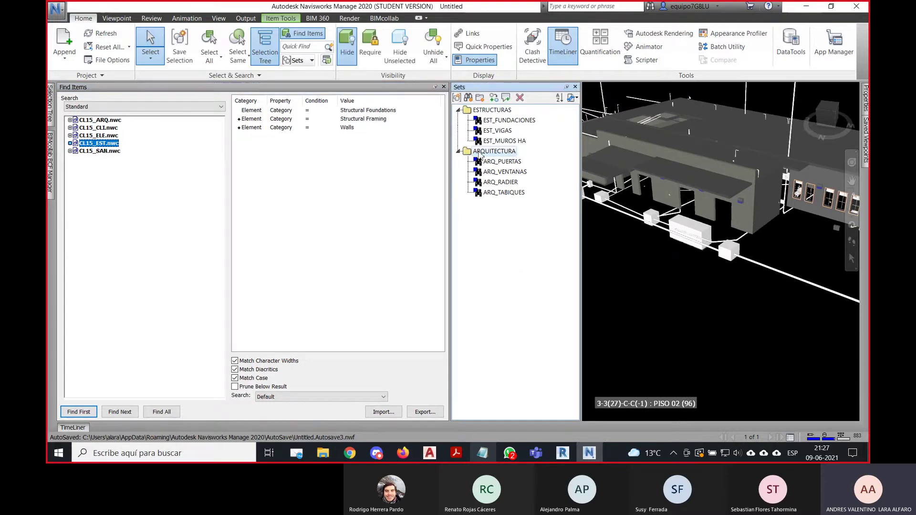
pyautogui.click(491, 109)
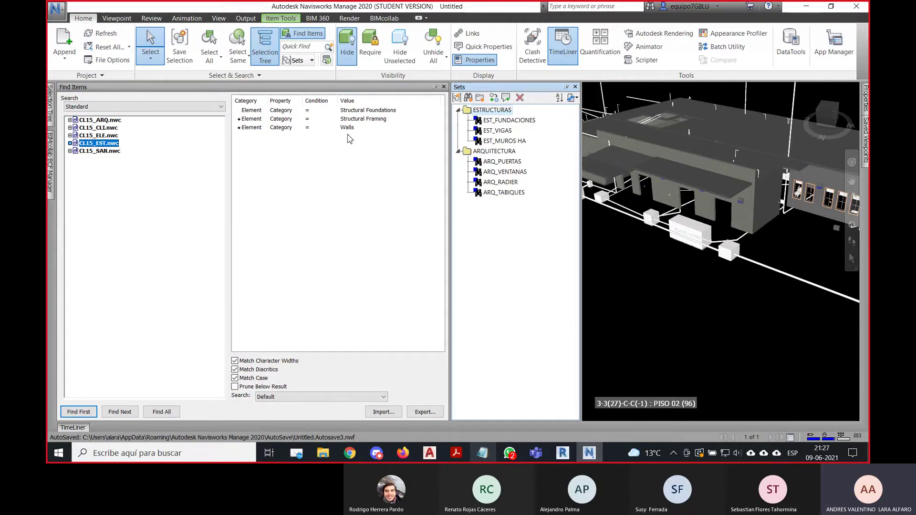
pyautogui.rightClick(282, 160)
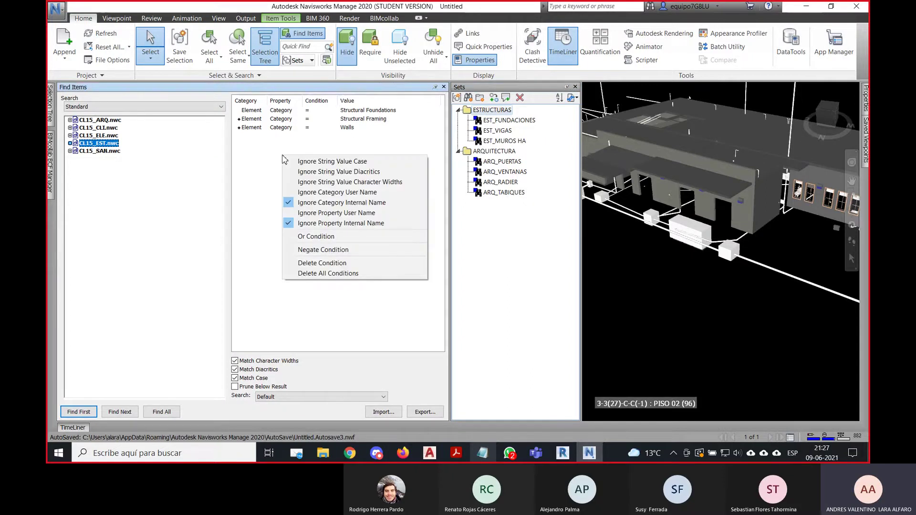
pyautogui.click(343, 274)
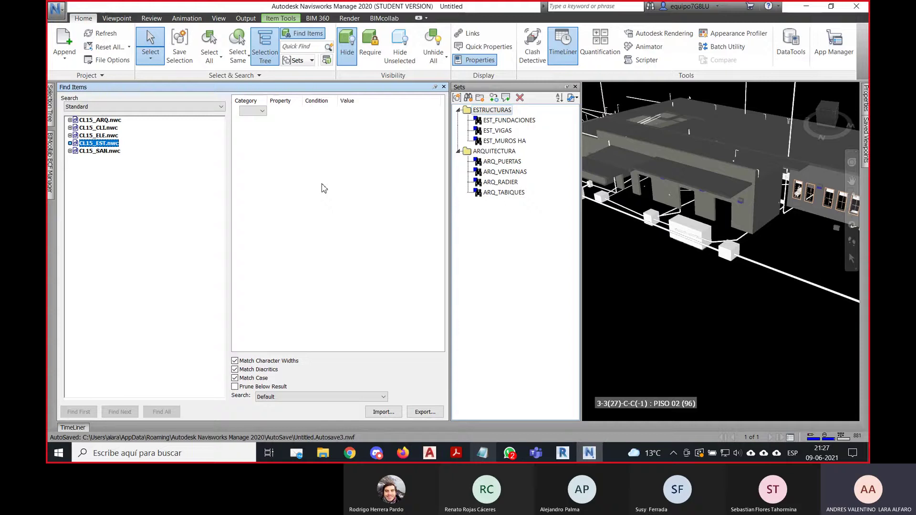
# Select the long exterior pipe in front of the building and check its element properties, including the system name.
pyautogui.moveTo(727, 321); pyautogui.dragTo(681, 307, button='middle')
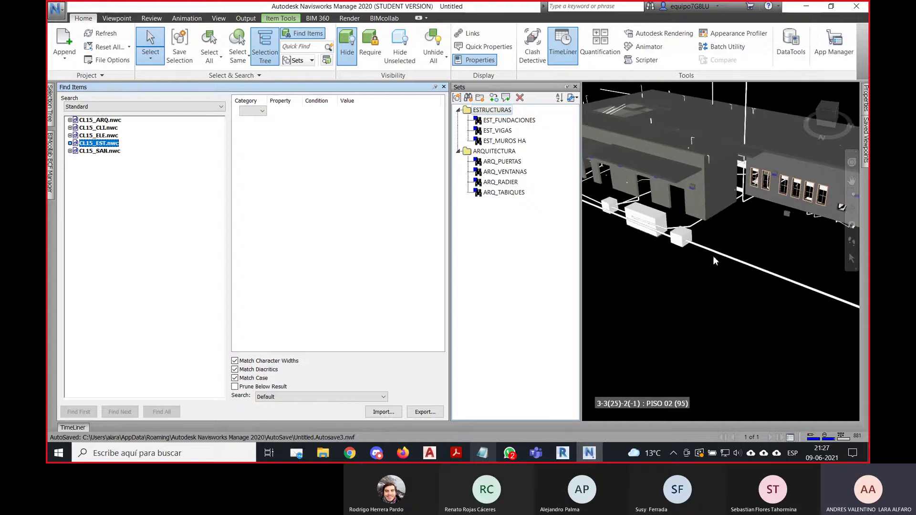
pyautogui.click(717, 255)
pyautogui.click(720, 256)
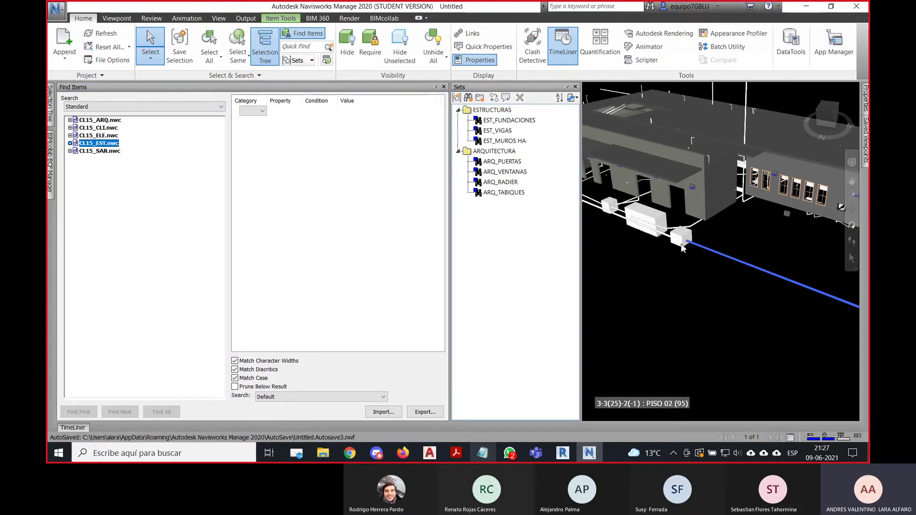
pyautogui.moveTo(867, 107)
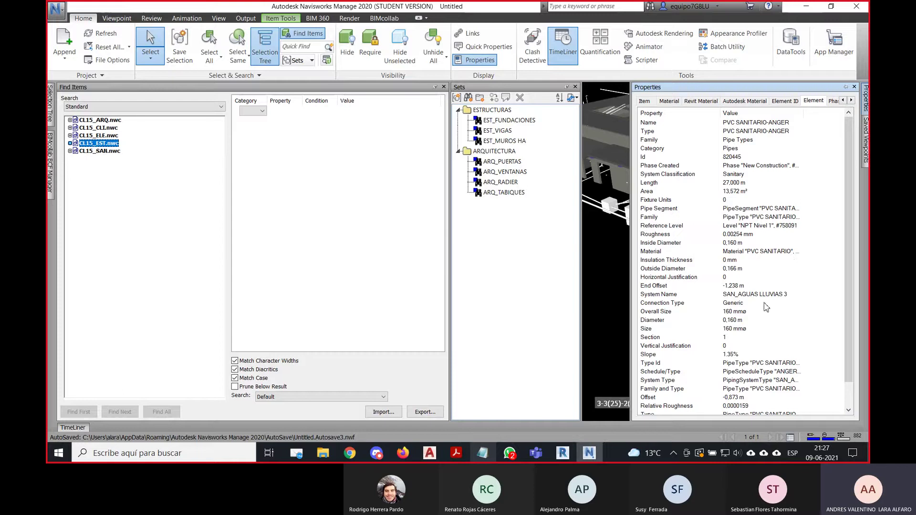
pyautogui.click(617, 297)
# Select the box-shaped chamber at the end of the pipe, check its element properties, and clear the selection.
pyautogui.click(681, 247)
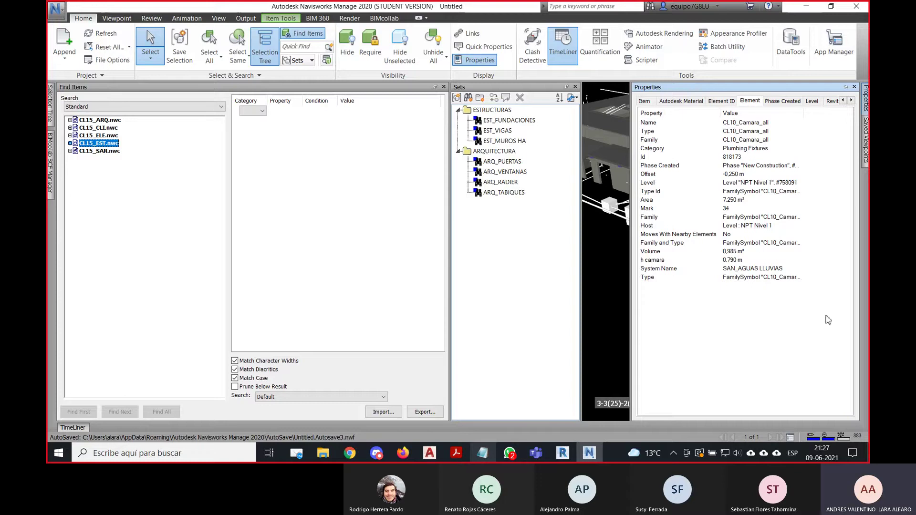
pyautogui.moveTo(599, 268); pyautogui.dragTo(779, 275, button='middle')
pyautogui.moveTo(612, 258); pyautogui.dragTo(861, 249, button='middle')
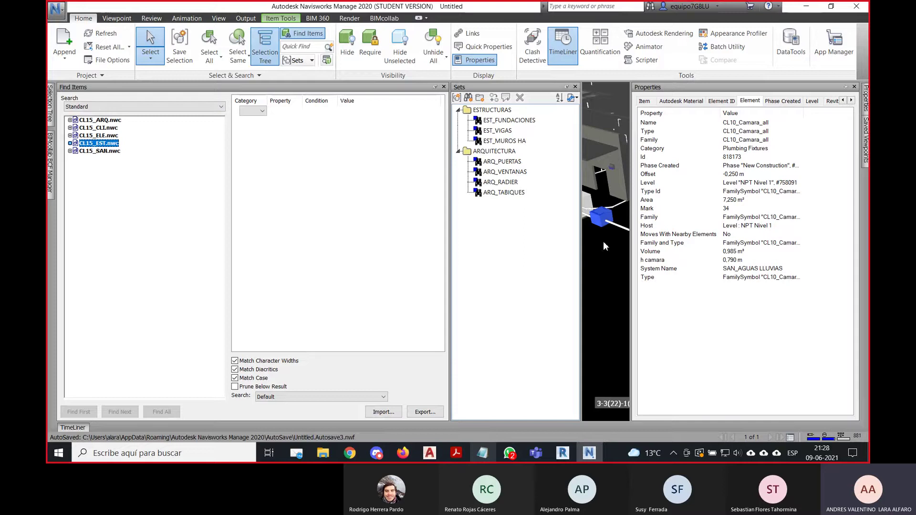
pyautogui.moveTo(614, 259); pyautogui.dragTo(615, 289, button='middle')
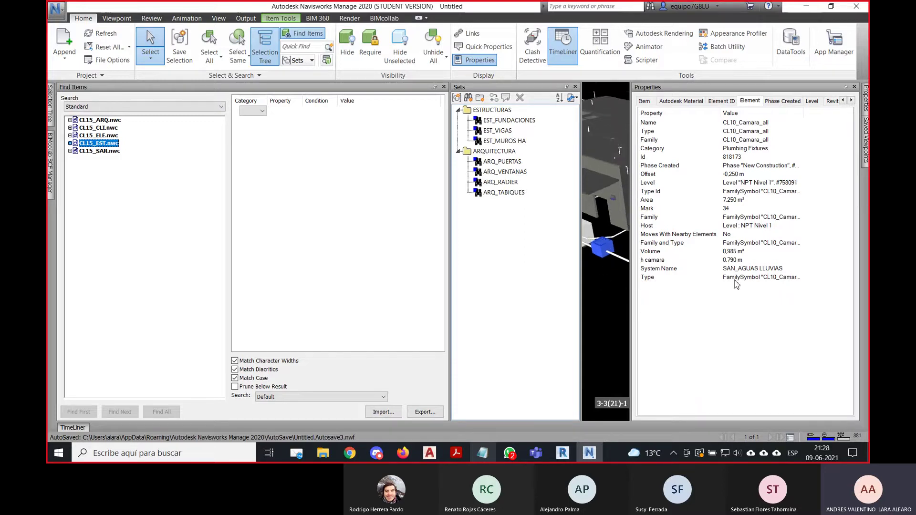
pyautogui.click(600, 286)
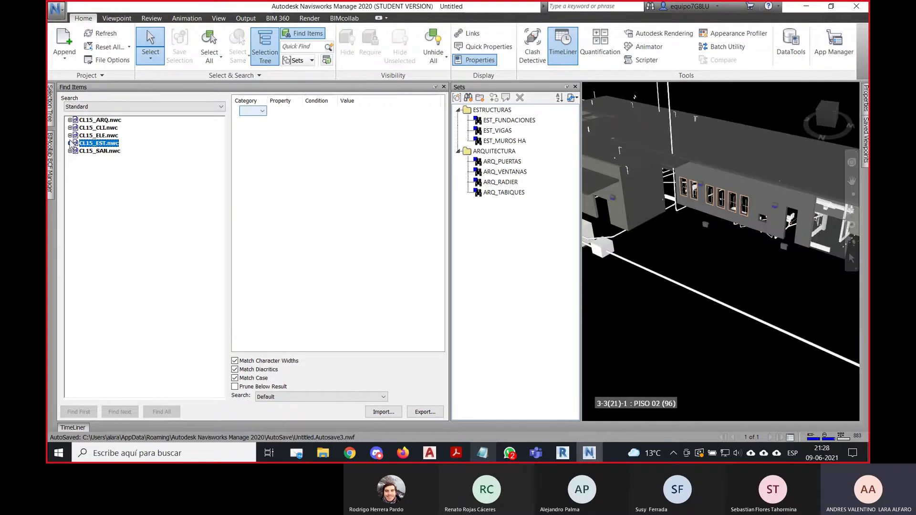
# Restrict the search to CL15_SAN.nwc and set the condition Element, System Name, Contains, LLUVIAS.
pyautogui.click(100, 152)
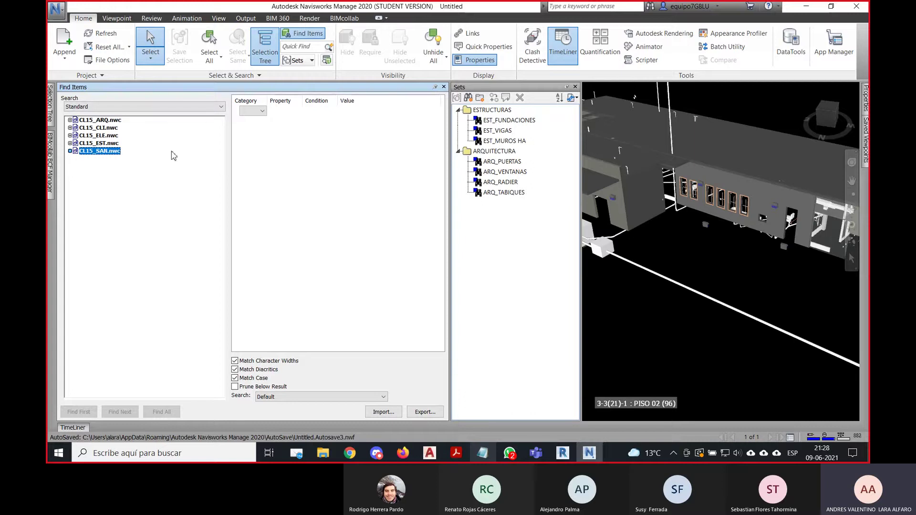
pyautogui.click(260, 111)
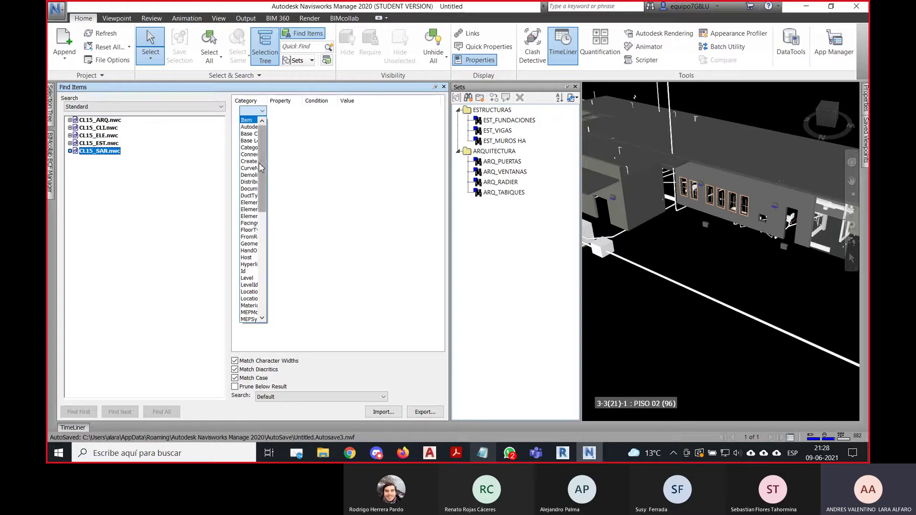
pyautogui.click(248, 202)
pyautogui.click(290, 113)
pyautogui.moveTo(297, 125); pyautogui.dragTo(302, 285)
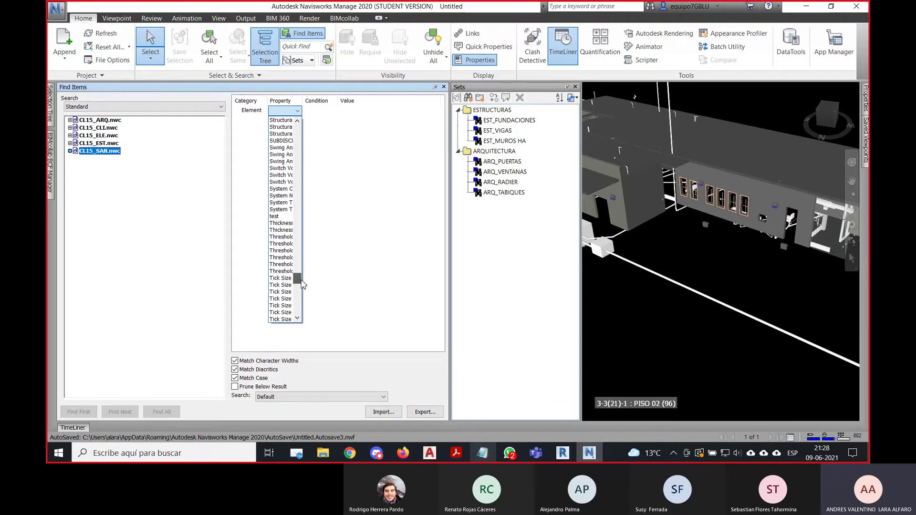
pyautogui.click(280, 196)
pyautogui.click(331, 111)
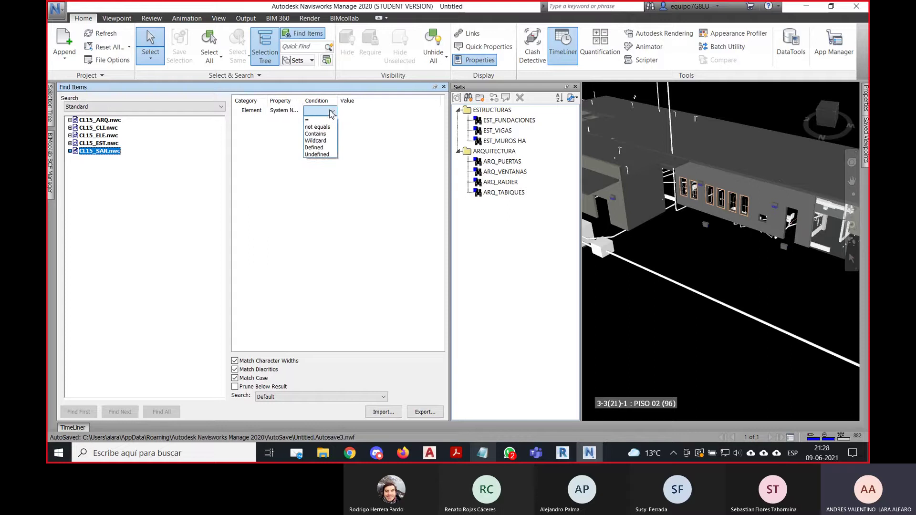
pyautogui.click(315, 134)
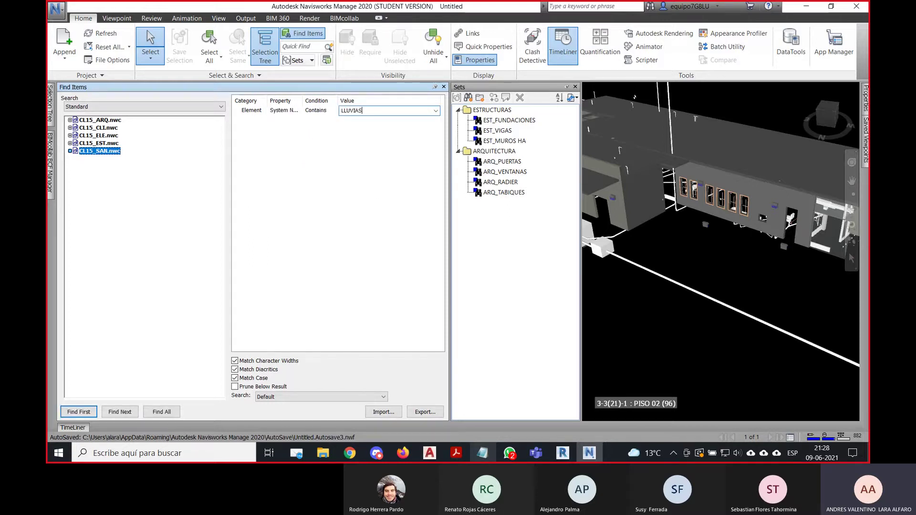
# Find all items matching the rainwater condition and save the search as a set named SAN_AGUAS LLUVIAS.
pyautogui.click(161, 412)
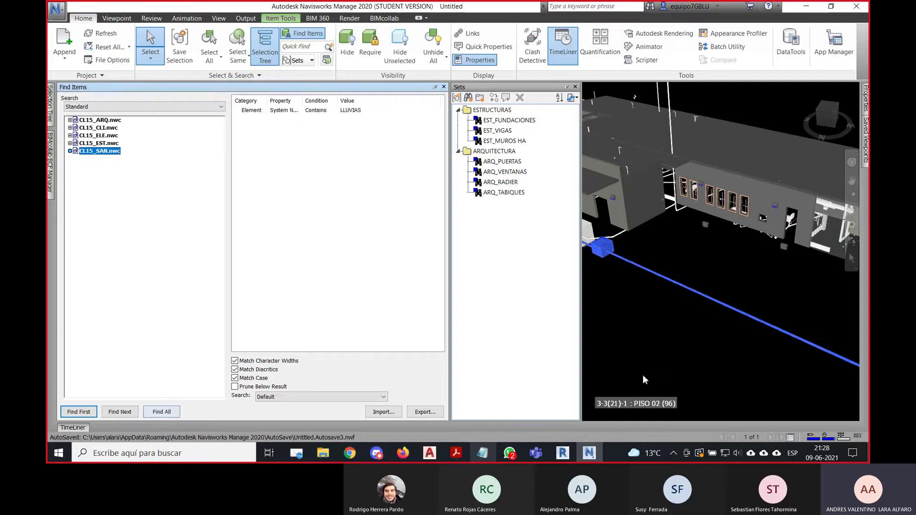
pyautogui.moveTo(646, 380); pyautogui.dragTo(793, 313, button='middle')
pyautogui.moveTo(624, 249); pyautogui.dragTo(745, 323, button='middle')
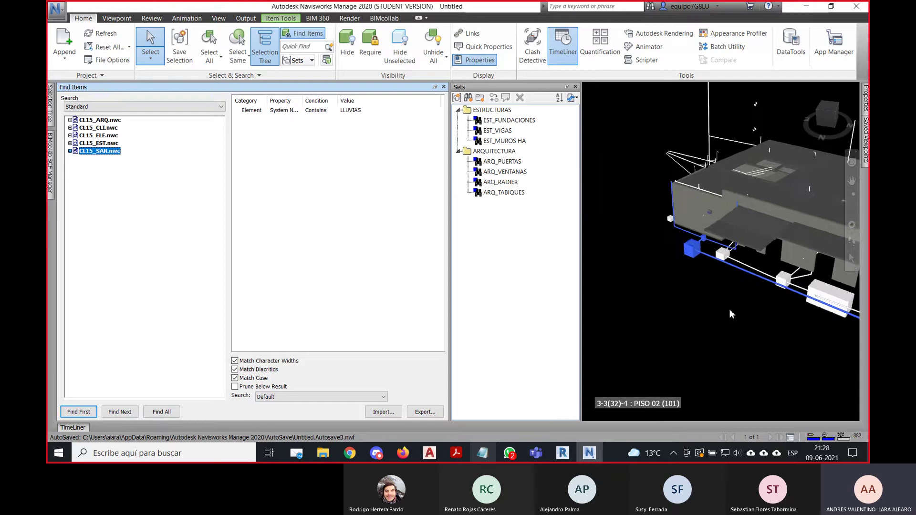
pyautogui.click(472, 101)
pyautogui.write('SAN_A')
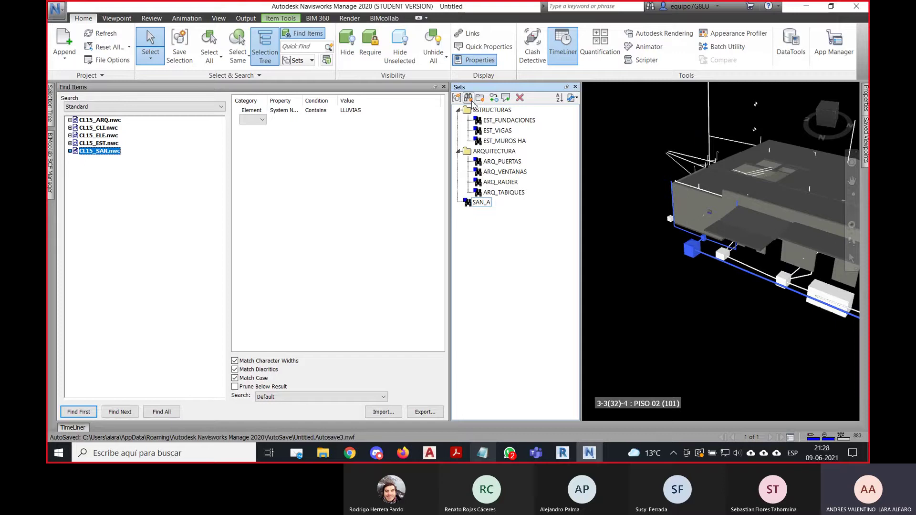
pyautogui.write('GUAS LLUVIAS')
pyautogui.press('Return')
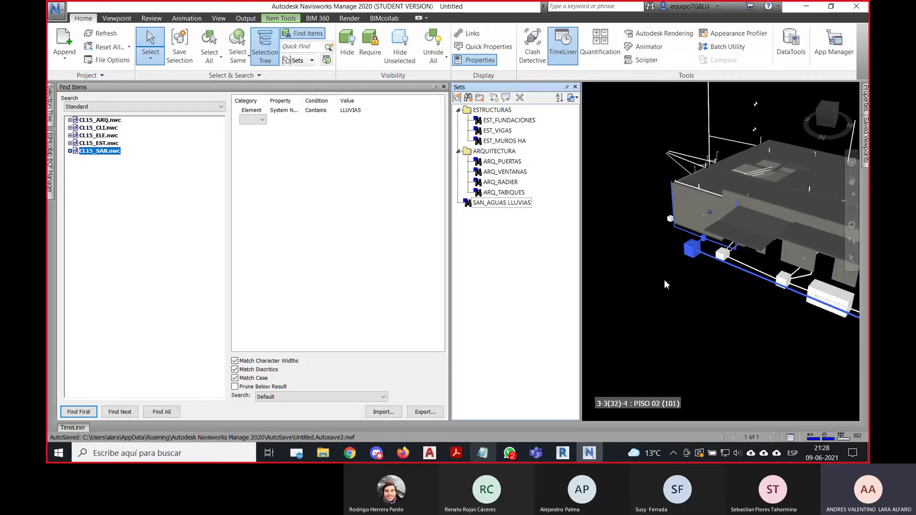
pyautogui.click(514, 457)
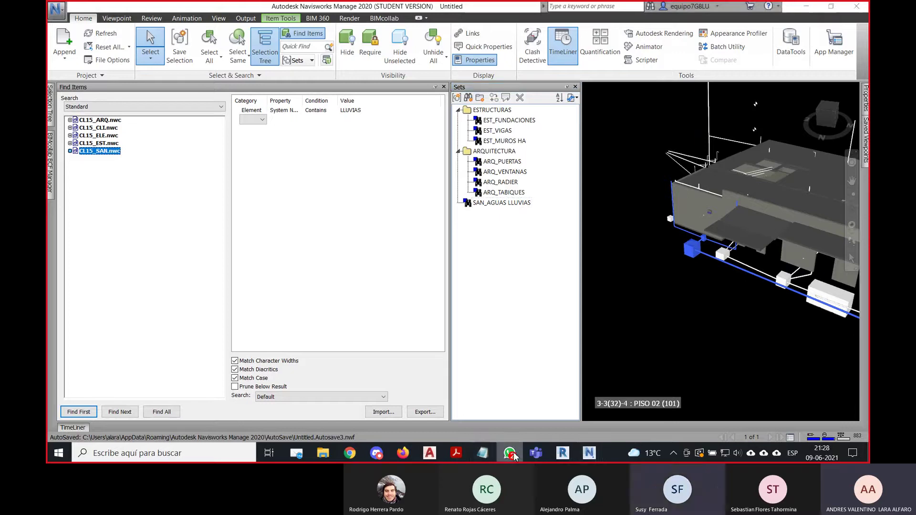
pyautogui.click(514, 457)
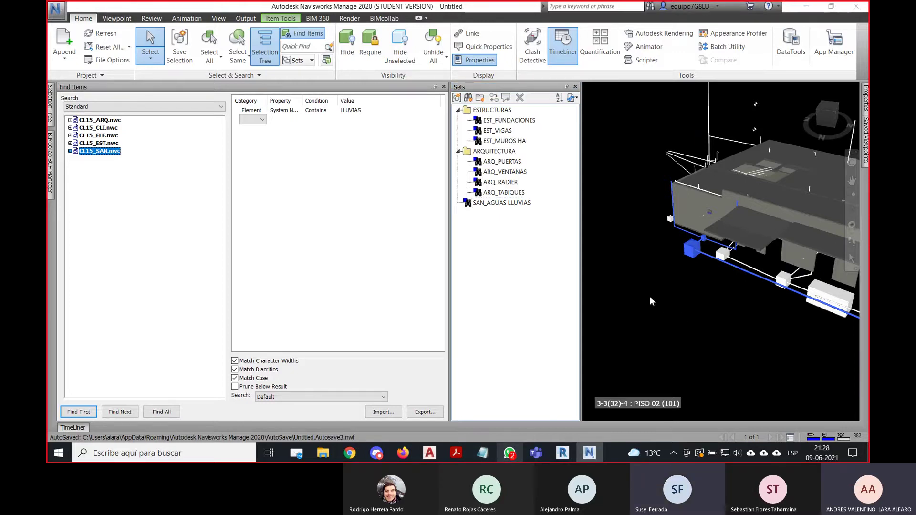
# Clear the selection of the found rainwater elements in the model.
pyautogui.keyDown('shift'); pyautogui.moveTo(648, 293); pyautogui.dragTo(725, 303, button='middle'); pyautogui.keyUp('shift')
pyautogui.click(718, 302)
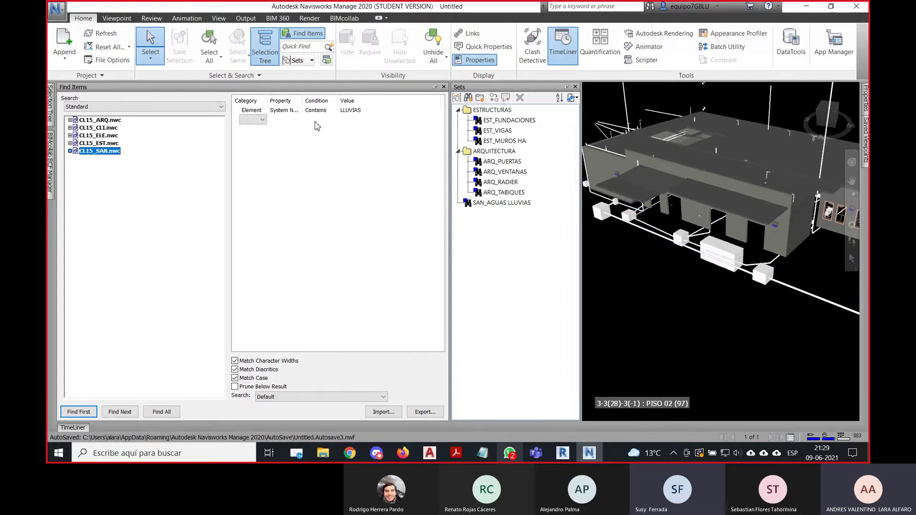
# Try changing the condition's property from System Name to System Type with the equals operator and check the selectable values.
pyautogui.click(295, 112)
pyautogui.click(296, 111)
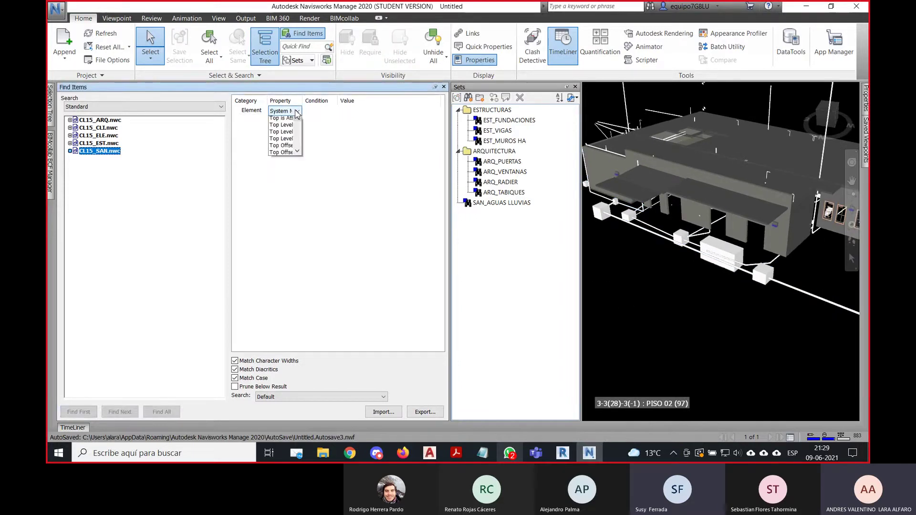
pyautogui.click(295, 134)
pyautogui.click(316, 111)
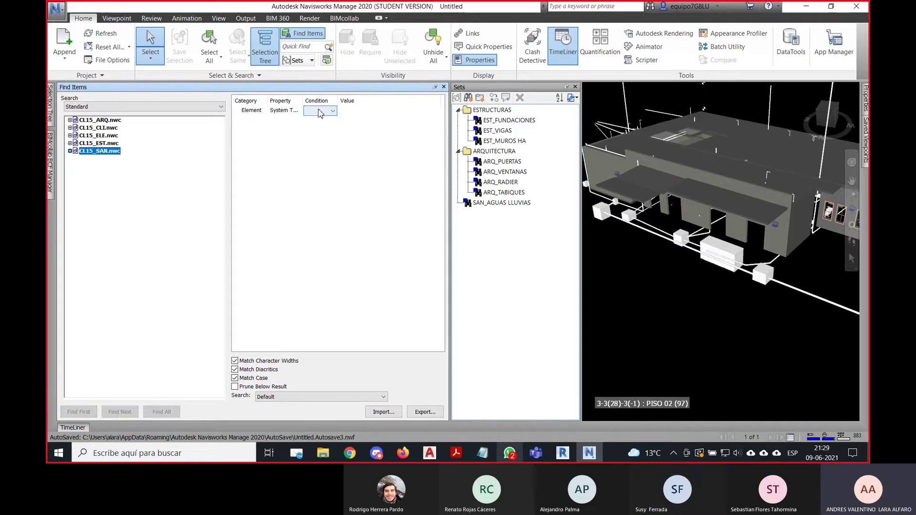
pyautogui.click(334, 110)
pyautogui.click(329, 123)
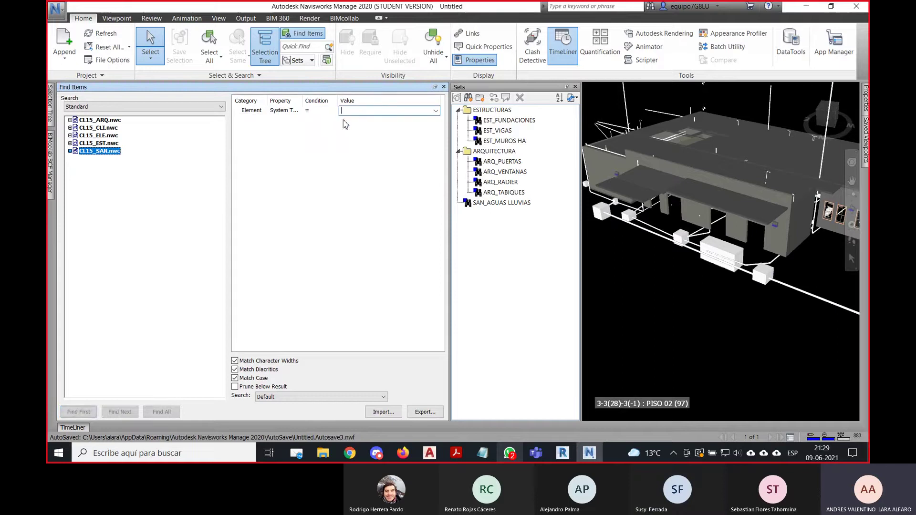
pyautogui.click(436, 112)
pyautogui.click(324, 134)
pyautogui.click(298, 113)
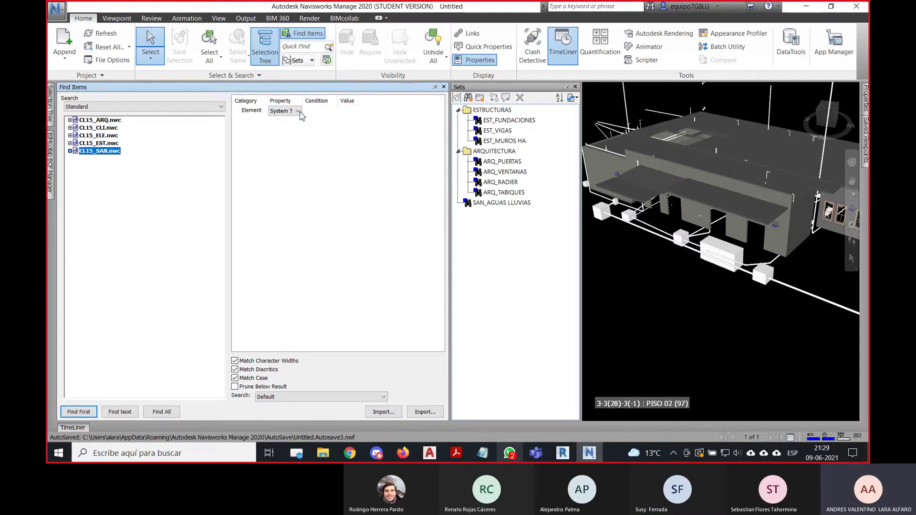
pyautogui.click(297, 111)
pyautogui.click(293, 128)
pyautogui.click(316, 111)
pyautogui.click(334, 110)
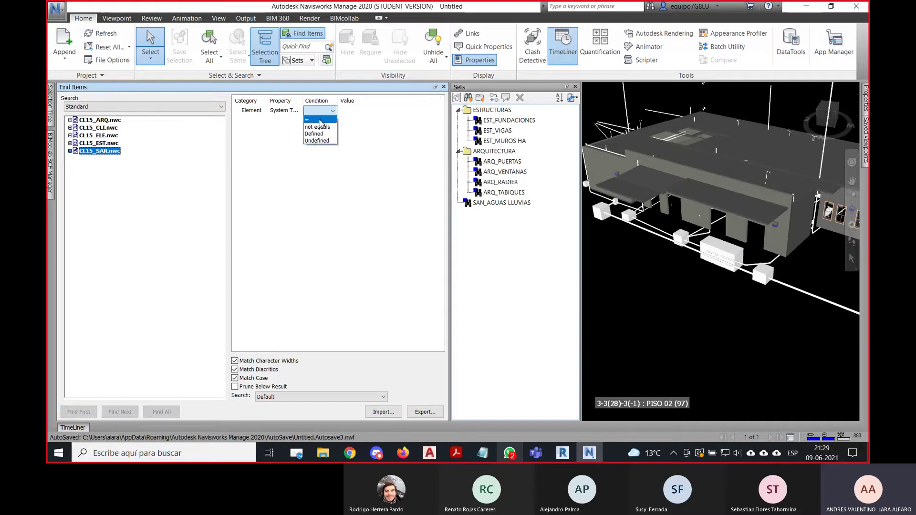
pyautogui.click(320, 123)
pyautogui.click(435, 111)
pyautogui.click(302, 117)
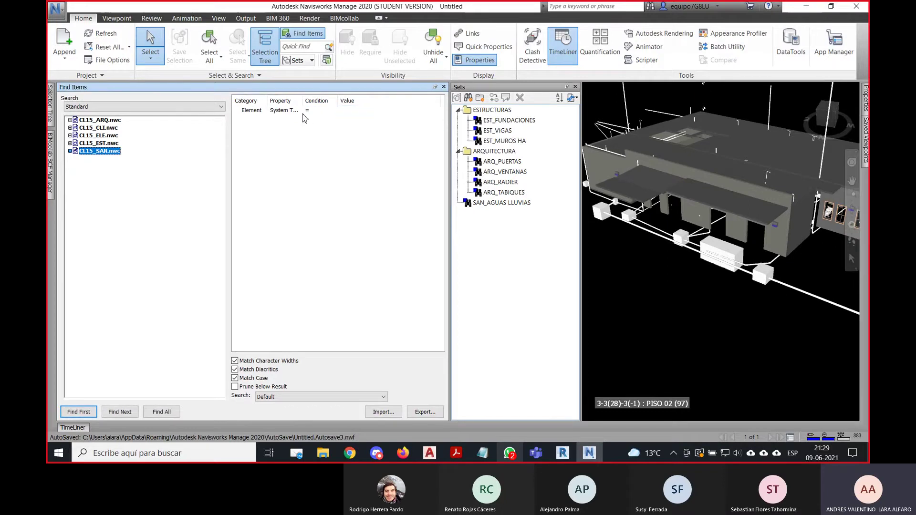
# Try the second System Type property in the condition with the equals operator and look through its selectable values.
pyautogui.click(298, 111)
pyautogui.click(297, 111)
pyautogui.click(297, 122)
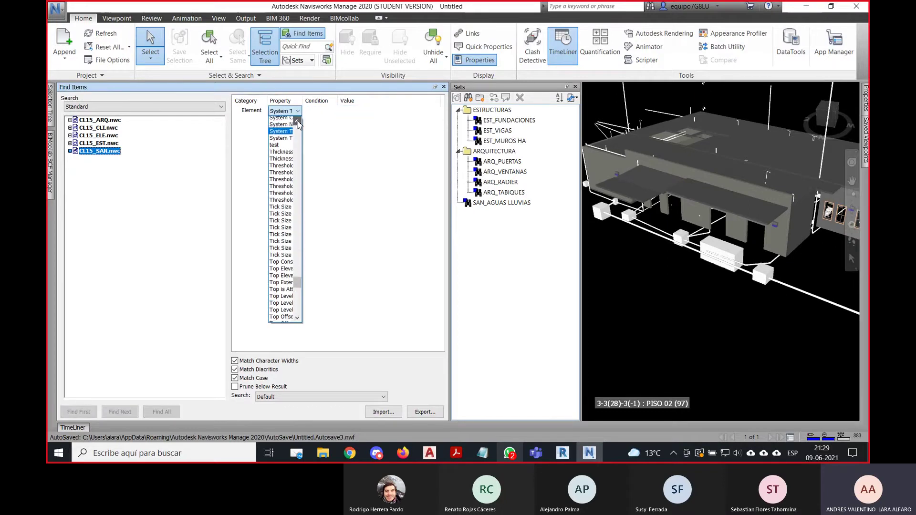
pyautogui.click(297, 122)
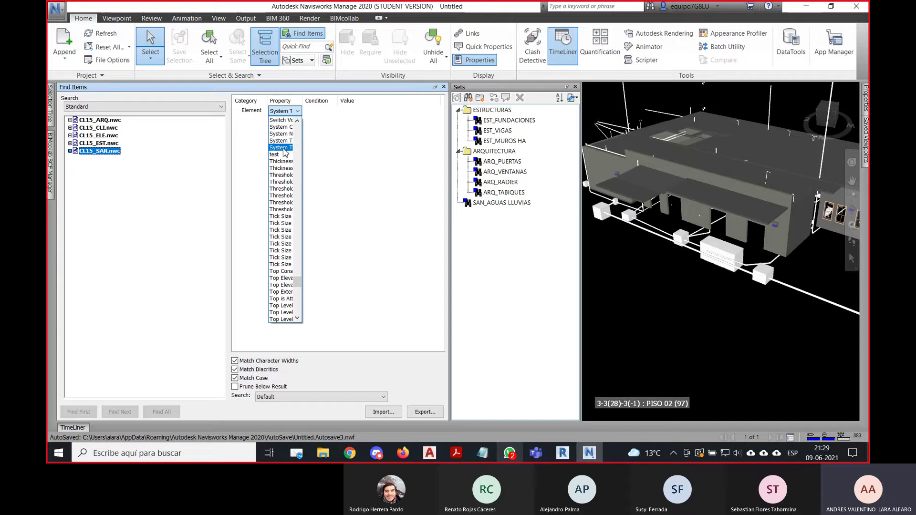
pyautogui.click(284, 148)
pyautogui.click(319, 111)
pyautogui.click(323, 119)
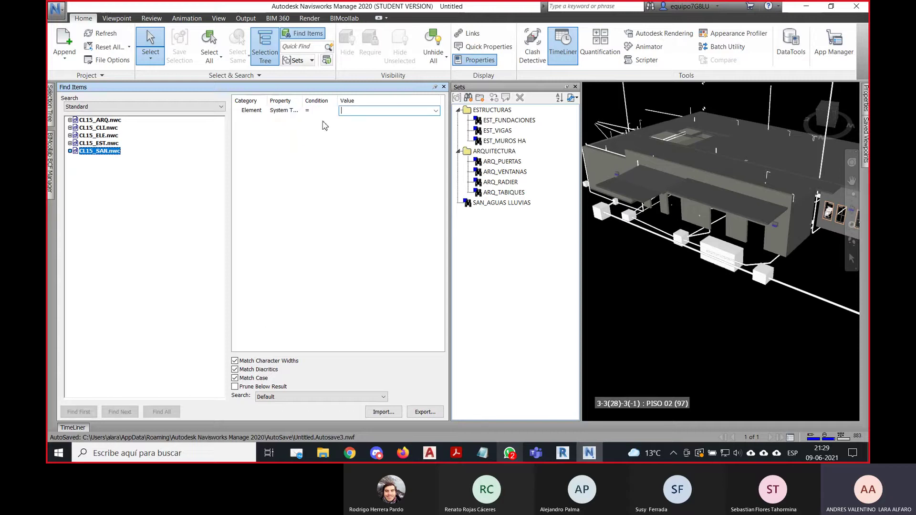
pyautogui.click(436, 111)
pyautogui.click(309, 120)
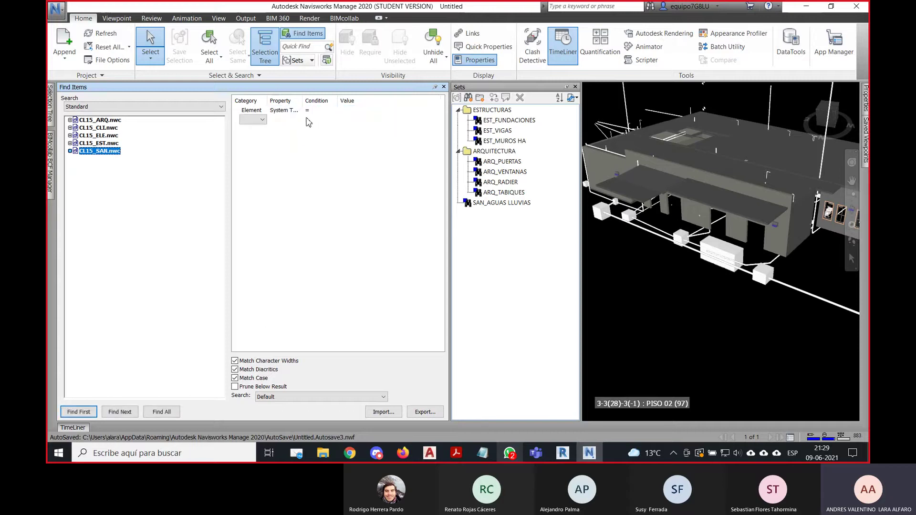
pyautogui.click(298, 113)
pyautogui.click(298, 112)
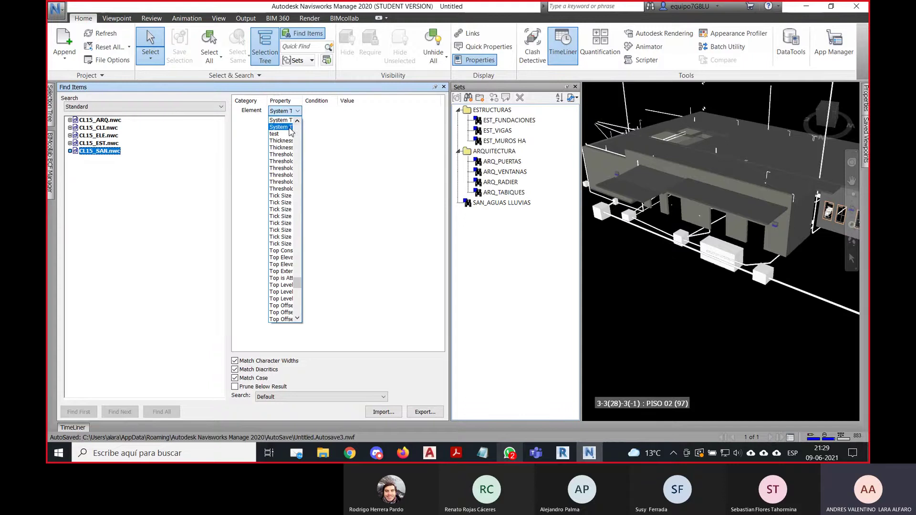
pyautogui.click(285, 127)
pyautogui.click(332, 111)
pyautogui.click(328, 120)
pyautogui.click(435, 112)
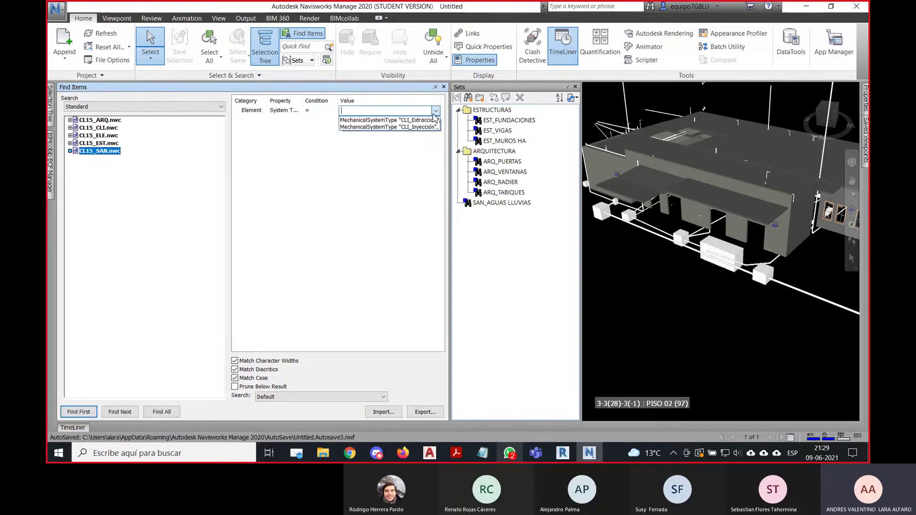
pyautogui.click(268, 157)
pyautogui.click(303, 109)
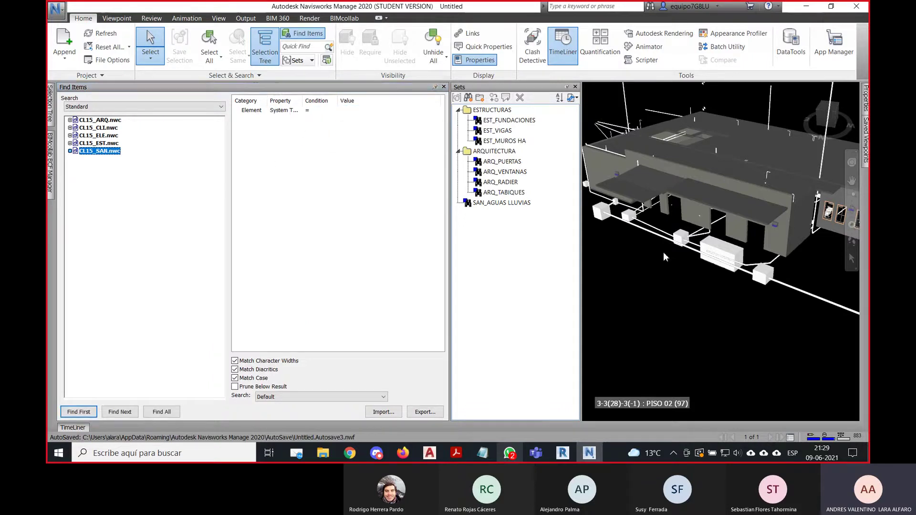
# Delete the existing System Type search condition.
pyautogui.click(290, 111)
pyautogui.rightClick(310, 135)
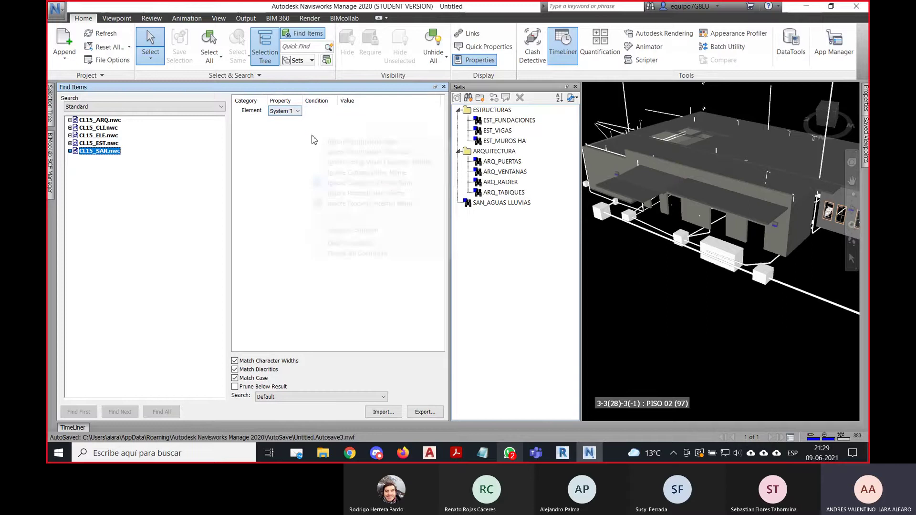
pyautogui.click(380, 244)
# Create a search condition where the Element System Type equals the PipingSystemType SAN_AGUAS LLUVIAS.
pyautogui.click(248, 111)
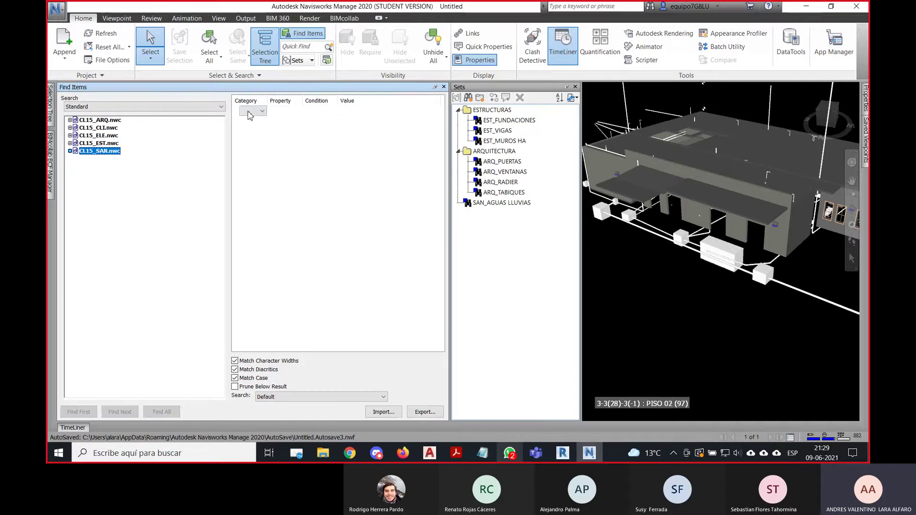
pyautogui.click(262, 111)
pyautogui.click(252, 203)
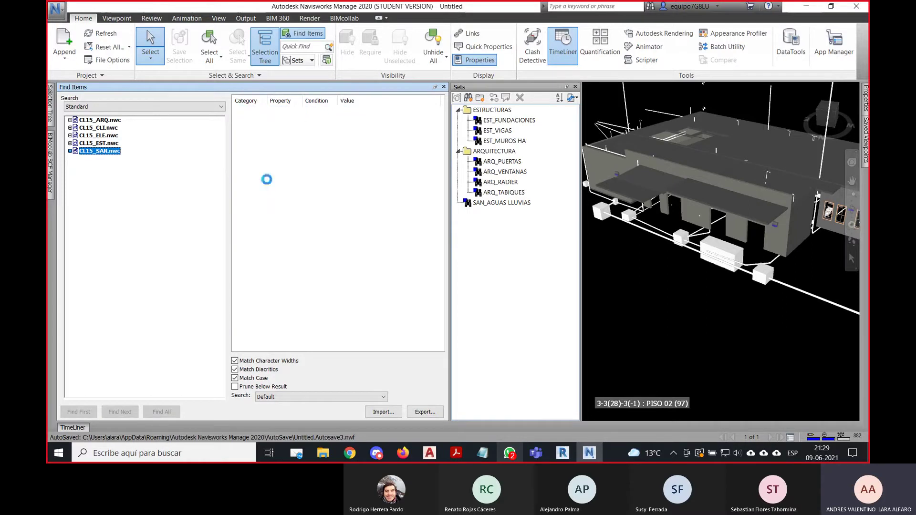
pyautogui.click(287, 111)
pyautogui.click(288, 112)
pyautogui.moveTo(296, 129); pyautogui.dragTo(294, 279)
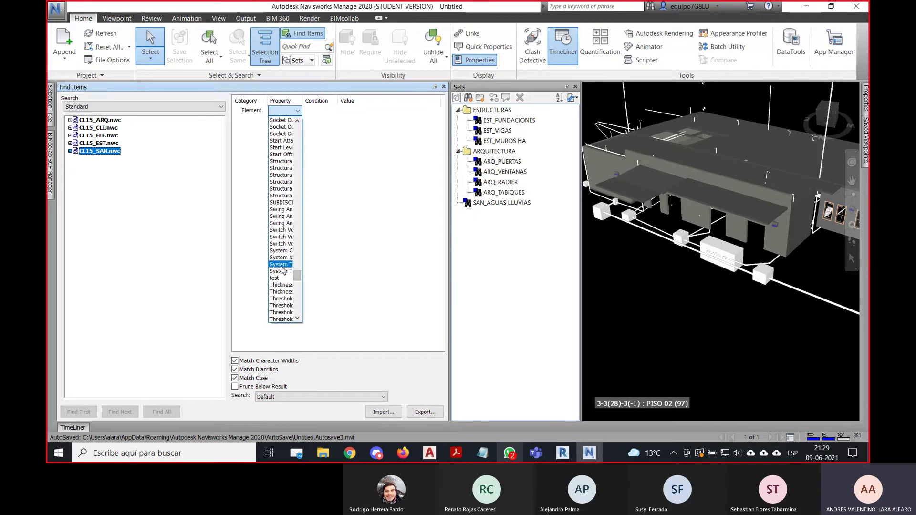
pyautogui.click(281, 267)
pyautogui.click(316, 110)
pyautogui.click(309, 120)
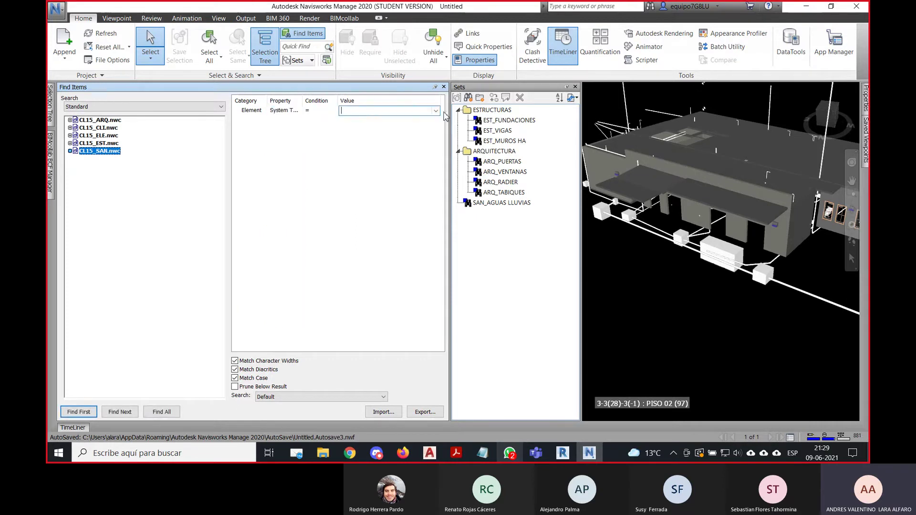
pyautogui.click(435, 111)
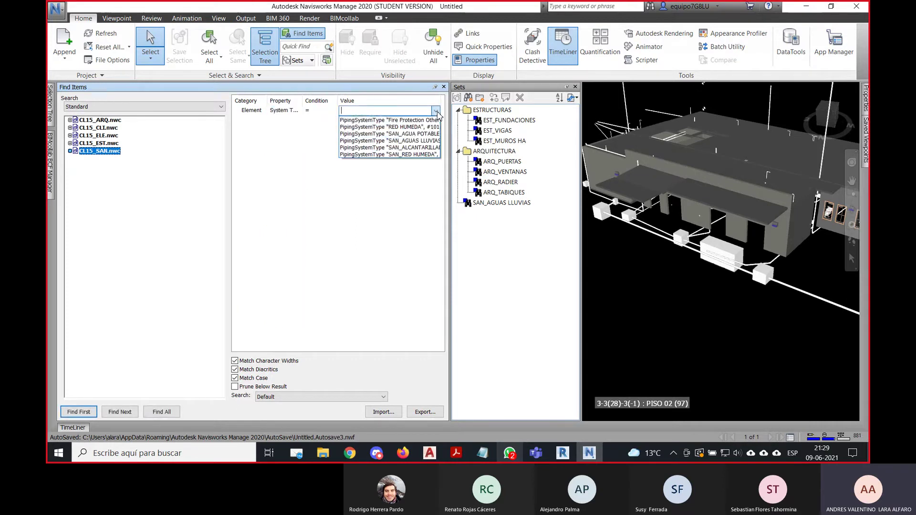
pyautogui.click(424, 141)
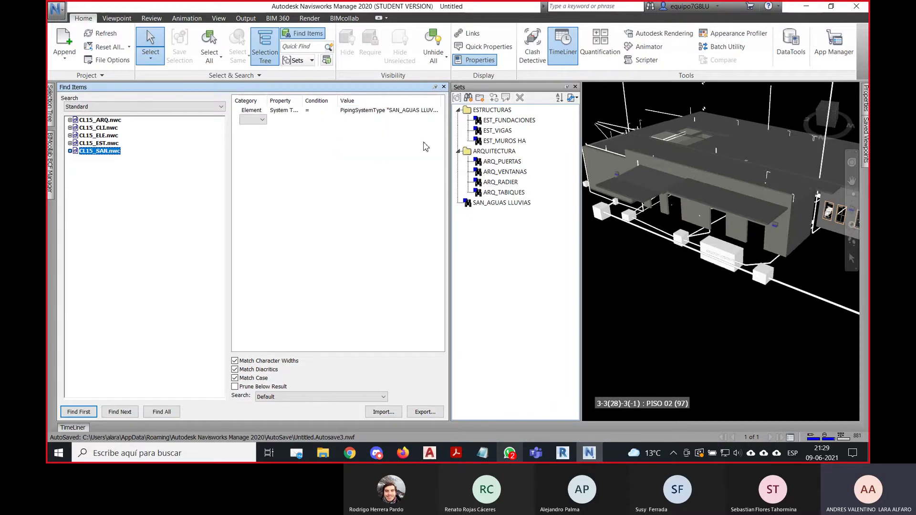
# Find all items matching the system type condition and inspect the selected pipe and adjacent chambers in front of the building.
pyautogui.click(161, 412)
pyautogui.moveTo(634, 308); pyautogui.dragTo(717, 273, button='middle')
pyautogui.scroll(-3, 806, 260)
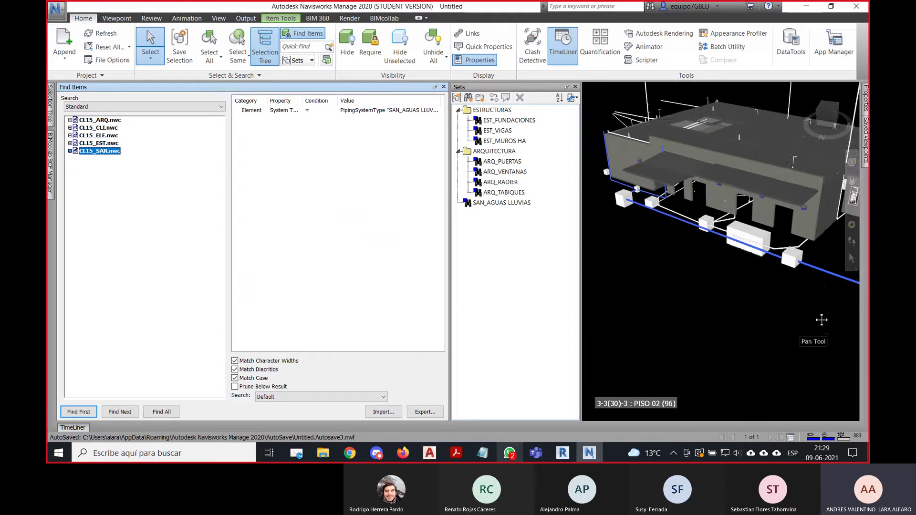
pyautogui.scroll(5, 806, 260)
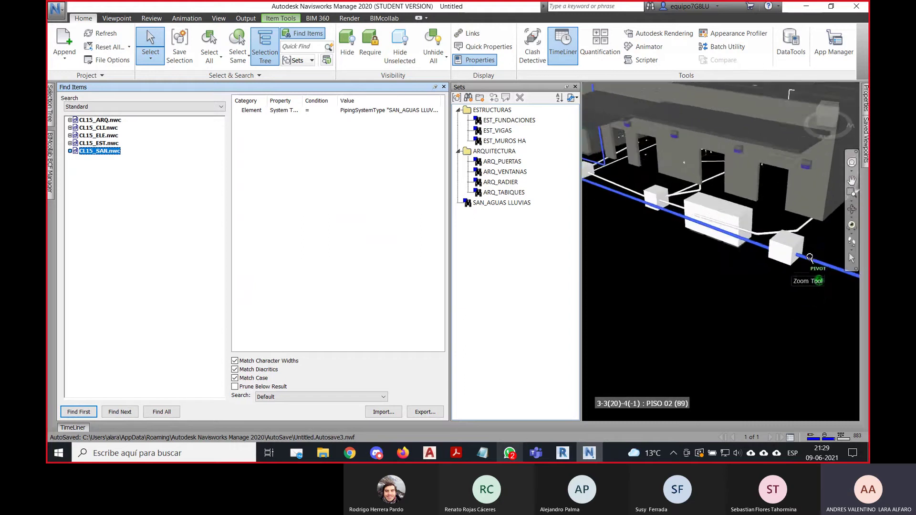
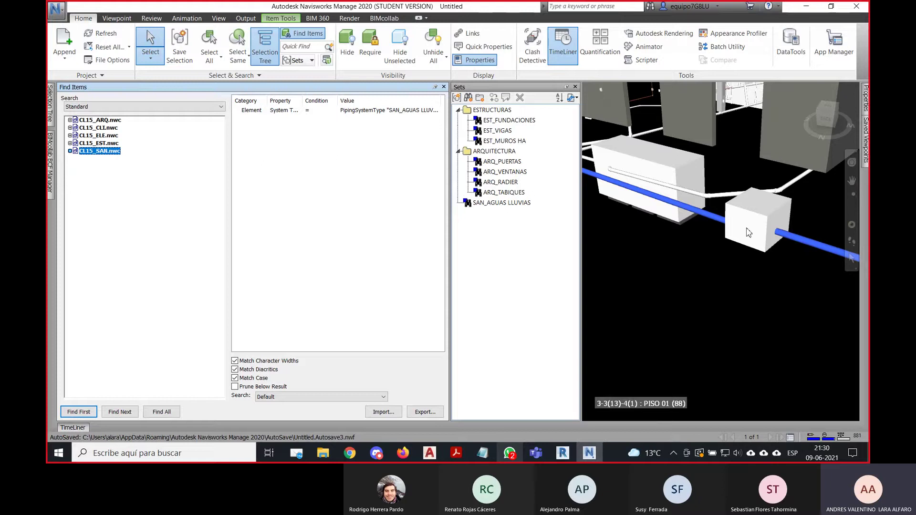
# Select the cube-shaped chamber in front of the building and examine its Element properties for the system it belongs to.
pyautogui.click(751, 240)
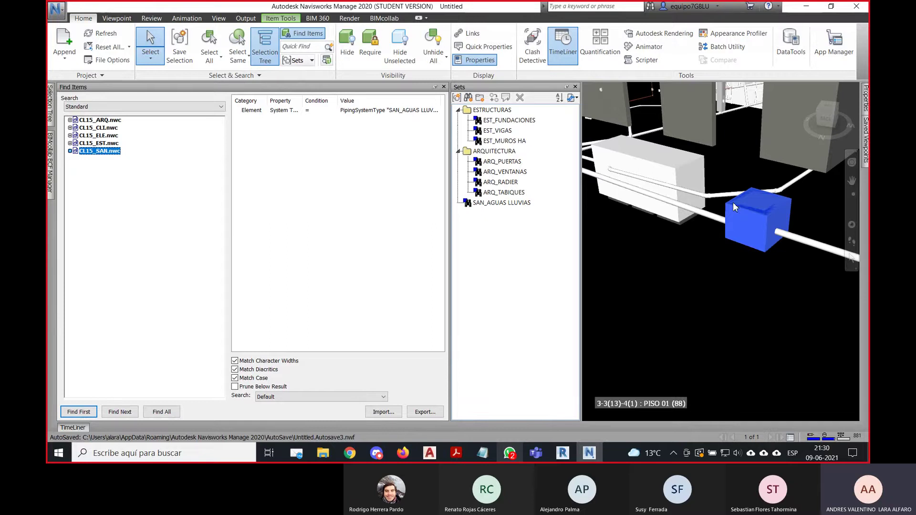
pyautogui.moveTo(690, 212); pyautogui.dragTo(739, 288, button='middle')
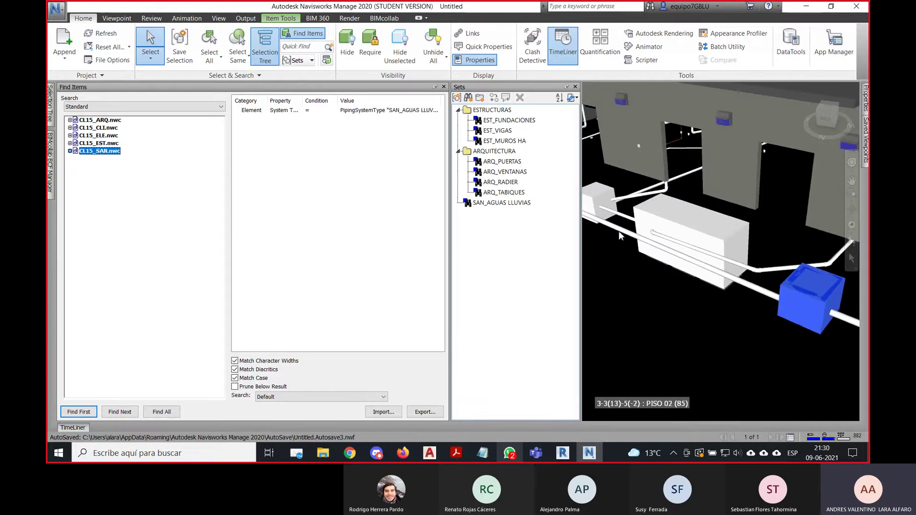
pyautogui.moveTo(813, 279); pyautogui.dragTo(709, 261, button='middle')
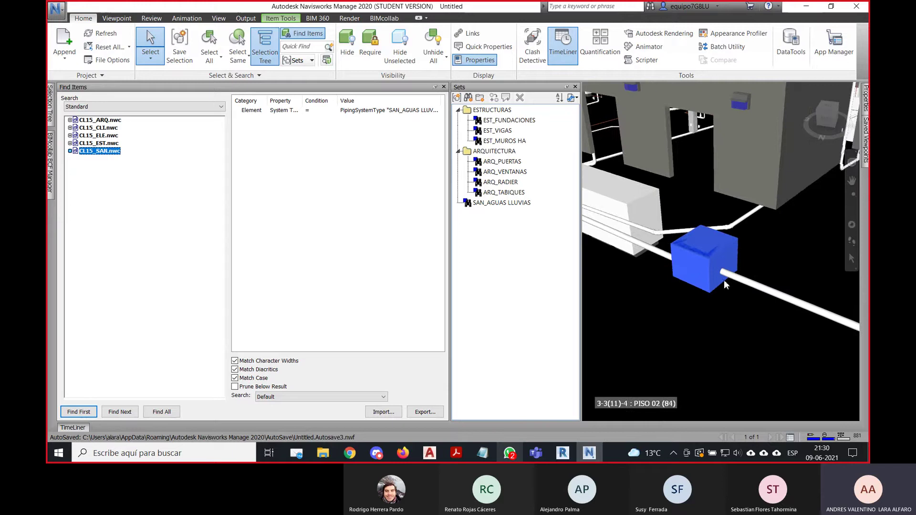
pyautogui.moveTo(865, 98)
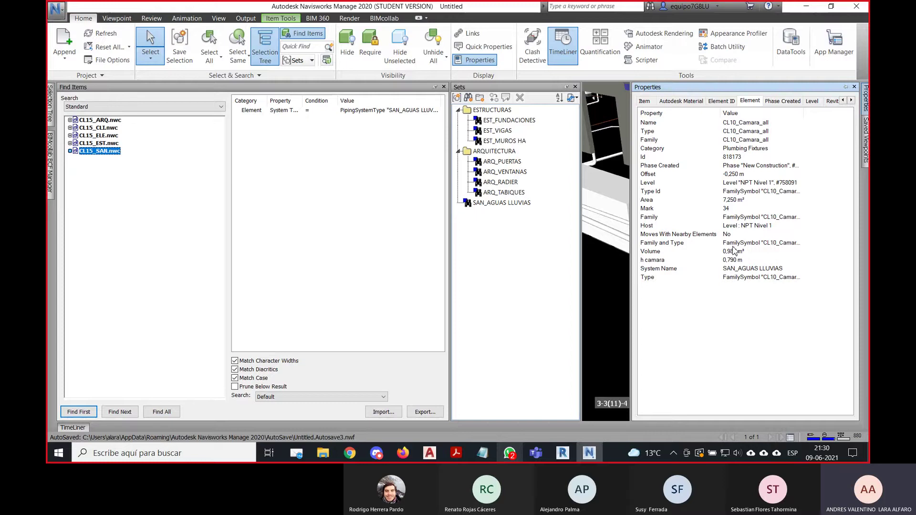
# Set the property of the Element search condition to System Name.
pyautogui.click(296, 111)
pyautogui.click(297, 111)
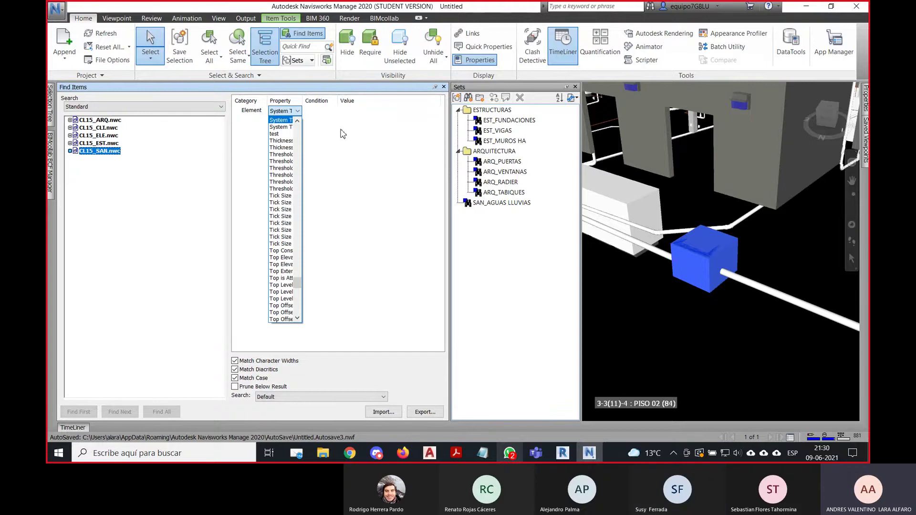
pyautogui.click(297, 121)
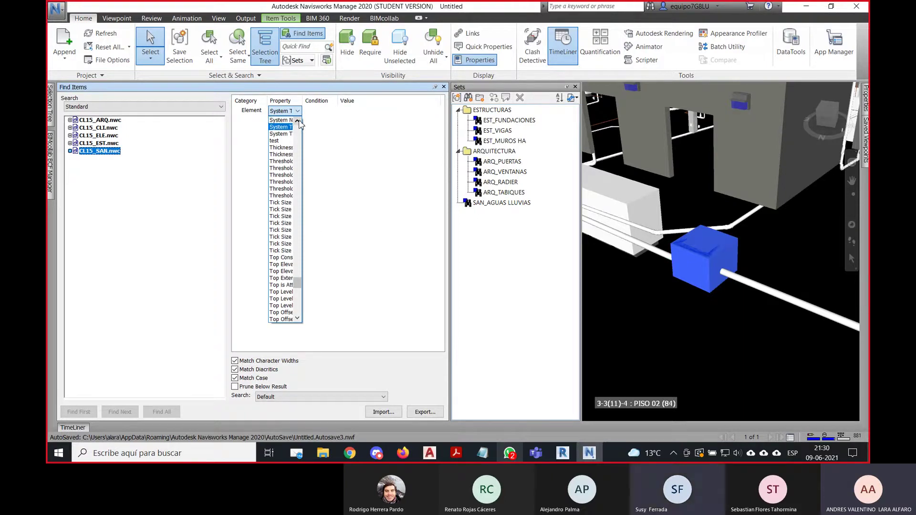
pyautogui.click(286, 121)
# Set the System Name condition to Contains with the value LLUVIAS and find all matching items.
pyautogui.click(319, 110)
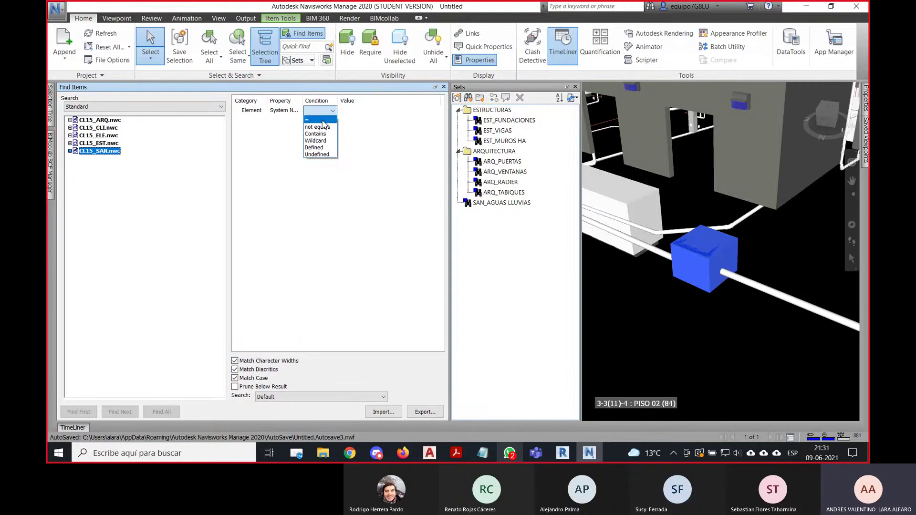
pyautogui.click(319, 120)
pyautogui.click(437, 112)
pyautogui.click(296, 100)
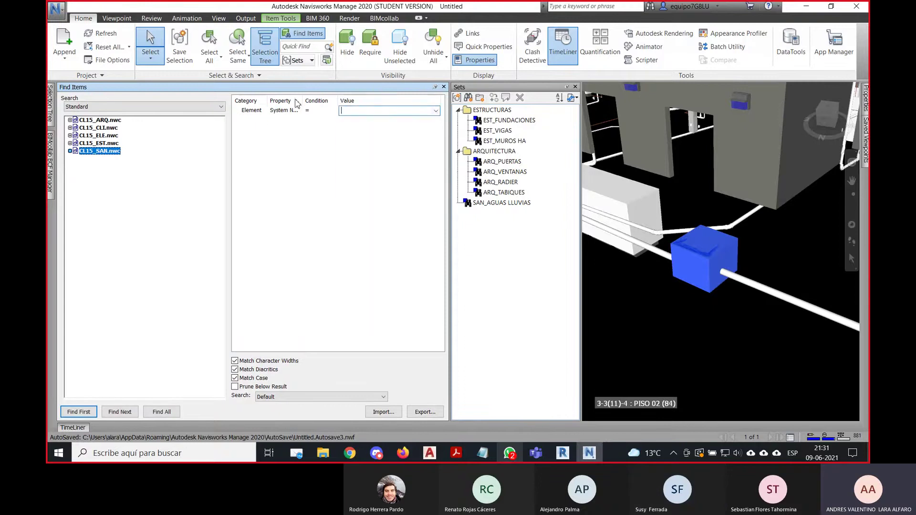
pyautogui.click(317, 112)
pyautogui.click(330, 114)
pyautogui.click(315, 133)
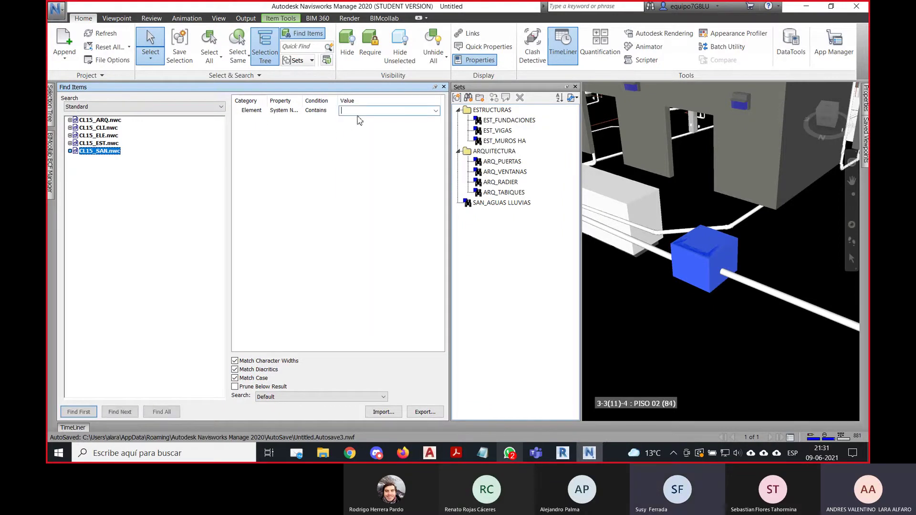
pyautogui.write('LLUVIA')
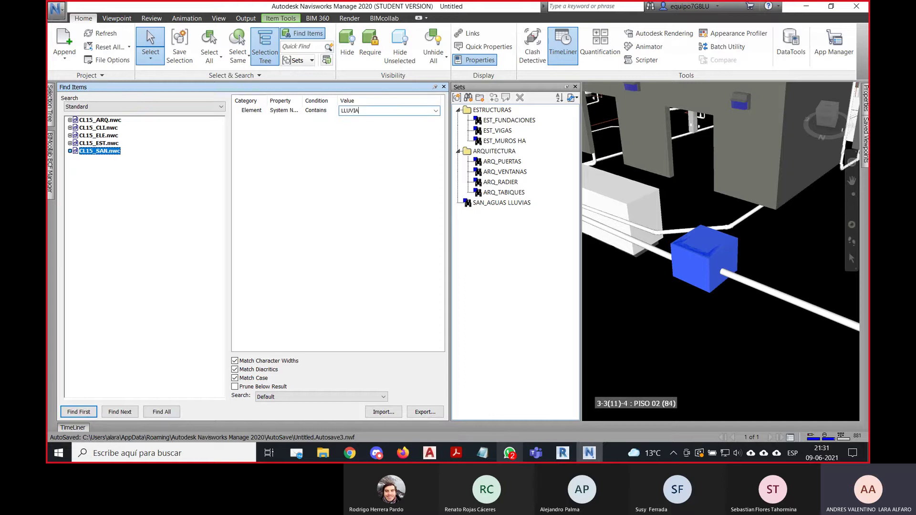
pyautogui.write('S')
pyautogui.click(167, 412)
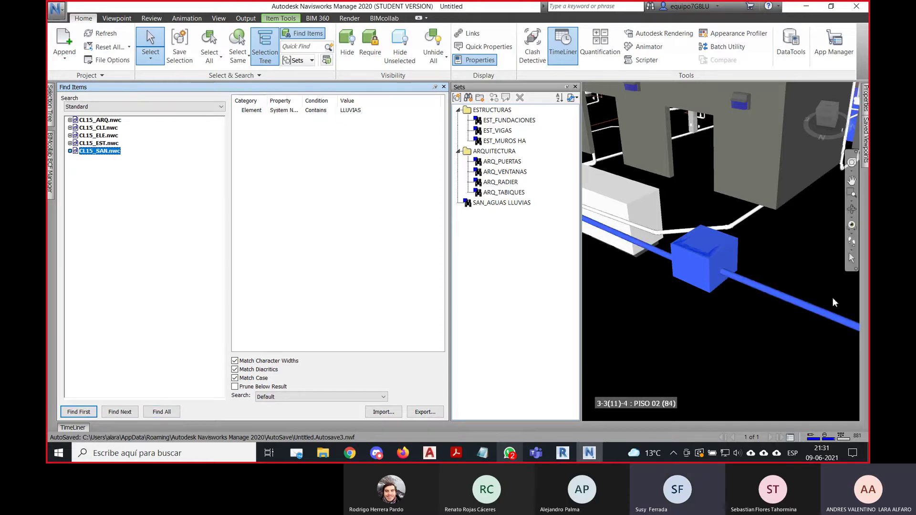
# Examine the matched rainwater elements around the building and select the SAN_AGUAS LLUVIAS search set.
pyautogui.scroll(-6, 670, 255)
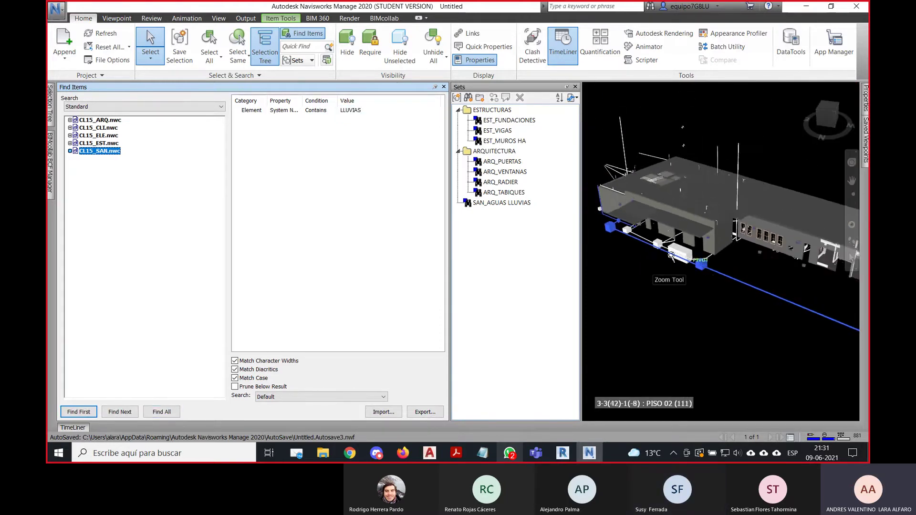
pyautogui.keyDown('shift'); pyautogui.moveTo(671, 256); pyautogui.dragTo(730, 304, button='middle'); pyautogui.keyUp('shift')
pyautogui.moveTo(730, 304); pyautogui.dragTo(696, 268, button='middle')
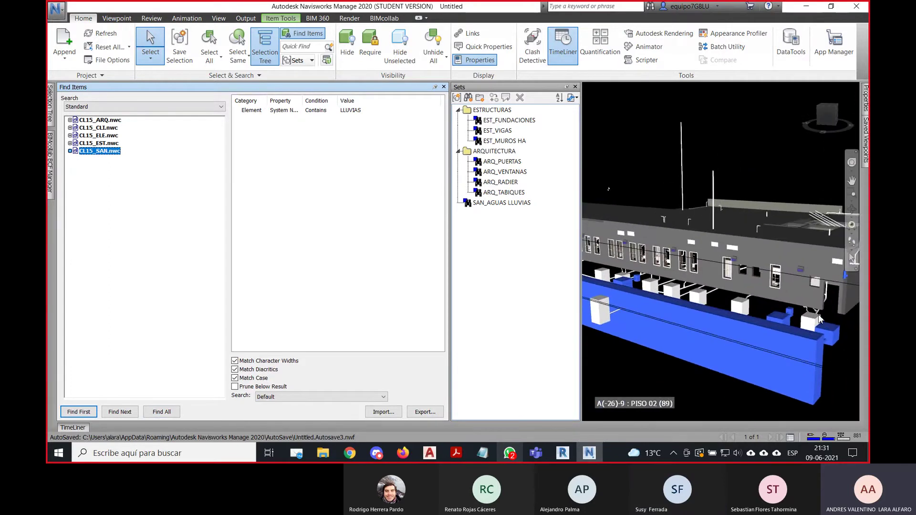
pyautogui.moveTo(790, 311)
pyautogui.mouseDown(button='middle')
pyautogui.moveTo(742, 309)
pyautogui.moveTo(798, 300)
pyautogui.mouseUp(button='middle')
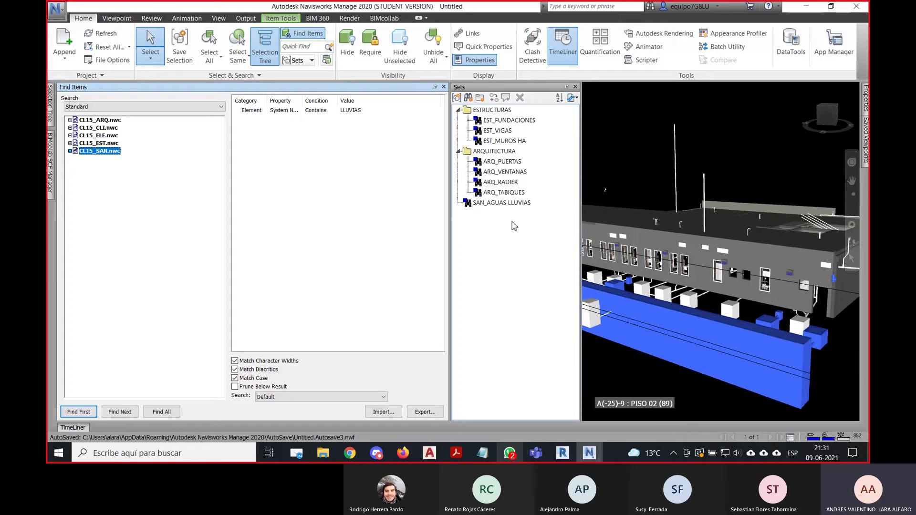
pyautogui.click(509, 203)
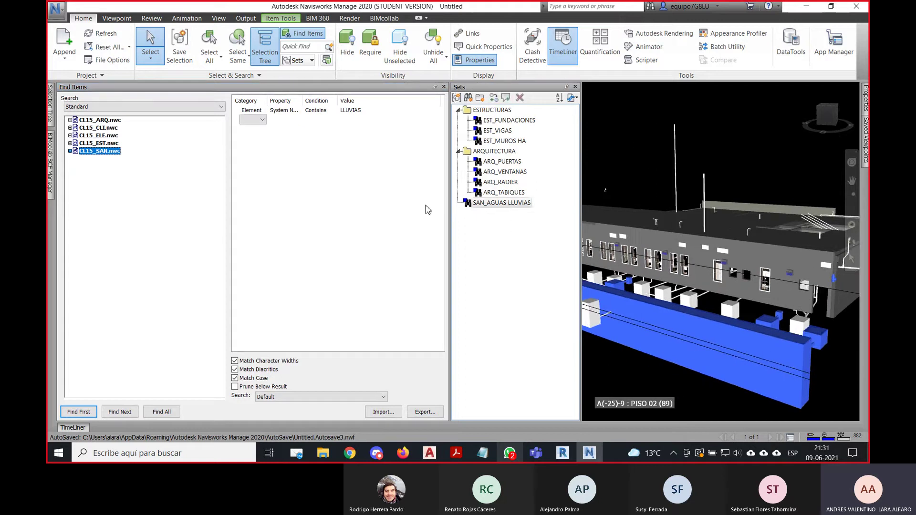
# Try to find all items whose System Name contains SERVIDAS.
pyautogui.click(359, 111)
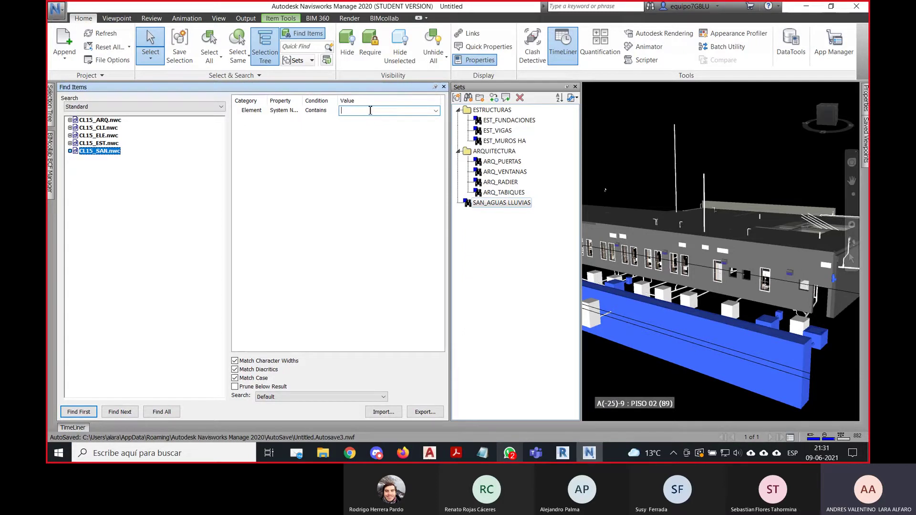
pyautogui.write('SERVIDAS')
pyautogui.click(162, 411)
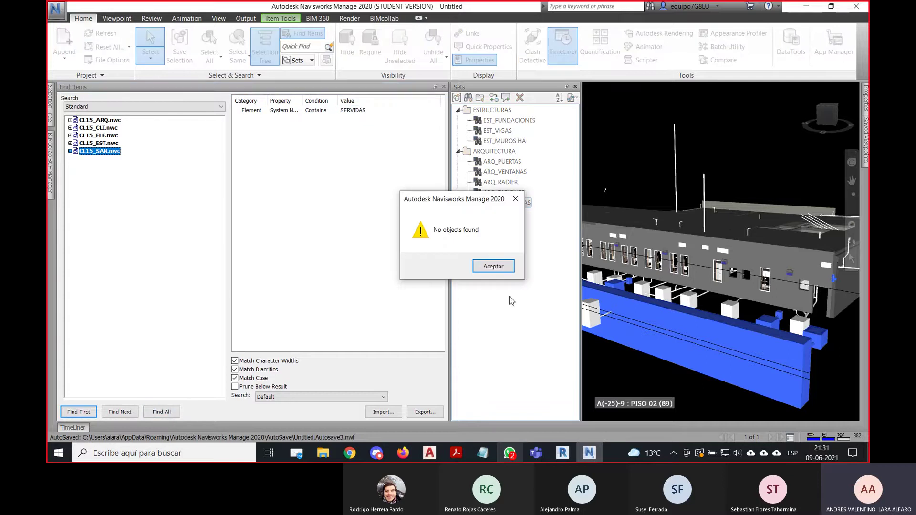
pyautogui.click(494, 268)
pyautogui.click(383, 110)
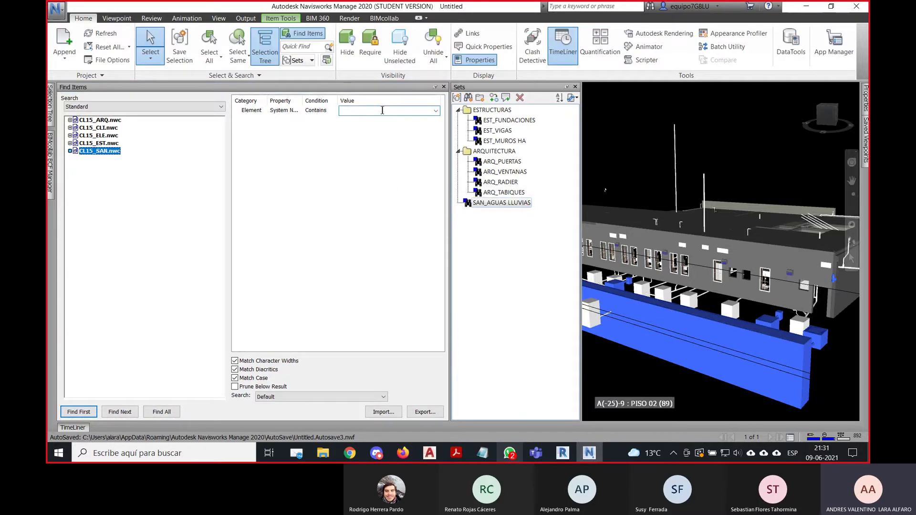
# Select a sanitary pipe between the chambers along the facade and check the System Name in its Element properties.
pyautogui.click(704, 293)
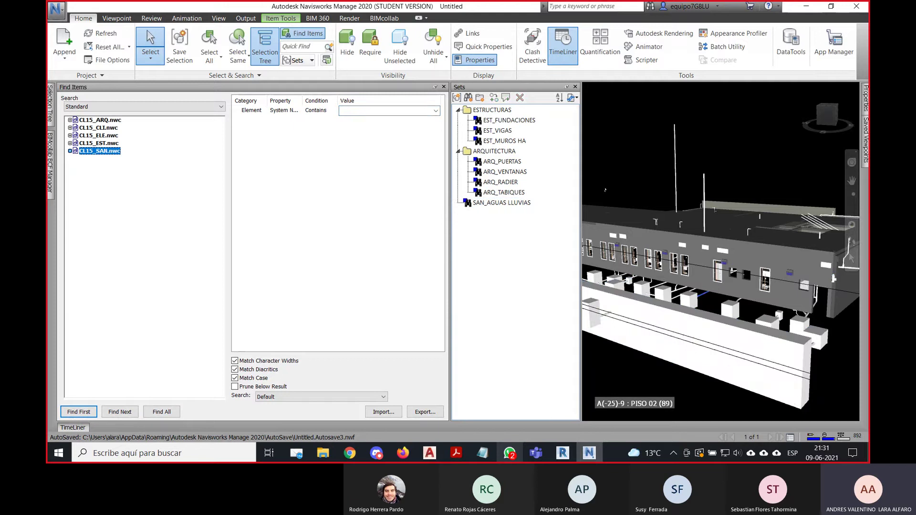
pyautogui.moveTo(866, 108)
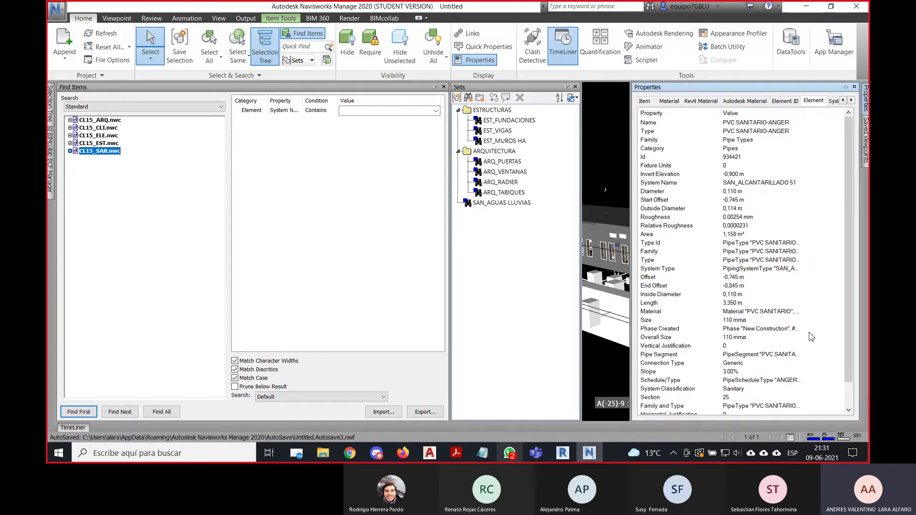
pyautogui.scroll(-1, 811, 337)
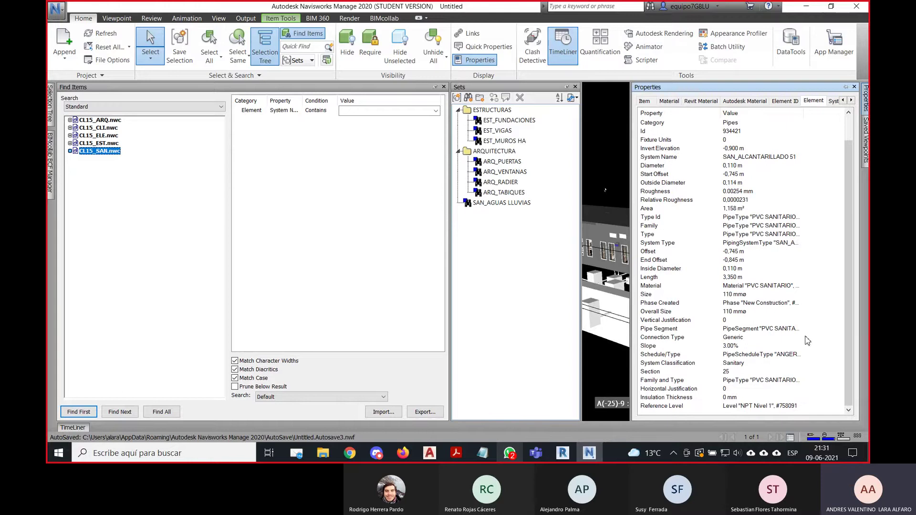
pyautogui.scroll(1, 787, 355)
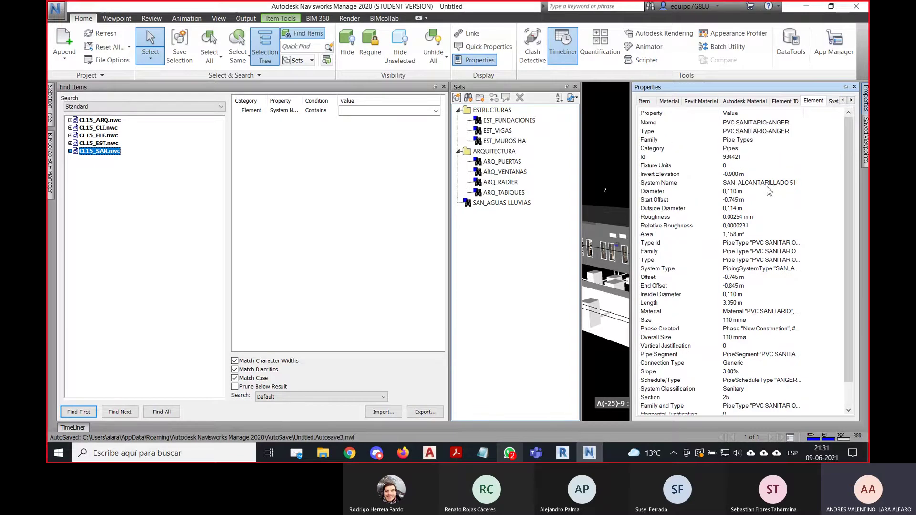
# Find all items whose System Name contains ALCANTARILLADO and review the matched chambers and pipes along the facade.
pyautogui.click(366, 111)
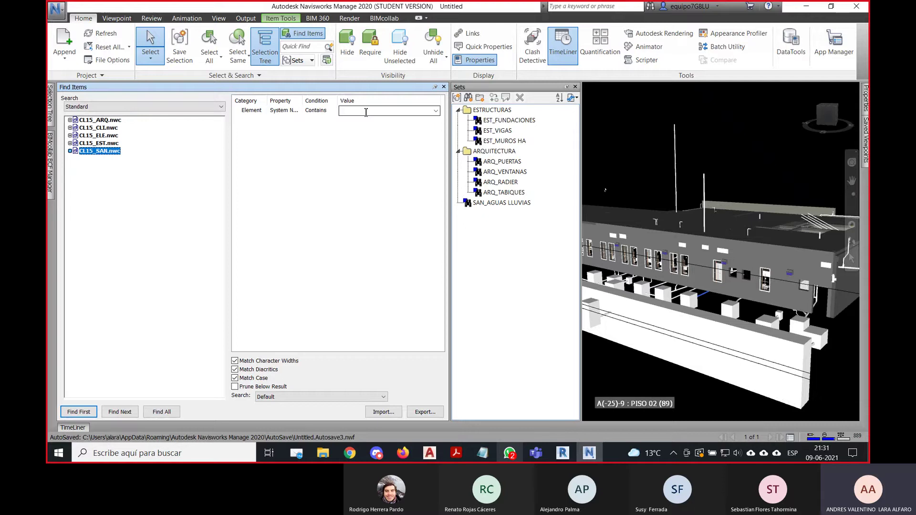
pyautogui.write('ALCANTARILLADO')
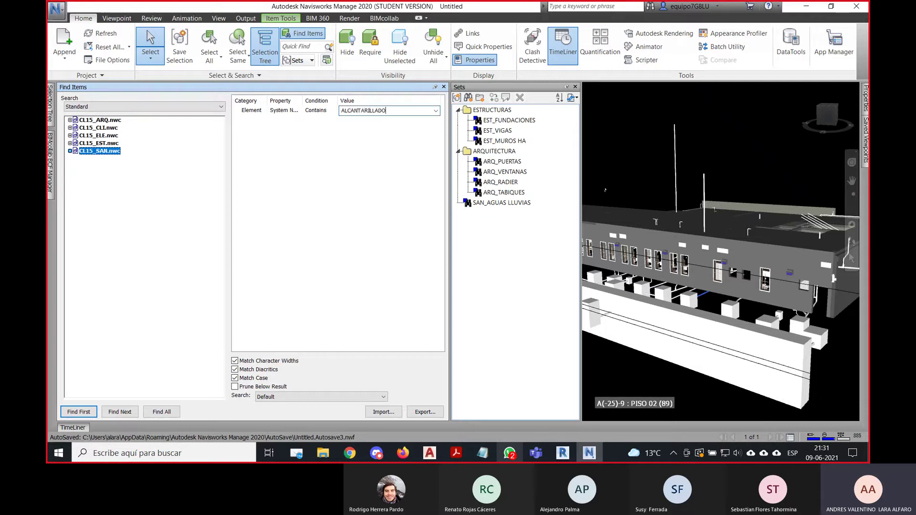
pyautogui.click(163, 412)
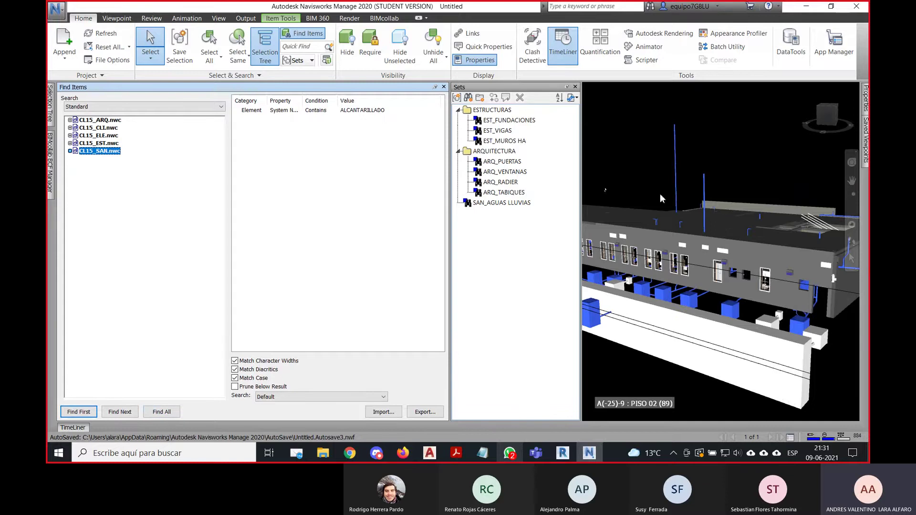
pyautogui.keyDown('shift'); pyautogui.moveTo(674, 199); pyautogui.dragTo(755, 212, button='middle'); pyautogui.keyUp('shift')
pyautogui.moveTo(707, 253); pyautogui.dragTo(717, 237, button='middle')
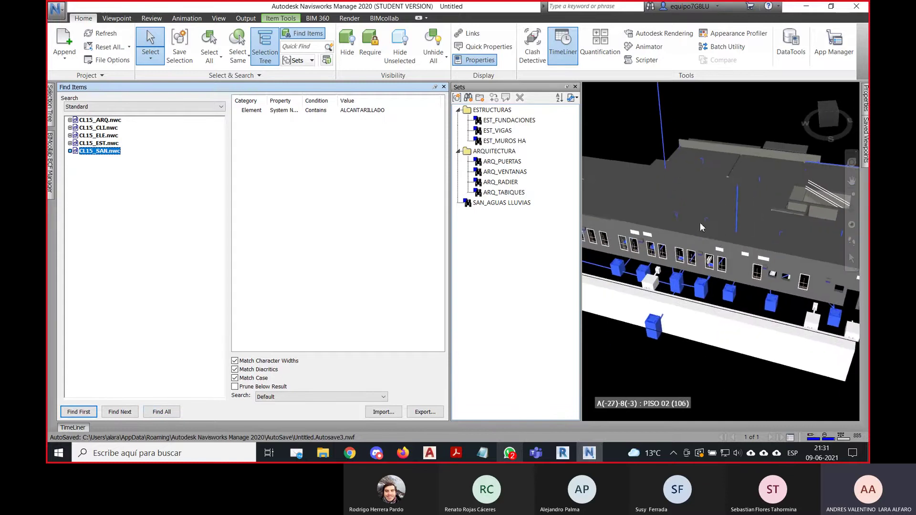
pyautogui.scroll(3, 693, 301)
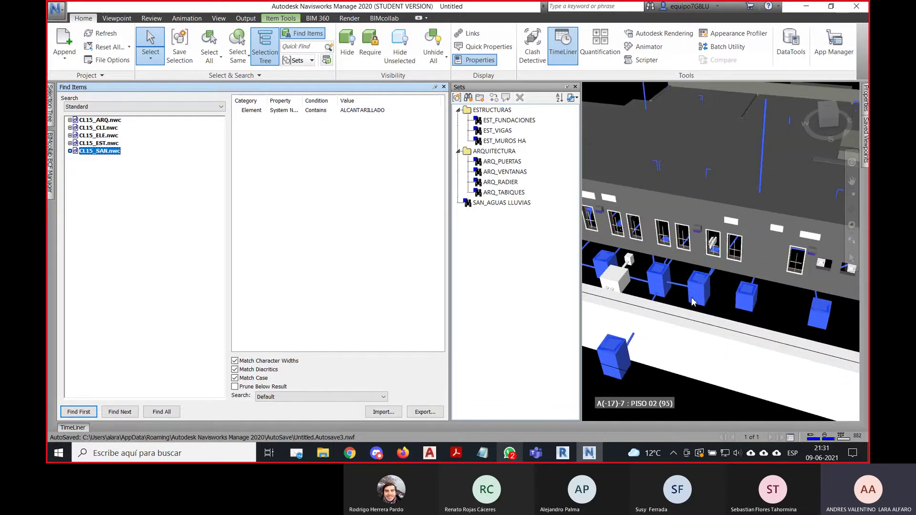
pyautogui.moveTo(695, 308); pyautogui.dragTo(683, 243, button='middle')
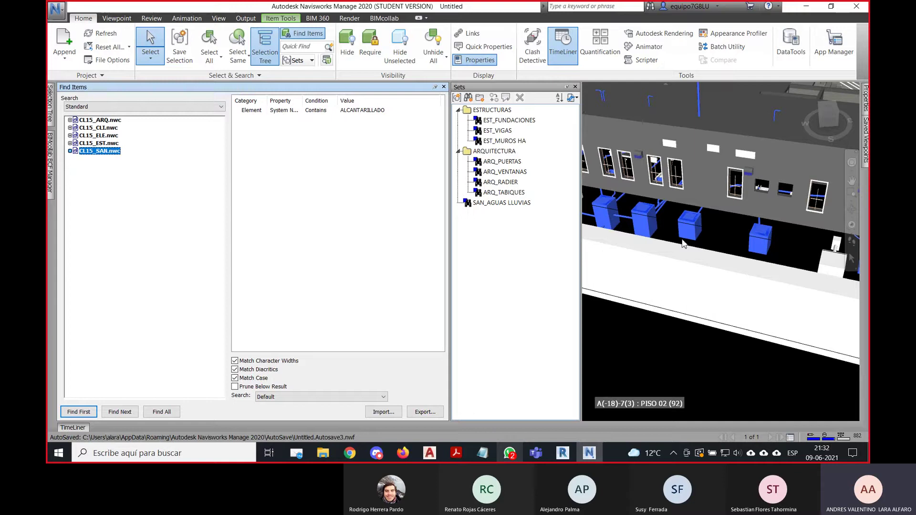
pyautogui.moveTo(683, 244); pyautogui.dragTo(770, 280, button='middle')
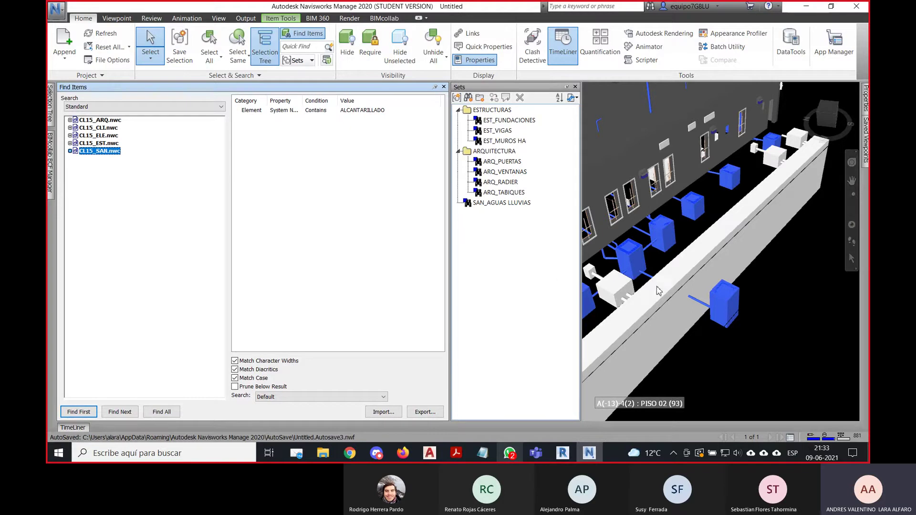
pyautogui.moveTo(655, 286); pyautogui.dragTo(760, 224, button='middle')
pyautogui.scroll(-1, 760, 224)
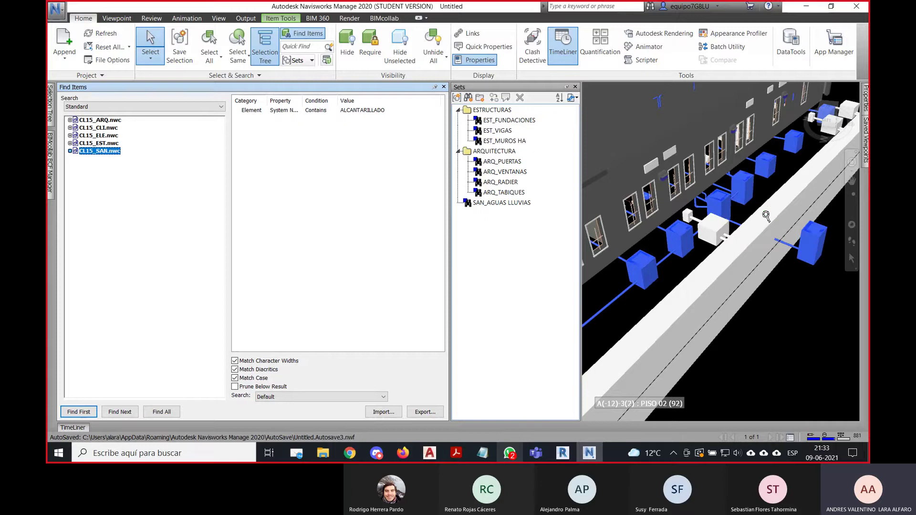
# Save the current search as a search set named SAN_ALCANTARILLADO.
pyautogui.click(467, 98)
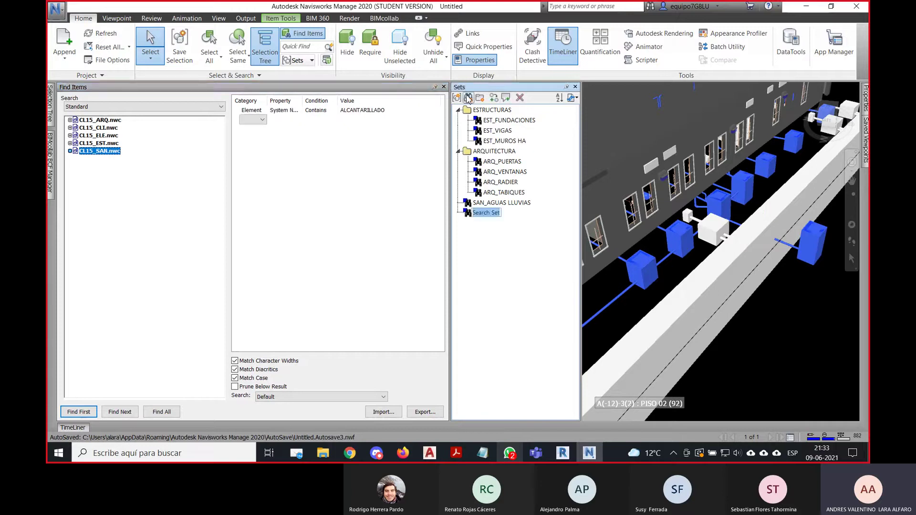
pyautogui.write('SAN_ALCANTARILLADO')
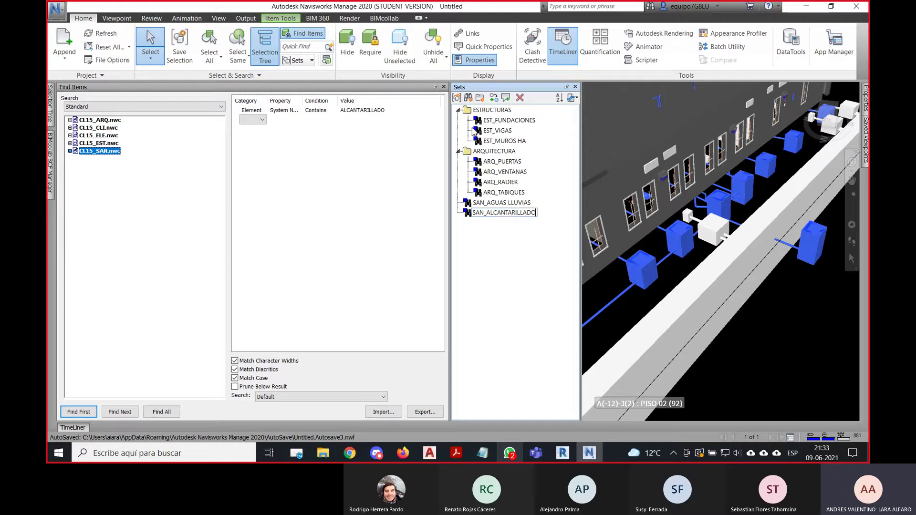
pyautogui.press('Return')
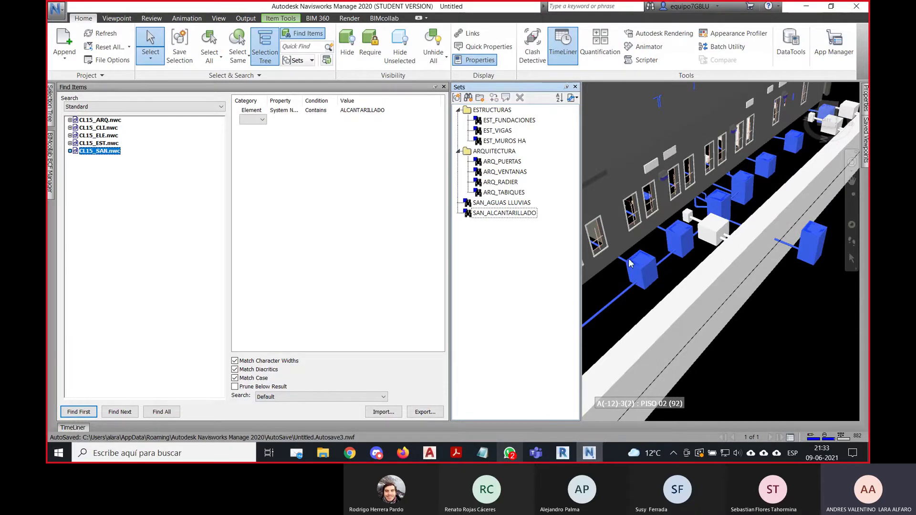
pyautogui.scroll(5, 769, 194)
pyautogui.scroll(-3, 770, 194)
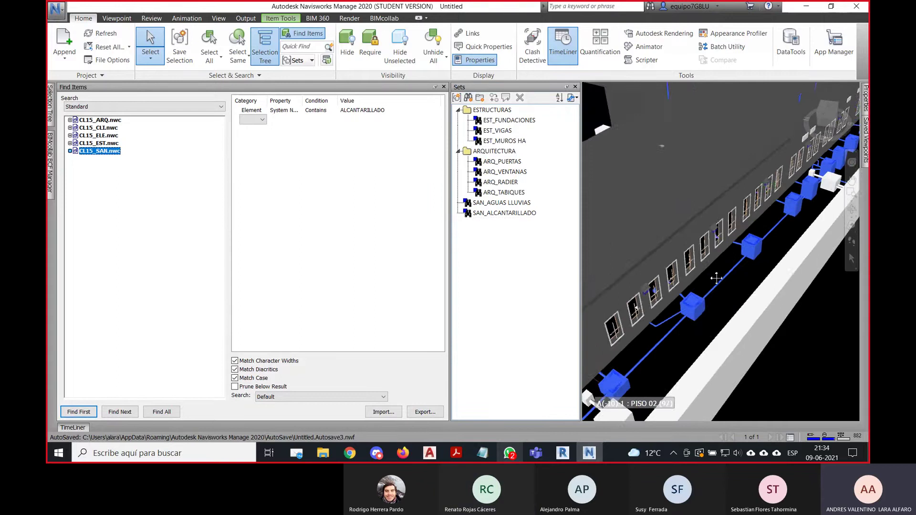
pyautogui.scroll(-3, 778, 258)
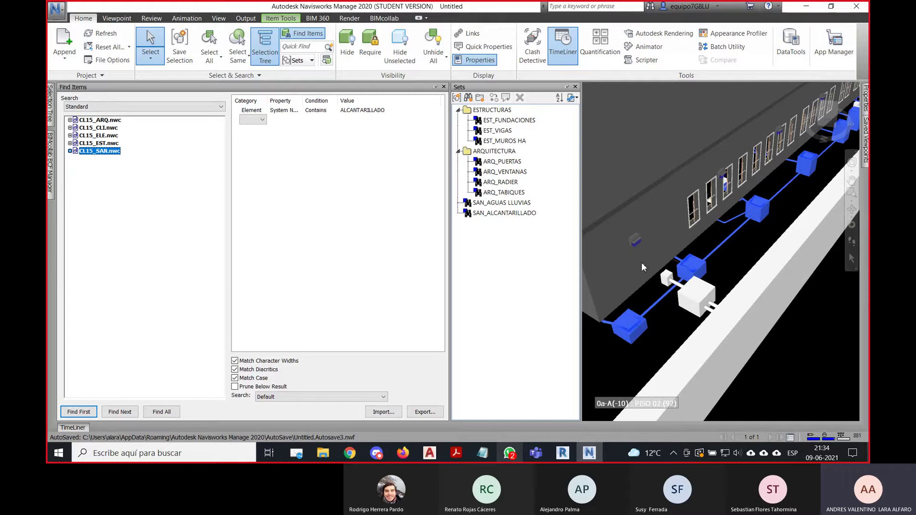
pyautogui.click(517, 449)
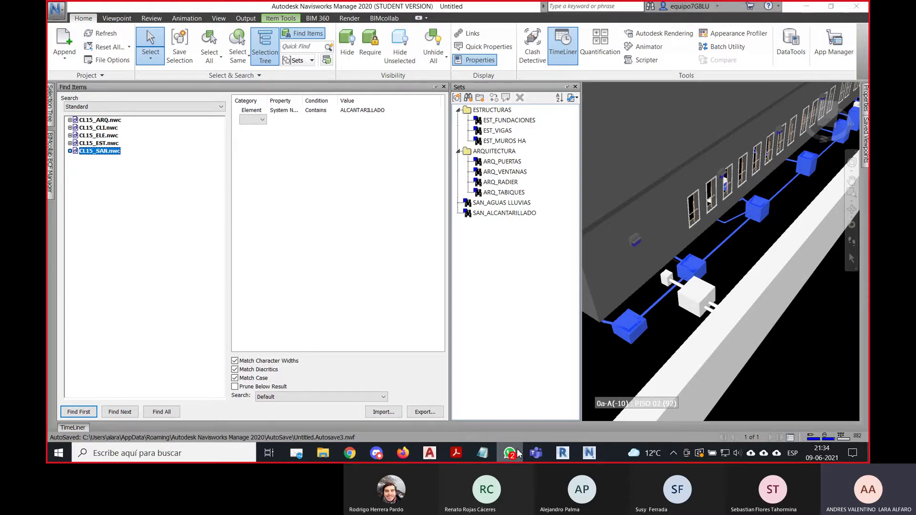
pyautogui.click(518, 452)
pyautogui.moveTo(649, 323); pyautogui.dragTo(714, 333, button='middle')
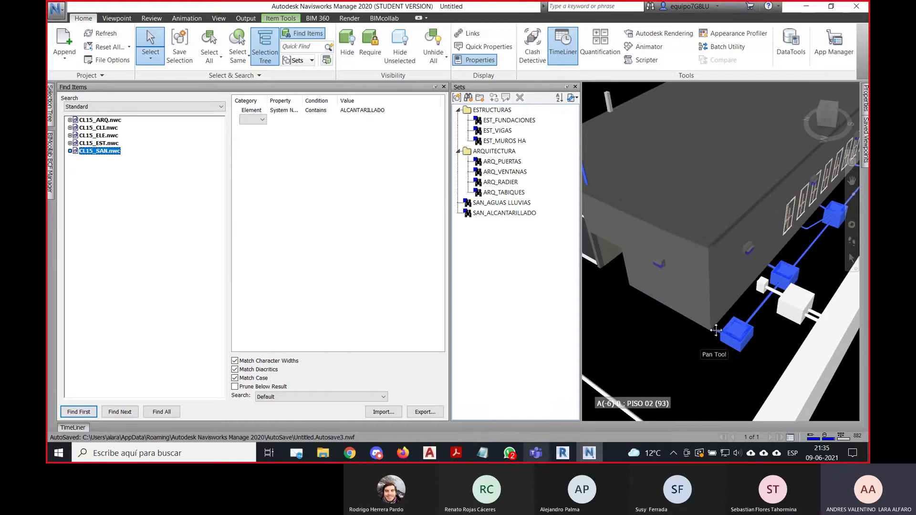
pyautogui.scroll(-2, 714, 340)
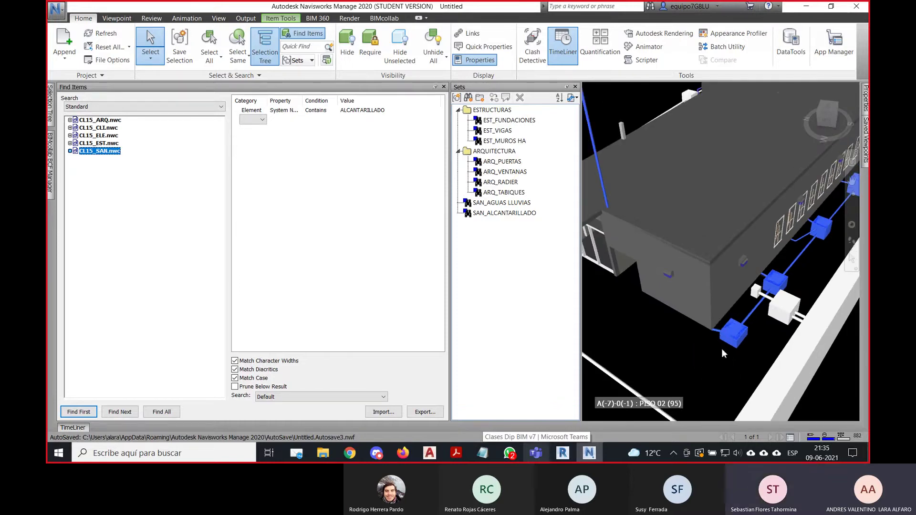
pyautogui.moveTo(724, 351); pyautogui.dragTo(718, 312, button='middle')
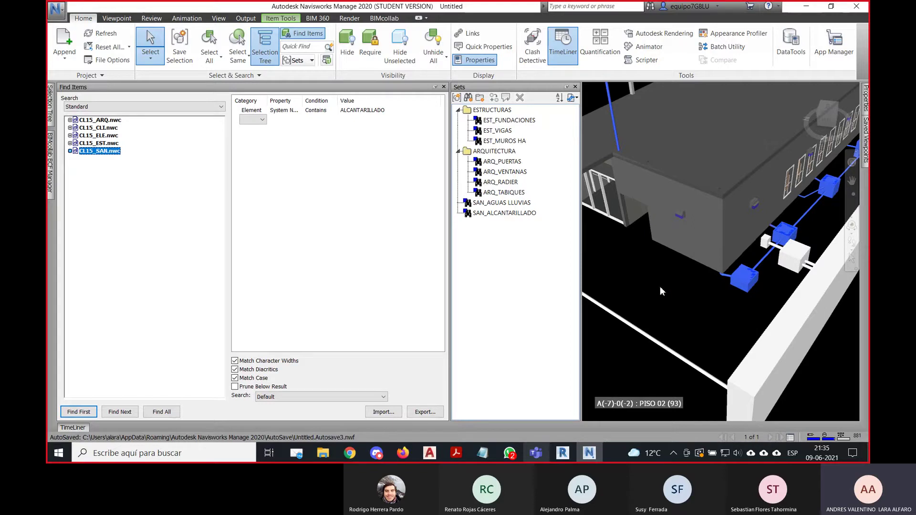
pyautogui.moveTo(661, 290); pyautogui.dragTo(668, 258, button='middle')
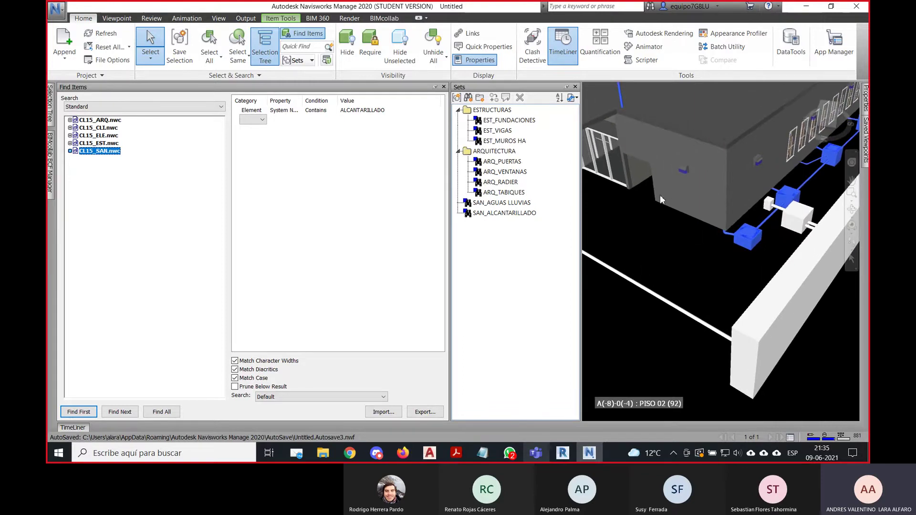
pyautogui.moveTo(752, 249); pyautogui.dragTo(671, 284, button='middle')
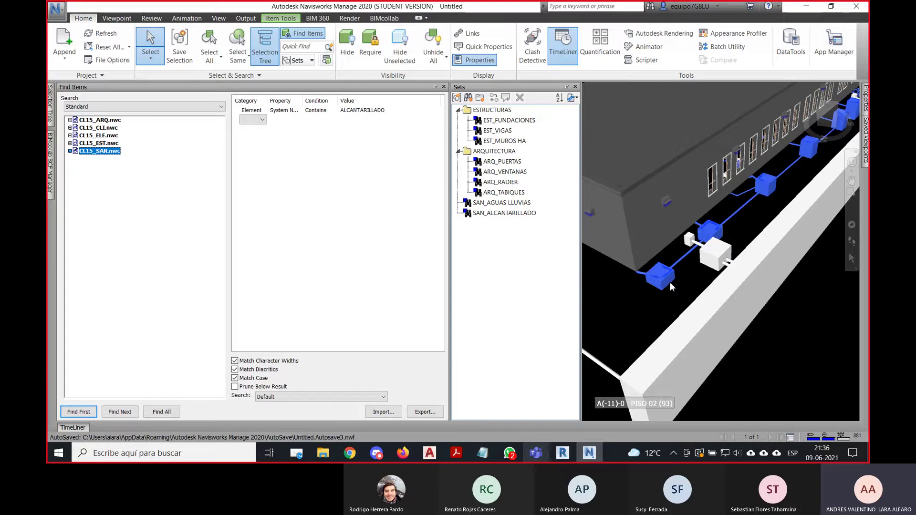
pyautogui.scroll(-3, 700, 273)
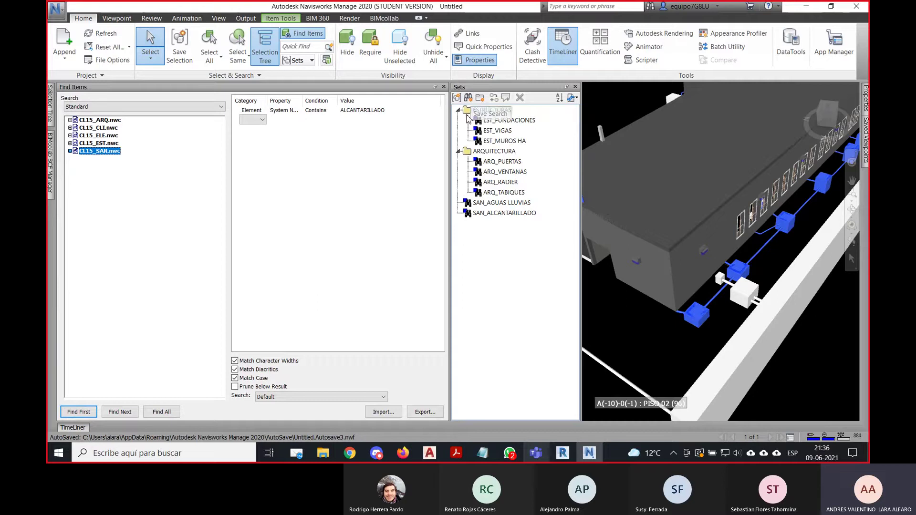
# Try to switch the search condition to the System Type property with the = condition and choose a value from its list.
pyautogui.click(286, 110)
pyautogui.click(297, 110)
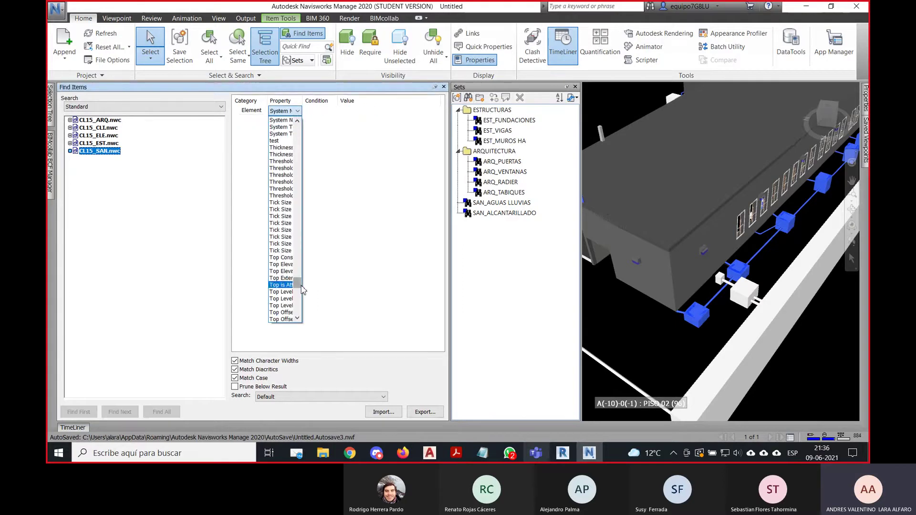
pyautogui.click(279, 128)
pyautogui.click(333, 113)
pyautogui.click(370, 111)
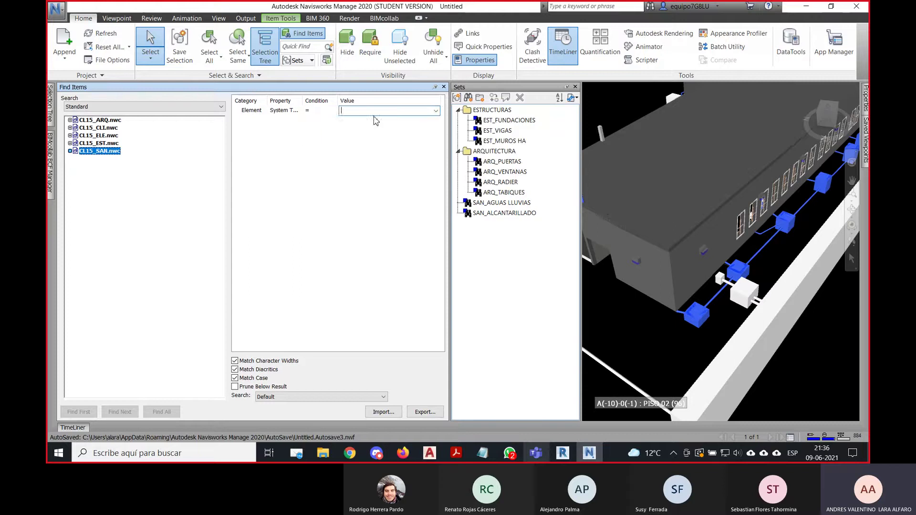
pyautogui.click(435, 111)
pyautogui.click(282, 143)
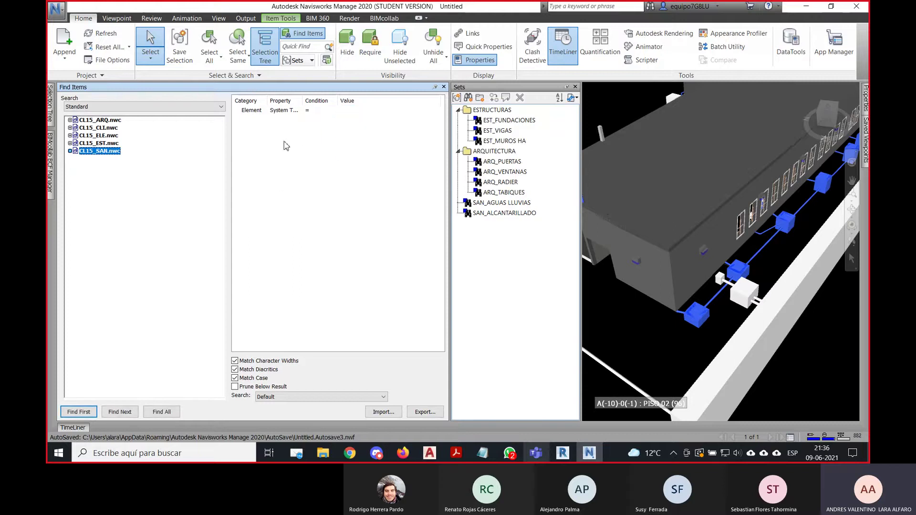
# Delete the remaining search condition so that the item search starts empty.
pyautogui.rightClick(286, 143)
pyautogui.click(349, 250)
pyautogui.click(289, 111)
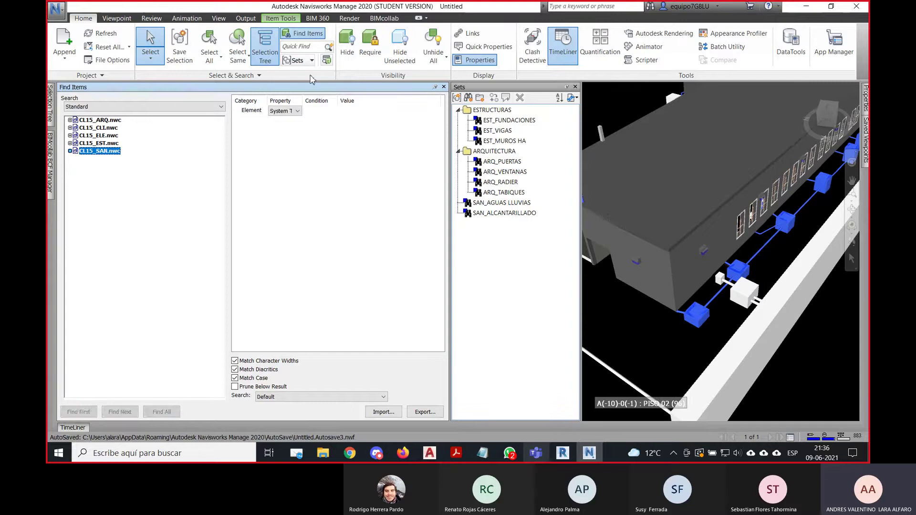
pyautogui.rightClick(288, 171)
pyautogui.click(336, 285)
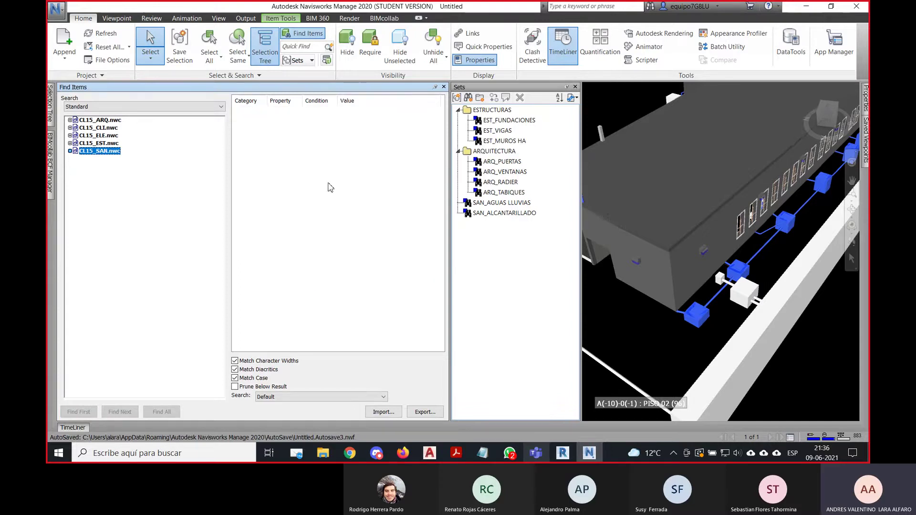
# Save the combined model as a Navisworks file set (.nwf) named CL15_COO in the CLASE 15 folder.
pyautogui.click(55, 12)
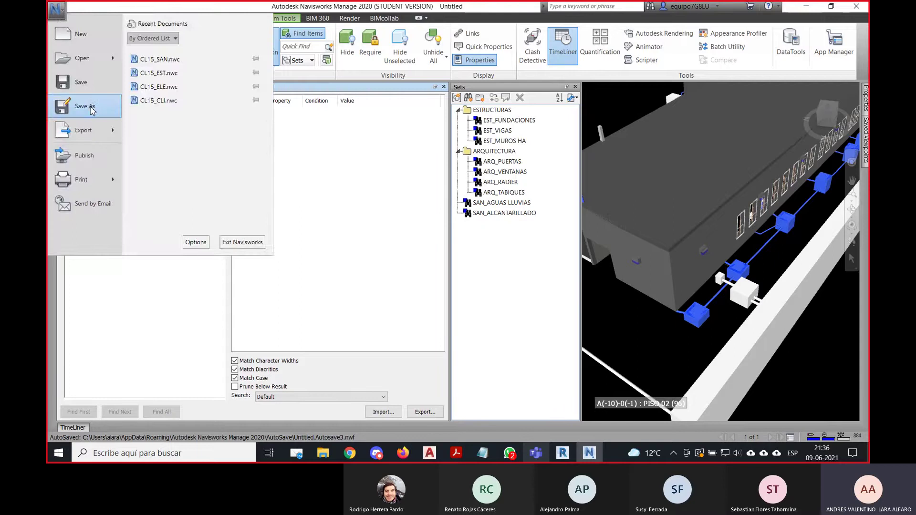
pyautogui.click(60, 105)
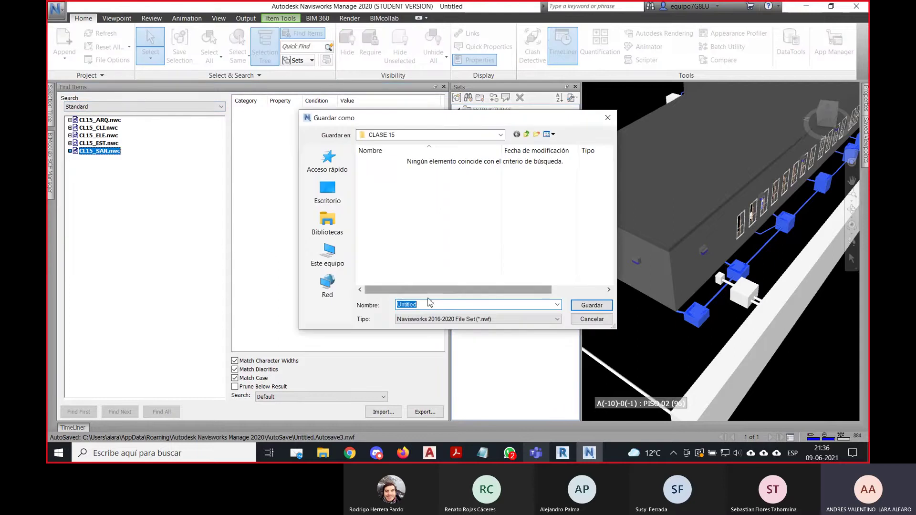
pyautogui.write('CL15_COO')
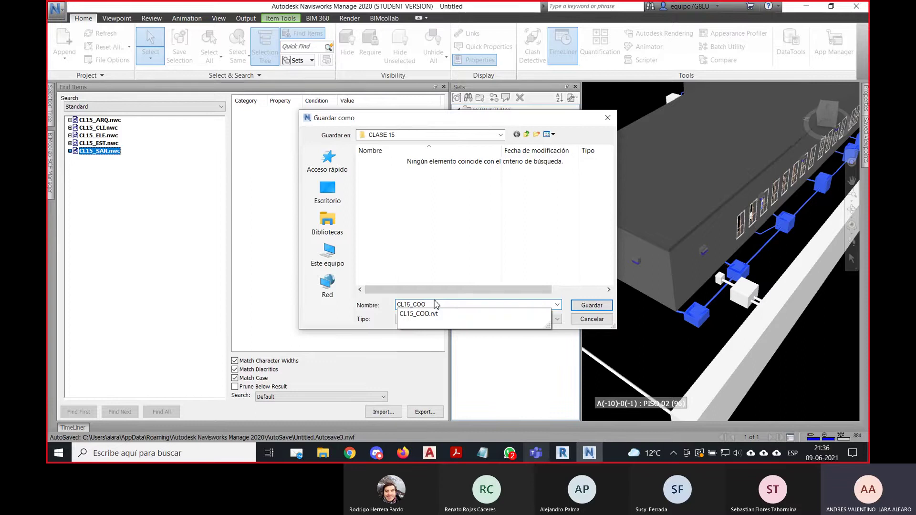
pyautogui.press('Return')
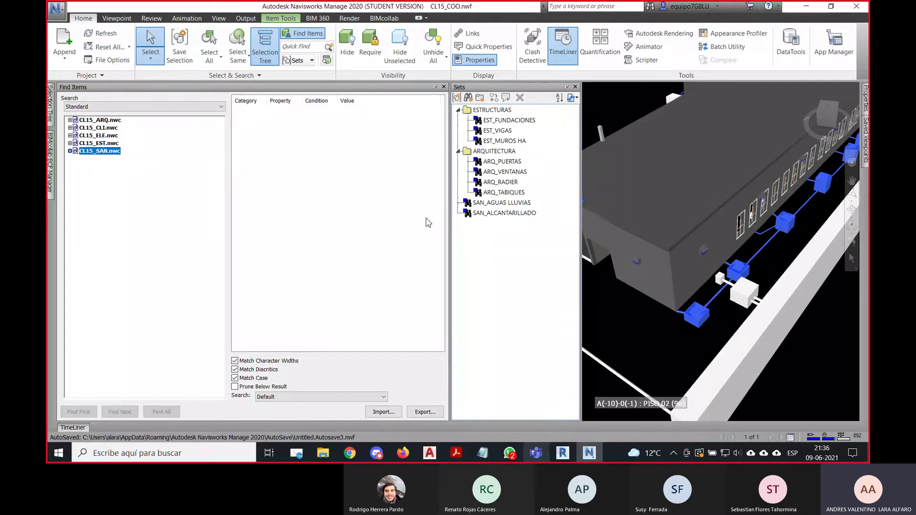
# Start a new search condition with the category Element and the property System Type.
pyautogui.click(251, 110)
pyautogui.click(262, 111)
pyautogui.moveTo(265, 143)
pyautogui.mouseDown()
pyautogui.moveTo(266, 210)
pyautogui.moveTo(266, 155)
pyautogui.mouseUp()
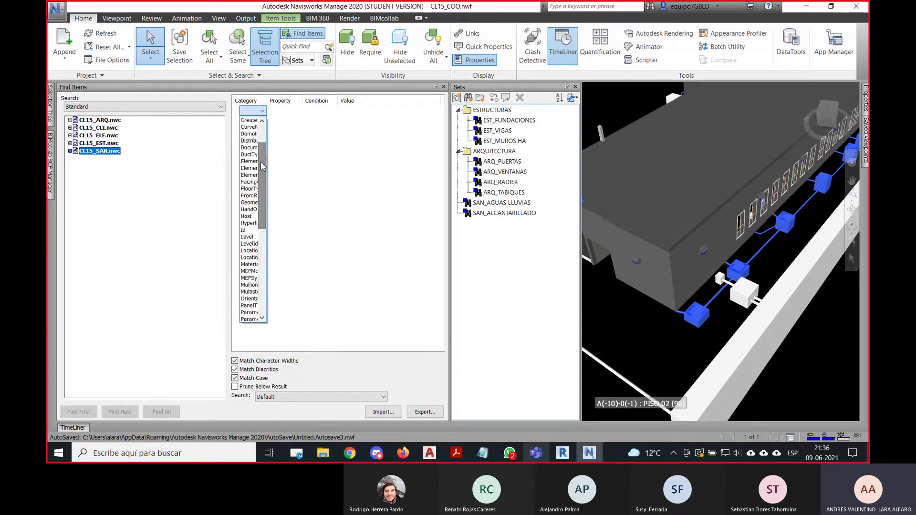
pyautogui.click(251, 155)
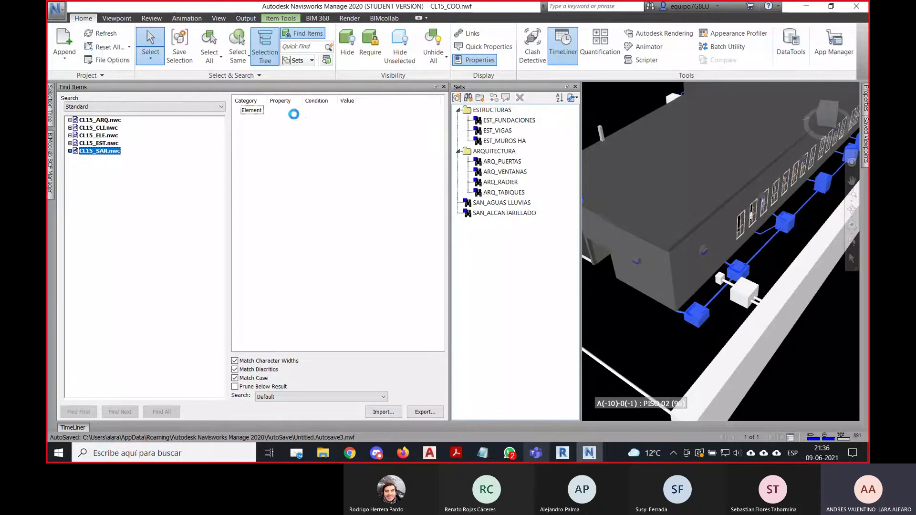
pyautogui.click(286, 110)
pyautogui.click(296, 111)
pyautogui.moveTo(301, 139); pyautogui.dragTo(301, 277)
pyautogui.click(288, 252)
pyautogui.click(320, 111)
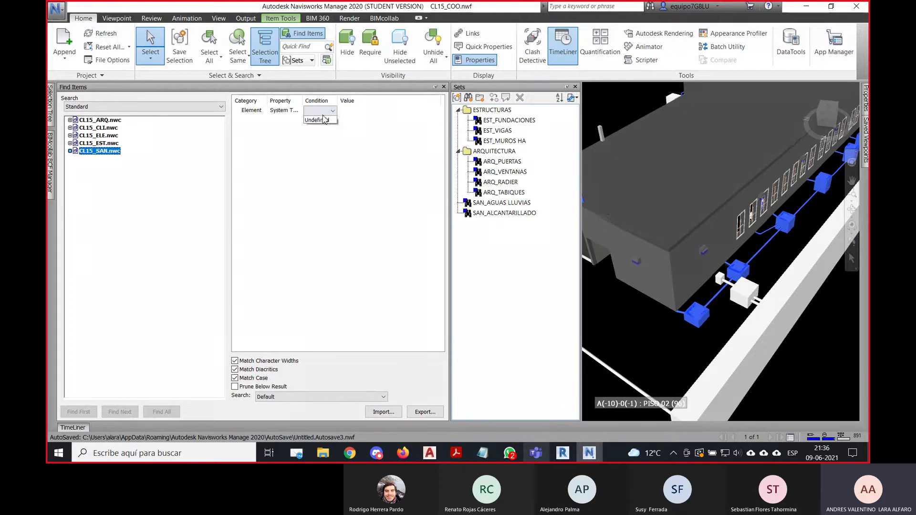
# Find all items in CL15_CLI.nwc whose Element System Type equals the CLI_Inyección mechanical system type.
pyautogui.click(319, 120)
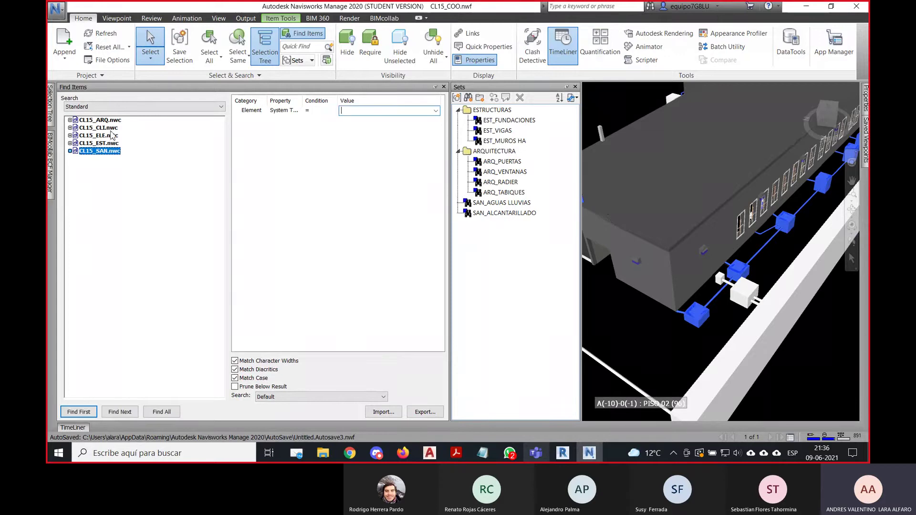
pyautogui.click(99, 128)
pyautogui.click(436, 111)
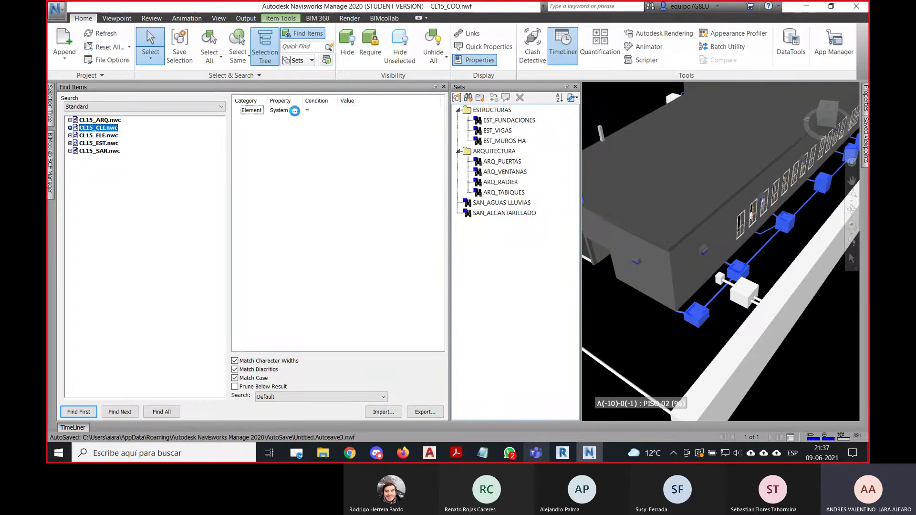
pyautogui.click(291, 111)
pyautogui.click(285, 128)
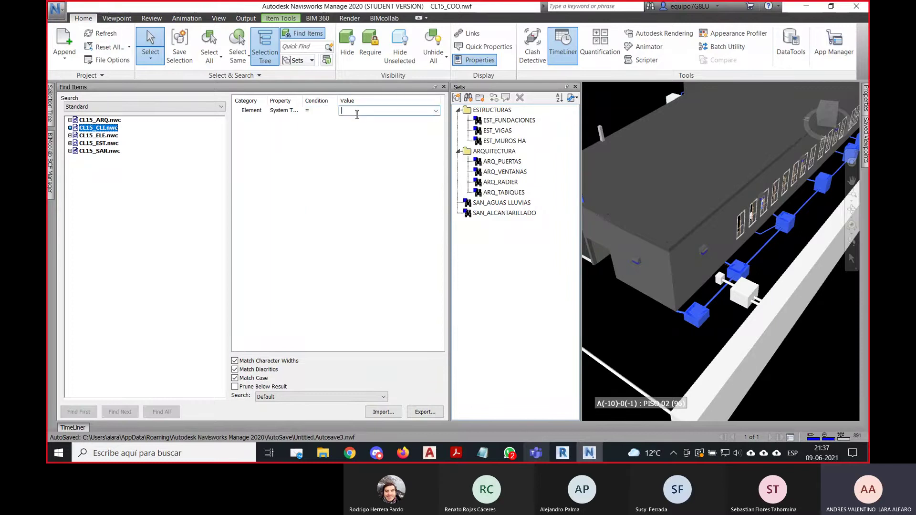
pyautogui.click(435, 112)
pyautogui.click(420, 127)
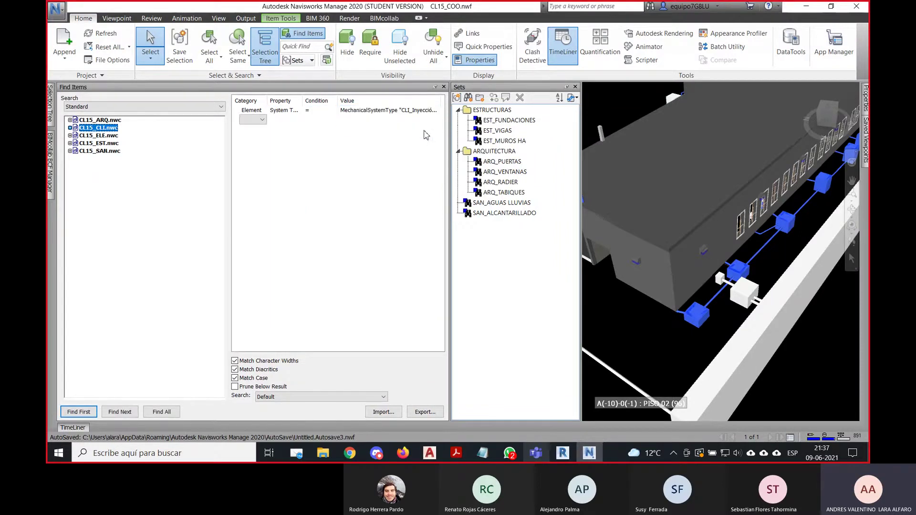
pyautogui.click(162, 413)
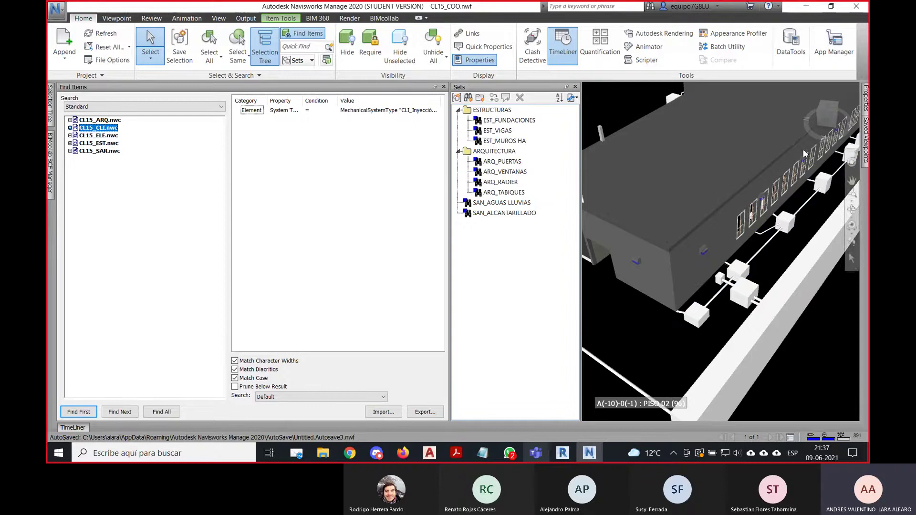
# Save the current search as a search set named CLI_INYECCION.
pyautogui.click(468, 98)
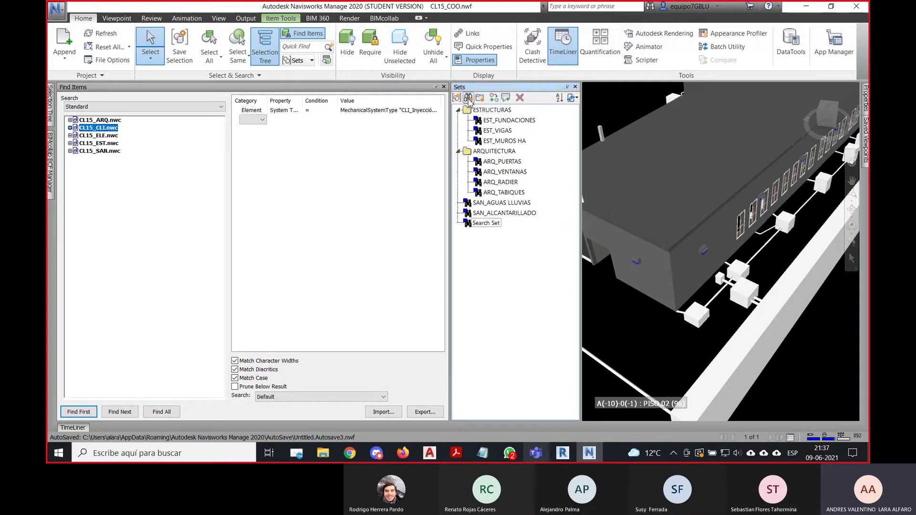
pyautogui.write('CLI_INYECCION')
pyautogui.press('Return')
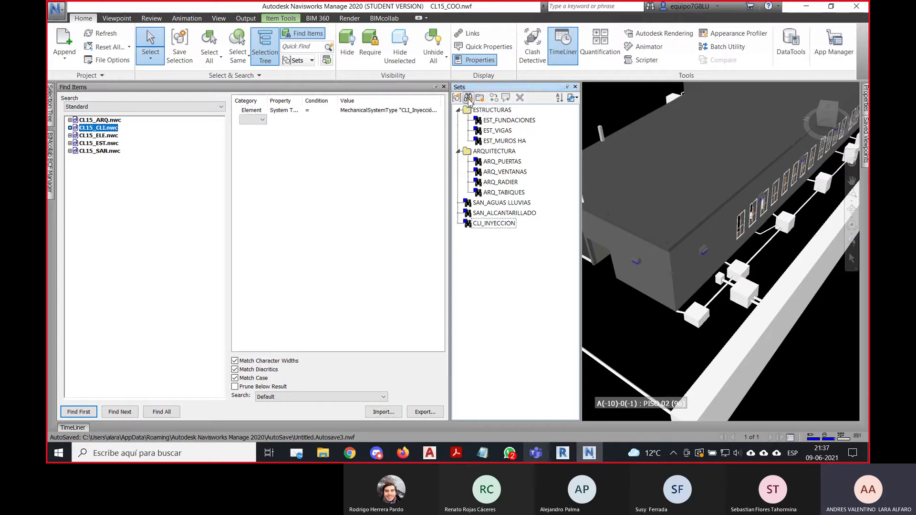
# Change the System Type value to CLI_Extracción and save the search as a search set named CLI_EXTRACCION.
pyautogui.click(382, 110)
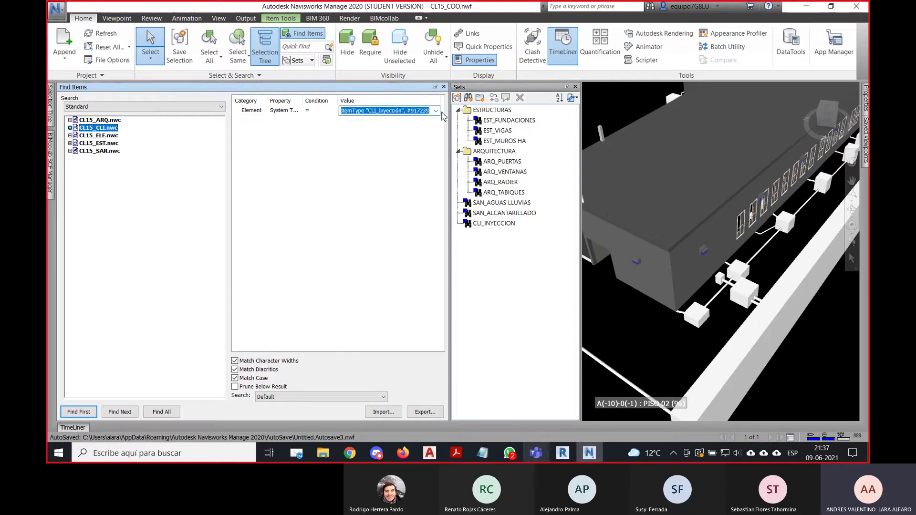
pyautogui.click(435, 111)
pyautogui.click(424, 123)
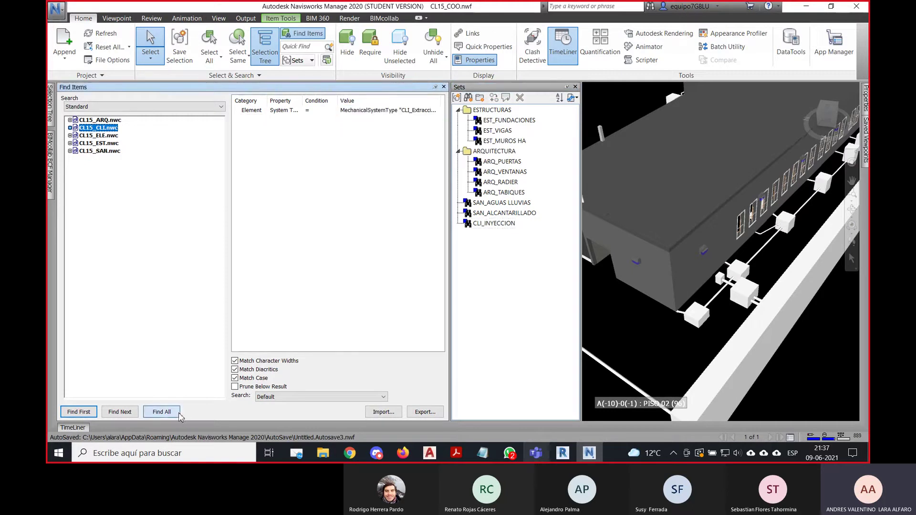
pyautogui.click(468, 98)
pyautogui.click(469, 97)
pyautogui.write('CLI_EXTRACCION')
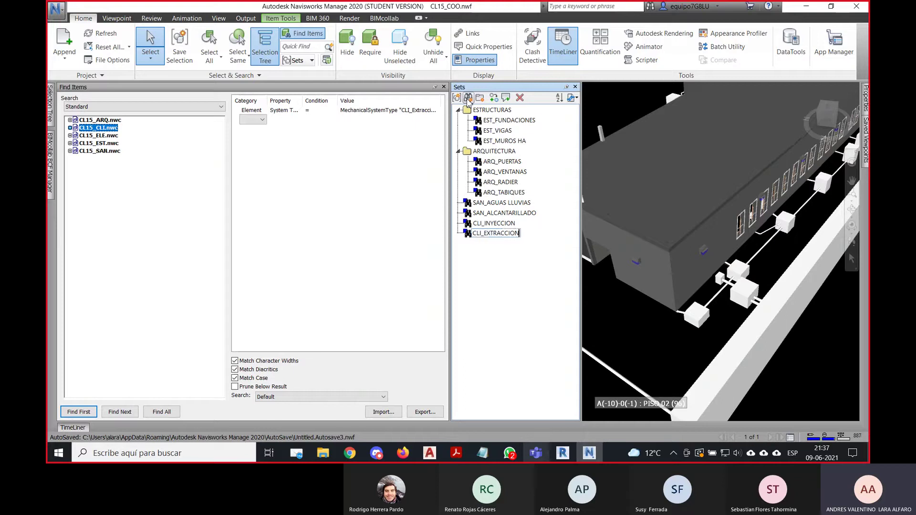
pyautogui.press('Return')
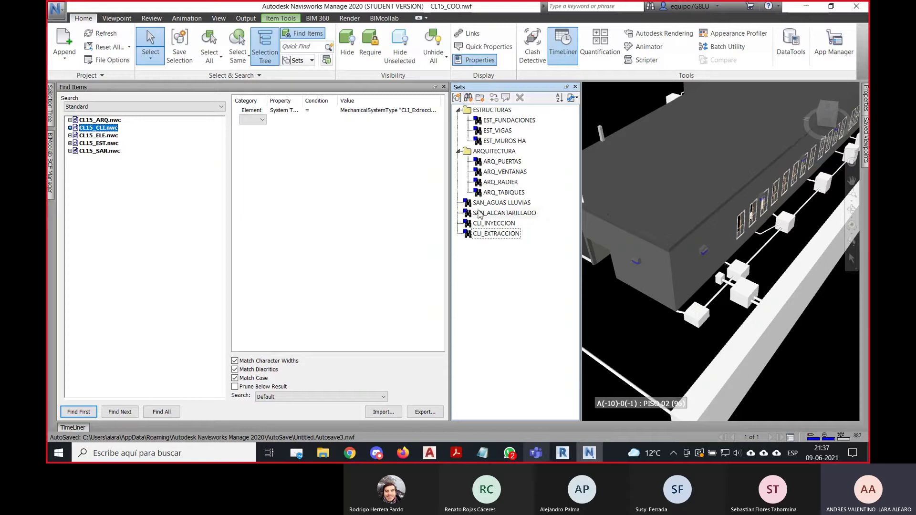
# Create a new sets folder named SANITARIO.
pyautogui.click(480, 98)
pyautogui.write('SAN')
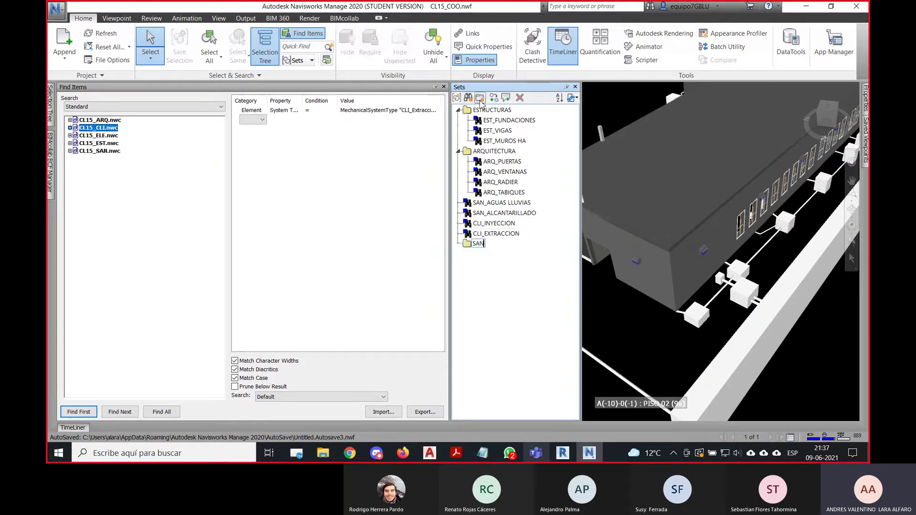
pyautogui.write('ITARIO')
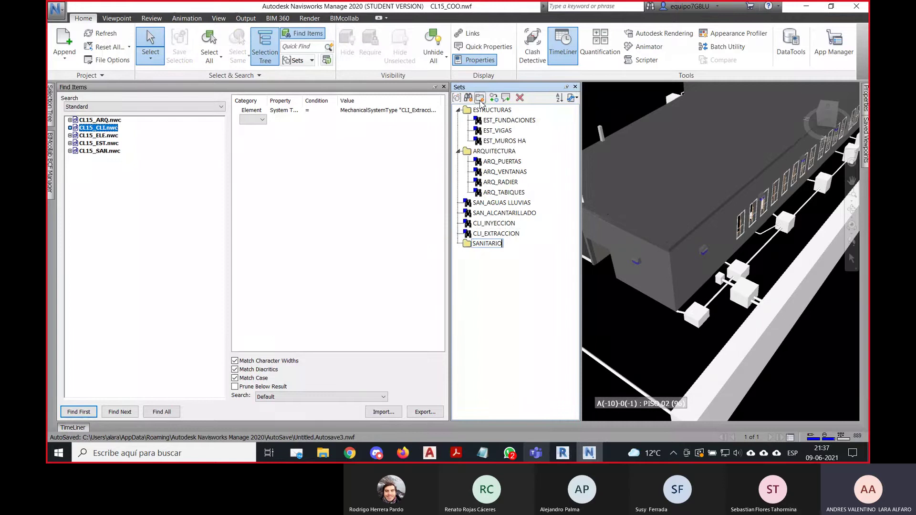
# Move the SAN_AGUAS LLUVIAS and SAN_ALCANTARILLADO search sets into the SANITARIO folder.
pyautogui.click(500, 202)
pyautogui.keyDown('ctrl'); pyautogui.click(512, 213); pyautogui.keyUp('ctrl')
pyautogui.moveTo(491, 213); pyautogui.dragTo(491, 248)
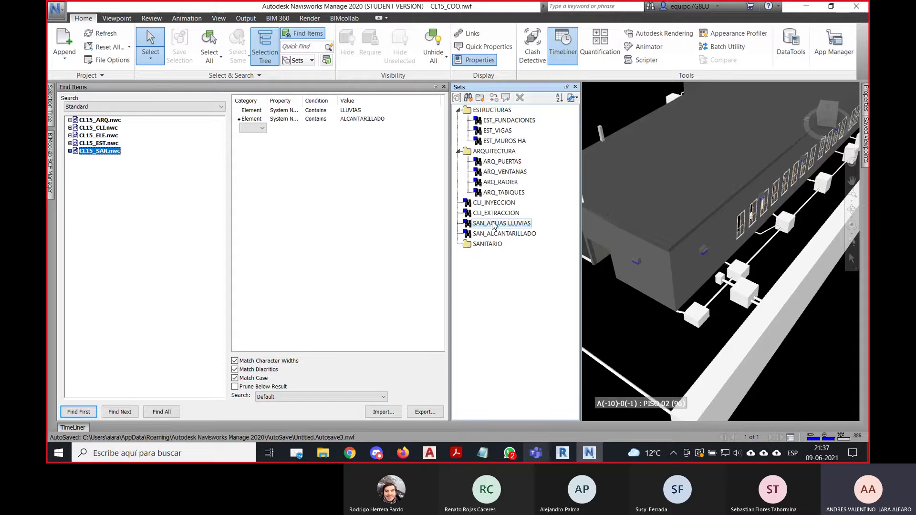
pyautogui.click(494, 224)
pyautogui.keyDown('ctrl'); pyautogui.click(504, 234); pyautogui.keyUp('ctrl')
pyautogui.moveTo(505, 233); pyautogui.dragTo(487, 244)
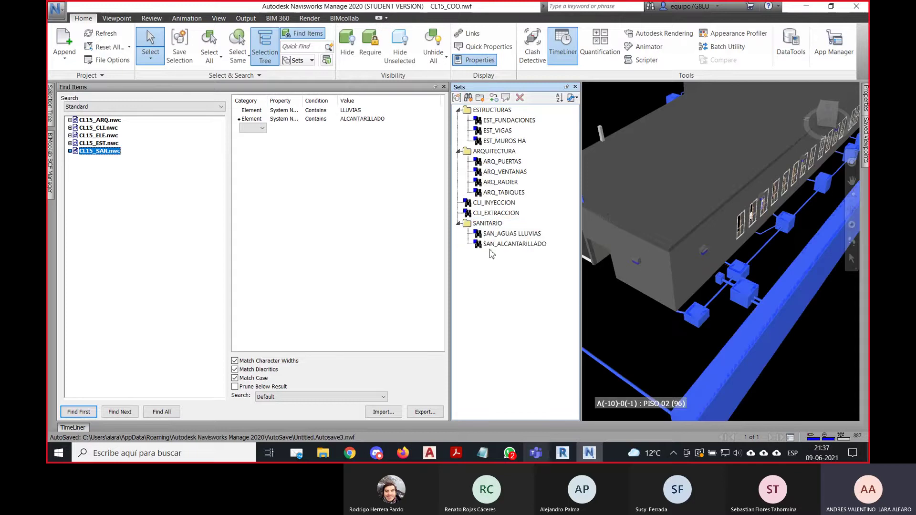
pyautogui.click(494, 202)
pyautogui.click(468, 97)
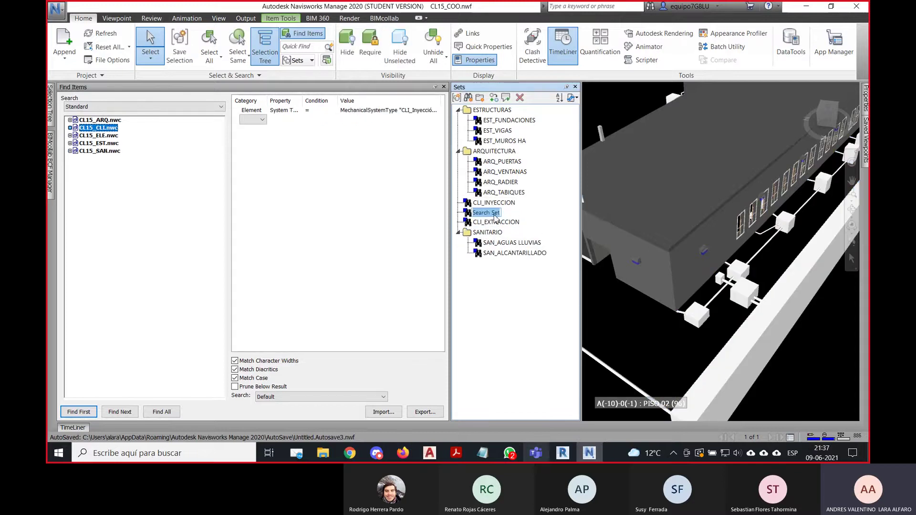
pyautogui.press('Return')
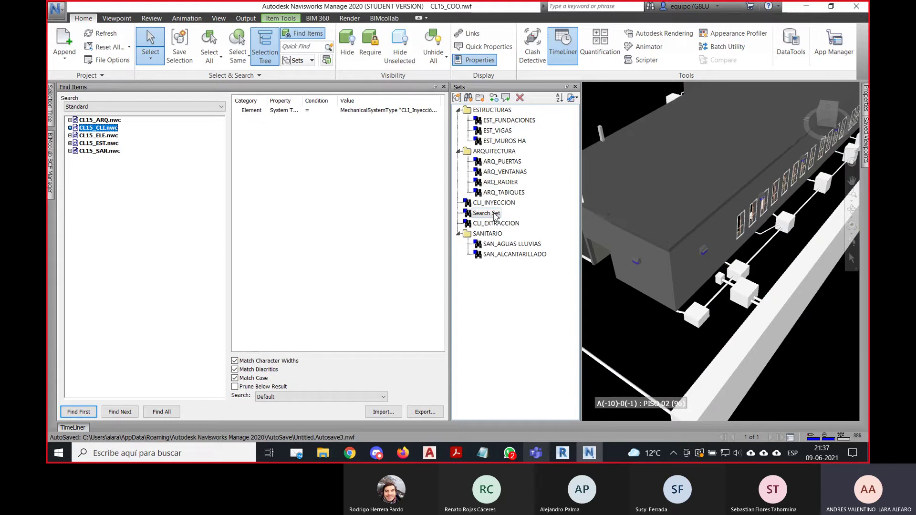
pyautogui.click(519, 97)
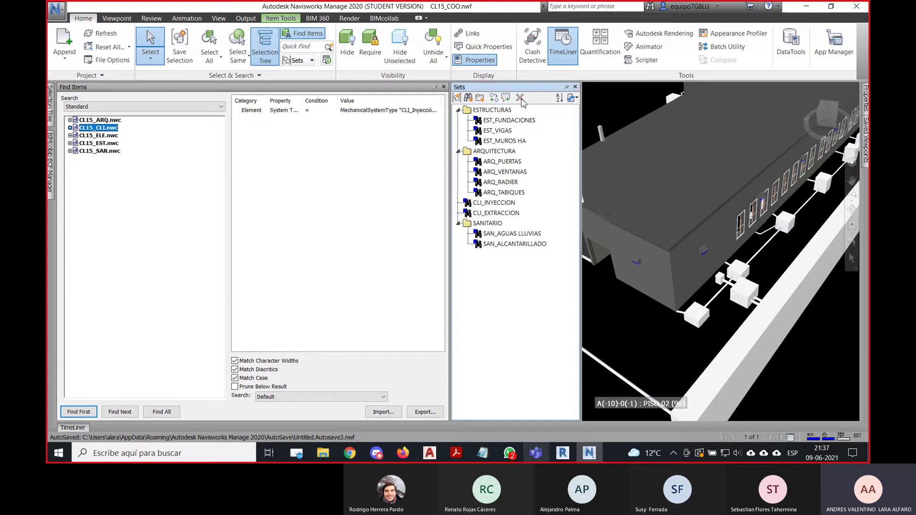
# Create a new sets folder named CLIMATIZACIÓN.
pyautogui.click(480, 97)
pyautogui.write('CLIMATIZACIÓN')
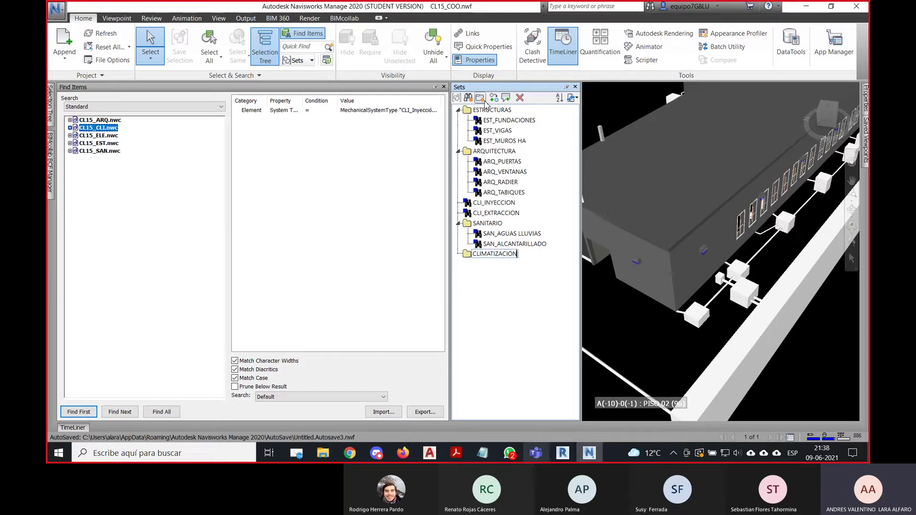
pyautogui.press('Return')
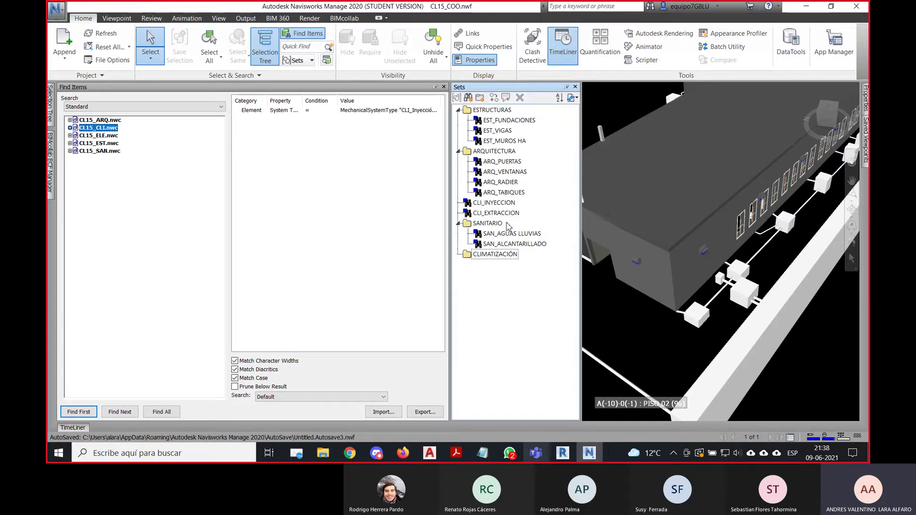
# Move the CLI_INYECCION and CLI_EXTRACCION search sets into the CLIMATIZACIÓN folder.
pyautogui.click(494, 202)
pyautogui.keyDown('ctrl'); pyautogui.click(495, 213); pyautogui.keyUp('ctrl')
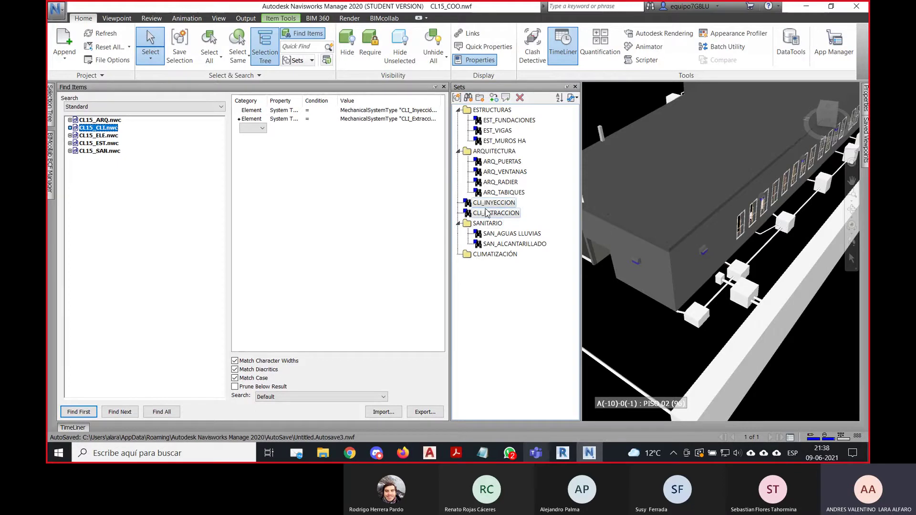
pyautogui.moveTo(487, 213); pyautogui.dragTo(498, 255)
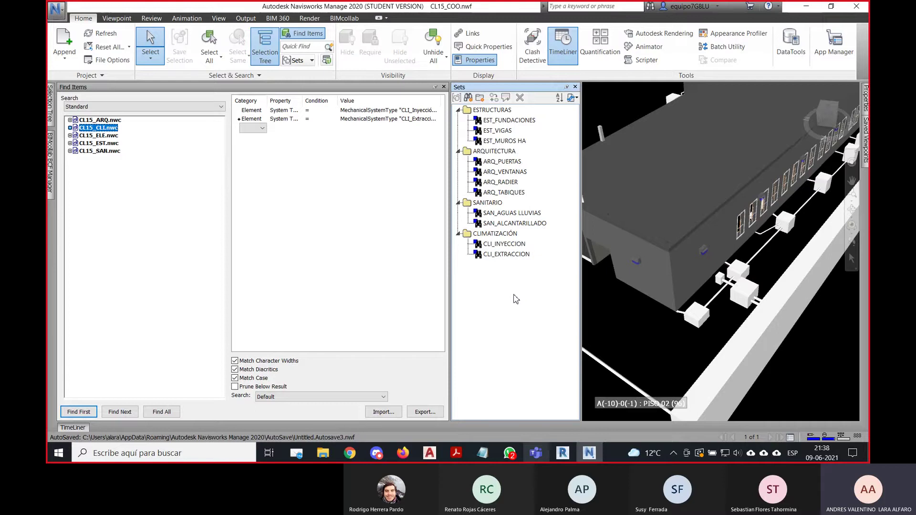
# Clear all existing conditions from the item search.
pyautogui.click(342, 154)
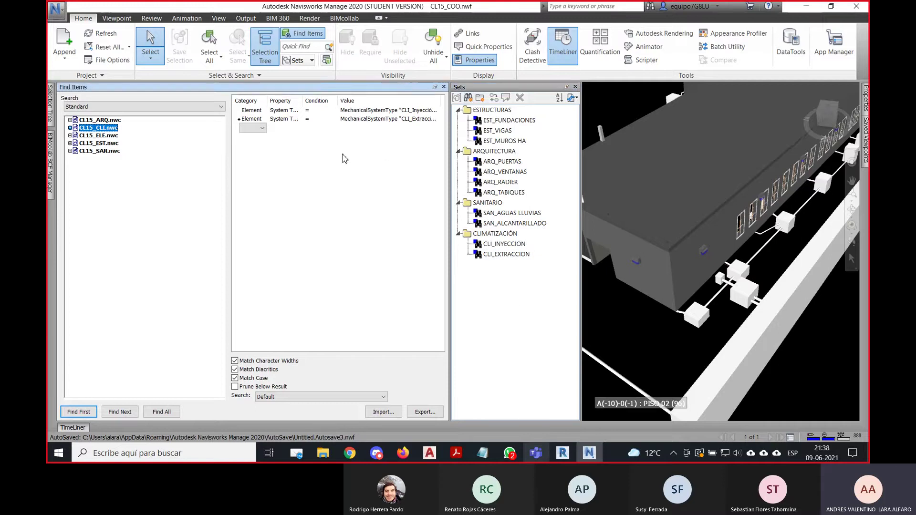
pyautogui.rightClick(342, 154)
pyautogui.click(377, 261)
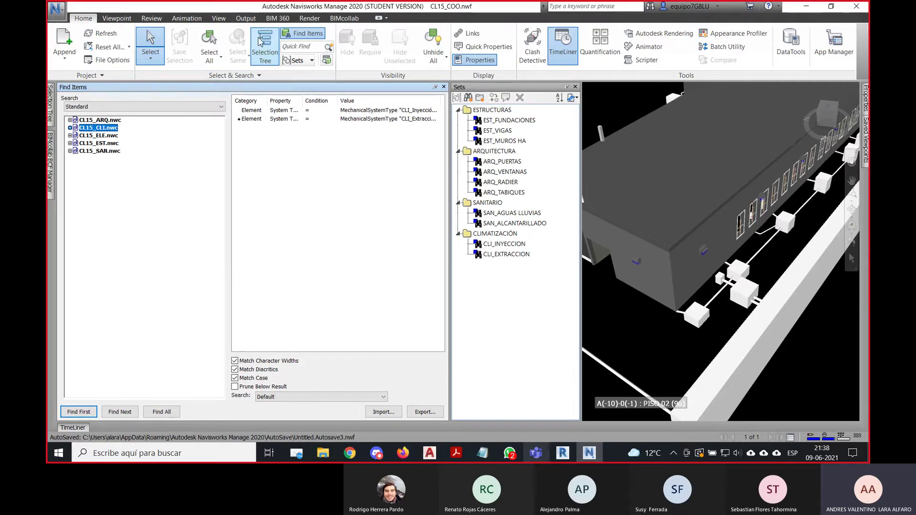
pyautogui.click(500, 181)
pyautogui.rightClick(267, 149)
pyautogui.click(321, 267)
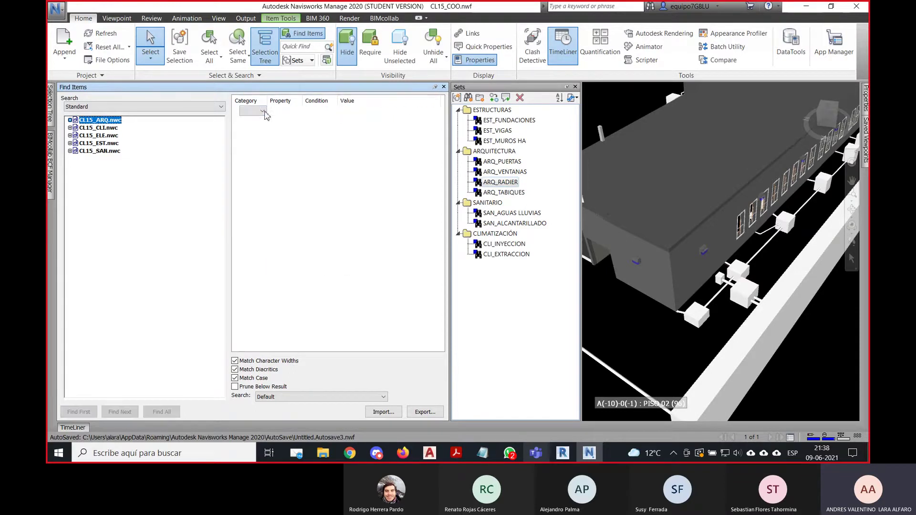
# Limit the search to CL15_ELE.nwc and start a condition on the Element category's Category property.
pyautogui.click(253, 110)
pyautogui.click(153, 155)
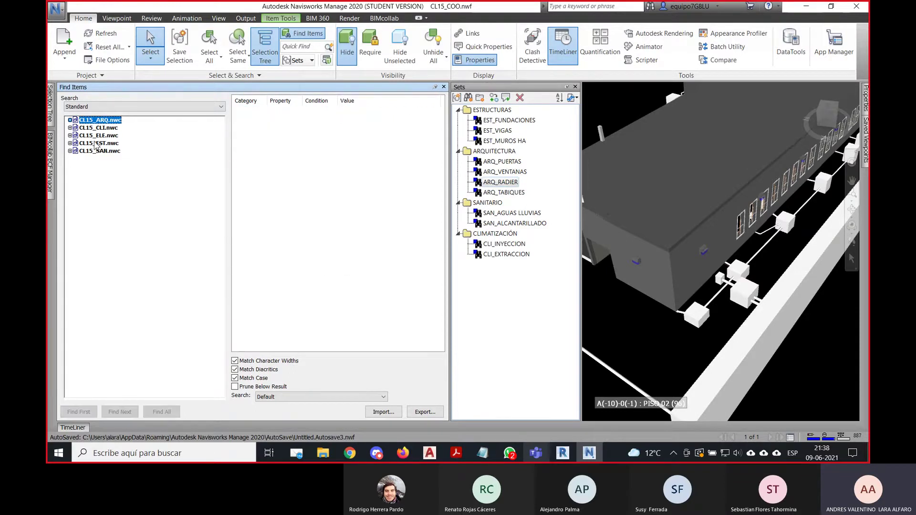
pyautogui.click(99, 135)
pyautogui.click(262, 111)
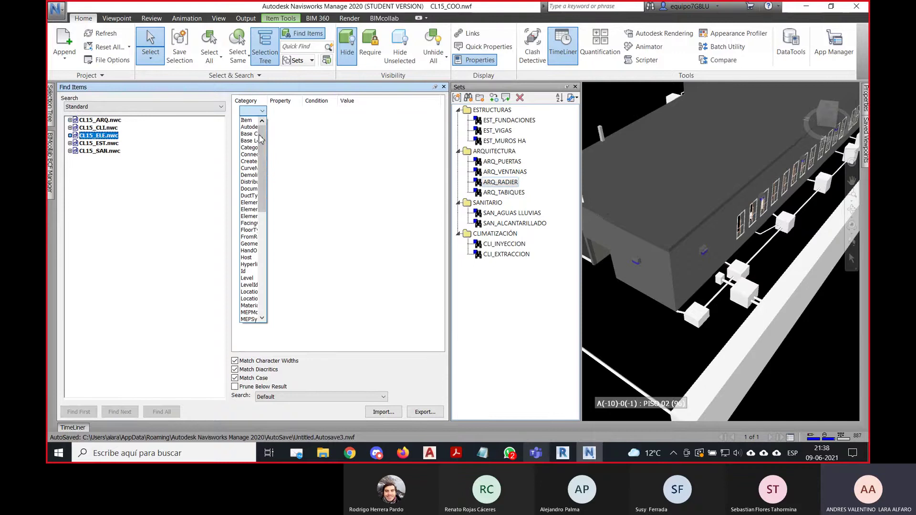
pyautogui.click(305, 132)
pyautogui.click(298, 111)
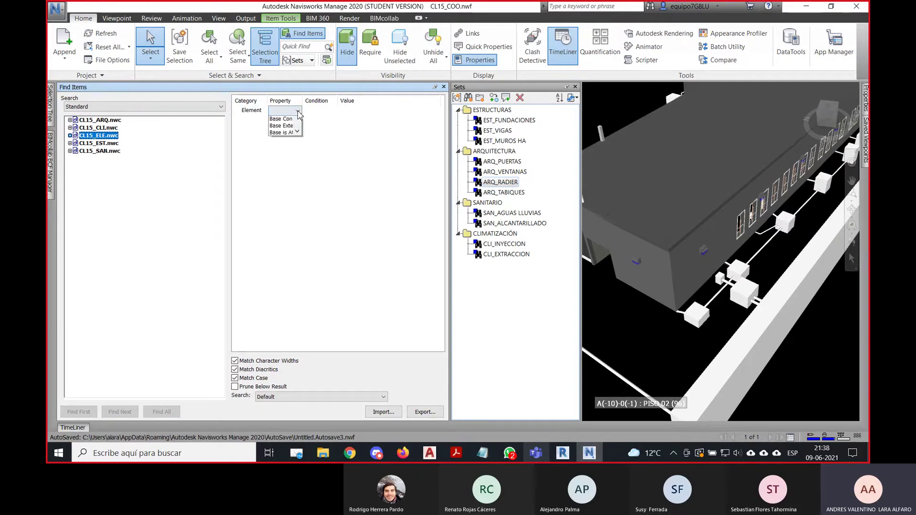
pyautogui.moveTo(297, 129); pyautogui.dragTo(297, 152)
pyautogui.scroll(7, 288, 217)
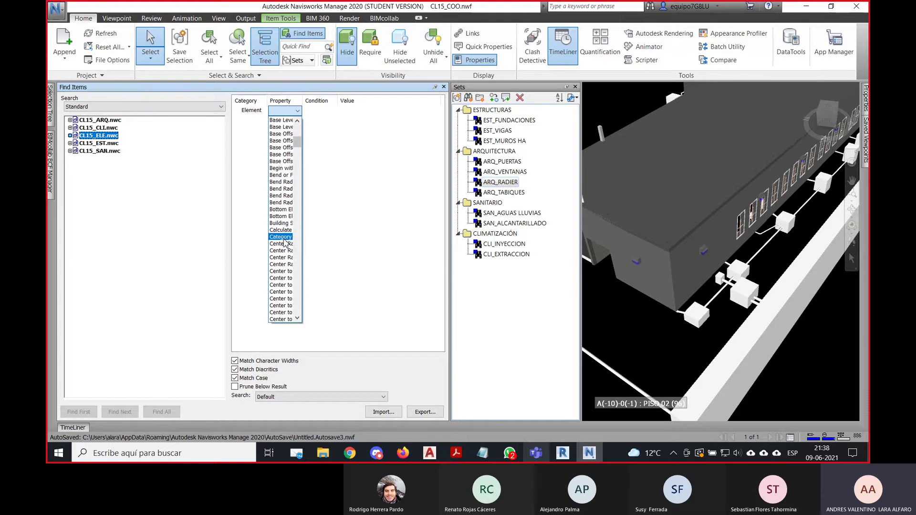
pyautogui.click(285, 237)
# Set the condition to equal Lighting Devices and find all matching items.
pyautogui.click(319, 111)
pyautogui.click(315, 118)
pyautogui.click(430, 112)
pyautogui.click(435, 111)
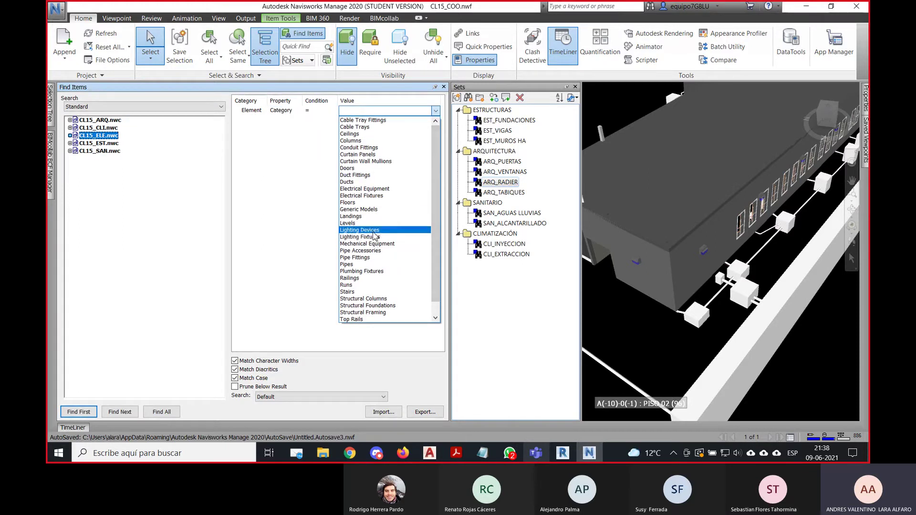
pyautogui.click(370, 230)
pyautogui.click(172, 412)
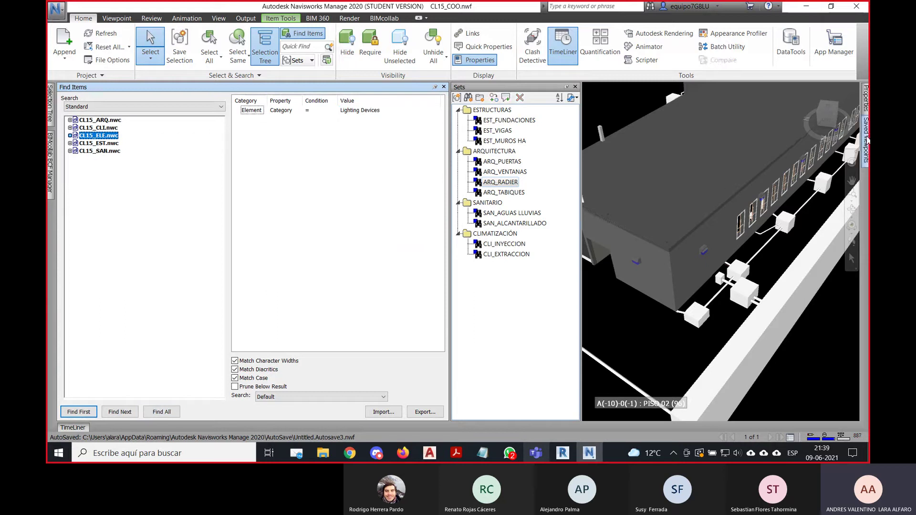
# Check the properties of the found items and save the search as a search set named ELE_INTERRUPTORES.
pyautogui.click(865, 103)
pyautogui.click(468, 98)
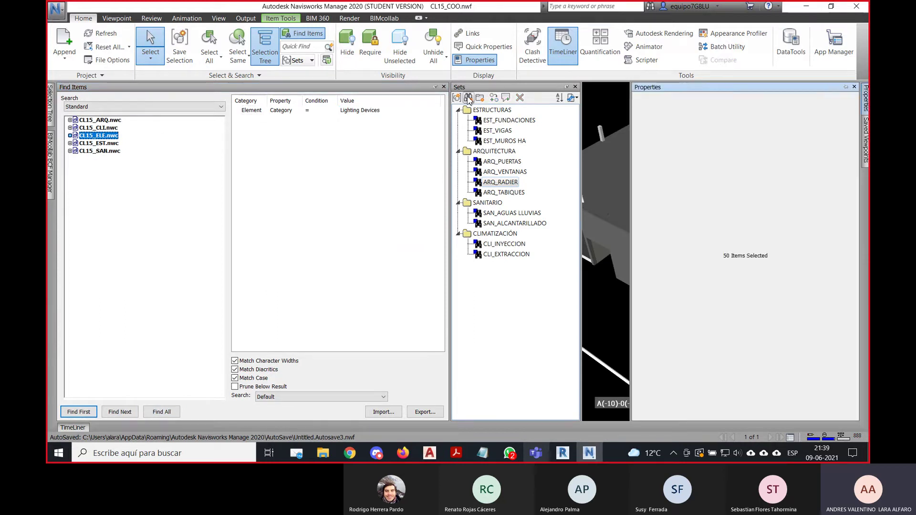
pyautogui.write('ELE')
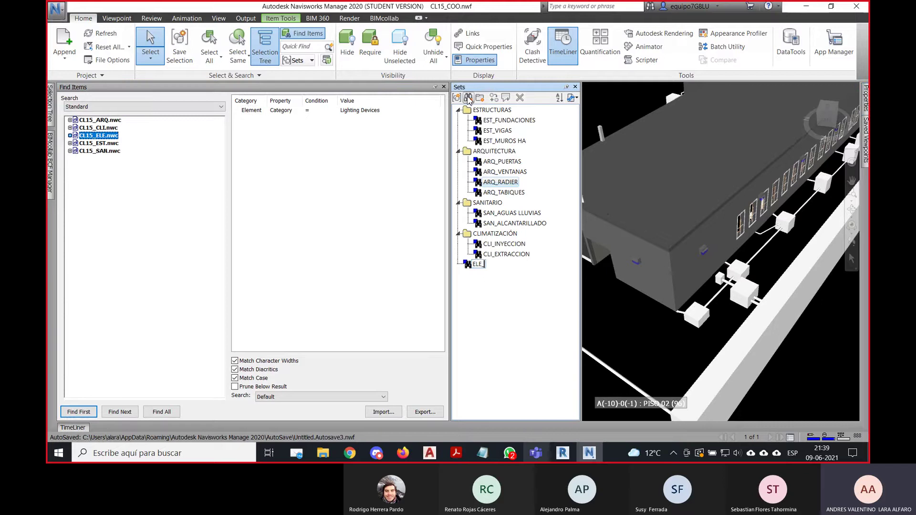
pyautogui.write('_INTERRUPTORES')
pyautogui.press('Return')
# Change the Category condition's value to Lighting Fixtures.
pyautogui.click(408, 119)
pyautogui.click(405, 110)
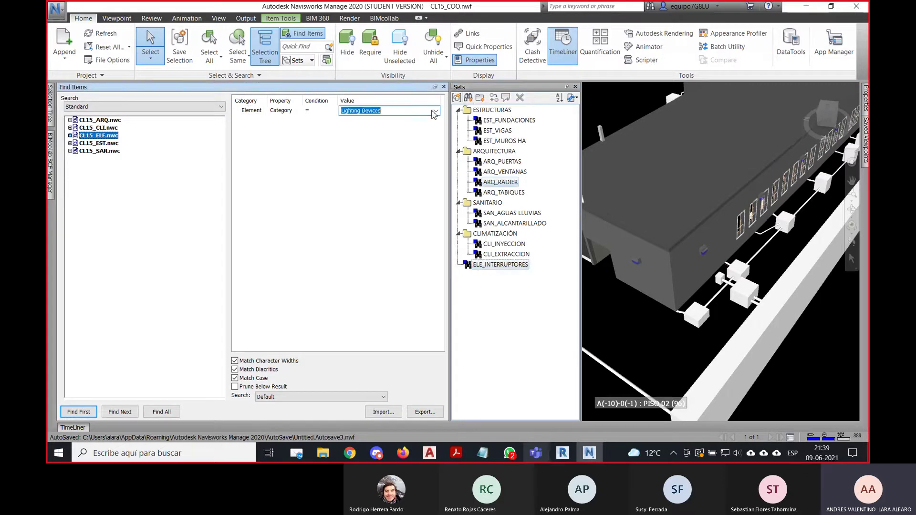
pyautogui.click(436, 111)
pyautogui.click(364, 223)
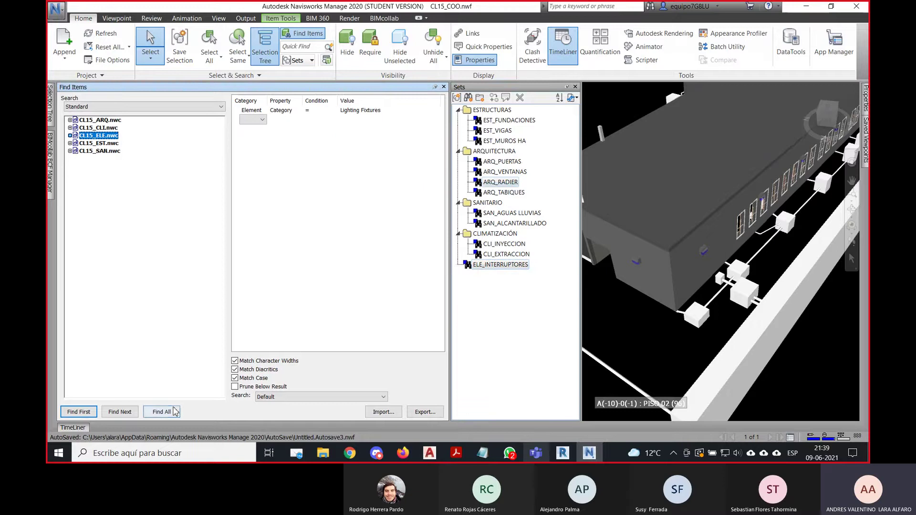
# Find all Lighting Fixtures items and save the search as a search set named ELE_LUMINARIAS.
pyautogui.click(162, 412)
pyautogui.click(468, 98)
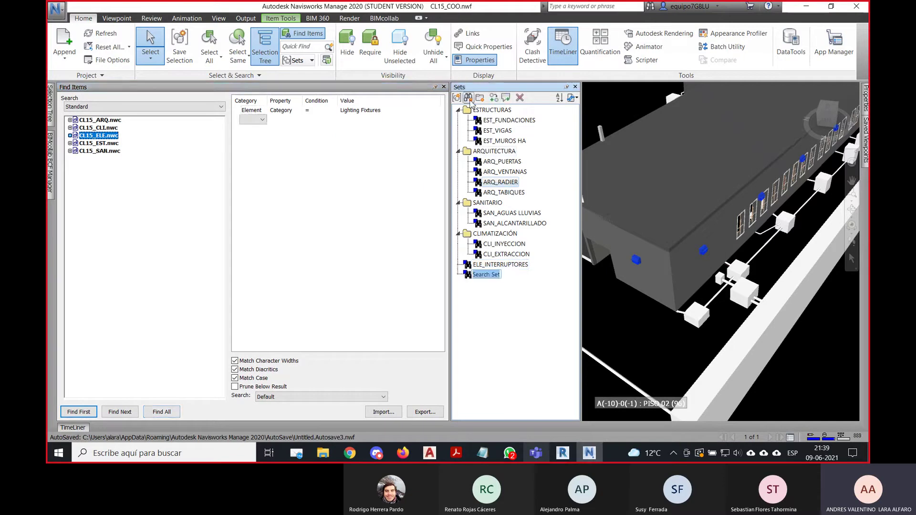
pyautogui.write('ELE_LUMINARIAS')
pyautogui.press('Return')
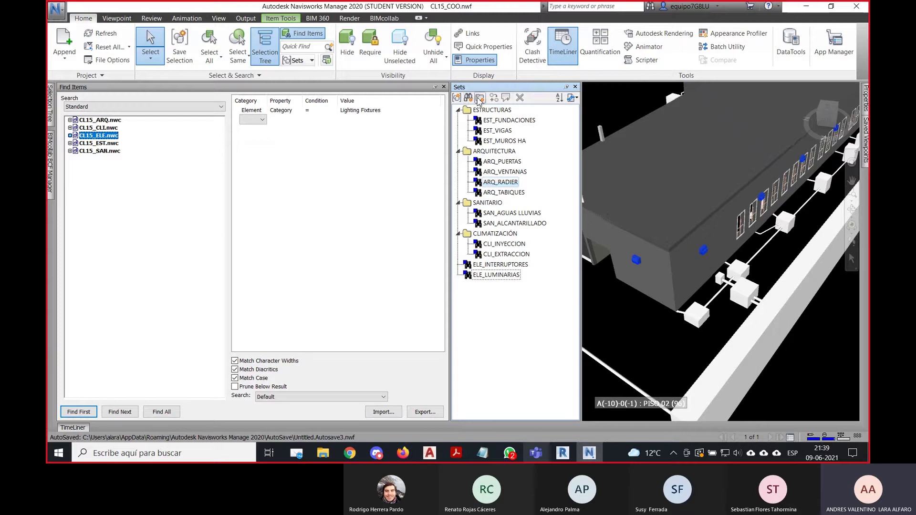
# Create a folder named ELECTRICIDAD and move the ELE_INTERRUPTORES and ELE_LUMINARIAS search sets into it.
pyautogui.click(479, 97)
pyautogui.write('ELE')
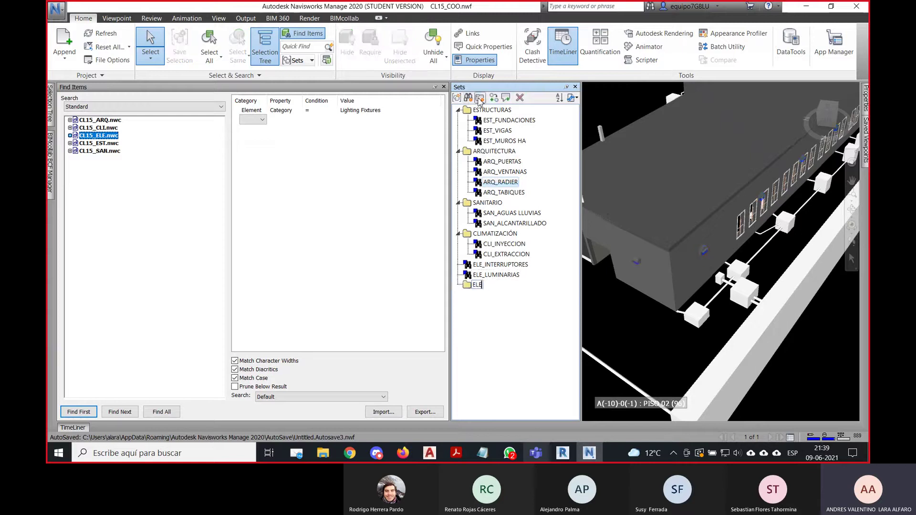
pyautogui.write('CTRICIDAD')
pyautogui.press('Return')
pyautogui.click(505, 266)
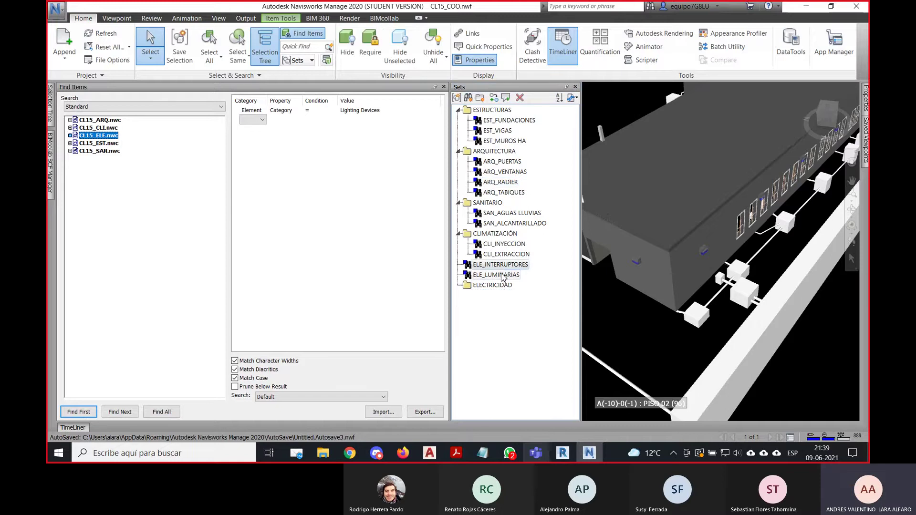
pyautogui.keyDown('ctrl'); pyautogui.click(501, 275); pyautogui.keyUp('ctrl')
pyautogui.moveTo(501, 277)
pyautogui.mouseDown()
pyautogui.moveTo(499, 295)
pyautogui.moveTo(496, 285)
pyautogui.mouseUp()
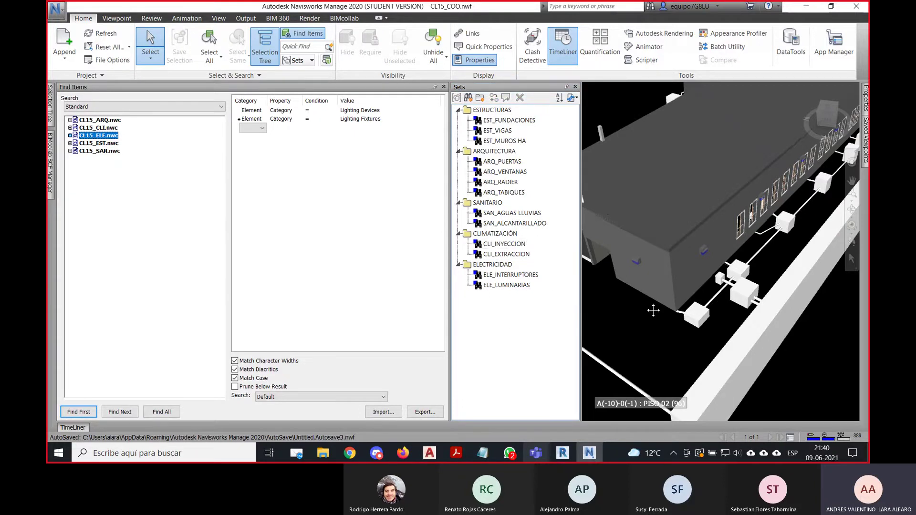
# Collapse the Find Items window, then open Clash Detective, dock it and widen it until its test controls fit.
pyautogui.moveTo(653, 310); pyautogui.dragTo(690, 275, button='middle')
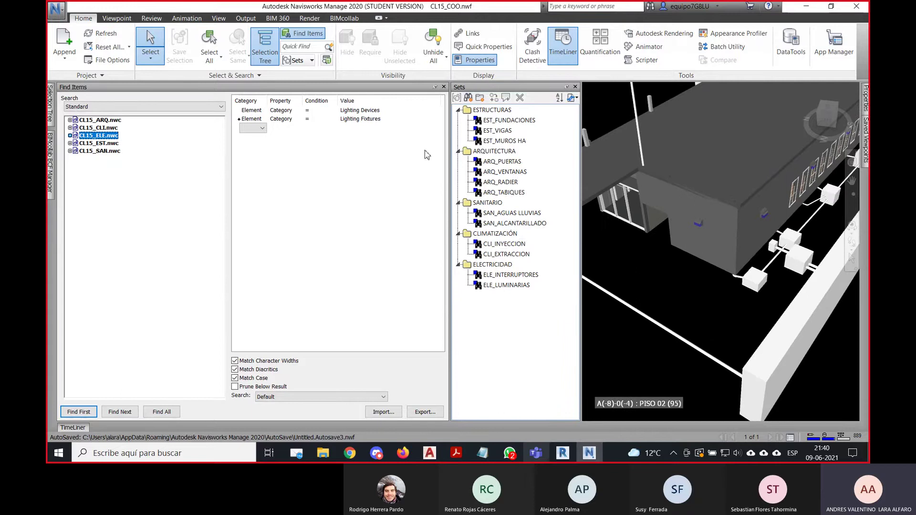
pyautogui.click(435, 87)
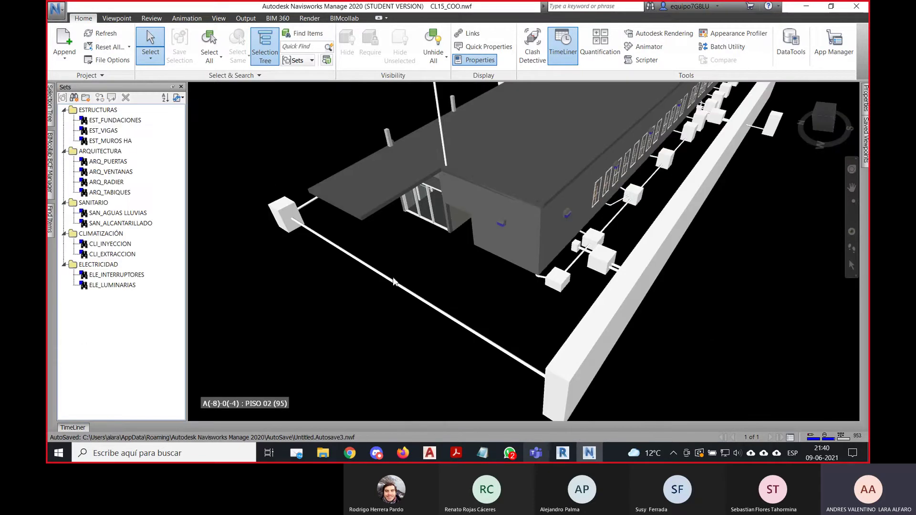
pyautogui.moveTo(396, 281); pyautogui.dragTo(431, 305, button='middle')
pyautogui.scroll(-1, 330, 166)
pyautogui.scroll(-1, 329, 167)
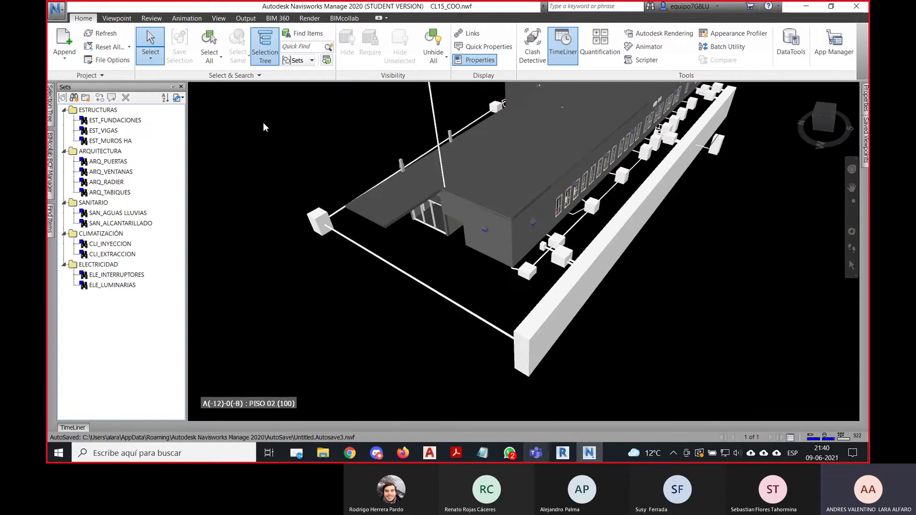
pyautogui.click(535, 60)
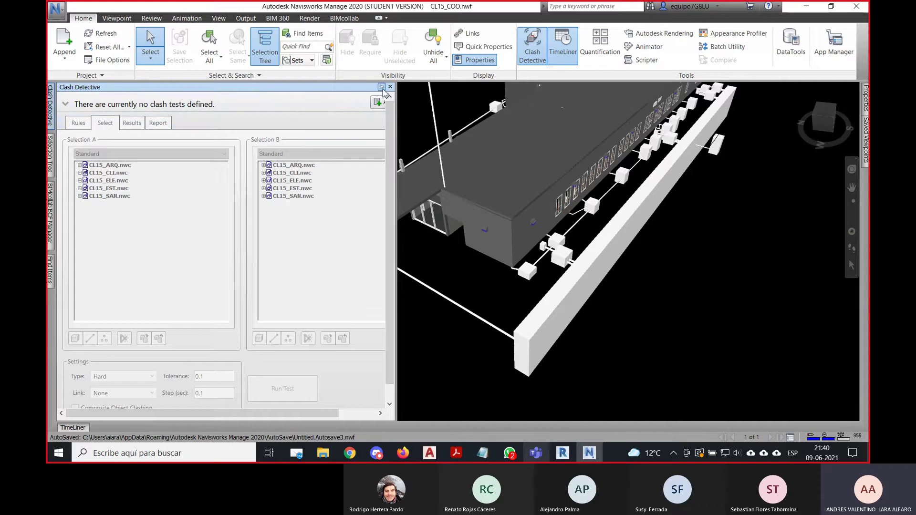
pyautogui.click(381, 88)
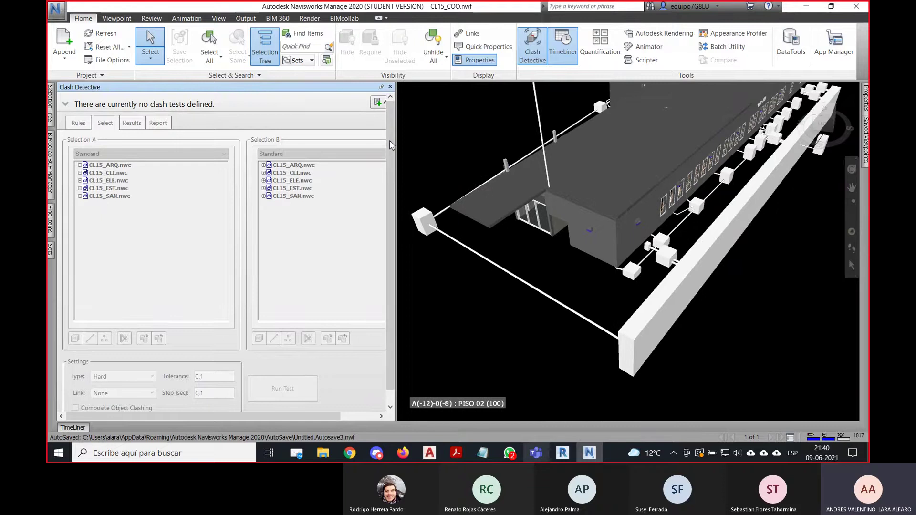
pyautogui.moveTo(400, 120); pyautogui.dragTo(439, 122)
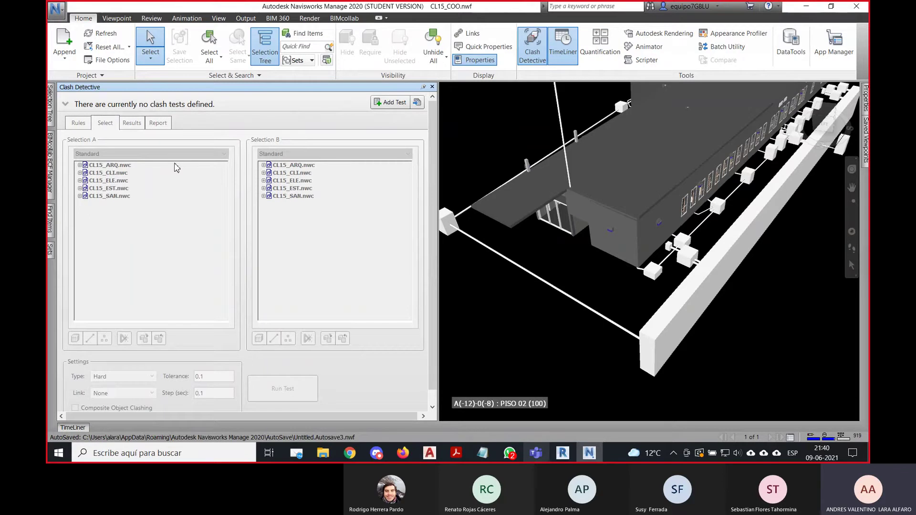
# Add a new clash test named ALC VS FUNDACIONES.
pyautogui.click(391, 103)
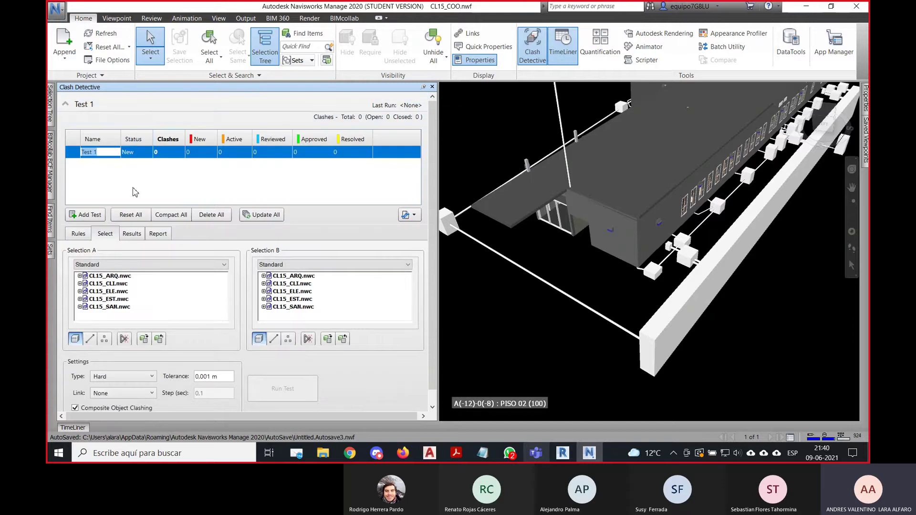
pyautogui.write('ALC VS')
pyautogui.write(' FUNDACIONES')
pyautogui.press('Return')
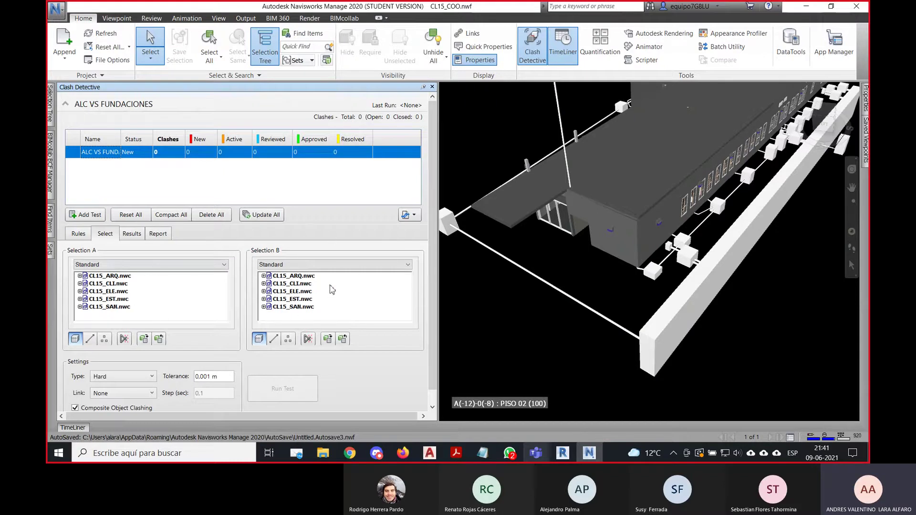
# Choose CL15_ARQ.nwc for Selection A and CL15_ELE.nwc for Selection B, review the clash types and keep Hard.
pyautogui.click(113, 277)
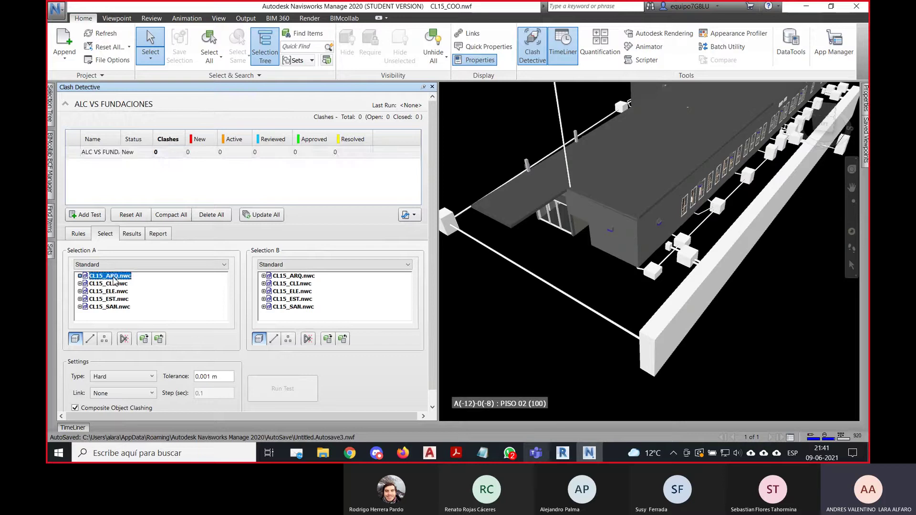
pyautogui.click(291, 291)
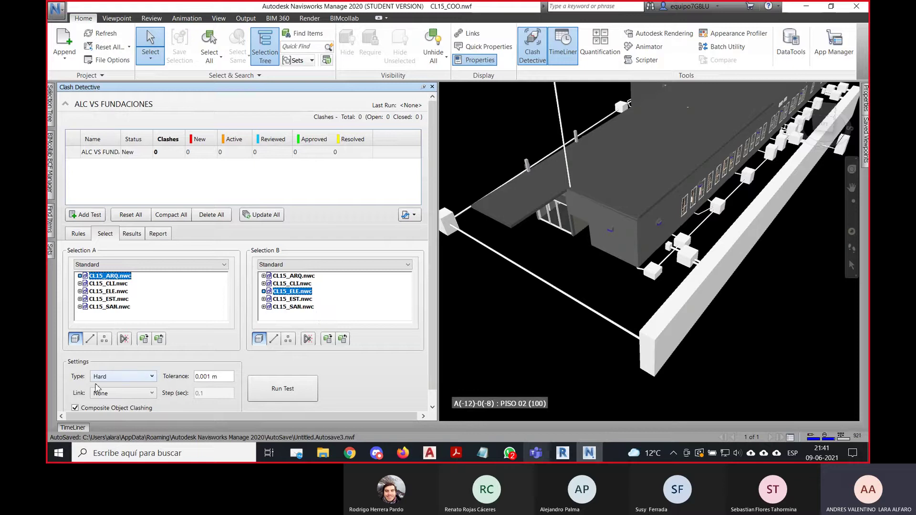
pyautogui.click(116, 376)
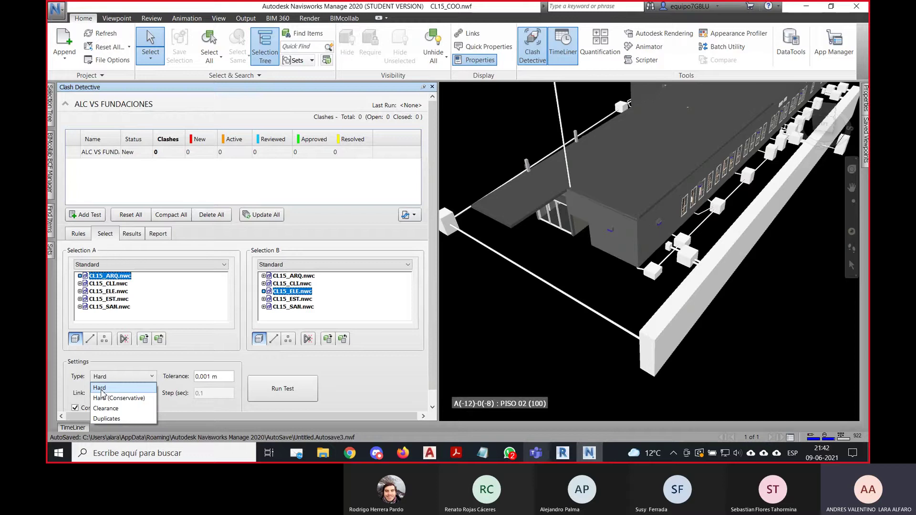
pyautogui.click(317, 370)
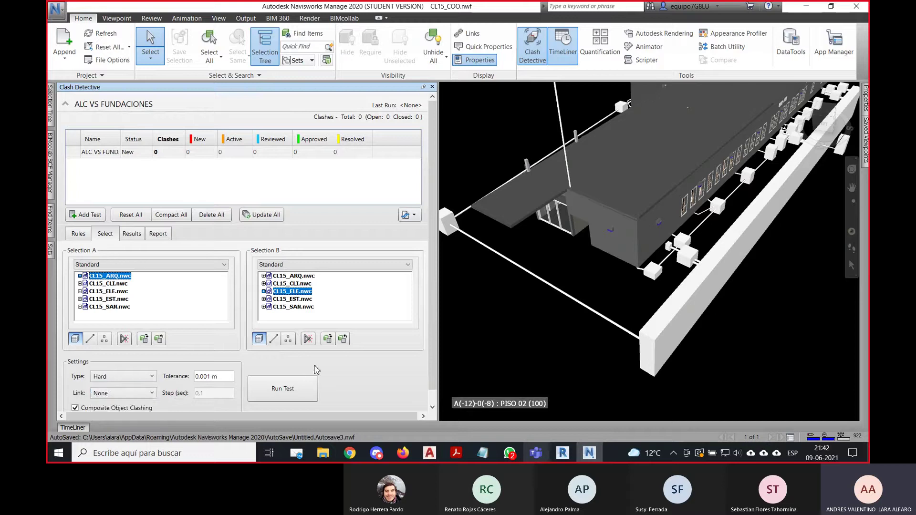
pyautogui.click(146, 380)
pyautogui.click(115, 380)
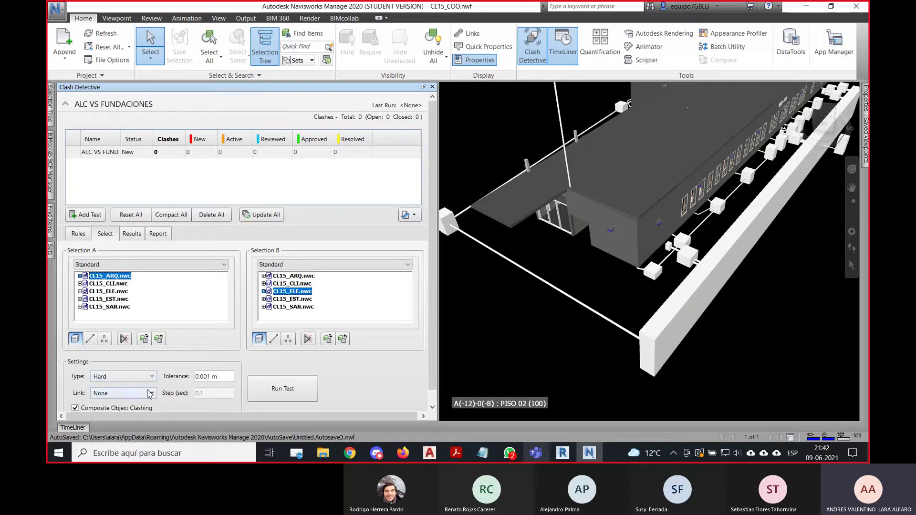
pyautogui.click(110, 380)
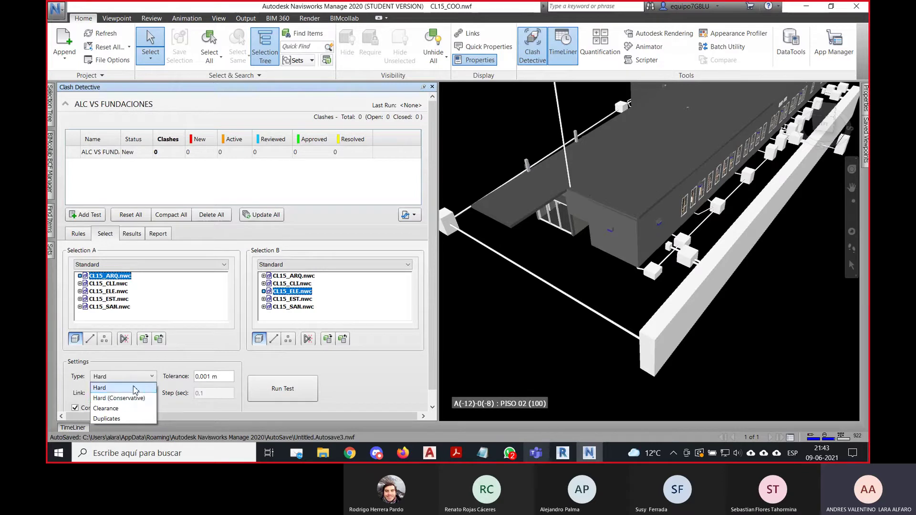
pyautogui.click(134, 390)
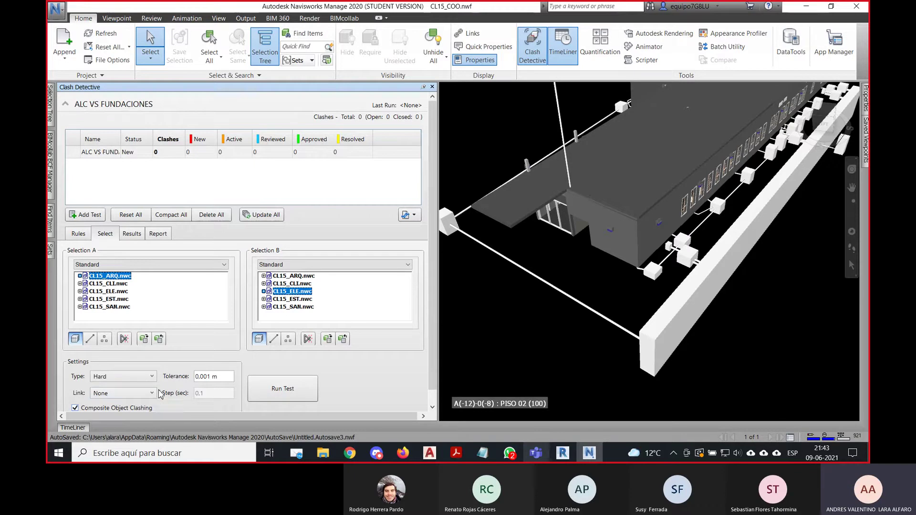
# Set the clash test's tolerance to 0.01.
pyautogui.click(227, 377)
pyautogui.moveTo(227, 377); pyautogui.dragTo(190, 381)
pyautogui.write('1')
pyautogui.press('BackSpace')
pyautogui.write('0.01')
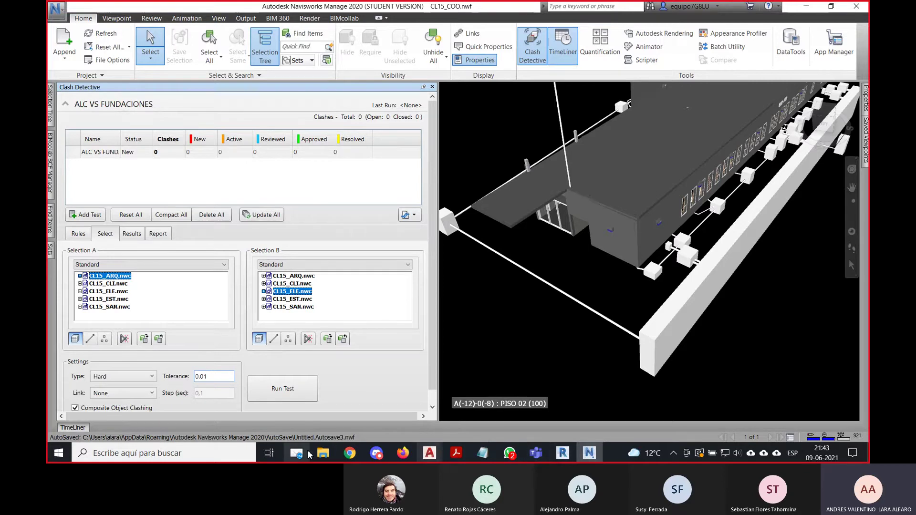
# Launch the screen annotation tool, sketch two slightly overlapping blue rectangles below the clash test entry, and end the annotation session.
pyautogui.click(323, 454)
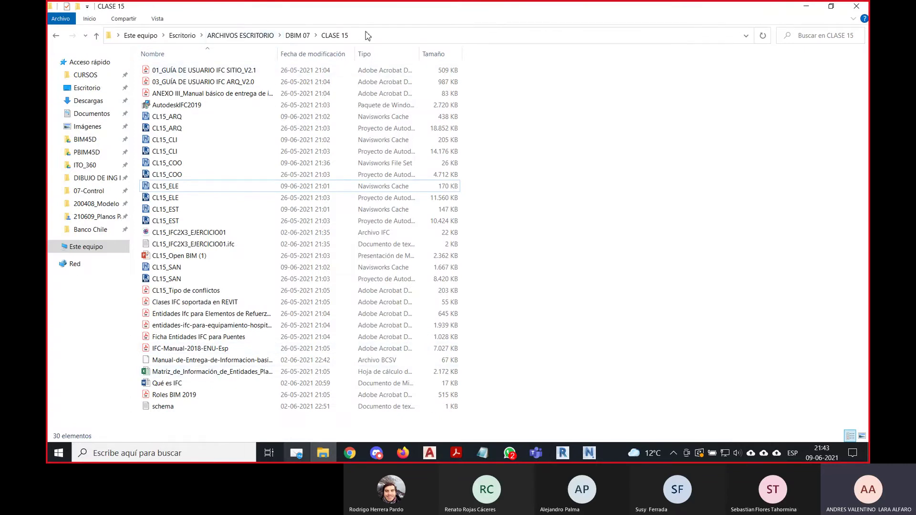
pyautogui.moveTo(328, 15); pyautogui.dragTo(915, 143)
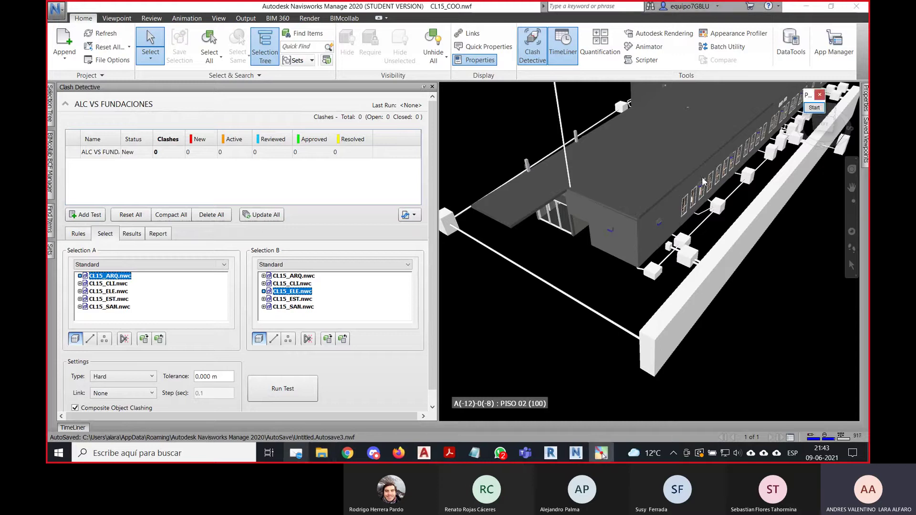
pyautogui.click(813, 108)
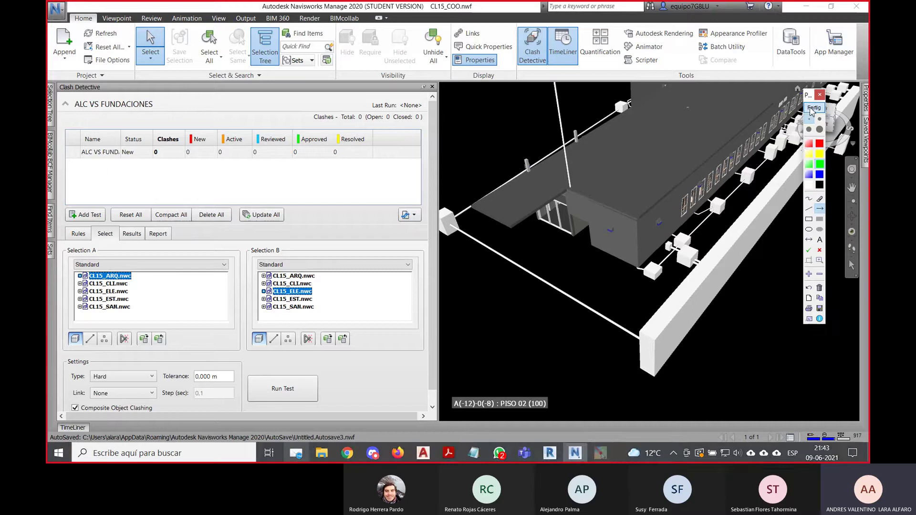
pyautogui.click(811, 220)
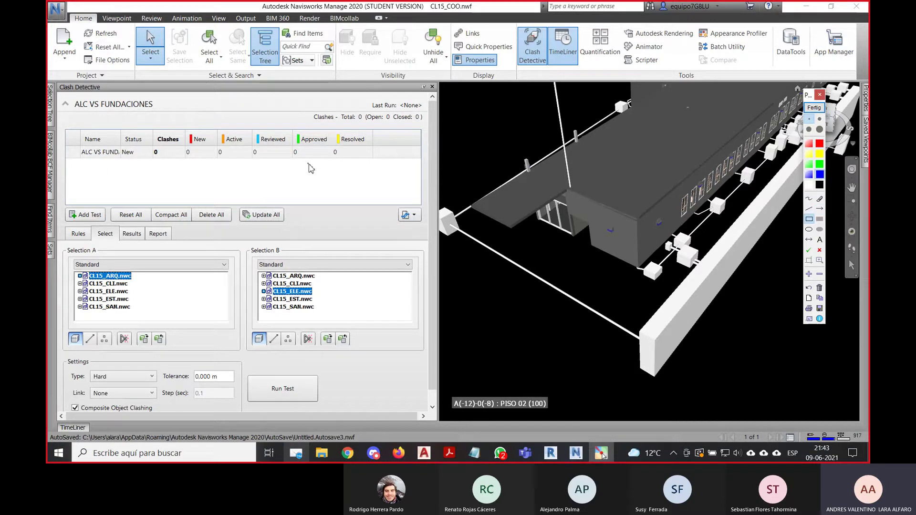
pyautogui.moveTo(307, 163); pyautogui.dragTo(331, 203)
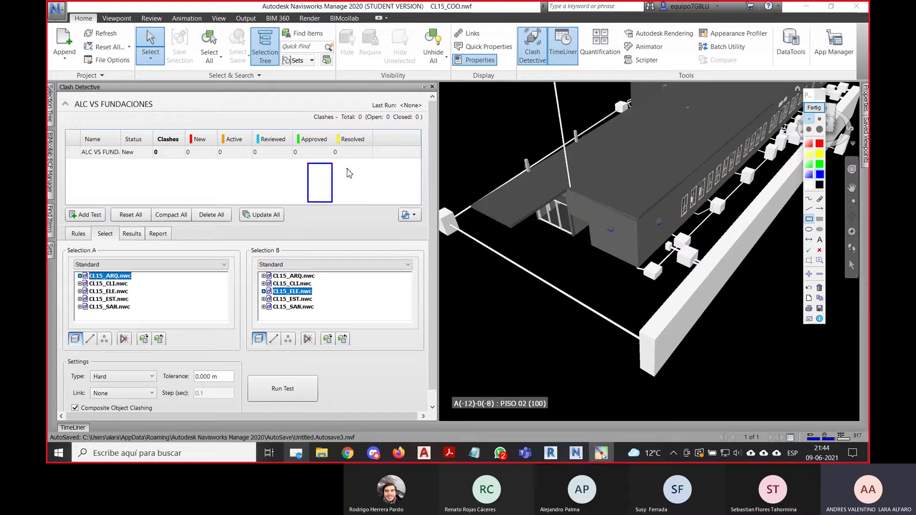
pyautogui.moveTo(330, 162); pyautogui.dragTo(355, 205)
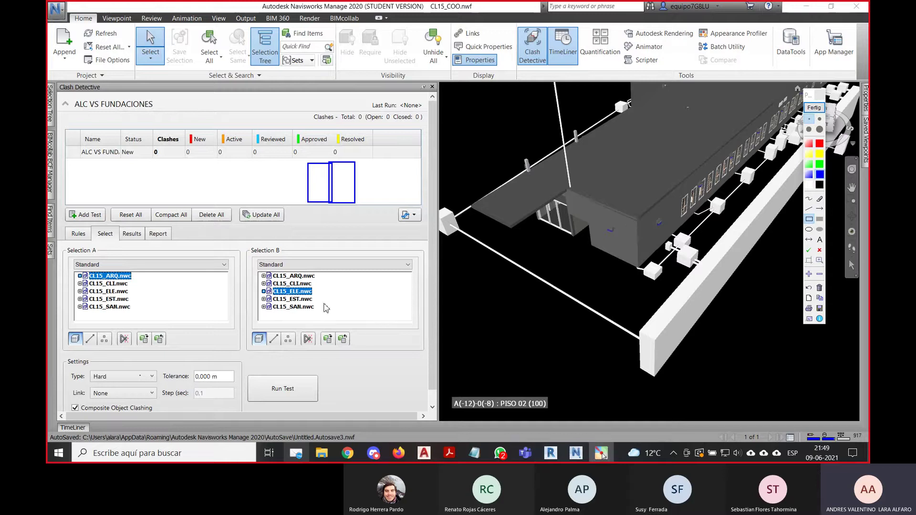
pyautogui.click(814, 108)
# Set the clash type to Clearance with a tolerance of 1 m and run the test.
pyautogui.click(120, 377)
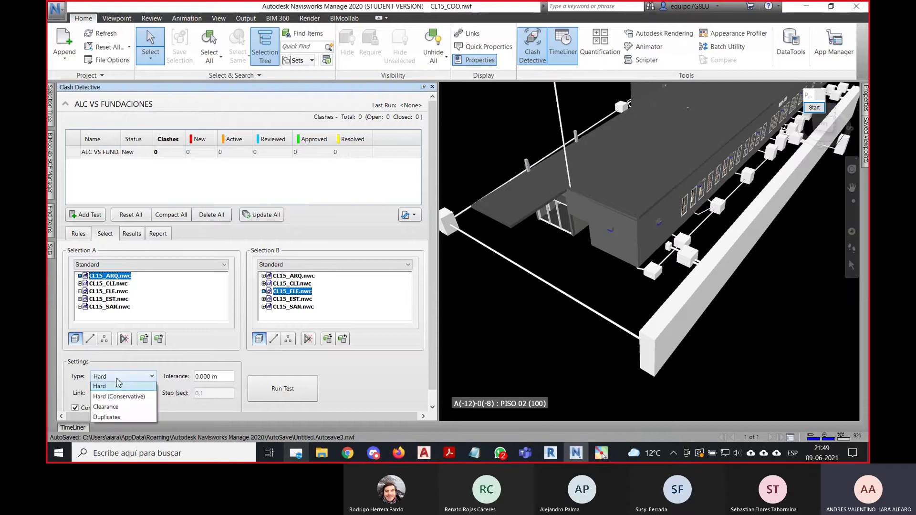
pyautogui.click(121, 408)
pyautogui.moveTo(223, 377); pyautogui.dragTo(194, 379)
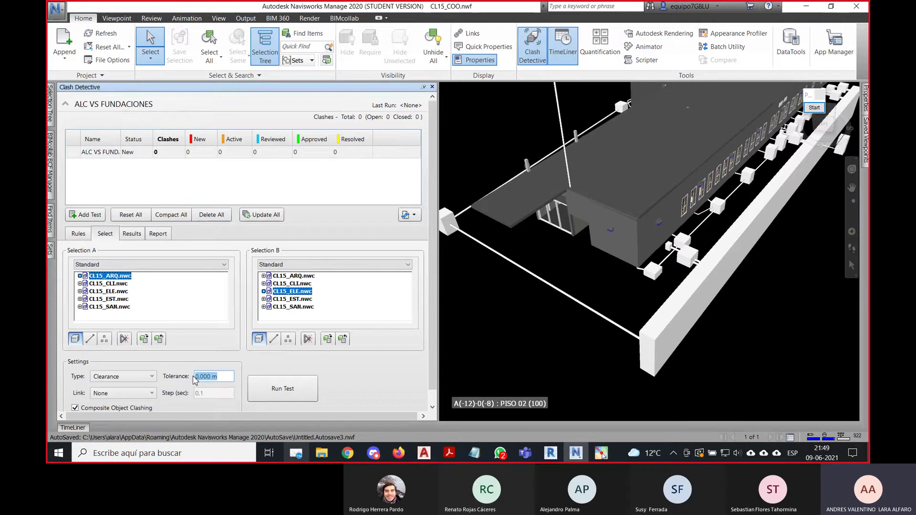
pyautogui.write('1')
pyautogui.press('Return')
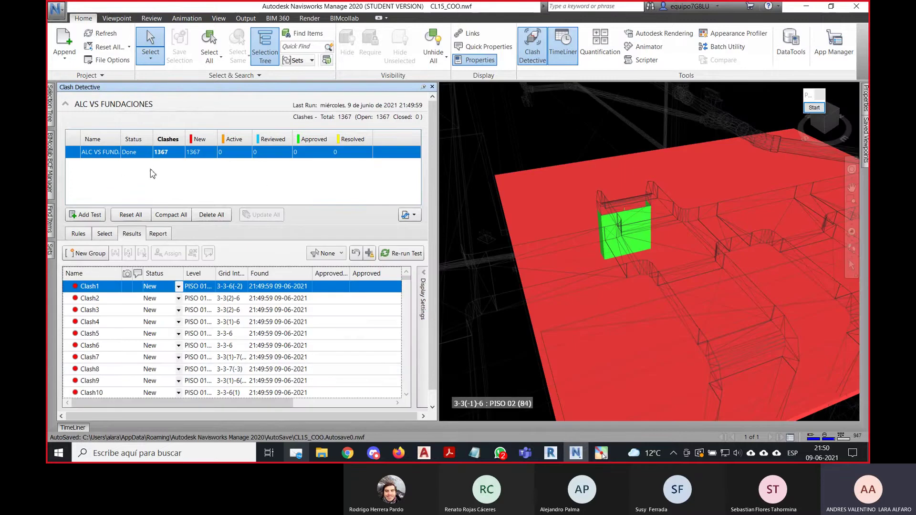
# Return to the test's selection settings and annotate the screen with two separated blue rectangles joined by a double-headed arrow.
pyautogui.click(106, 239)
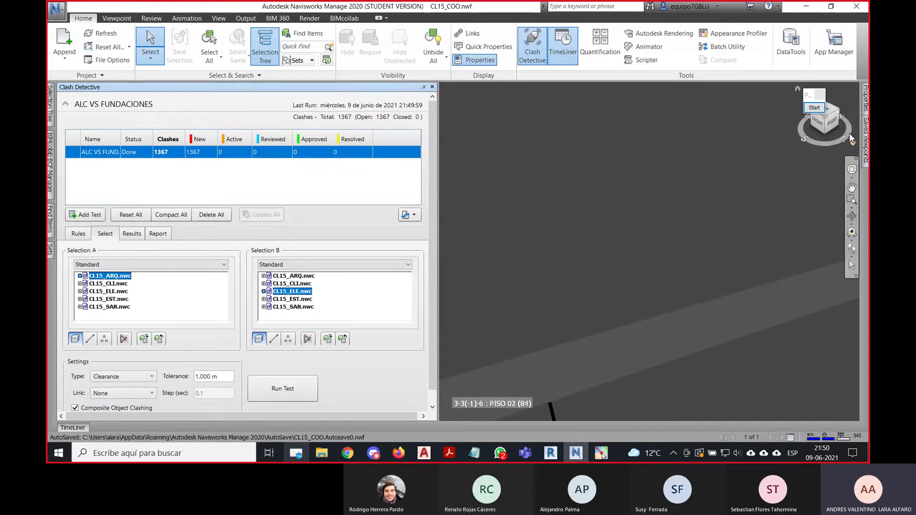
pyautogui.click(814, 107)
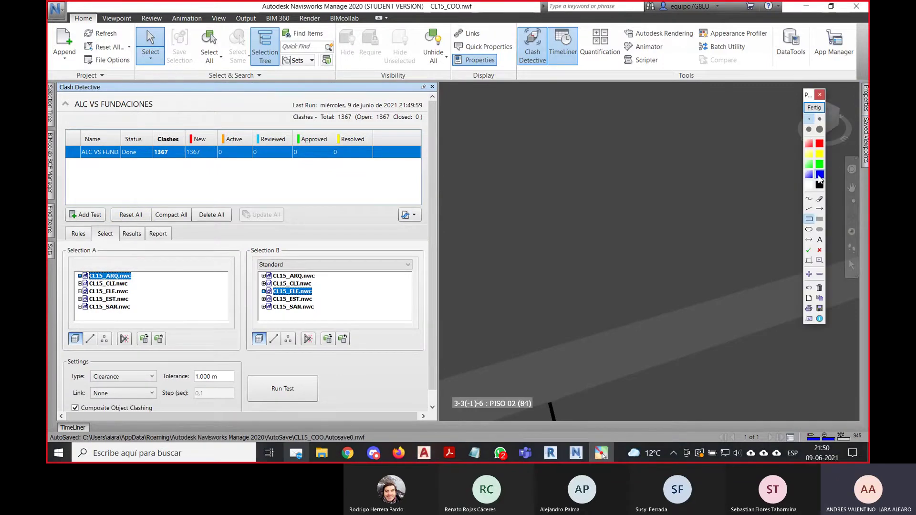
pyautogui.moveTo(220, 165); pyautogui.dragTo(249, 201)
pyautogui.moveTo(313, 166); pyautogui.dragTo(341, 202)
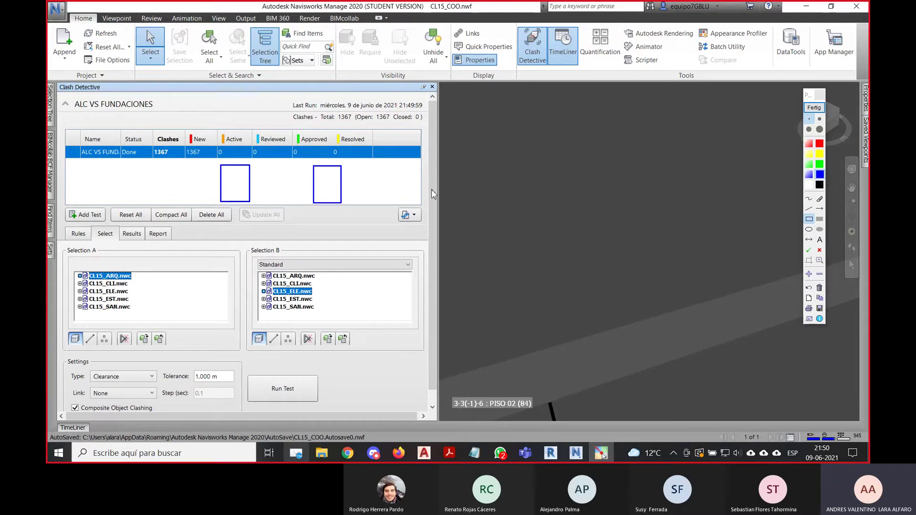
pyautogui.click(808, 239)
pyautogui.moveTo(251, 187); pyautogui.dragTo(314, 187)
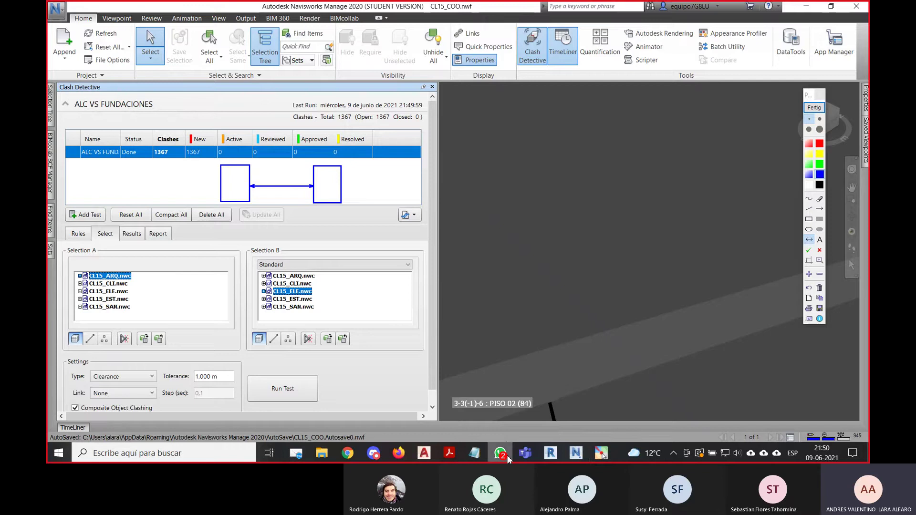
pyautogui.click(601, 453)
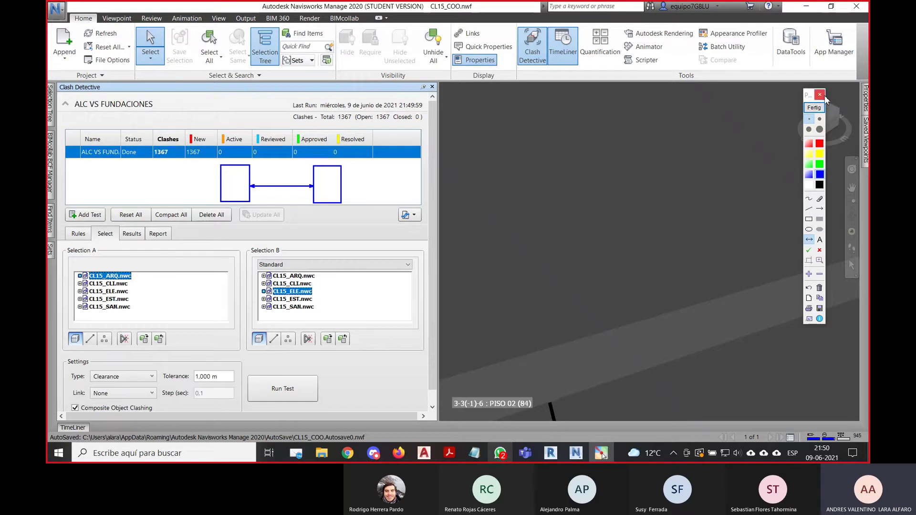
# End the screen annotation session and set the clash type of the ALC VS FUNDACIONES test to Duplicates.
pyautogui.click(814, 111)
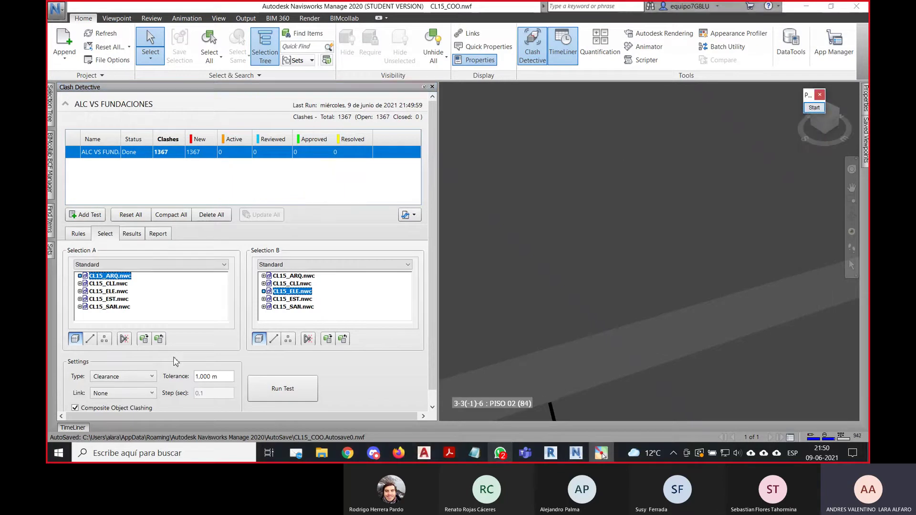
pyautogui.click(128, 377)
pyautogui.click(108, 416)
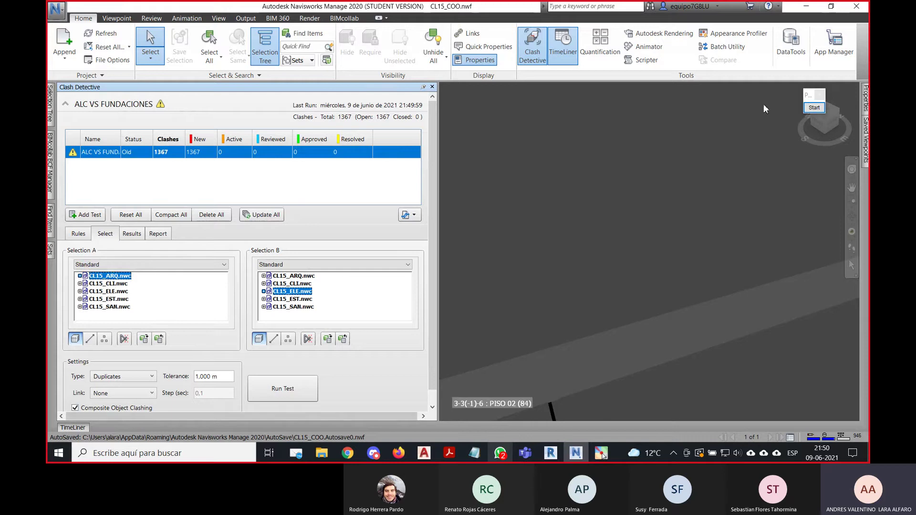
# Annotate the screen with a blue rectangle and a red rectangle nested over it below the test entry, and end the annotation.
pyautogui.click(814, 108)
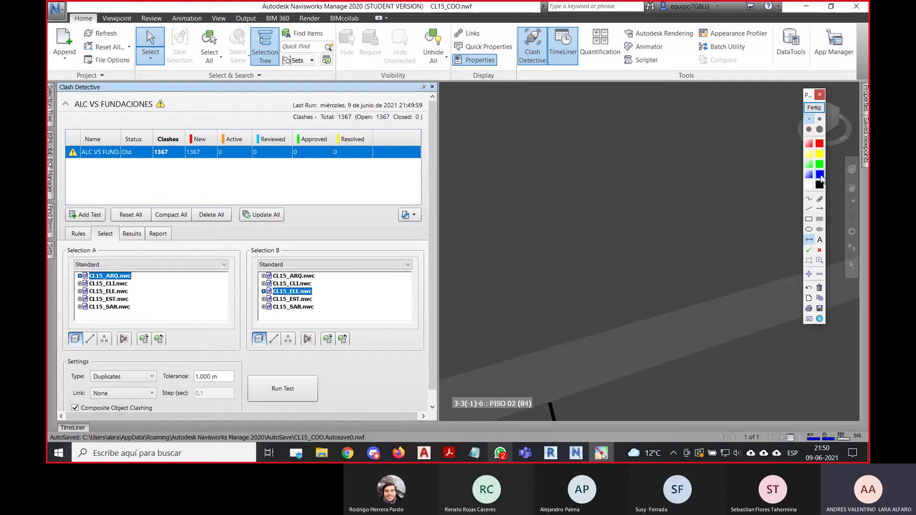
pyautogui.click(808, 219)
pyautogui.moveTo(308, 167); pyautogui.dragTo(330, 197)
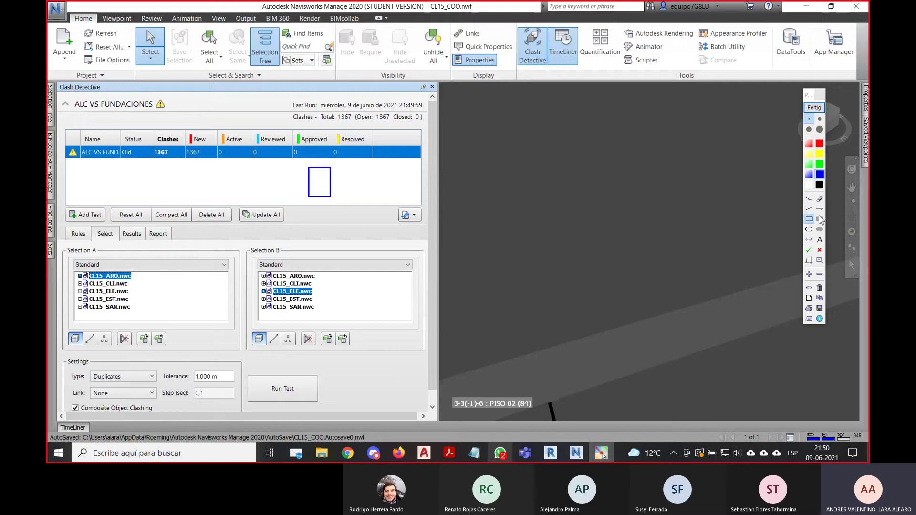
pyautogui.click(821, 145)
pyautogui.moveTo(310, 169); pyautogui.dragTo(330, 197)
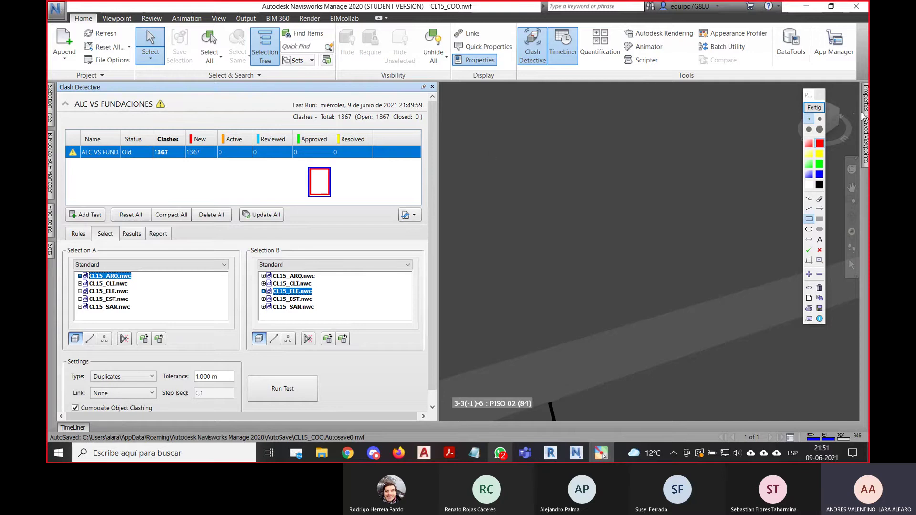
pyautogui.click(815, 109)
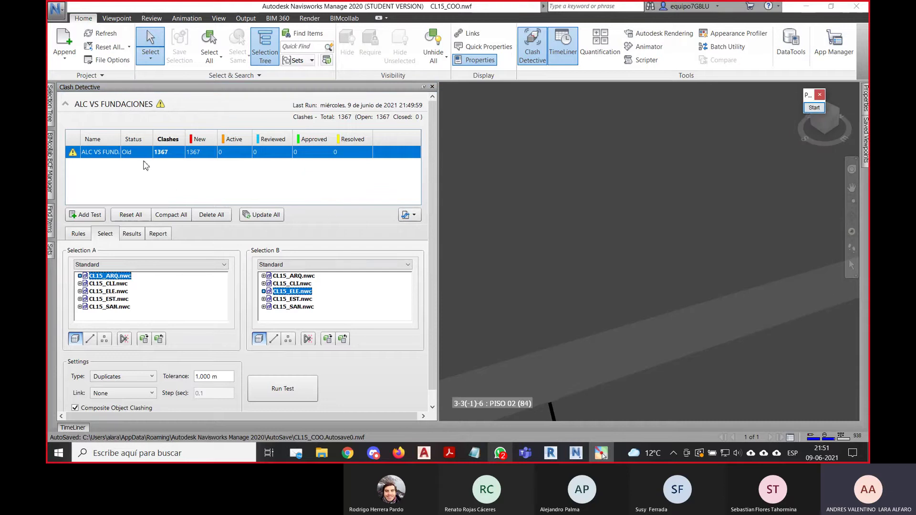
# Delete the existing ALC VS FUNDACIONES clash test and add two new clash tests.
pyautogui.rightClick(115, 153)
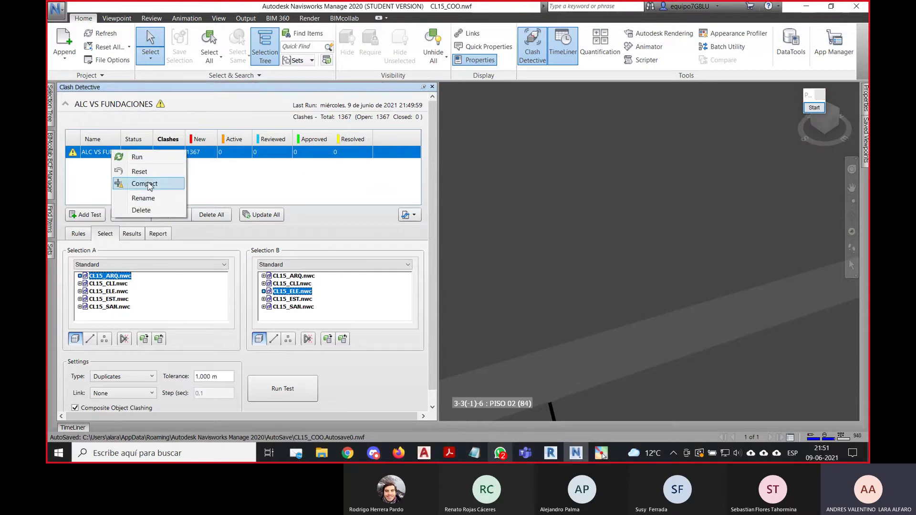
pyautogui.click(141, 210)
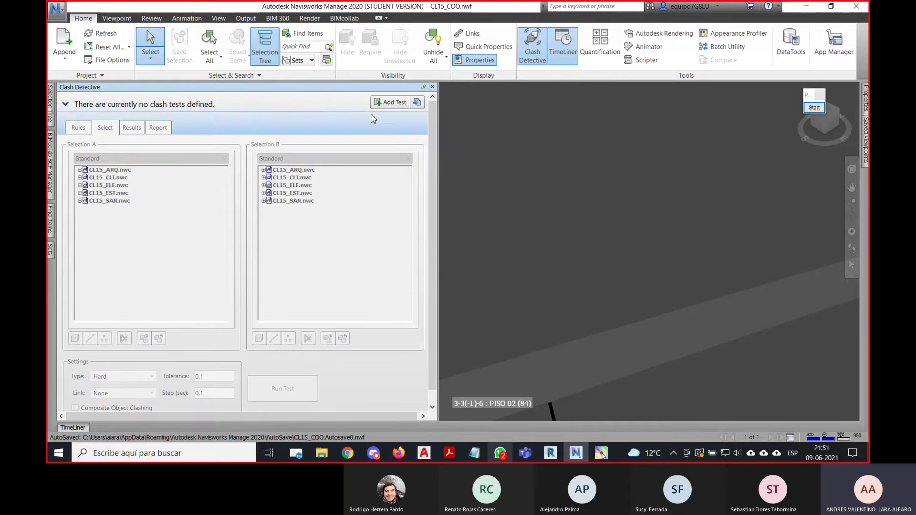
pyautogui.click(388, 103)
pyautogui.click(85, 215)
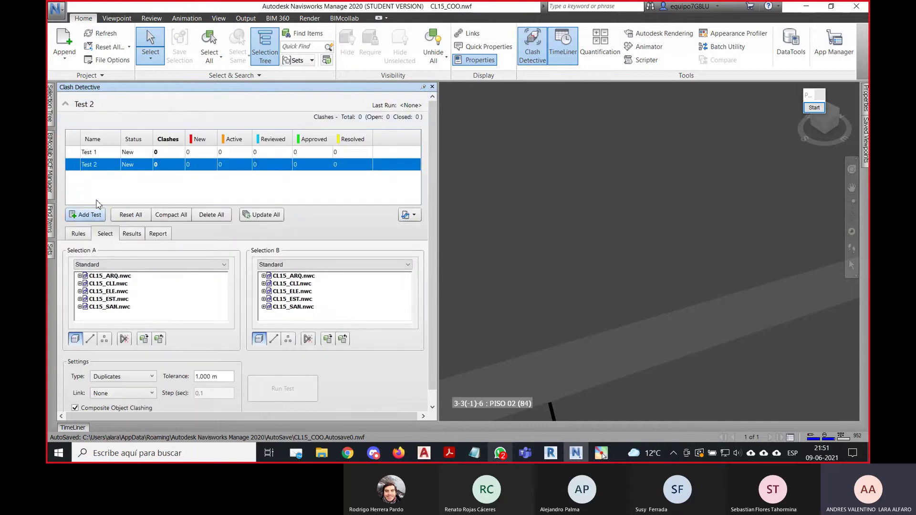
# Rename the first new clash test as ALC VS FUNDACIONES.
pyautogui.doubleClick(102, 153)
pyautogui.write('A')
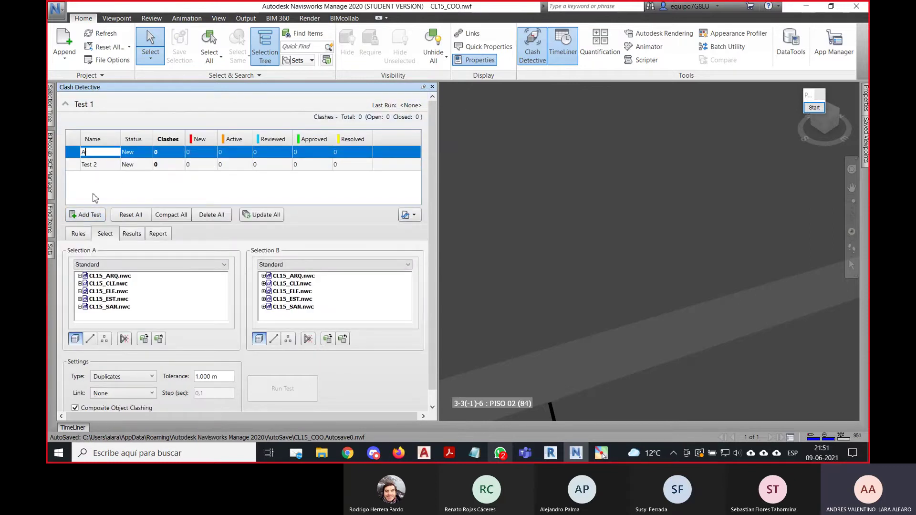
pyautogui.write('LC VS FUNDACIONES')
pyautogui.press('Return')
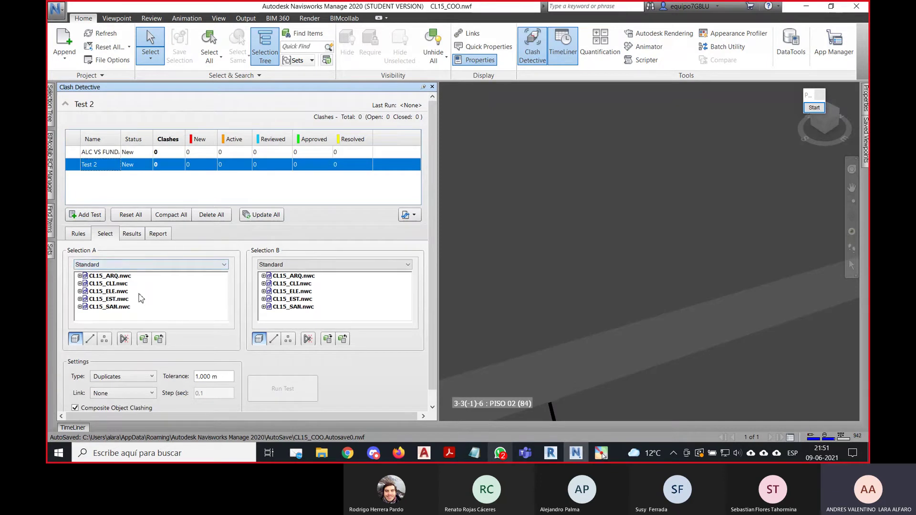
# Set Test 2 to the Hard clash type with a tolerance of 0 m.
pyautogui.click(125, 377)
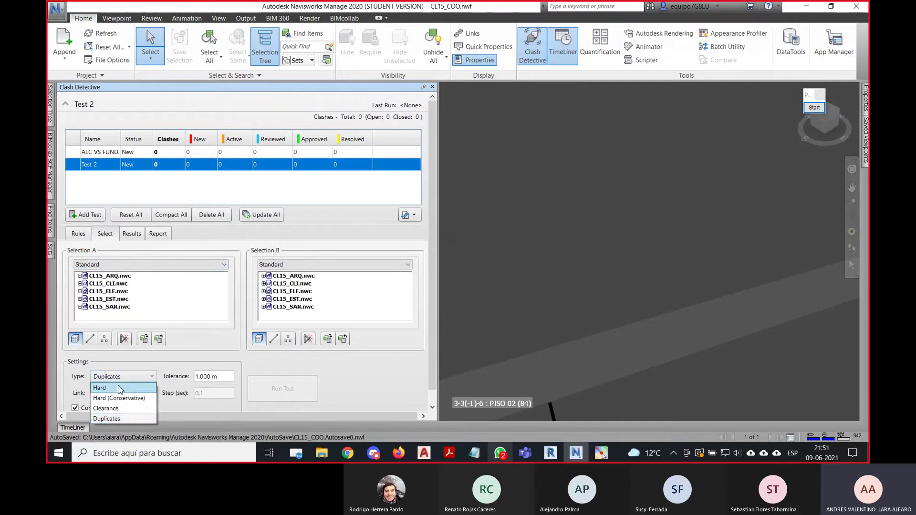
pyautogui.click(120, 387)
pyautogui.click(210, 377)
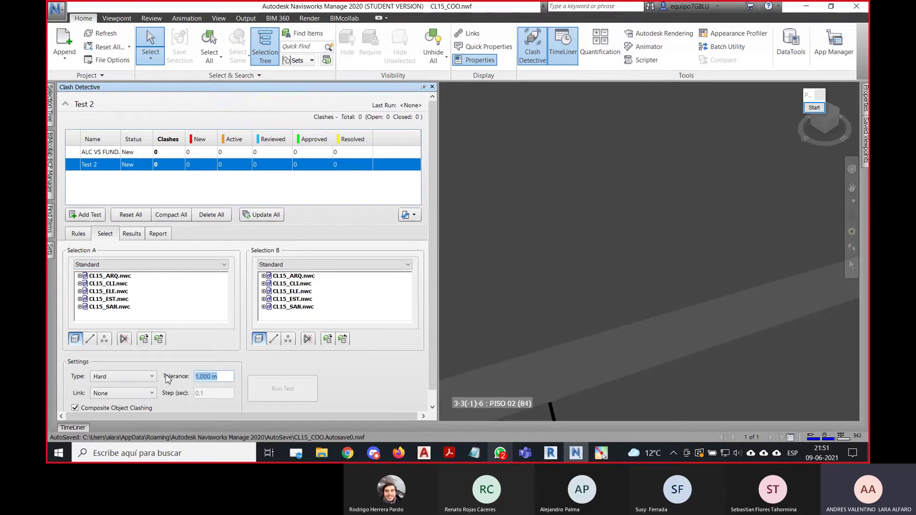
pyautogui.write('0')
# Choose the SAN_ALCANTARILLADO set for Selection A and EST_FUNDACIONES for Selection B in Test 2, and run the test.
pyautogui.click(113, 265)
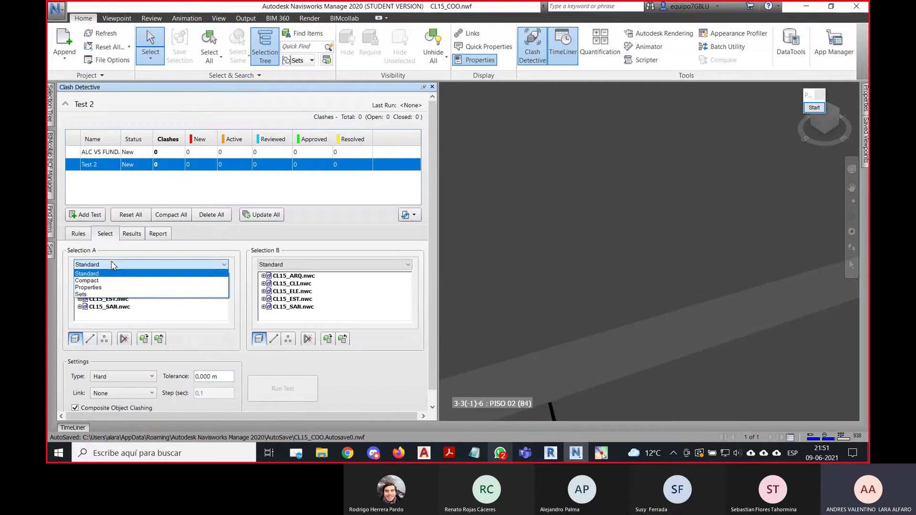
pyautogui.click(108, 294)
pyautogui.click(269, 265)
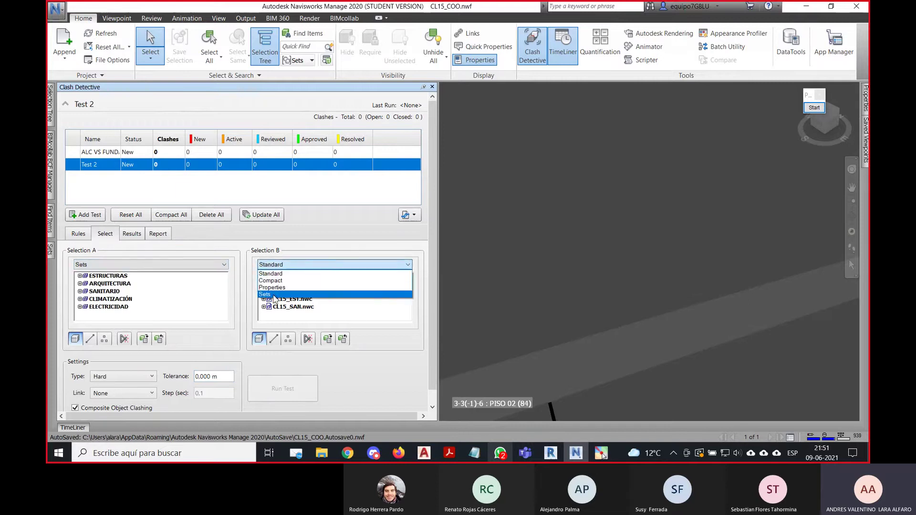
pyautogui.click(269, 294)
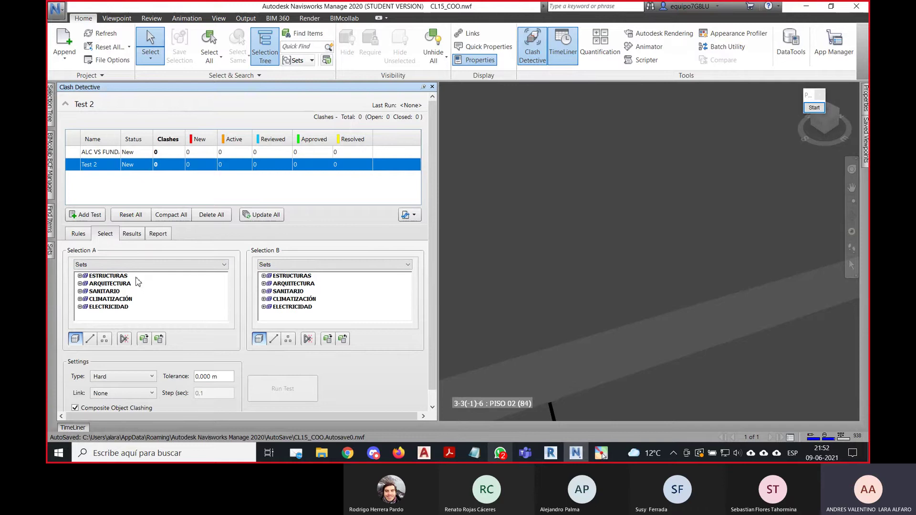
pyautogui.click(80, 291)
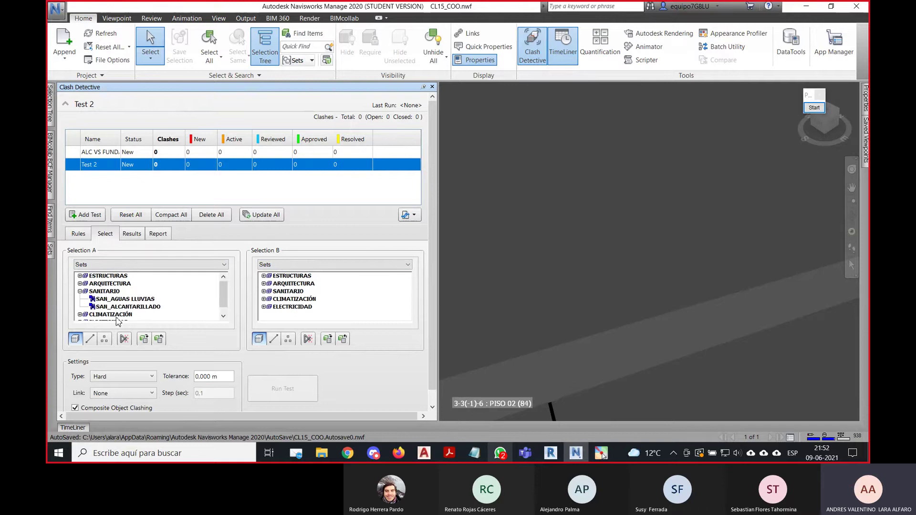
pyautogui.click(132, 306)
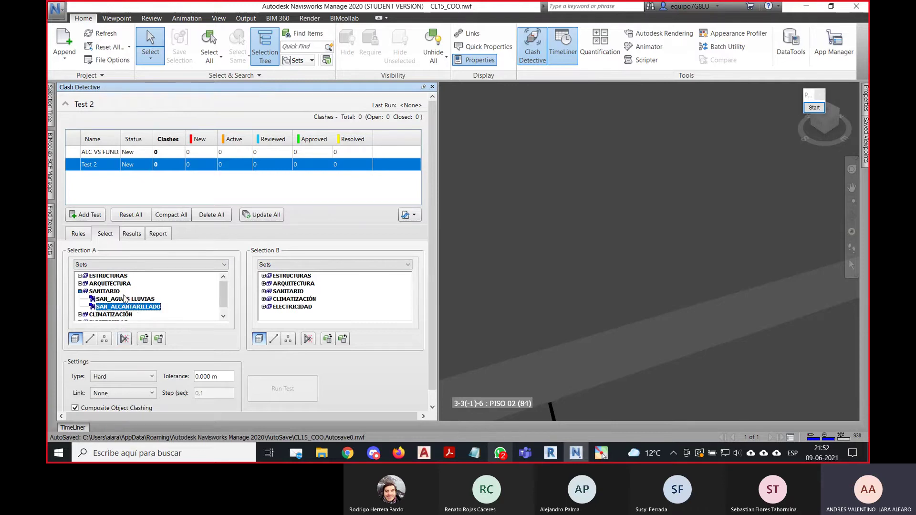
pyautogui.click(263, 275)
pyautogui.click(296, 284)
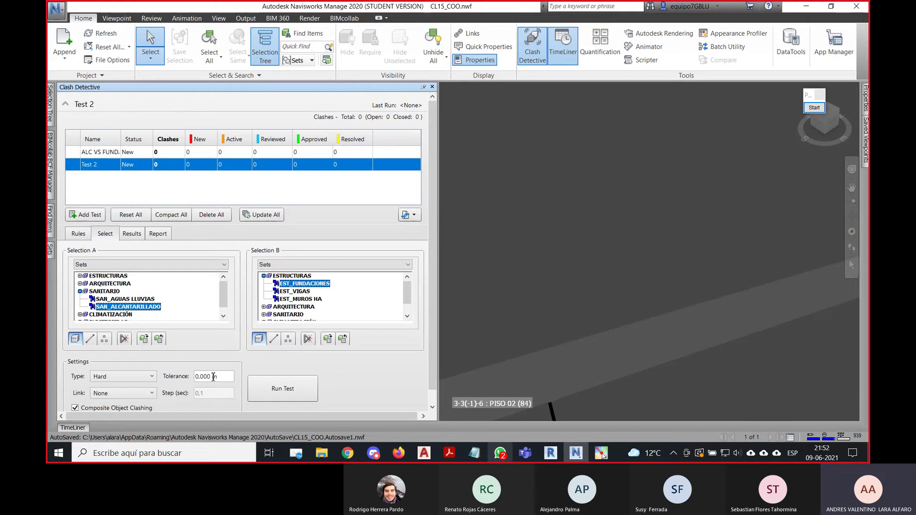
pyautogui.click(291, 395)
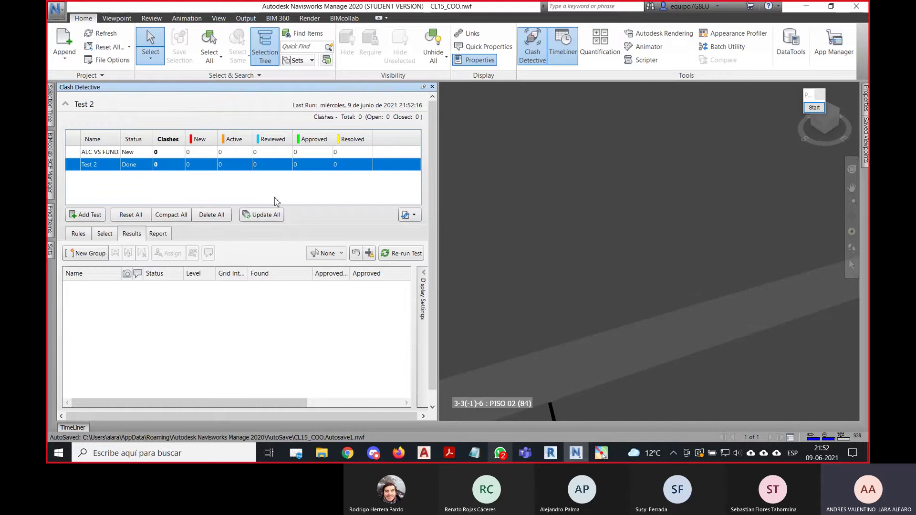
# Select the ALC VS FUNDACIONES test and unhide all hidden items in the model.
pyautogui.click(114, 152)
pyautogui.scroll(2, 598, 290)
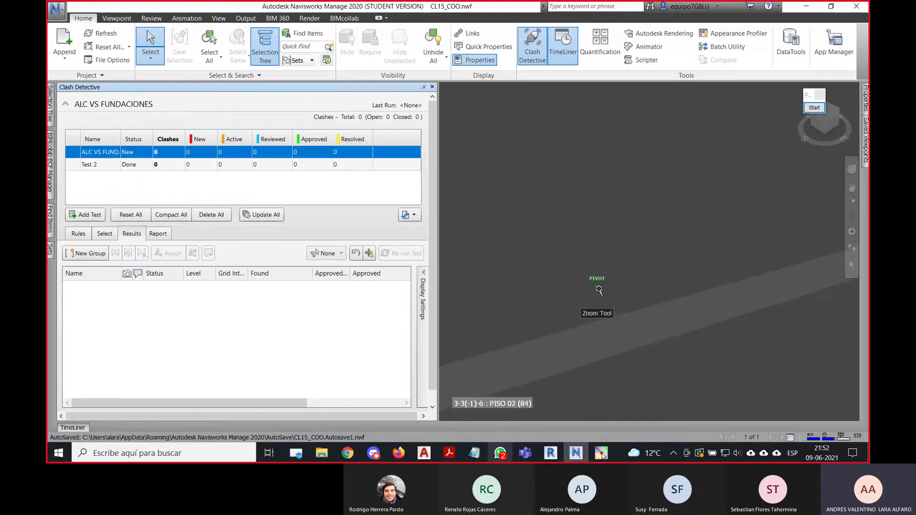
pyautogui.scroll(-5, 599, 290)
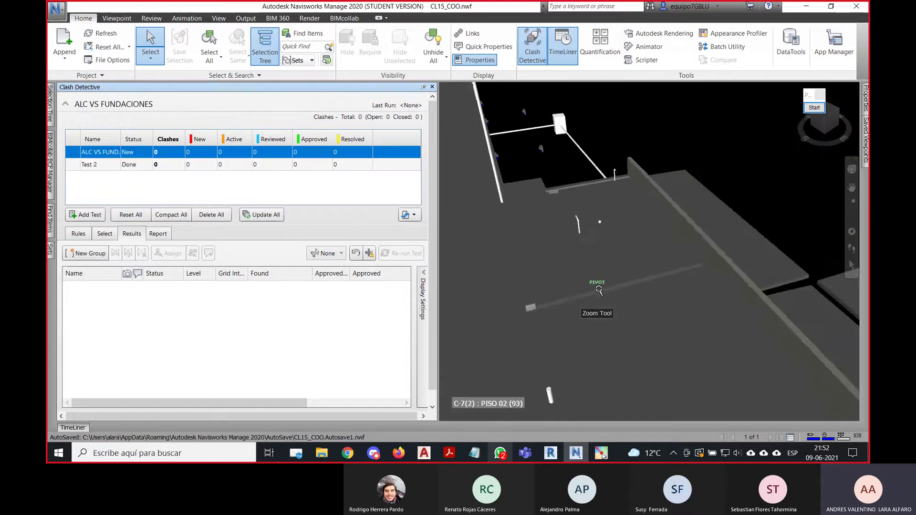
pyautogui.scroll(-5, 598, 290)
pyautogui.keyDown('shift'); pyautogui.moveTo(599, 291); pyautogui.dragTo(606, 313, button='middle'); pyautogui.keyUp('shift')
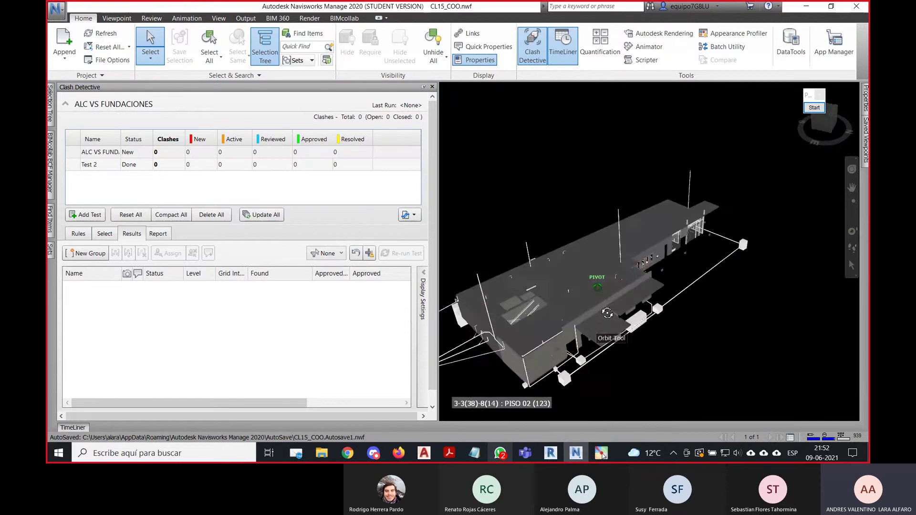
pyautogui.scroll(6, 667, 350)
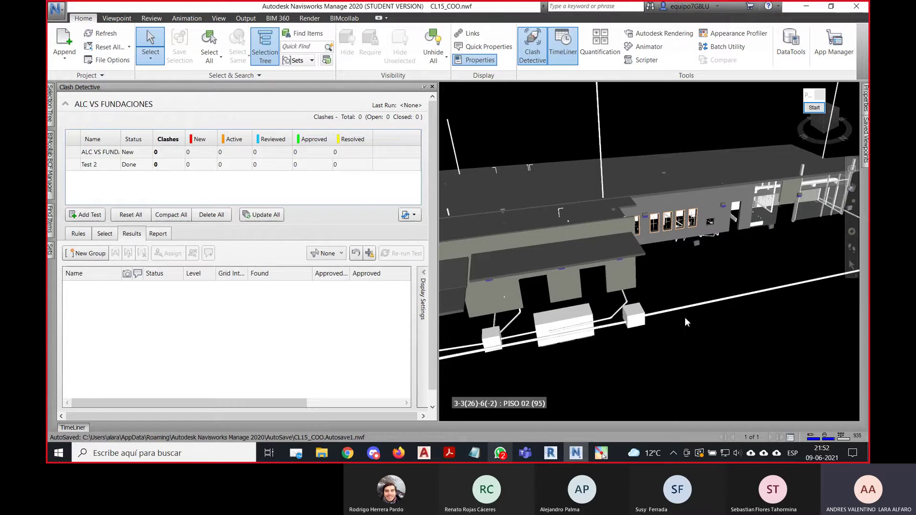
pyautogui.moveTo(686, 318); pyautogui.dragTo(631, 247, button='middle')
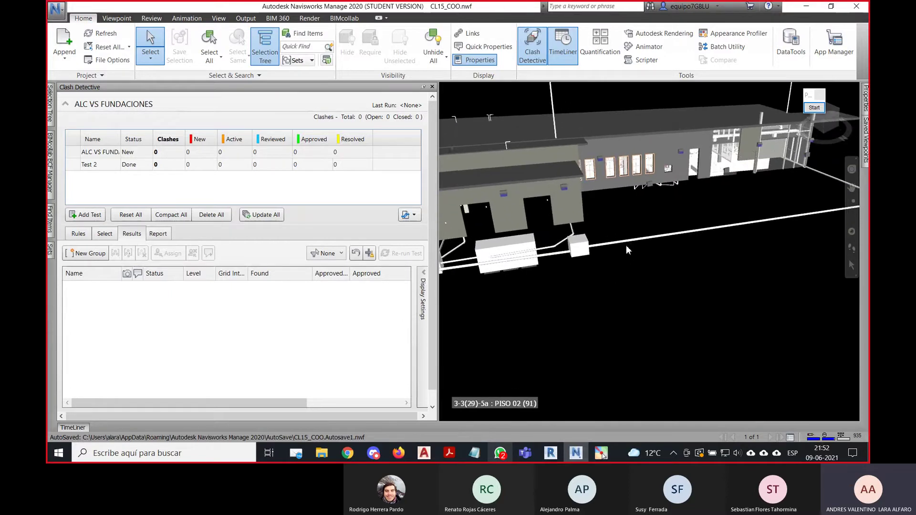
pyautogui.click(433, 40)
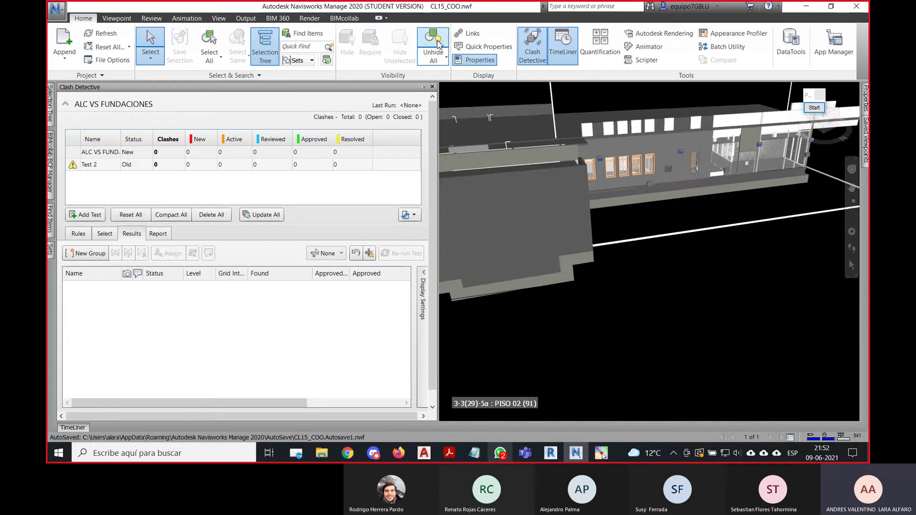
pyautogui.scroll(5, 716, 260)
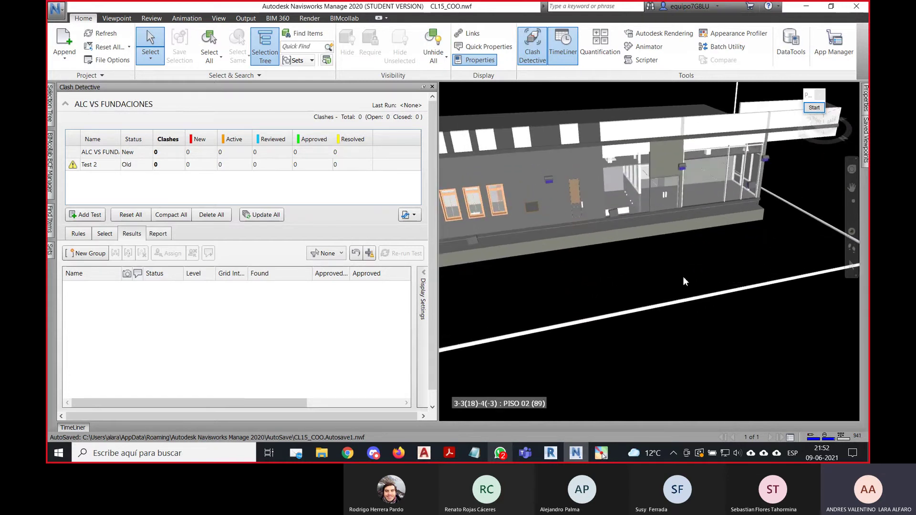
# Delete Test 2 from the list of clash tests.
pyautogui.click(100, 153)
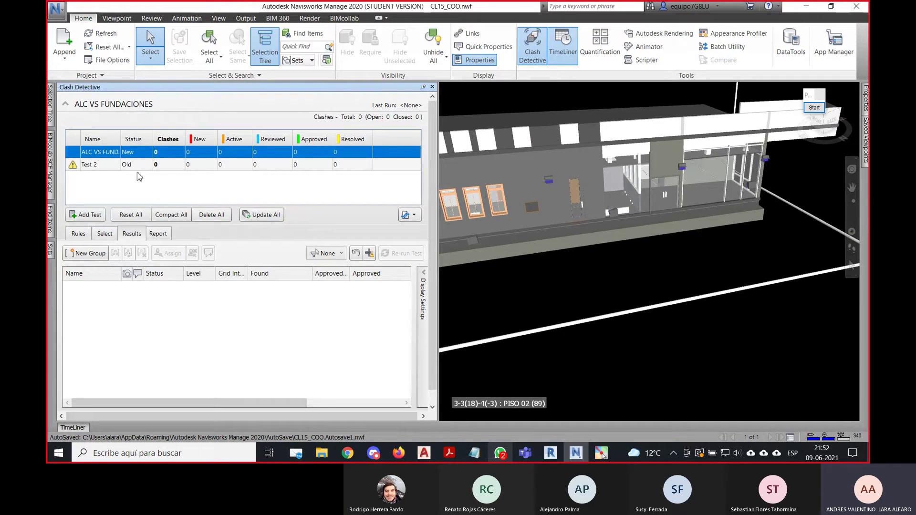
pyautogui.rightClick(113, 157)
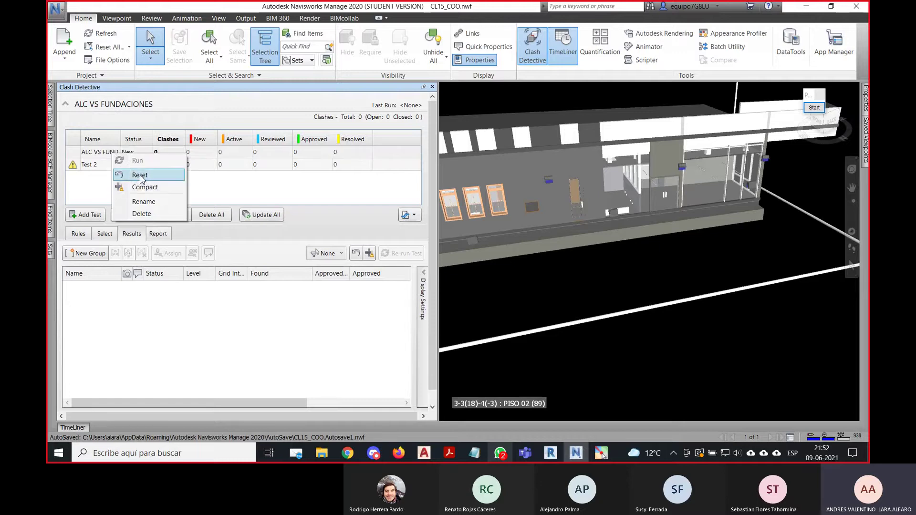
pyautogui.click(115, 174)
pyautogui.click(108, 164)
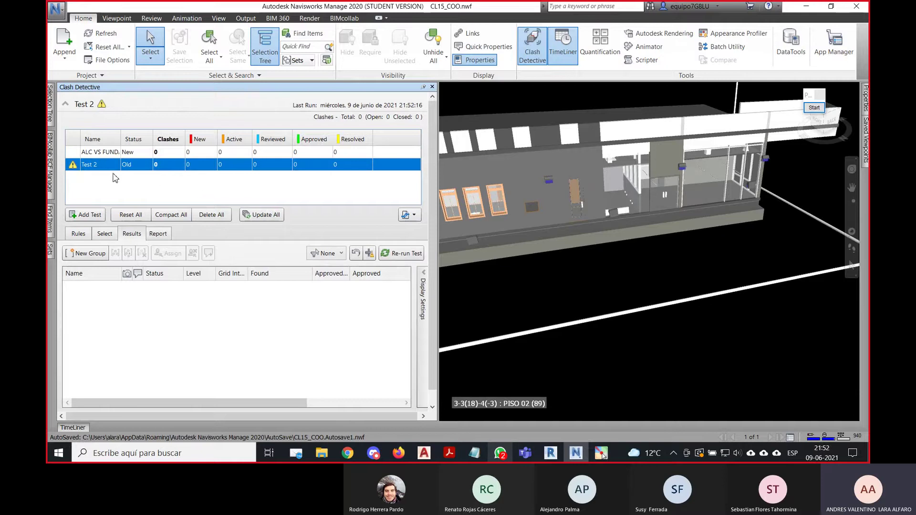
pyautogui.press('Delete')
# Switch both Selection A and Selection B of the ALC VS FUNDACIONES test to the Sets view.
pyautogui.click(105, 234)
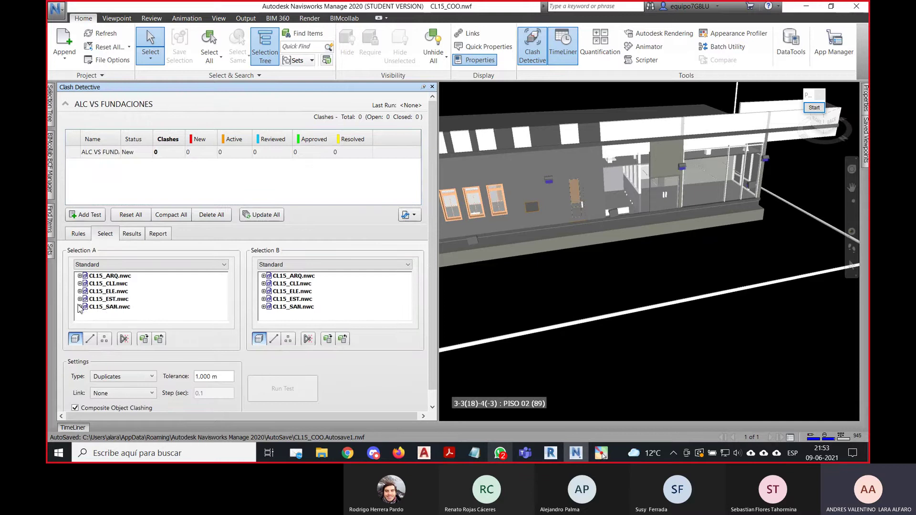
pyautogui.click(79, 307)
pyautogui.click(109, 299)
pyautogui.click(151, 264)
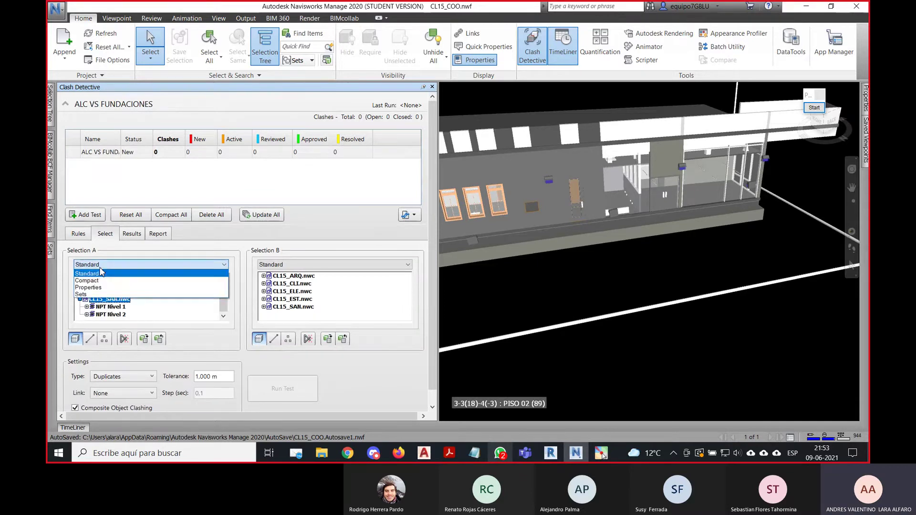
pyautogui.click(186, 295)
pyautogui.click(334, 264)
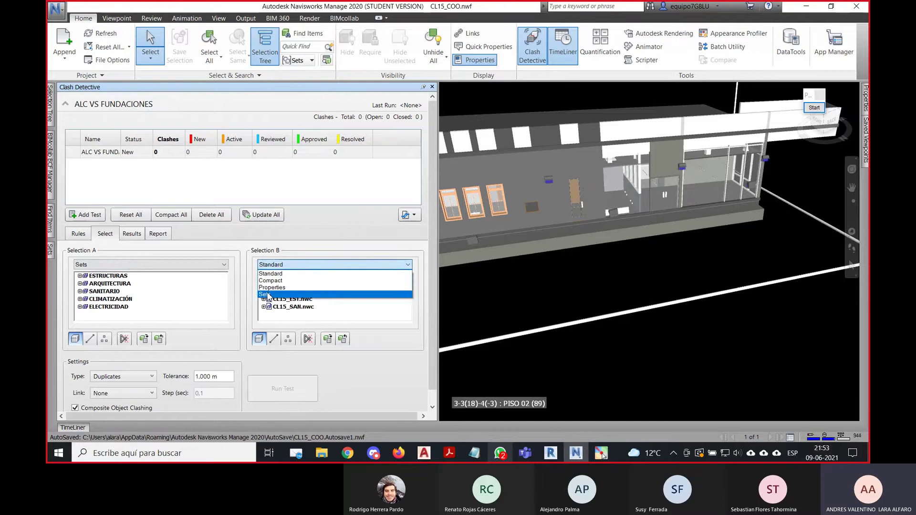
pyautogui.click(287, 292)
# Choose the SAN_ALCANTARILLADO set for Selection A and EST_FUNDACIONES for Selection B, and run the ALC VS FUNDACIONES test.
pyautogui.click(80, 291)
pyautogui.click(101, 307)
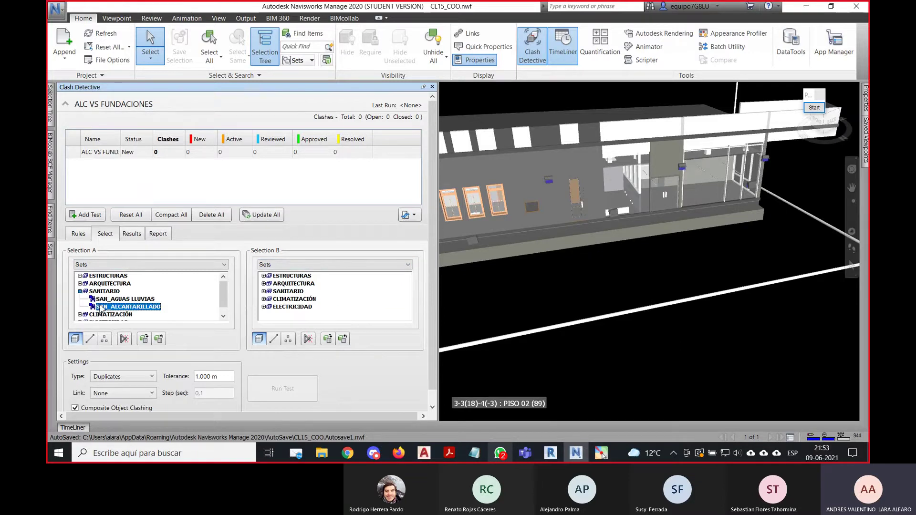
pyautogui.click(263, 275)
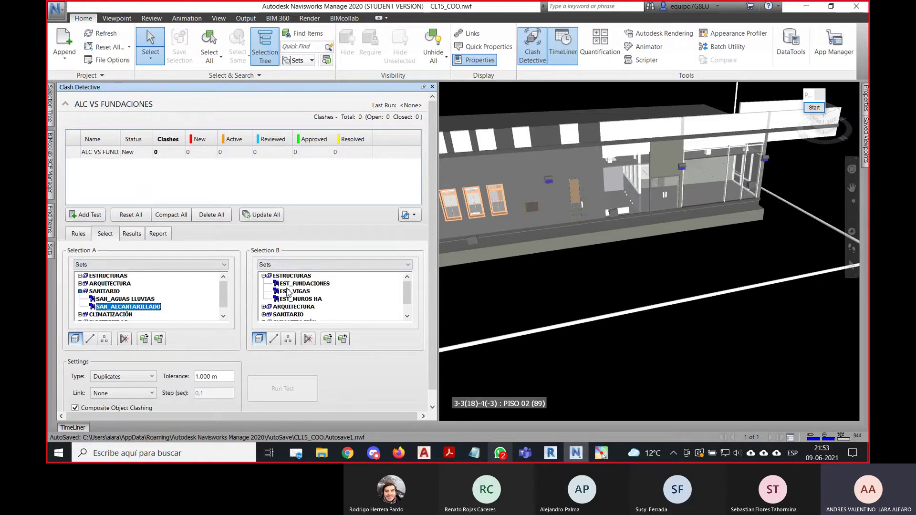
pyautogui.click(305, 284)
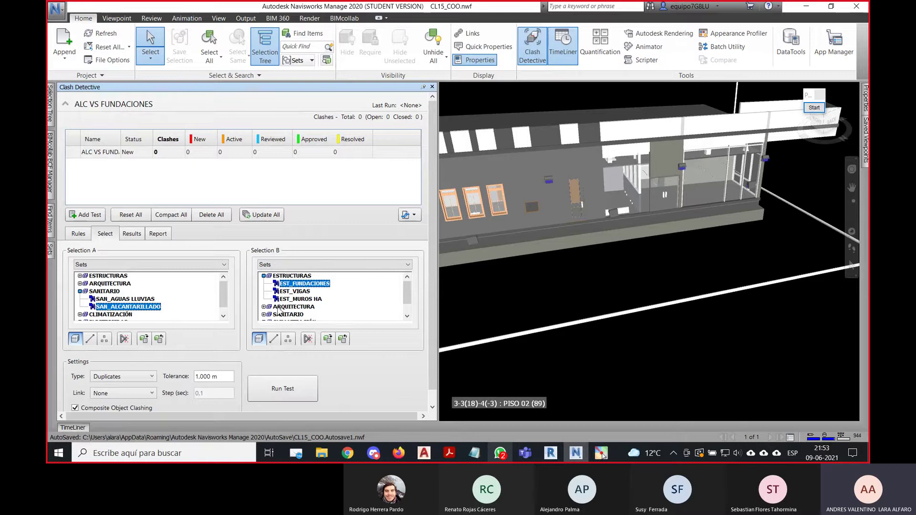
pyautogui.click(292, 387)
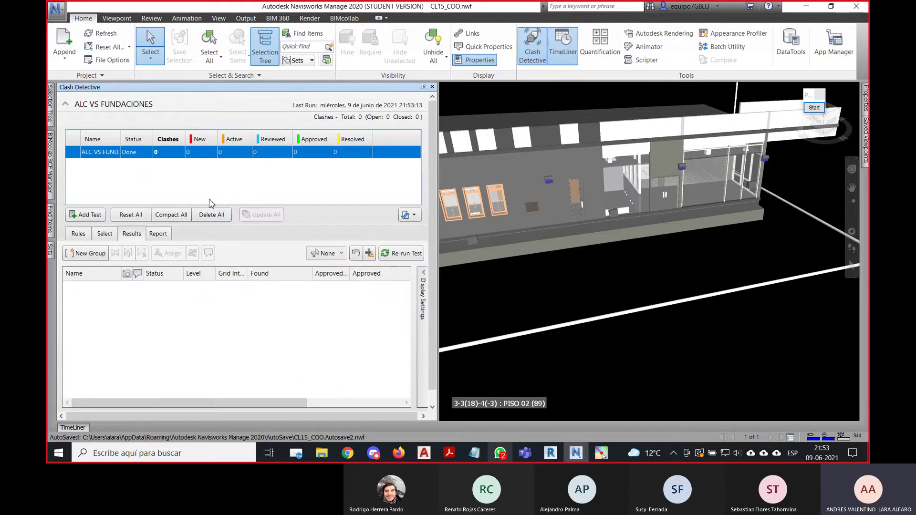
# Return to the test's selection settings, highlight the SAN_ALCANTARILLADO set and examine its elements around the building.
pyautogui.moveTo(527, 313); pyautogui.dragTo(607, 307, button='middle')
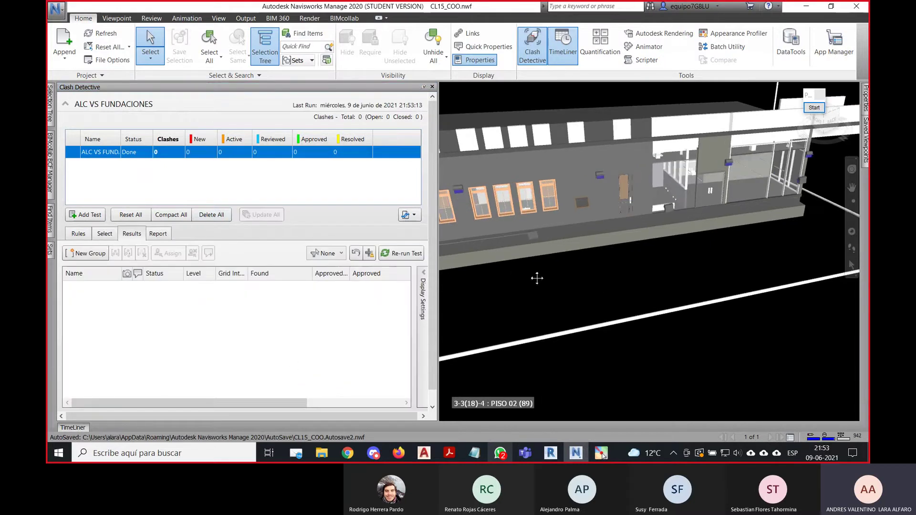
pyautogui.moveTo(537, 278); pyautogui.dragTo(628, 281, button='middle')
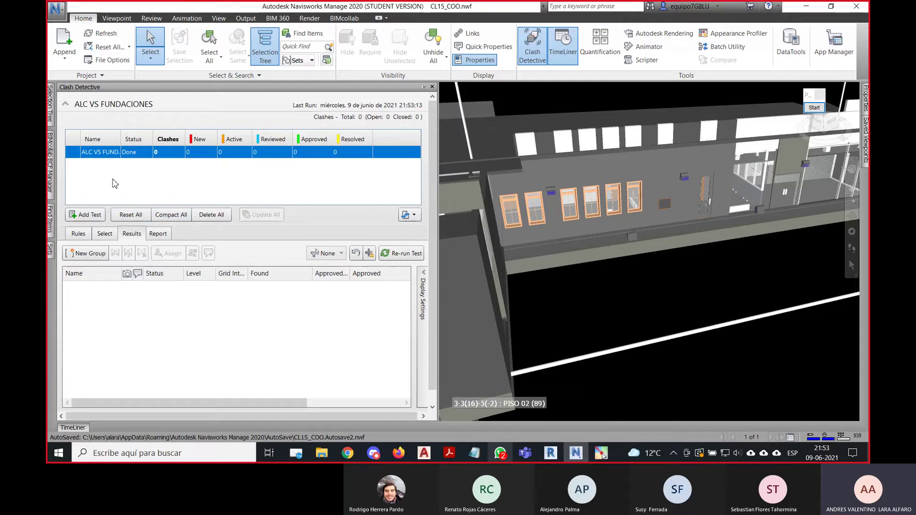
pyautogui.click(105, 234)
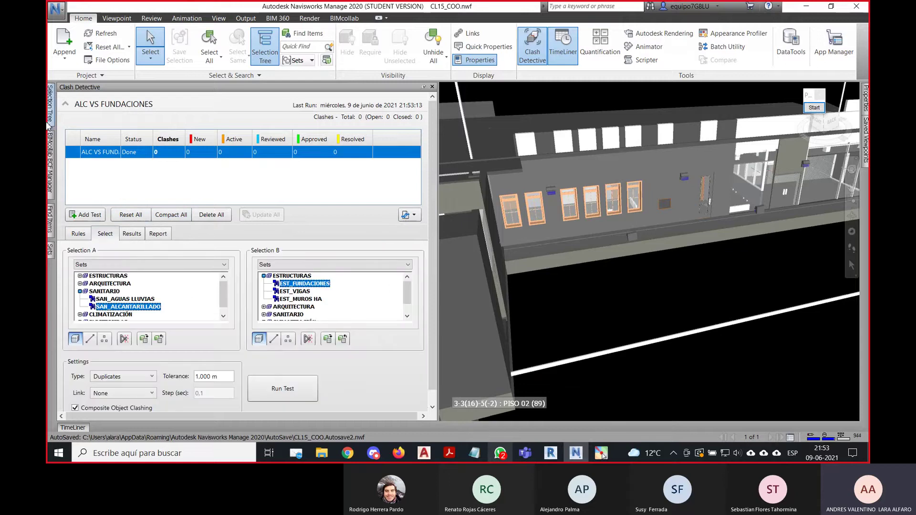
pyautogui.moveTo(50, 250)
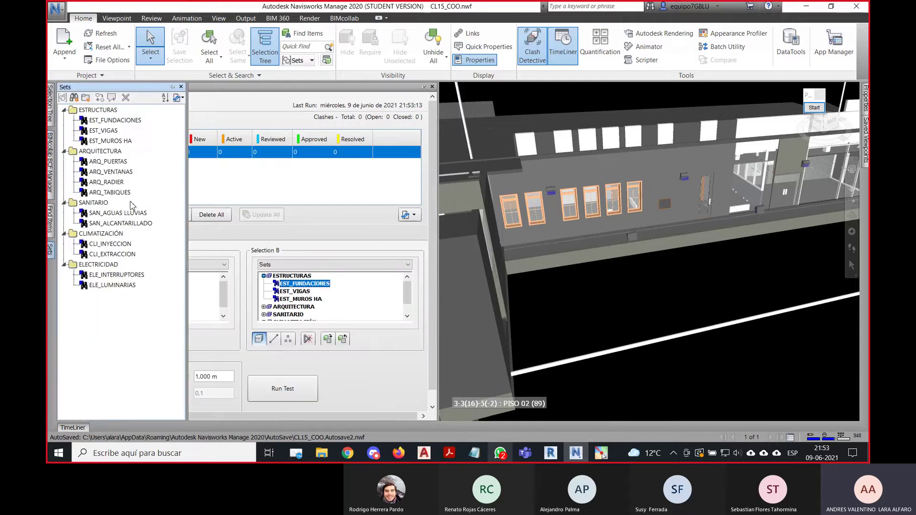
pyautogui.click(114, 224)
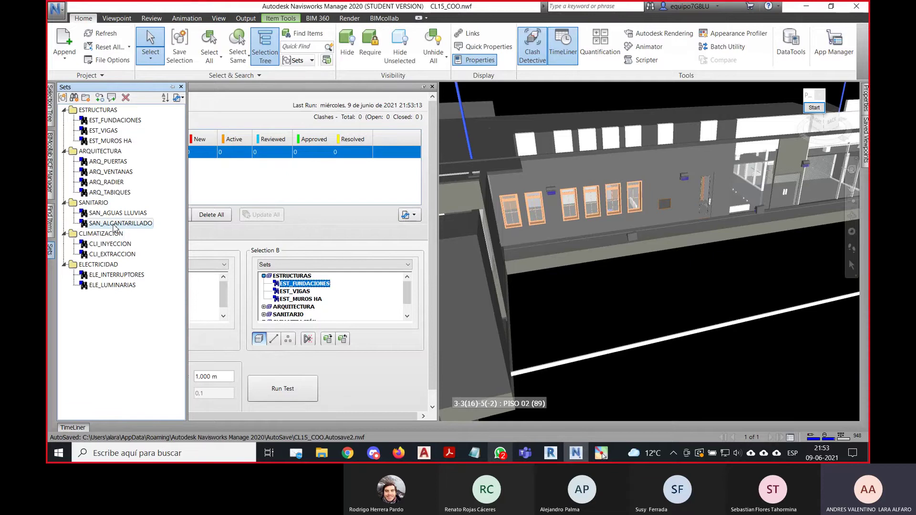
pyautogui.keyDown('shift'); pyautogui.moveTo(540, 279); pyautogui.dragTo(642, 304, button='middle'); pyautogui.keyUp('shift')
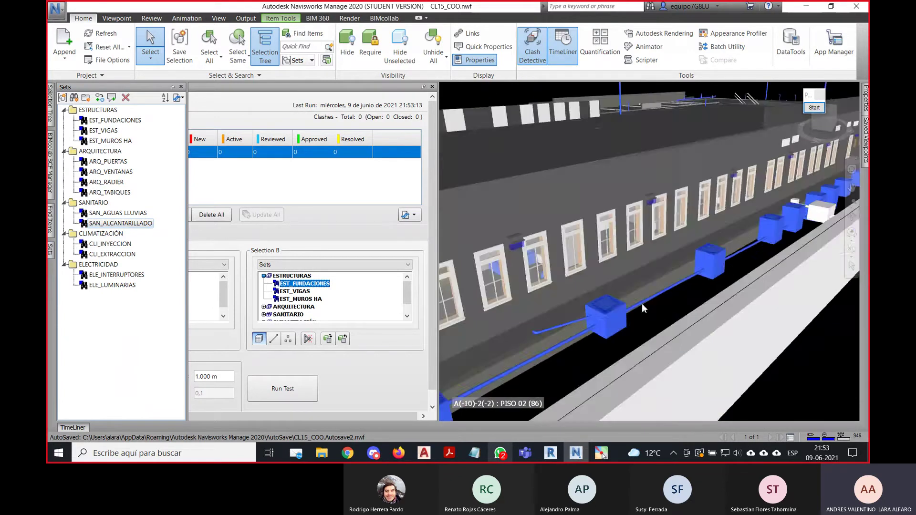
pyautogui.scroll(-3, 562, 277)
pyautogui.keyDown('shift'); pyautogui.moveTo(562, 276); pyautogui.dragTo(490, 313, button='middle'); pyautogui.keyUp('shift')
pyautogui.moveTo(818, 205); pyautogui.dragTo(782, 221, button='middle')
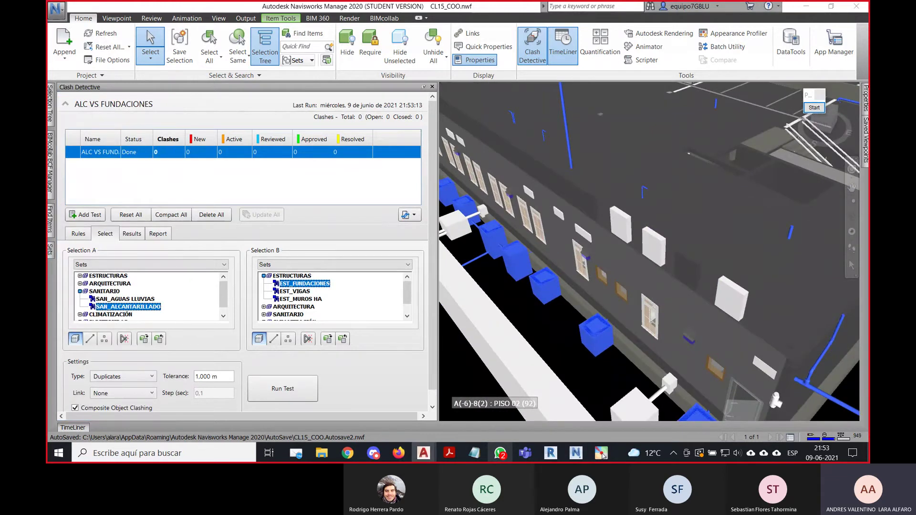
pyautogui.keyDown('shift'); pyautogui.moveTo(688, 321); pyautogui.dragTo(649, 282, button='middle'); pyautogui.keyUp('shift')
pyautogui.scroll(5, 648, 283)
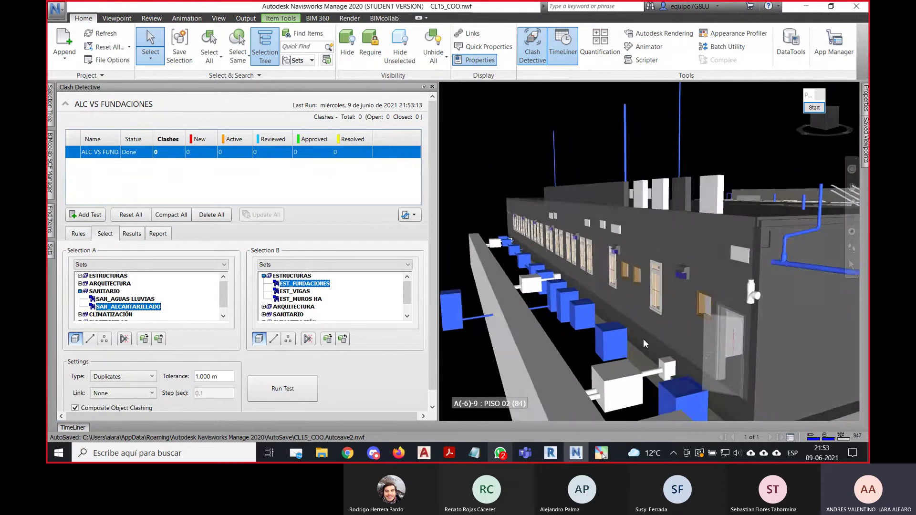
# Examine the properties of a rectangular footing on the underside of the building and deselect it.
pyautogui.click(629, 353)
pyautogui.keyDown('shift'); pyautogui.moveTo(595, 321); pyautogui.dragTo(622, 197, button='middle'); pyautogui.keyUp('shift')
pyautogui.scroll(3, 623, 197)
pyautogui.click(670, 238)
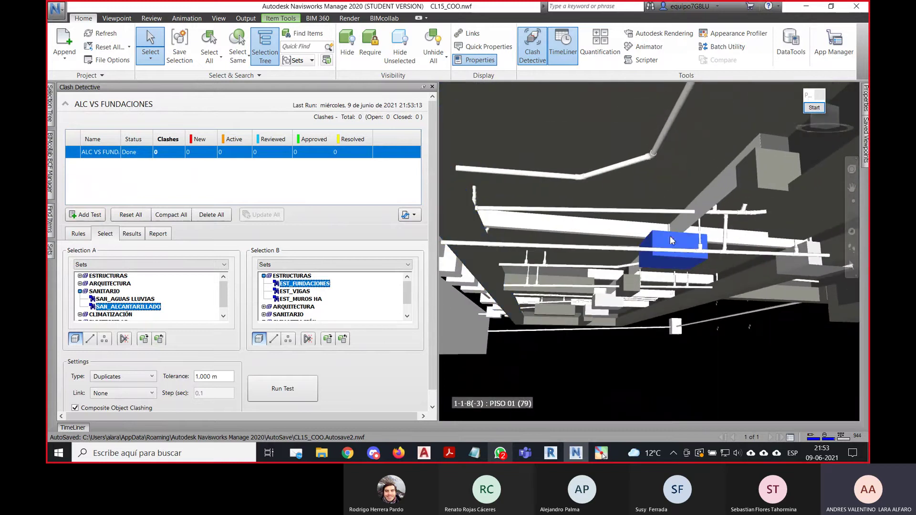
pyautogui.moveTo(865, 109)
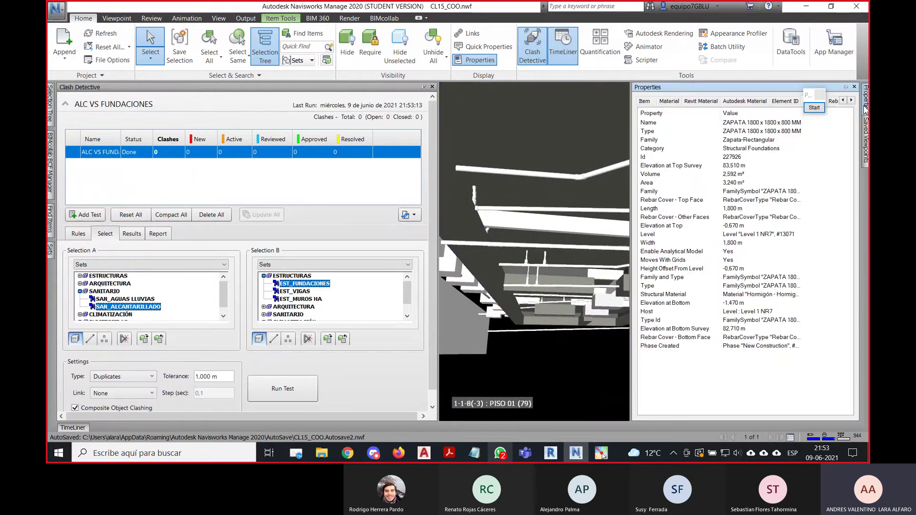
pyautogui.click(600, 373)
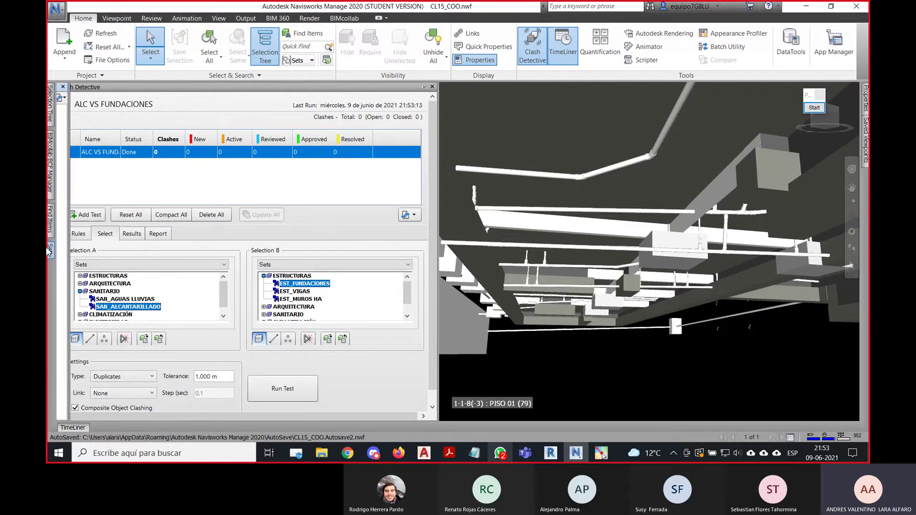
# Highlight the EST_FUNDACIONES set in the model and examine the foundations from below.
pyautogui.moveTo(50, 249)
pyautogui.click(127, 122)
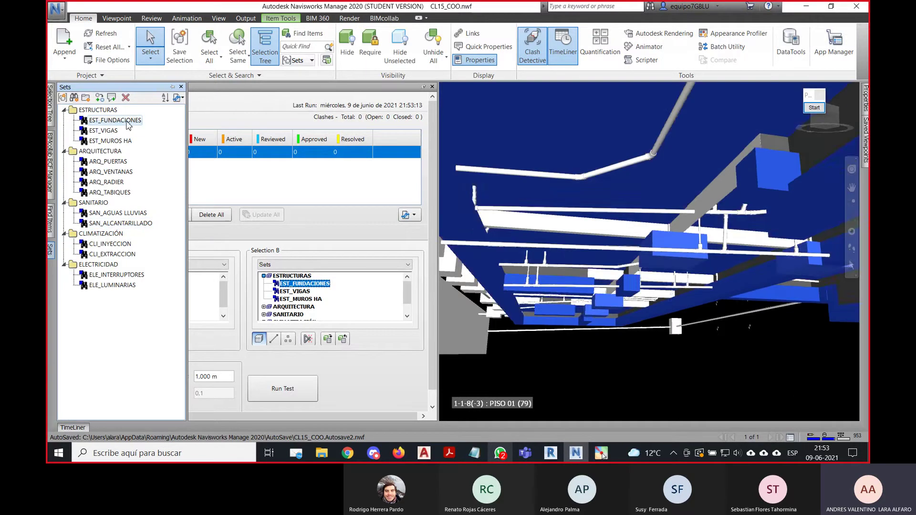
pyautogui.moveTo(517, 285); pyautogui.dragTo(545, 212, button='middle')
pyautogui.keyDown('shift'); pyautogui.moveTo(669, 268); pyautogui.dragTo(634, 234, button='middle'); pyautogui.keyUp('shift')
# Check the properties of a sanitary pipe beside a footing and highlight the SAN_ALCANTARILLADO set again.
pyautogui.click(631, 233)
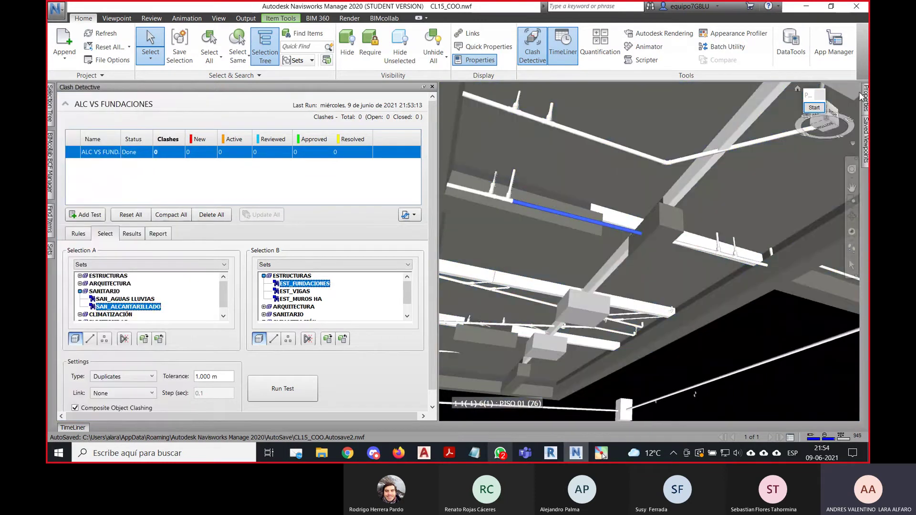
pyautogui.moveTo(865, 98)
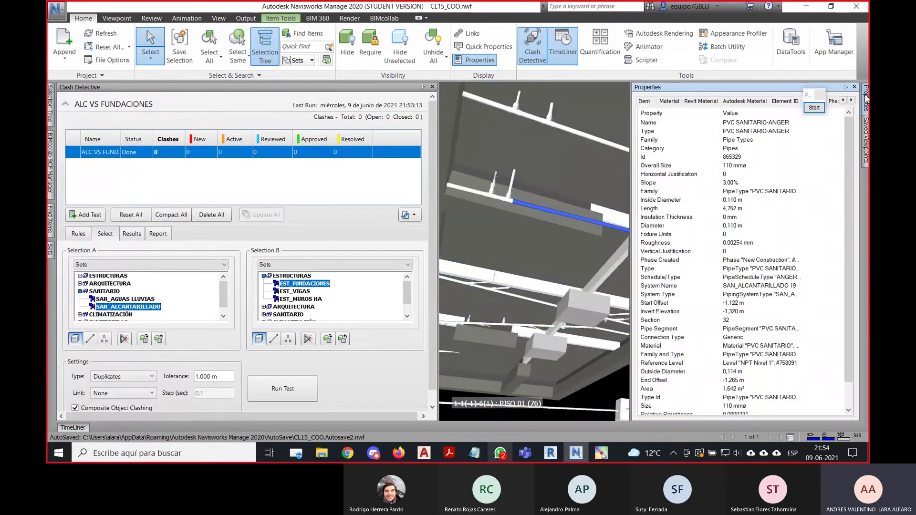
pyautogui.click(574, 409)
pyautogui.moveTo(50, 253)
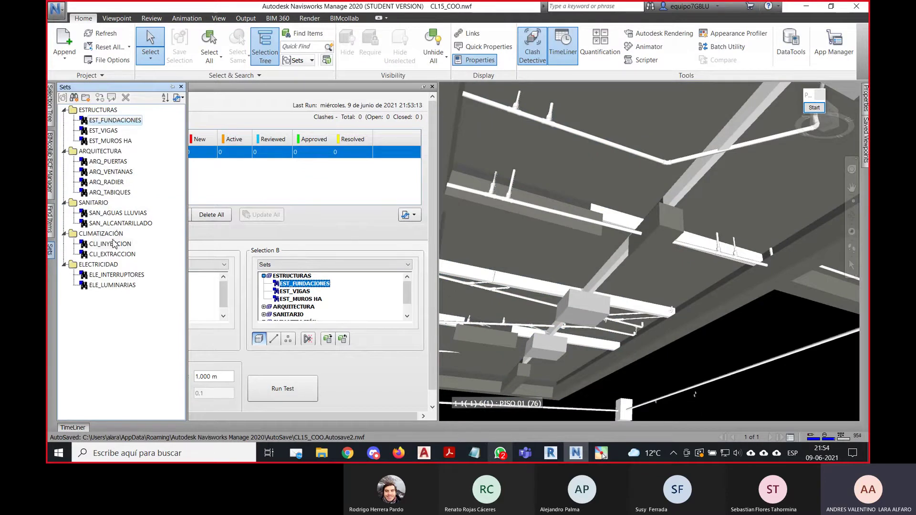
pyautogui.click(116, 224)
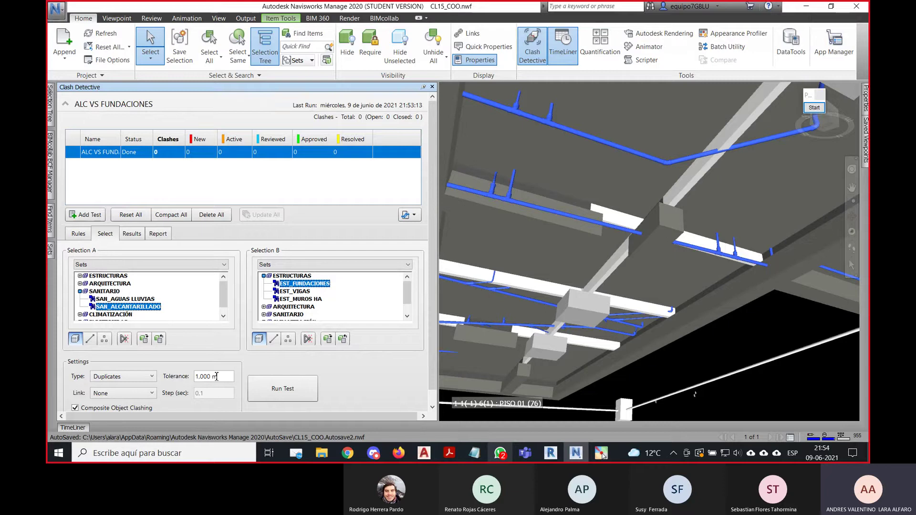
# Set the ALC VS FUNDACIONES test type to Hard and run the test.
pyautogui.click(132, 379)
pyautogui.click(123, 387)
pyautogui.click(227, 376)
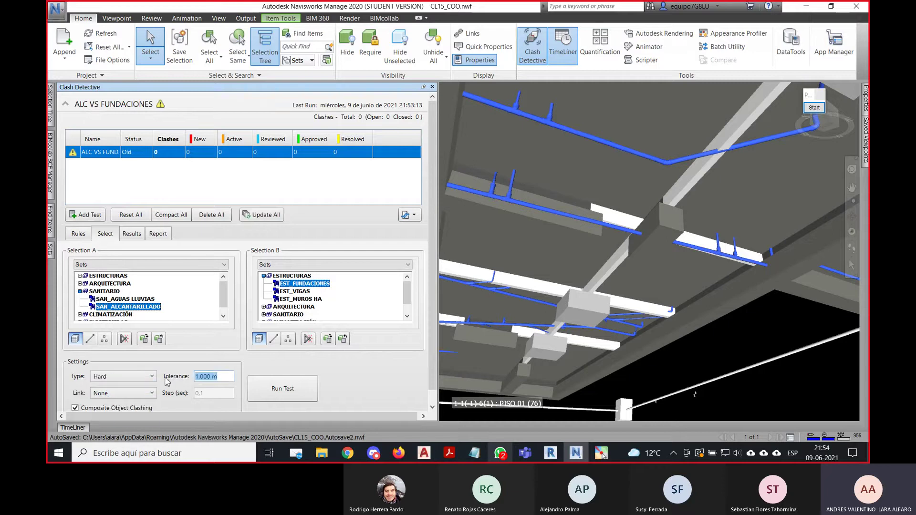
pyautogui.click(282, 389)
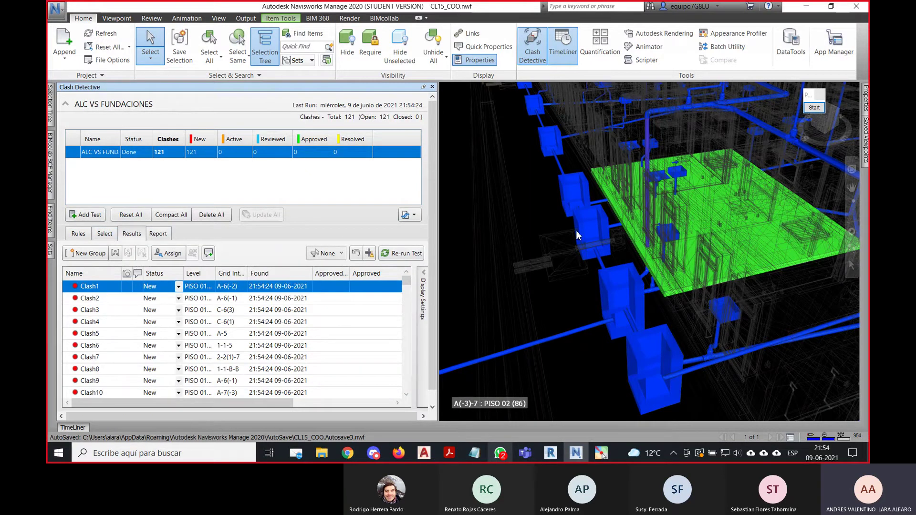
# Examine Clash1 between the vertical pipe and the foundation slab from several angles in the model.
pyautogui.scroll(-5, 576, 231)
pyautogui.click(502, 214)
pyautogui.scroll(1, 518, 219)
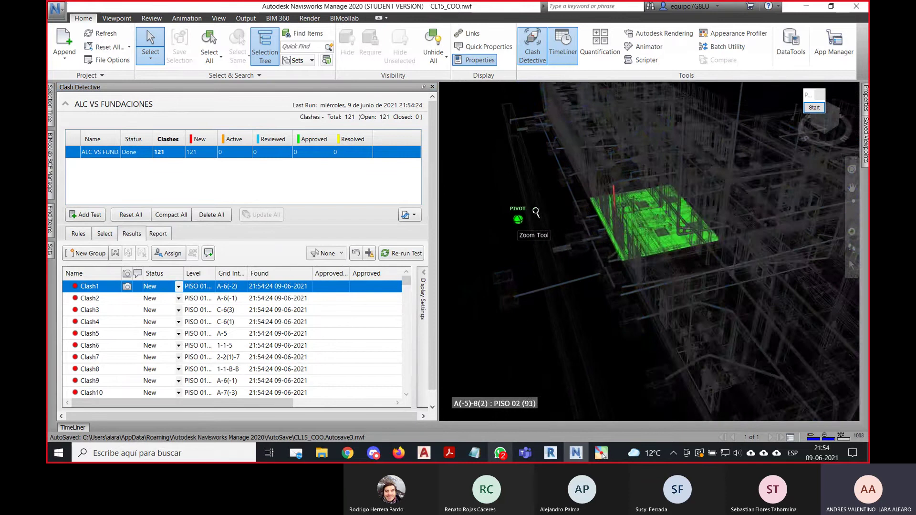
pyautogui.scroll(2, 535, 212)
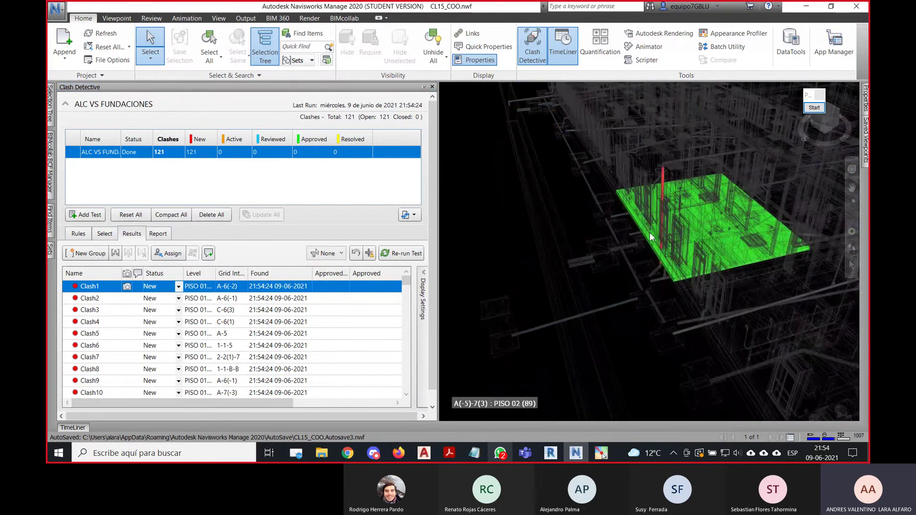
pyautogui.moveTo(627, 217); pyautogui.dragTo(601, 184, button='middle')
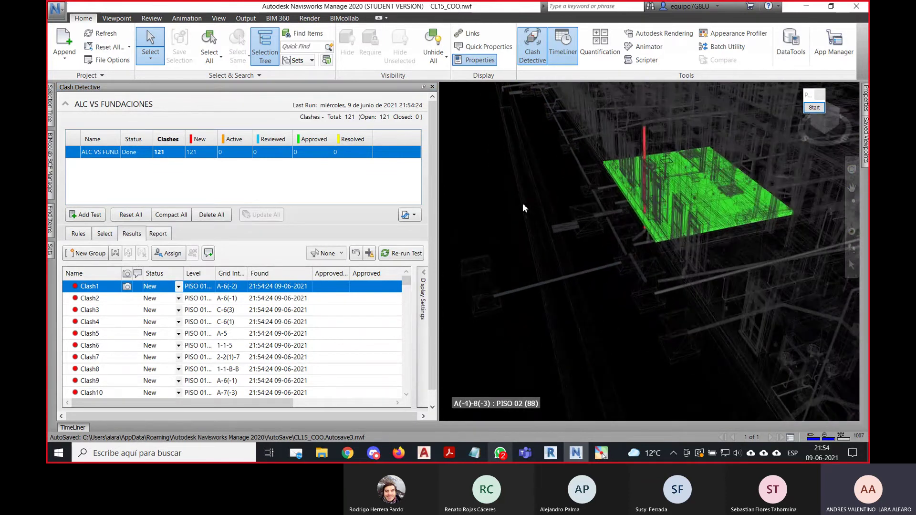
pyautogui.moveTo(599, 247); pyautogui.dragTo(612, 241, button='middle')
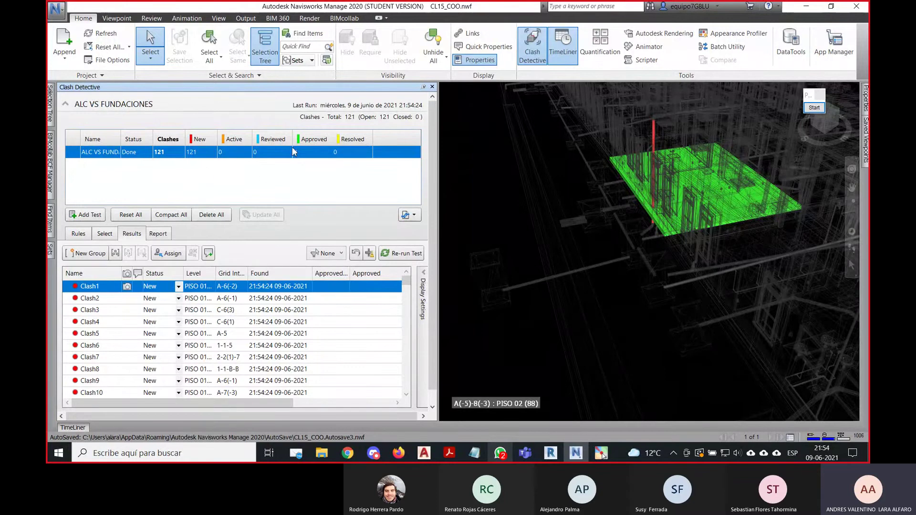
pyautogui.moveTo(596, 302)
pyautogui.keyDown('shift'); pyautogui.mouseDown(button='middle')
pyautogui.moveTo(623, 319)
pyautogui.moveTo(667, 265)
pyautogui.moveTo(597, 321)
pyautogui.moveTo(600, 286)
pyautogui.mouseUp(button='middle'); pyautogui.keyUp('shift')
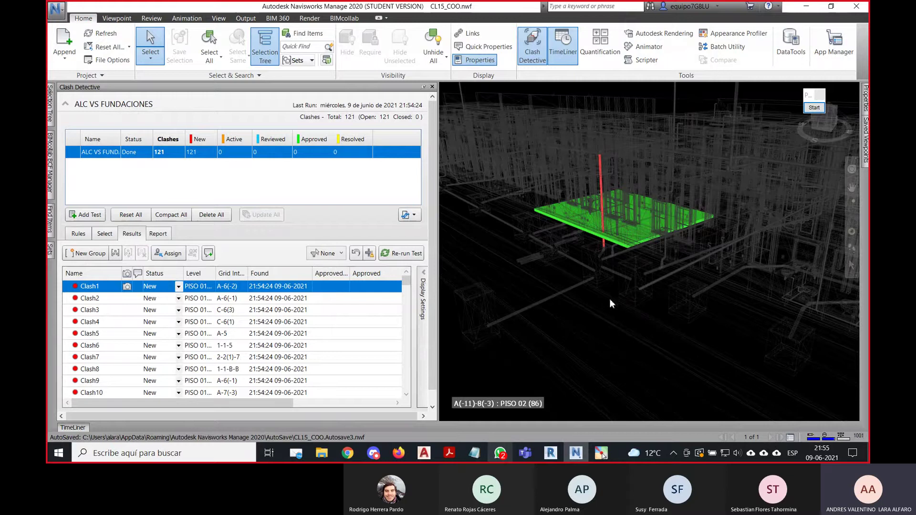
# Open the BIMcollab BCF Manager, review the new issue form and its priority options, and cancel the issue.
pyautogui.click(341, 20)
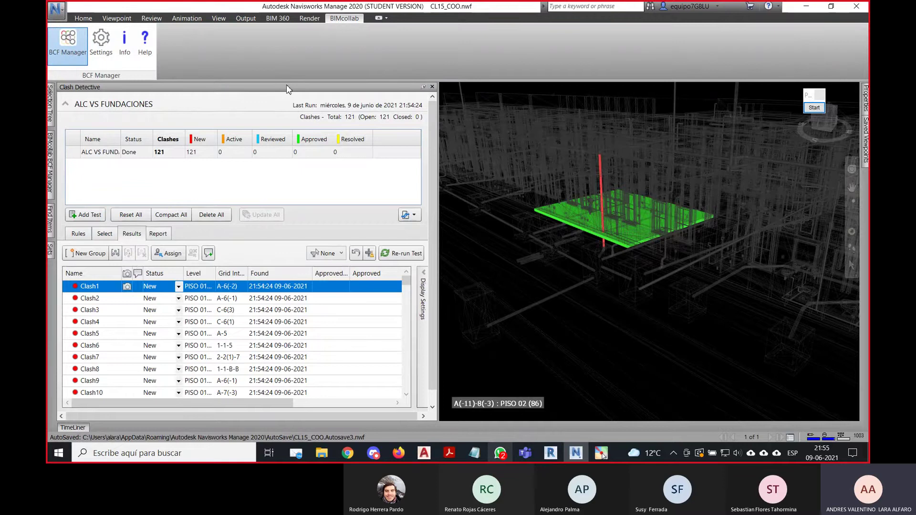
pyautogui.click(546, 278)
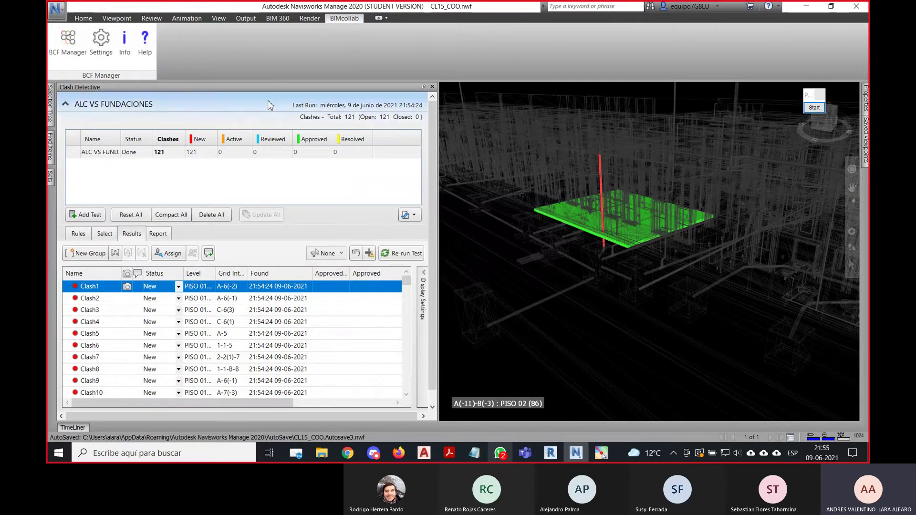
pyautogui.click(80, 52)
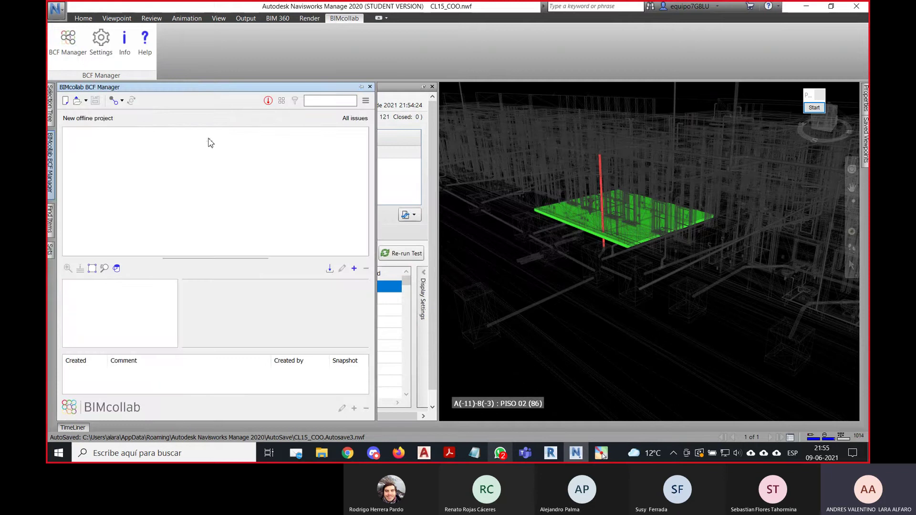
pyautogui.click(354, 269)
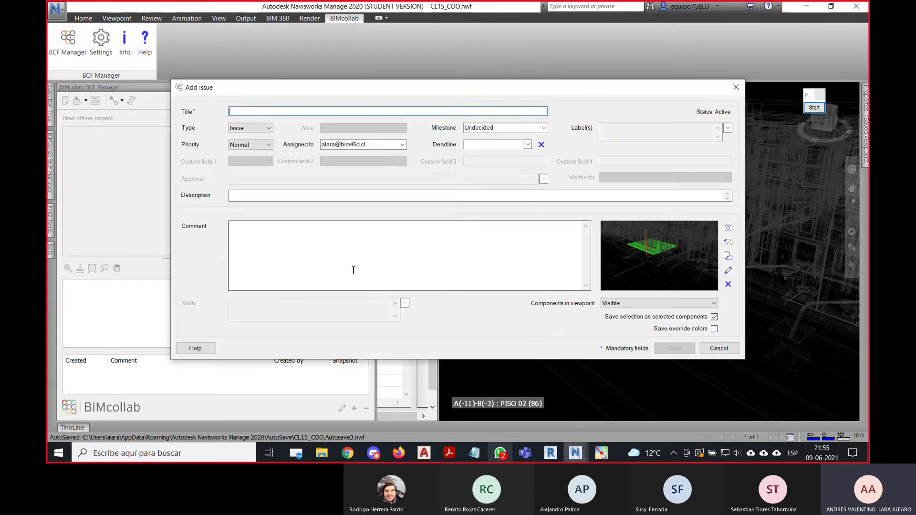
pyautogui.click(239, 145)
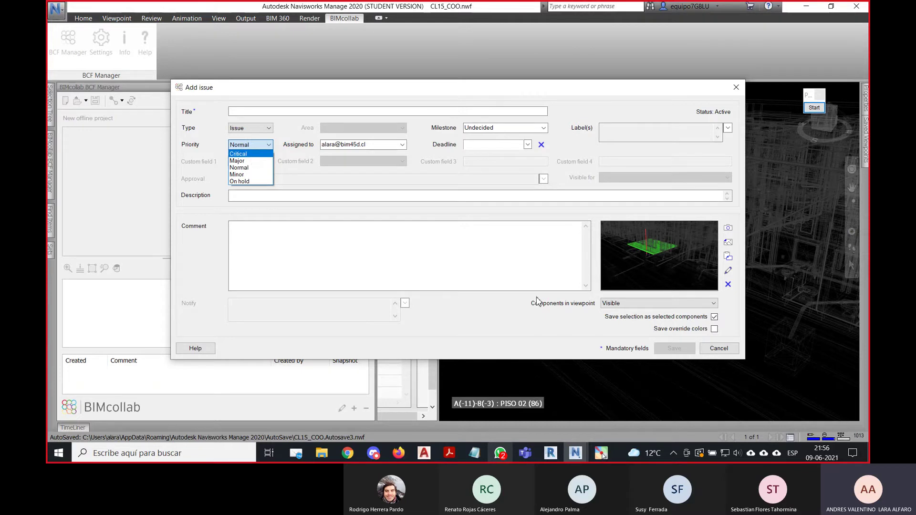
pyautogui.click(716, 349)
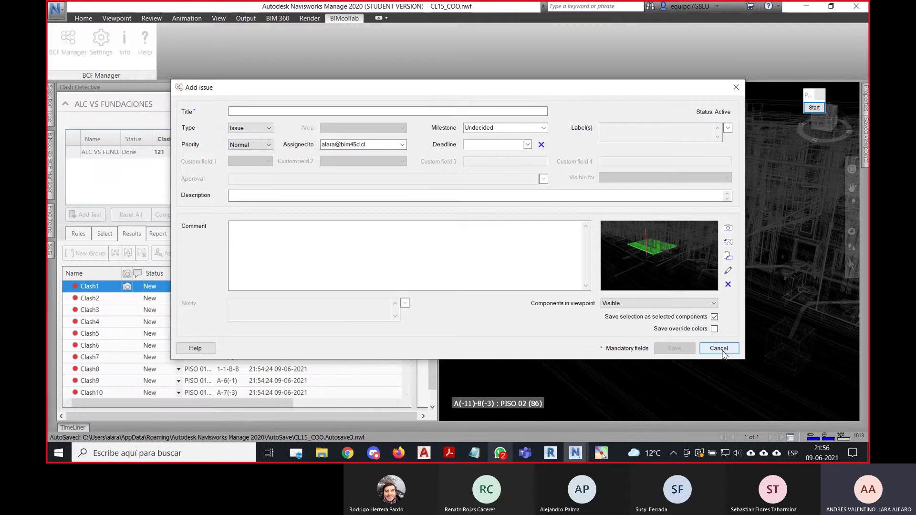
pyautogui.click(722, 349)
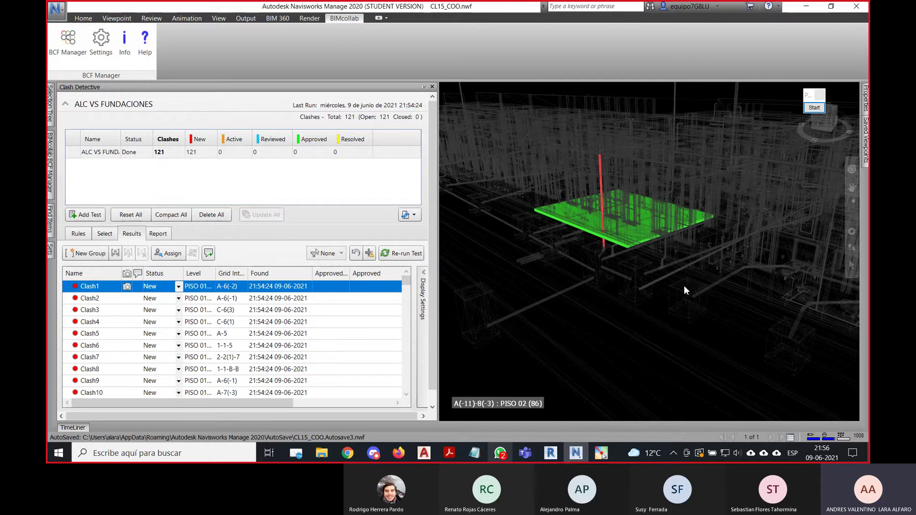
# Display Clash2 from the ALC VS FUNDACIONES results in the model.
pyautogui.click(97, 300)
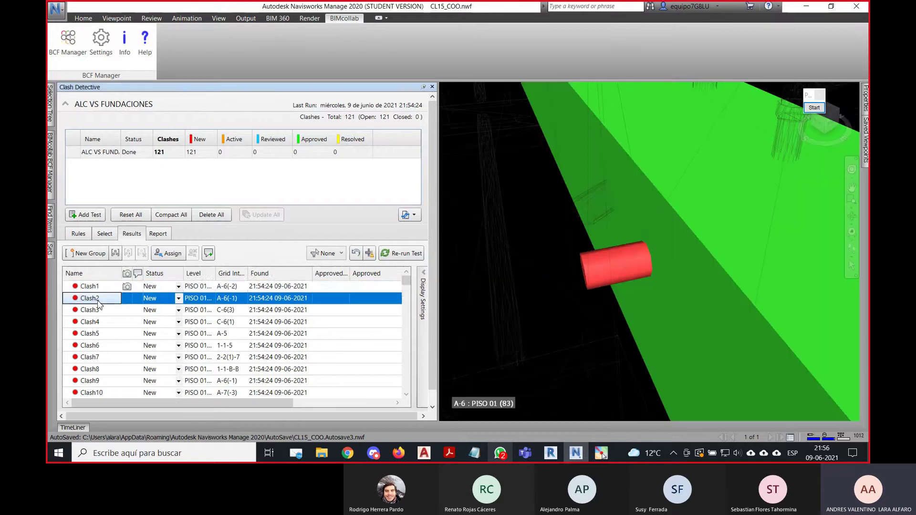
# Step through Clash1 to Clash8 in the ALC VS FUNDACIONES results, viewing the clashes in the model.
pyautogui.click(100, 287)
pyautogui.click(97, 299)
pyautogui.click(95, 310)
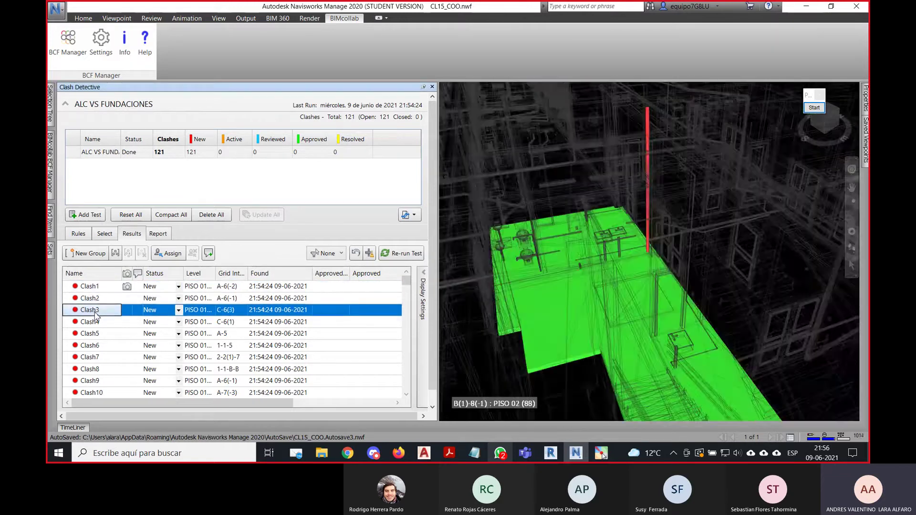
pyautogui.click(94, 322)
pyautogui.click(94, 334)
pyautogui.click(95, 346)
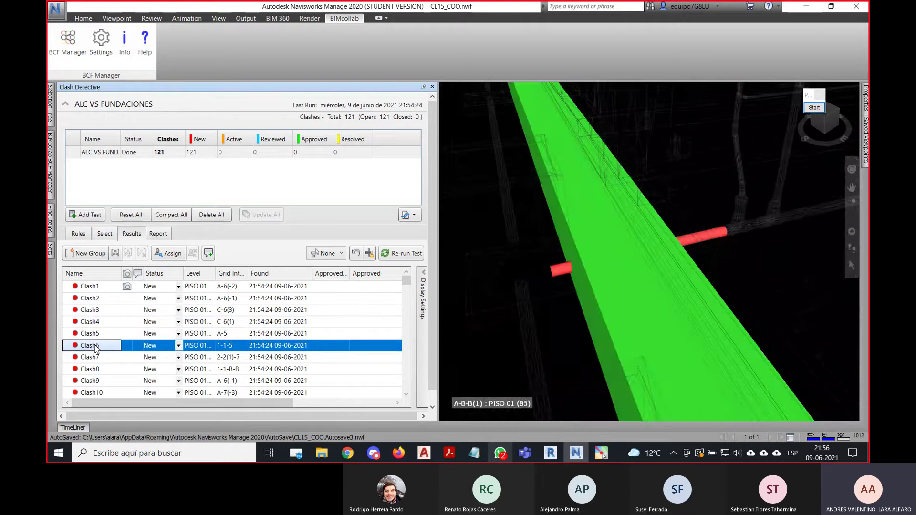
pyautogui.click(98, 359)
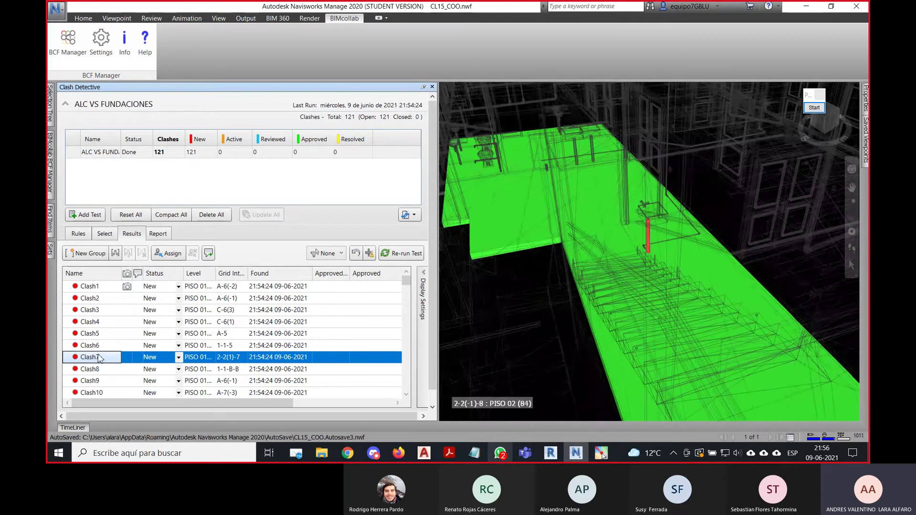
pyautogui.click(100, 381)
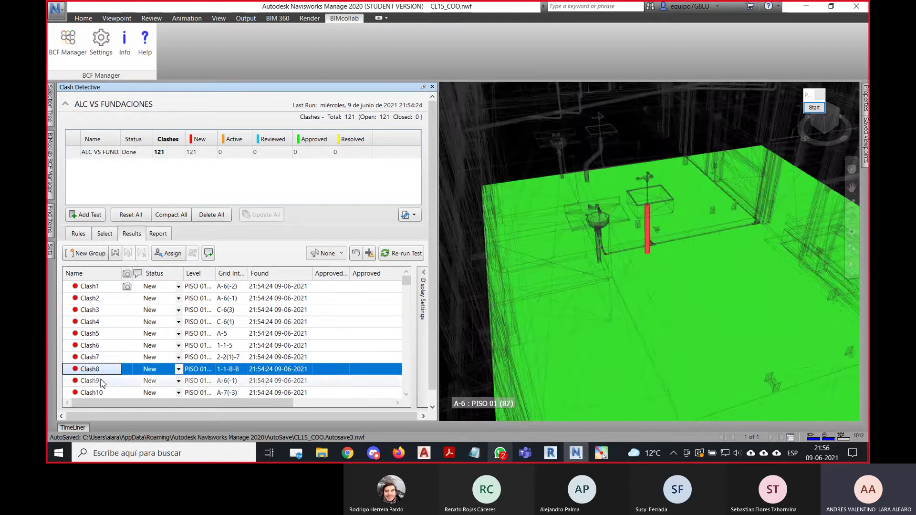
pyautogui.click(109, 369)
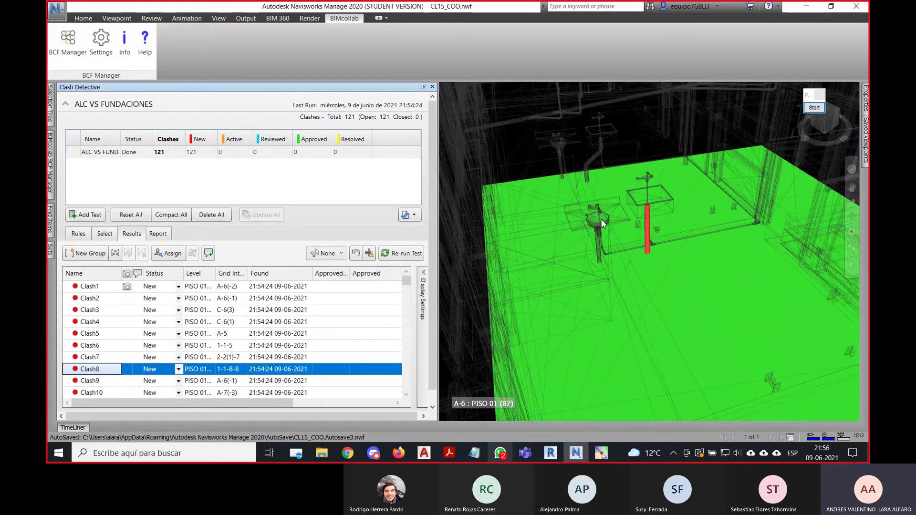
# Examine Clash8 between the vertical pipe and the foundation slab from different angles and distances.
pyautogui.moveTo(760, 268); pyautogui.dragTo(743, 179, button='middle')
pyautogui.scroll(-6, 748, 241)
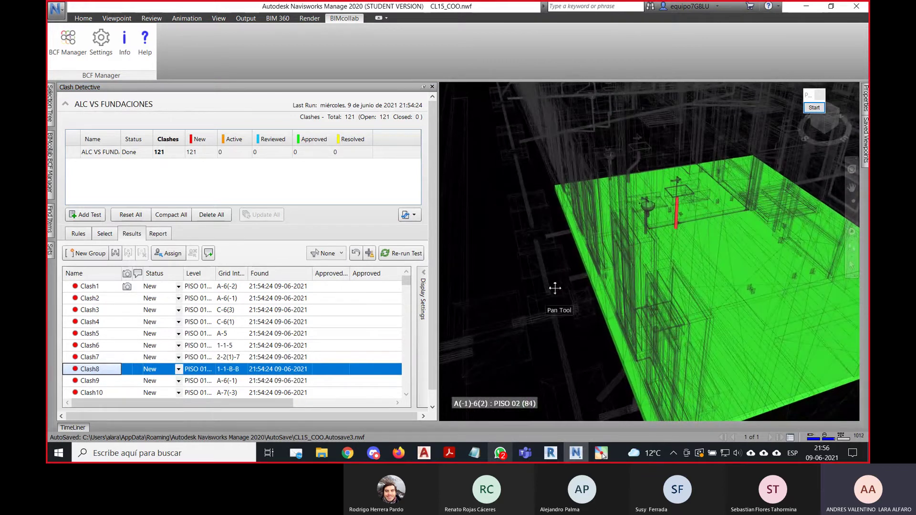
pyautogui.moveTo(554, 289); pyautogui.dragTo(564, 236, button='middle')
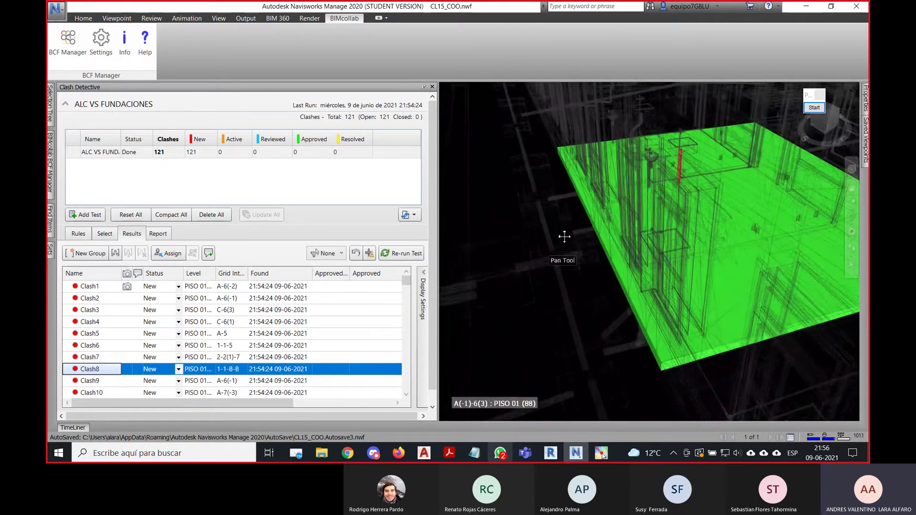
pyautogui.scroll(-5, 582, 256)
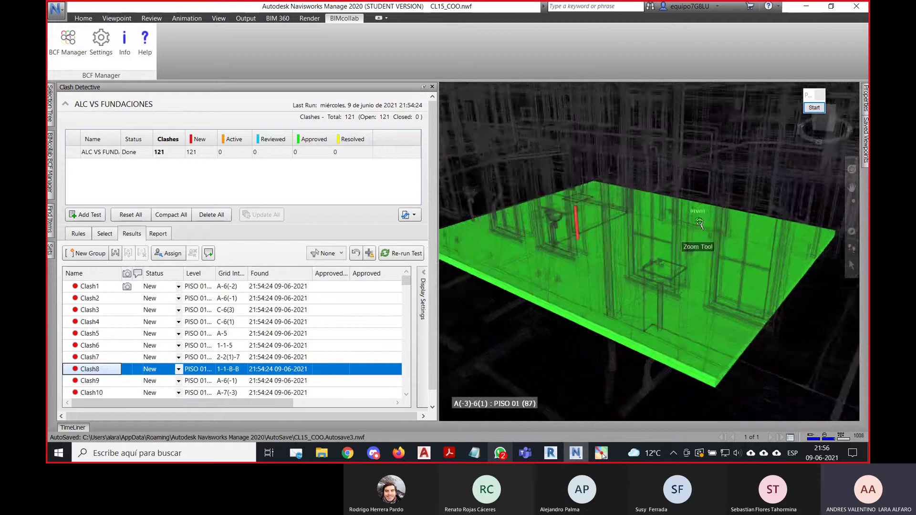
pyautogui.scroll(3, 699, 224)
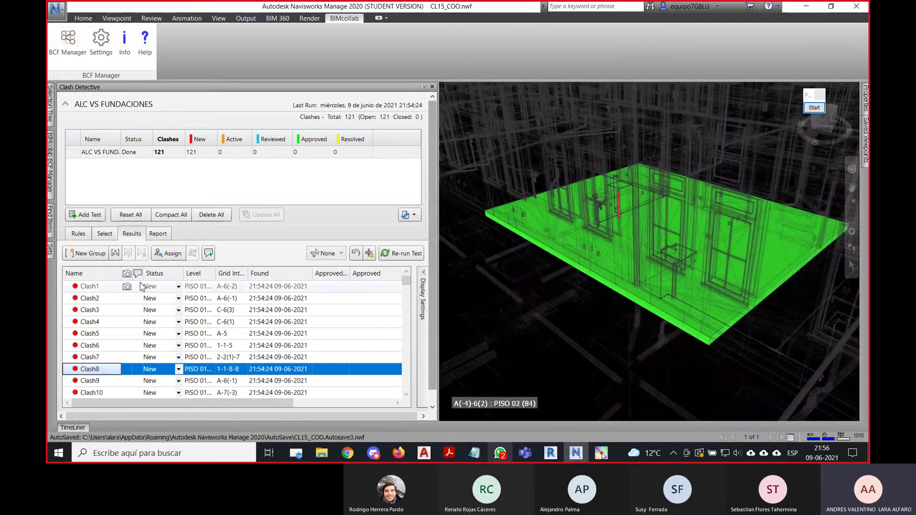
# Review the columns of the clash results list, from level and grid intersection through to description and distance.
pyautogui.moveTo(431, 261); pyautogui.dragTo(431, 277)
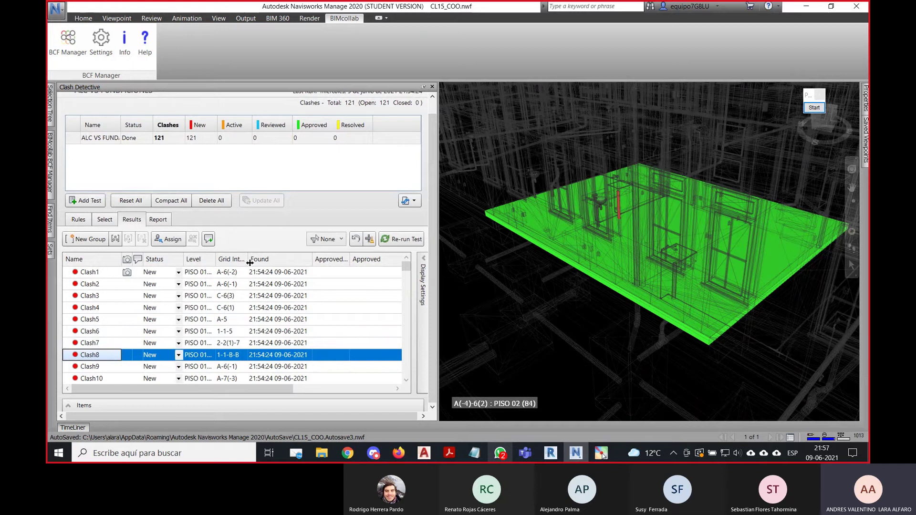
pyautogui.moveTo(258, 389); pyautogui.dragTo(332, 395)
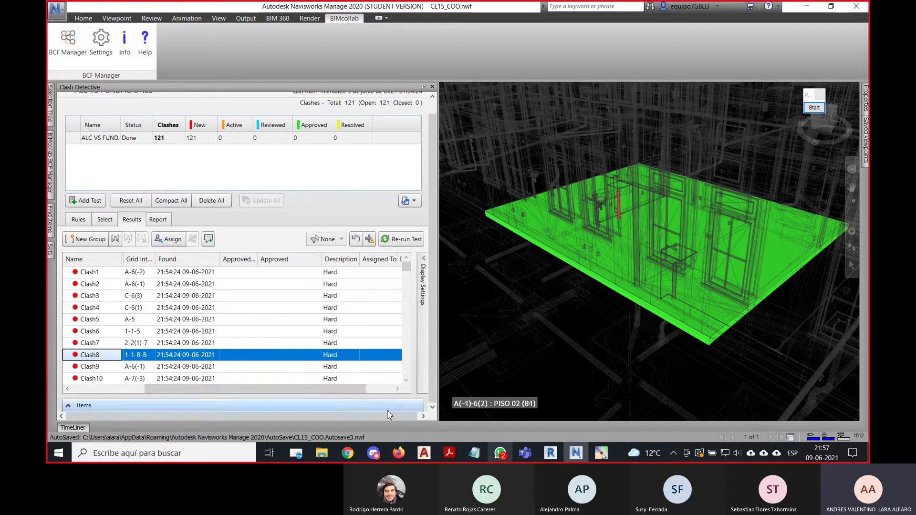
pyautogui.moveTo(365, 390); pyautogui.dragTo(385, 394)
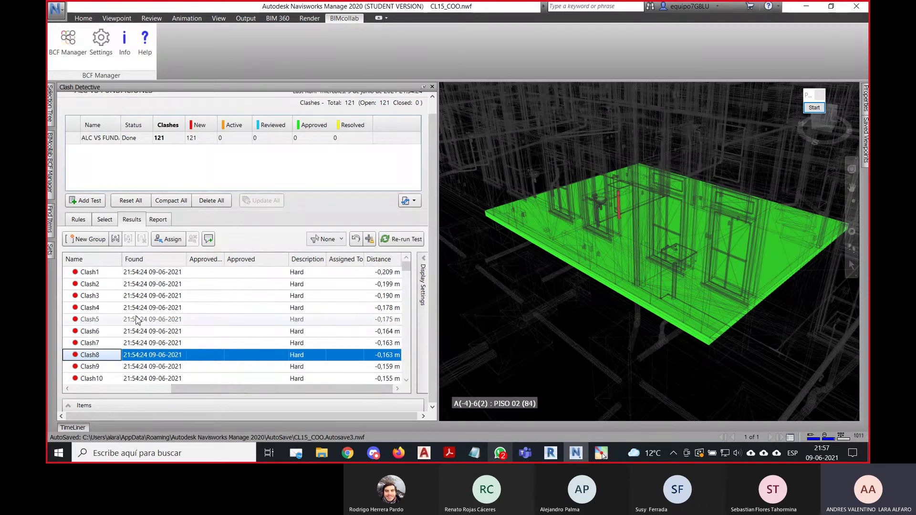
pyautogui.moveTo(359, 396); pyautogui.dragTo(295, 395)
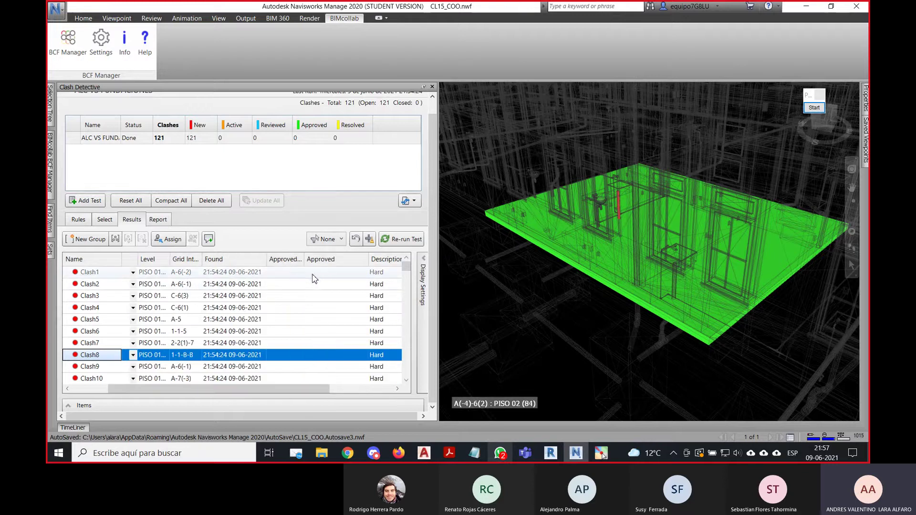
pyautogui.moveTo(302, 393); pyautogui.dragTo(266, 394)
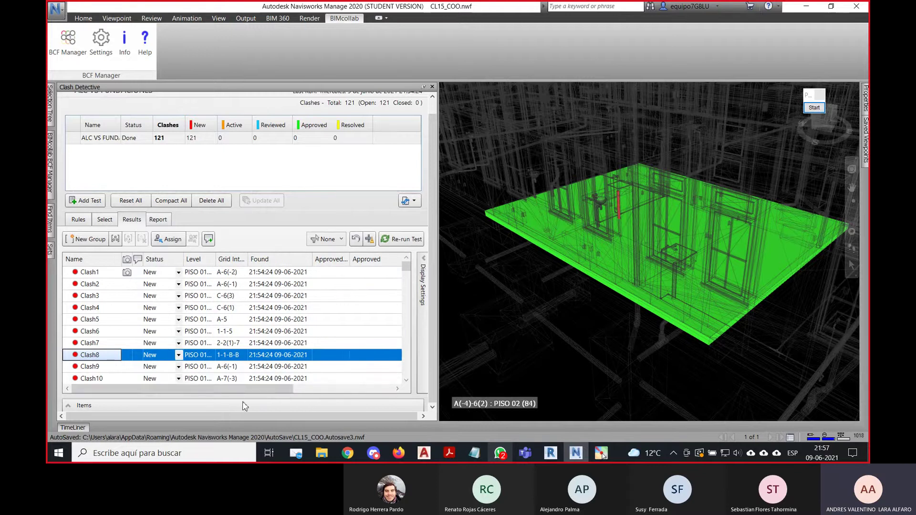
pyautogui.moveTo(288, 389); pyautogui.dragTo(402, 390)
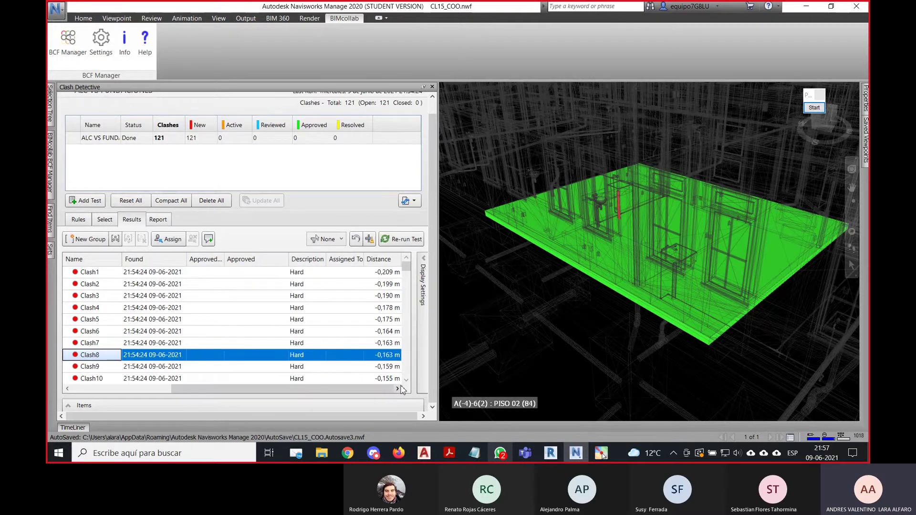
# Expand the clash display settings and toggle the Item 2 and Item 1 highlighting off and back on.
pyautogui.scroll(1, 425, 286)
pyautogui.click(424, 285)
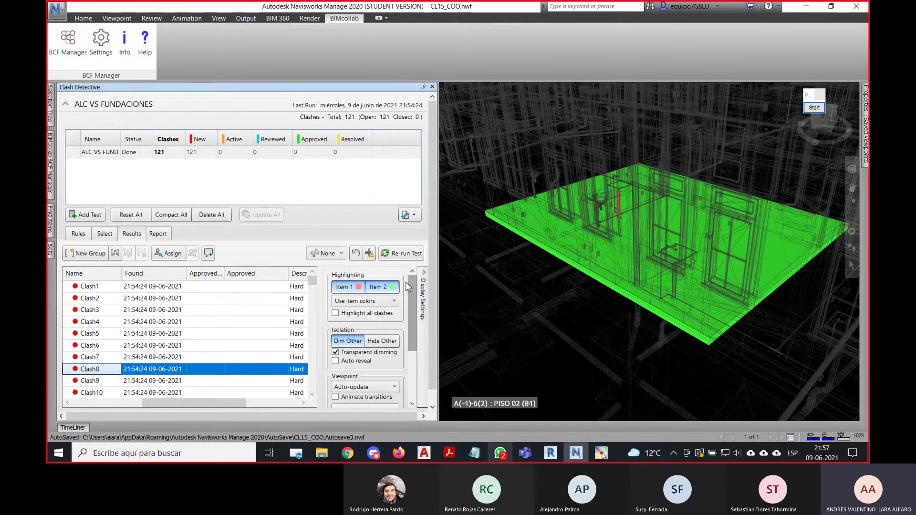
pyautogui.click(374, 288)
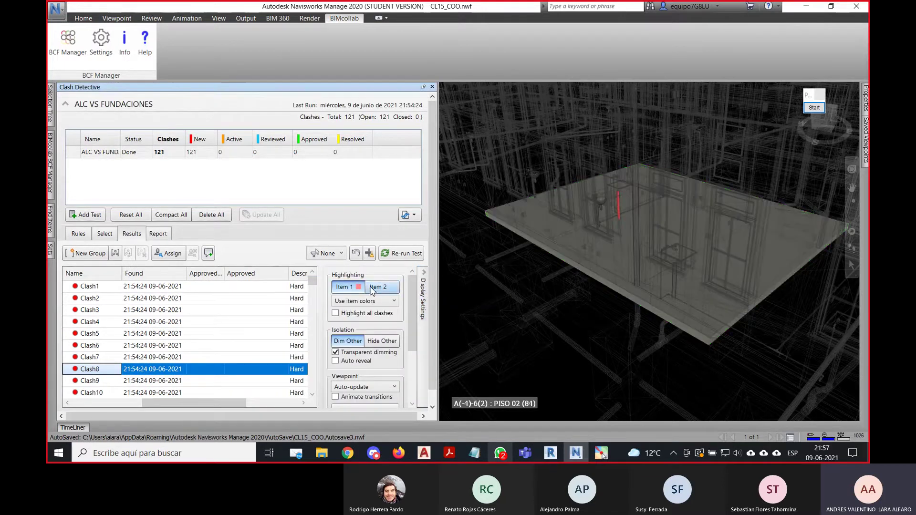
pyautogui.click(374, 289)
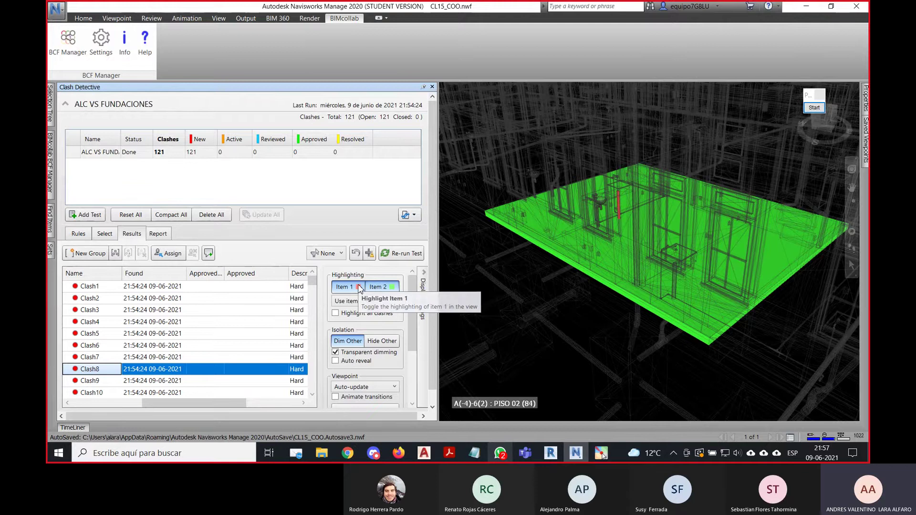
pyautogui.click(358, 287)
pyautogui.click(358, 288)
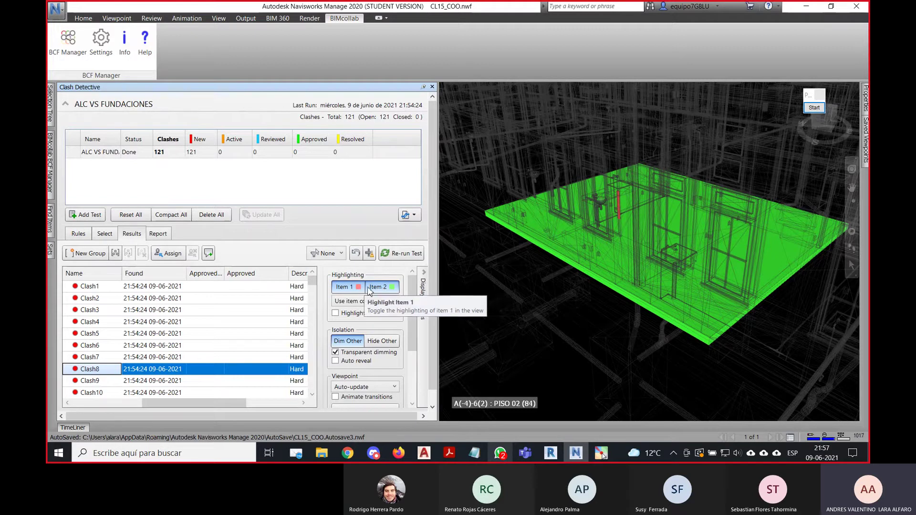
# Try status color for the clash highlighting, and restore the item colors.
pyautogui.click(375, 301)
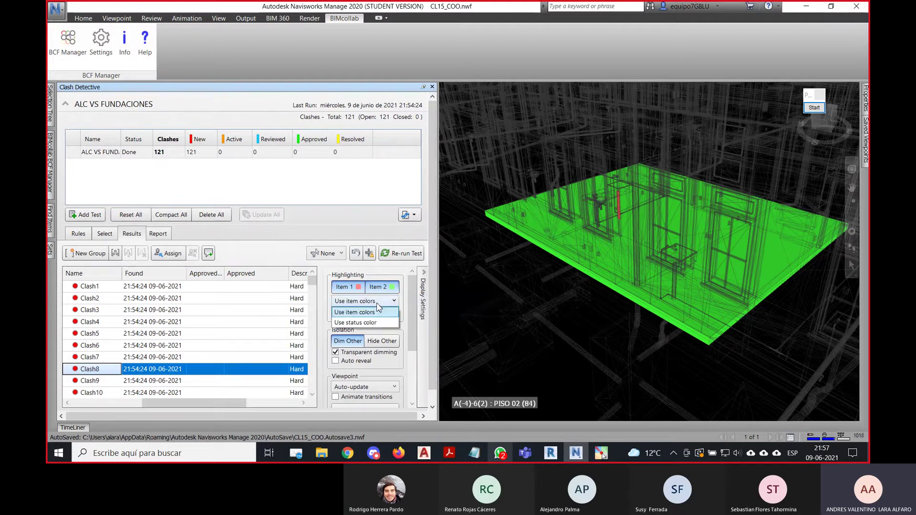
pyautogui.click(368, 322)
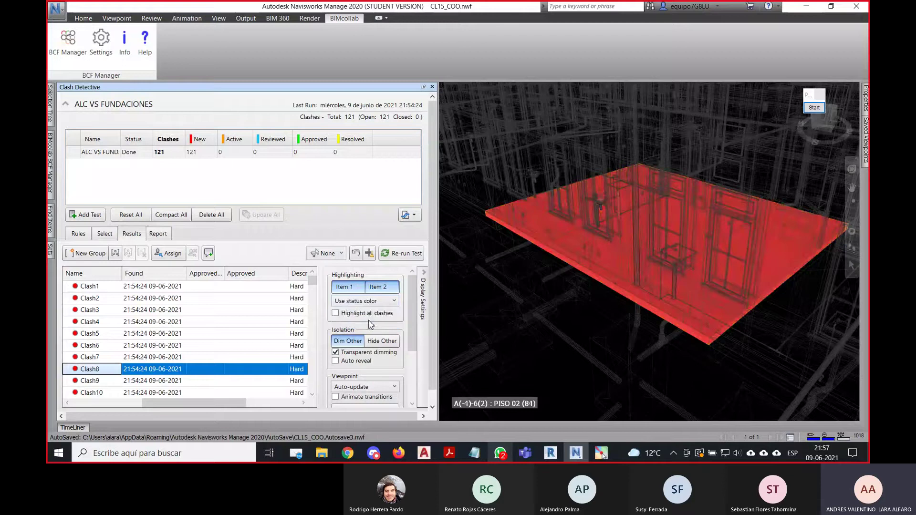
pyautogui.click(364, 302)
pyautogui.click(363, 313)
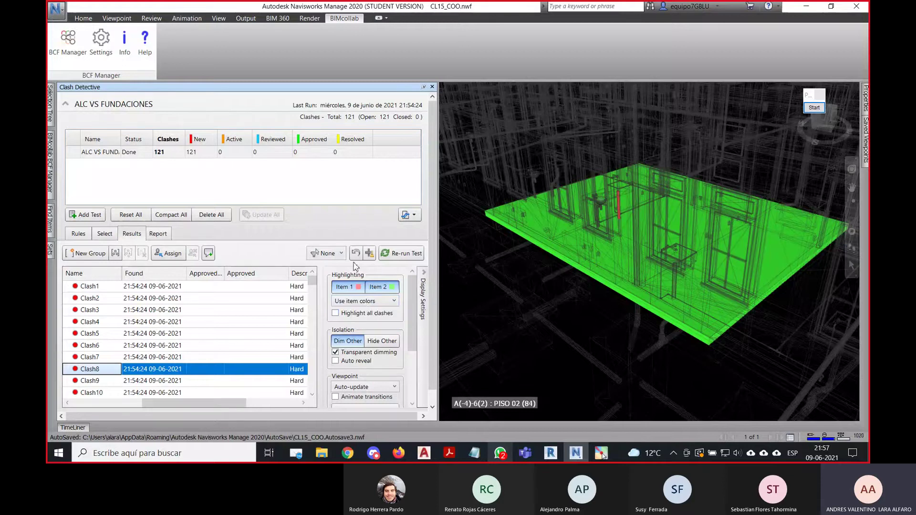
# Turn on highlighting of all clashes and examine the clashing elements along the building's foundations.
pyautogui.click(335, 313)
pyautogui.scroll(-8, 765, 311)
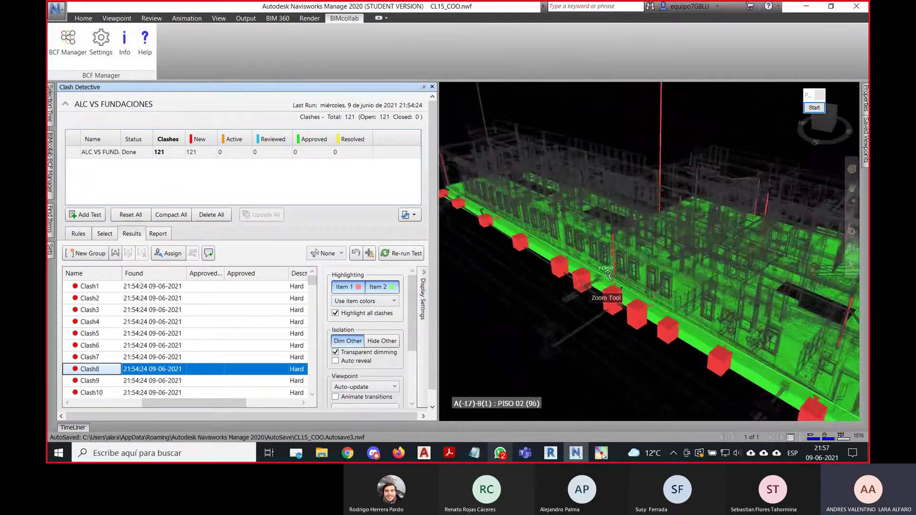
pyautogui.scroll(5, 590, 265)
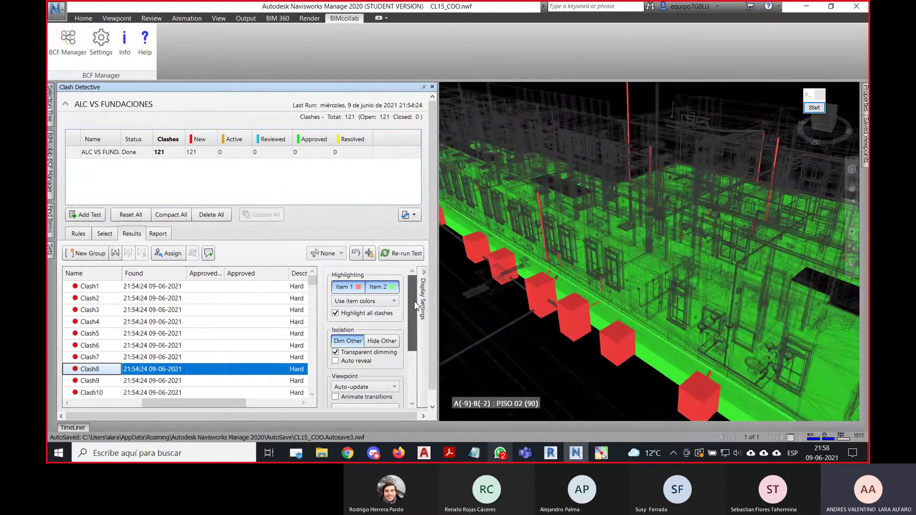
pyautogui.scroll(-2, 415, 317)
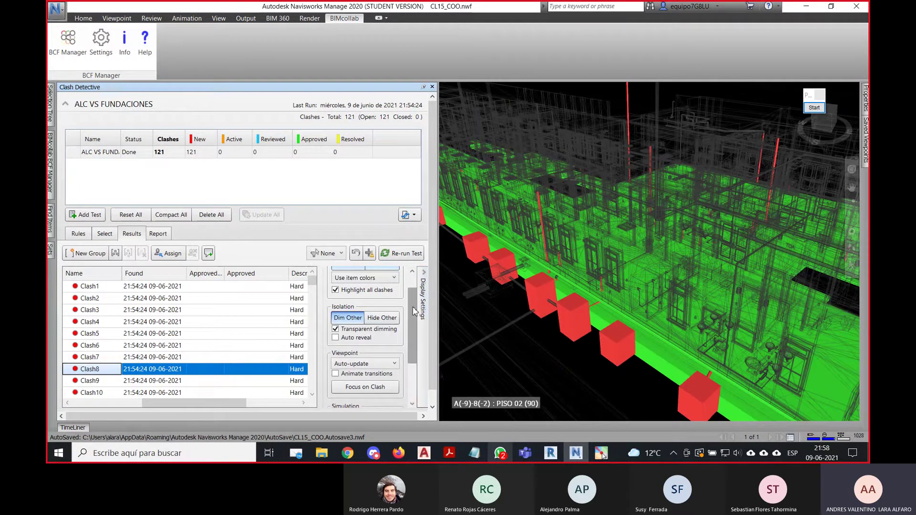
pyautogui.moveTo(535, 309); pyautogui.dragTo(588, 307, button='middle')
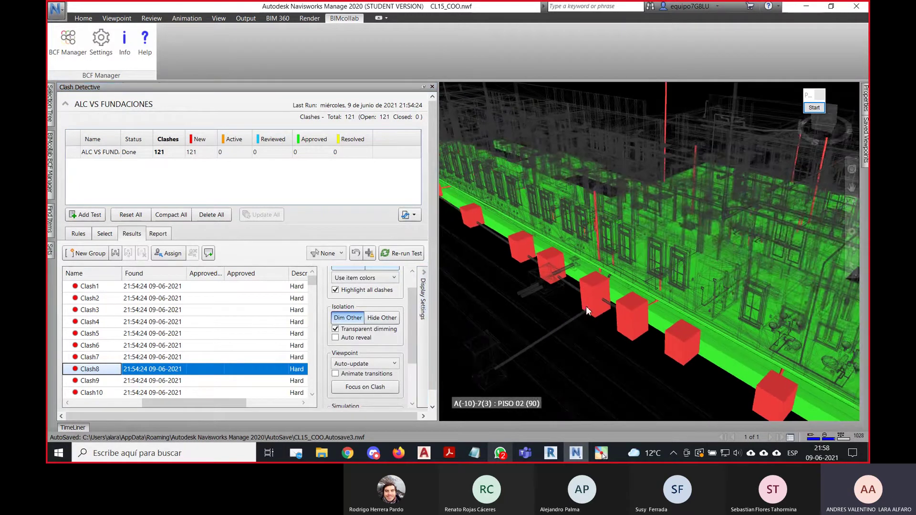
# Turn off Dim Other to show the full model around the clashes, and turn dimming back on.
pyautogui.click(357, 321)
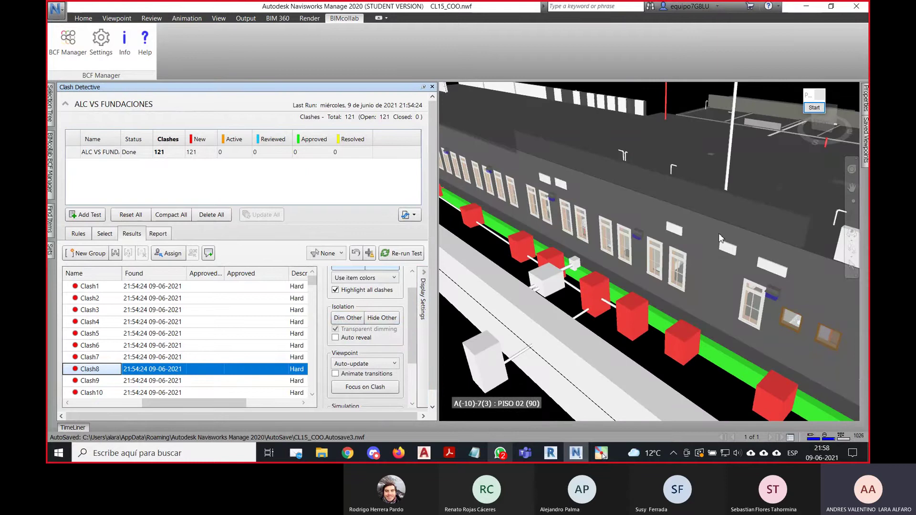
pyautogui.click(348, 317)
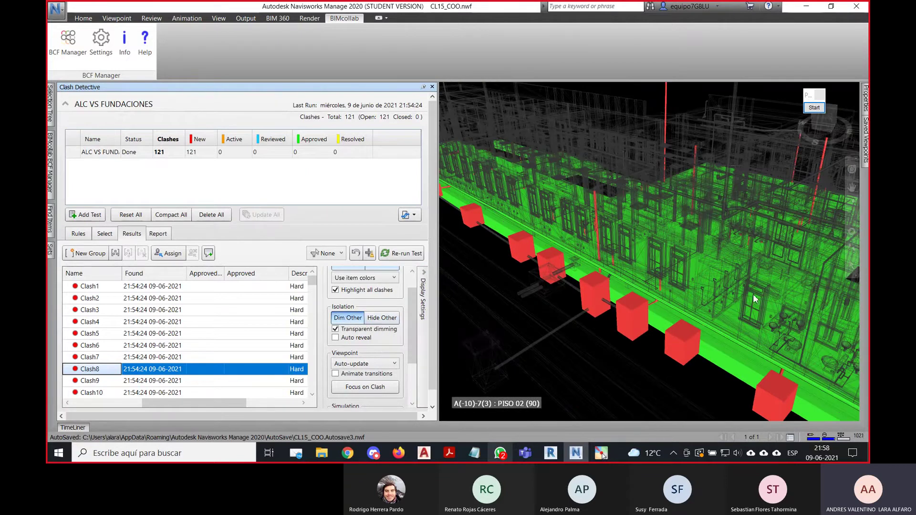
pyautogui.moveTo(756, 300); pyautogui.dragTo(720, 285, button='middle')
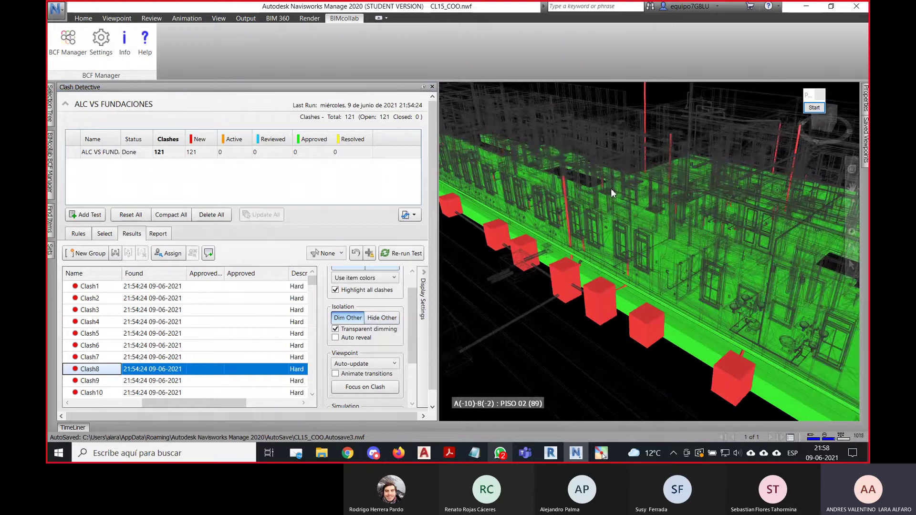
# Set the isolation to Hide Other and inspect the isolated pipe and slab of Clash8 up close.
pyautogui.click(381, 318)
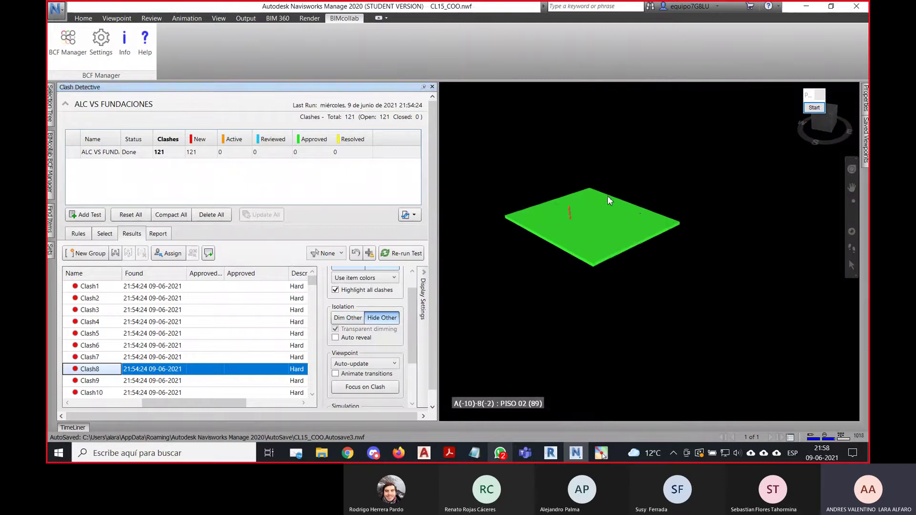
pyautogui.scroll(5, 596, 215)
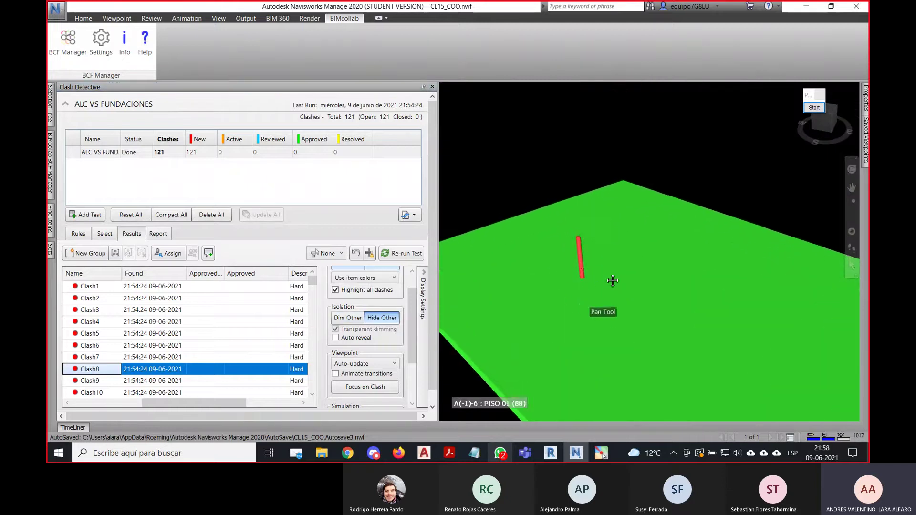
pyautogui.moveTo(596, 285); pyautogui.dragTo(664, 222, button='middle')
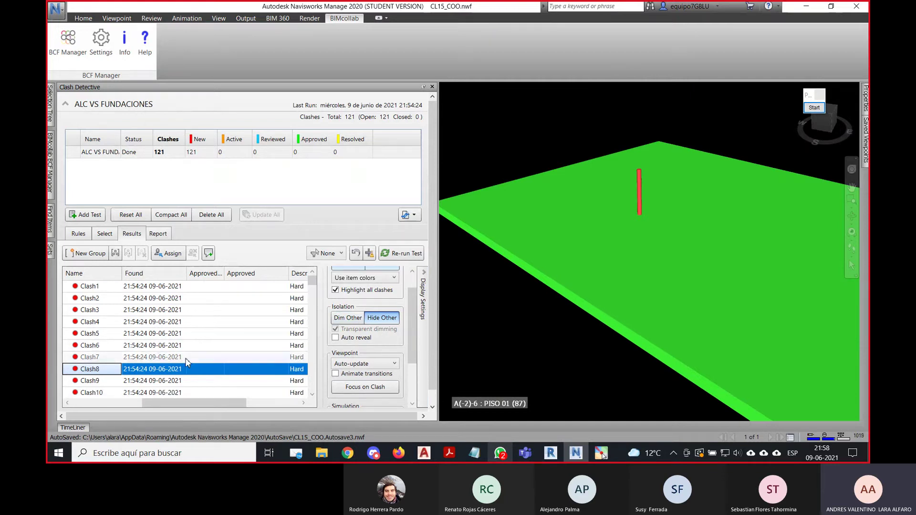
# Step through Clash9, Clash10 and Clash20 to view the isolated elements of each clash.
pyautogui.click(205, 380)
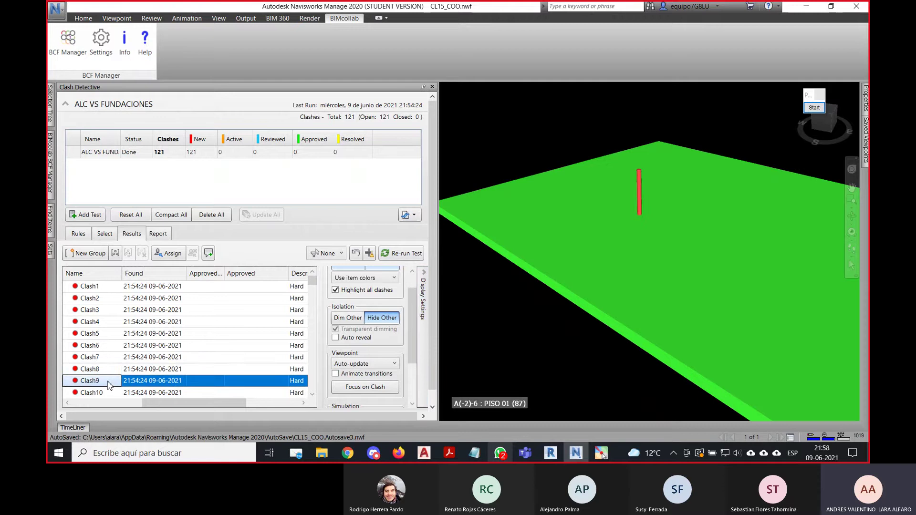
pyautogui.click(90, 394)
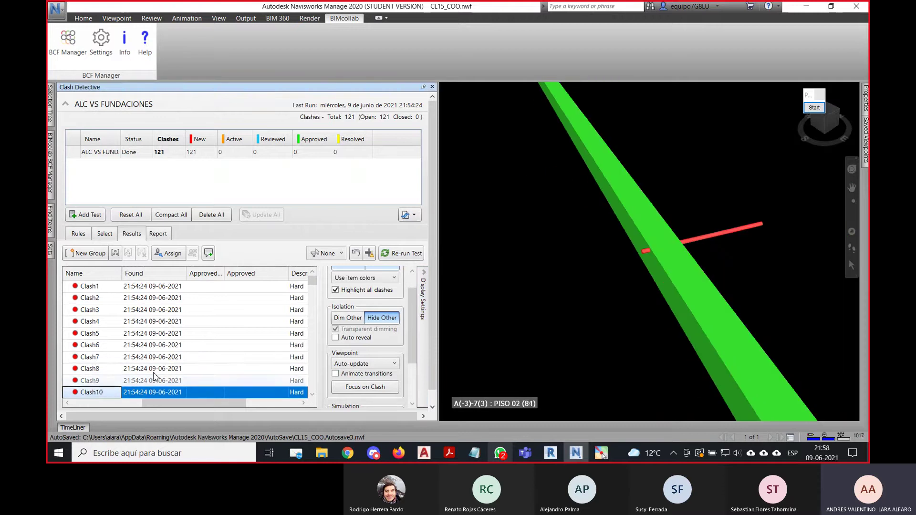
pyautogui.scroll(-5, 191, 339)
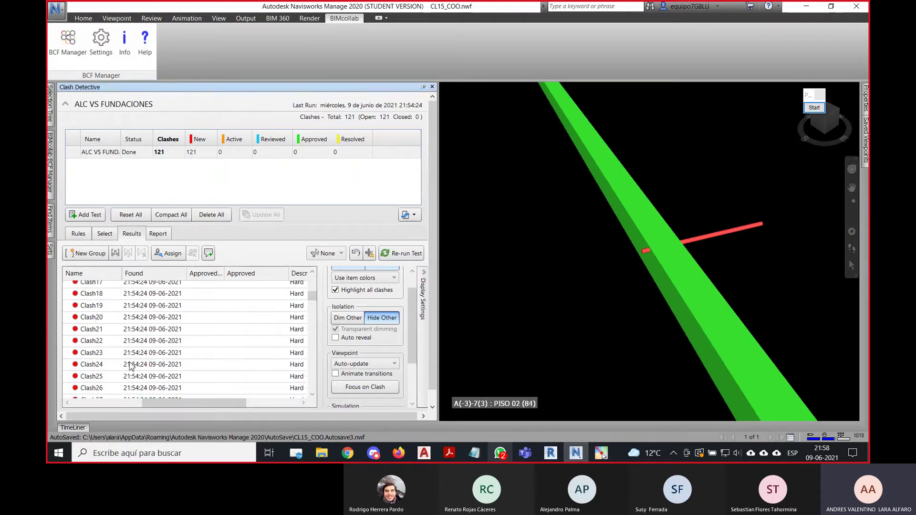
pyautogui.click(91, 307)
pyautogui.click(93, 316)
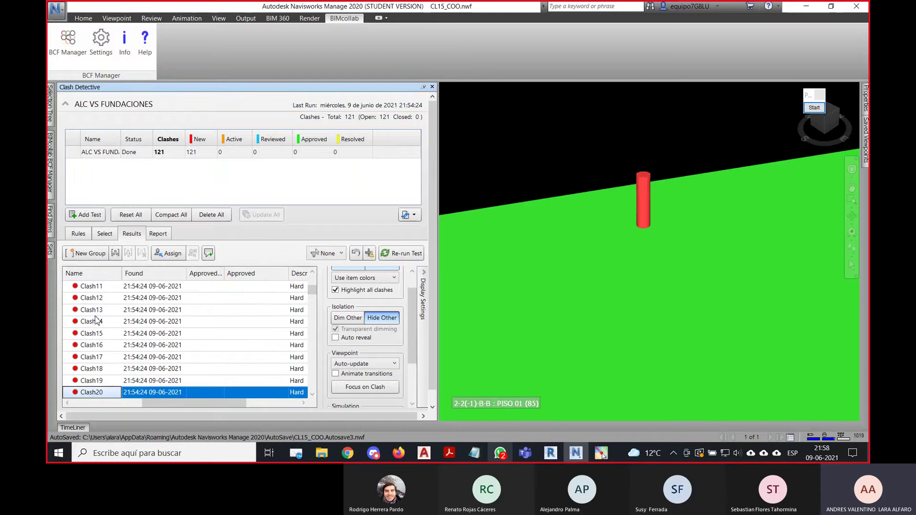
# Show Clash21 and inspect where its isolated vertical pipe meets the slab.
pyautogui.press('Down')
pyautogui.scroll(-8, 681, 309)
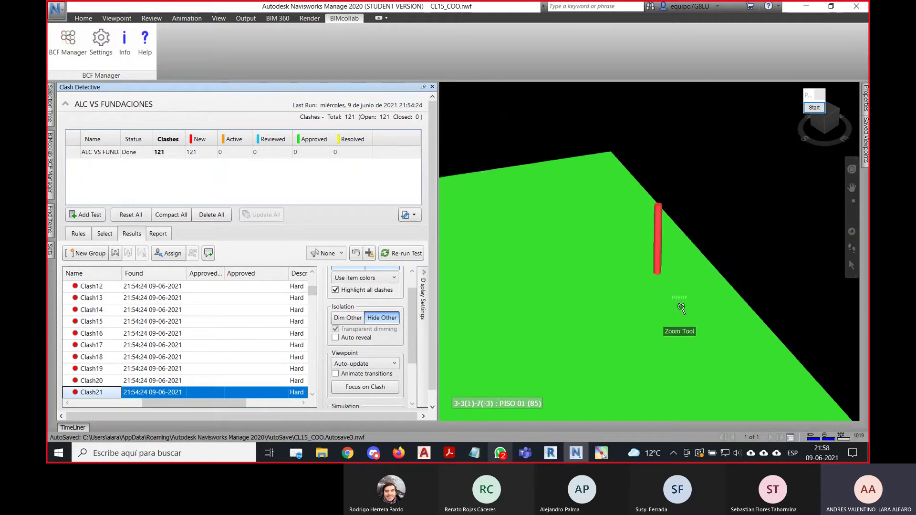
pyautogui.moveTo(629, 351); pyautogui.dragTo(698, 261, button='middle')
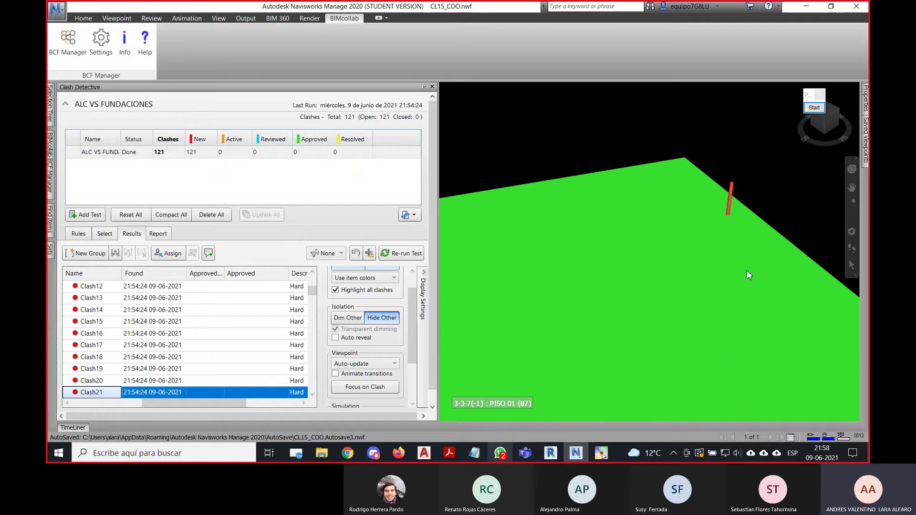
pyautogui.moveTo(772, 268); pyautogui.dragTo(720, 262, button='middle')
pyautogui.scroll(2, 639, 210)
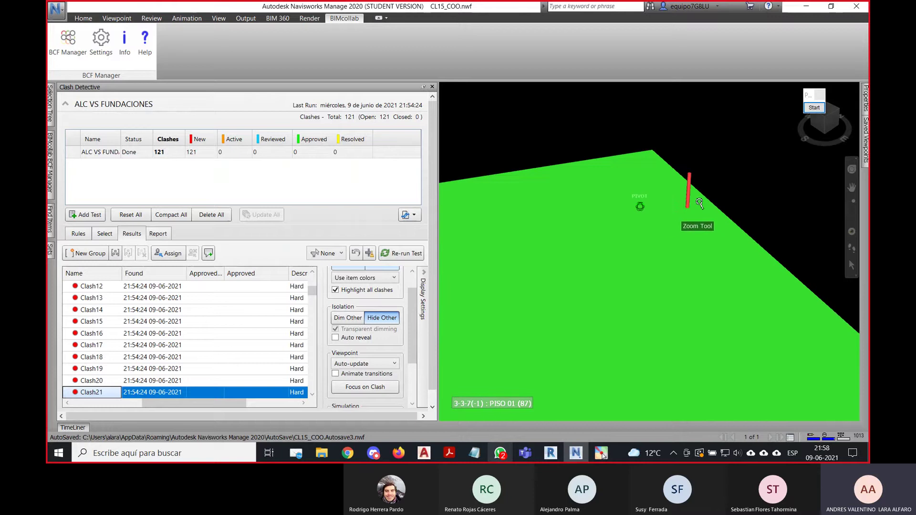
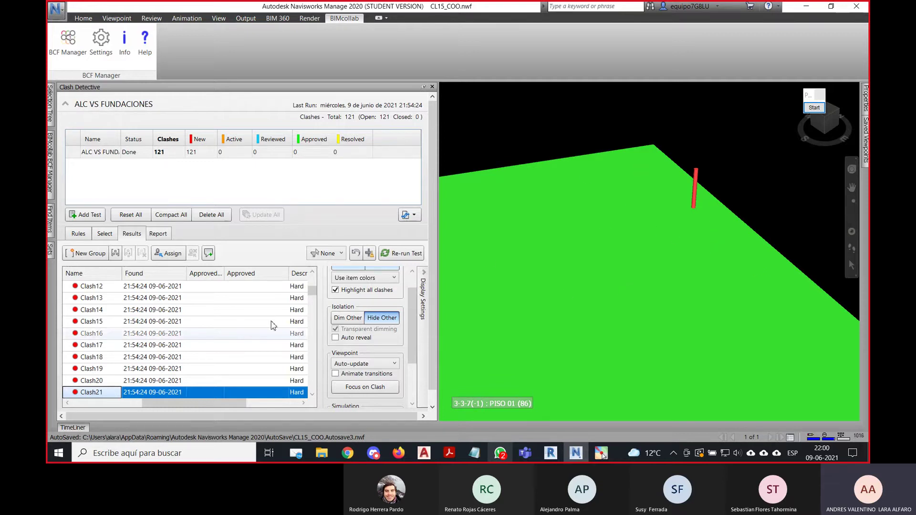
# Return to the first clashes and examine the isolated elements of Clash1 and Clash2.
pyautogui.scroll(4, 139, 343)
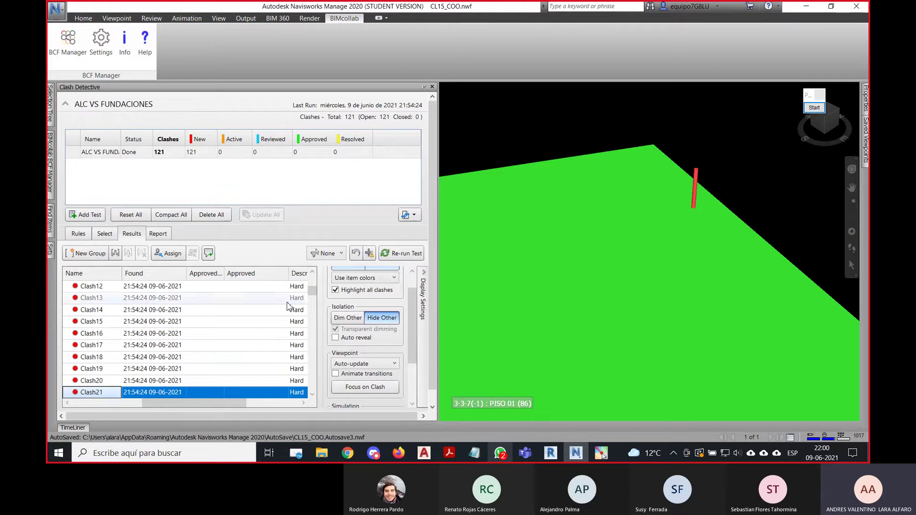
pyautogui.click(116, 297)
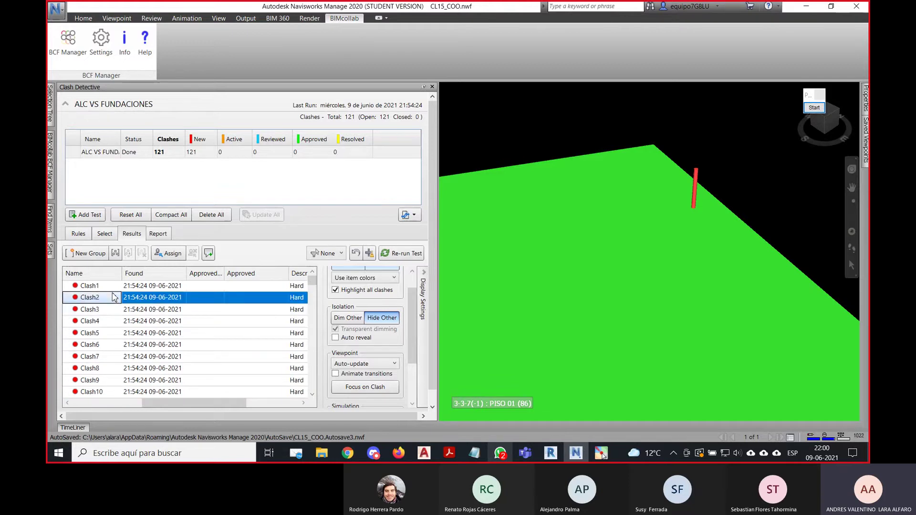
pyautogui.click(115, 286)
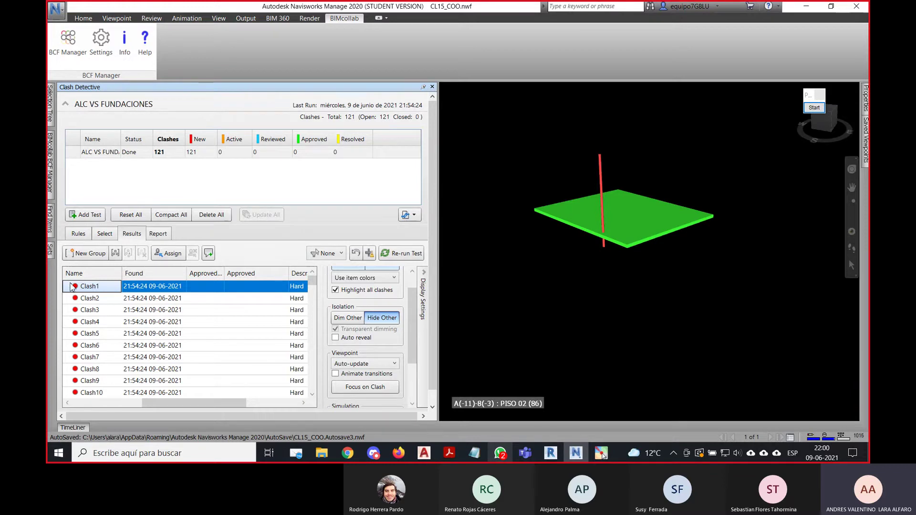
pyautogui.click(90, 299)
pyautogui.scroll(-6, 765, 291)
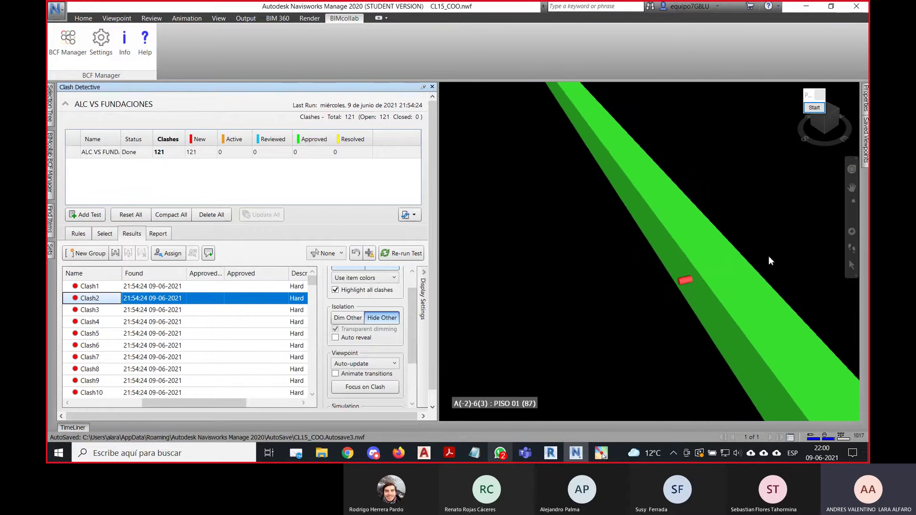
pyautogui.scroll(2, 709, 266)
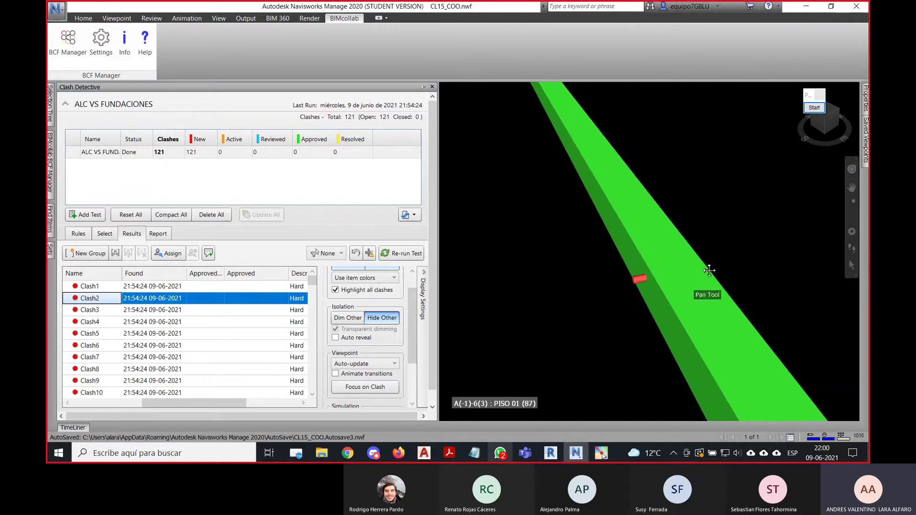
# Change the status of Clash2 to Active.
pyautogui.rightClick(98, 301)
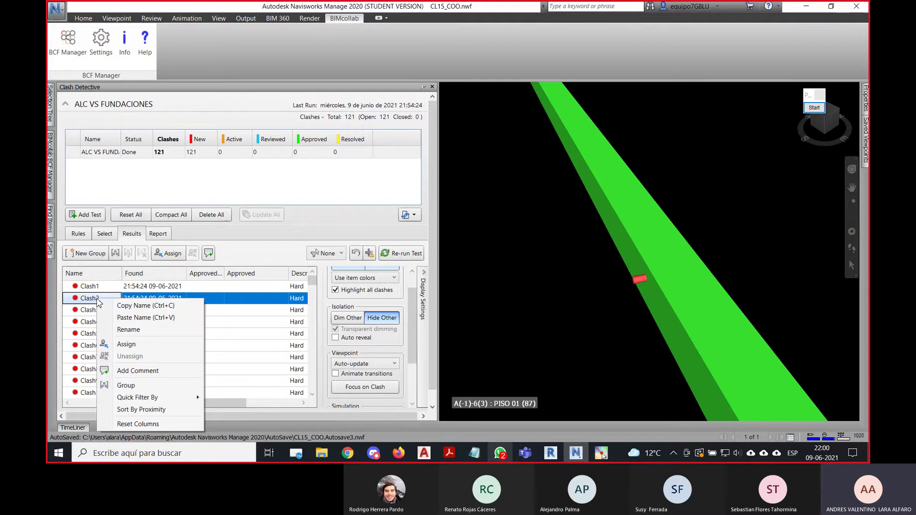
pyautogui.click(95, 303)
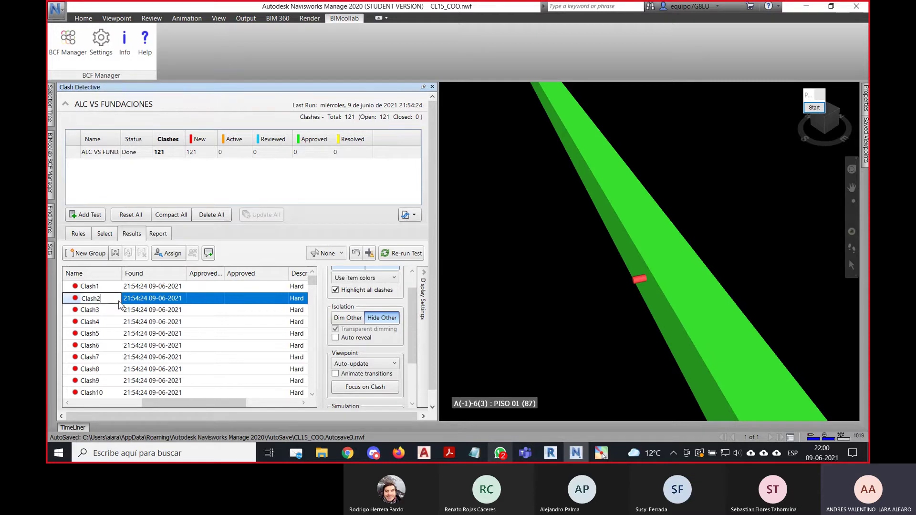
pyautogui.click(143, 298)
pyautogui.moveTo(184, 403); pyautogui.dragTo(117, 403)
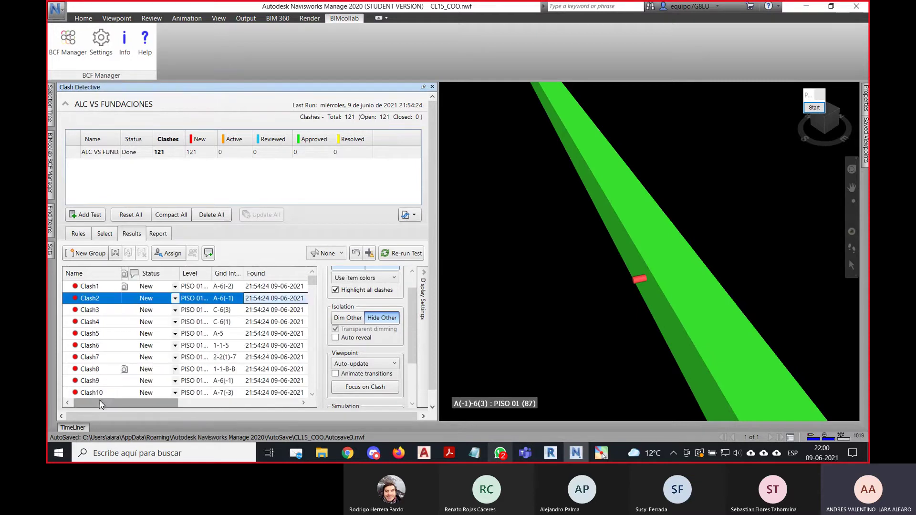
pyautogui.click(175, 299)
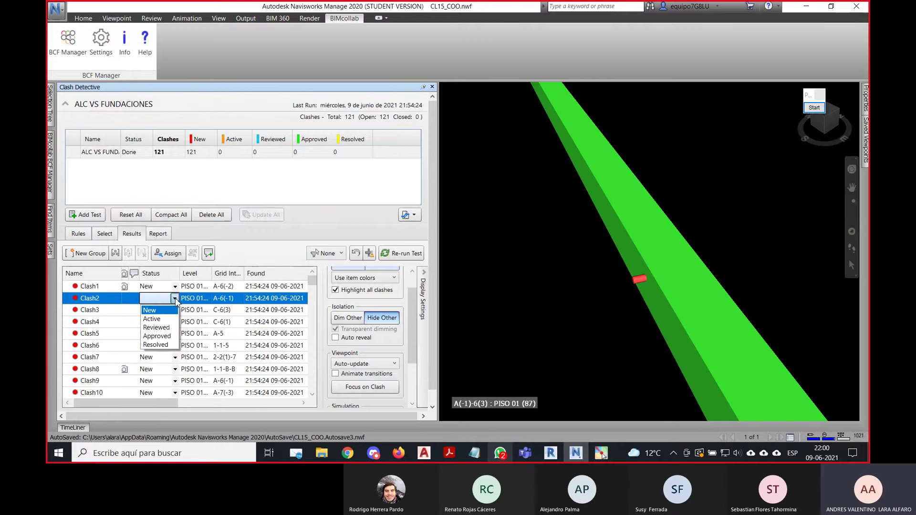
pyautogui.click(152, 319)
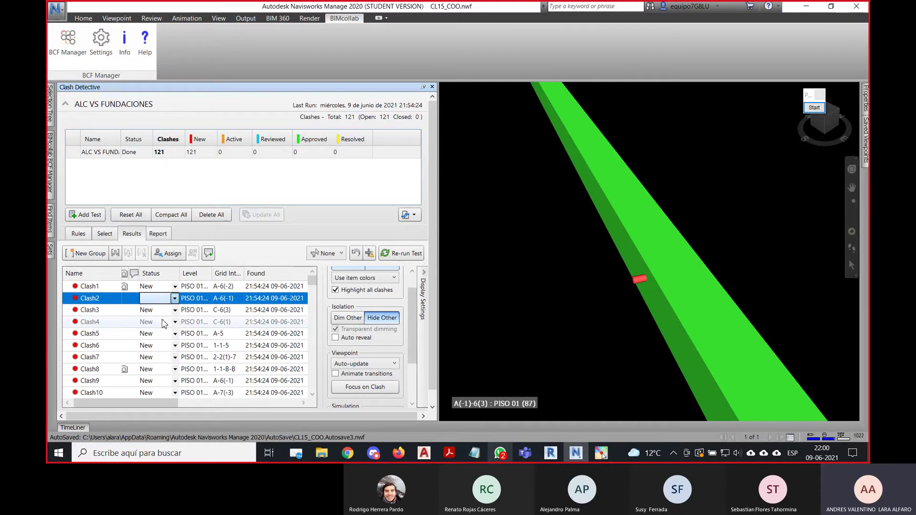
# Check Clash3 and Clash4, and set the status of Clash4 to Active.
pyautogui.click(106, 310)
pyautogui.click(105, 322)
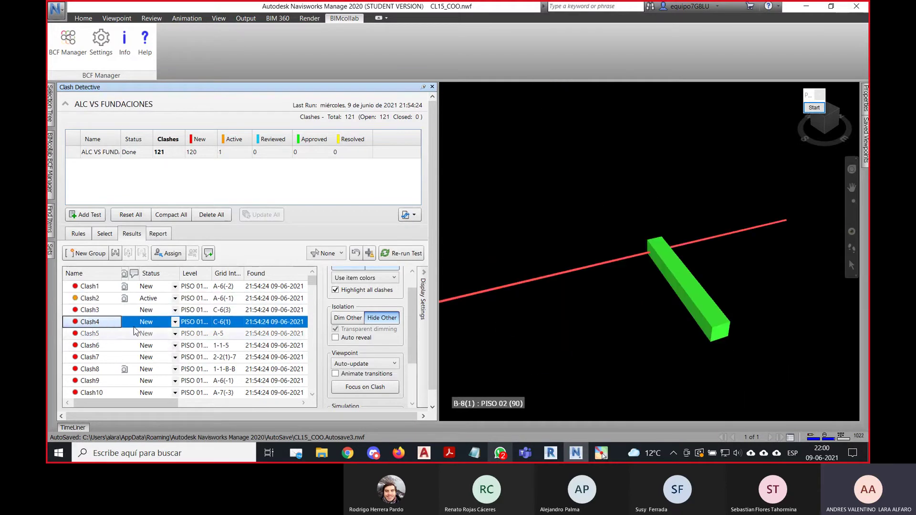
pyautogui.click(175, 322)
pyautogui.click(155, 343)
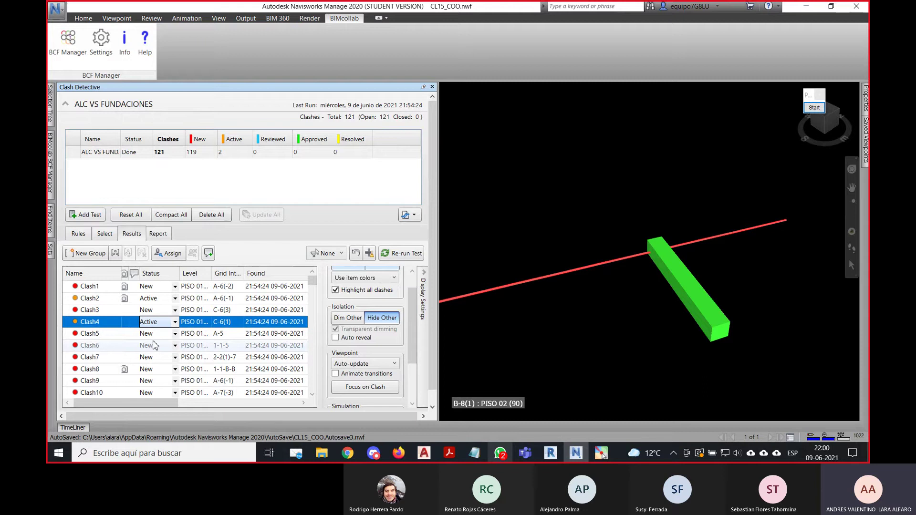
# Compare Clash5 with Clash6, and set the status of Clash5 to Active.
pyautogui.click(101, 334)
pyautogui.click(101, 344)
pyautogui.click(103, 334)
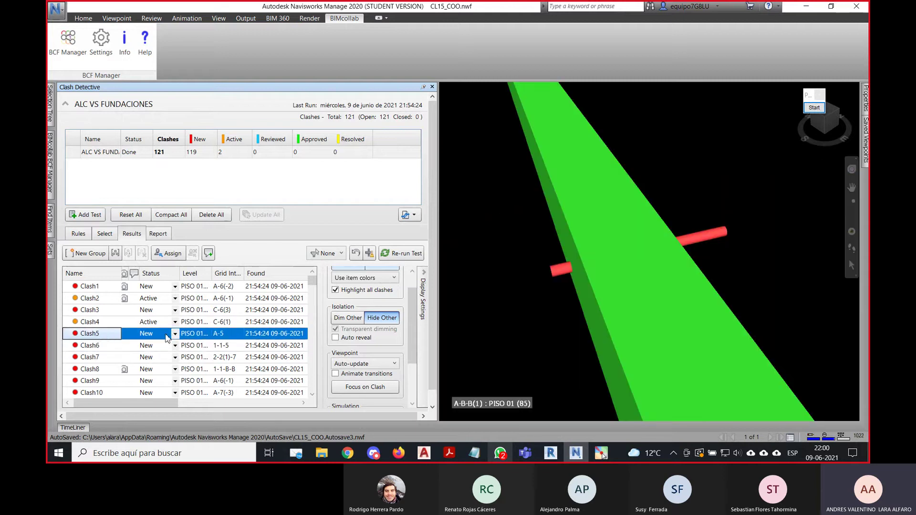
pyautogui.click(174, 333)
pyautogui.click(164, 356)
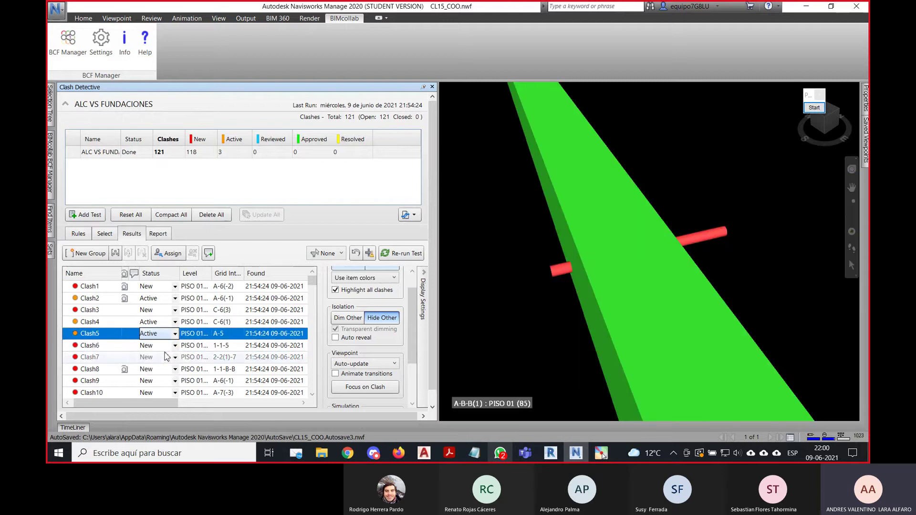
# Look through Clash7 to Clash10, and set the status of Clash10 to Active.
pyautogui.click(103, 359)
pyautogui.press('Down')
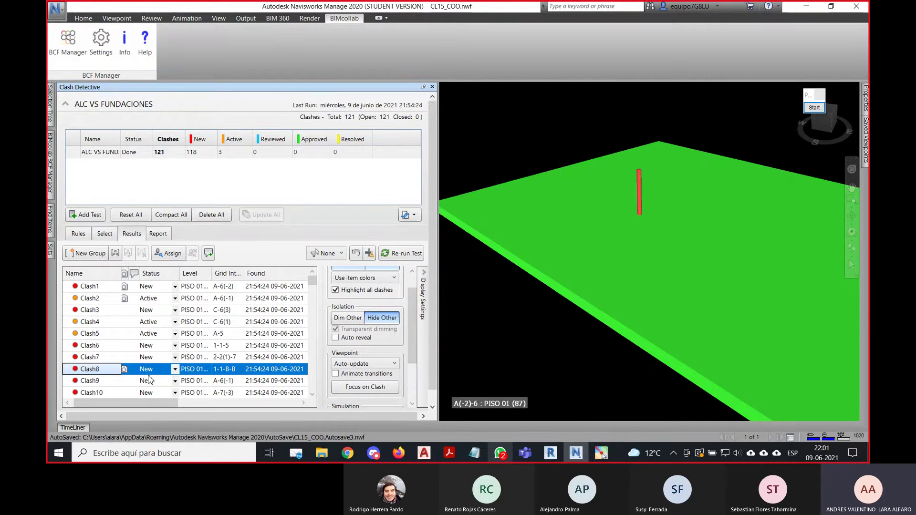
pyautogui.scroll(-2, 143, 336)
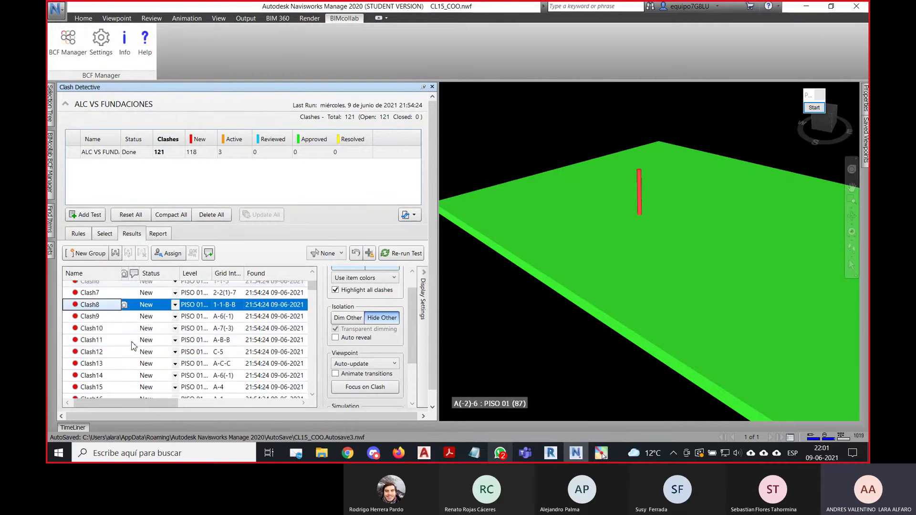
pyautogui.click(94, 317)
pyautogui.click(100, 330)
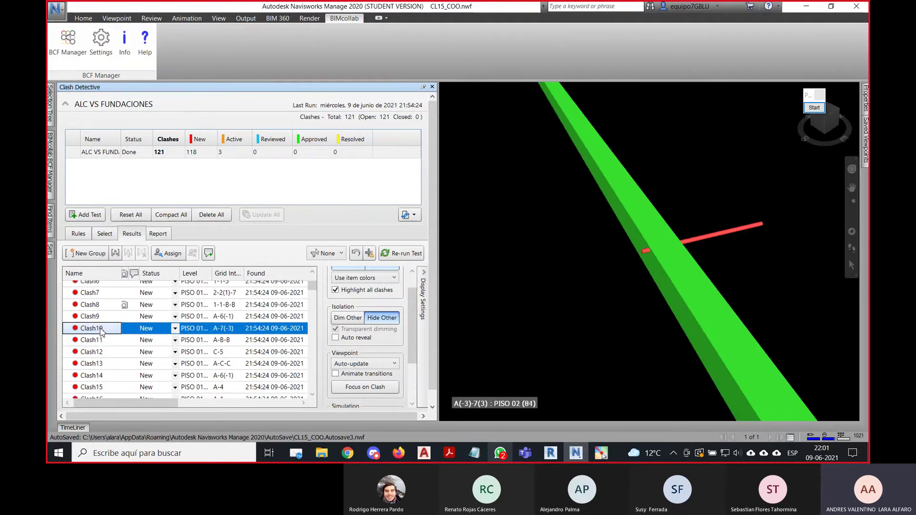
pyautogui.click(175, 328)
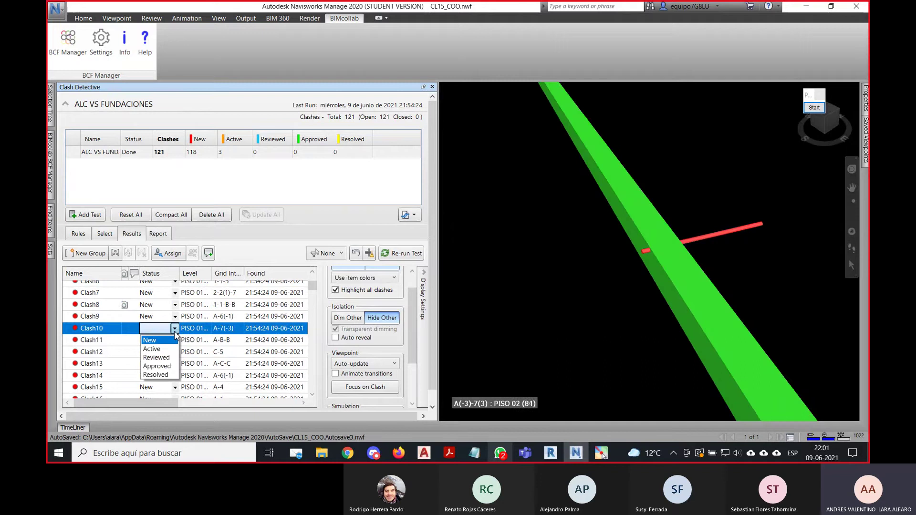
pyautogui.click(151, 349)
# Compare Clash11 with Clash8, and mark Clash11 as Active.
pyautogui.click(95, 340)
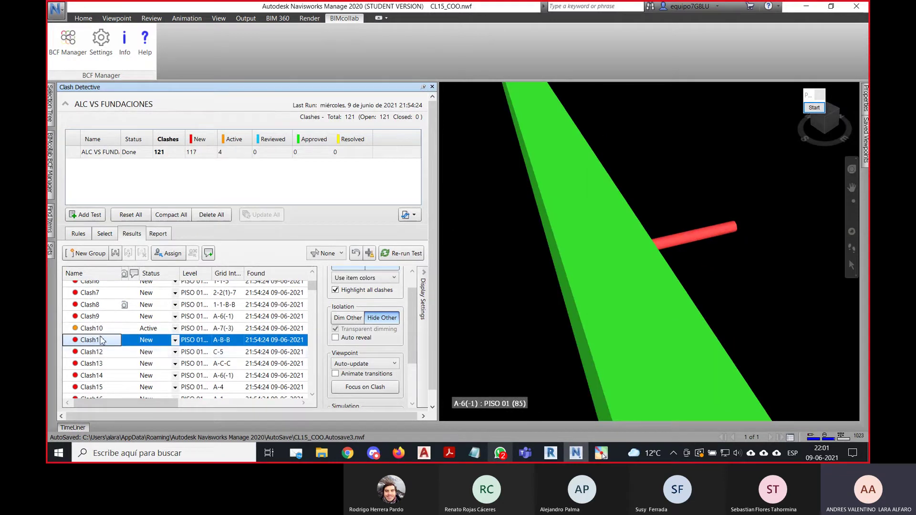
pyautogui.click(98, 305)
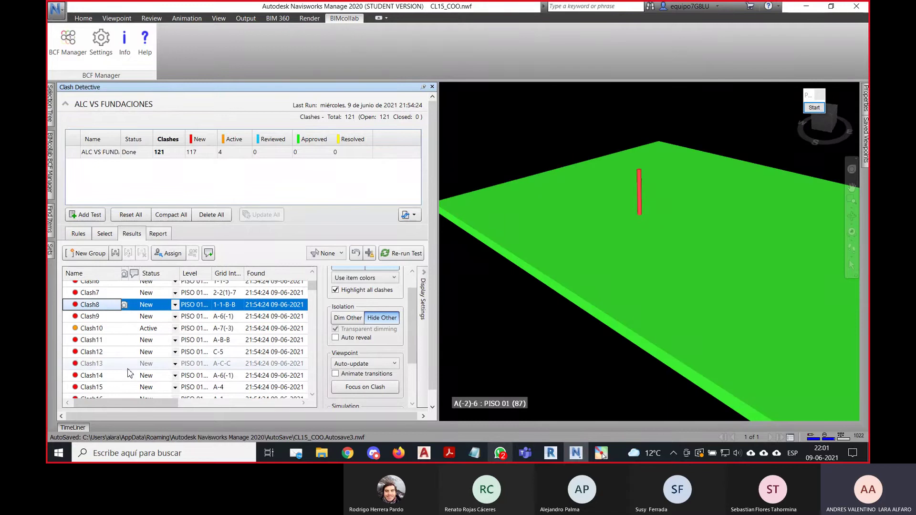
pyautogui.click(97, 340)
pyautogui.click(175, 340)
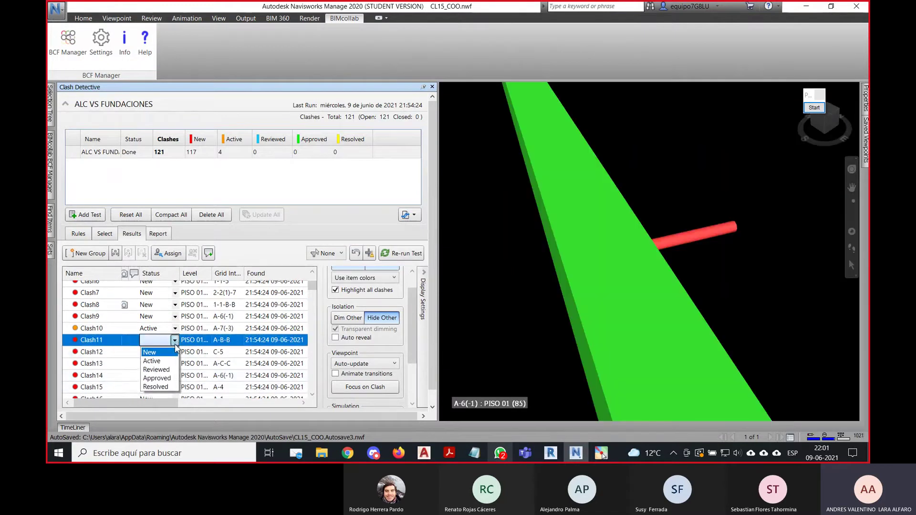
pyautogui.click(149, 363)
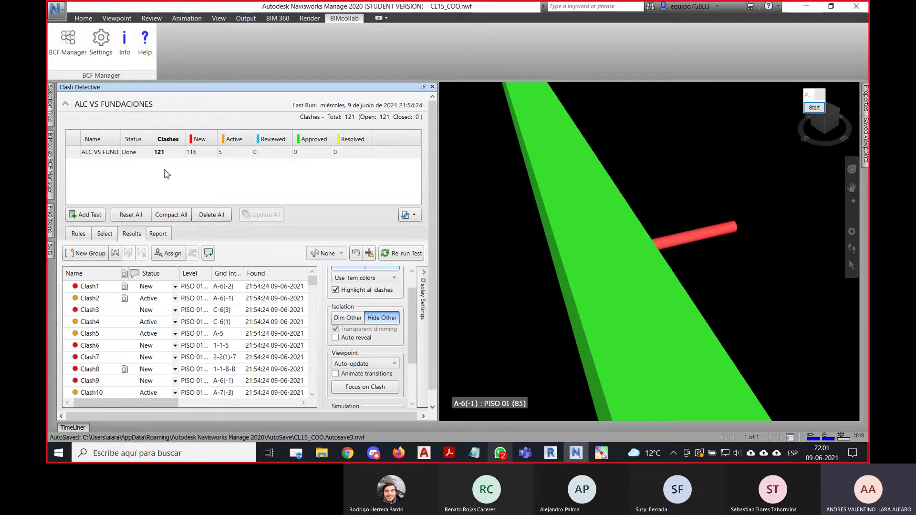
# Add a new clash test and name it DUCTOS VS VIGAS.
pyautogui.click(98, 216)
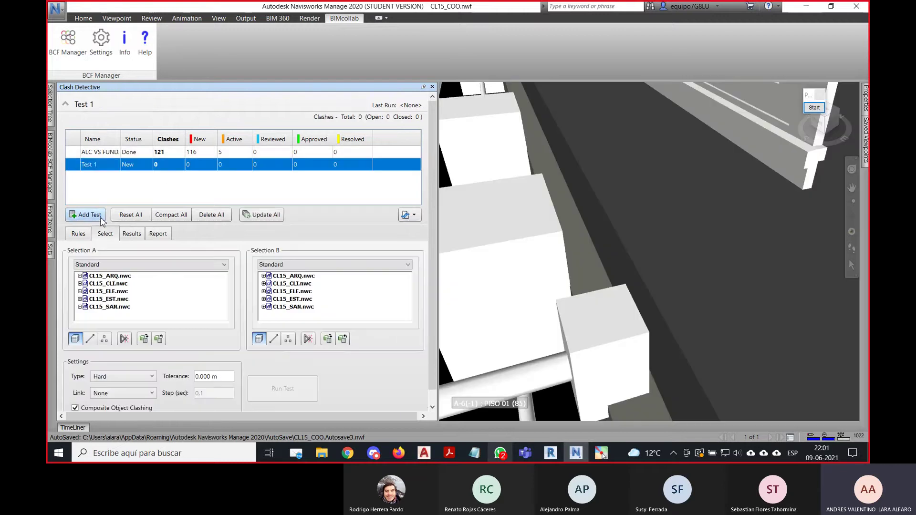
pyautogui.click(106, 165)
pyautogui.write('DU')
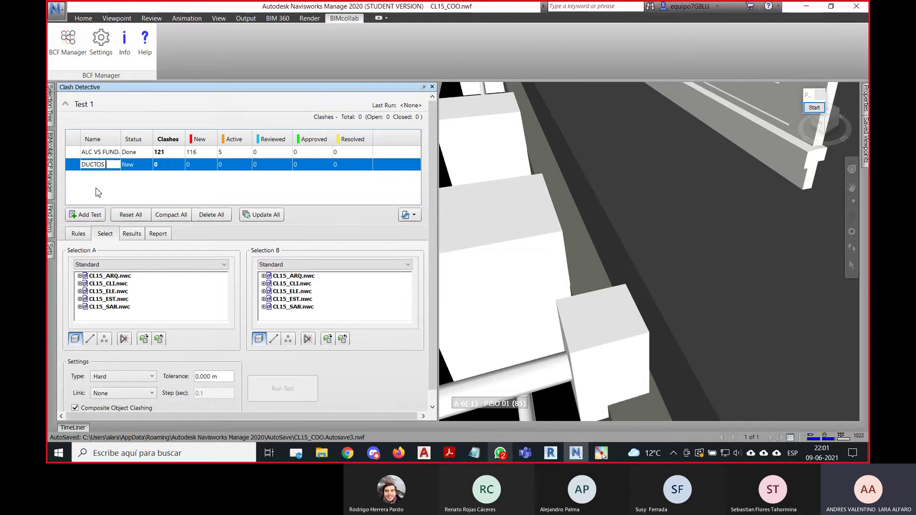
pyautogui.write('CTOS VS VIGAS')
# Set Selection A of the DUCTOS VS VIGAS test to the CLIMATIZACIÓN search sets CLI_INYECCION and CLI_EXTRACCION.
pyautogui.click(125, 265)
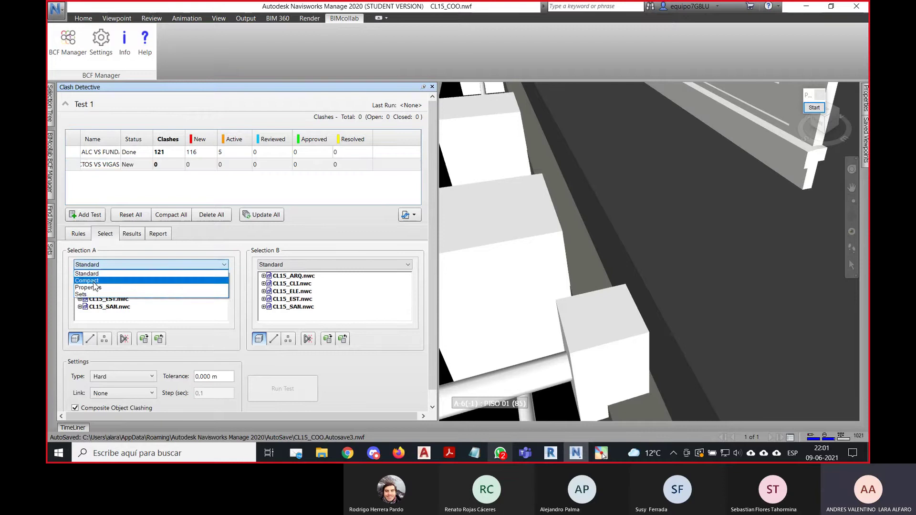
pyautogui.click(116, 293)
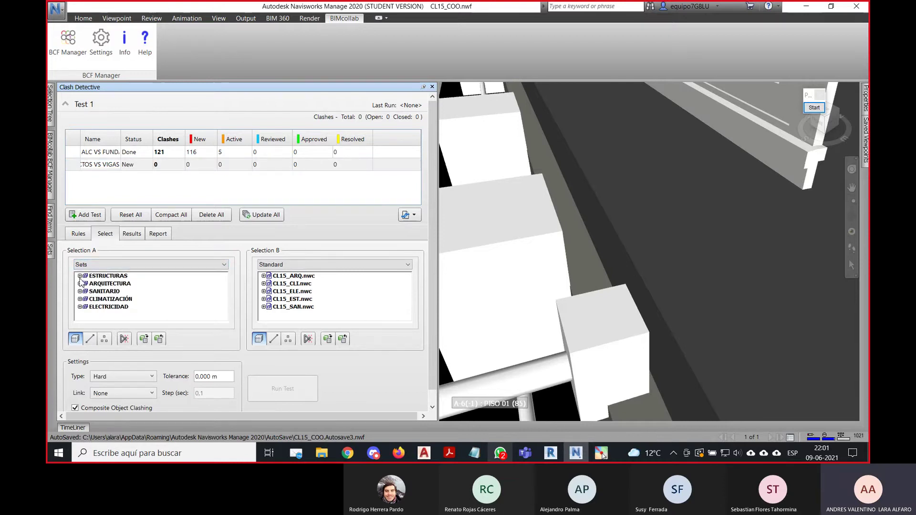
pyautogui.click(80, 300)
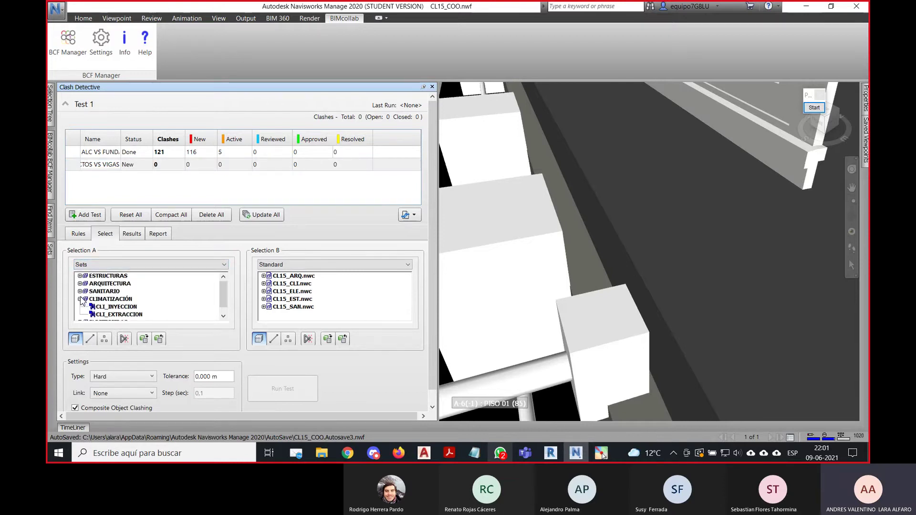
pyautogui.click(116, 307)
pyautogui.keyDown('shift'); pyautogui.click(121, 314); pyautogui.keyUp('shift')
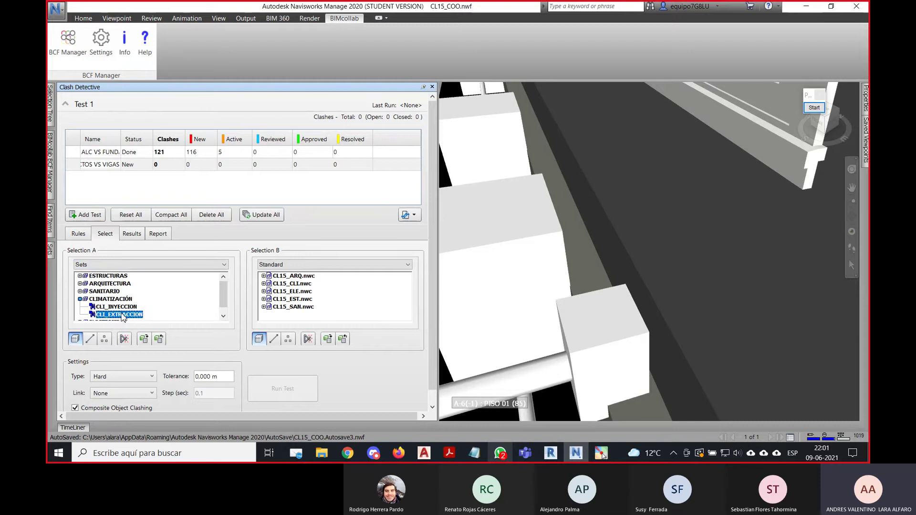
# Set Selection B to the EST_VIGAS set under ESTRUCTURAS and run the clash test.
pyautogui.click(263, 298)
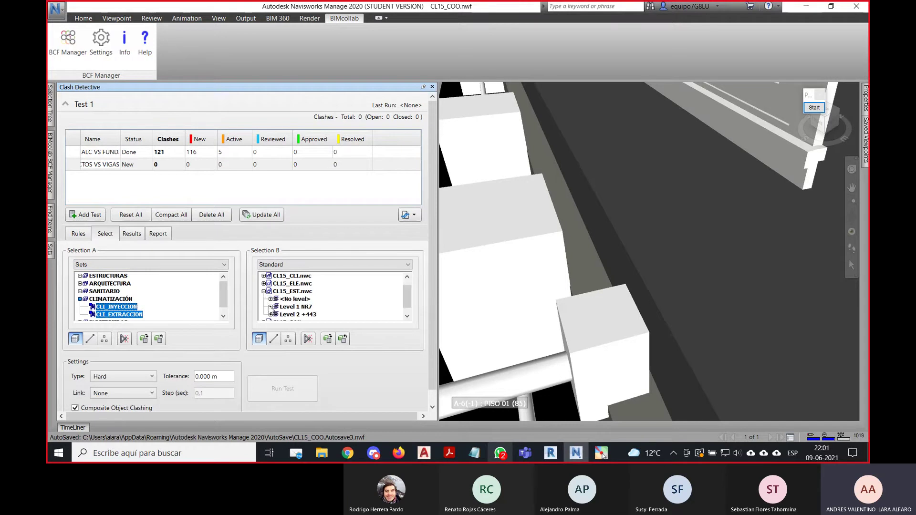
pyautogui.click(286, 265)
pyautogui.click(274, 297)
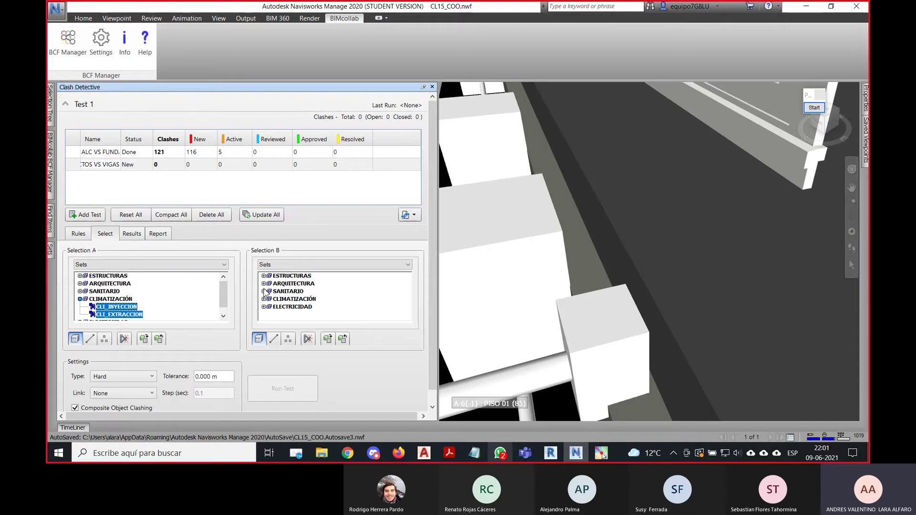
pyautogui.click(264, 276)
pyautogui.click(286, 291)
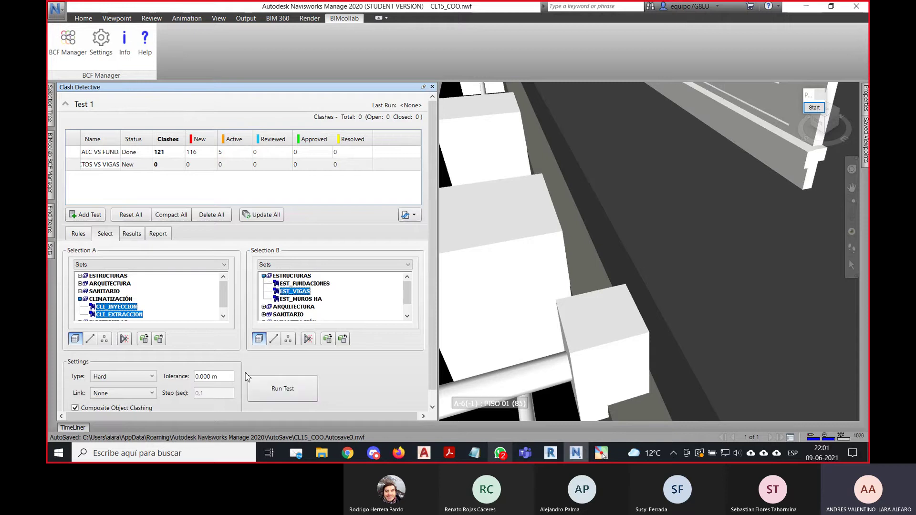
pyautogui.click(295, 389)
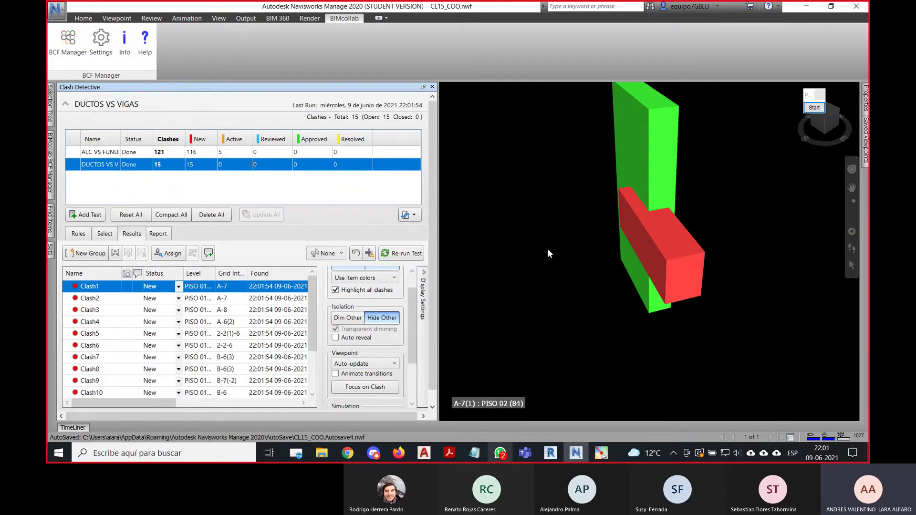
# Dim the other model items instead of hiding them, and bring all the duct and beam clashes into view.
pyautogui.click(347, 317)
pyautogui.scroll(-3, 725, 234)
pyautogui.scroll(-2, 725, 234)
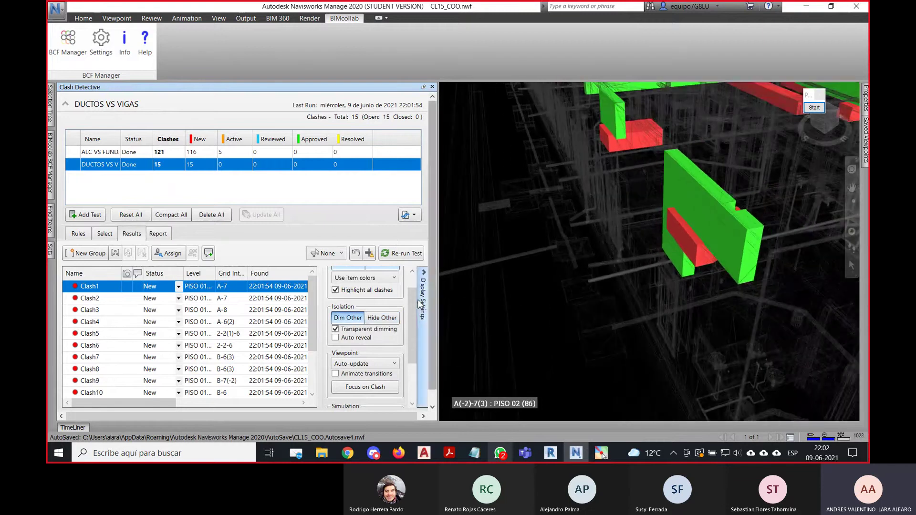
pyautogui.scroll(1, 413, 297)
pyautogui.scroll(-5, 648, 245)
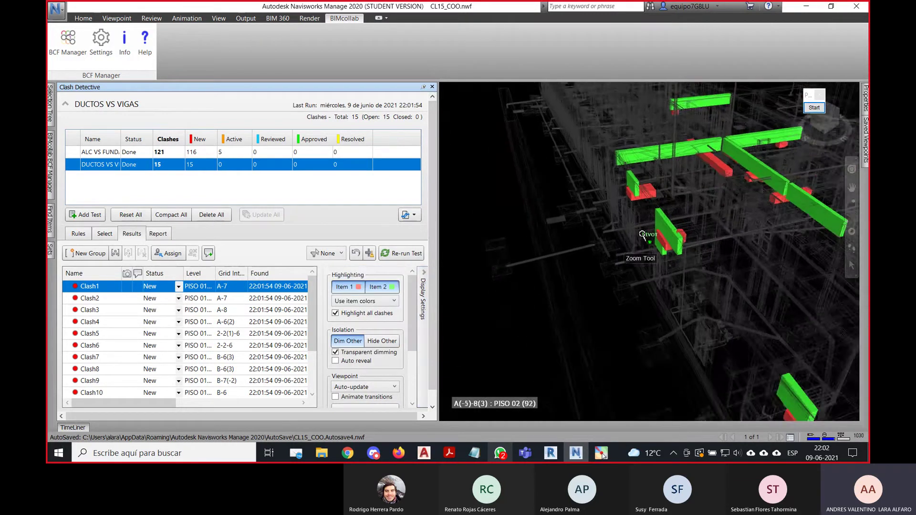
pyautogui.keyDown('shift'); pyautogui.moveTo(640, 239); pyautogui.dragTo(662, 284, button='middle'); pyautogui.keyUp('shift')
pyautogui.moveTo(588, 198); pyautogui.dragTo(737, 270, button='middle')
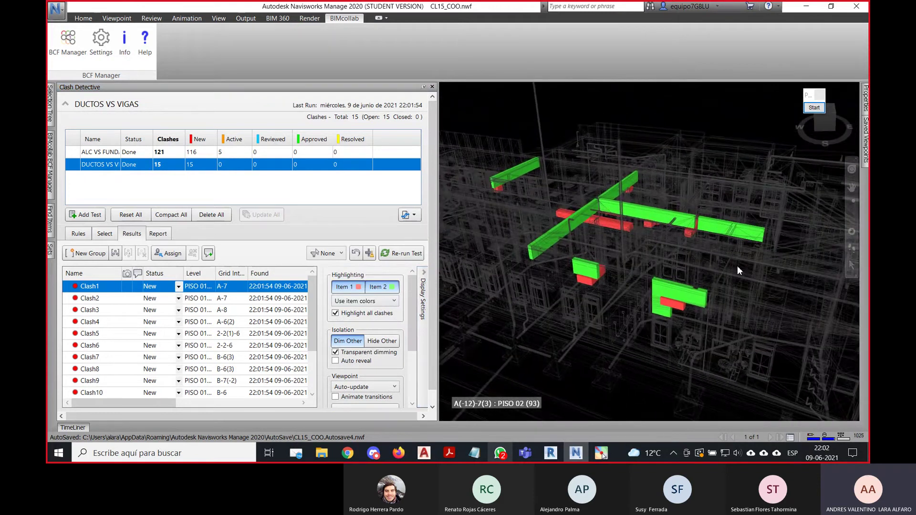
# Examine up close how the red ducts intersect the green beams at the two clash spots on the facade.
pyautogui.scroll(2, 700, 315)
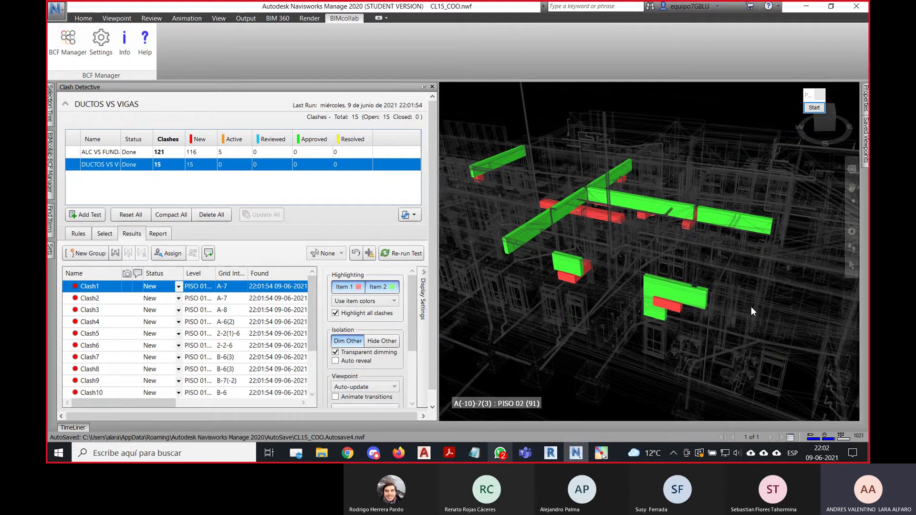
pyautogui.scroll(1, 750, 306)
pyautogui.moveTo(532, 218); pyautogui.dragTo(592, 240, button='middle')
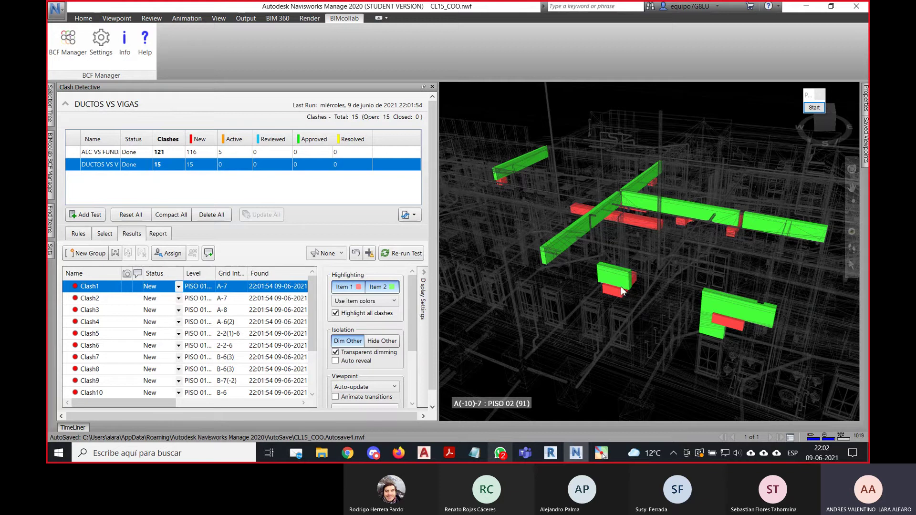
pyautogui.keyDown('shift'); pyautogui.moveTo(625, 282); pyautogui.dragTo(645, 169, button='middle'); pyautogui.keyUp('shift')
pyautogui.scroll(2, 733, 272)
pyautogui.scroll(5, 589, 247)
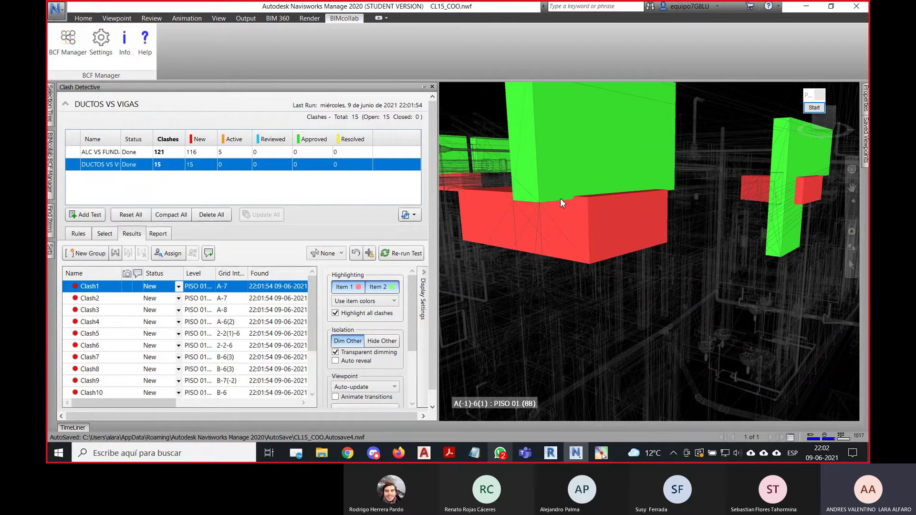
pyautogui.moveTo(560, 199); pyautogui.dragTo(655, 240, button='middle')
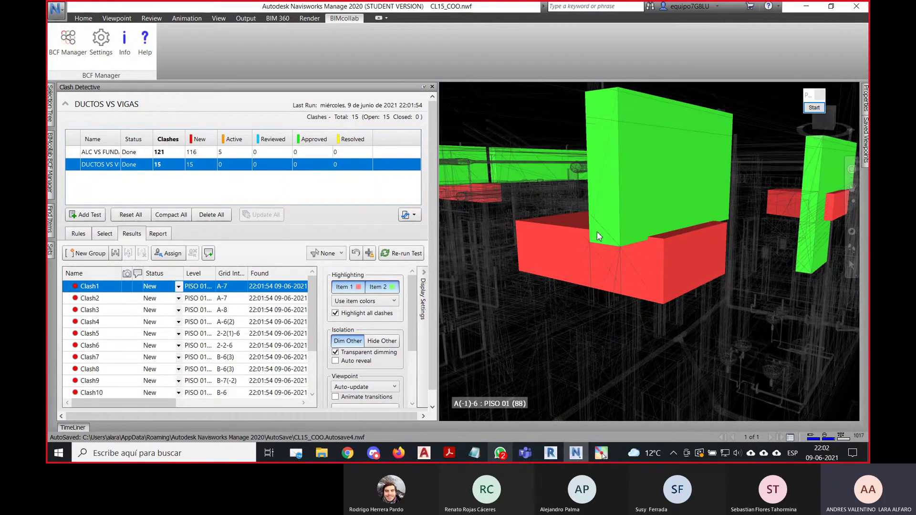
pyautogui.scroll(-3, 670, 242)
pyautogui.moveTo(796, 212); pyautogui.dragTo(653, 220, button='middle')
pyautogui.scroll(5, 636, 218)
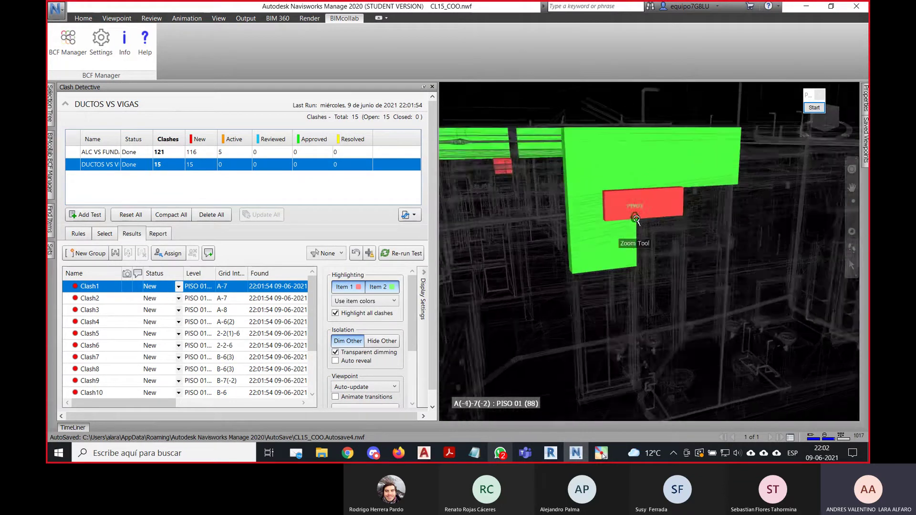
pyautogui.scroll(2, 636, 218)
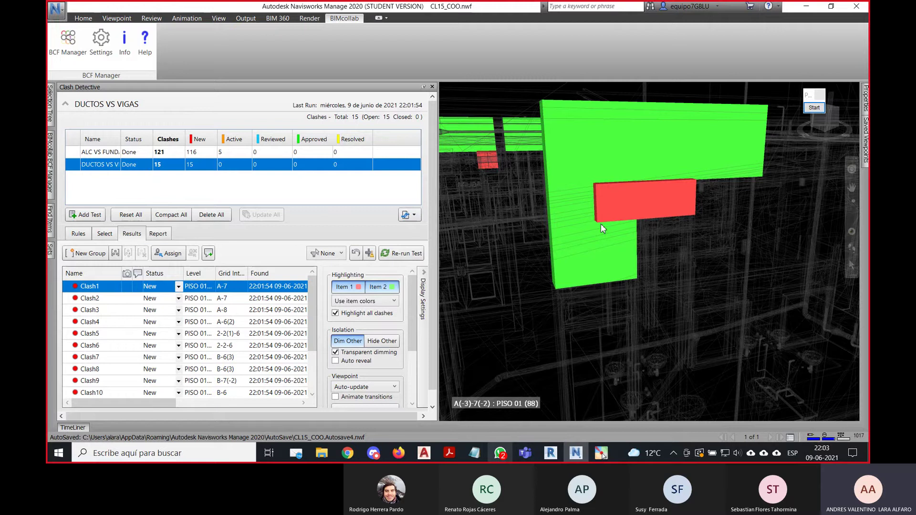
pyautogui.scroll(-6, 628, 230)
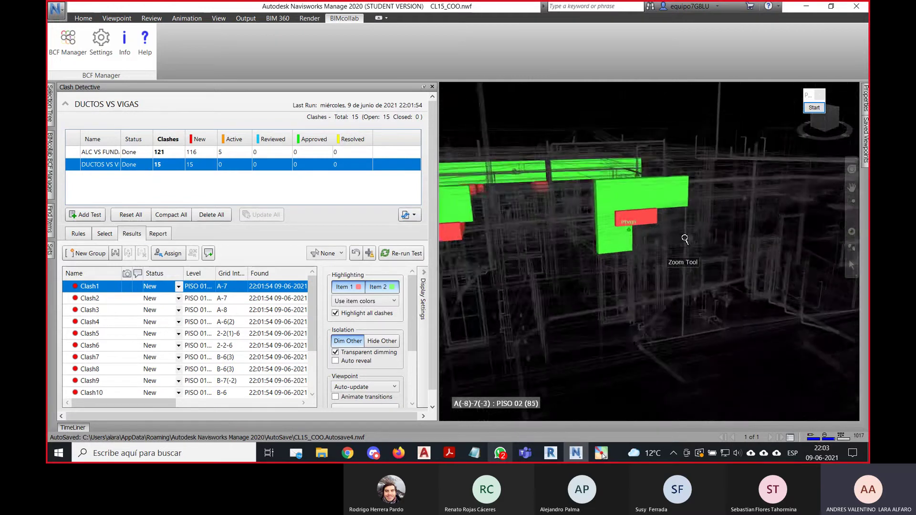
# Step through Clash1 to Clash3, return to Clash1, and turn off the highlighting of all clashes.
pyautogui.click(88, 299)
pyautogui.click(94, 289)
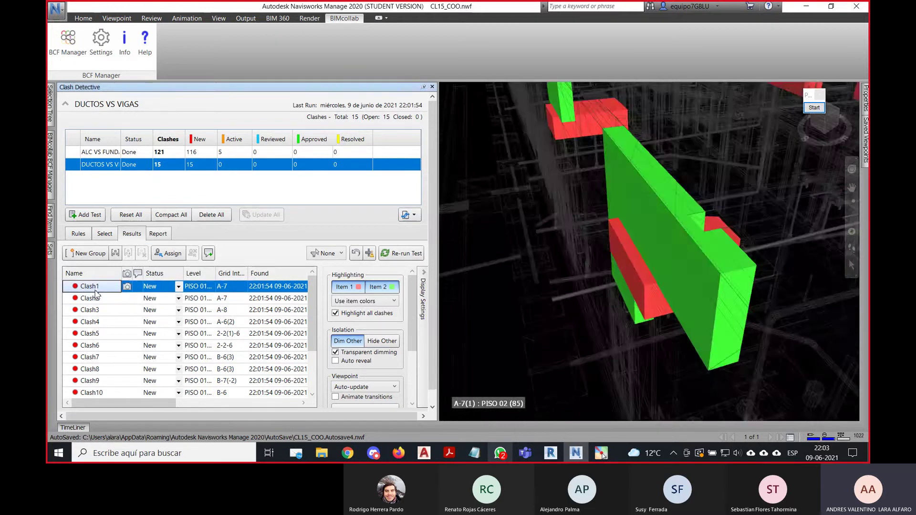
pyautogui.click(97, 299)
pyautogui.press('Down')
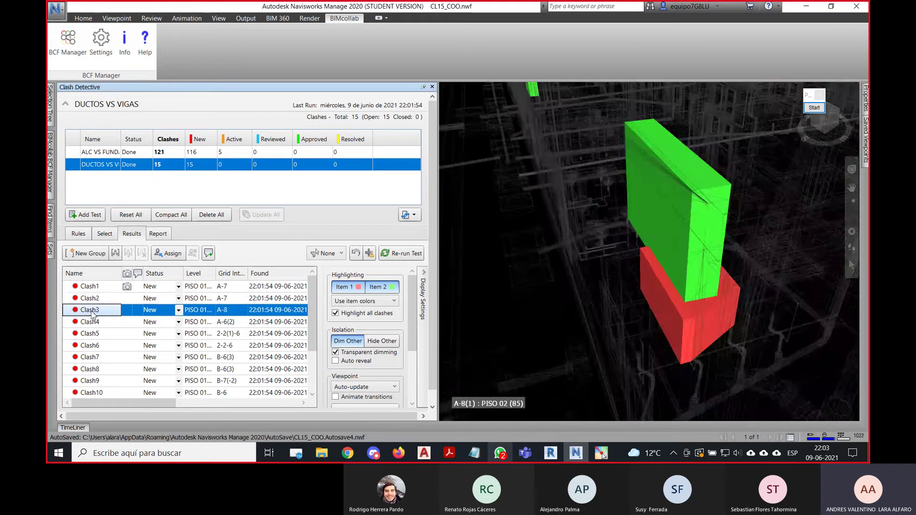
pyautogui.click(91, 287)
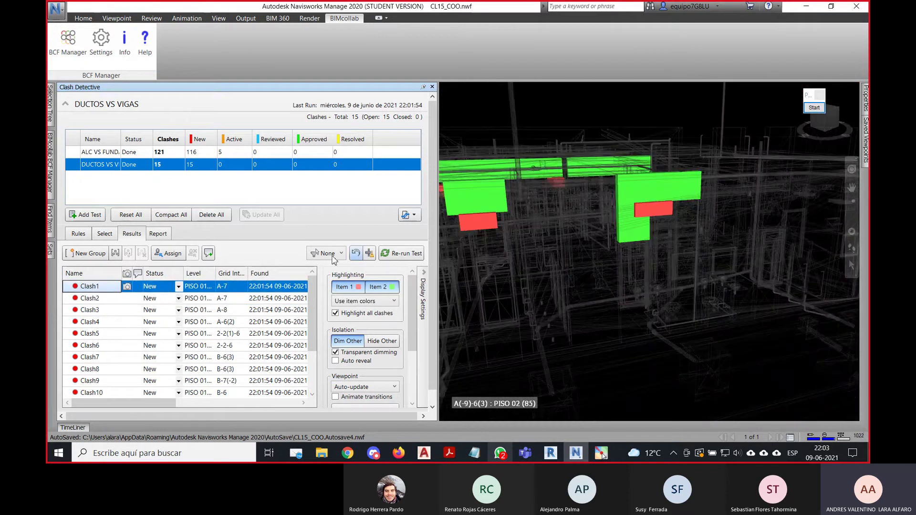
pyautogui.click(335, 314)
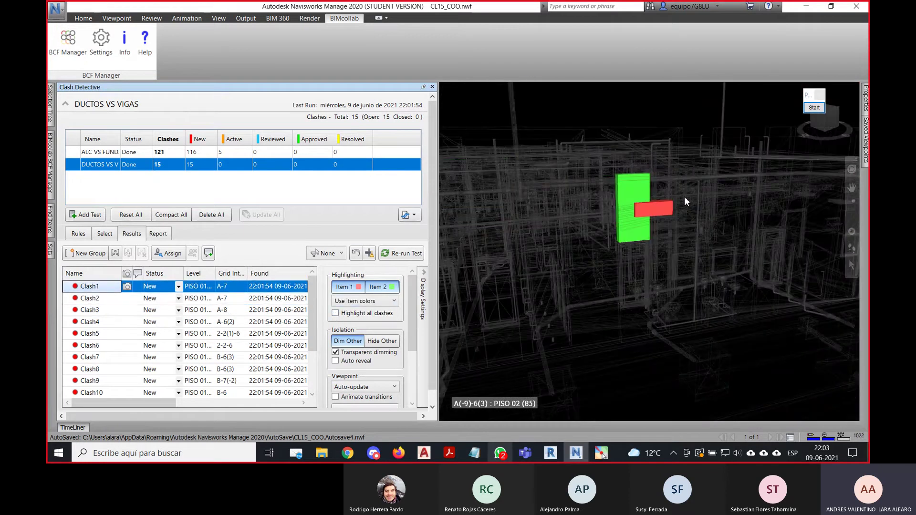
# Inspect Clash1 and Clash2, and set the status of both to Active.
pyautogui.scroll(5, 687, 199)
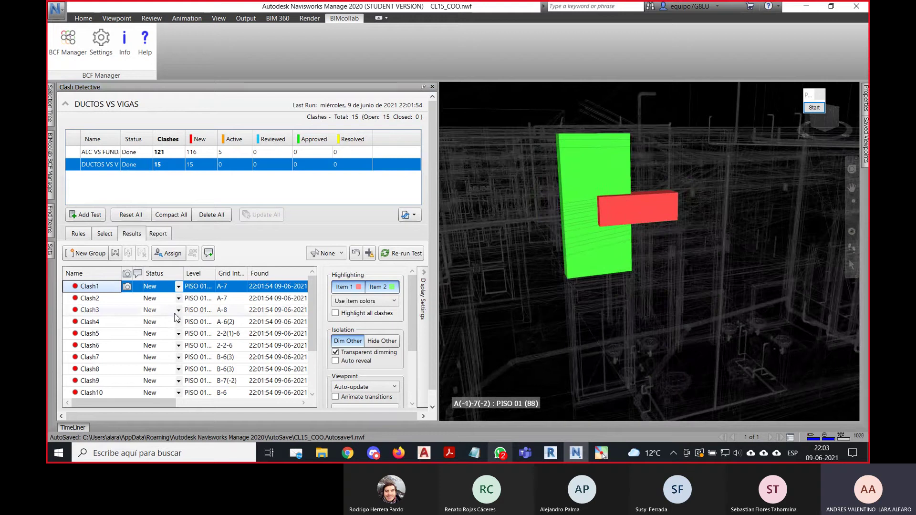
pyautogui.click(178, 286)
pyautogui.click(155, 302)
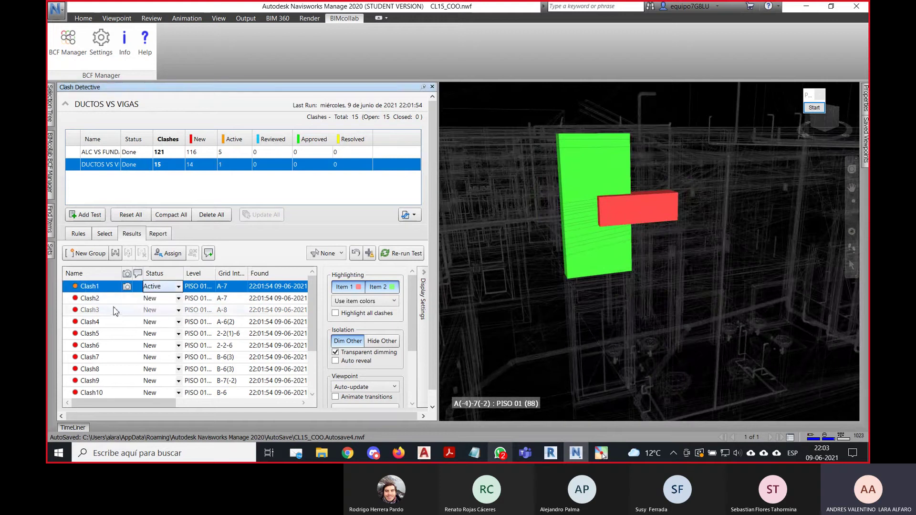
pyautogui.click(109, 301)
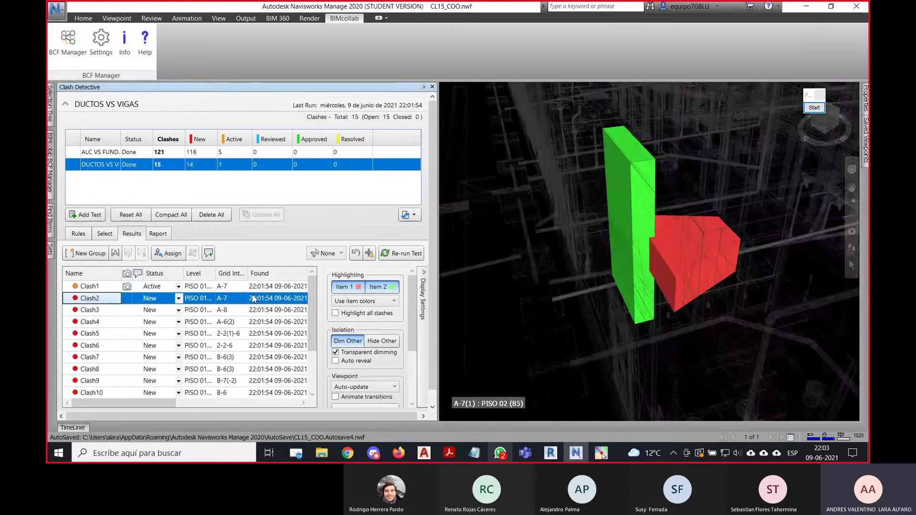
pyautogui.click(161, 298)
pyautogui.click(156, 319)
# Review Clash3 to Clash8 one by one, checking where each duct meets the beam.
pyautogui.click(115, 310)
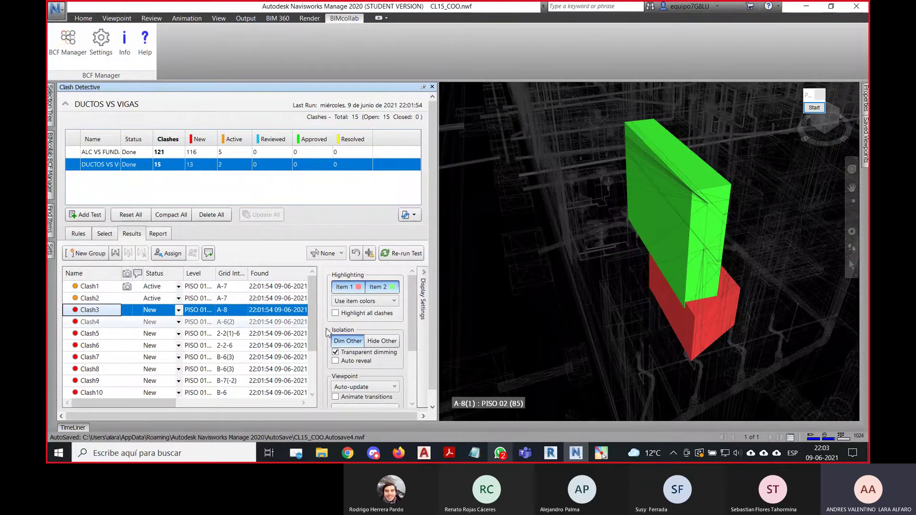
pyautogui.moveTo(596, 317); pyautogui.dragTo(660, 231, button='middle')
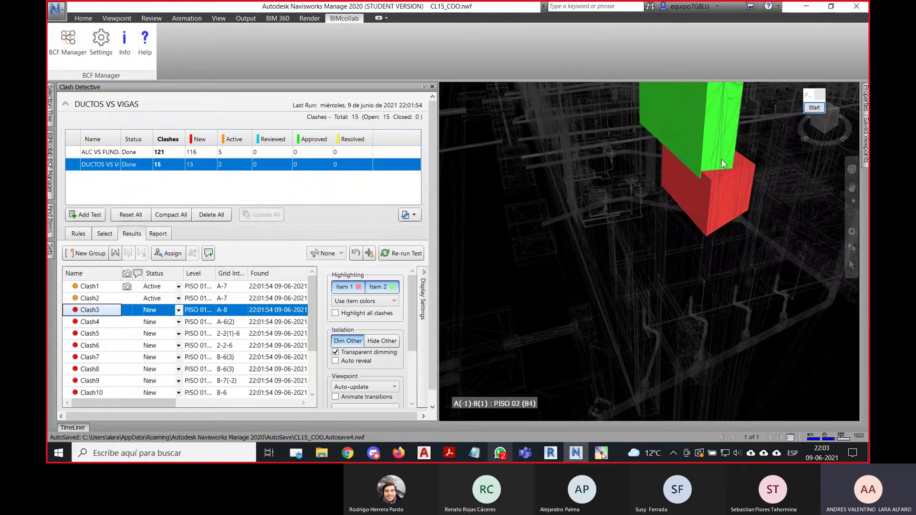
pyautogui.moveTo(722, 163); pyautogui.dragTo(679, 175, button='middle')
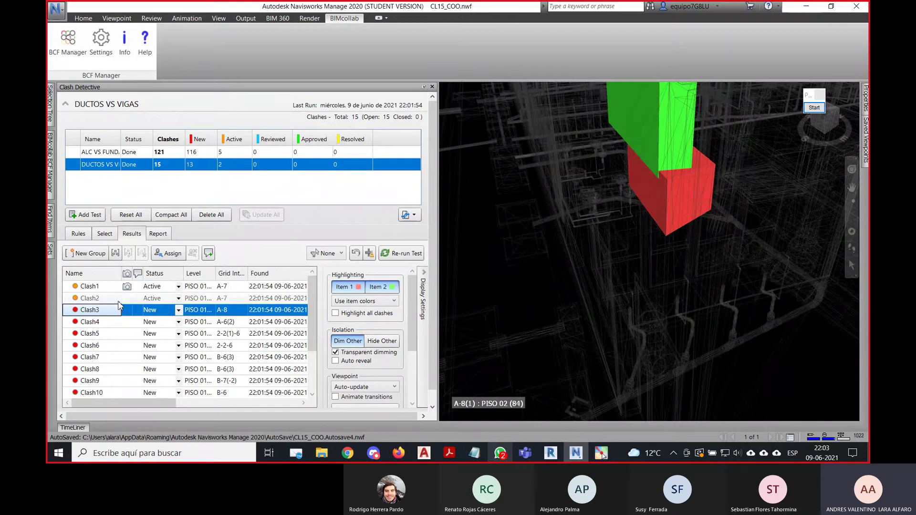
pyautogui.click(123, 322)
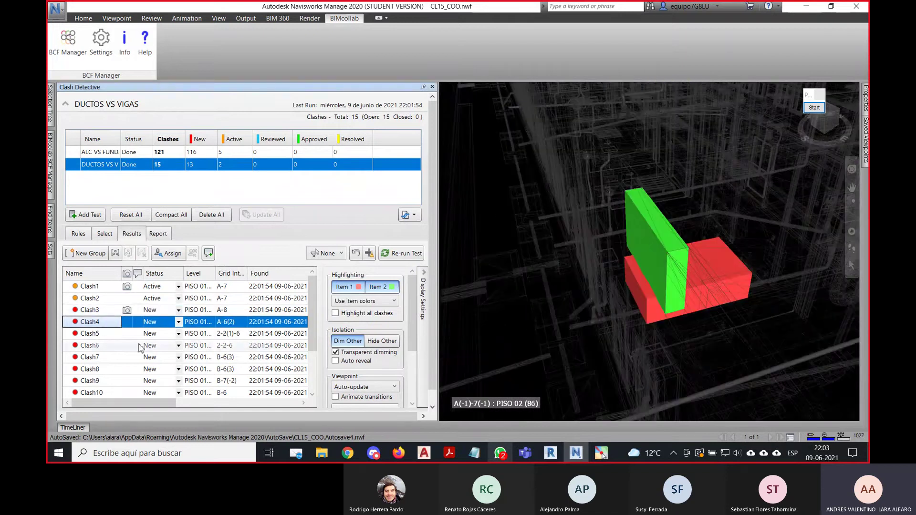
pyautogui.click(115, 335)
pyautogui.click(106, 344)
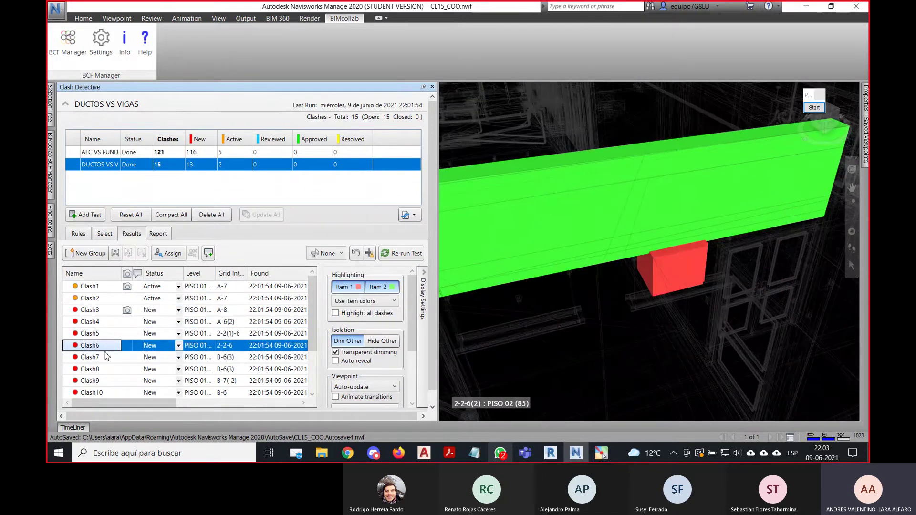
pyautogui.click(106, 355)
pyautogui.click(109, 368)
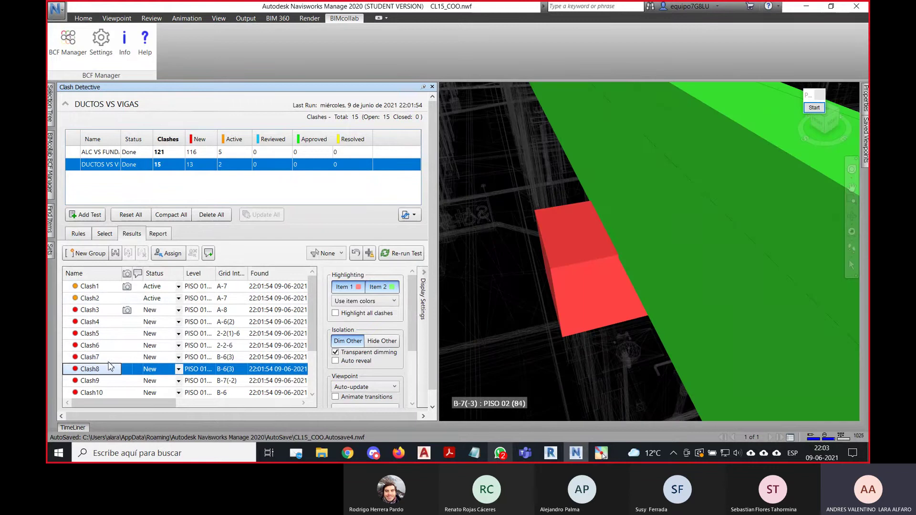
# Go through the remaining results from Clash9 to Clash15, rechecking Clash14.
pyautogui.scroll(-2, 119, 353)
pyautogui.click(94, 322)
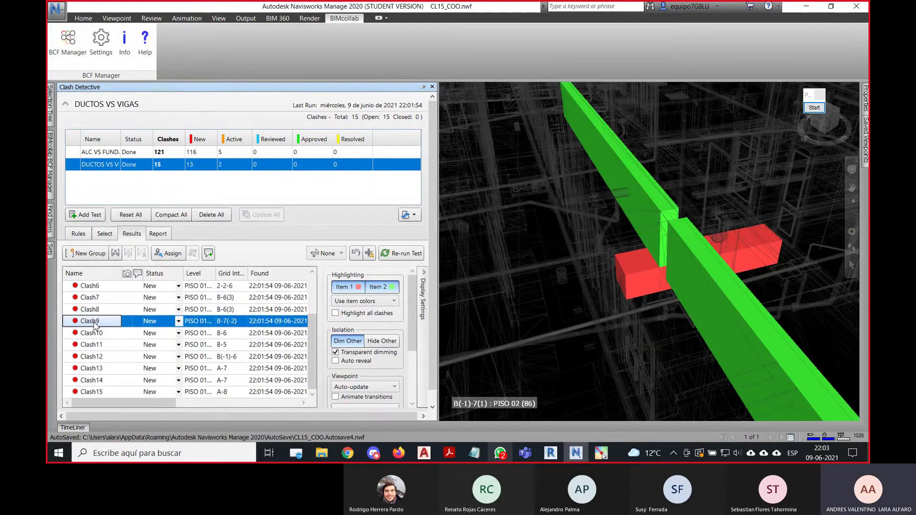
pyautogui.press('Down')
pyautogui.press('Down')
pyautogui.press('Down')
pyautogui.press('Down')
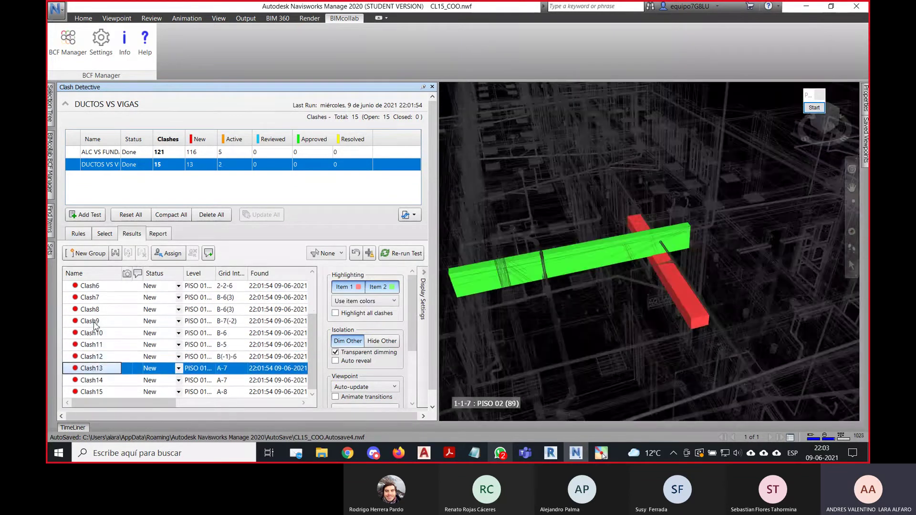
pyautogui.press('Down')
pyautogui.press('Down')
pyautogui.press('Up')
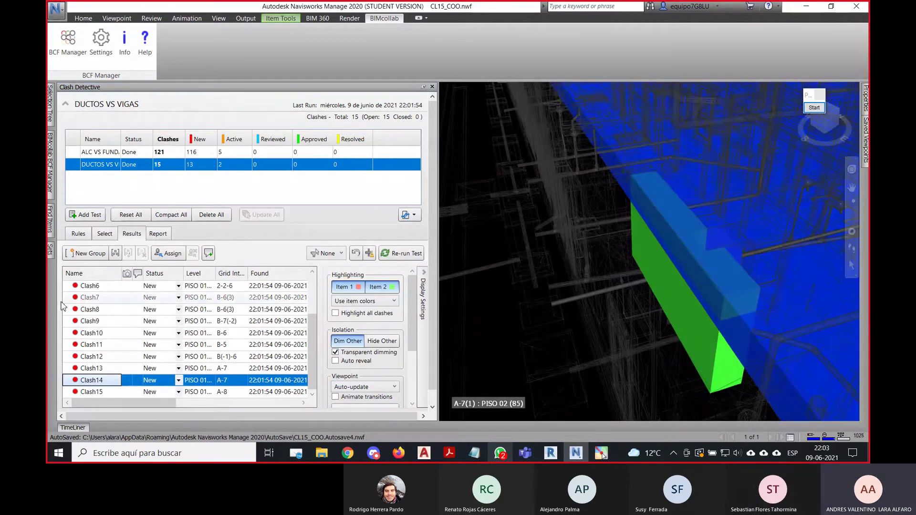
pyautogui.press('Down')
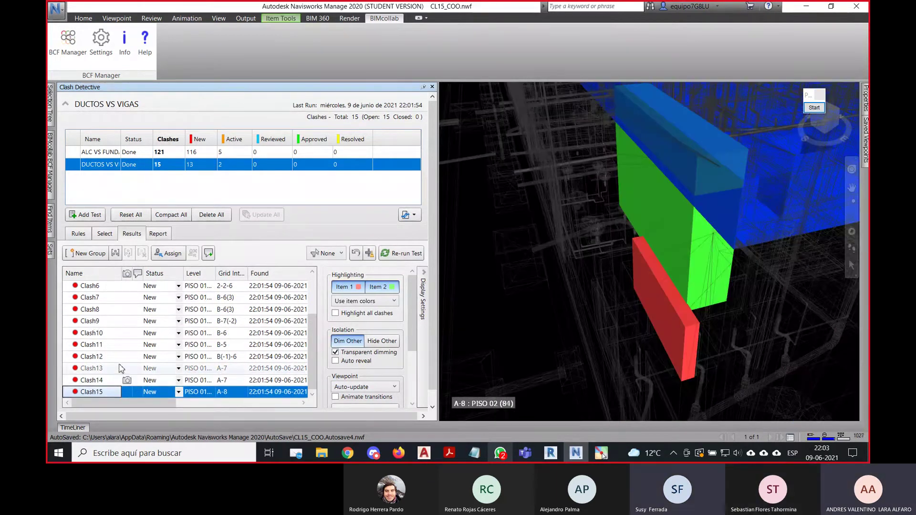
# Assign Clash1 to CLI with the note "Se solicita desplazar ducto".
pyautogui.scroll(-2, 663, 250)
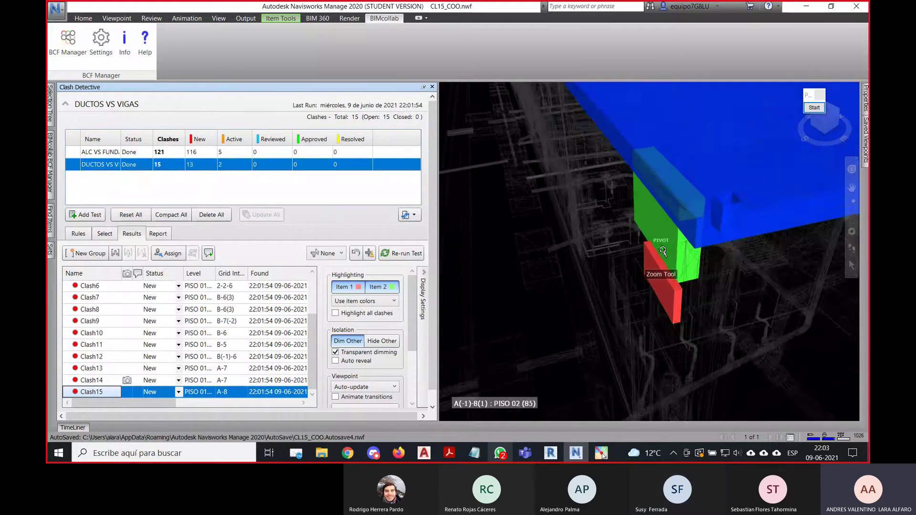
pyautogui.scroll(-1, 663, 251)
pyautogui.scroll(2, 242, 322)
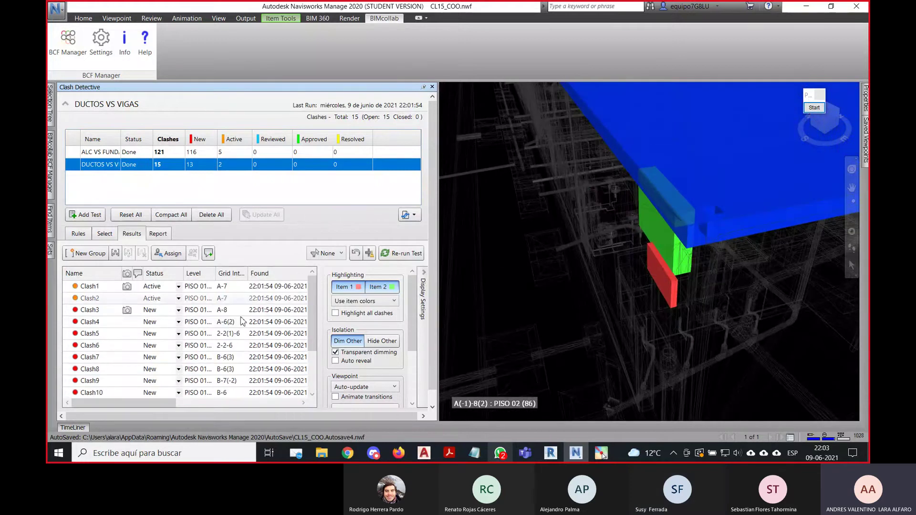
pyautogui.click(132, 288)
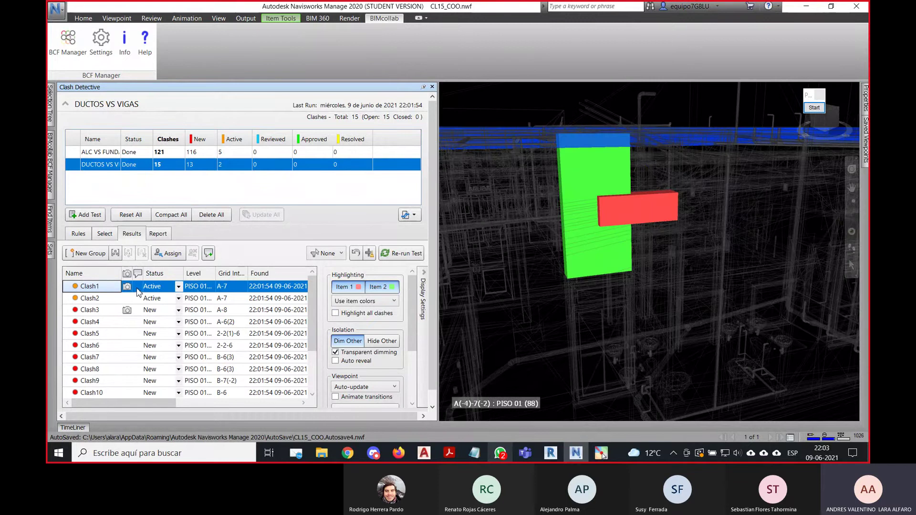
pyautogui.rightClick(139, 292)
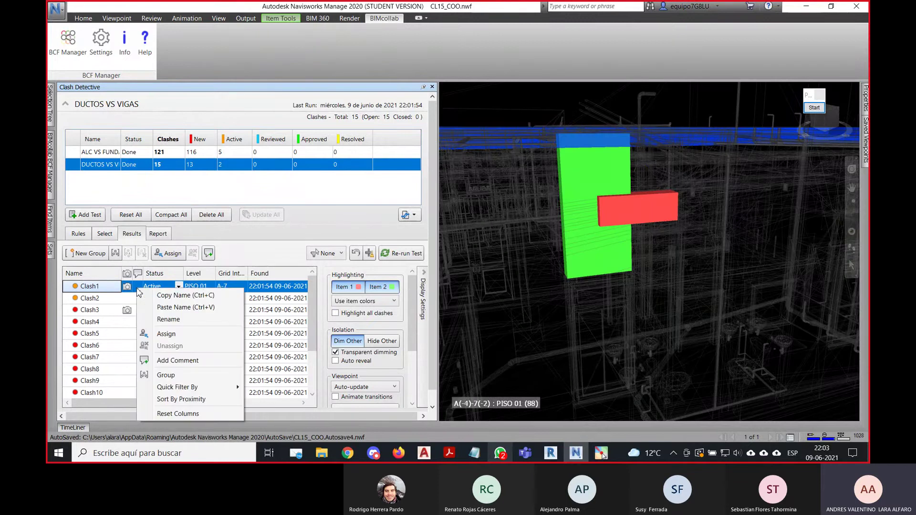
pyautogui.click(173, 339)
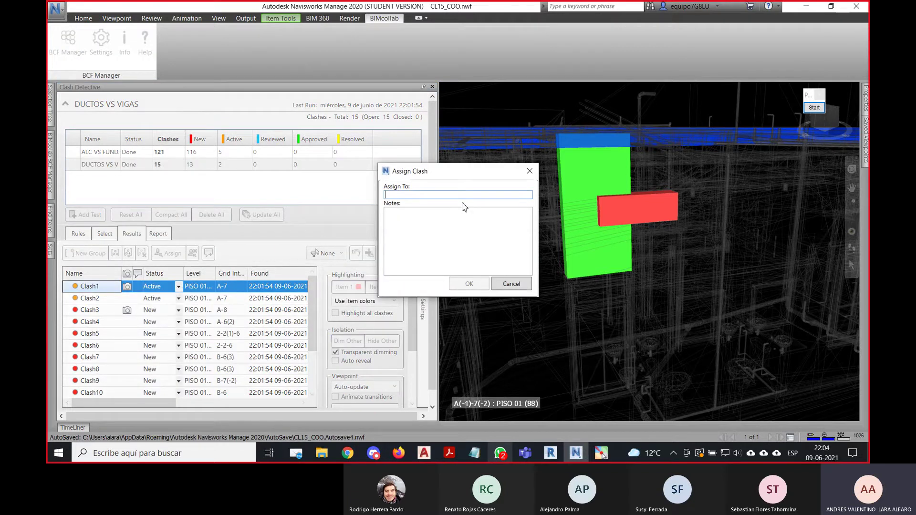
pyautogui.write('CLI')
pyautogui.click(470, 237)
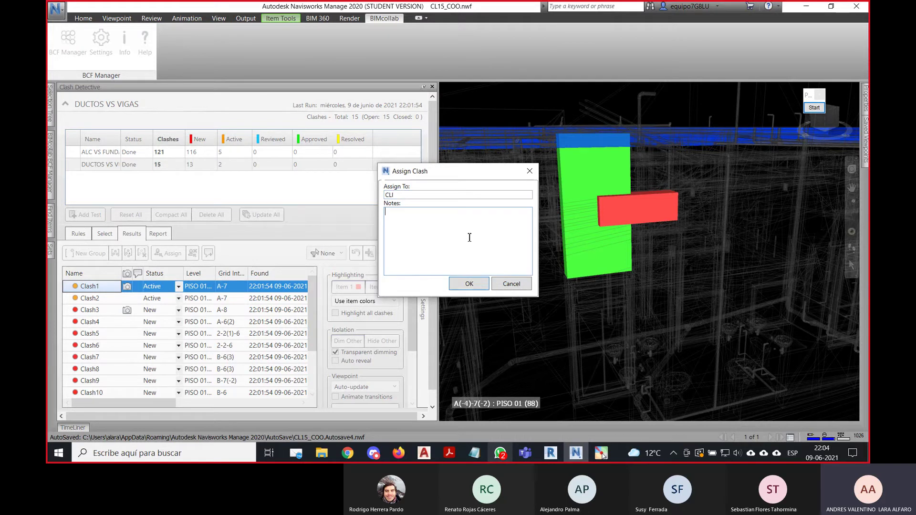
pyautogui.write('Se solicita desplazar ducto')
pyautogui.click(477, 284)
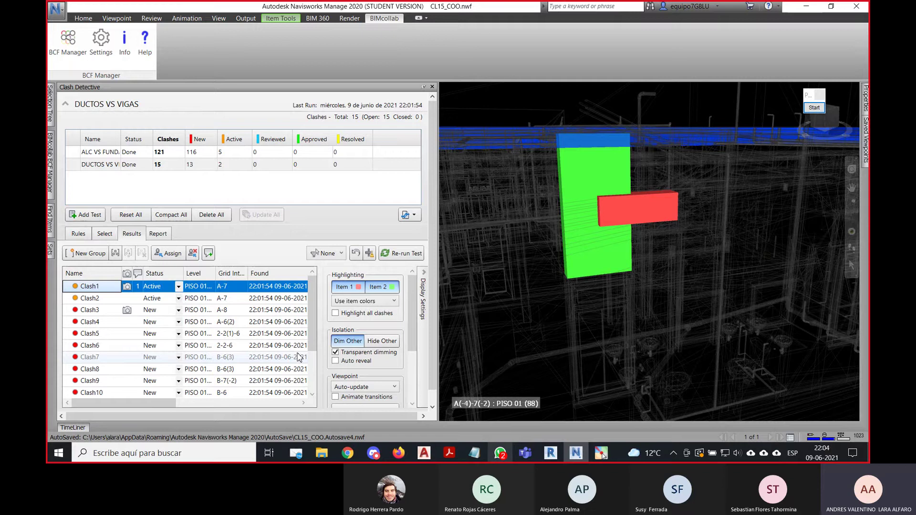
# Turn on animated transitions and preview them by stepping through Clash2 to Clash5.
pyautogui.scroll(-3, 685, 354)
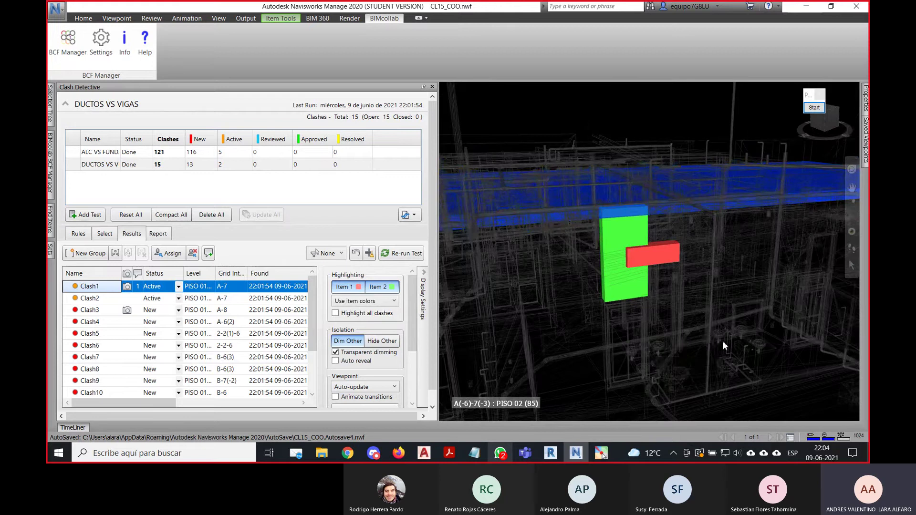
pyautogui.scroll(5, 697, 343)
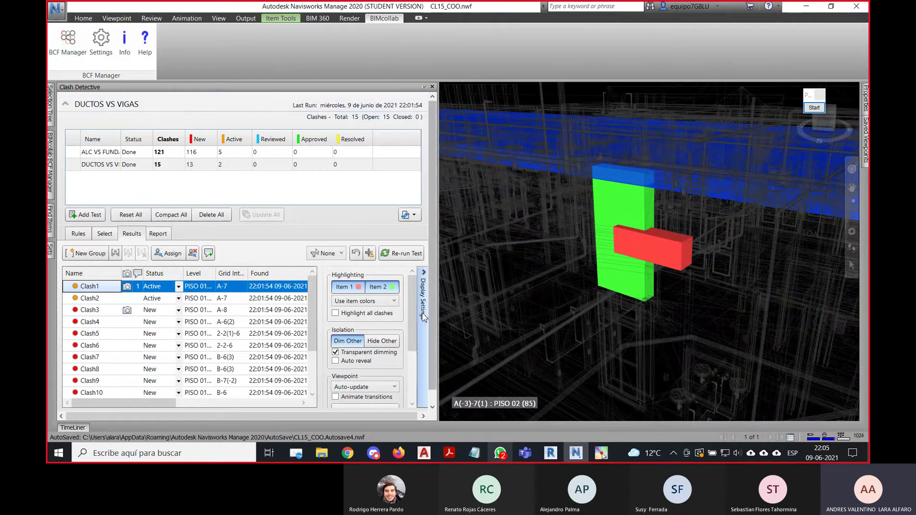
pyautogui.moveTo(413, 309)
pyautogui.mouseDown()
pyautogui.moveTo(413, 335)
pyautogui.moveTo(411, 305)
pyautogui.mouseUp()
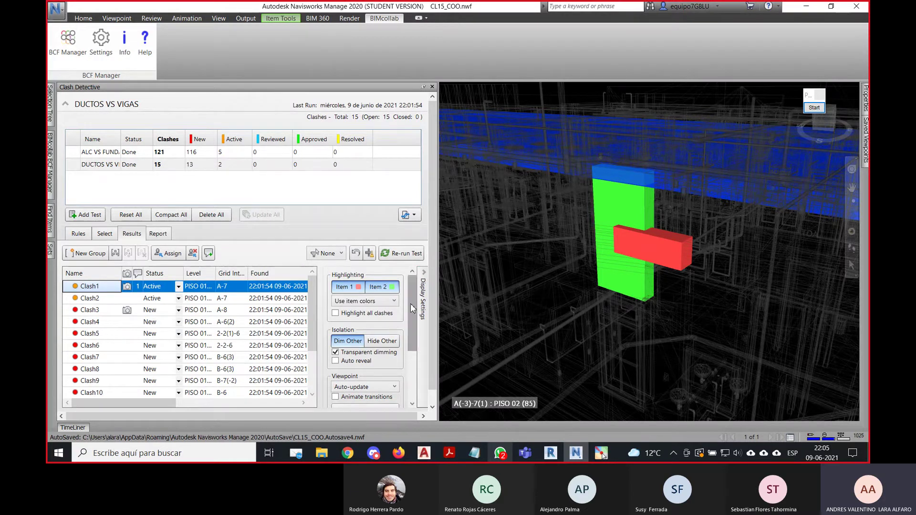
pyautogui.moveTo(410, 303); pyautogui.dragTo(420, 345)
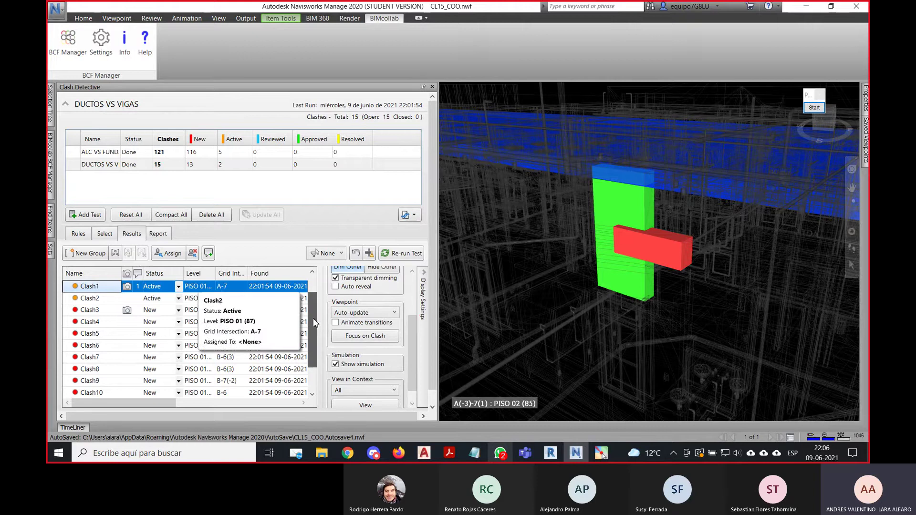
pyautogui.moveTo(411, 334); pyautogui.dragTo(411, 349)
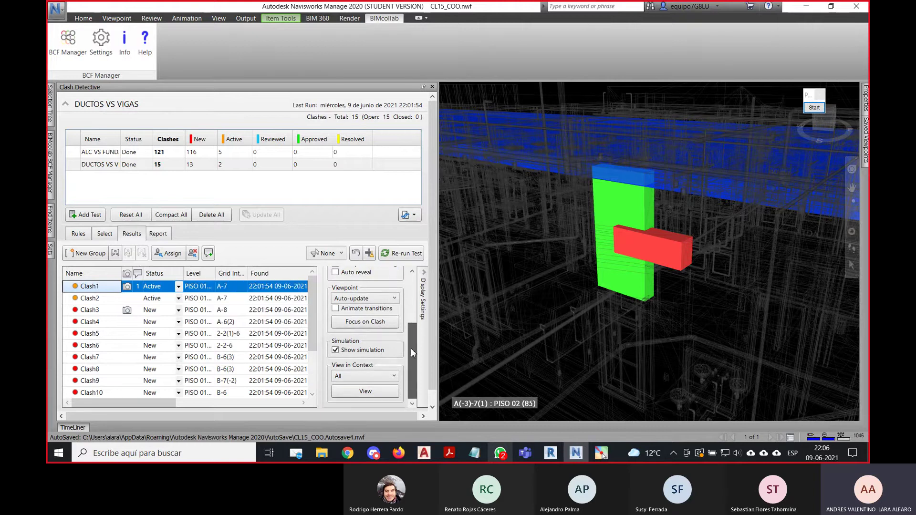
pyautogui.click(335, 308)
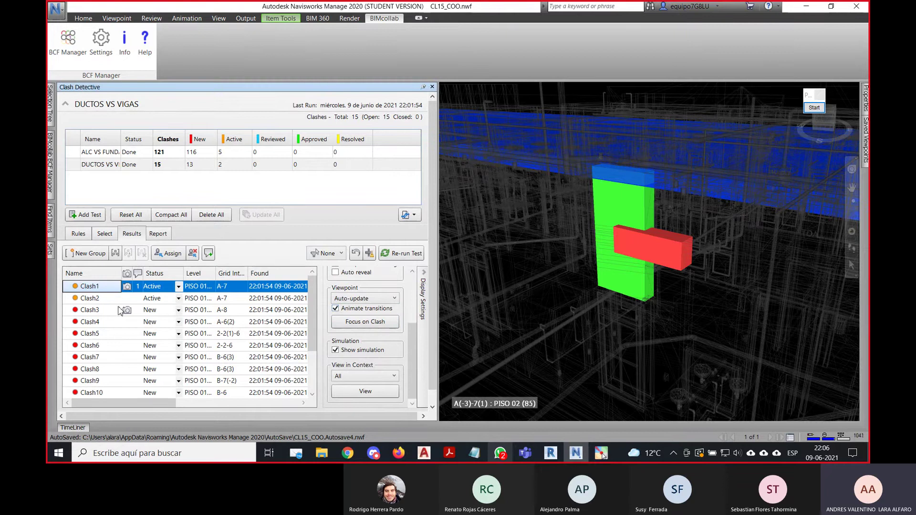
pyautogui.click(105, 298)
pyautogui.click(105, 310)
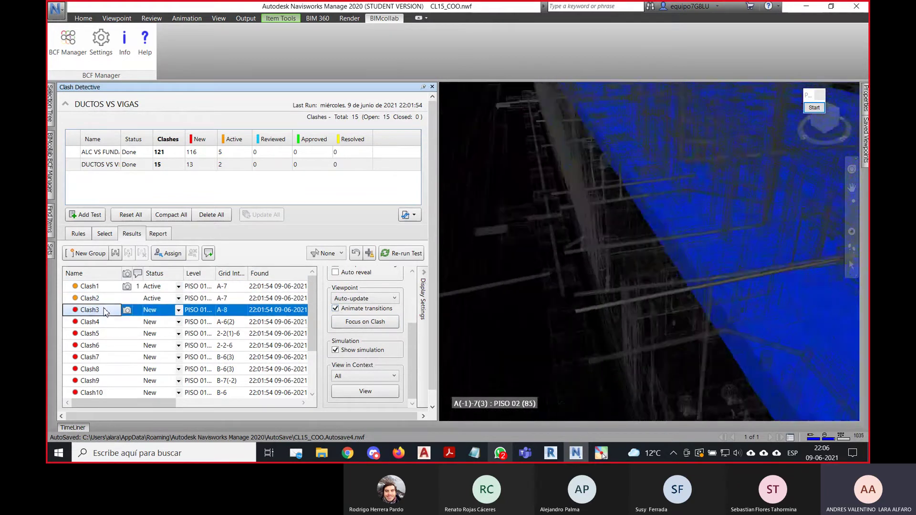
pyautogui.click(100, 323)
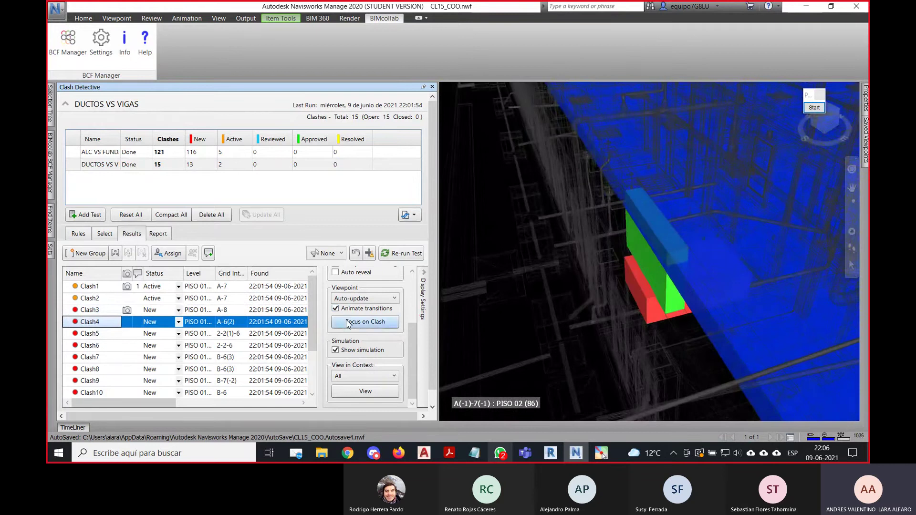
pyautogui.click(103, 334)
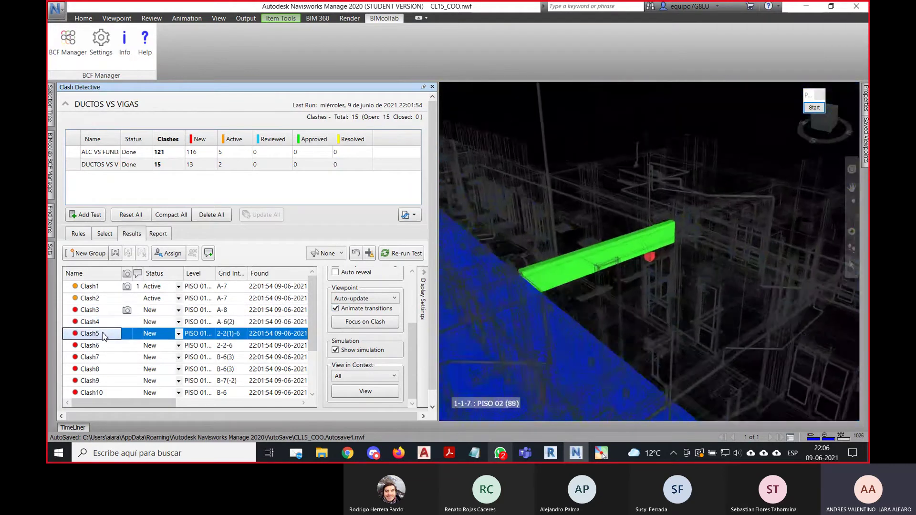
# Turn off animated transitions and the clash simulation in the display settings.
pyautogui.click(336, 308)
pyautogui.click(336, 350)
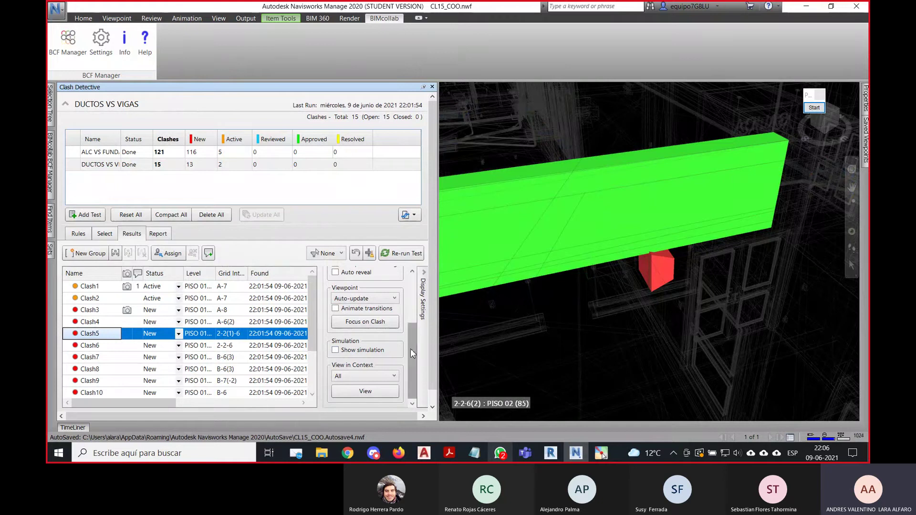
pyautogui.scroll(2, 412, 348)
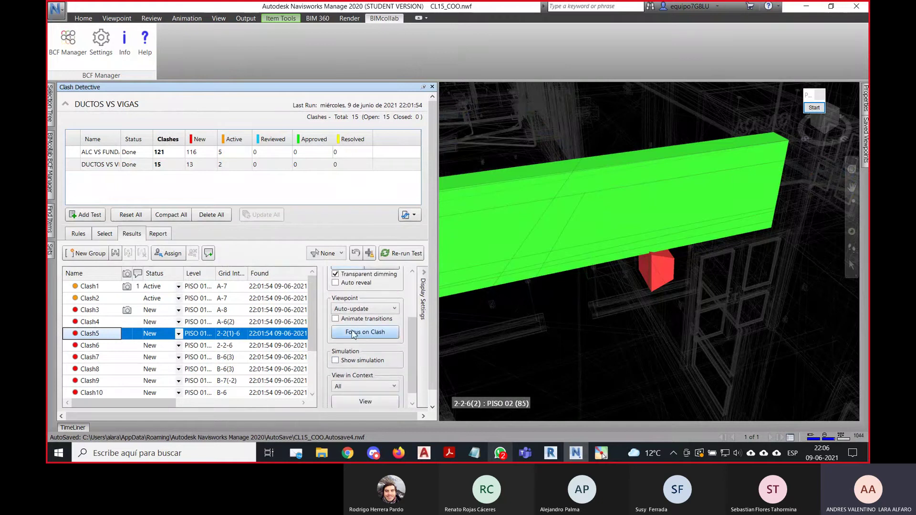
# Check Clash6 and Clash4, and examine where the duct meets the beam in Clash3.
pyautogui.click(91, 345)
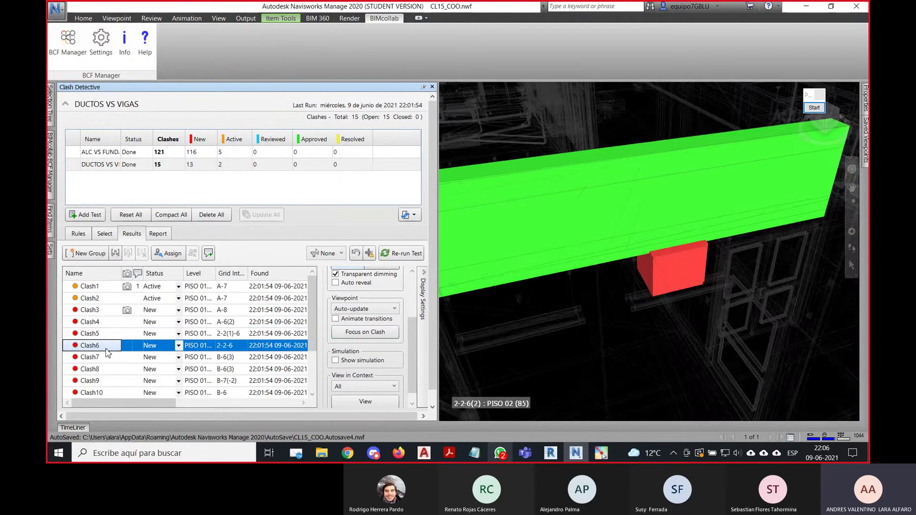
pyautogui.click(91, 322)
pyautogui.click(96, 311)
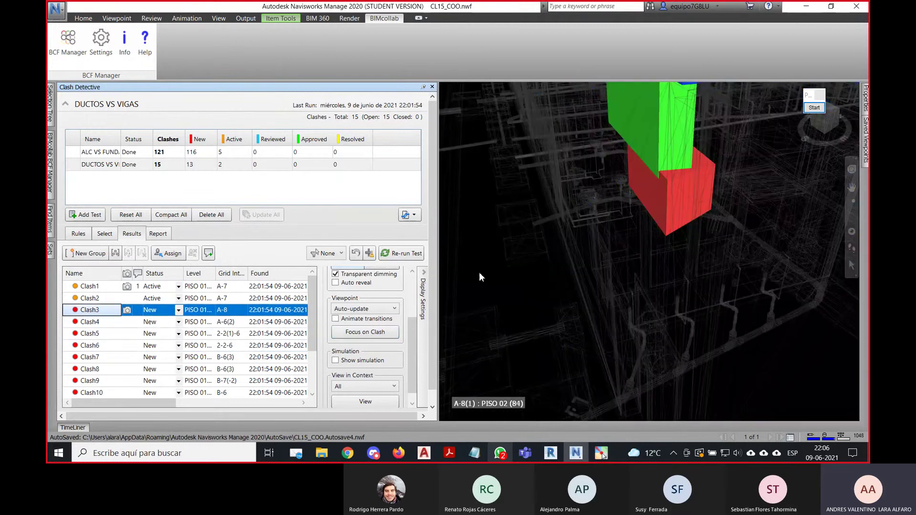
pyautogui.scroll(4, 410, 323)
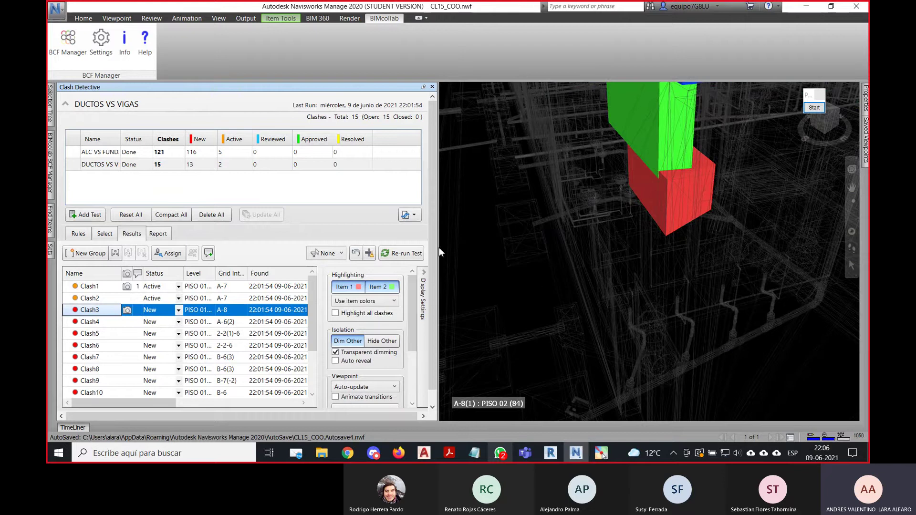
pyautogui.moveTo(566, 261); pyautogui.dragTo(587, 289, button='middle')
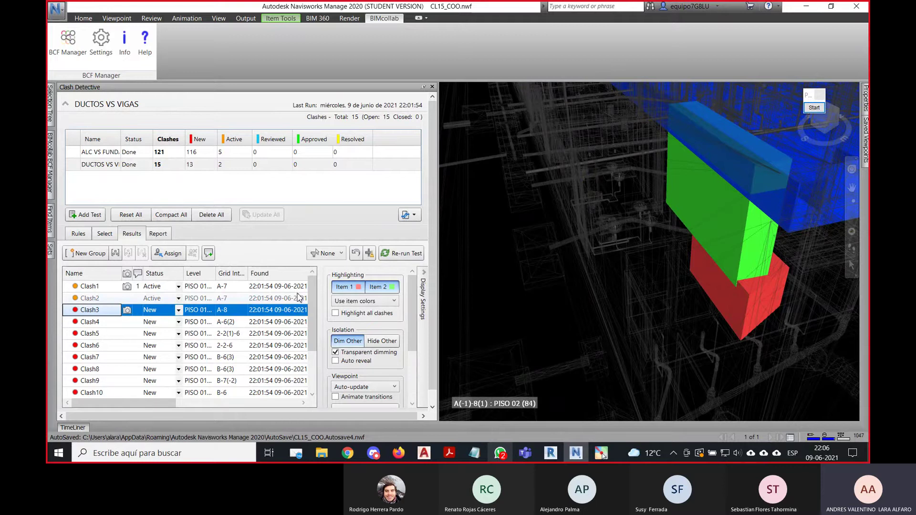
# Add a new clash test and name it ALTURAS LUMINARIAS H.
pyautogui.click(85, 215)
pyautogui.doubleClick(108, 178)
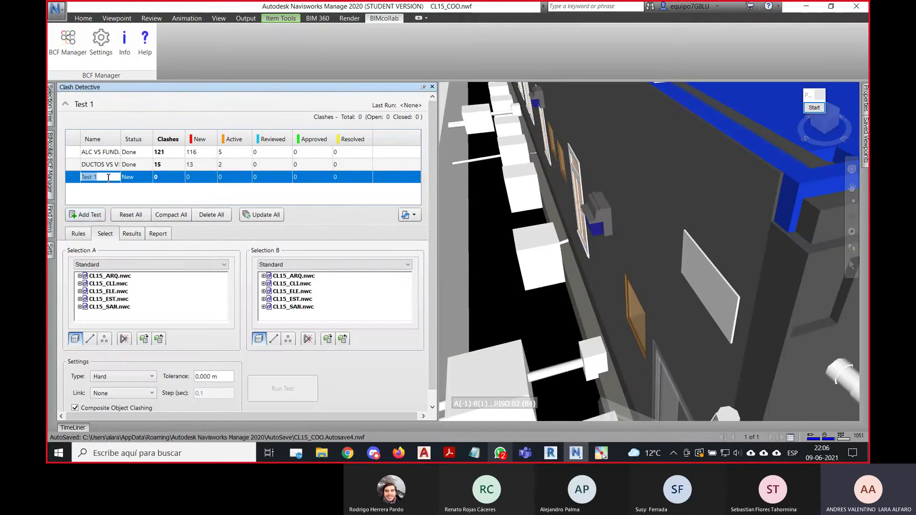
pyautogui.moveTo(49, 252)
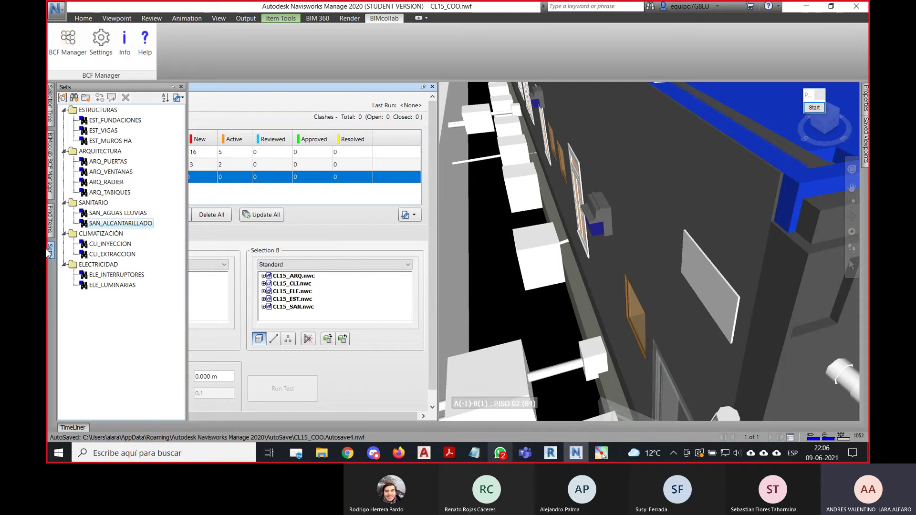
pyautogui.write('altur')
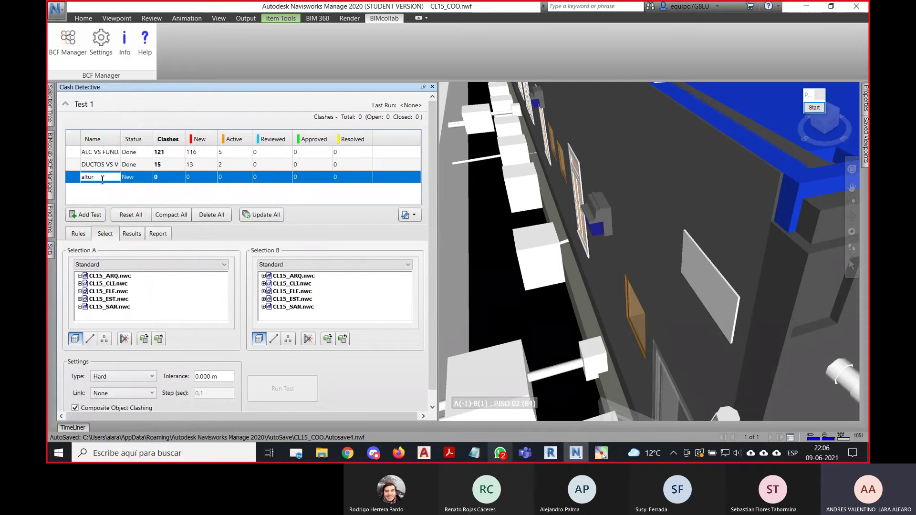
pyautogui.hotkey('ctrl', 'a')
pyautogui.write('ALTURAS')
pyautogui.hotkey('ctrl', 'a')
pyautogui.write('LUMINARIAS H')
# Close the Find Items window covering the clash tests.
pyautogui.click(49, 234)
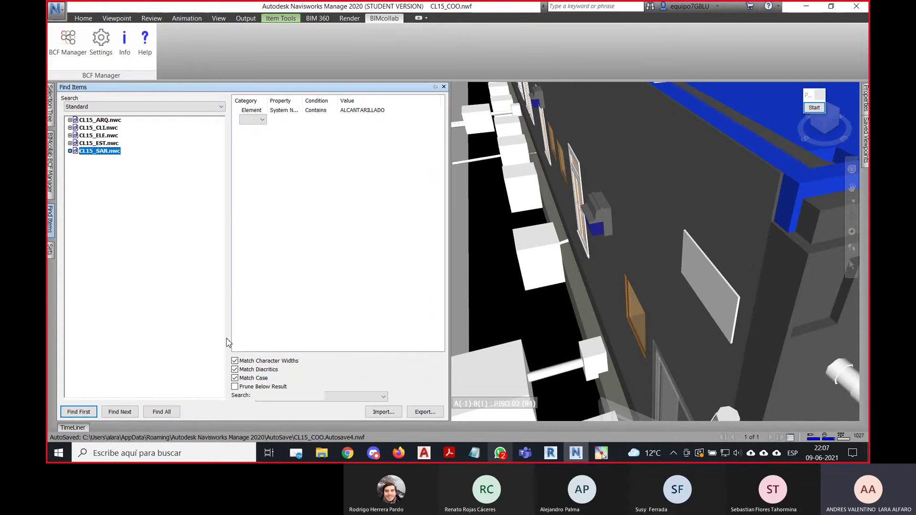
pyautogui.click(460, 164)
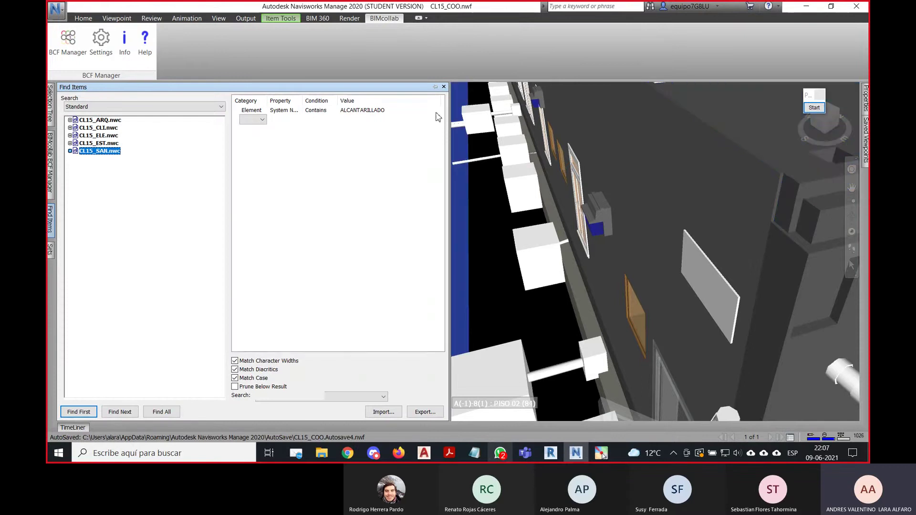
pyautogui.click(444, 86)
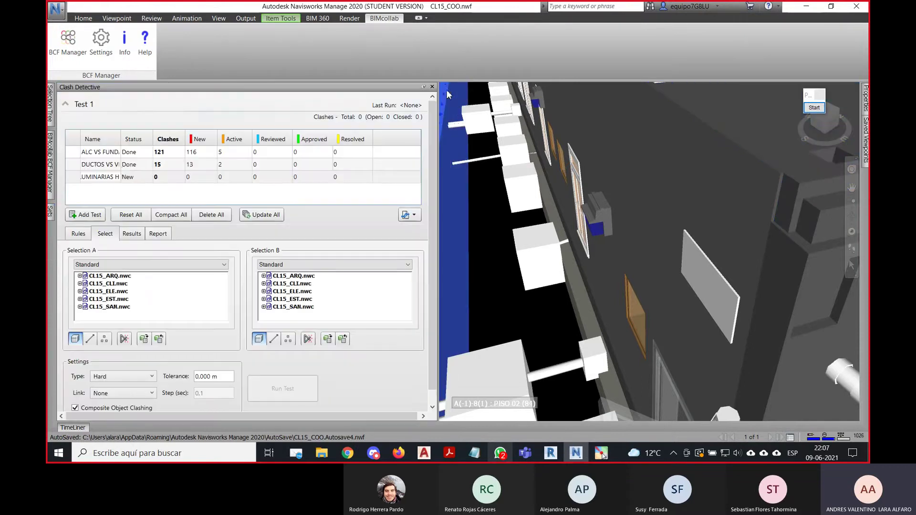
# Complete the new test's name as ALTURAS LUMINARIAS H>250.
pyautogui.doubleClick(107, 177)
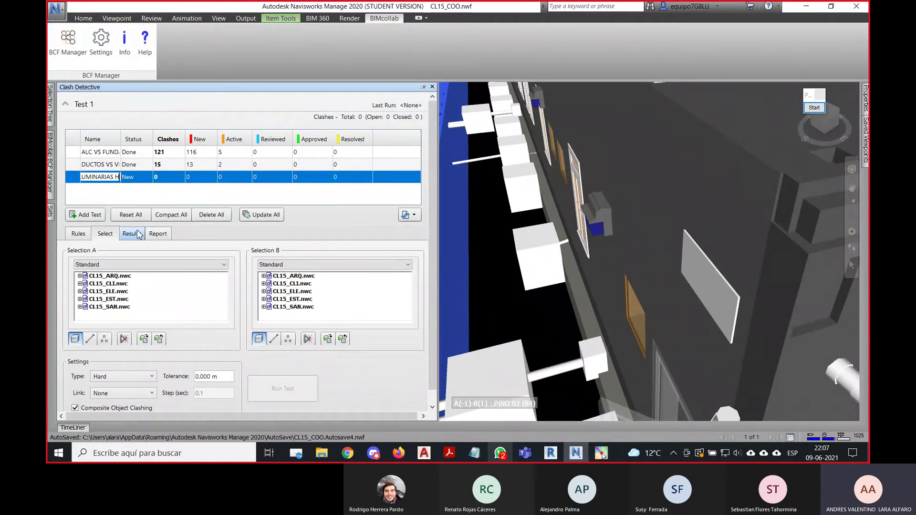
pyautogui.write('>250')
pyautogui.press('Return')
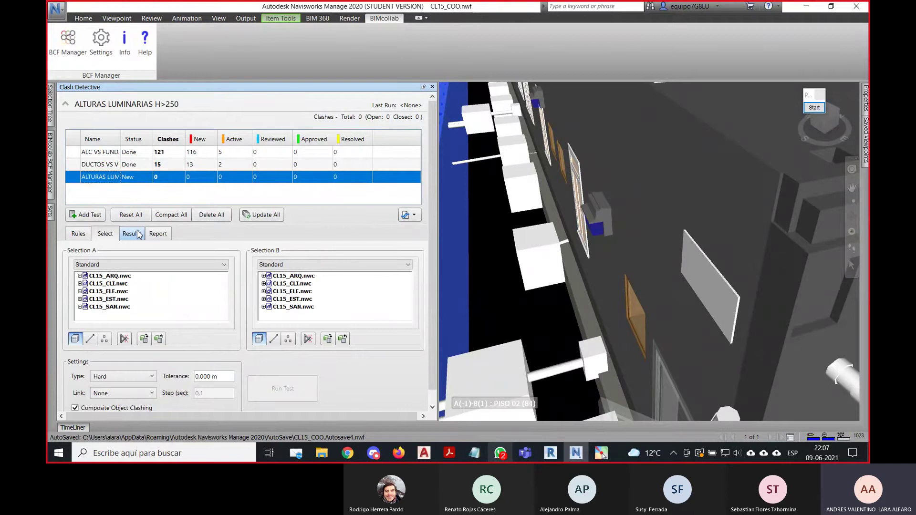
# List sets for both selections of the new test and choose ELE_LUMINARIAS from ELECTRICIDAD as Selection A.
pyautogui.click(146, 266)
pyautogui.click(132, 296)
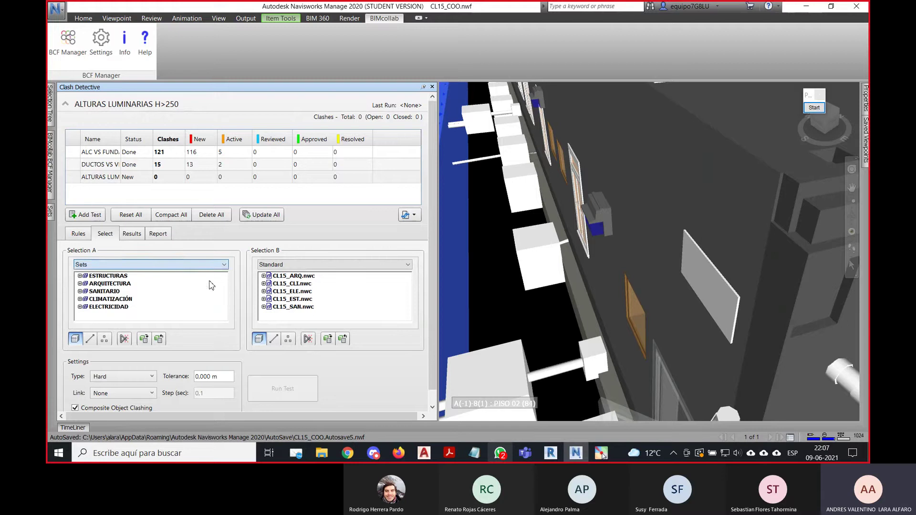
pyautogui.click(298, 265)
pyautogui.click(281, 294)
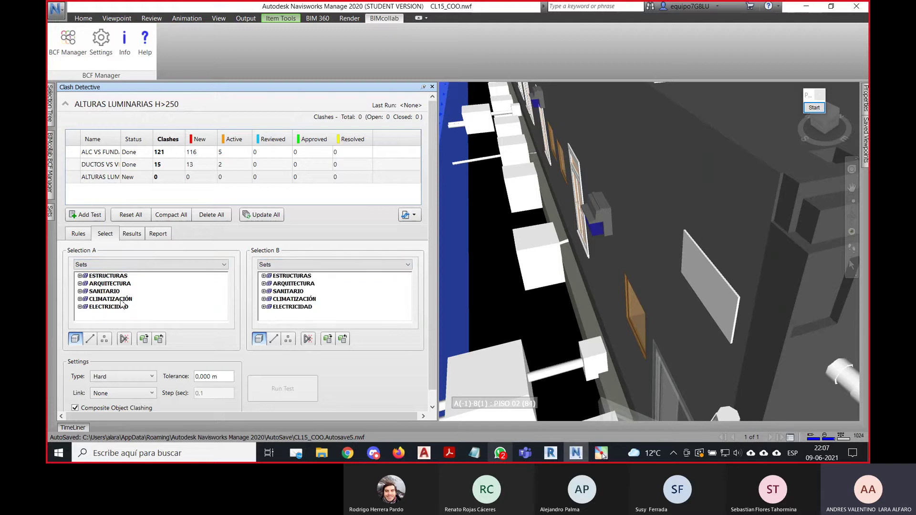
pyautogui.click(80, 306)
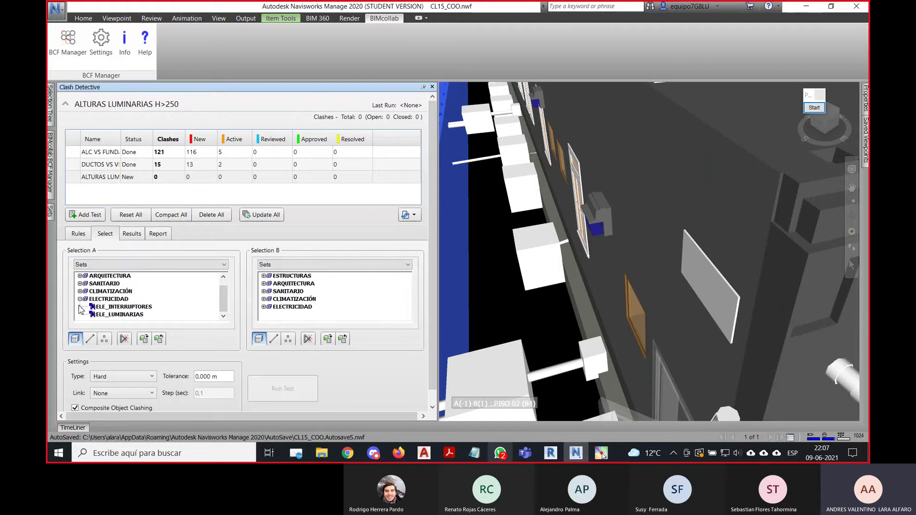
pyautogui.click(111, 315)
# Choose the ARQ_RADIER set from the ARQUITECTURA folder as Selection B of the luminaire height test.
pyautogui.click(319, 265)
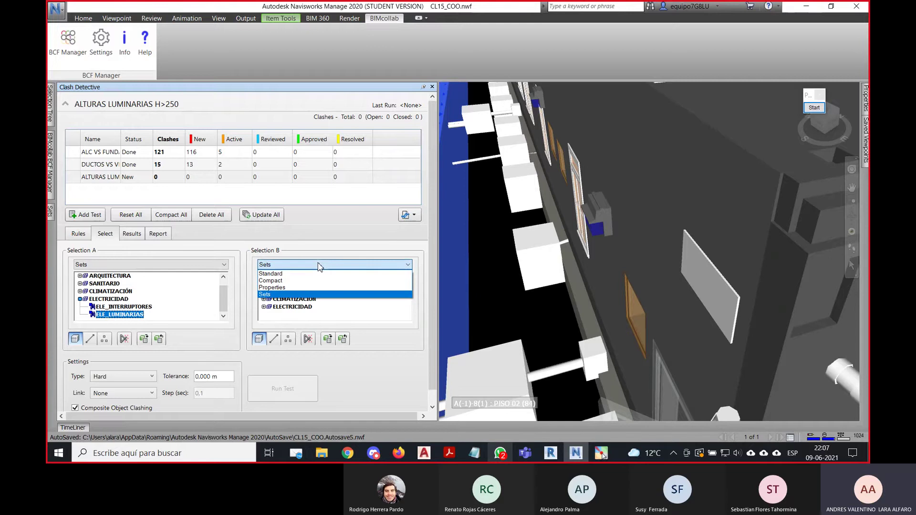
pyautogui.click(318, 265)
pyautogui.click(264, 284)
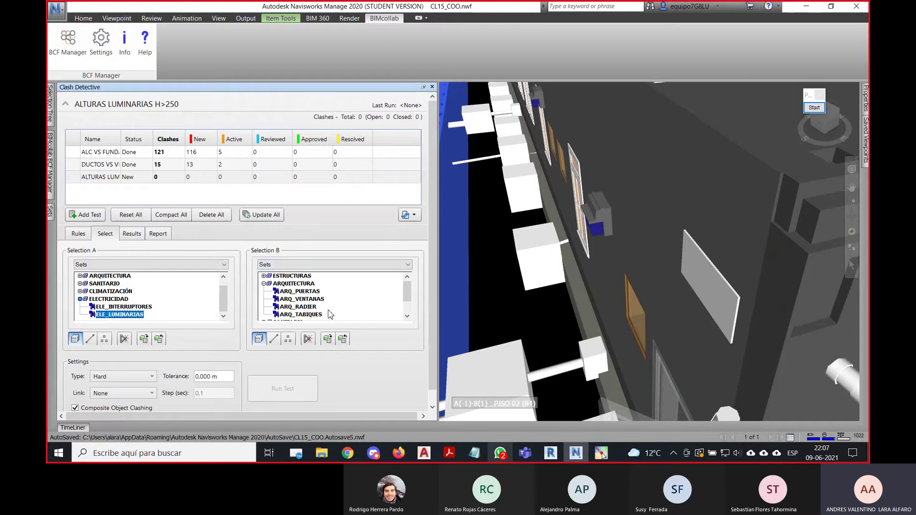
pyautogui.scroll(-1, 405, 293)
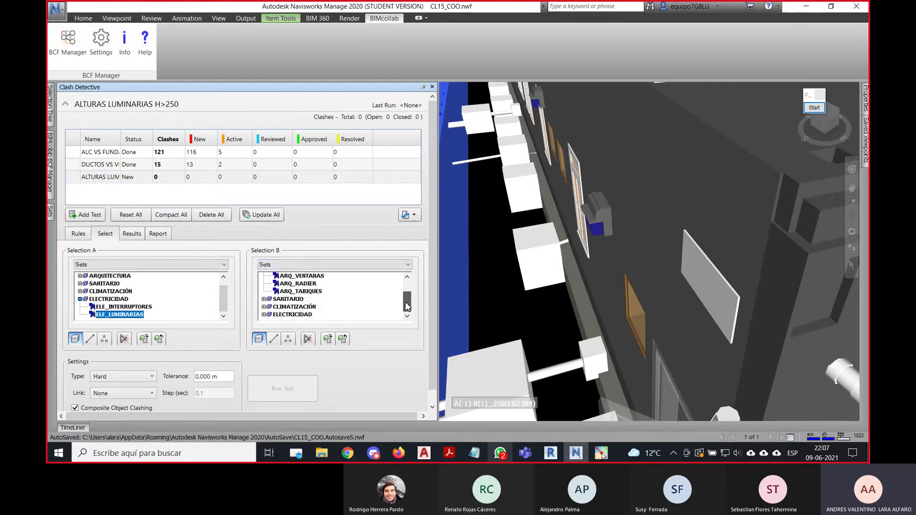
pyautogui.click(310, 284)
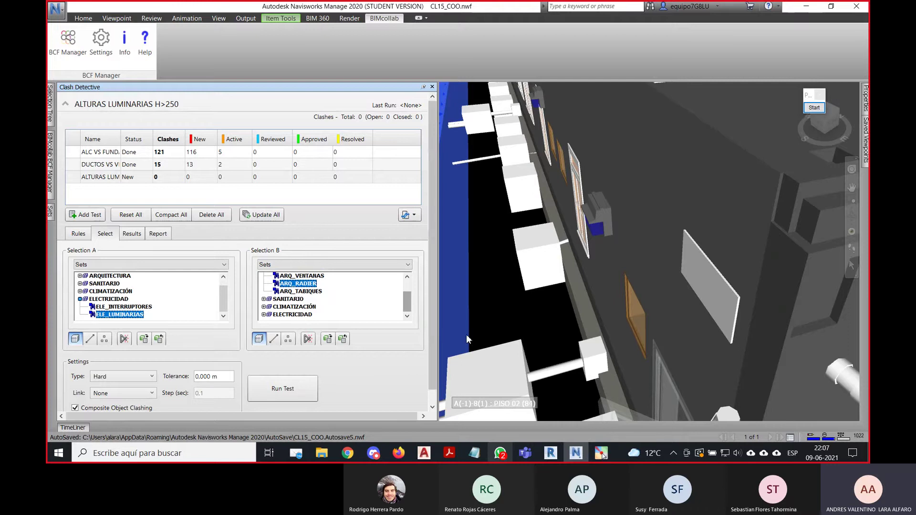
# Set the luminaire height test to the Clearance type with a tolerance of 2.500 m.
pyautogui.click(137, 377)
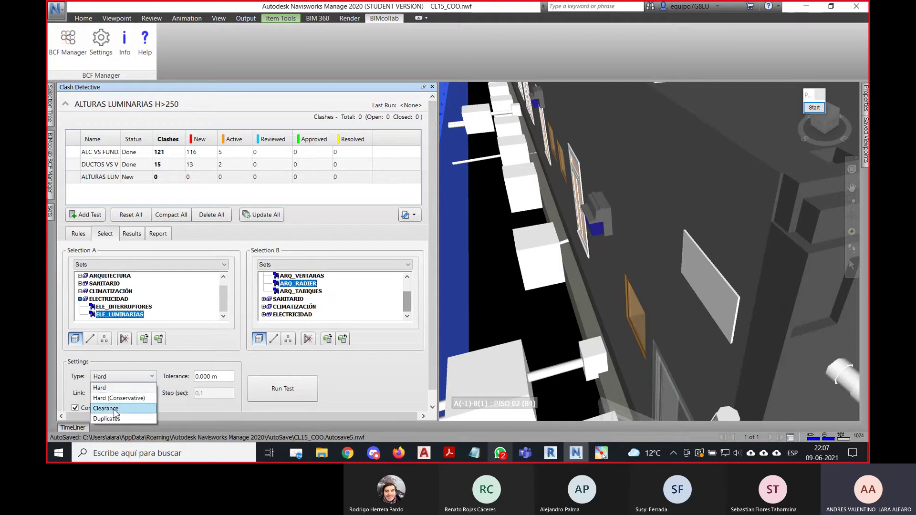
pyautogui.click(119, 406)
pyautogui.moveTo(227, 377); pyautogui.dragTo(178, 381)
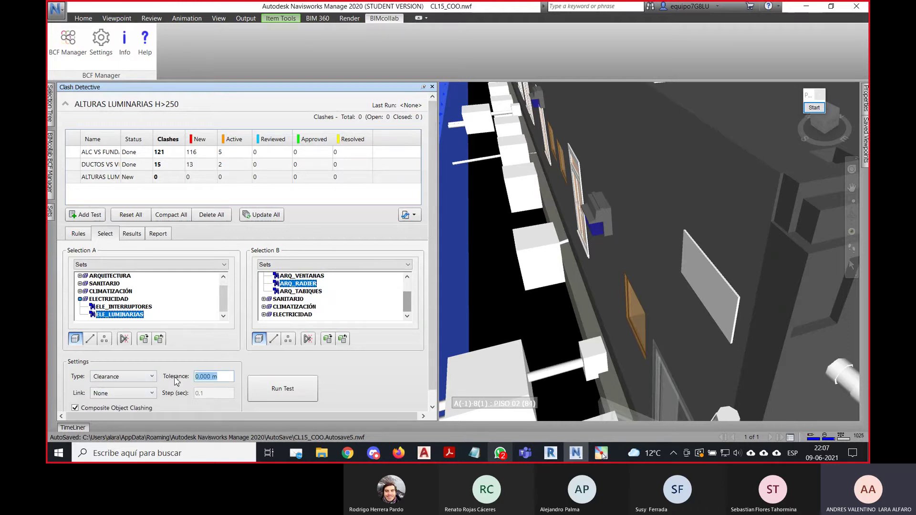
pyautogui.write('2')
pyautogui.click(265, 311)
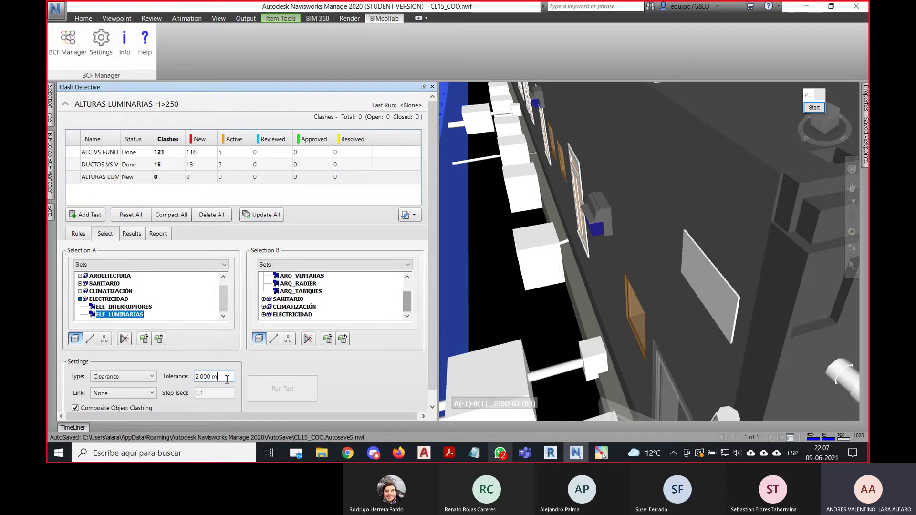
pyautogui.moveTo(226, 380); pyautogui.dragTo(201, 382)
pyautogui.press('BackSpace')
pyautogui.click(302, 284)
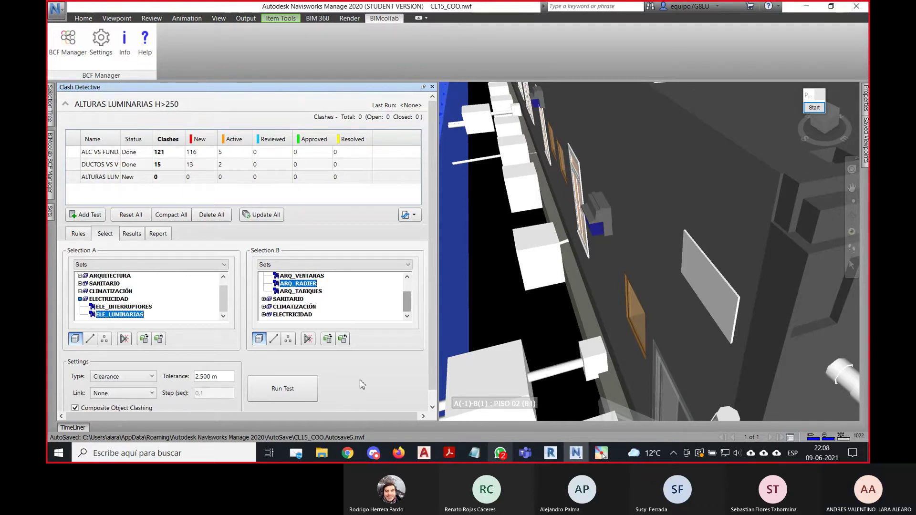
# Switch to Revit and browse for a model to open in the desktop's ARCHIVOS ESCRITORIO folder, subfolder DBIM 07.
pyautogui.click(552, 451)
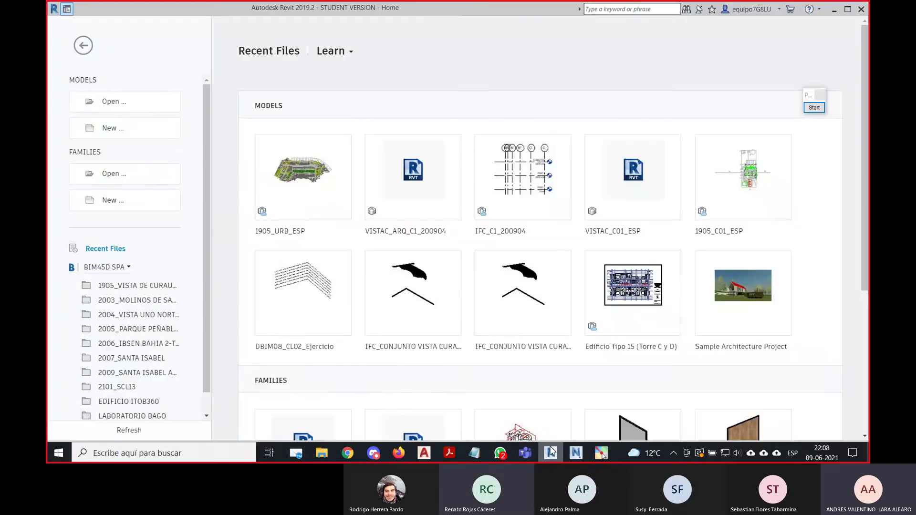
pyautogui.click(119, 102)
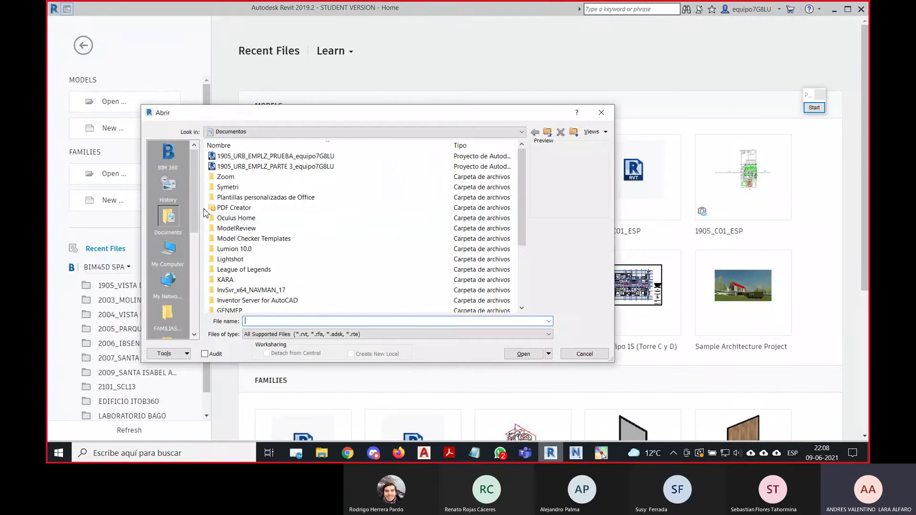
pyautogui.moveTo(194, 203); pyautogui.dragTo(194, 265)
pyautogui.click(163, 247)
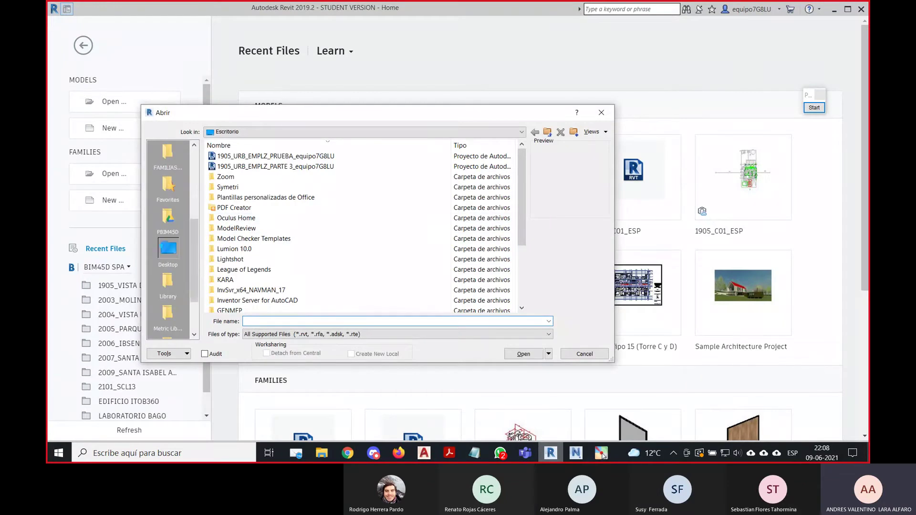
pyautogui.scroll(-10, 248, 202)
pyautogui.doubleClick(244, 177)
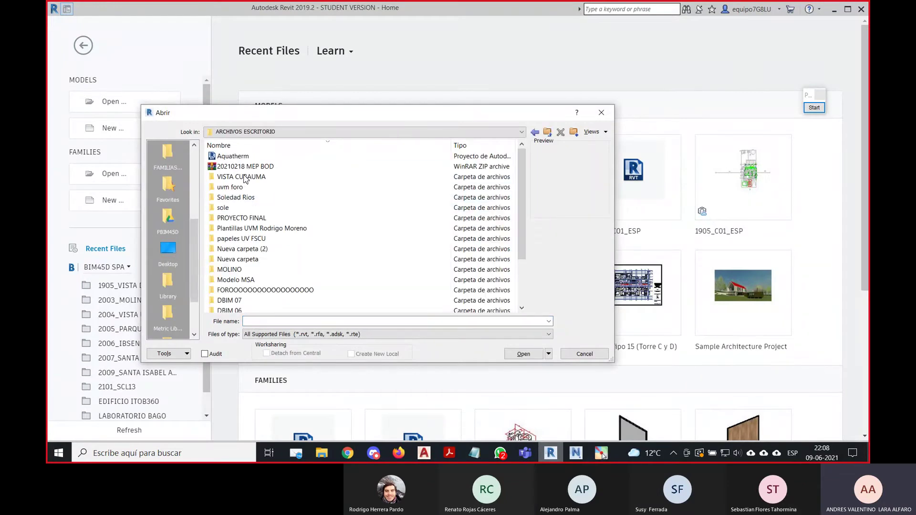
pyautogui.scroll(-1, 257, 260)
pyautogui.doubleClick(248, 271)
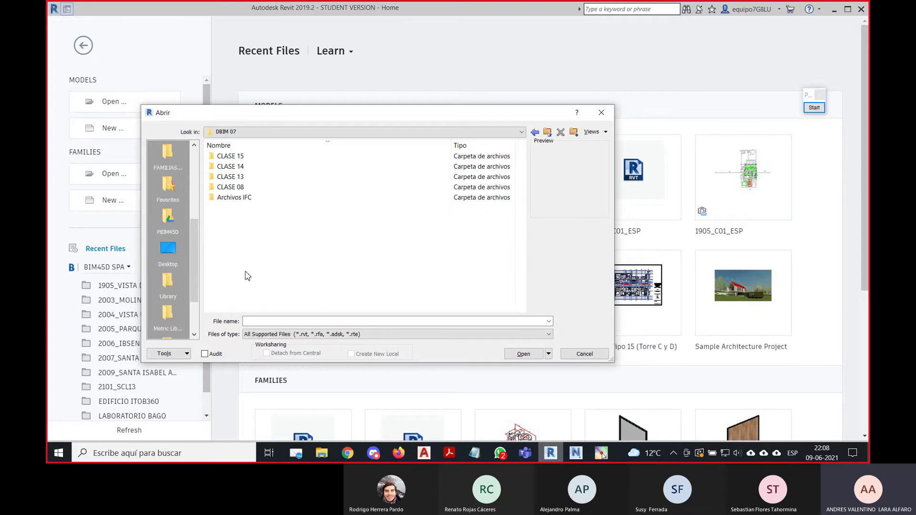
# Open the electrical model CL15_ELE from the CLASE 15 folder, ignoring the unresolved references.
pyautogui.click(247, 157)
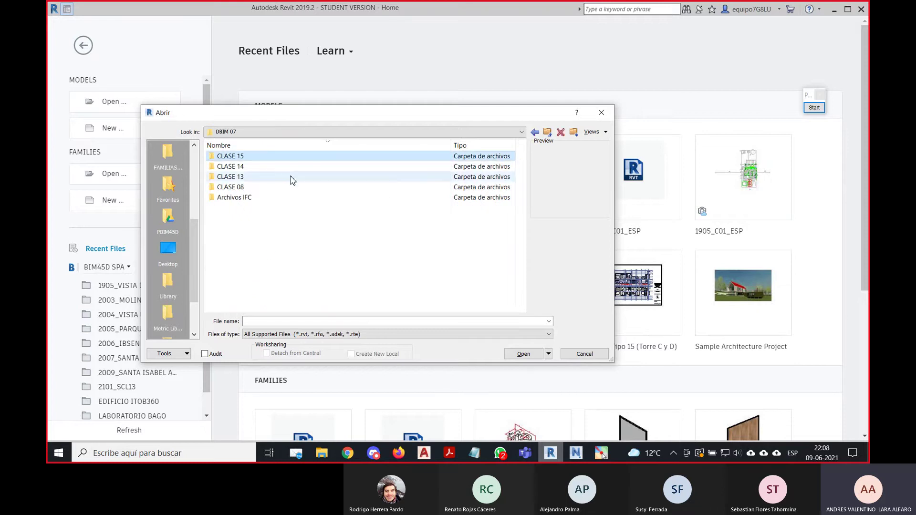
pyautogui.doubleClick(246, 158)
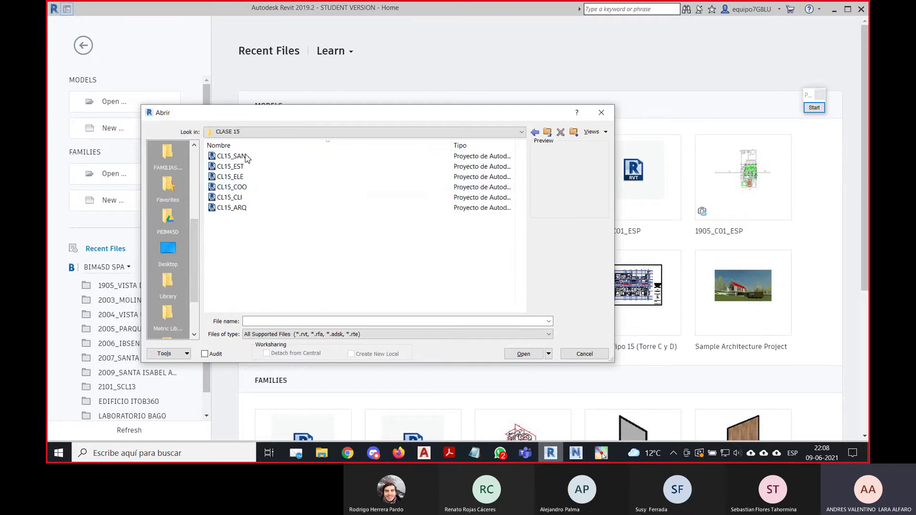
pyautogui.click(241, 176)
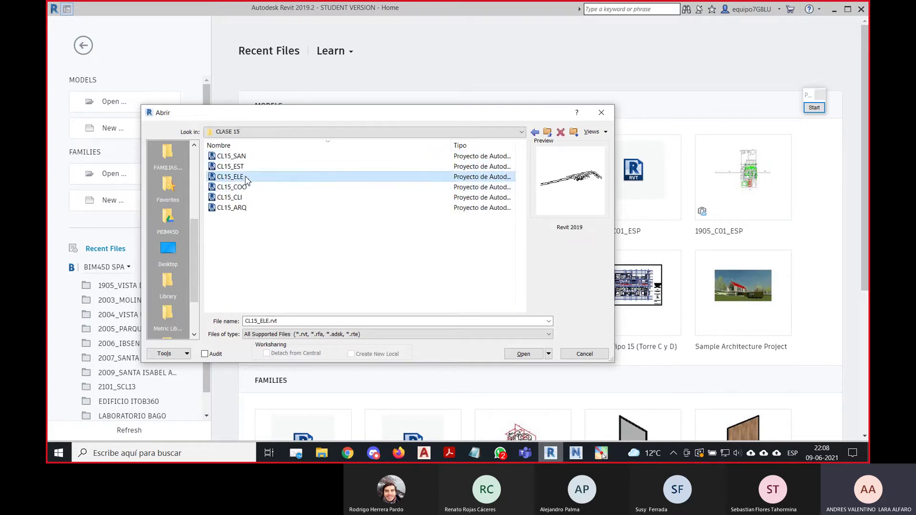
pyautogui.click(527, 354)
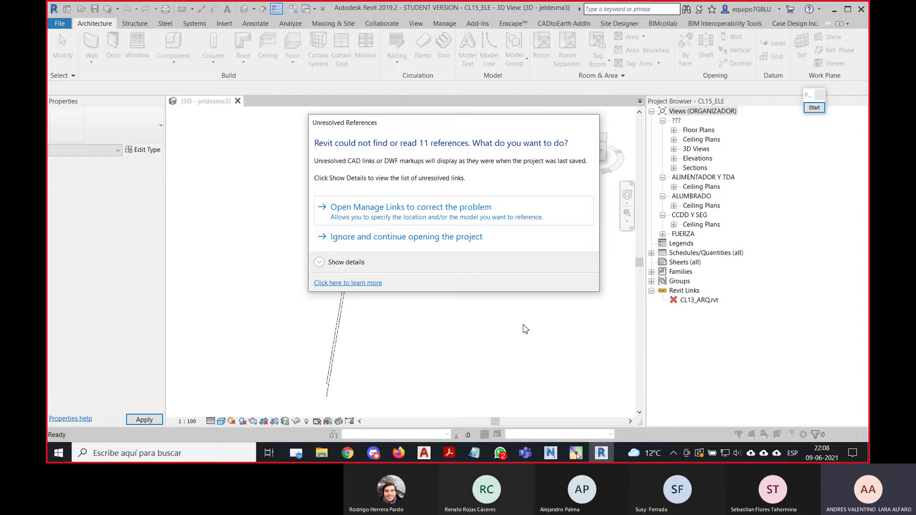
pyautogui.click(477, 238)
# Reload the broken CL13_ARQ.rvt link from the CL15_ARQ file in the CLASE 15 folder.
pyautogui.rightClick(711, 301)
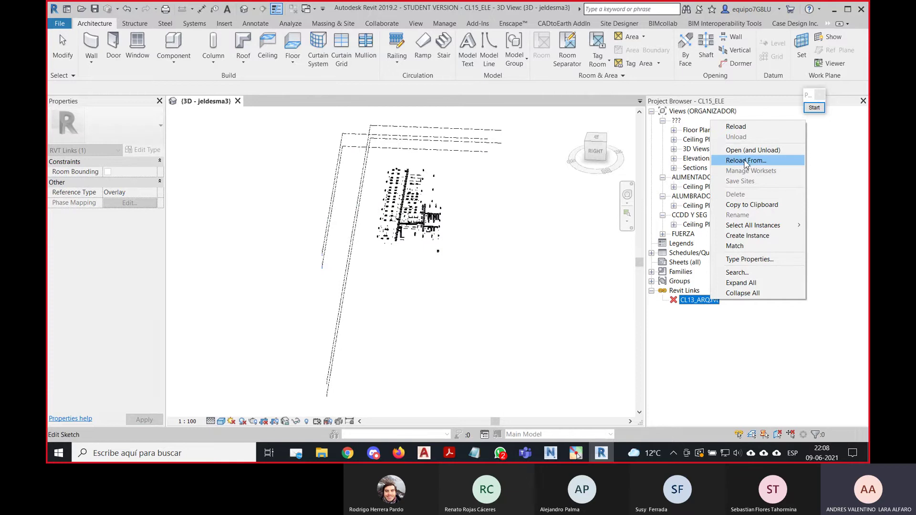
pyautogui.click(746, 160)
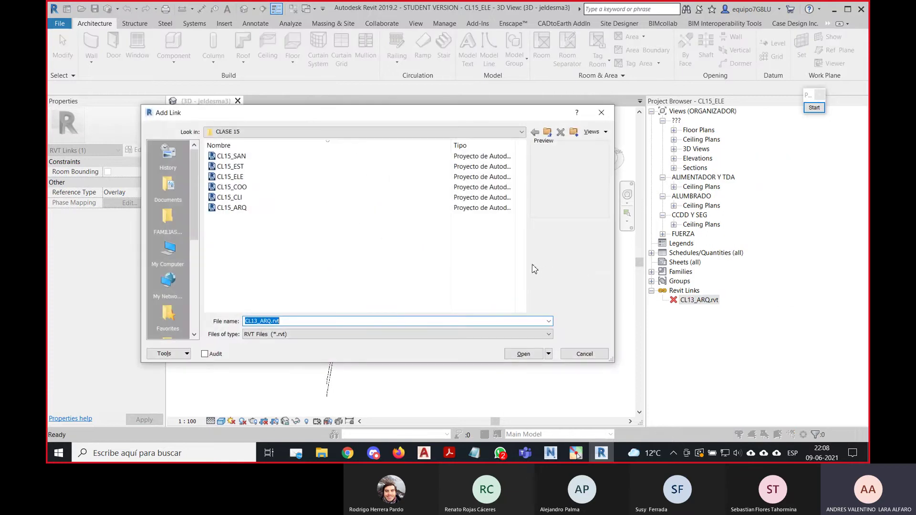
pyautogui.moveTo(392, 118); pyautogui.dragTo(429, 129)
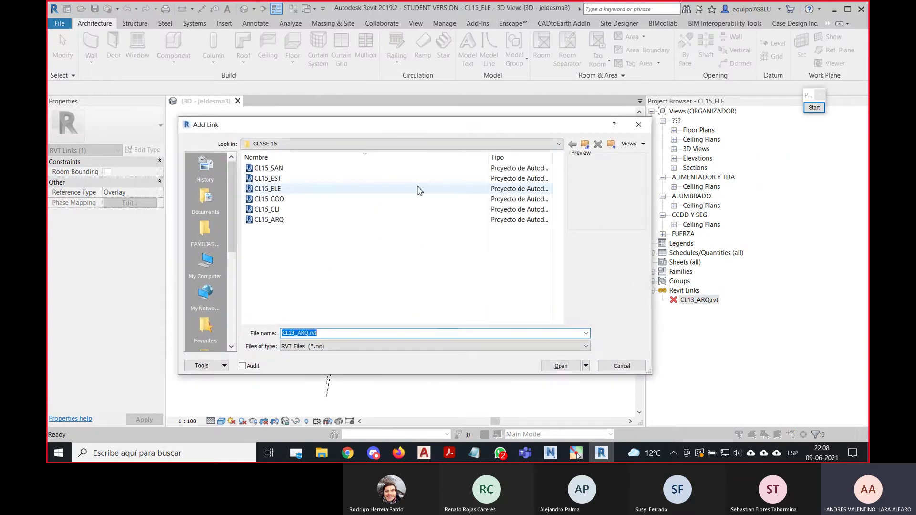
pyautogui.click(301, 220)
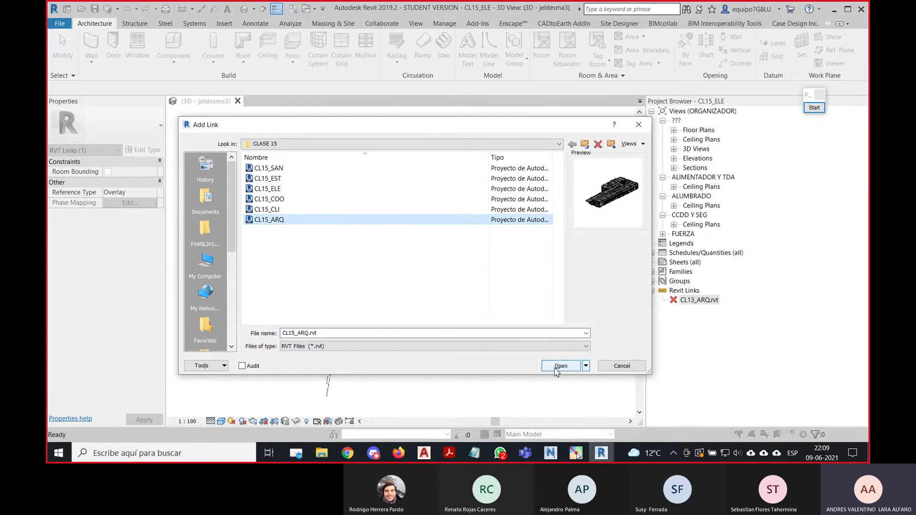
pyautogui.click(559, 367)
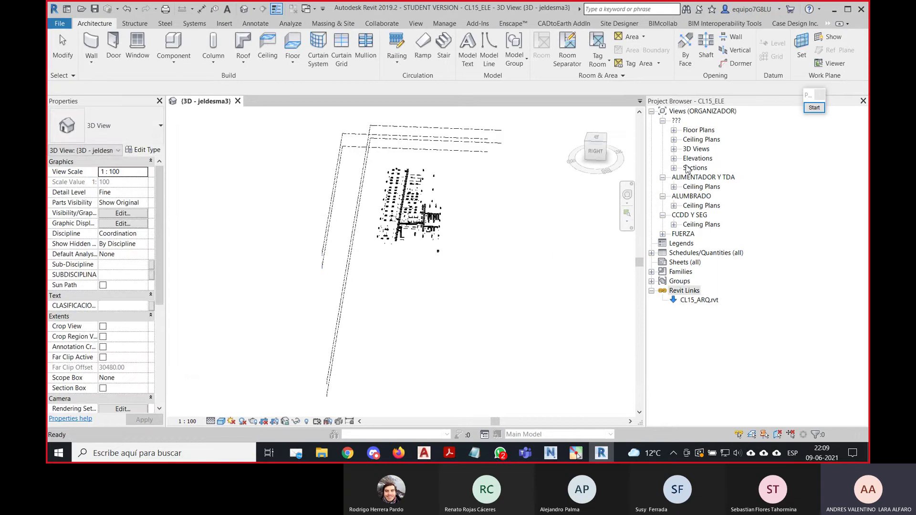
# Open the NPT Nivel 1 floor plan and go to the Section 10 view from its section mark near grid 1.
pyautogui.click(674, 130)
pyautogui.click(701, 140)
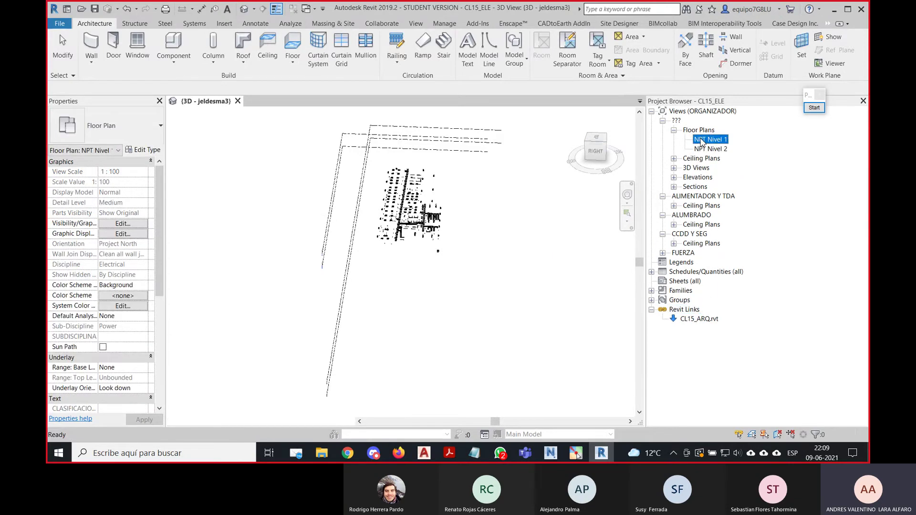
pyautogui.doubleClick(701, 140)
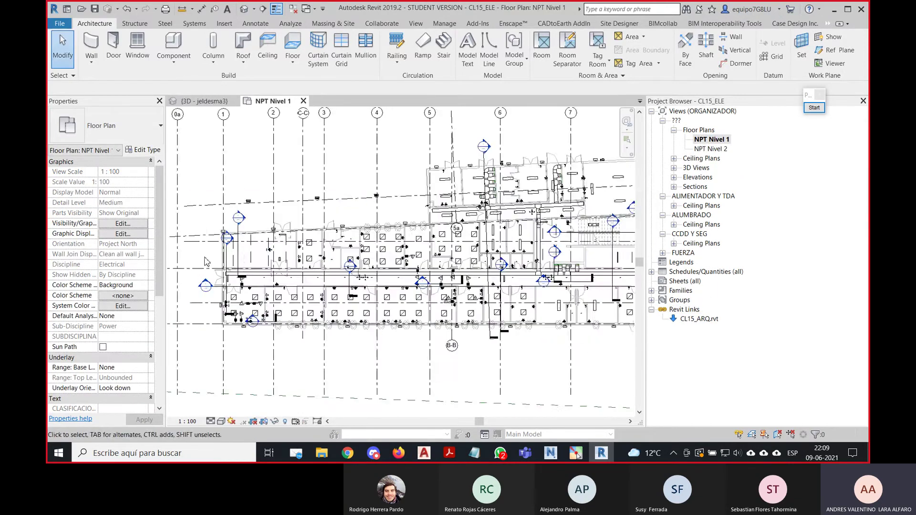
pyautogui.scroll(4, 206, 261)
pyautogui.click(285, 234)
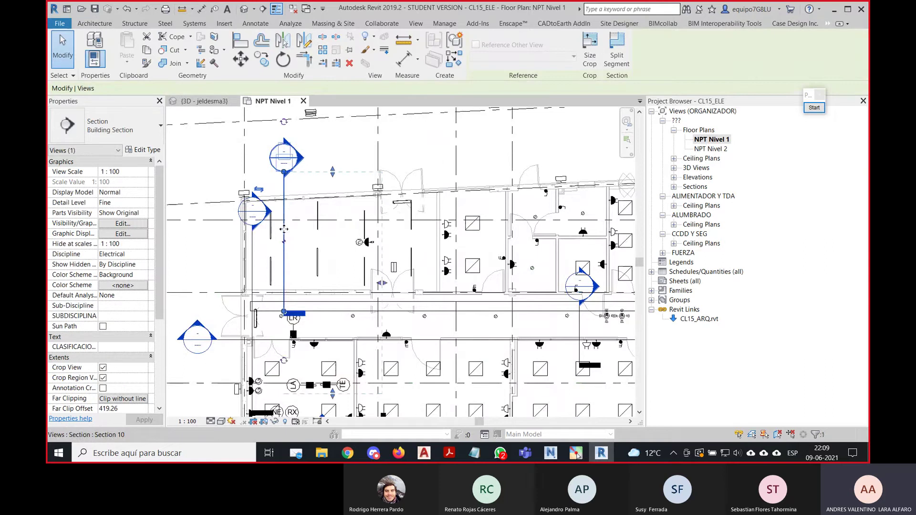
pyautogui.rightClick(284, 211)
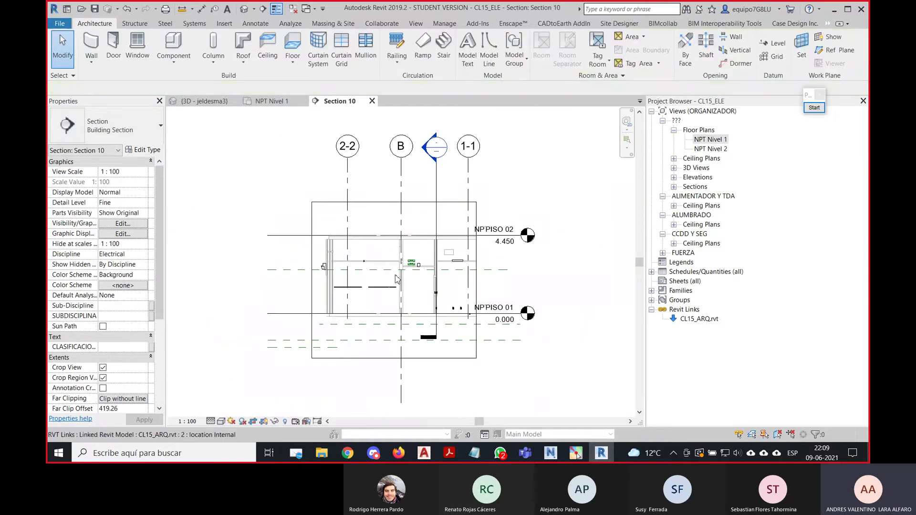
# Place an aligned dimension in Section 10 from the underside of the LED strip luminaire to the PISO 01 floor line.
pyautogui.scroll(5, 366, 329)
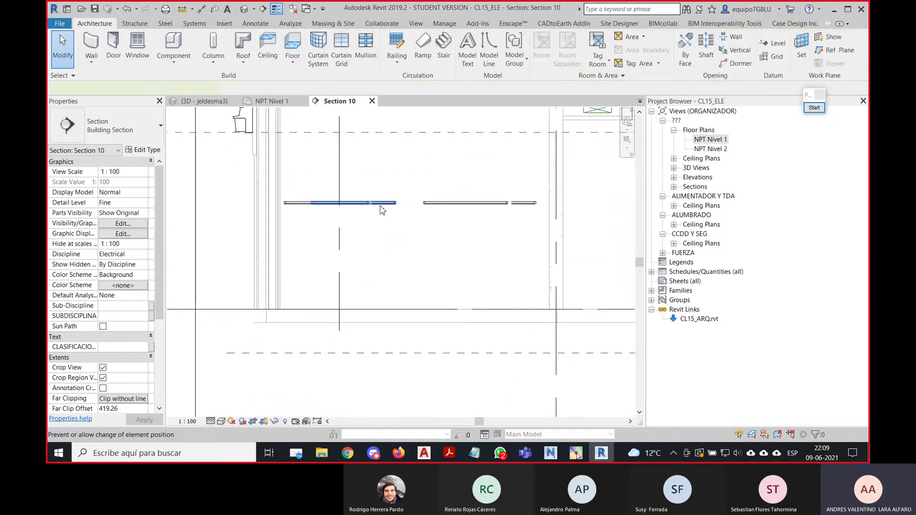
pyautogui.click(380, 206)
pyautogui.scroll(1, 377, 195)
pyautogui.scroll(1, 370, 188)
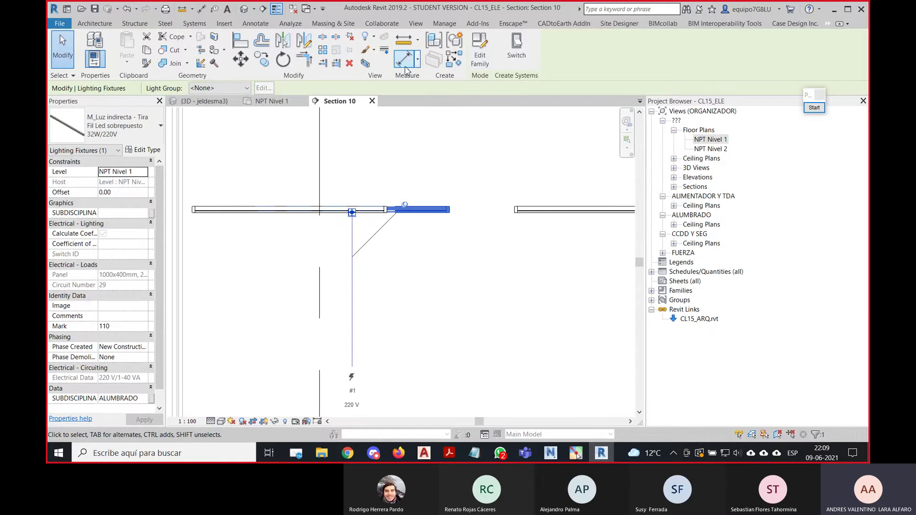
pyautogui.click(404, 60)
pyautogui.scroll(2, 366, 223)
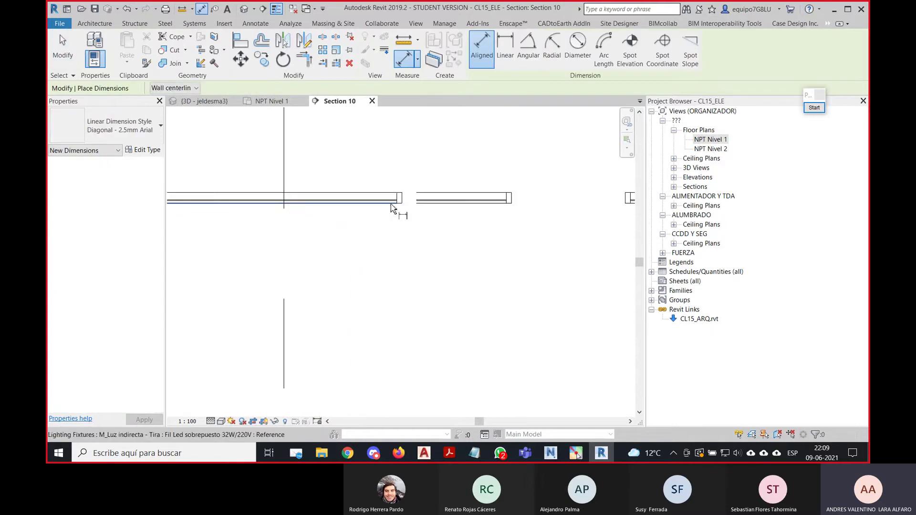
pyautogui.click(391, 204)
pyautogui.scroll(-2, 391, 238)
pyautogui.moveTo(384, 301); pyautogui.dragTo(418, 201, button='middle')
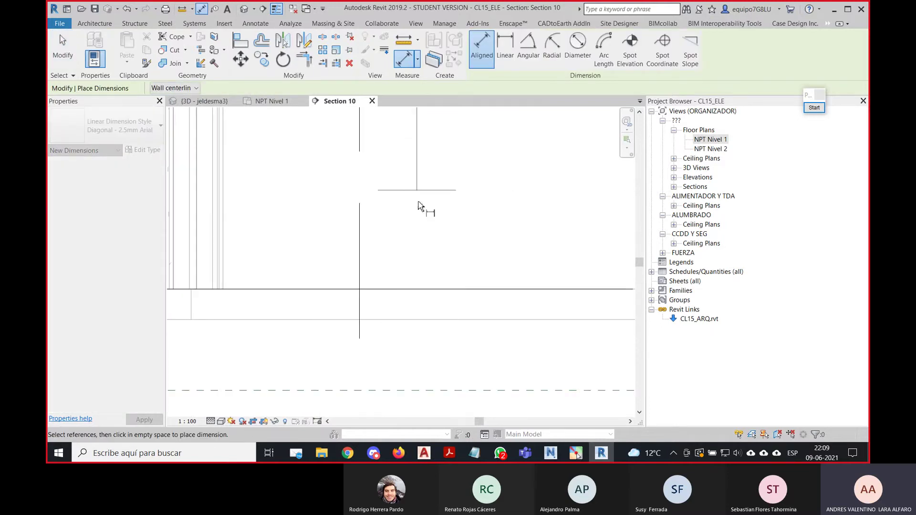
pyautogui.click(399, 288)
pyautogui.scroll(-2, 399, 294)
pyautogui.click(392, 374)
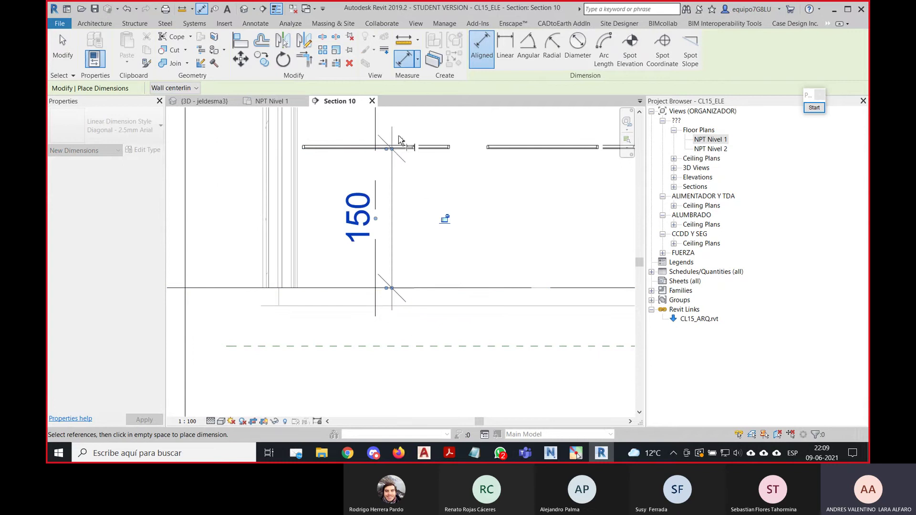
pyautogui.scroll(3, 403, 145)
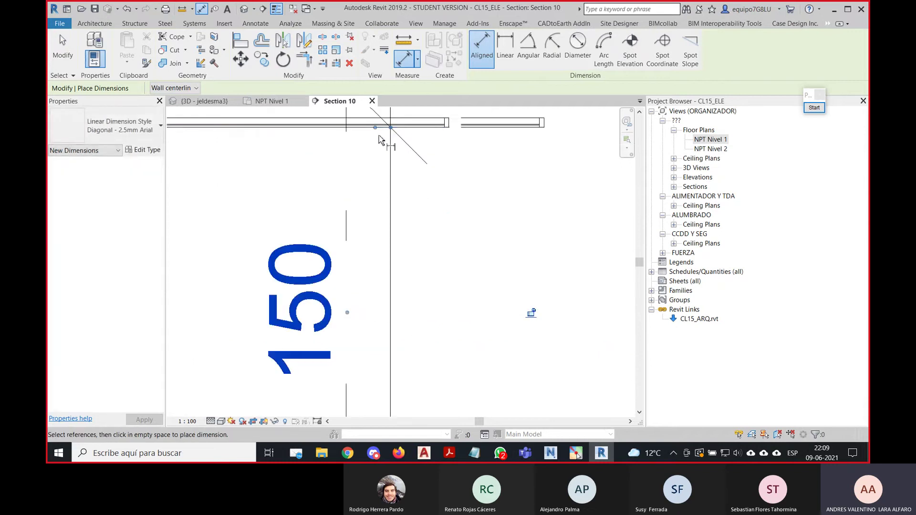
pyautogui.scroll(-2, 379, 137)
pyautogui.press('Escape')
pyautogui.press('Escape')
# Place an aligned dimension in Section 10 from the dashed reference line above the LED strip luminaires to the PISO 01 floor line.
pyautogui.scroll(-2, 390, 138)
pyautogui.moveTo(443, 139); pyautogui.dragTo(391, 207, button='middle')
pyautogui.scroll(-1, 336, 220)
pyautogui.click(352, 155)
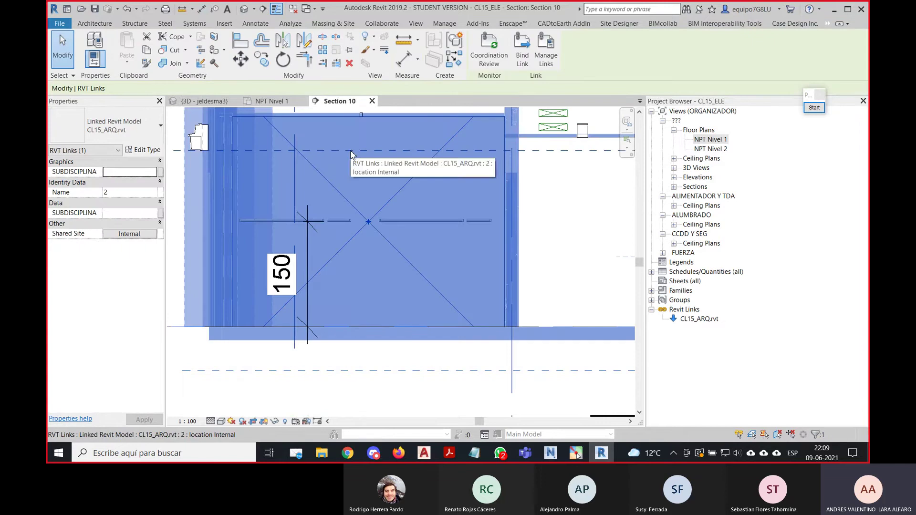
pyautogui.click(404, 58)
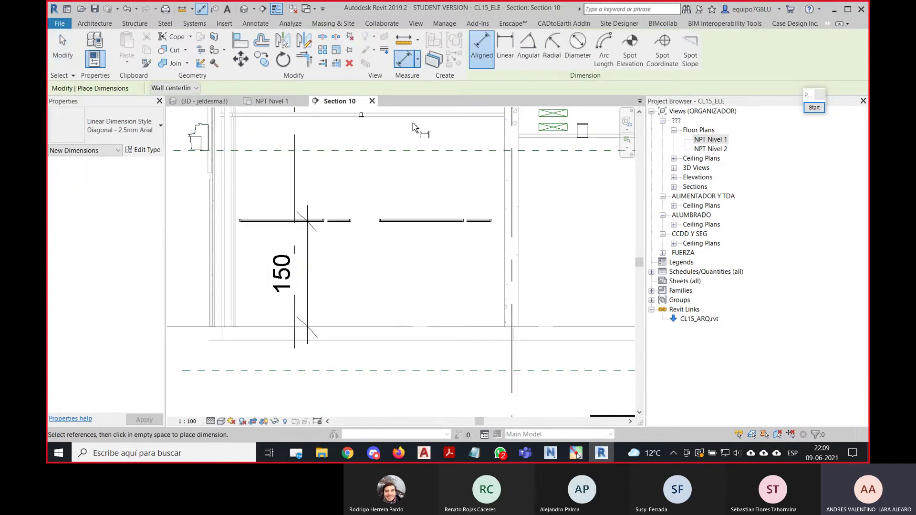
pyautogui.click(399, 150)
pyautogui.click(399, 347)
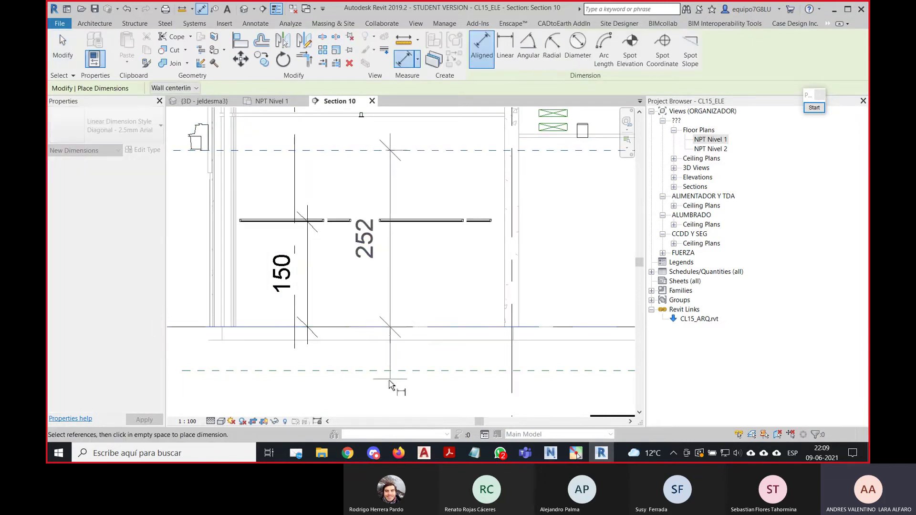
pyautogui.click(388, 217)
pyautogui.press('Escape')
pyautogui.press('Escape')
pyautogui.moveTo(364, 212); pyautogui.dragTo(382, 209, button='middle')
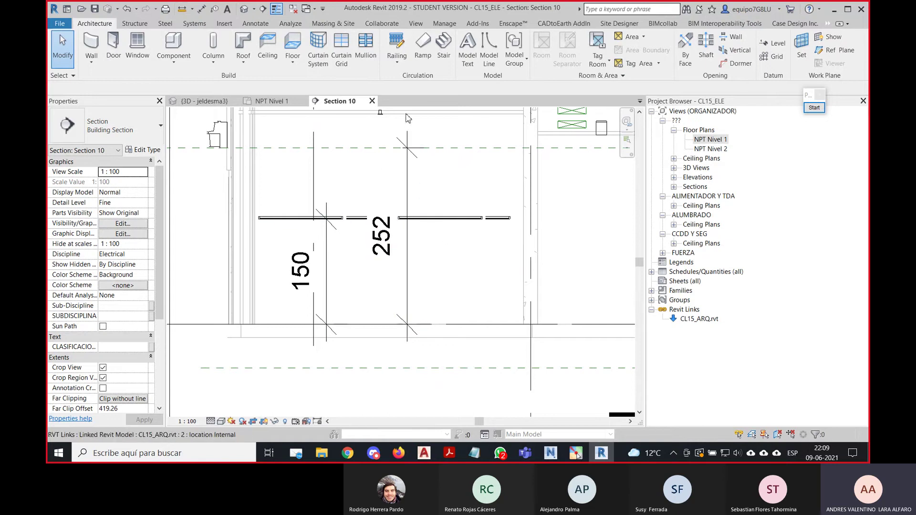
pyautogui.moveTo(515, 184); pyautogui.dragTo(415, 275, button='middle')
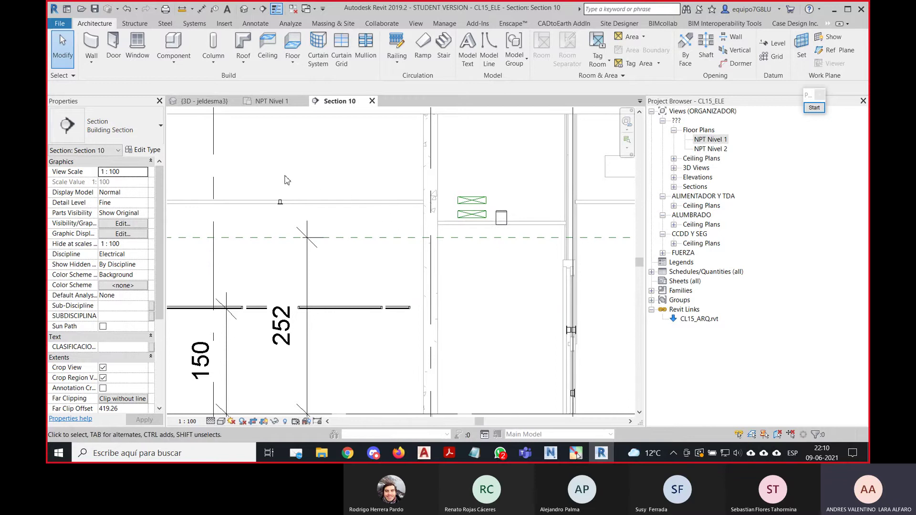
pyautogui.scroll(-2, 553, 228)
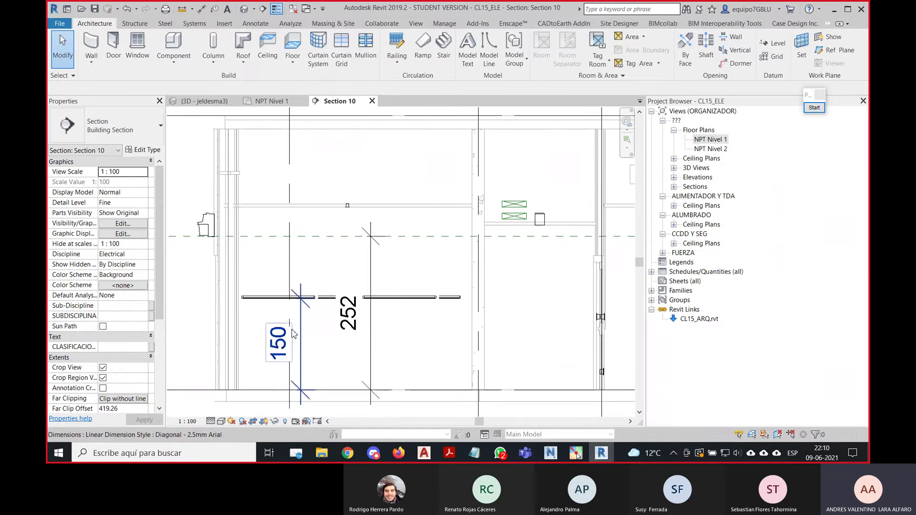
pyautogui.moveTo(364, 253); pyautogui.dragTo(368, 235, button='middle')
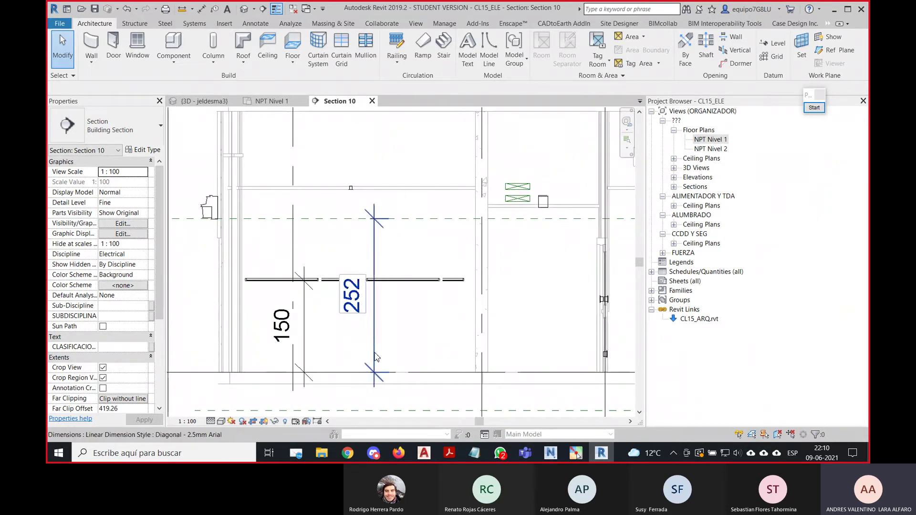
# Switch to Navisworks, run the ALTURAS LUMINARIAS H>250 clash test and inspect Clash1 in the model.
pyautogui.hotkey('alt', 'Tab')
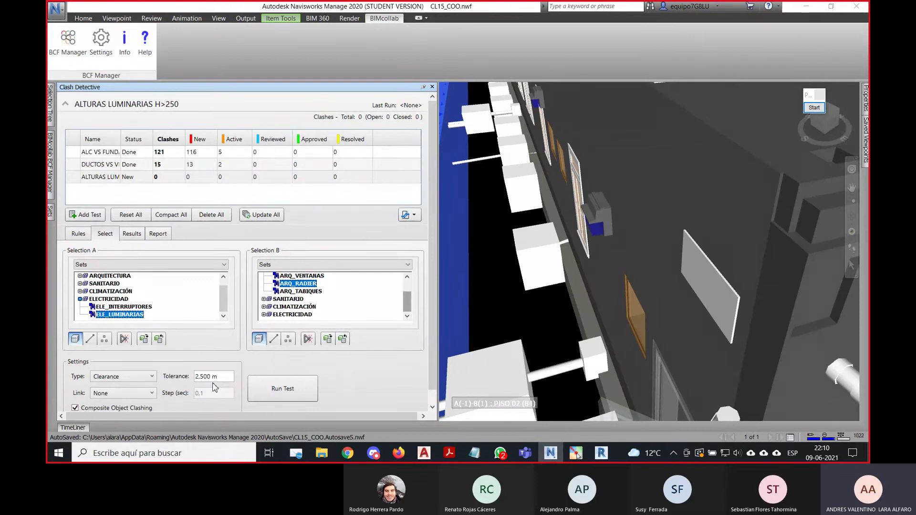
pyautogui.click(286, 396)
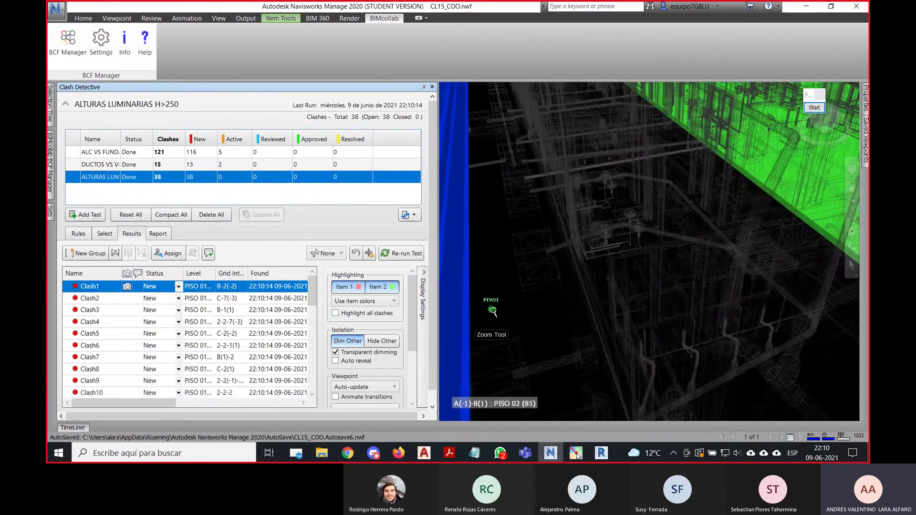
pyautogui.scroll(-8, 492, 310)
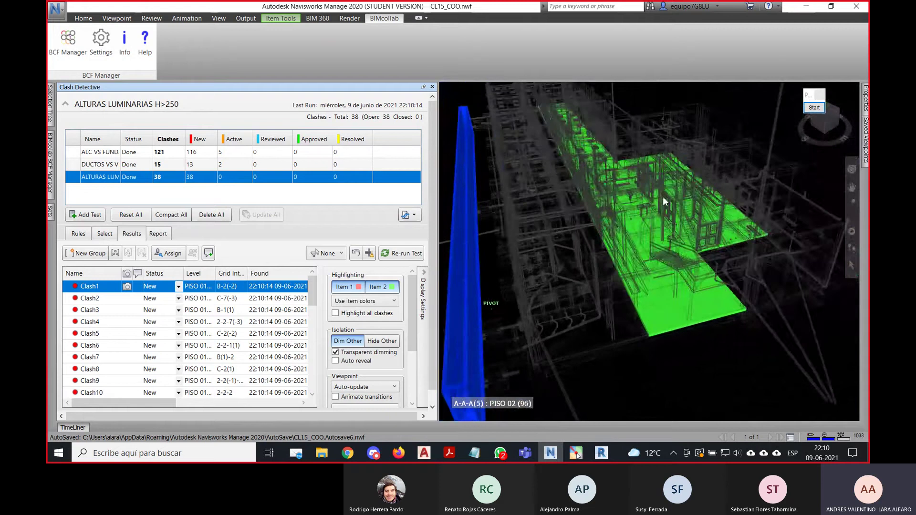
pyautogui.keyDown('shift'); pyautogui.moveTo(728, 234); pyautogui.dragTo(491, 134, button='middle'); pyautogui.keyUp('shift')
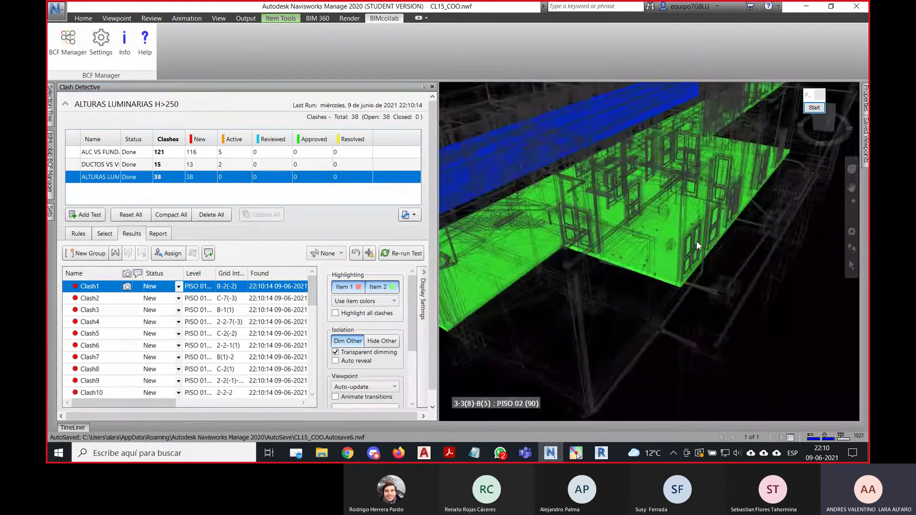
pyautogui.keyDown('shift'); pyautogui.moveTo(696, 242); pyautogui.dragTo(679, 237, button='middle'); pyautogui.keyUp('shift')
pyautogui.moveTo(690, 201); pyautogui.dragTo(630, 238, button='middle')
pyautogui.scroll(4, 691, 145)
pyautogui.scroll(5, 692, 146)
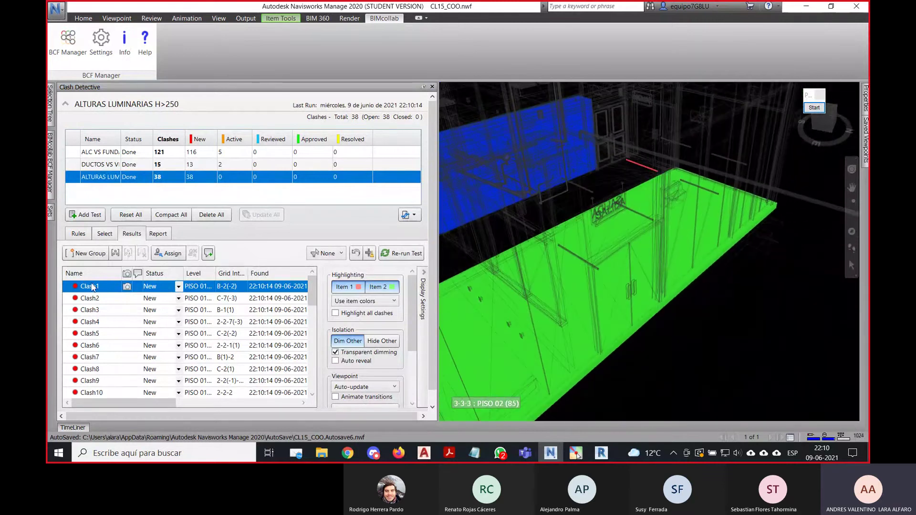
# Select Clash2, turn on highlighting of all clashes and inspect the highlighted luminaires above the ground floor slab.
pyautogui.click(99, 298)
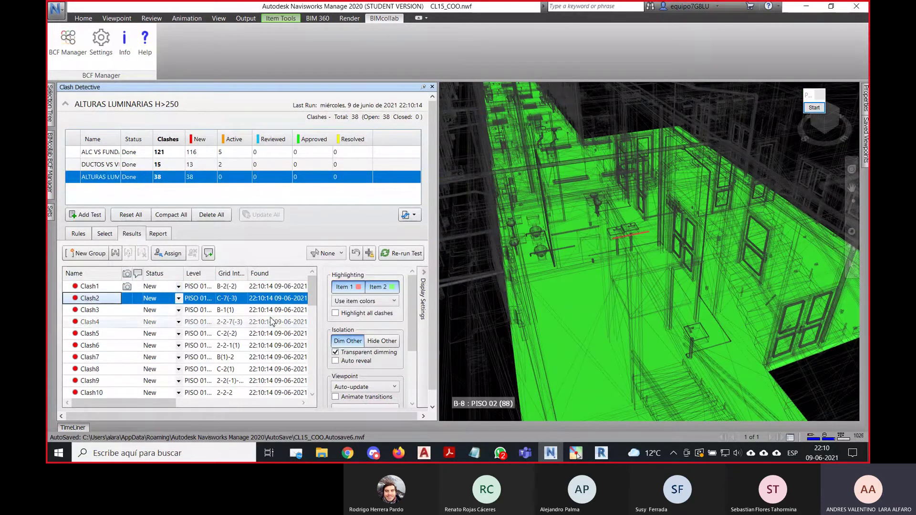
pyautogui.click(335, 313)
pyautogui.scroll(3, 634, 221)
pyautogui.scroll(-3, 634, 221)
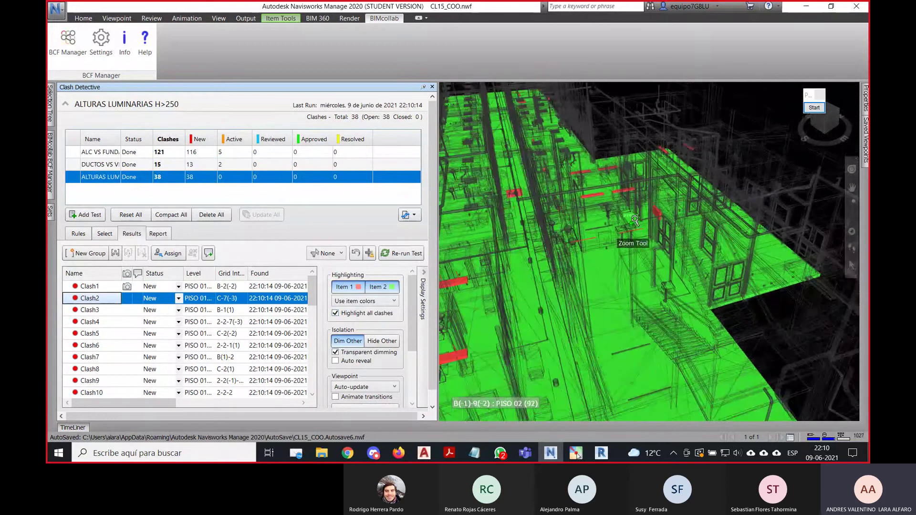
pyautogui.keyDown('shift'); pyautogui.moveTo(652, 232); pyautogui.dragTo(688, 280, button='middle'); pyautogui.keyUp('shift')
pyautogui.scroll(5, 660, 245)
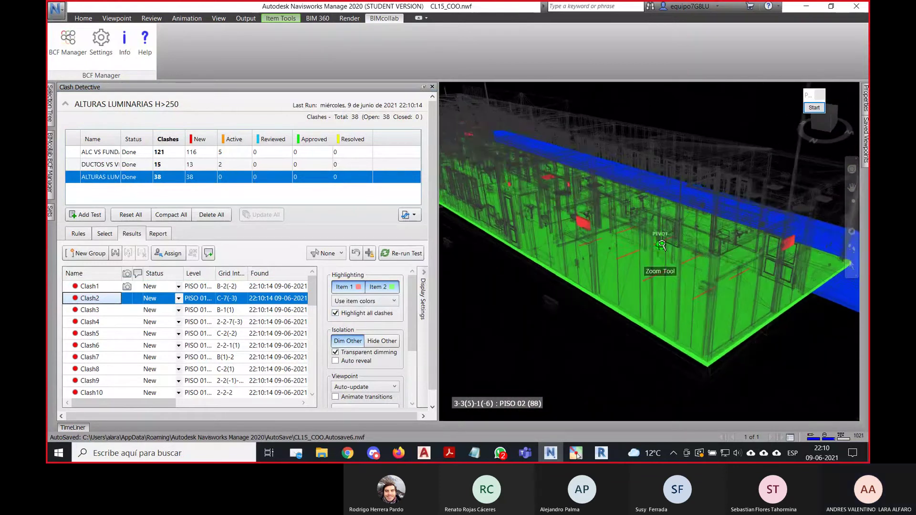
pyautogui.scroll(4, 506, 194)
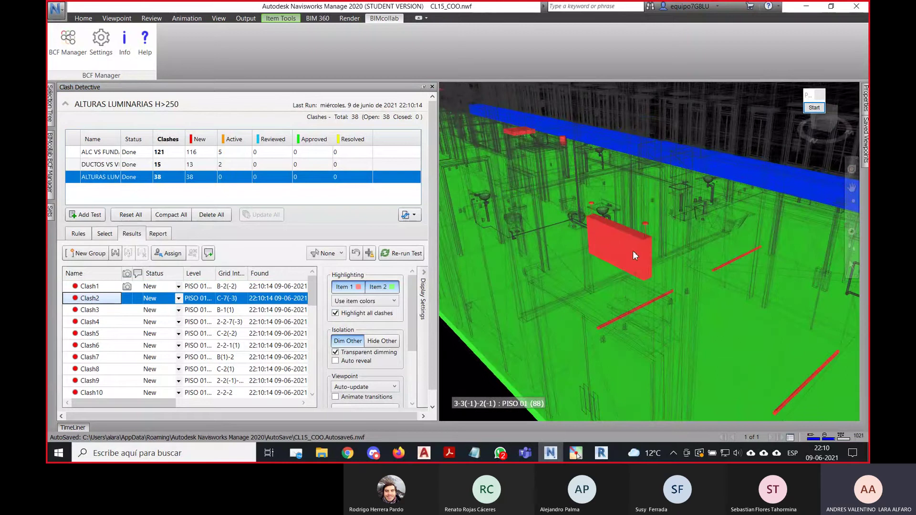
# Examine the highlighted luminaires of the ALTURAS LUMINARIAS H>250 clash test across the 3D model, from the exterior facade to the door area.
pyautogui.moveTo(671, 282); pyautogui.dragTo(624, 188, button='middle')
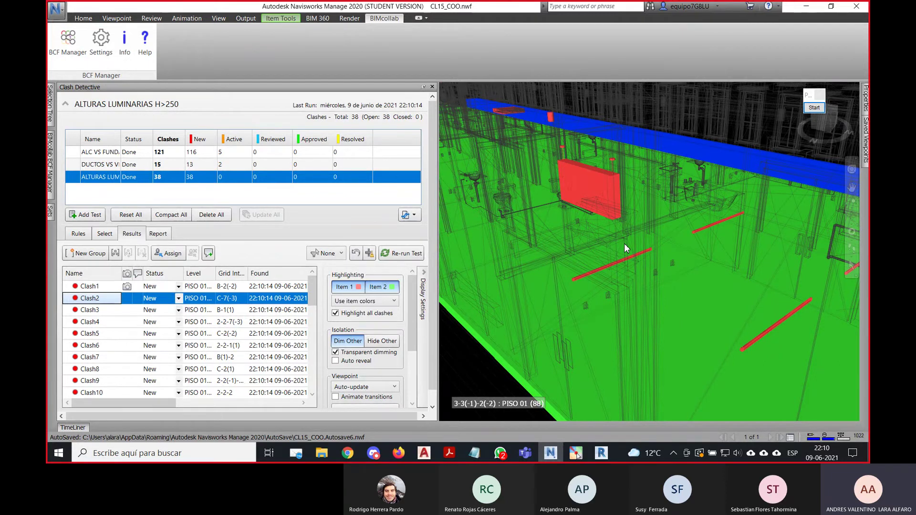
pyautogui.scroll(-3, 686, 242)
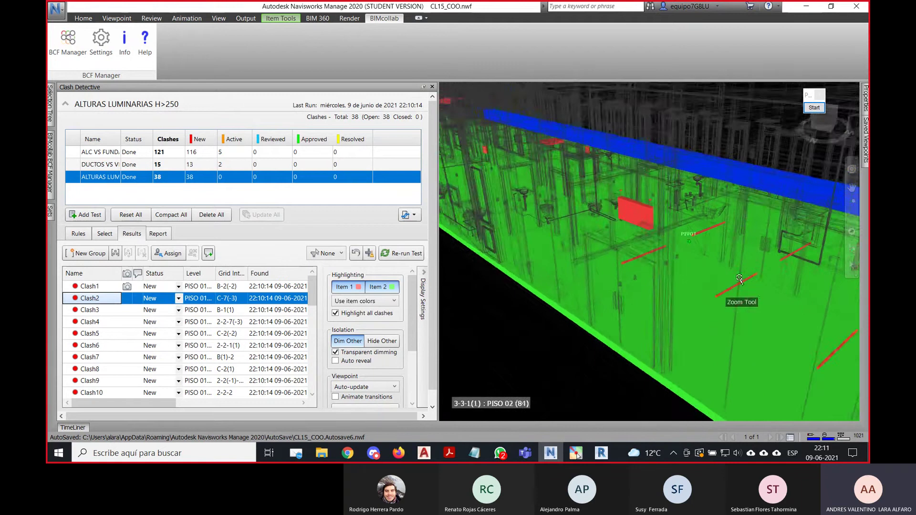
pyautogui.moveTo(739, 278); pyautogui.dragTo(587, 162, button='middle')
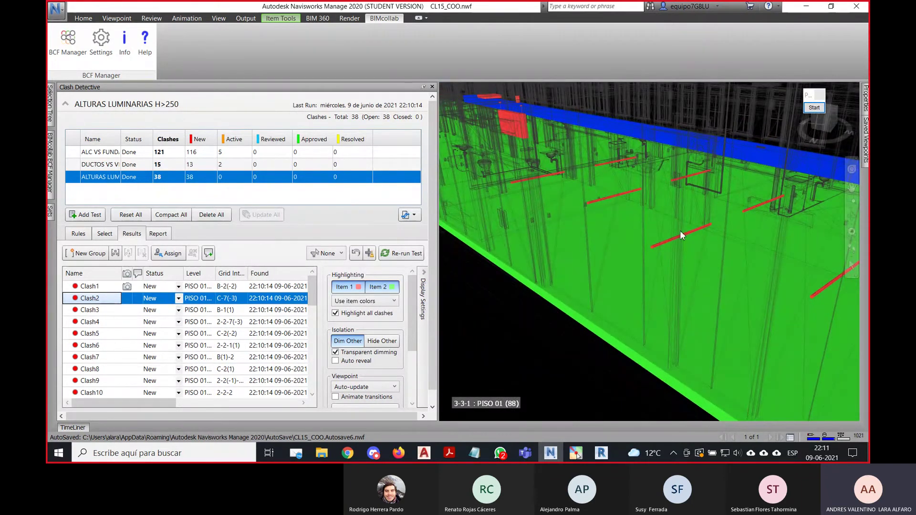
pyautogui.moveTo(680, 230); pyautogui.dragTo(570, 234, button='middle')
pyautogui.scroll(-5, 661, 244)
pyautogui.moveTo(759, 232); pyautogui.dragTo(589, 285, button='middle')
pyautogui.scroll(3, 572, 221)
pyautogui.moveTo(573, 221); pyautogui.dragTo(728, 278, button='middle')
pyautogui.scroll(1, 728, 277)
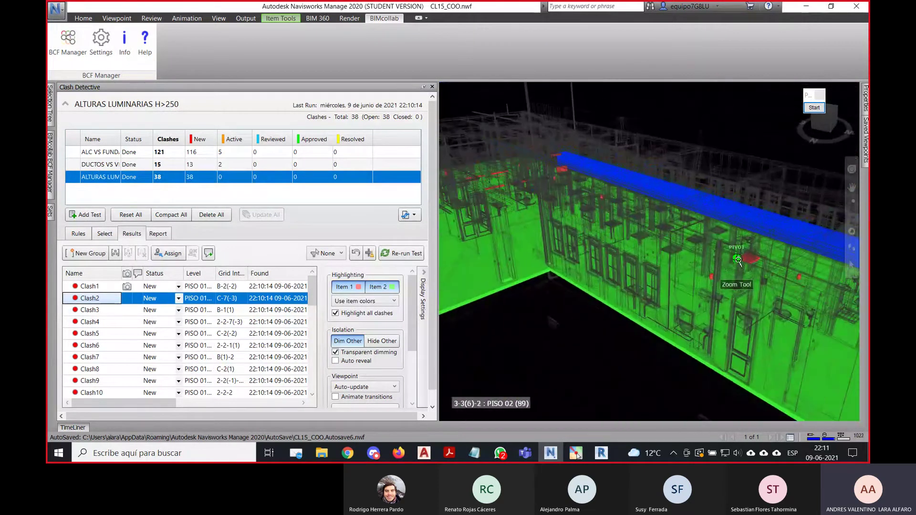
pyautogui.scroll(4, 634, 251)
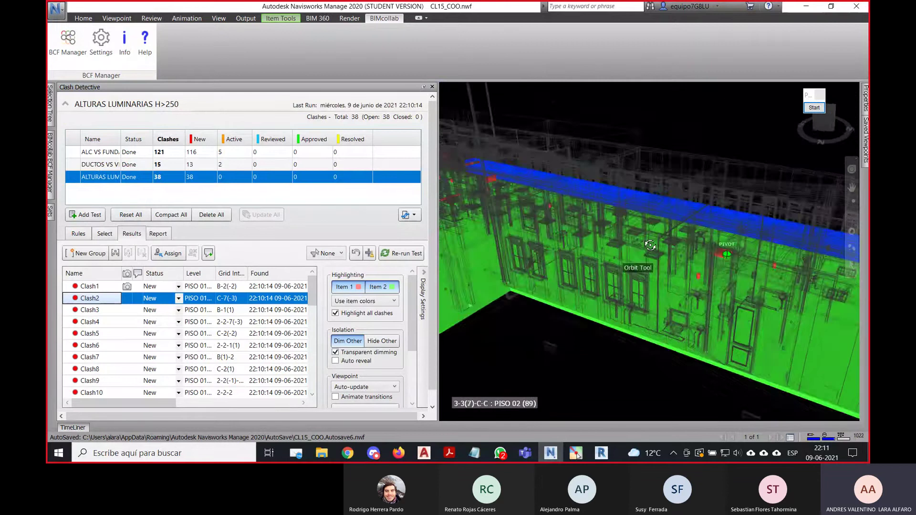
pyautogui.moveTo(619, 259); pyautogui.dragTo(789, 176, button='middle')
pyautogui.moveTo(563, 267)
pyautogui.mouseDown(button='middle')
pyautogui.moveTo(625, 233)
pyautogui.moveTo(677, 229)
pyautogui.mouseUp(button='middle')
pyautogui.moveTo(606, 254)
pyautogui.mouseDown(button='middle')
pyautogui.moveTo(682, 160)
pyautogui.moveTo(648, 153)
pyautogui.mouseUp(button='middle')
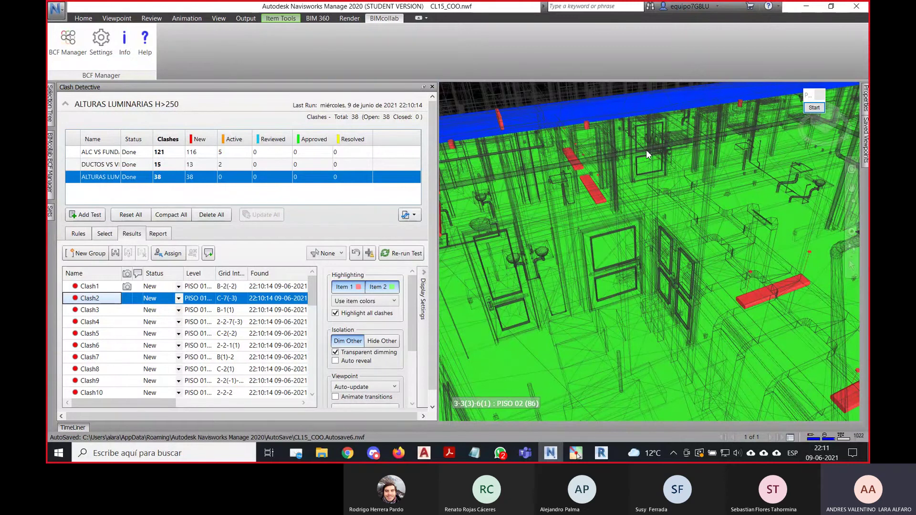
pyautogui.moveTo(493, 277)
pyautogui.mouseDown(button='middle')
pyautogui.moveTo(560, 253)
pyautogui.moveTo(531, 267)
pyautogui.moveTo(680, 240)
pyautogui.moveTo(679, 250)
pyautogui.moveTo(740, 253)
pyautogui.mouseUp(button='middle')
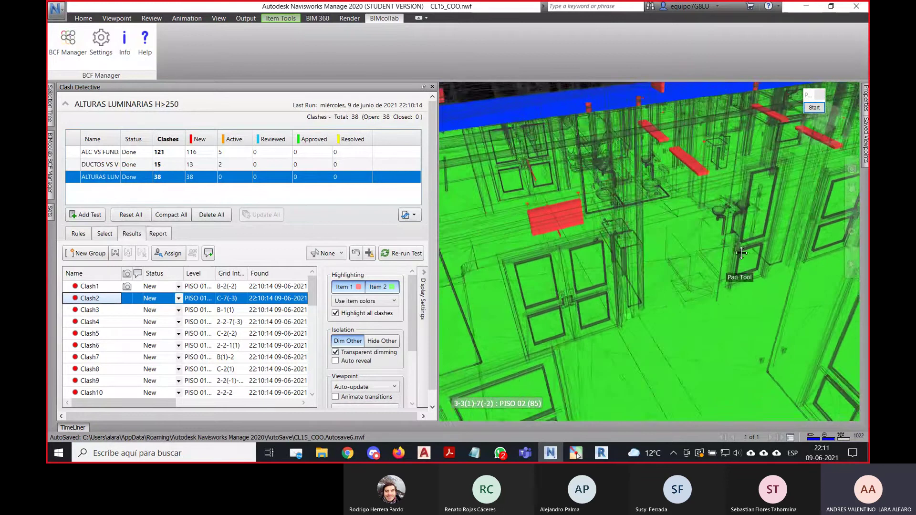
pyautogui.moveTo(677, 271); pyautogui.dragTo(708, 261, button='middle')
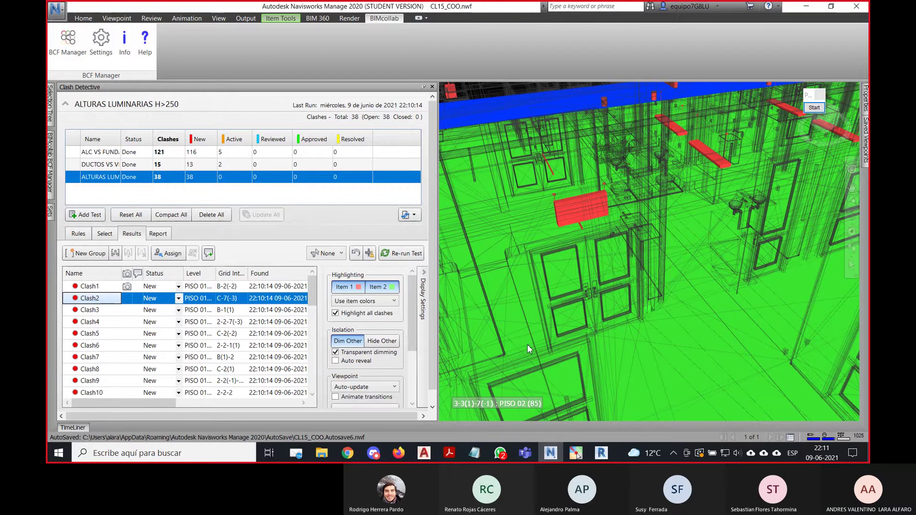
# Sketch a small blue rectangle with blue and red vertical double-headed arrows using the screen annotation tool, and end the annotation.
pyautogui.click(672, 453)
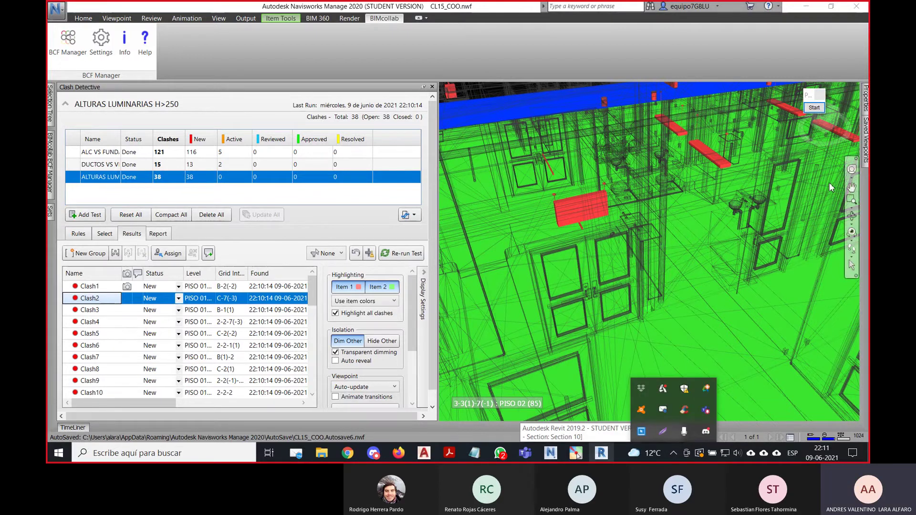
pyautogui.click(814, 108)
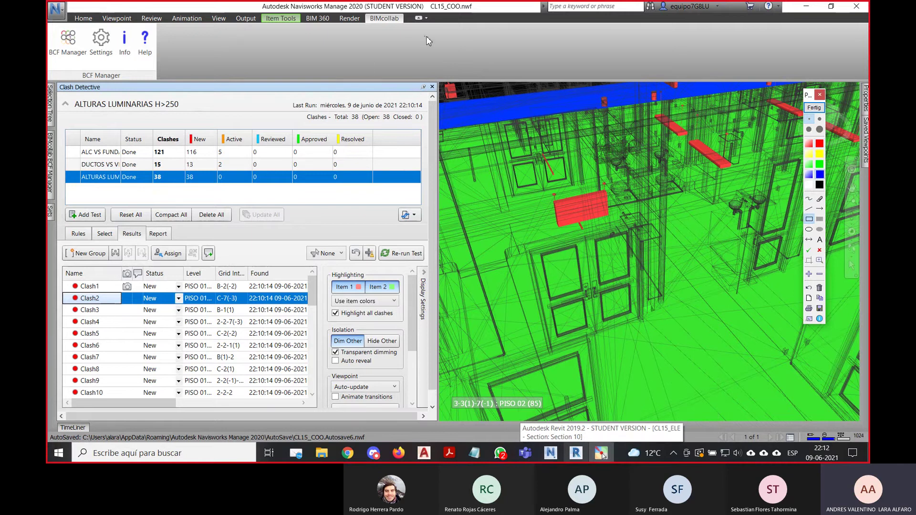
pyautogui.moveTo(450, 30); pyautogui.dragTo(460, 47)
pyautogui.click(809, 239)
pyautogui.moveTo(469, 40); pyautogui.dragTo(468, 79)
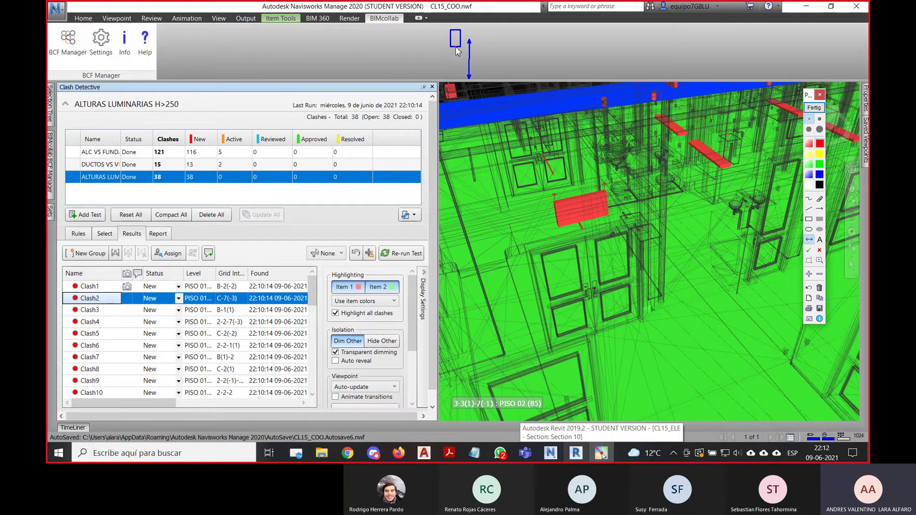
pyautogui.moveTo(456, 48); pyautogui.dragTo(455, 80)
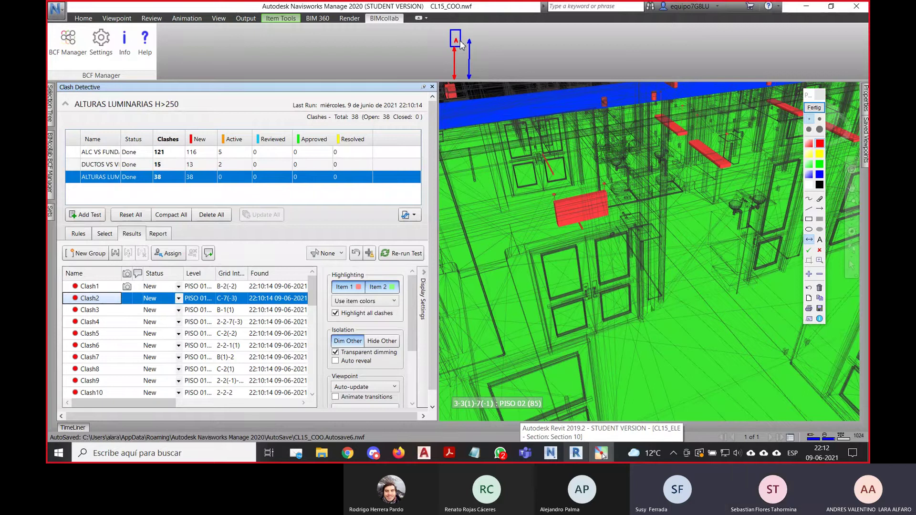
pyautogui.click(814, 108)
# Examine the rooms, doors and pipes around the highlighted luminaire near the building's corner in the 3D model.
pyautogui.scroll(-3, 672, 285)
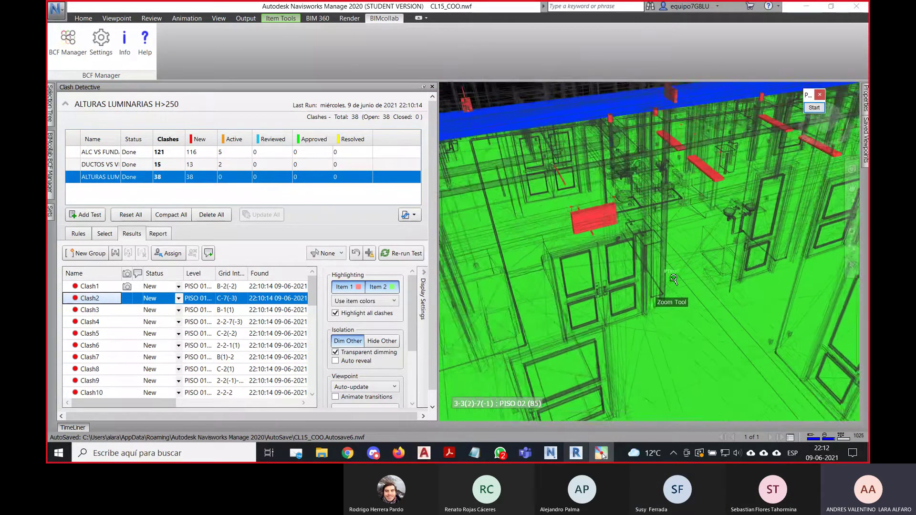
pyautogui.moveTo(556, 261); pyautogui.dragTo(706, 272, button='middle')
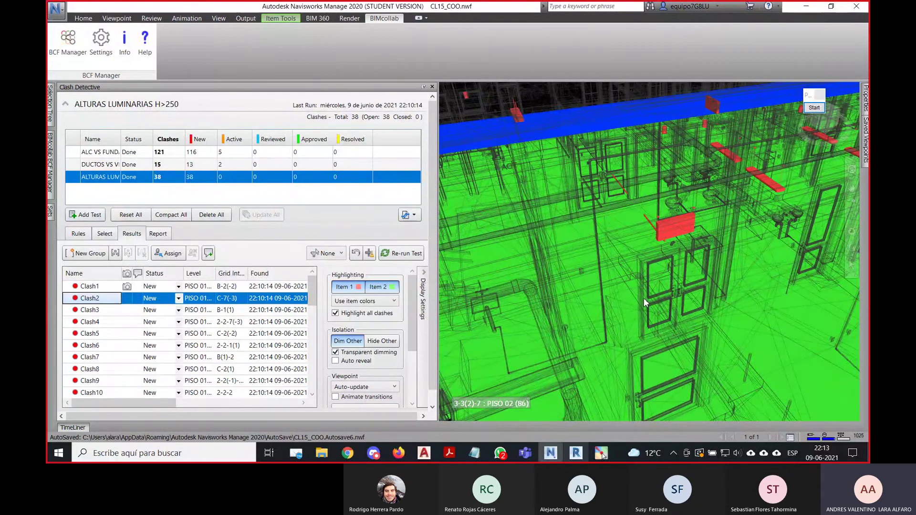
pyautogui.moveTo(643, 298); pyautogui.dragTo(673, 270, button='middle')
pyautogui.moveTo(630, 307); pyautogui.dragTo(640, 237, button='middle')
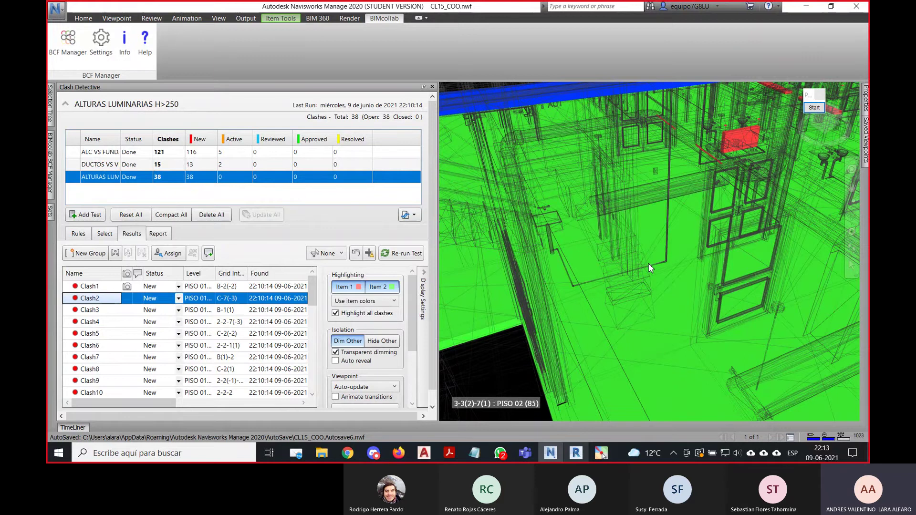
pyautogui.moveTo(511, 289); pyautogui.dragTo(622, 281, button='middle')
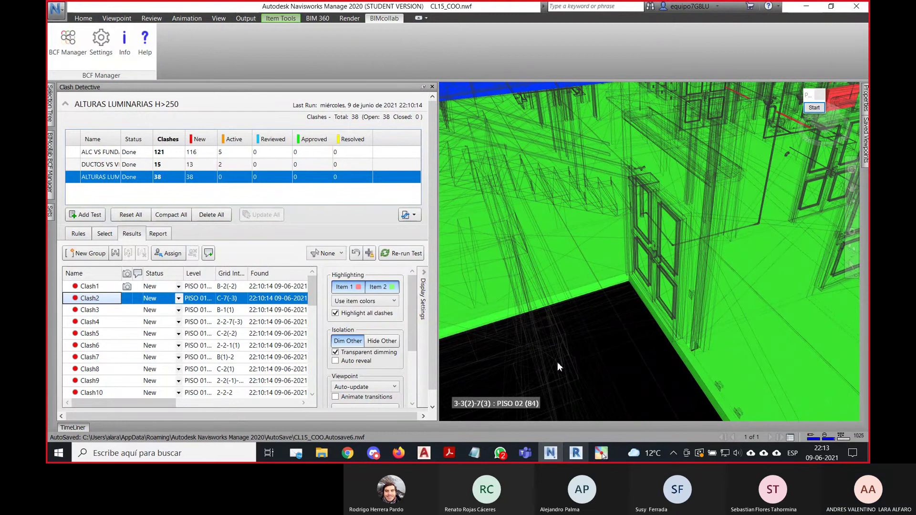
pyautogui.moveTo(615, 307); pyautogui.dragTo(582, 250, button='middle')
pyautogui.scroll(5, 582, 250)
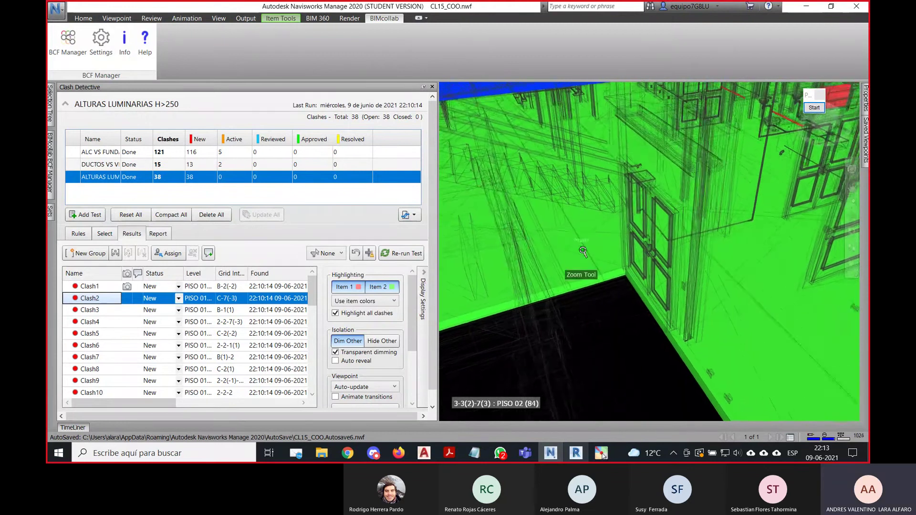
pyautogui.scroll(-3, 583, 252)
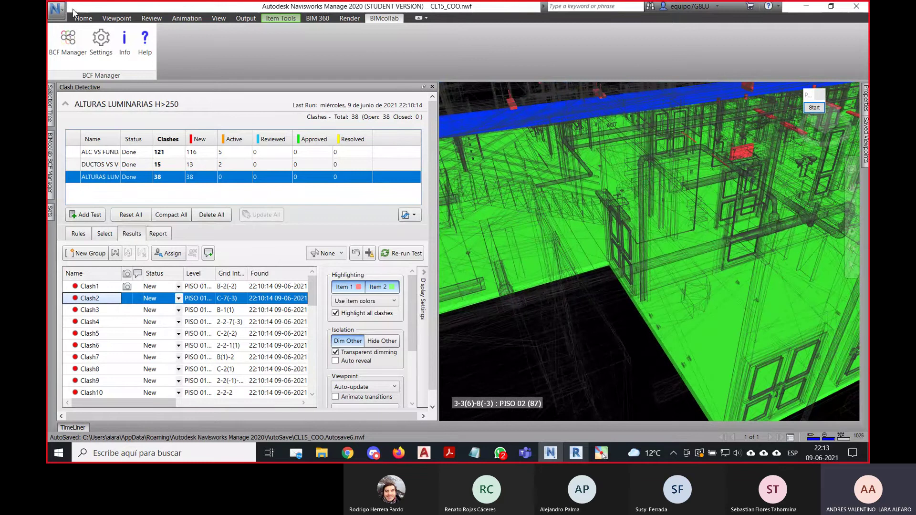
# Save the coordination file CL15_COO.nwf.
pyautogui.hotkey('ctrl', 'o')
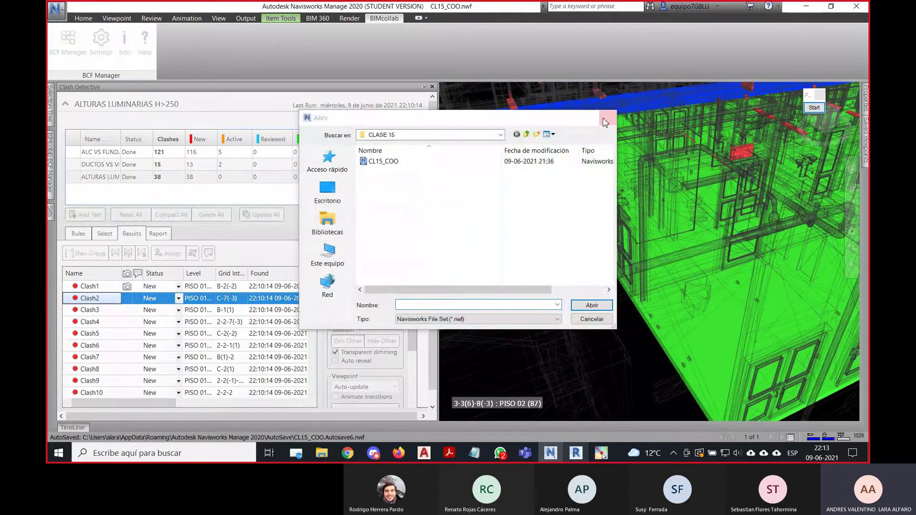
pyautogui.press('Escape')
pyautogui.click(84, 19)
pyautogui.click(56, 9)
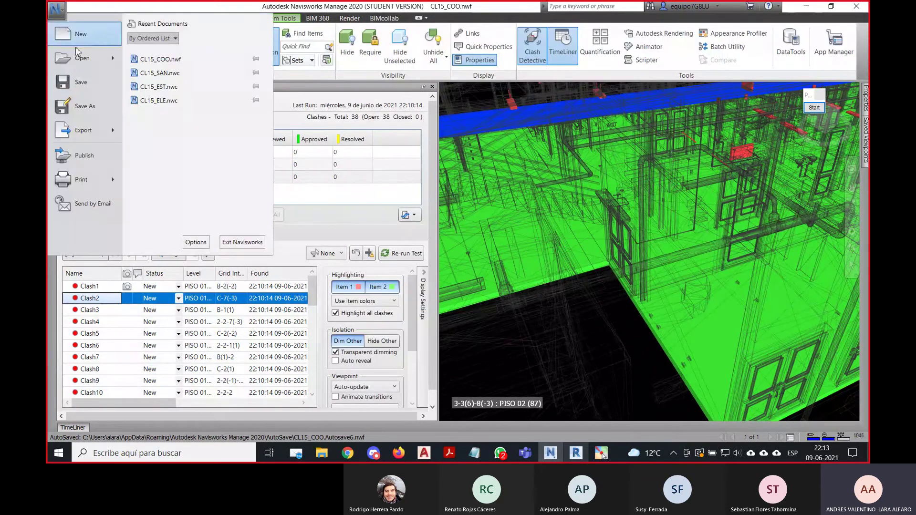
pyautogui.click(88, 88)
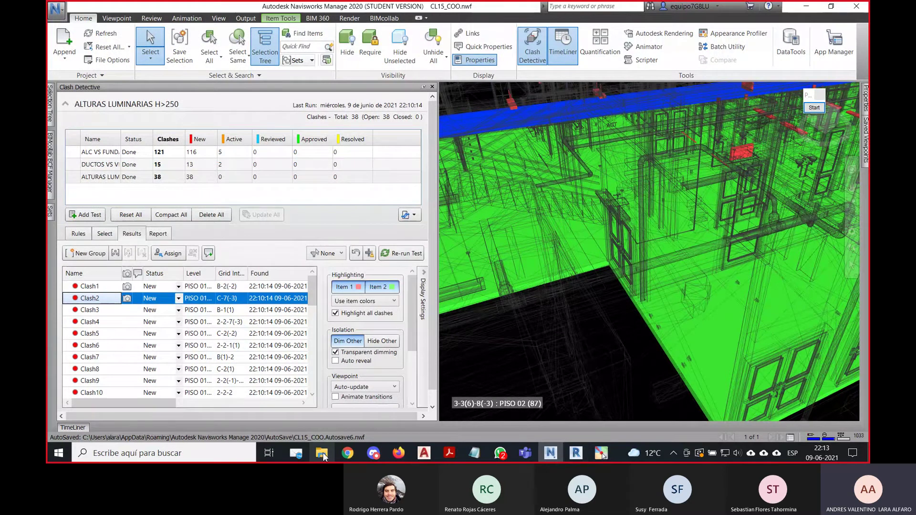
# Switch to Revit and close the CL15_ELE project.
pyautogui.click(576, 454)
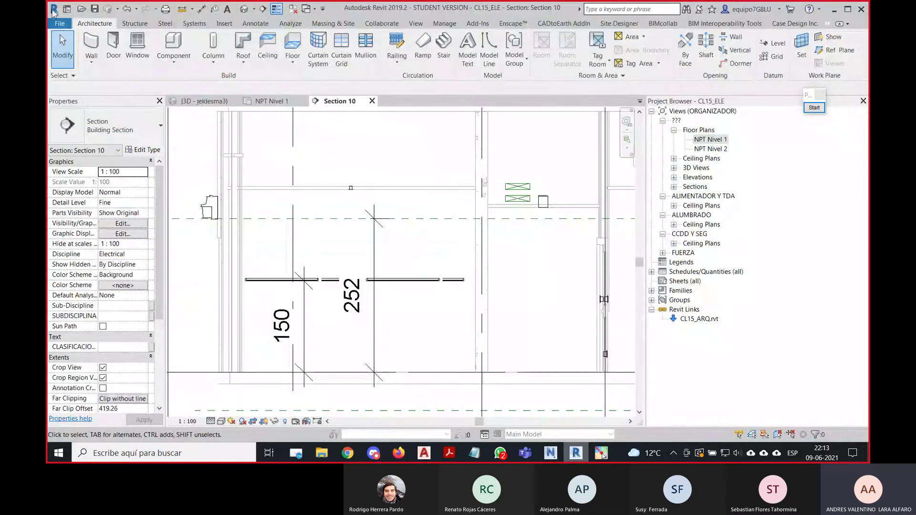
pyautogui.click(59, 23)
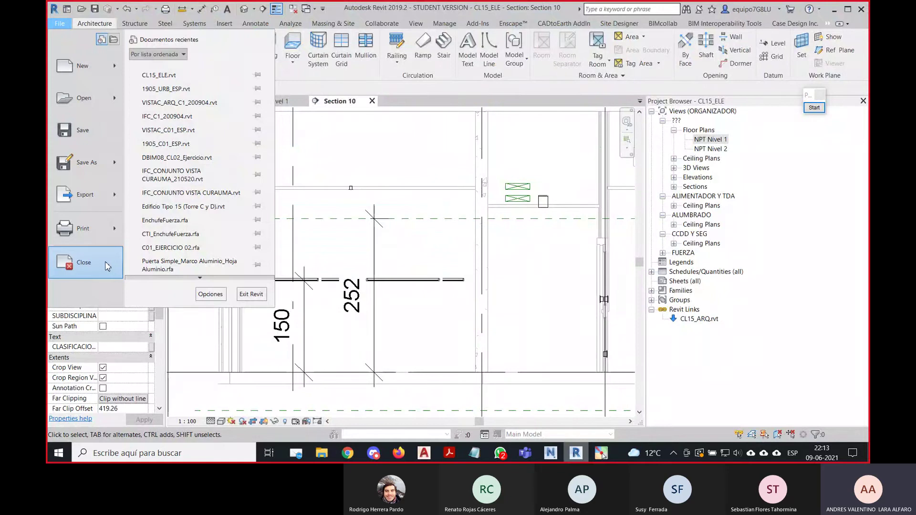
pyautogui.click(360, 227)
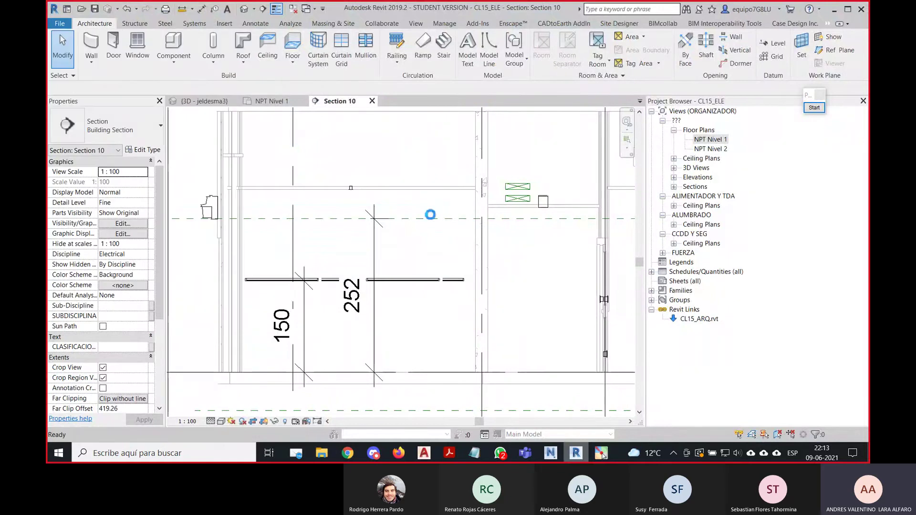
pyautogui.click(476, 227)
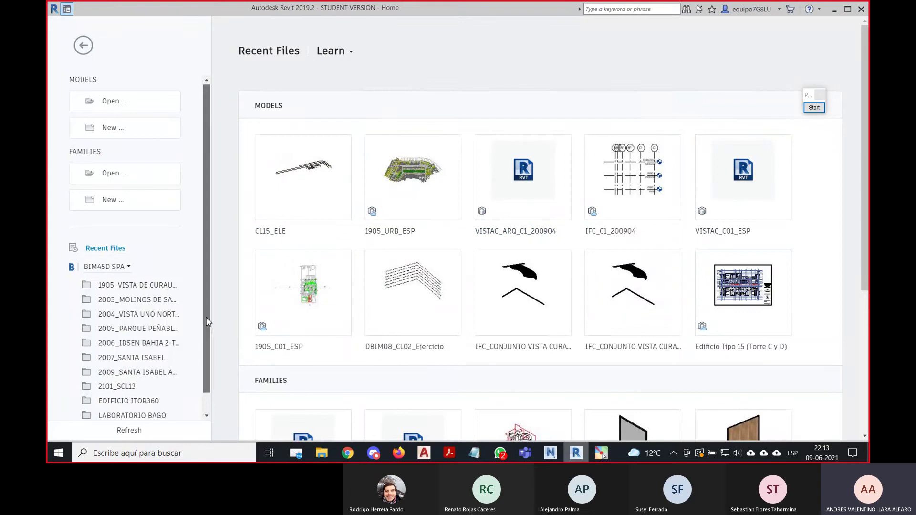
# Open the CL15_SAN project from the CLASE 15 folder, ignoring its unresolved references.
pyautogui.scroll(-1, 199, 320)
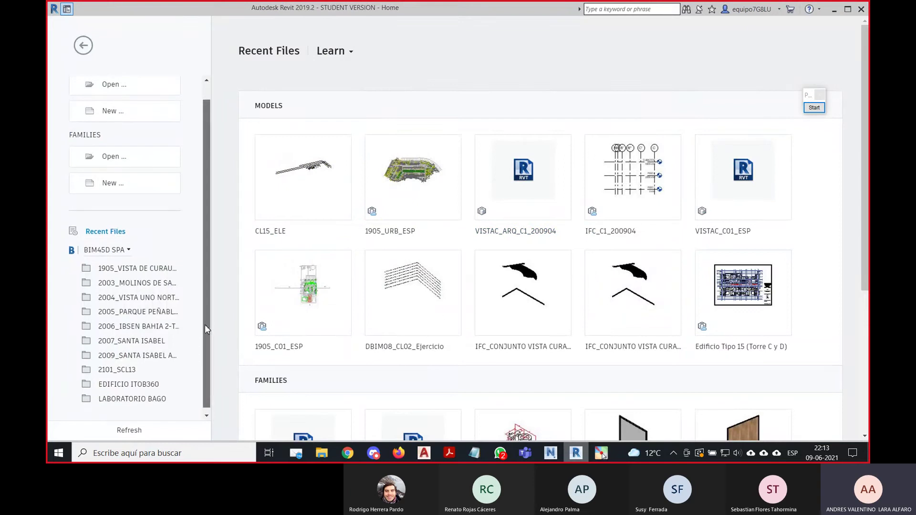
pyautogui.click(118, 90)
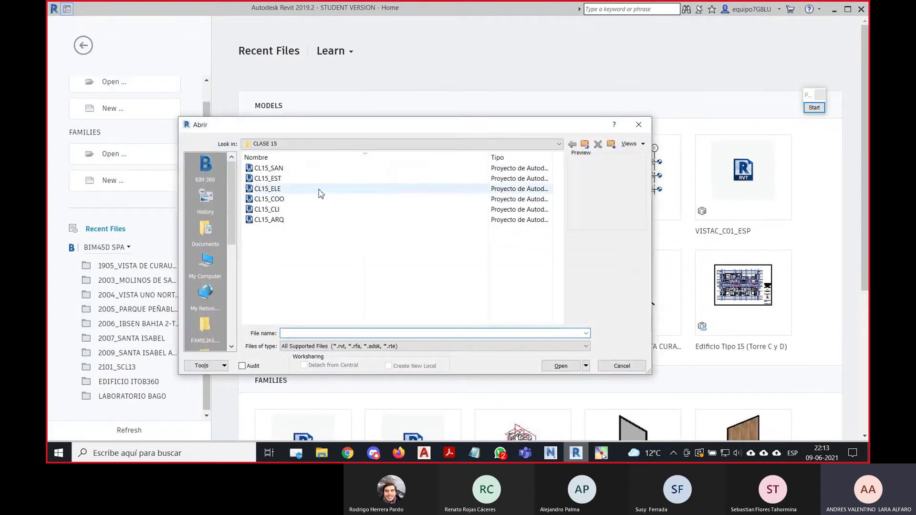
pyautogui.click(269, 168)
pyautogui.click(544, 369)
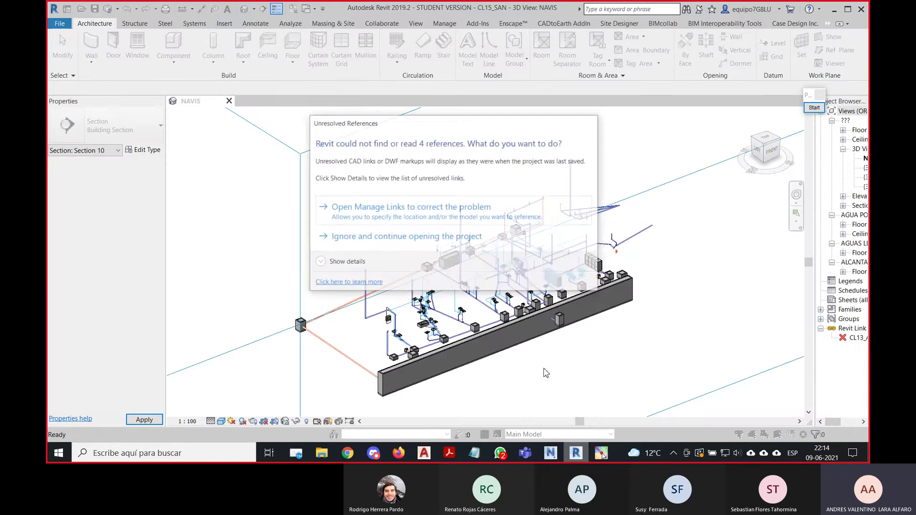
pyautogui.click(429, 237)
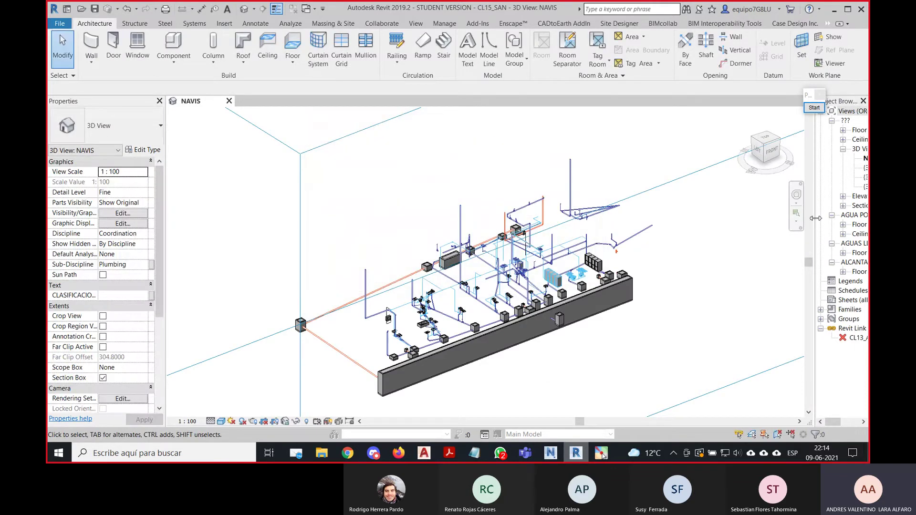
# Widen the Project Browser and open the NPT Nivel 1 floor plan from the ??? view group.
pyautogui.moveTo(815, 218); pyautogui.dragTo(712, 217)
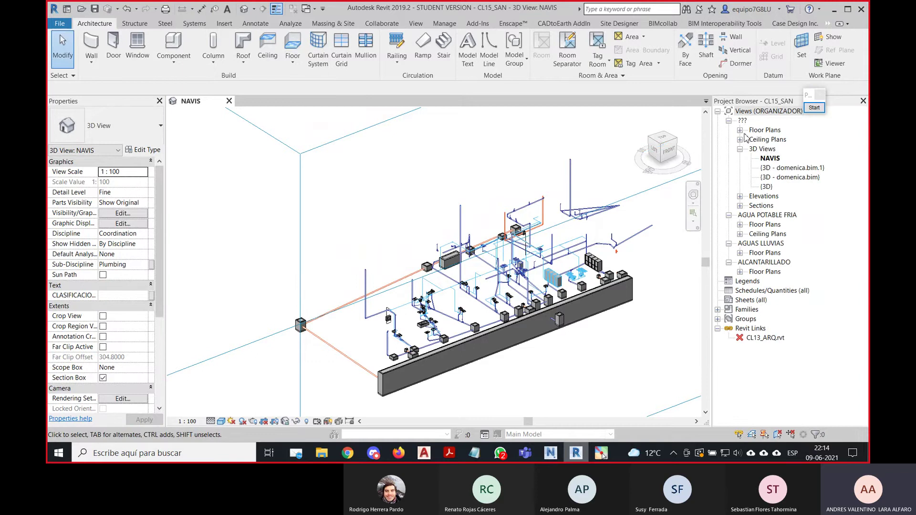
pyautogui.doubleClick(762, 130)
pyautogui.click(767, 139)
pyautogui.doubleClick(767, 140)
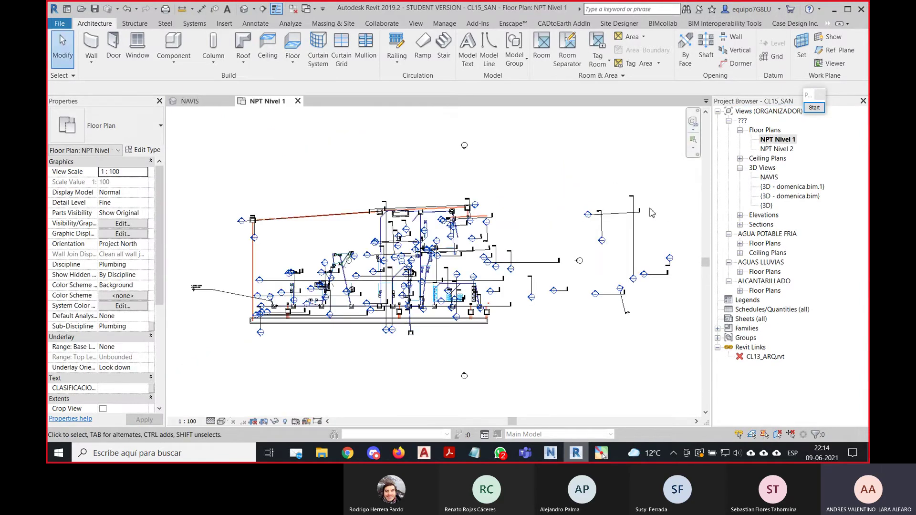
# Hide the Sections annotation category in the NPT Nivel 1 floor plan through its Visibility/Graphic Overrides.
pyautogui.scroll(5, 465, 283)
pyautogui.moveTo(466, 284); pyautogui.dragTo(494, 184, button='middle')
pyautogui.moveTo(529, 239); pyautogui.dragTo(511, 268, button='middle')
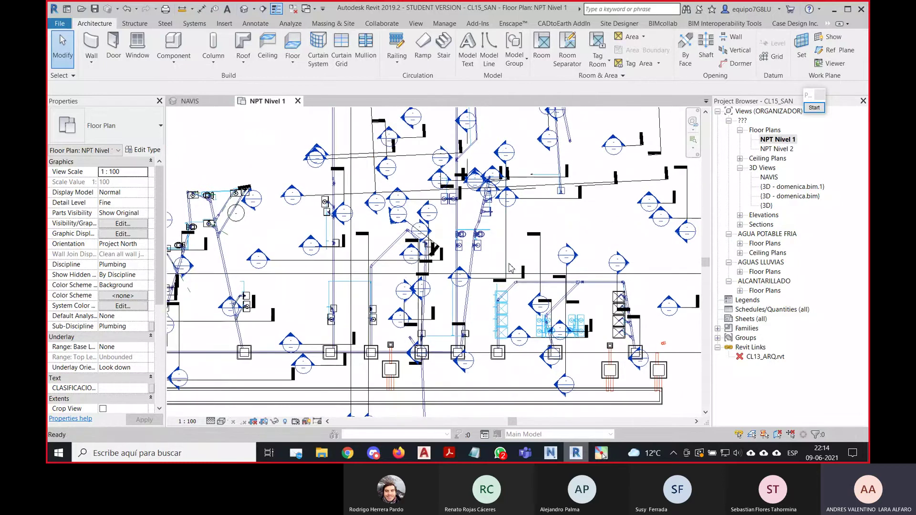
pyautogui.press('v')
pyautogui.press('g')
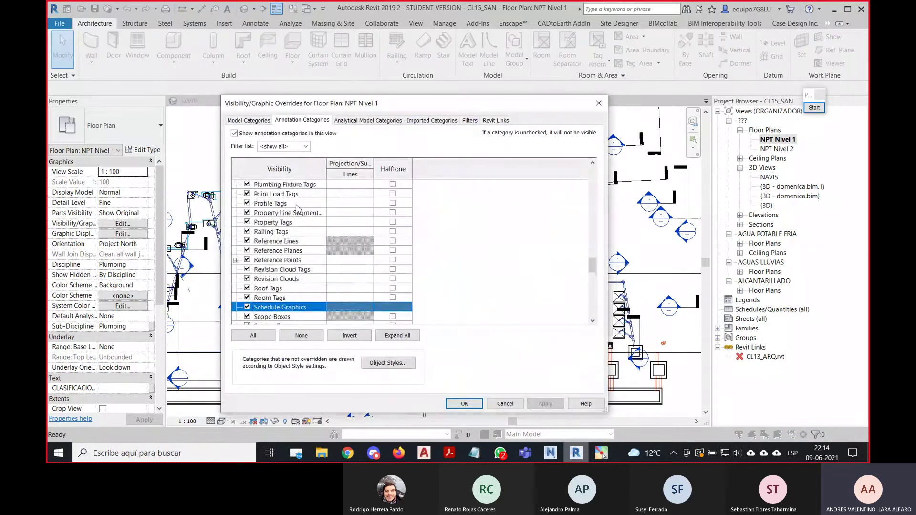
pyautogui.scroll(-2, 297, 207)
pyautogui.click(247, 297)
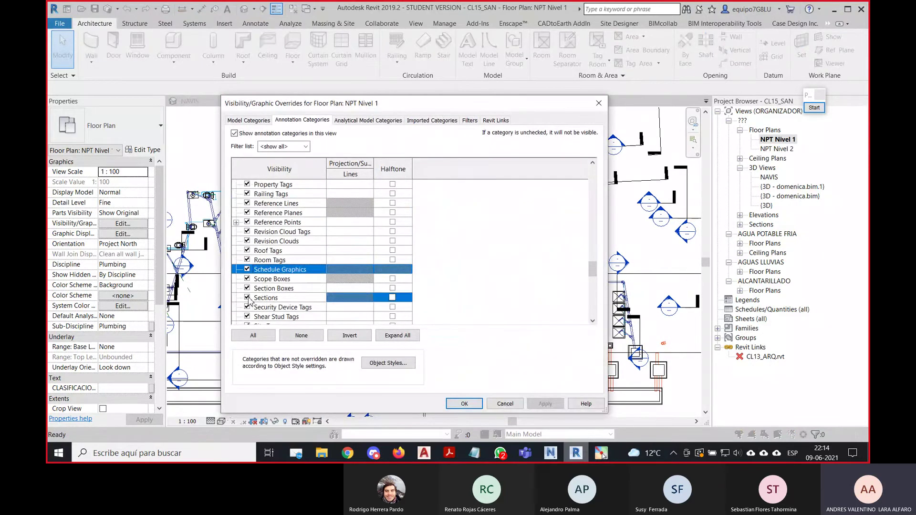
pyautogui.click(477, 406)
pyautogui.scroll(3, 517, 221)
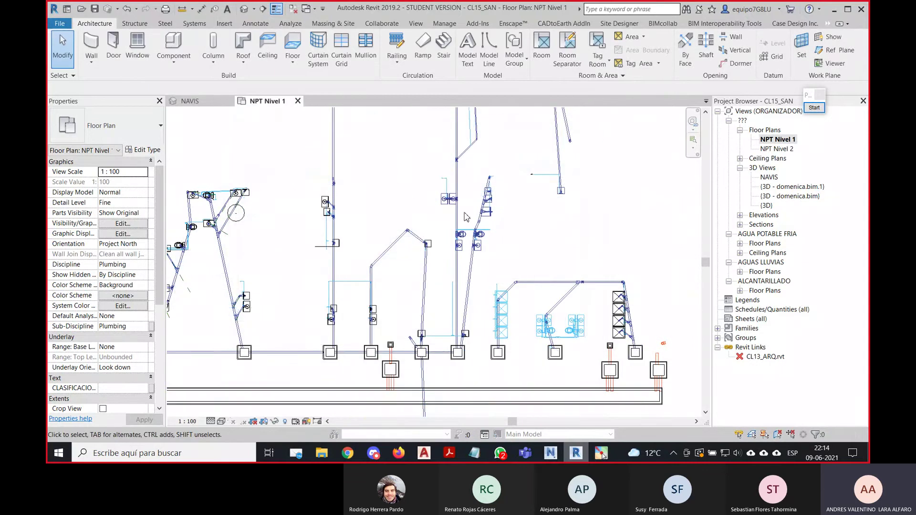
# Copy the toilet beside the slanted drain pipe and paste the duplicate aligned to the same place.
pyautogui.scroll(5, 517, 221)
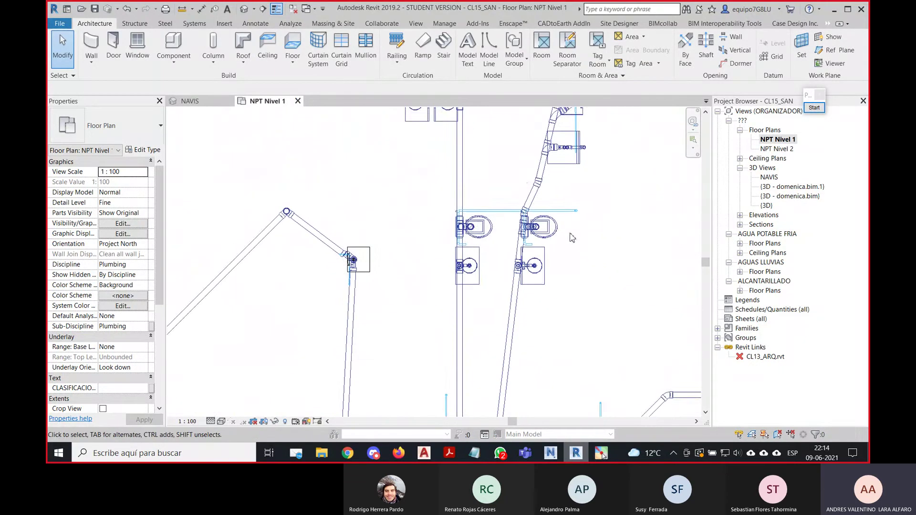
pyautogui.click(535, 232)
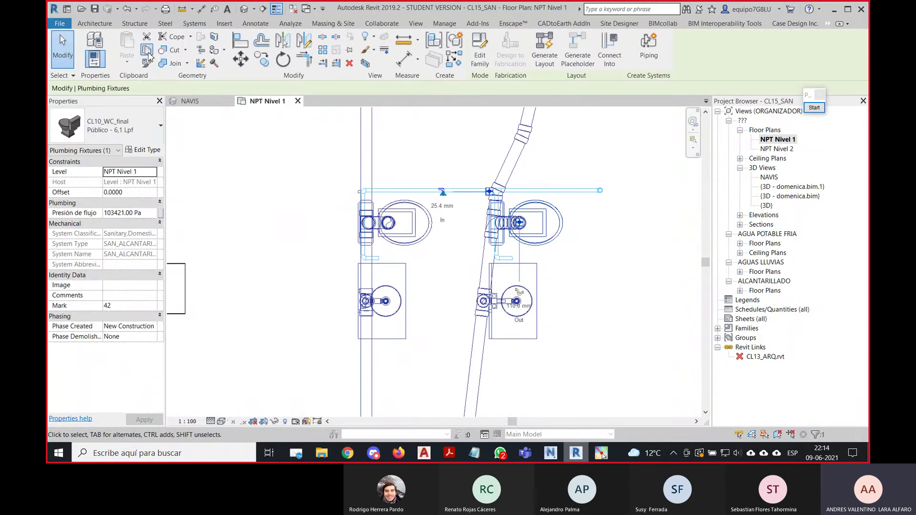
pyautogui.click(146, 50)
pyautogui.click(127, 56)
pyautogui.click(177, 166)
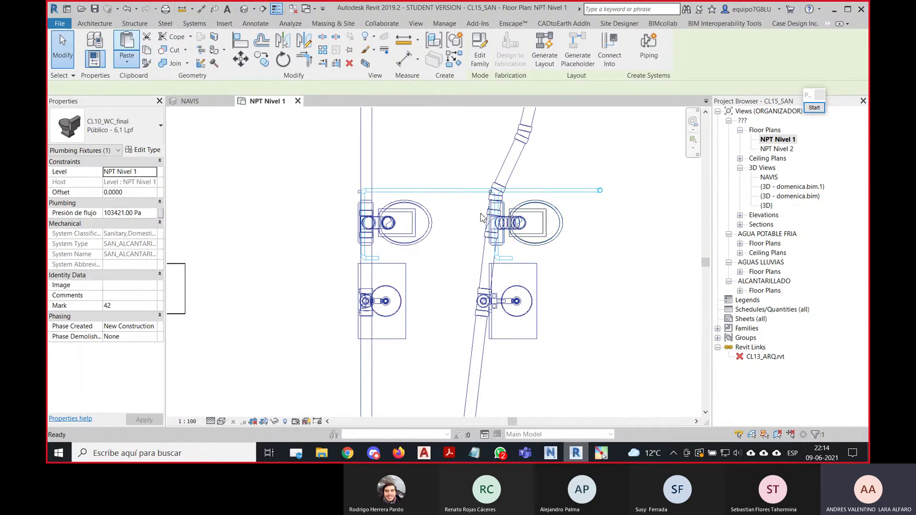
# Duplicate the neighbouring toilet on the vertical drain pipe, pasting the copy aligned to the same place.
pyautogui.click(427, 229)
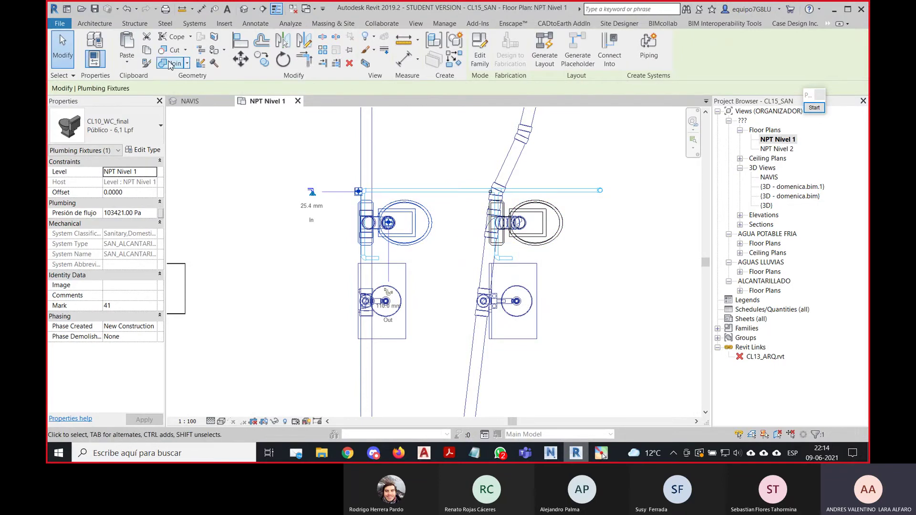
pyautogui.click(146, 51)
pyautogui.click(126, 58)
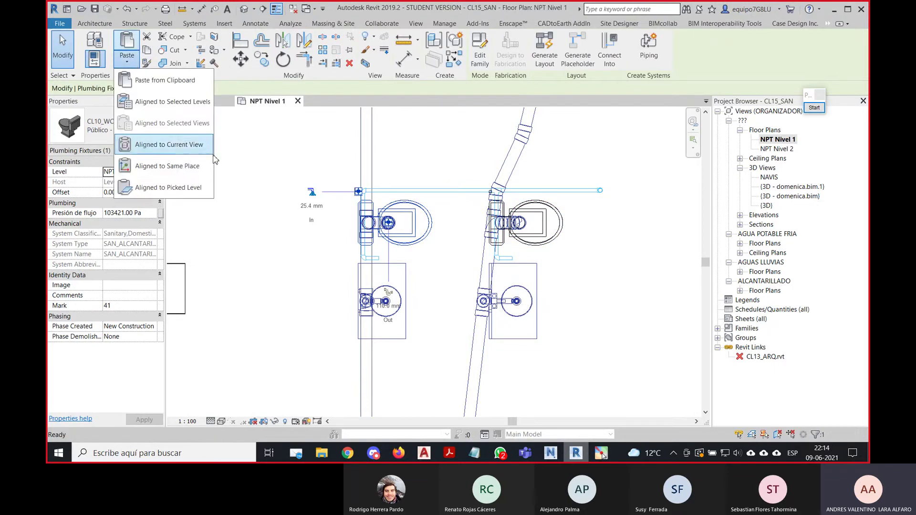
pyautogui.click(199, 164)
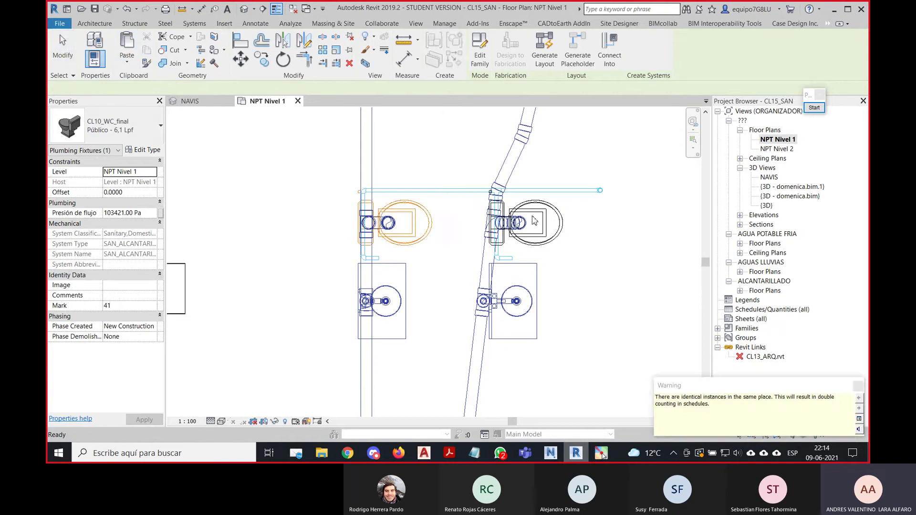
# Copy the 760 mm x 455 mm lavatory above the inspection chamber and paste the duplicate aligned to the same place.
pyautogui.scroll(-2, 615, 199)
pyautogui.scroll(-3, 613, 194)
pyautogui.moveTo(374, 251); pyautogui.dragTo(517, 96, button='middle')
pyautogui.scroll(2, 425, 248)
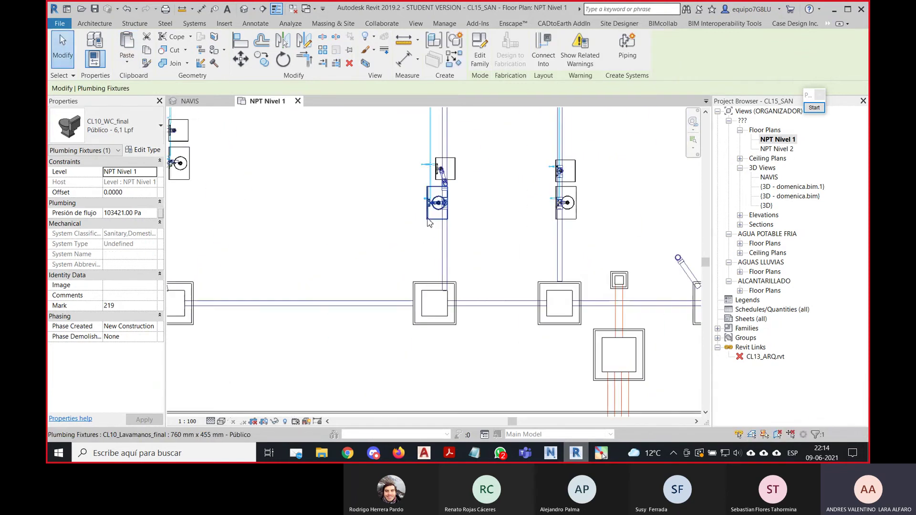
pyautogui.click(427, 219)
pyautogui.click(146, 51)
pyautogui.click(127, 58)
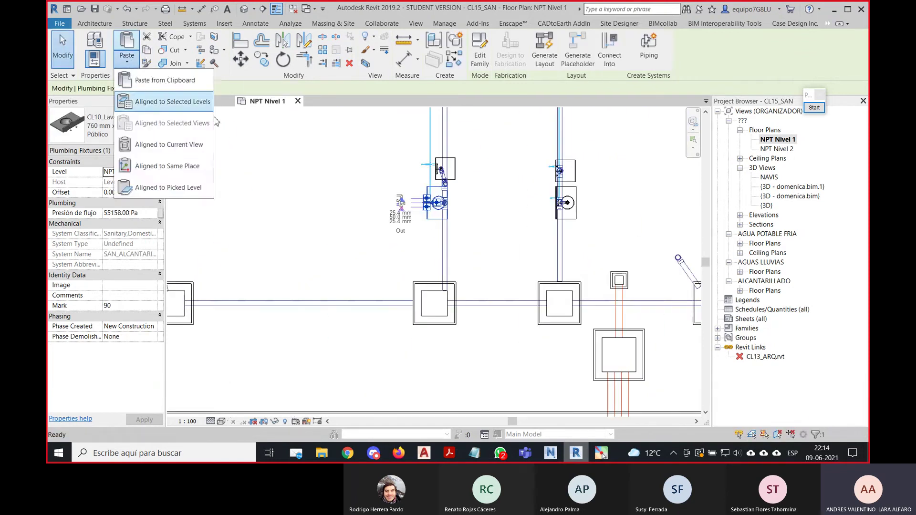
pyautogui.click(198, 165)
pyautogui.click(545, 181)
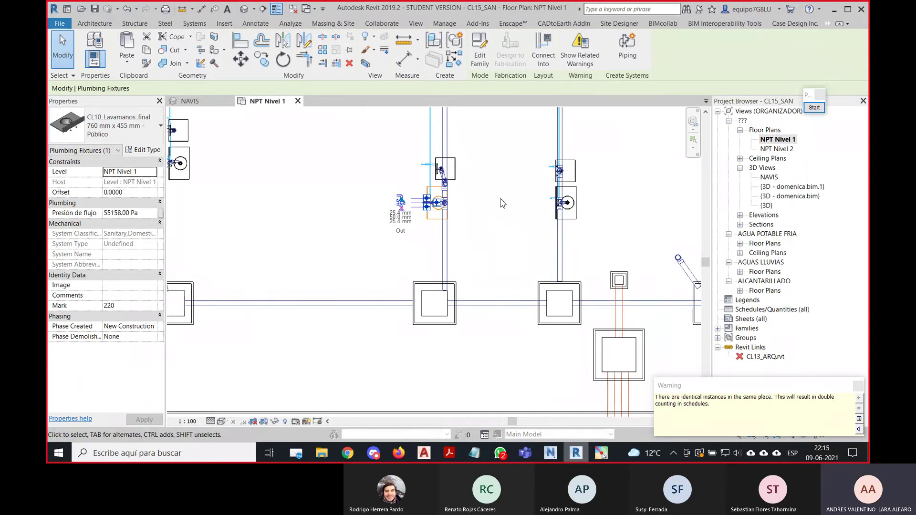
# Review the project's warnings, expanding the identical-instances group and its first entries, and close the list.
pyautogui.scroll(-4, 503, 203)
pyautogui.press('Escape')
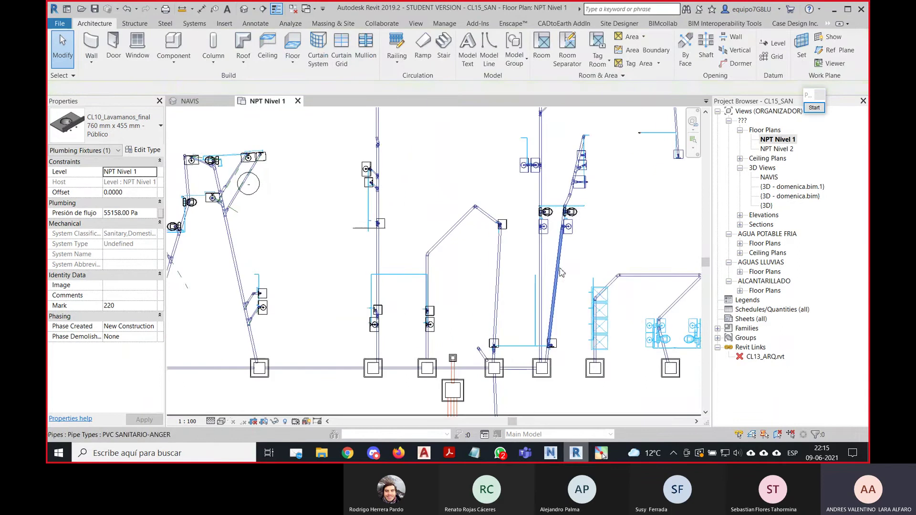
pyautogui.scroll(3, 512, 282)
pyautogui.moveTo(507, 247); pyautogui.dragTo(514, 210, button='middle')
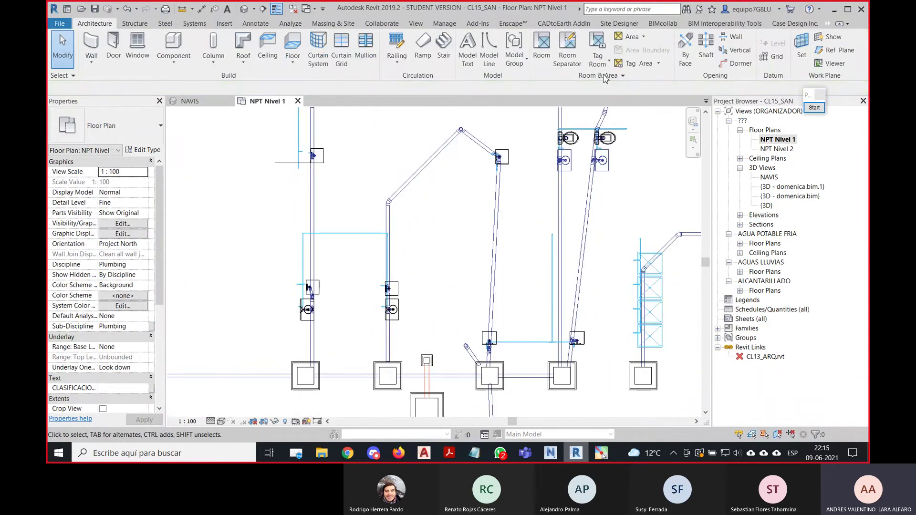
pyautogui.click(444, 25)
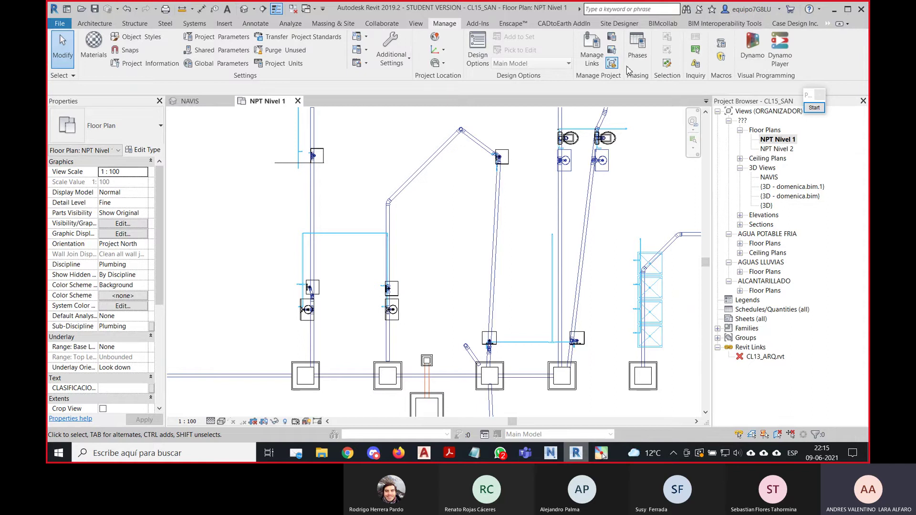
pyautogui.click(695, 63)
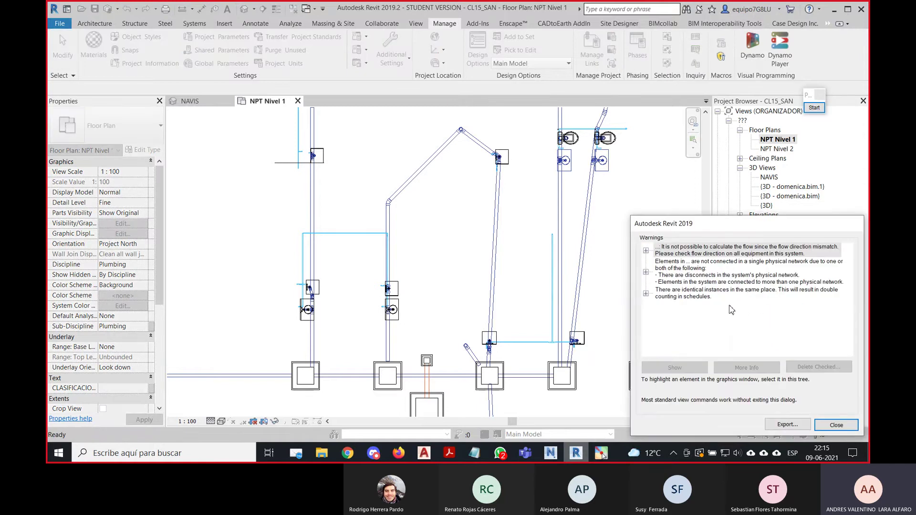
pyautogui.click(645, 294)
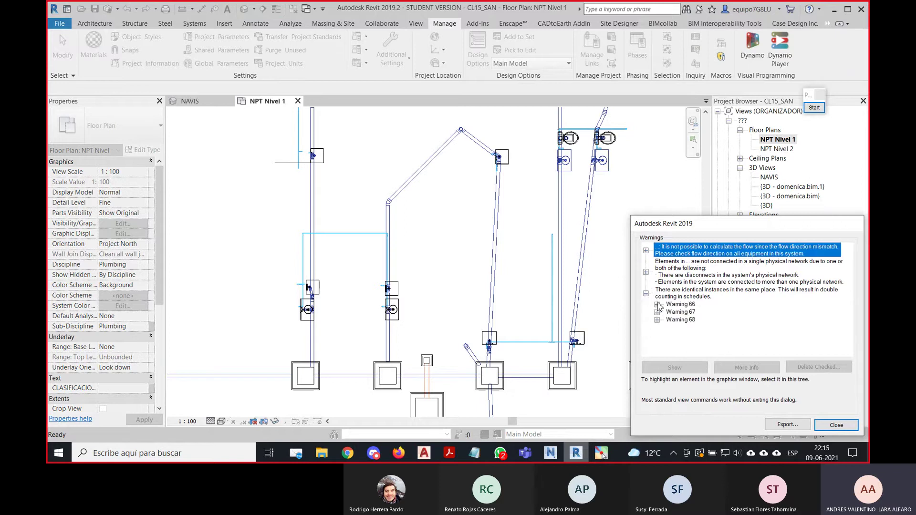
pyautogui.click(657, 305)
pyautogui.click(657, 342)
pyautogui.click(658, 342)
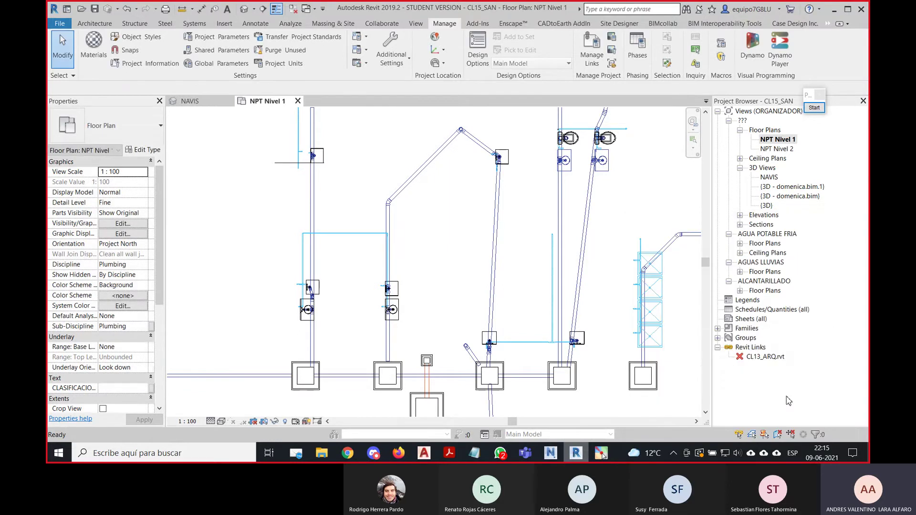
pyautogui.click(835, 424)
pyautogui.moveTo(537, 264); pyautogui.dragTo(468, 333, button='middle')
pyautogui.scroll(-1, 597, 229)
pyautogui.moveTo(597, 229); pyautogui.dragTo(557, 236, button='middle')
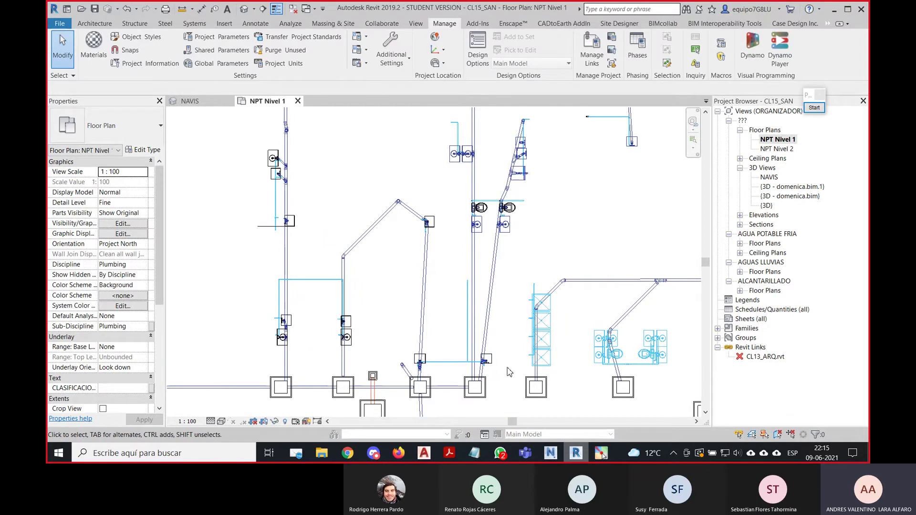
pyautogui.scroll(-2, 511, 246)
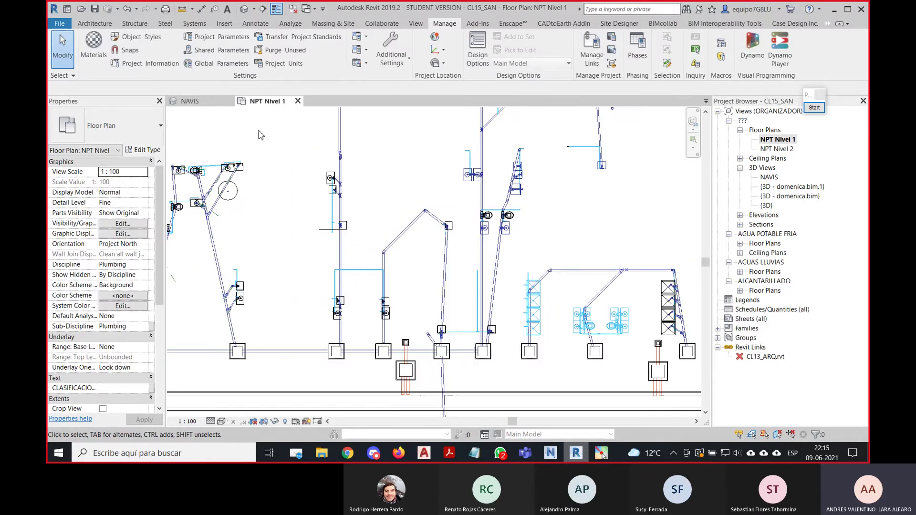
pyautogui.click(557, 453)
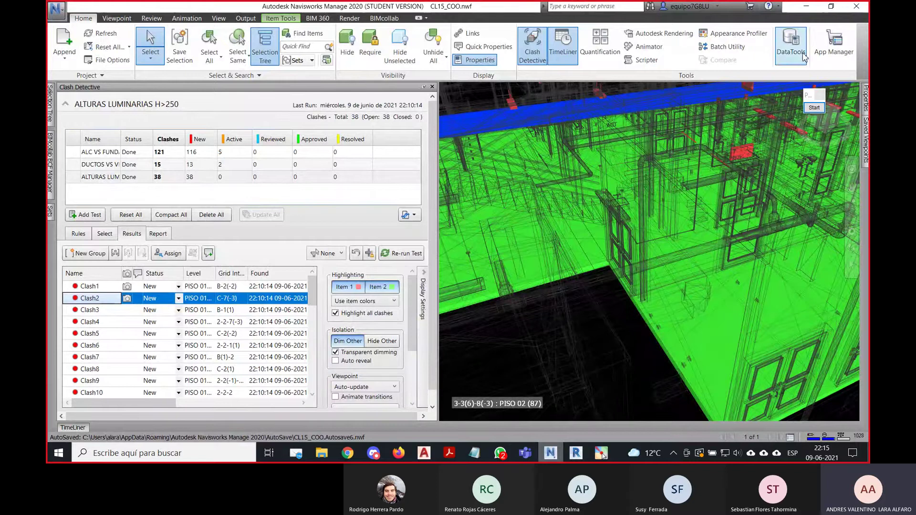
pyautogui.click(806, 6)
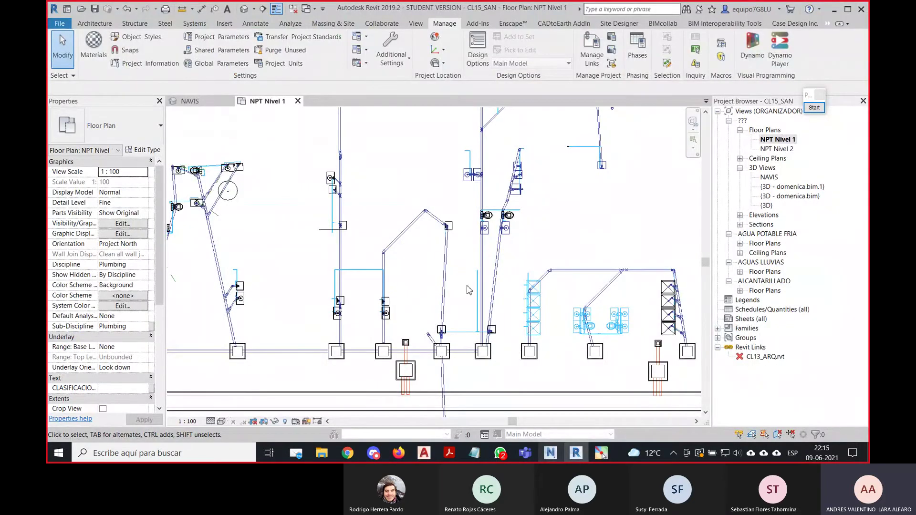
pyautogui.click(553, 455)
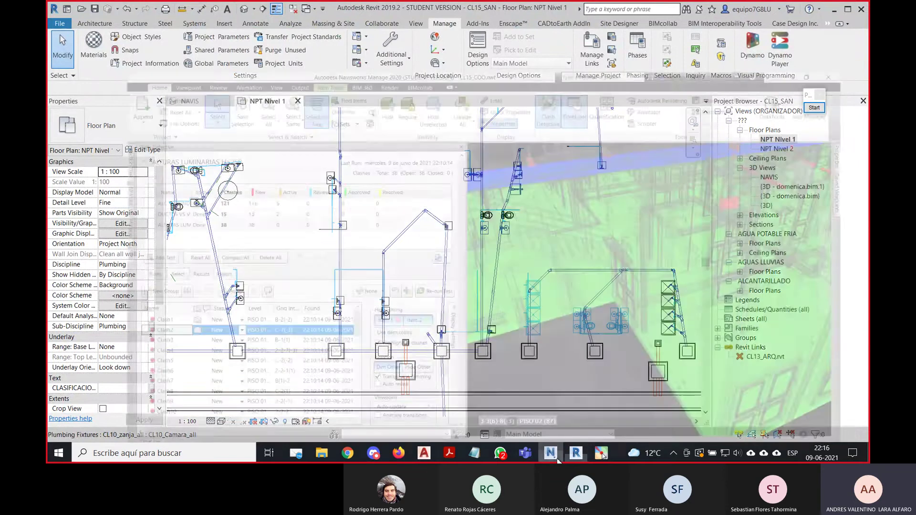
pyautogui.click(57, 11)
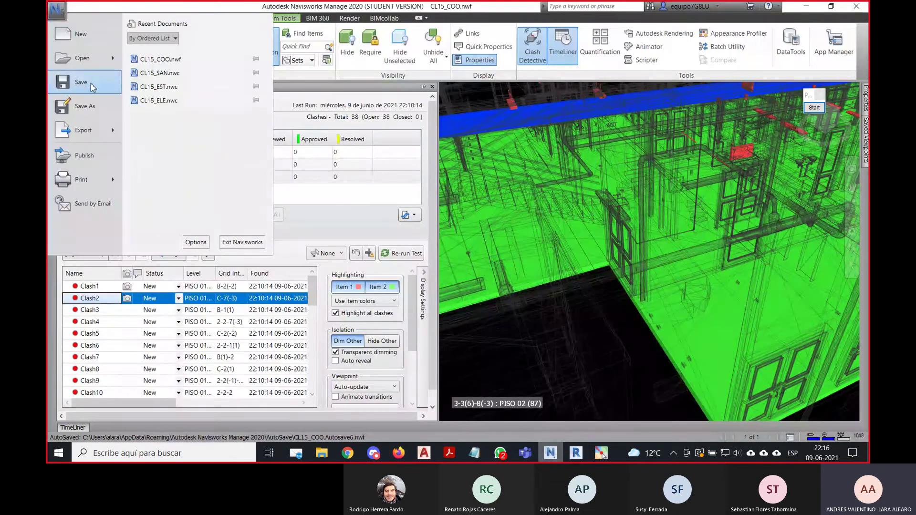
pyautogui.click(59, 11)
pyautogui.click(811, 8)
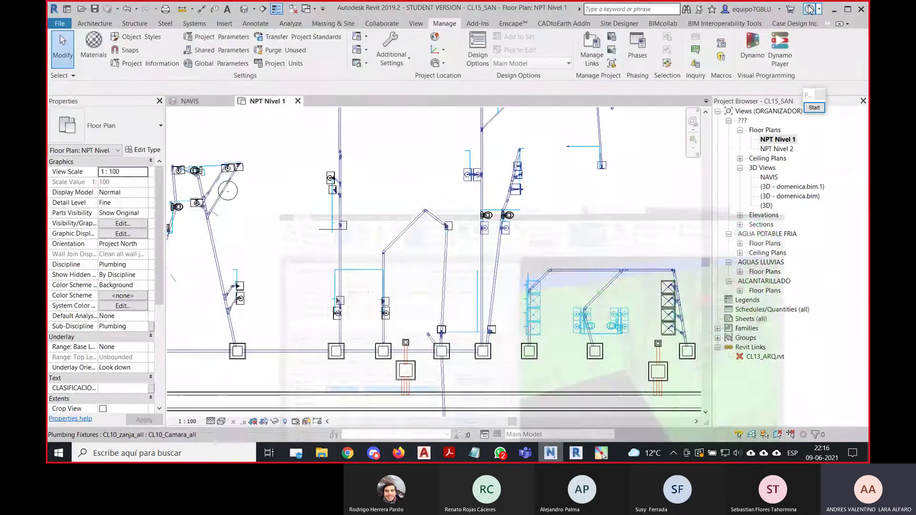
# Open the NAVIS 3D view and try to export it as an NWC over CL15_SAN in CLASE 15, accepting the existing Navisworks settings.
pyautogui.click(60, 23)
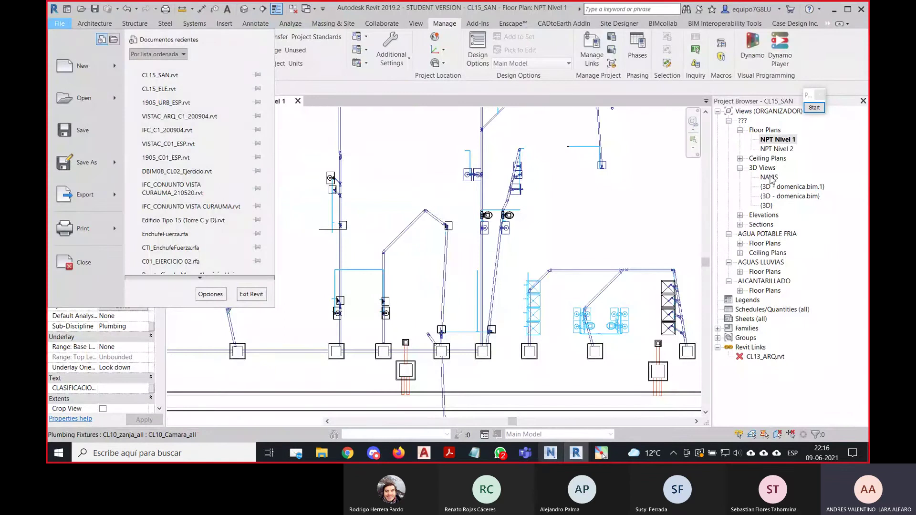
pyautogui.doubleClick(769, 177)
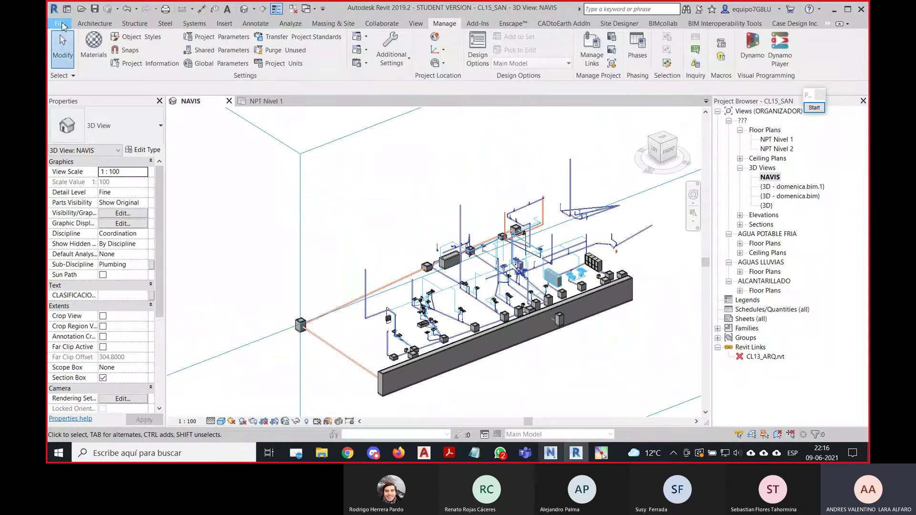
pyautogui.click(60, 24)
pyautogui.moveTo(97, 211)
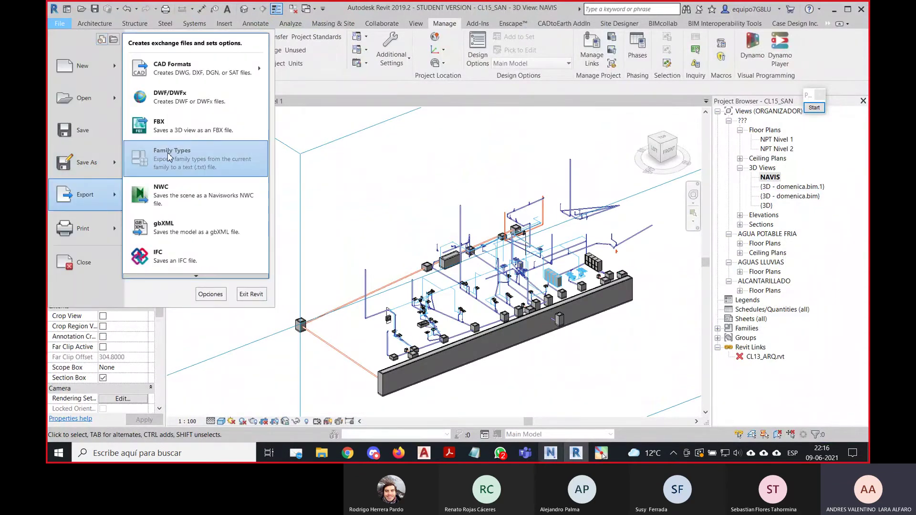
pyautogui.click(182, 240)
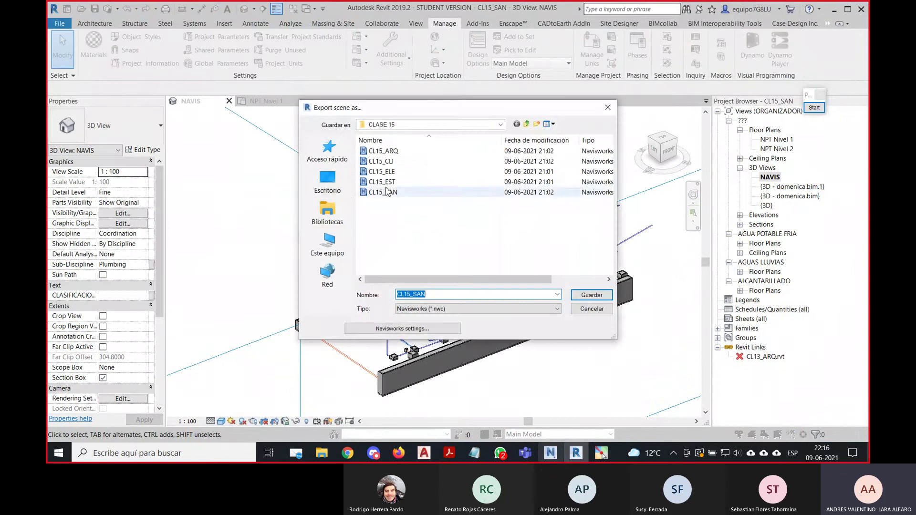
pyautogui.click(407, 193)
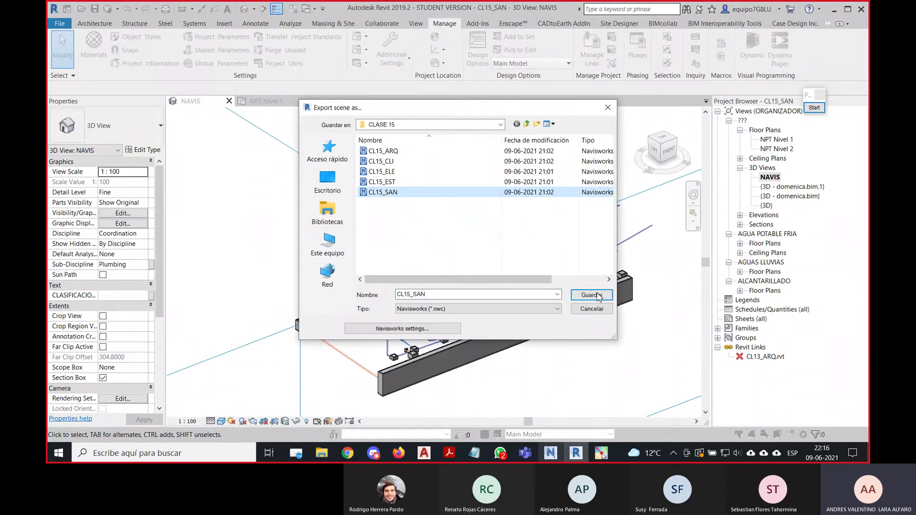
pyautogui.click(439, 330)
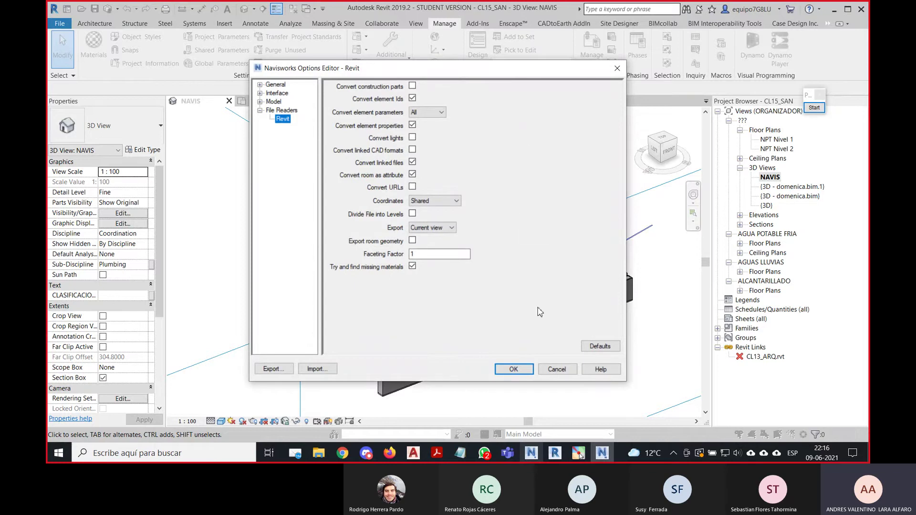
pyautogui.click(513, 369)
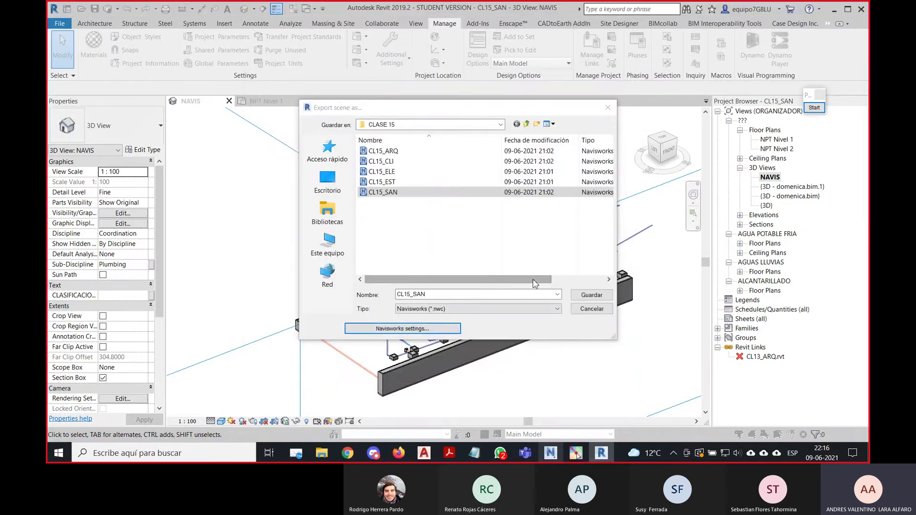
pyautogui.click(591, 295)
pyautogui.click(487, 230)
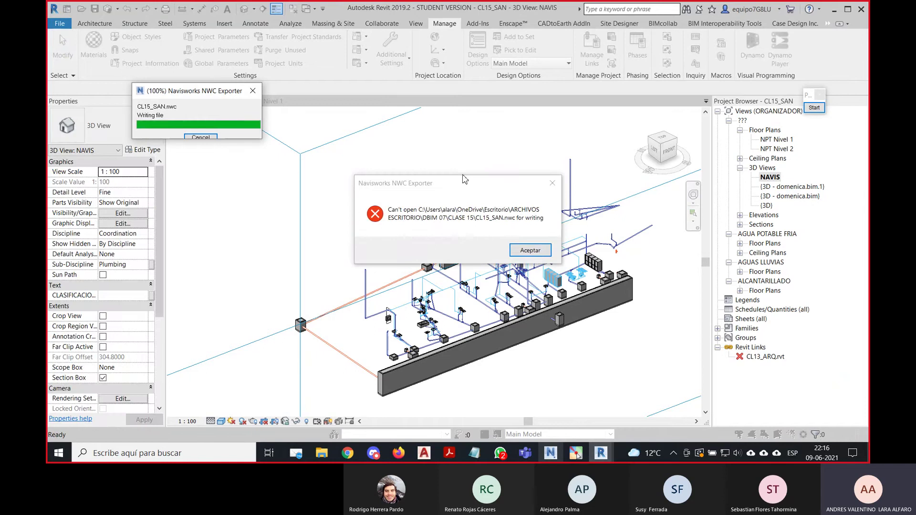
pyautogui.click(527, 250)
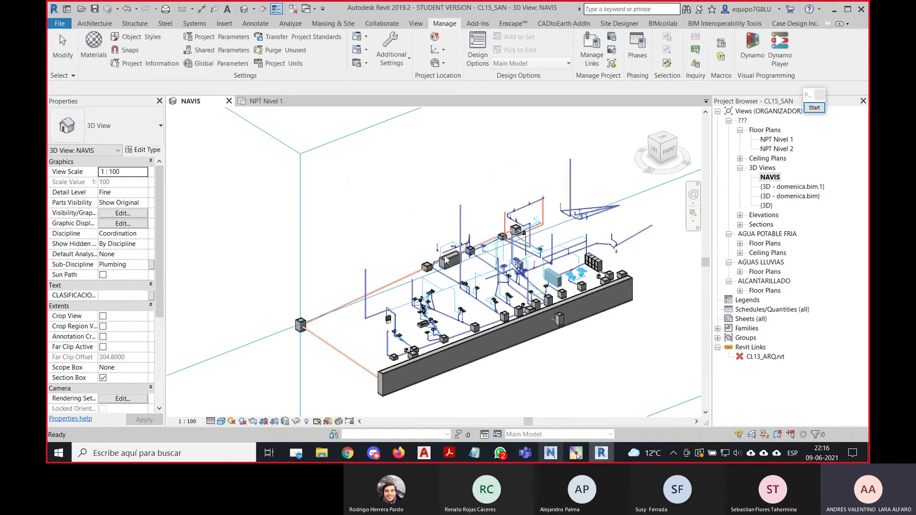
# Start an NWC export of the NAVIS view and enable Close NWC/NWD files on load in the Navisworks model performance settings.
pyautogui.click(60, 23)
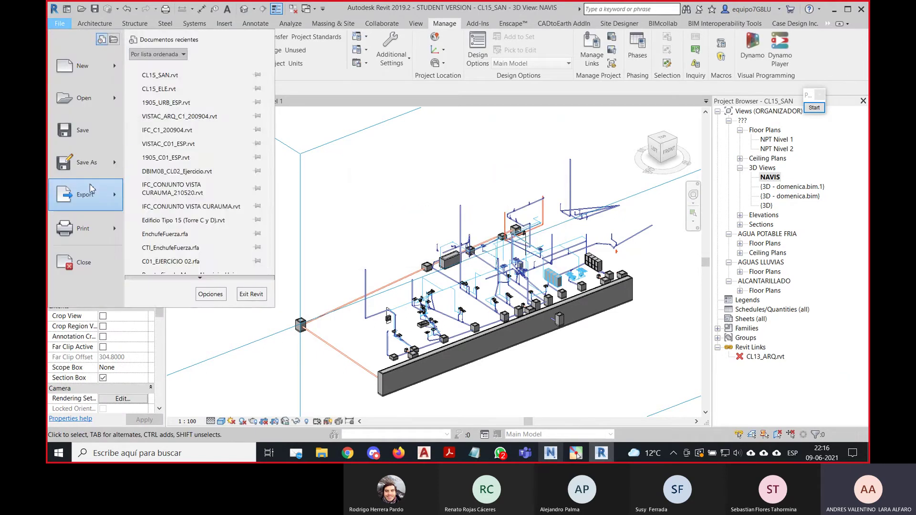
pyautogui.moveTo(94, 198)
pyautogui.click(168, 199)
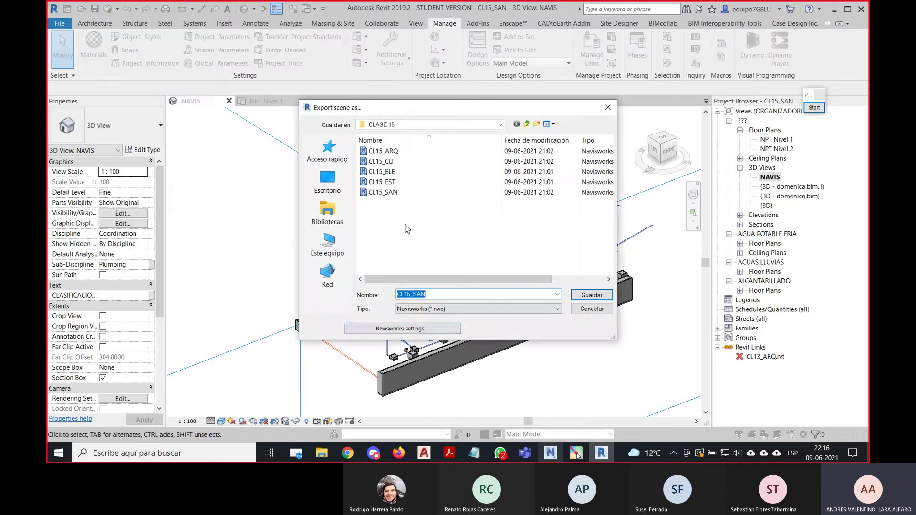
pyautogui.click(416, 330)
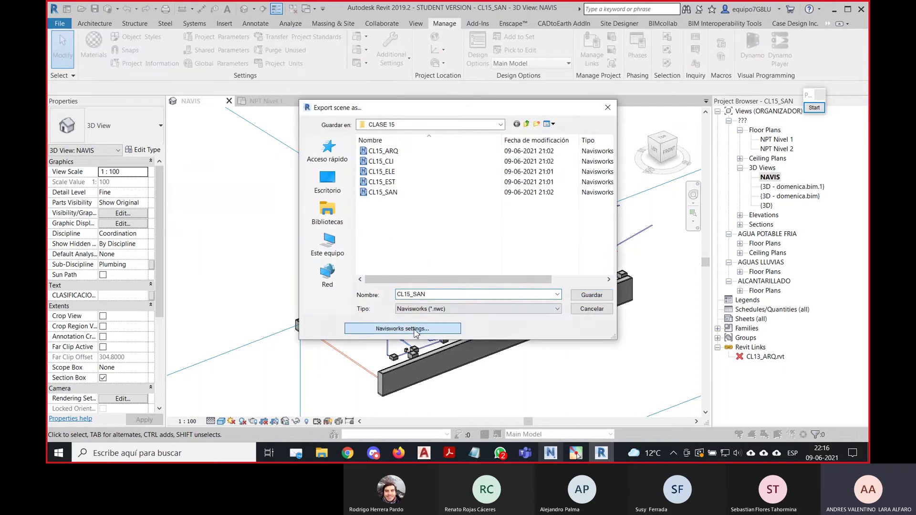
pyautogui.click(260, 94)
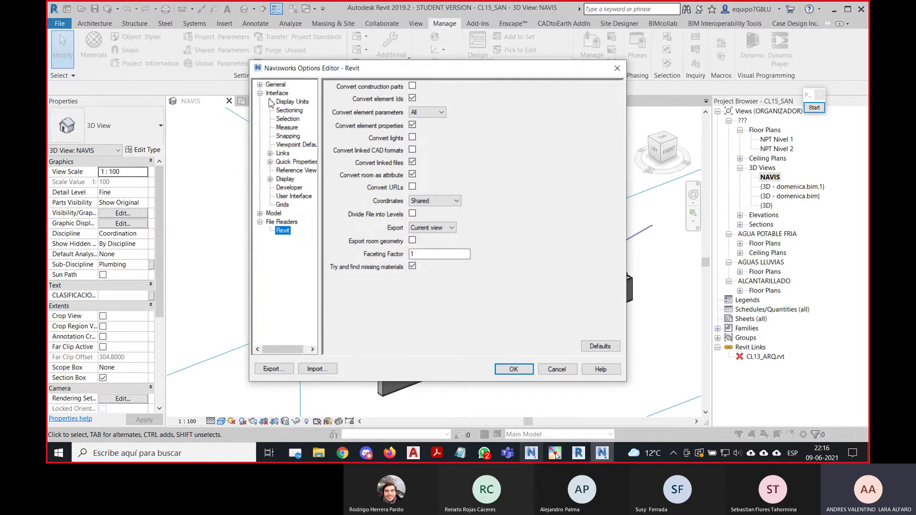
pyautogui.click(260, 214)
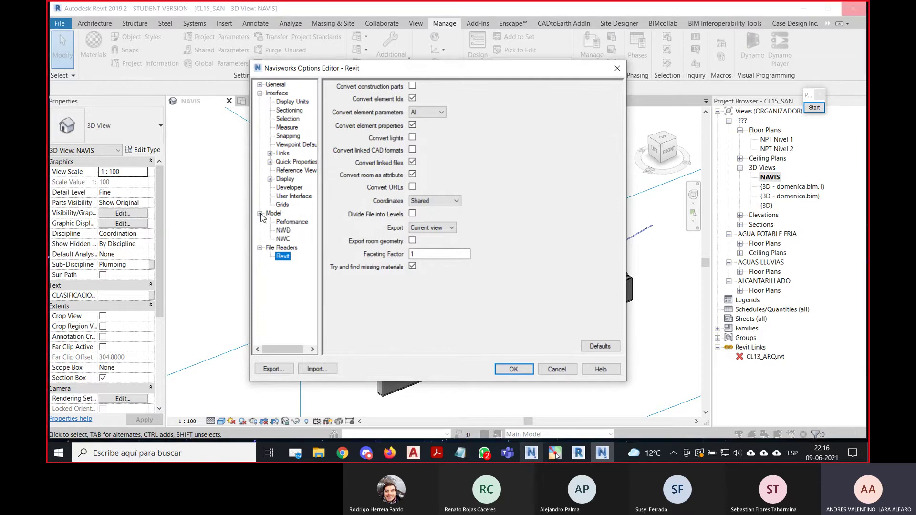
pyautogui.click(281, 222)
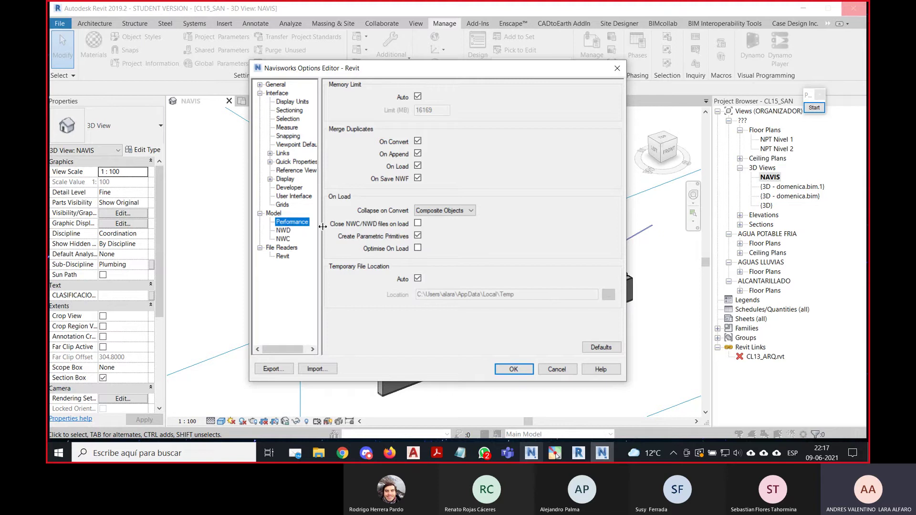
pyautogui.click(417, 223)
pyautogui.click(514, 369)
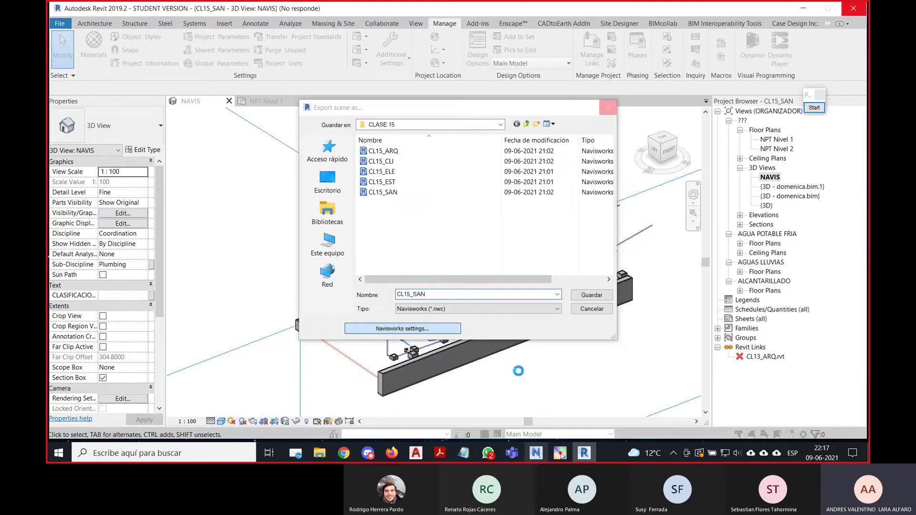
# Try to export the scene over the existing CL15_SAN NWC file in CLASE 15, replacing it.
pyautogui.click(392, 192)
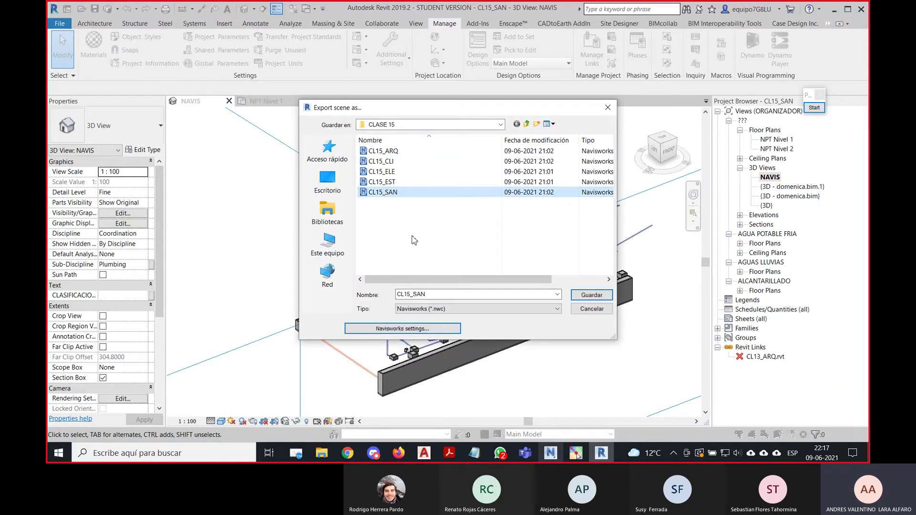
pyautogui.click(551, 453)
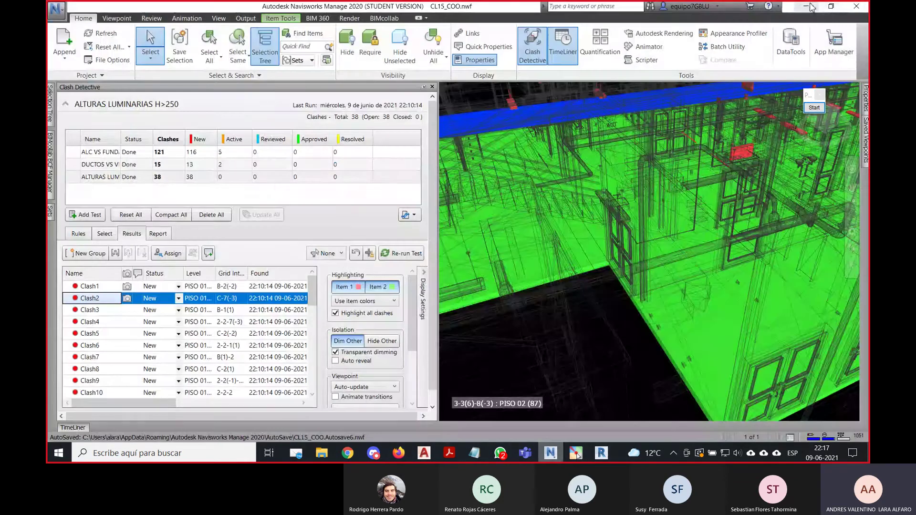
pyautogui.click(551, 453)
pyautogui.click(591, 295)
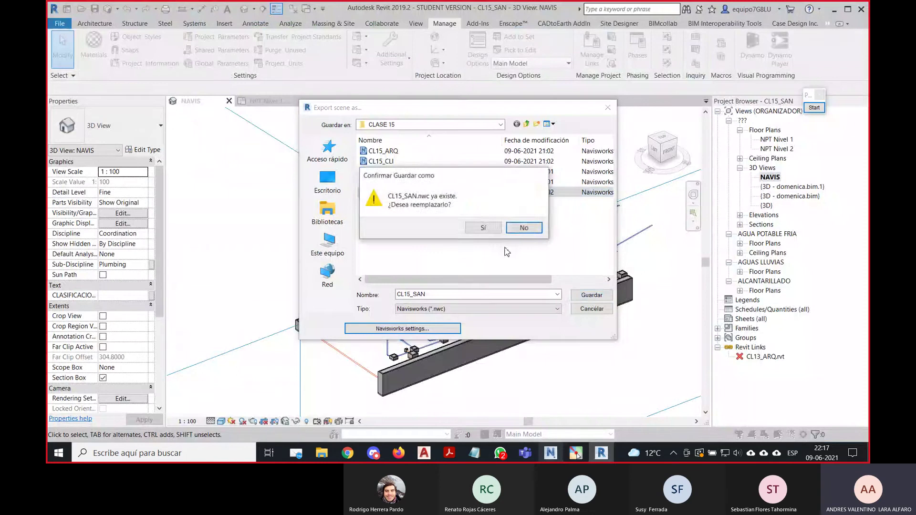
pyautogui.click(479, 225)
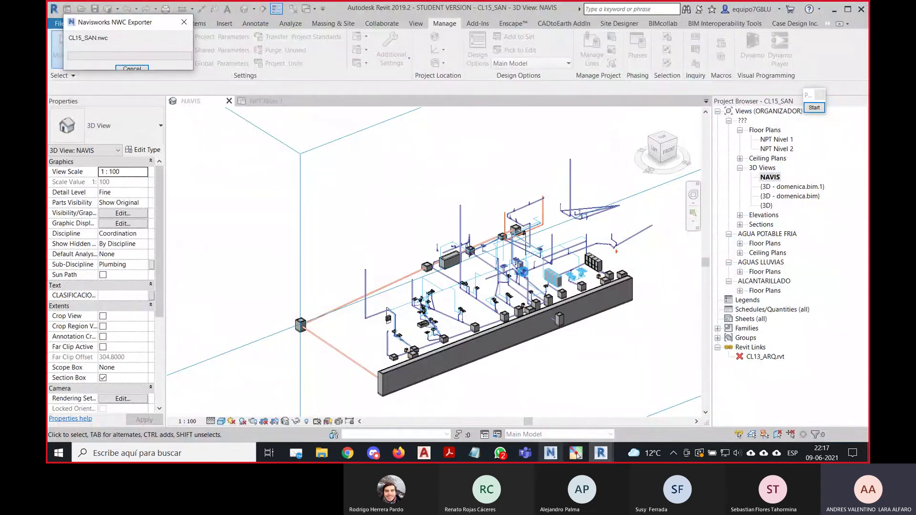
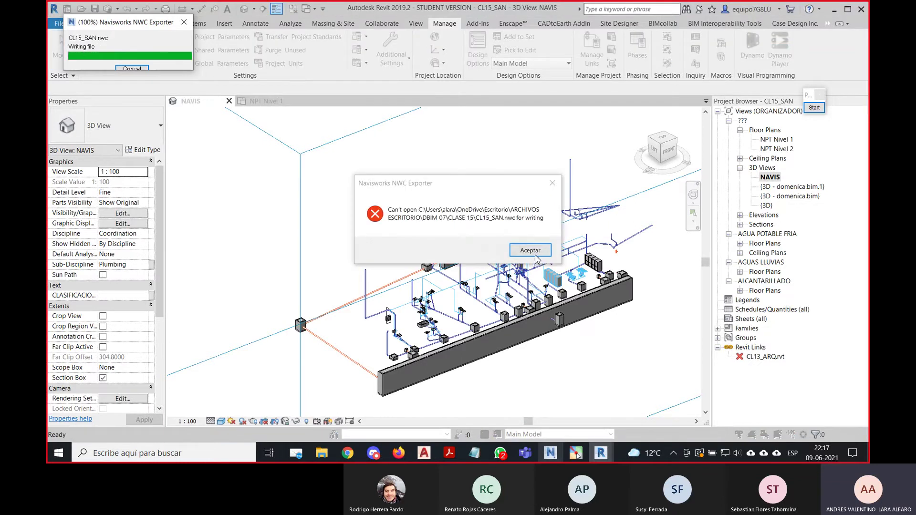
pyautogui.click(530, 250)
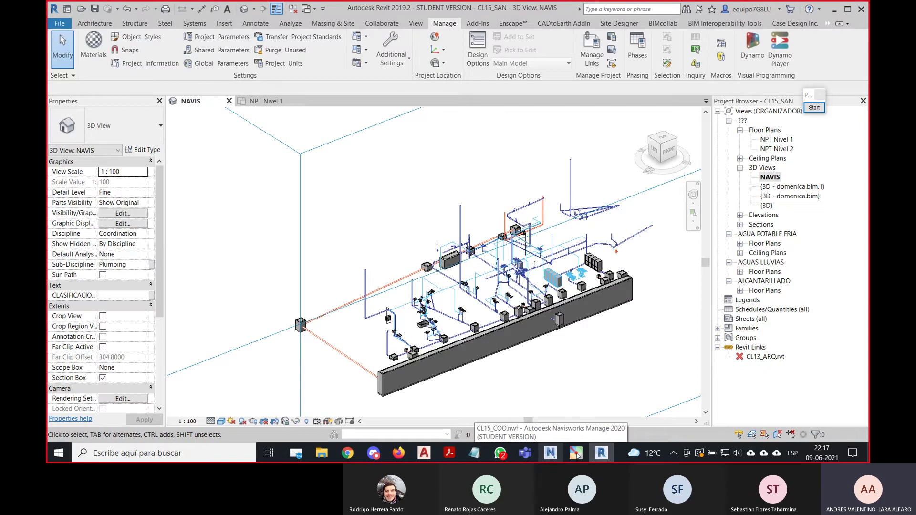
# Switch to Navisworks and start a new empty file to unload the CL15_COO coordination model.
pyautogui.click(548, 454)
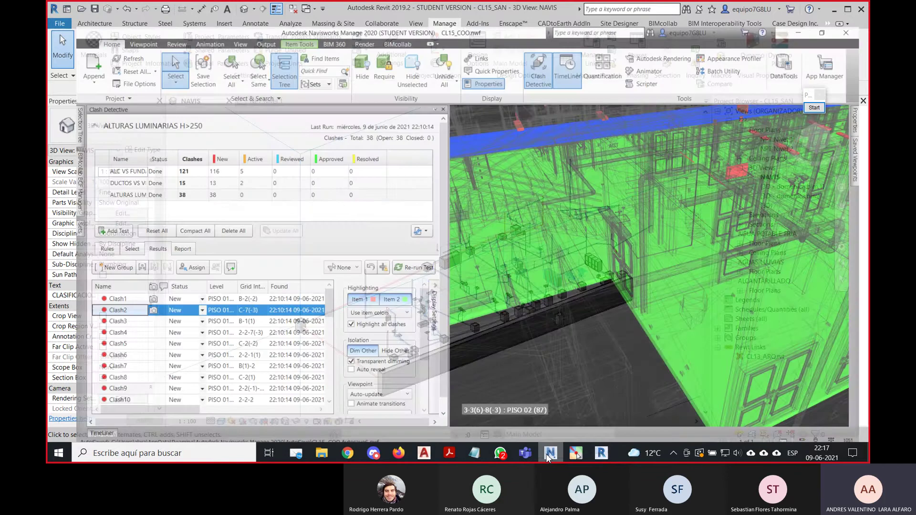
pyautogui.click(56, 9)
pyautogui.click(83, 37)
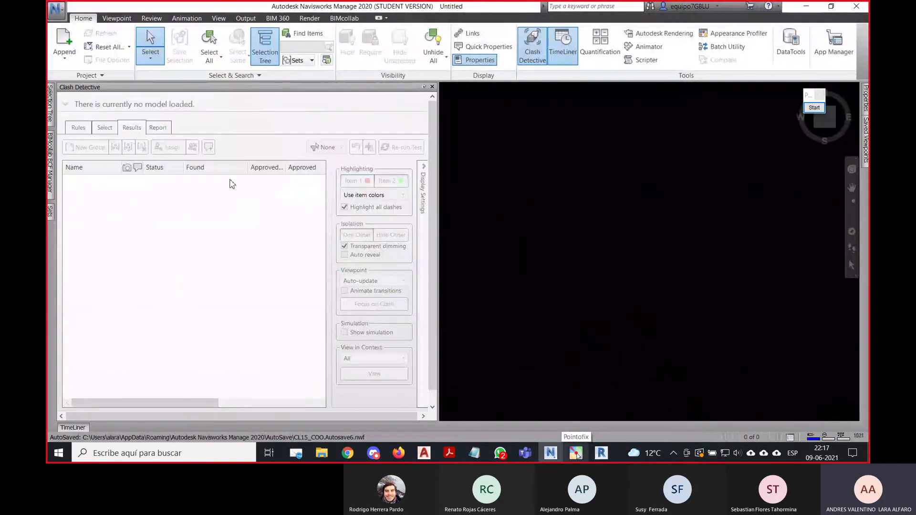
# Switch to Revit and export the NAVIS view as an NWC in CLASE 15, replacing the existing CL15_SAN file.
pyautogui.click(601, 453)
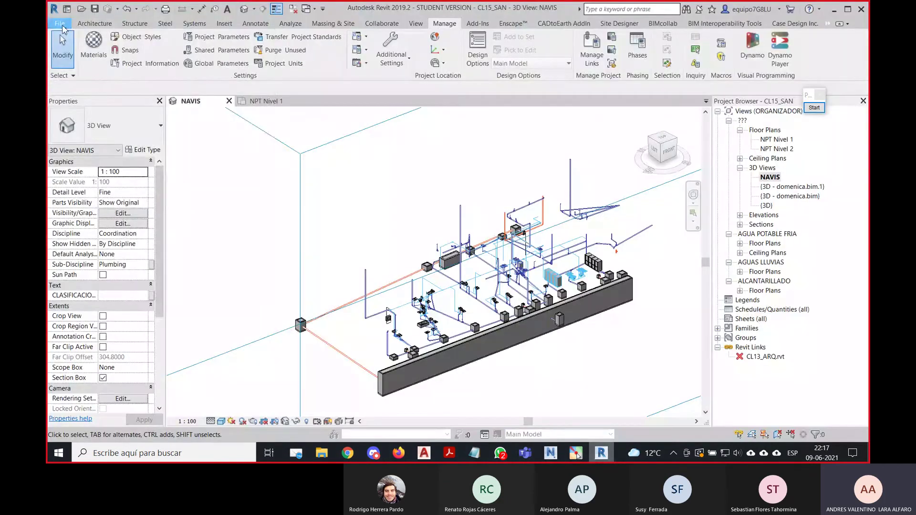
pyautogui.click(60, 24)
pyautogui.moveTo(102, 194)
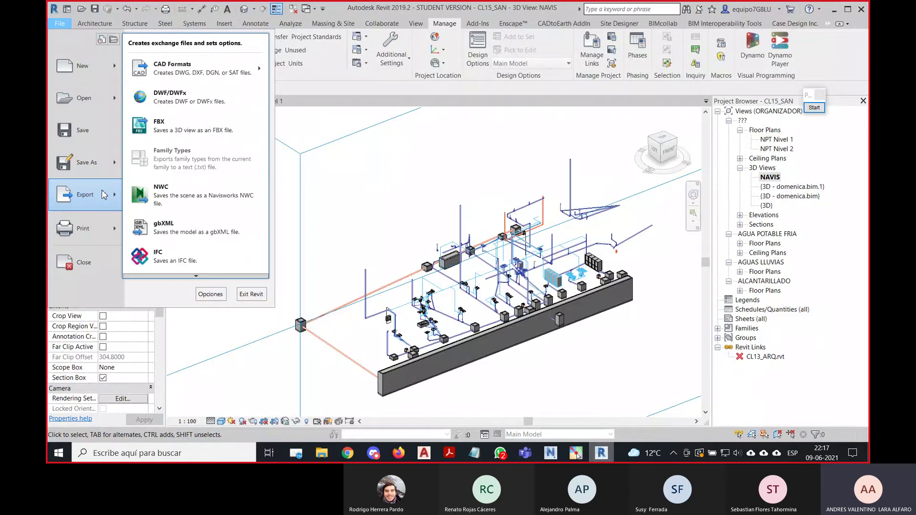
pyautogui.click(182, 192)
pyautogui.click(420, 192)
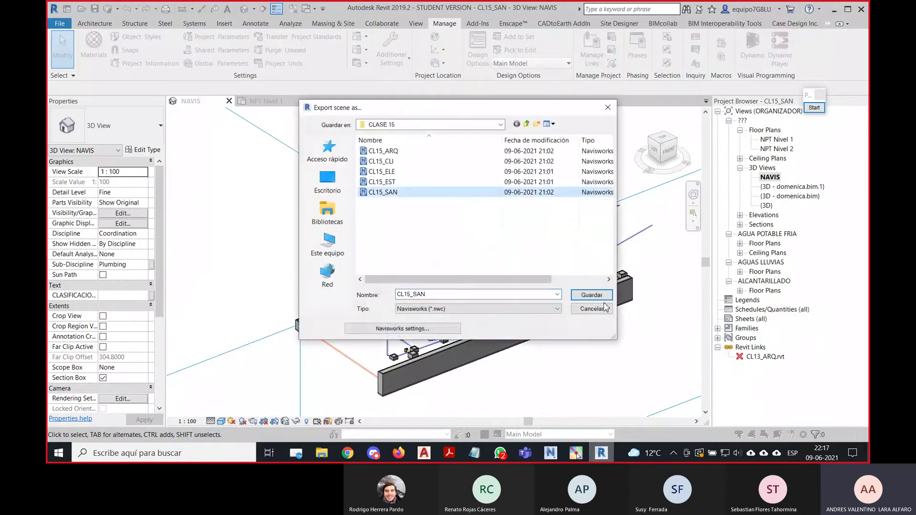
pyautogui.click(579, 296)
pyautogui.click(478, 228)
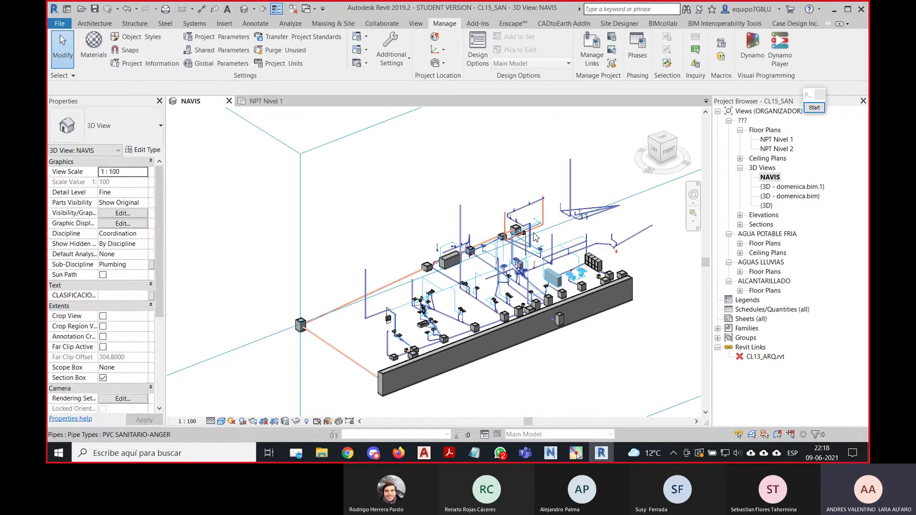
# Switch to Navisworks and reopen the recent coordination model CL15_COO.nwf.
pyautogui.click(549, 452)
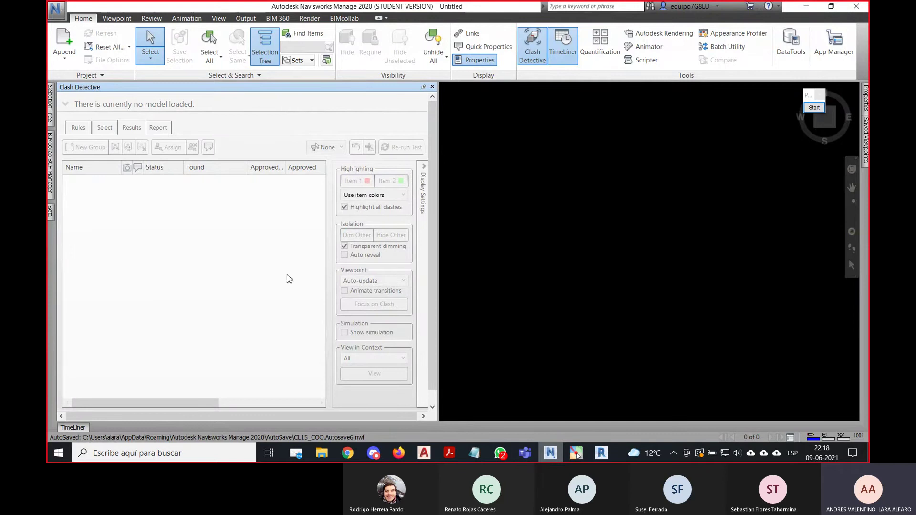
pyautogui.click(56, 8)
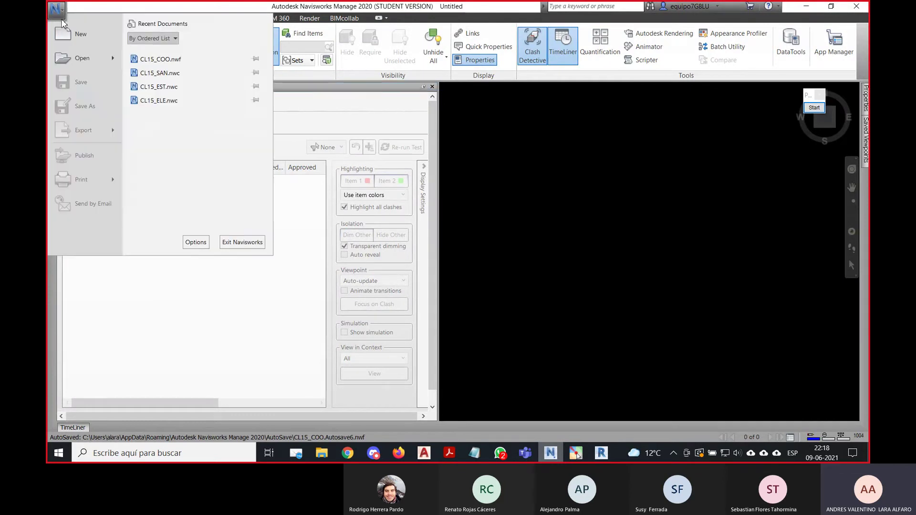
pyautogui.click(171, 64)
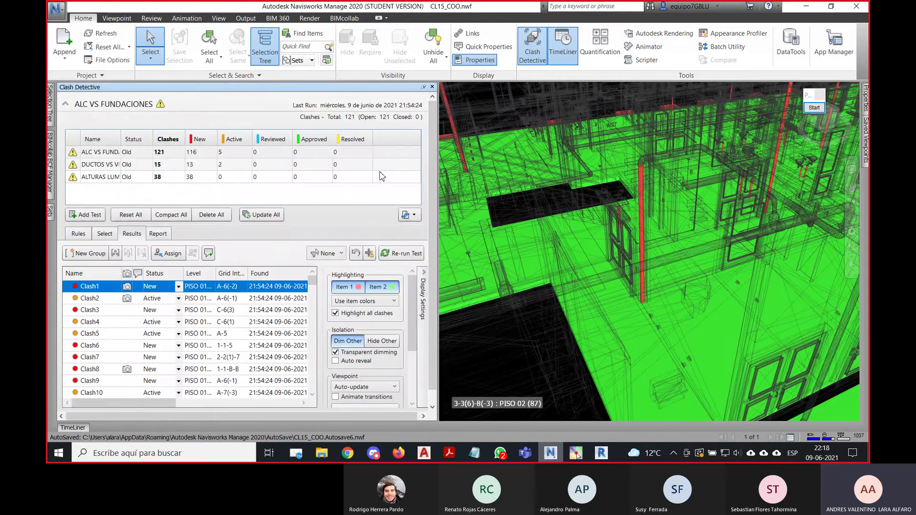
# Add a new clash test and name it DUPLICADOS SAN.
pyautogui.click(90, 215)
pyautogui.click(97, 189)
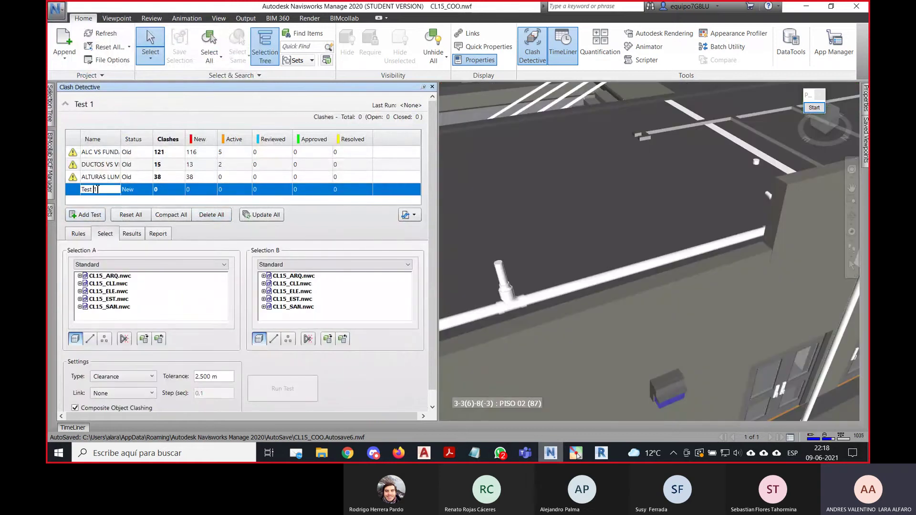
pyautogui.moveTo(103, 189); pyautogui.dragTo(80, 192)
pyautogui.write('DUPLICADOS SAN')
pyautogui.press('Return')
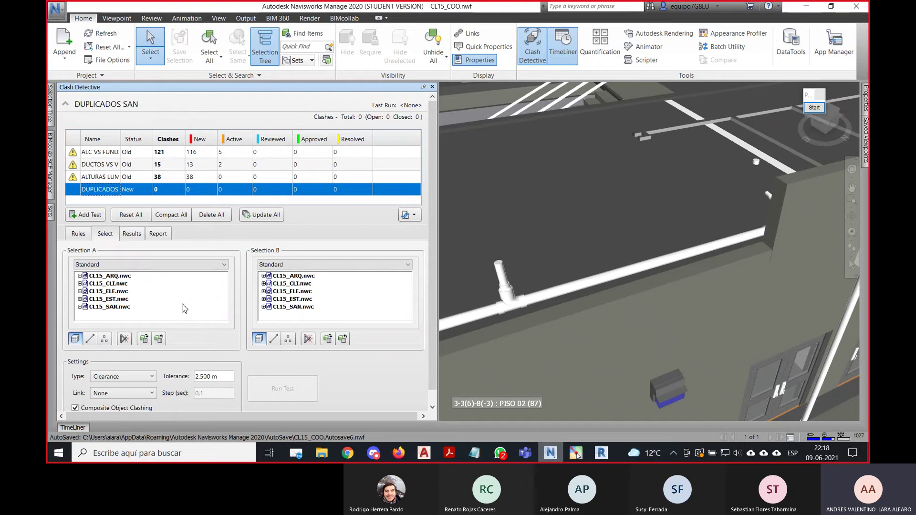
# Choose CL15_SAN.nwc for both Selection A and Selection B and set the clash type to Duplicates.
pyautogui.click(113, 306)
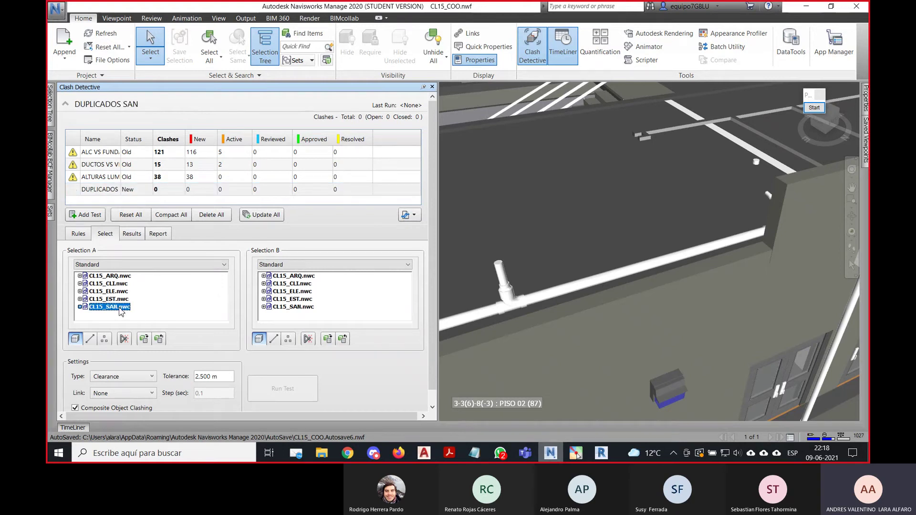
pyautogui.click(293, 308)
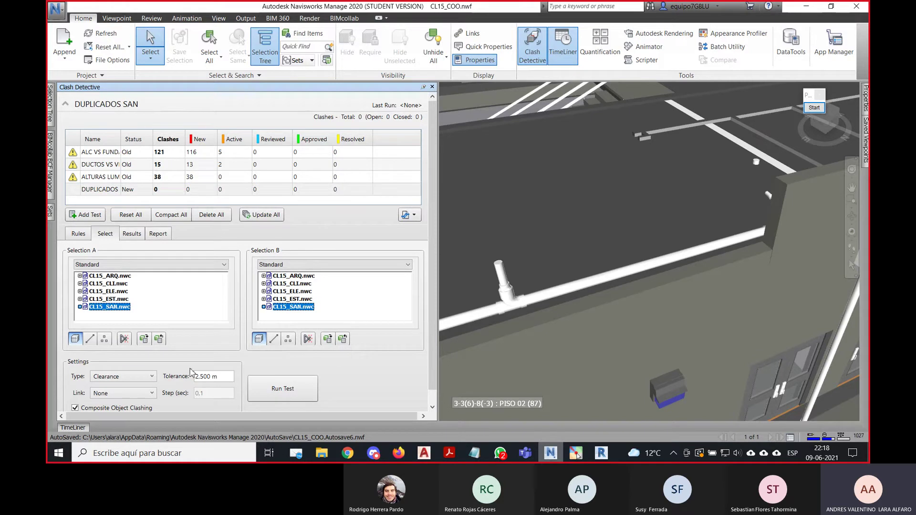
pyautogui.click(141, 377)
pyautogui.click(121, 422)
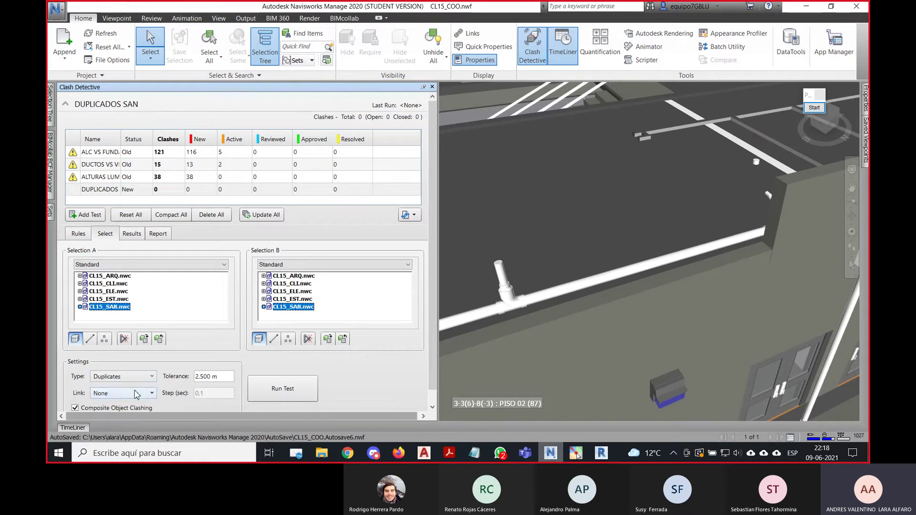
# Set the DUPLICADOS SAN test's tolerance to 0 m and run the test.
pyautogui.moveTo(230, 377); pyautogui.dragTo(166, 379)
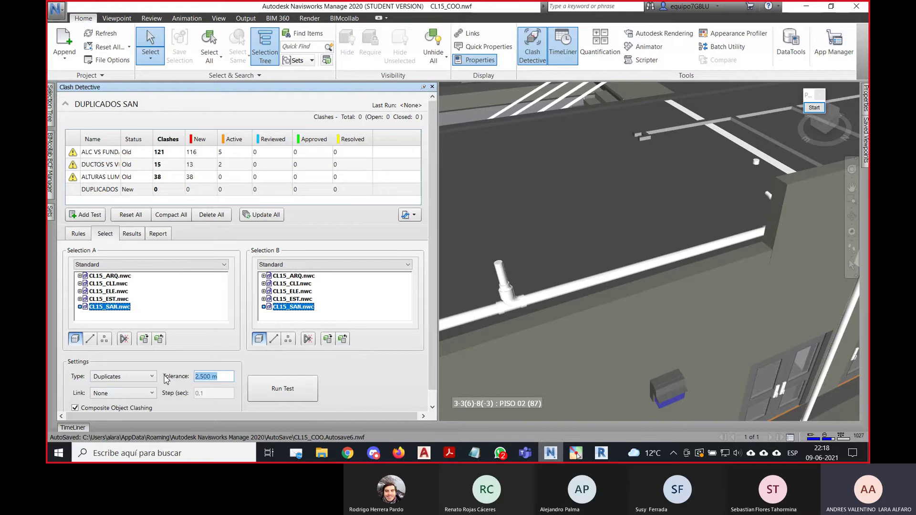
pyautogui.write('0')
pyautogui.click(301, 312)
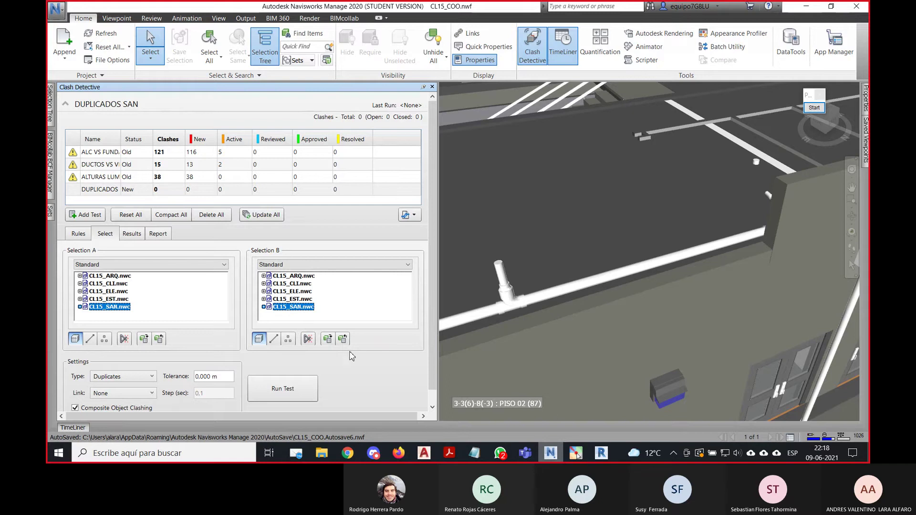
pyautogui.click(315, 389)
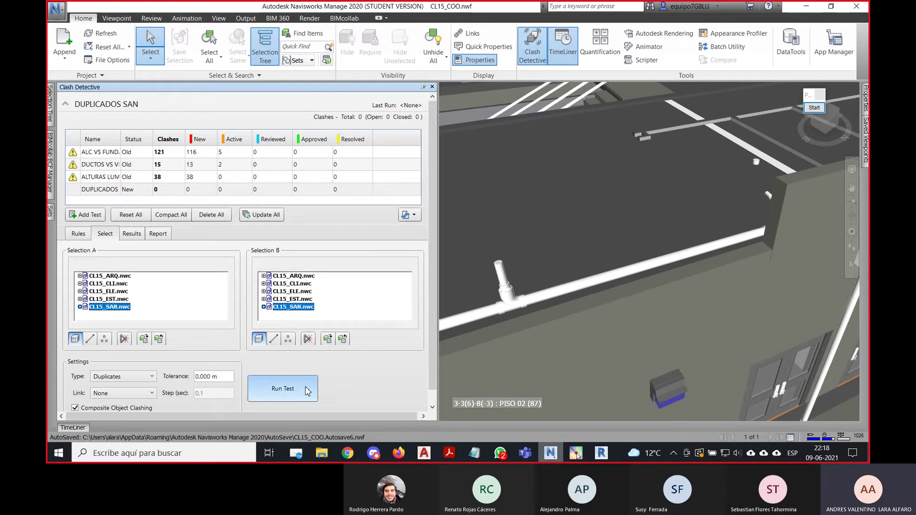
# Examine the highlighted duplicate fixtures from the DUPLICADOS SAN results in the 3D model from several distances and angles.
pyautogui.scroll(-10, 572, 214)
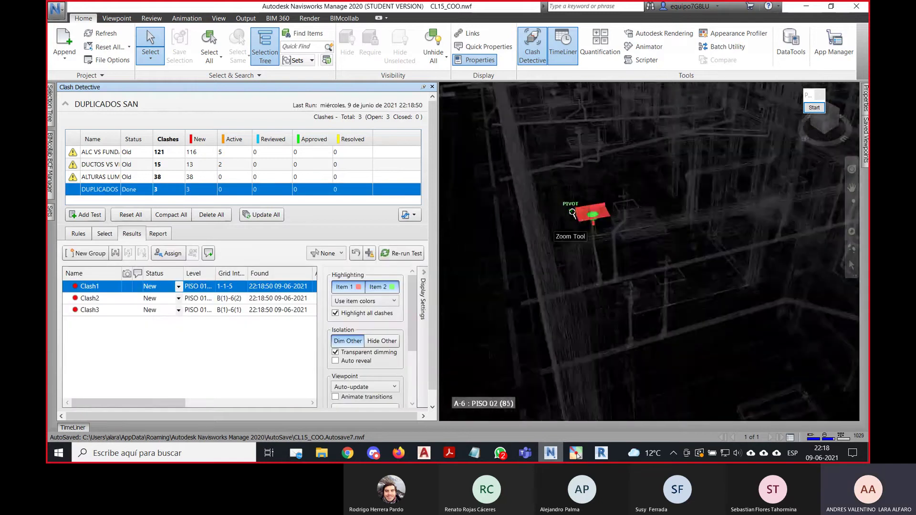
pyautogui.keyDown('shift'); pyautogui.moveTo(577, 259); pyautogui.dragTo(673, 251, button='middle'); pyautogui.keyUp('shift')
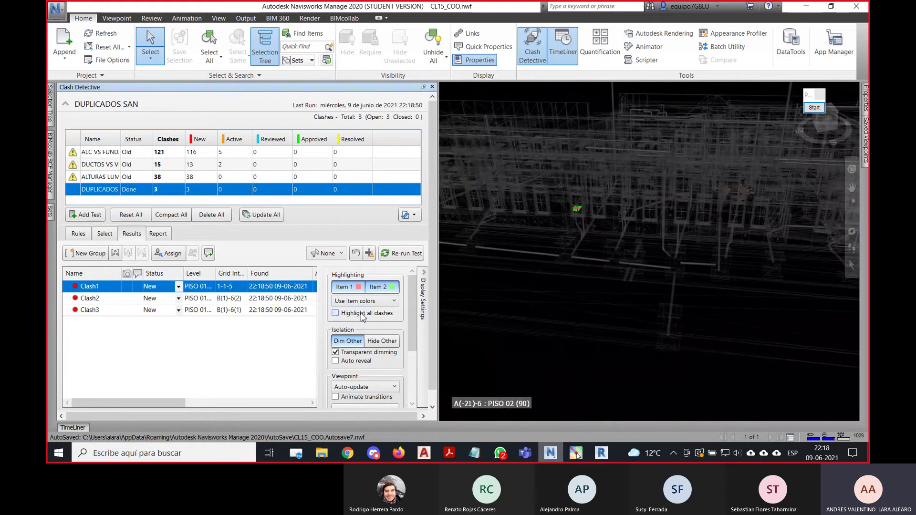
pyautogui.keyDown('shift'); pyautogui.moveTo(658, 196); pyautogui.dragTo(613, 185, button='middle'); pyautogui.keyUp('shift')
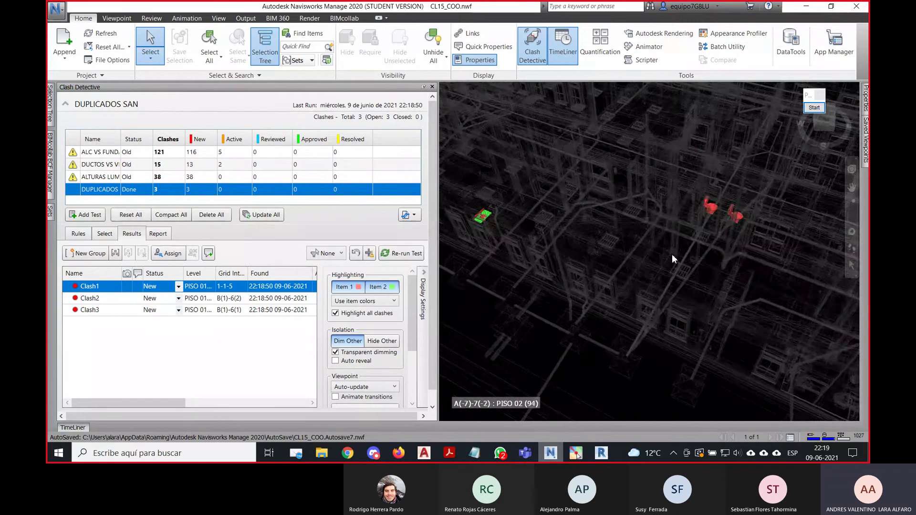
pyautogui.scroll(-10, 672, 254)
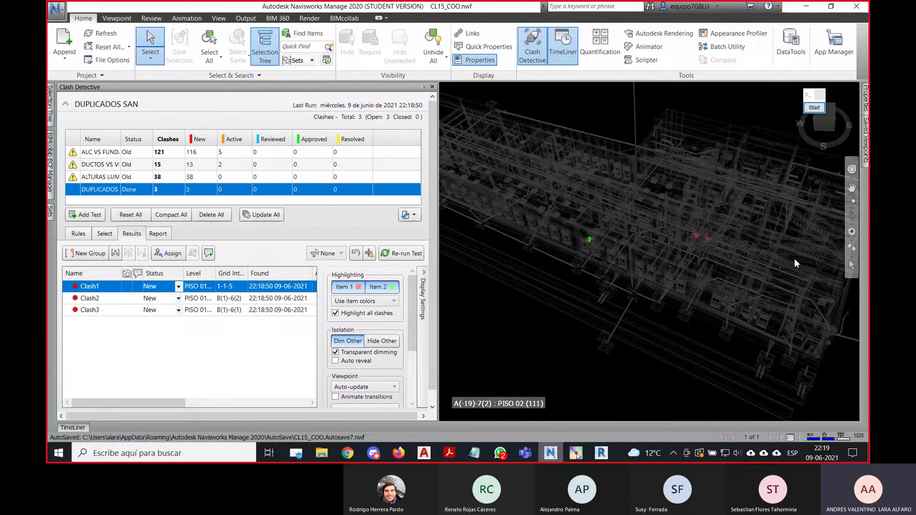
pyautogui.scroll(5, 686, 262)
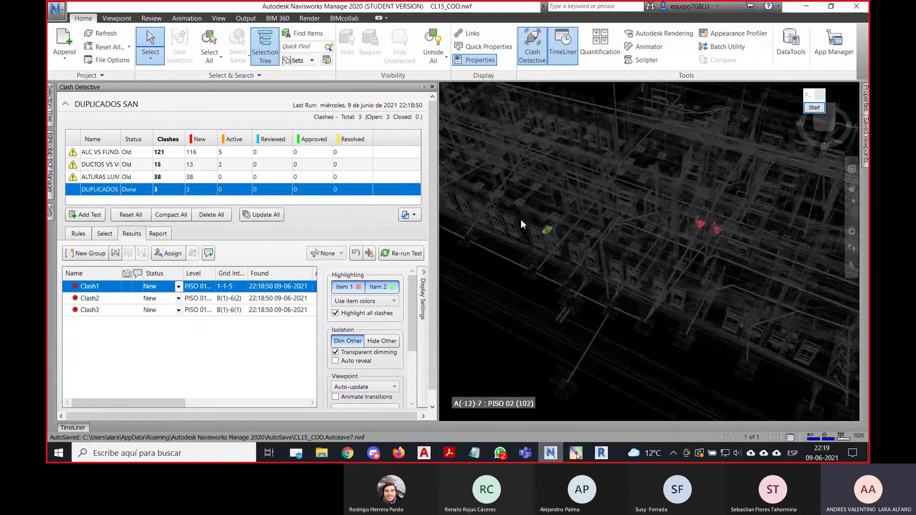
# Expand the item details of Clash1 and examine the element hierarchy of both duplicated items.
pyautogui.scroll(3, 620, 231)
pyautogui.moveTo(730, 224); pyautogui.dragTo(695, 220, button='middle')
pyautogui.scroll(1, 688, 222)
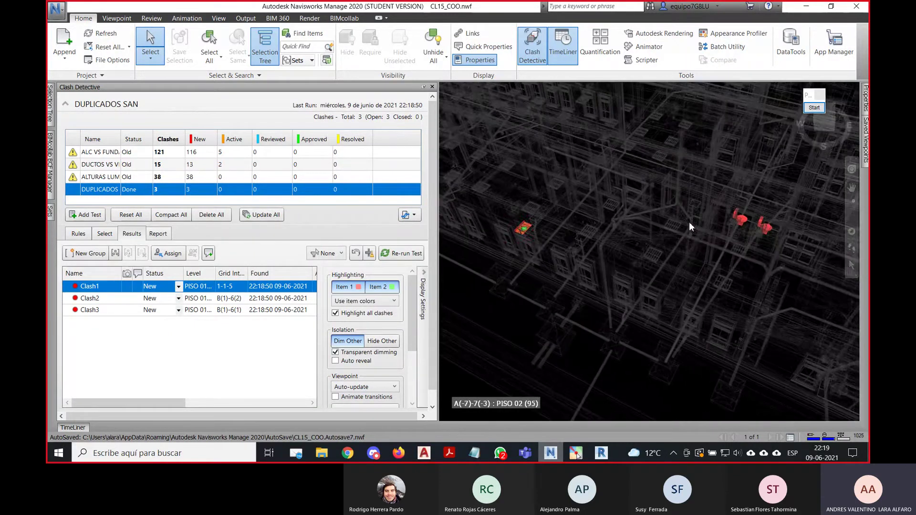
pyautogui.moveTo(431, 319); pyautogui.dragTo(430, 338)
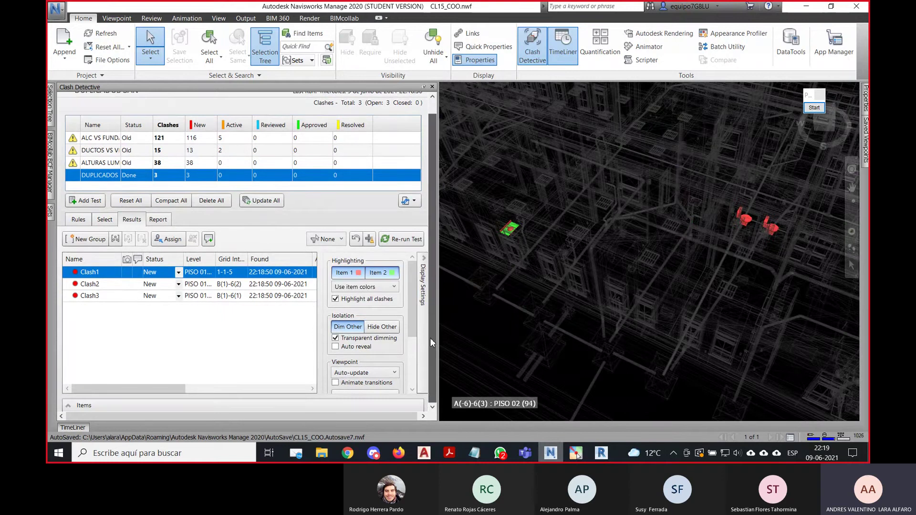
pyautogui.click(79, 408)
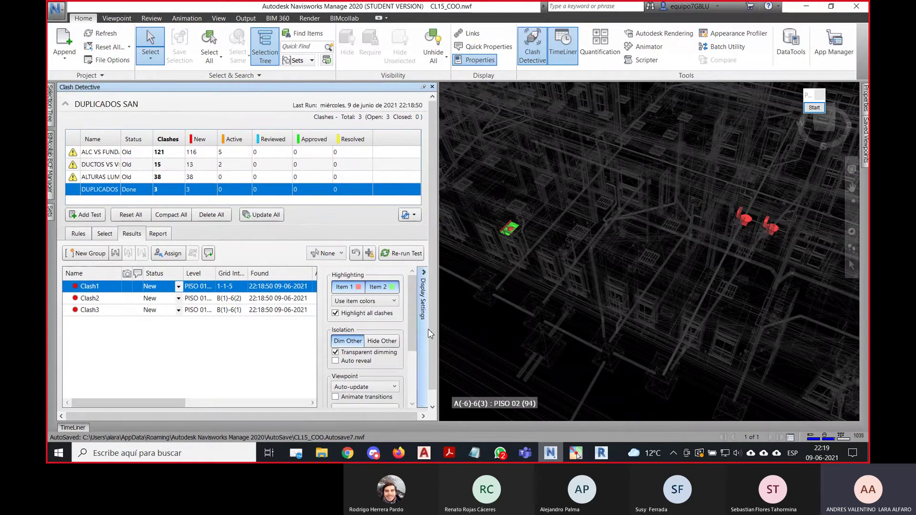
pyautogui.scroll(-1, 101, 409)
pyautogui.click(102, 409)
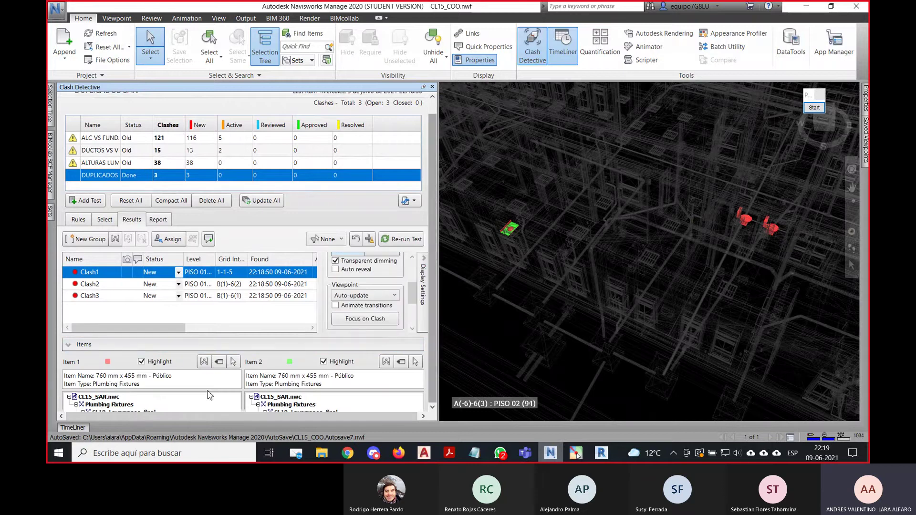
pyautogui.moveTo(182, 337); pyautogui.dragTo(182, 317)
pyautogui.moveTo(238, 390); pyautogui.dragTo(238, 395)
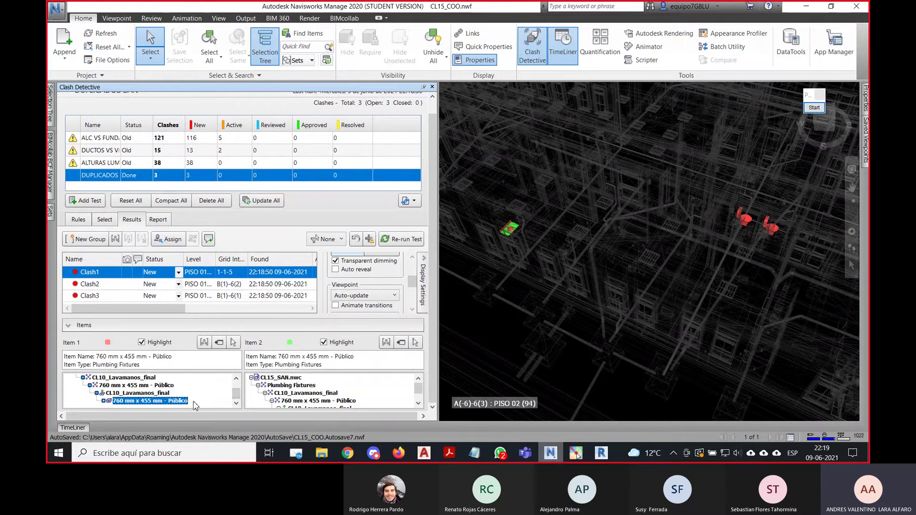
pyautogui.moveTo(418, 388); pyautogui.dragTo(418, 394)
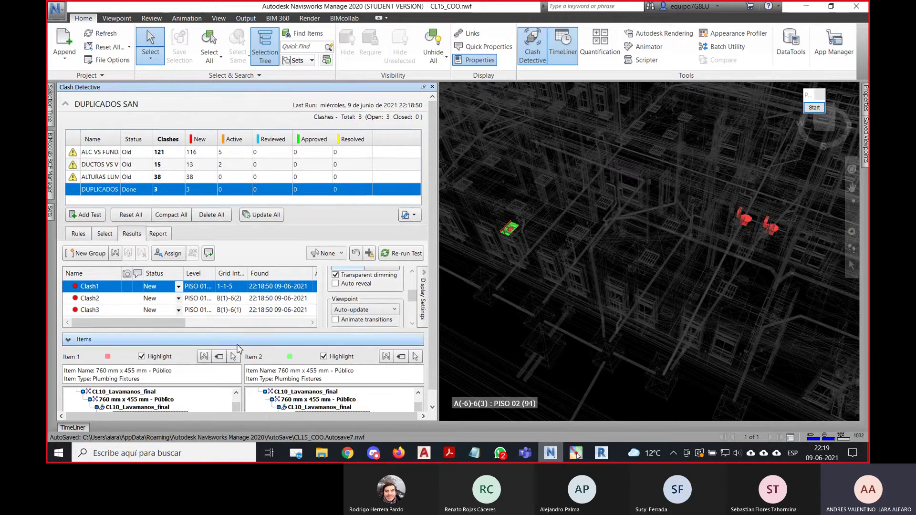
pyautogui.scroll(1, 234, 344)
# Select Item 1 of Clash1 in the model and look up its Element ID in the properties.
pyautogui.click(233, 357)
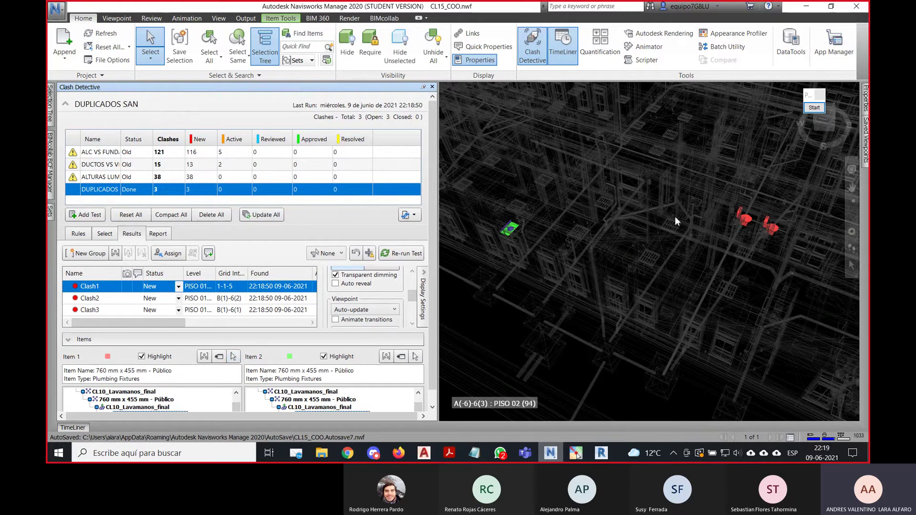
pyautogui.click(866, 99)
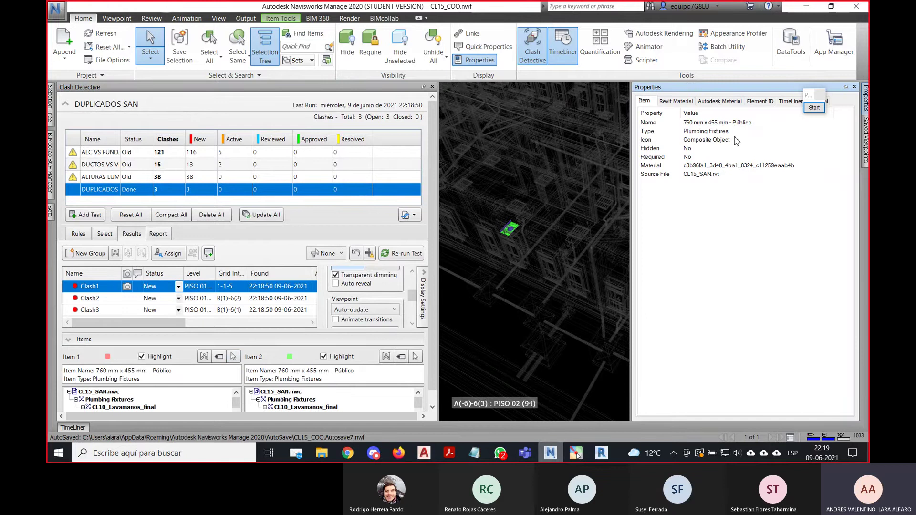
pyautogui.moveTo(805, 96); pyautogui.dragTo(806, 125)
pyautogui.click(865, 99)
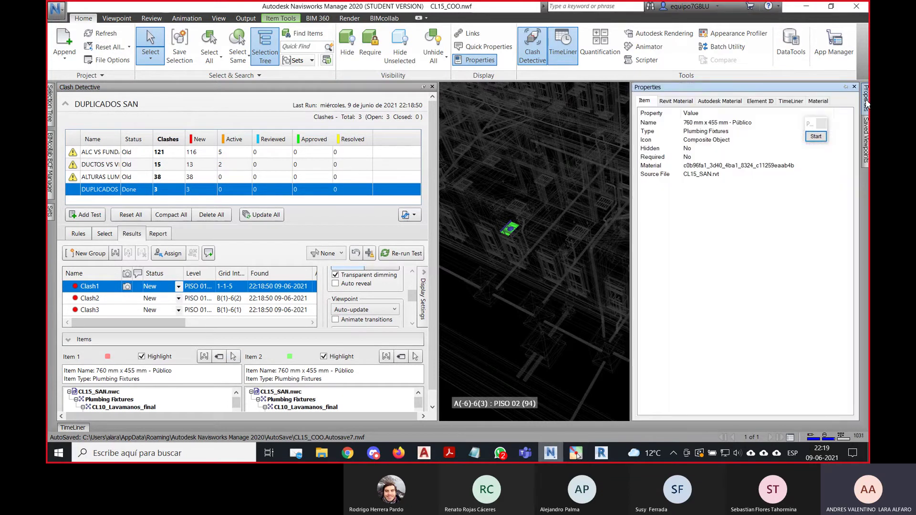
pyautogui.click(770, 104)
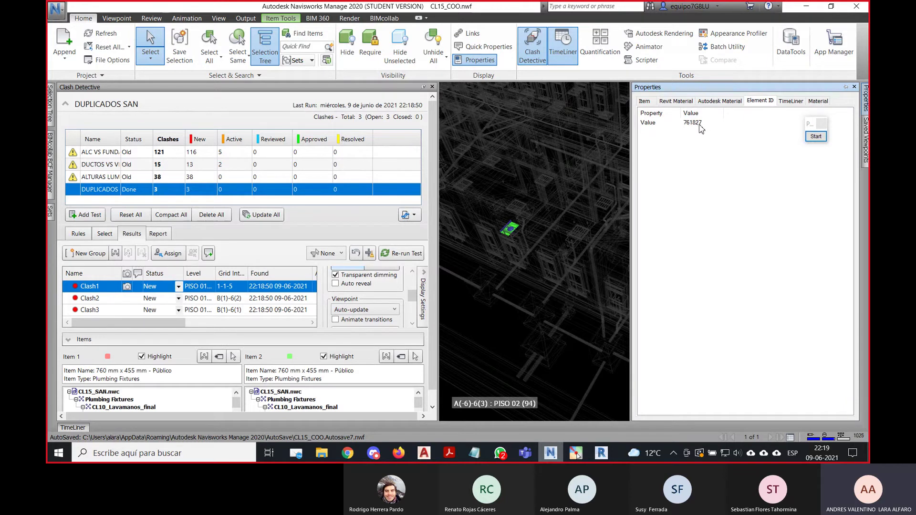
# Switch to the CL15_SAN model in Revit and select the element with ID 761827, checking the ID in Navisworks.
pyautogui.click(606, 454)
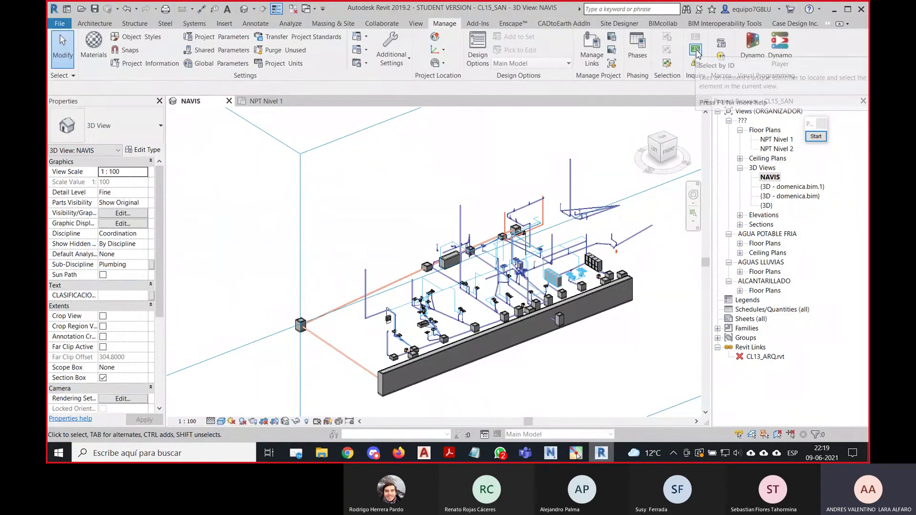
pyautogui.click(695, 49)
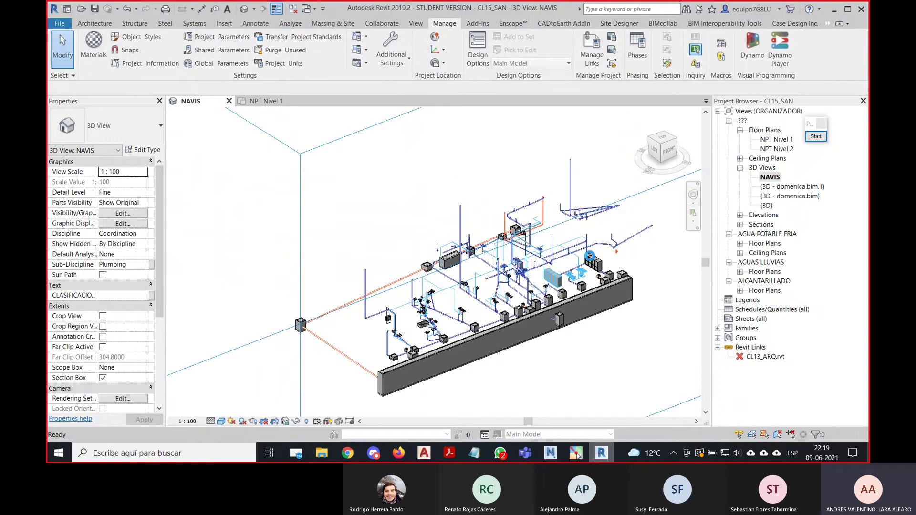
pyautogui.click(549, 453)
pyautogui.moveTo(865, 102)
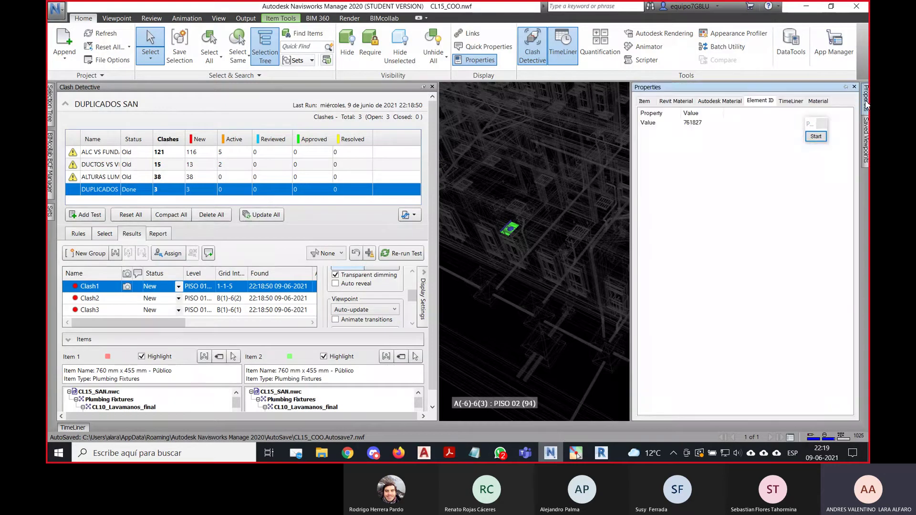
pyautogui.click(602, 455)
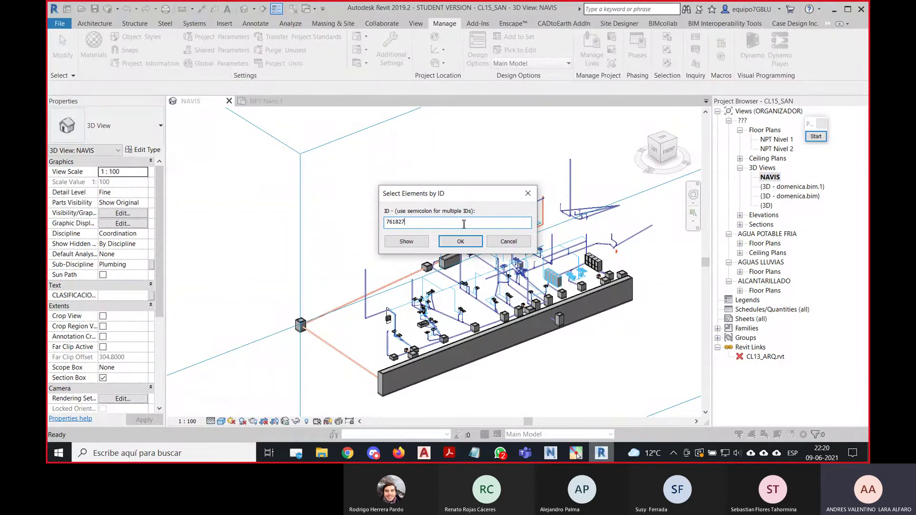
pyautogui.click(470, 242)
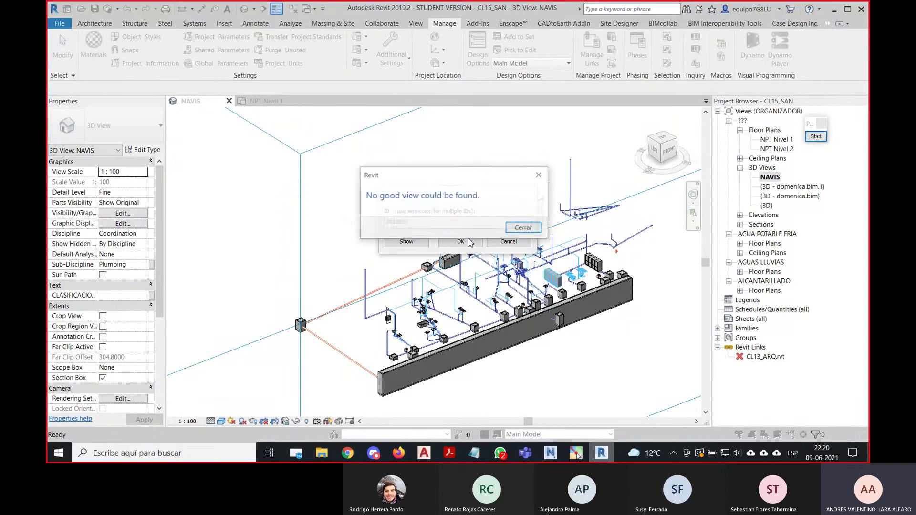
pyautogui.press('Return')
pyautogui.click(470, 242)
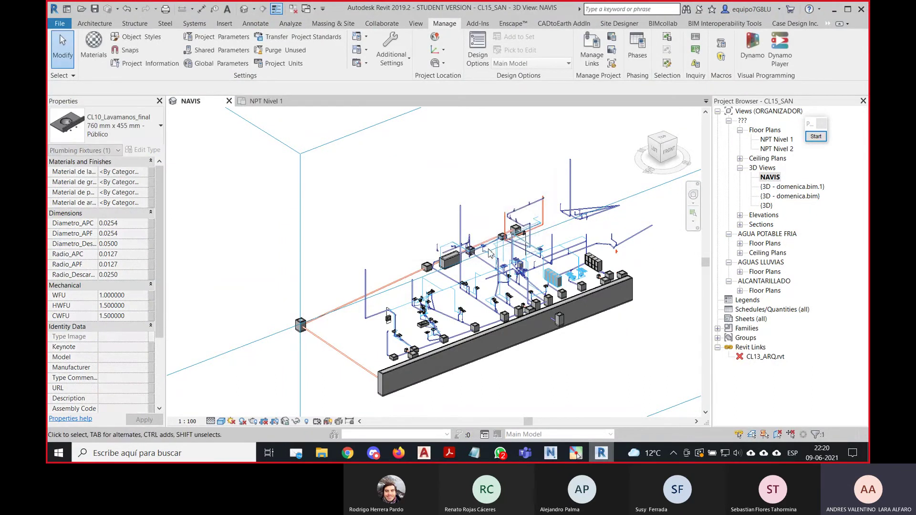
# Locate the selected CL10_Lavamanos_final element in the NAVIS 3D view and try to delete it, cancelling the deletion.
pyautogui.scroll(3, 472, 249)
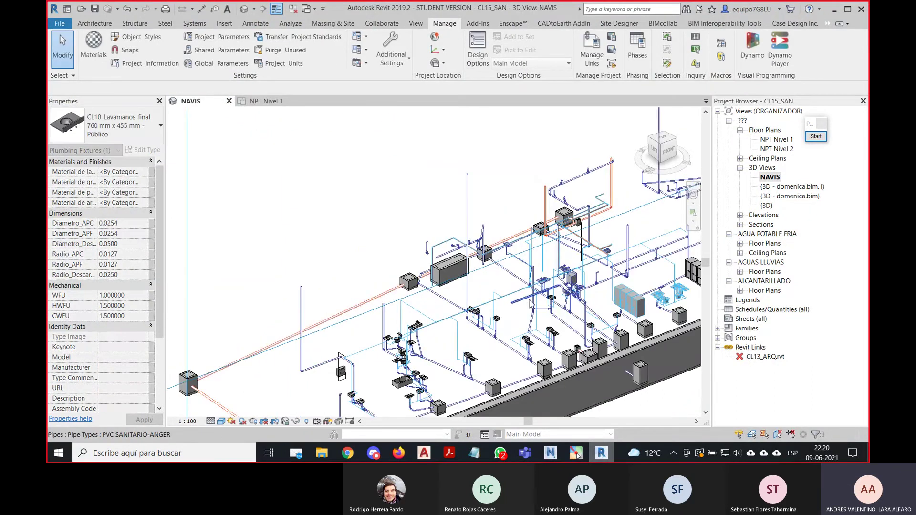
pyautogui.keyDown('shift'); pyautogui.moveTo(382, 305); pyautogui.dragTo(529, 322, button='middle'); pyautogui.keyUp('shift')
pyautogui.scroll(4, 445, 324)
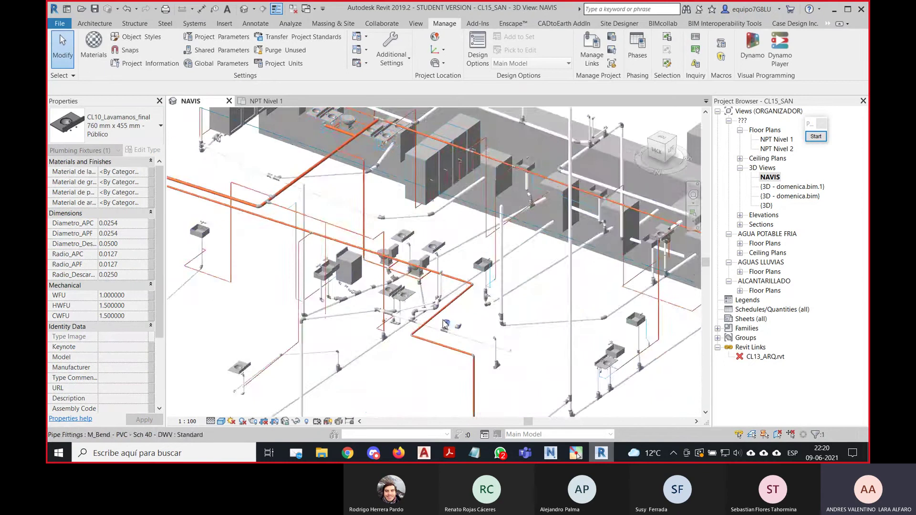
pyautogui.scroll(-4, 444, 324)
pyautogui.keyDown('shift'); pyautogui.moveTo(449, 315); pyautogui.dragTo(470, 285, button='middle'); pyautogui.keyUp('shift')
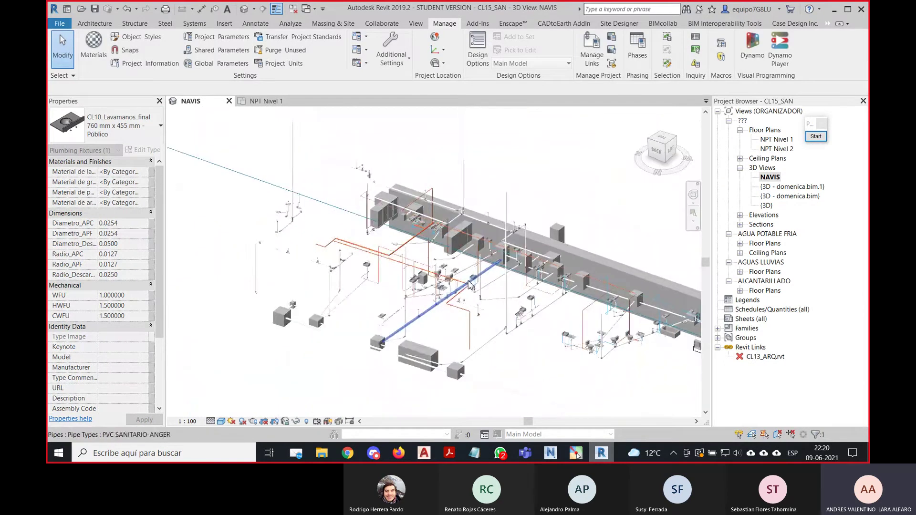
pyautogui.moveTo(555, 355); pyautogui.dragTo(453, 330, button='middle')
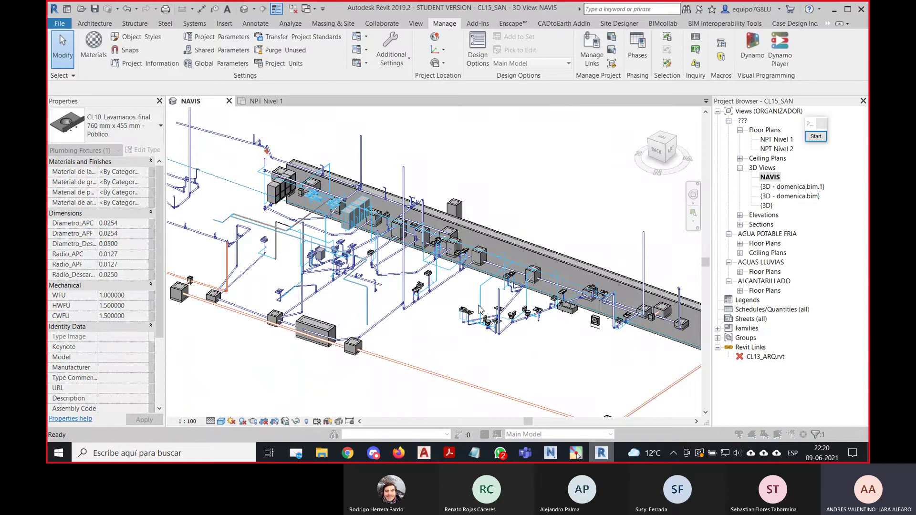
pyautogui.press('Delete')
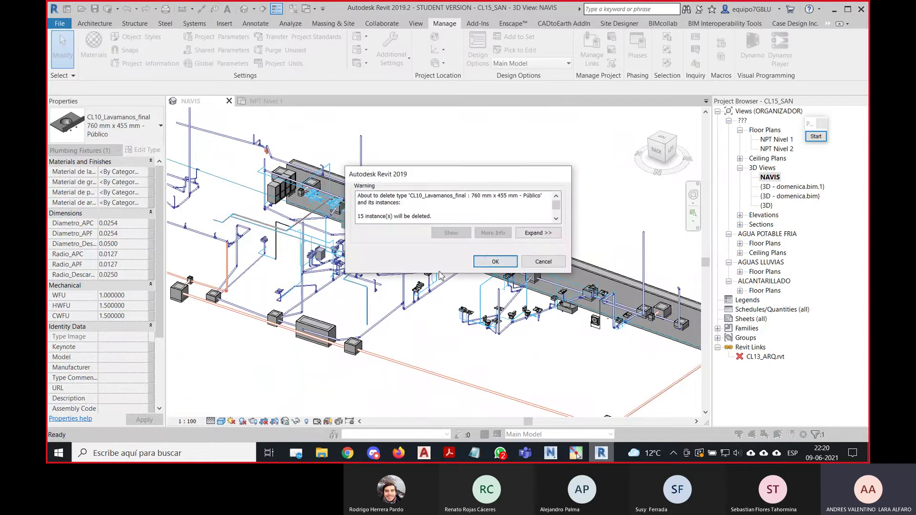
pyautogui.click(529, 262)
# Switch back to Navisworks, turn off the highlighting of all clashes and isolate Clash1 by hiding all other elements.
pyautogui.click(601, 456)
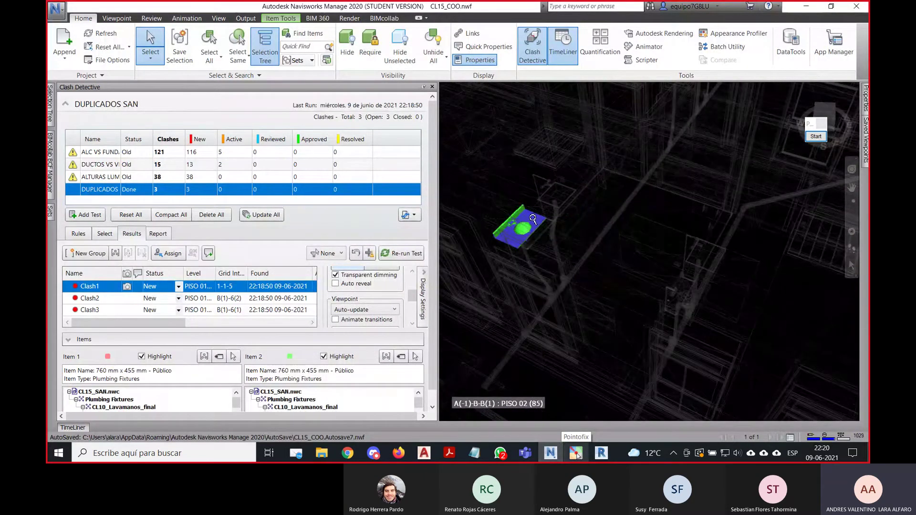
pyautogui.click(534, 221)
pyautogui.click(466, 289)
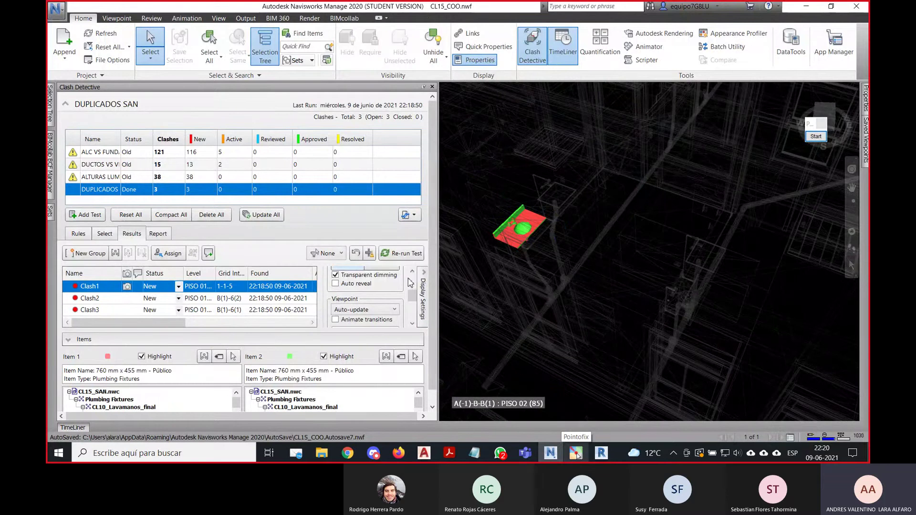
pyautogui.scroll(3, 366, 298)
pyautogui.click(336, 314)
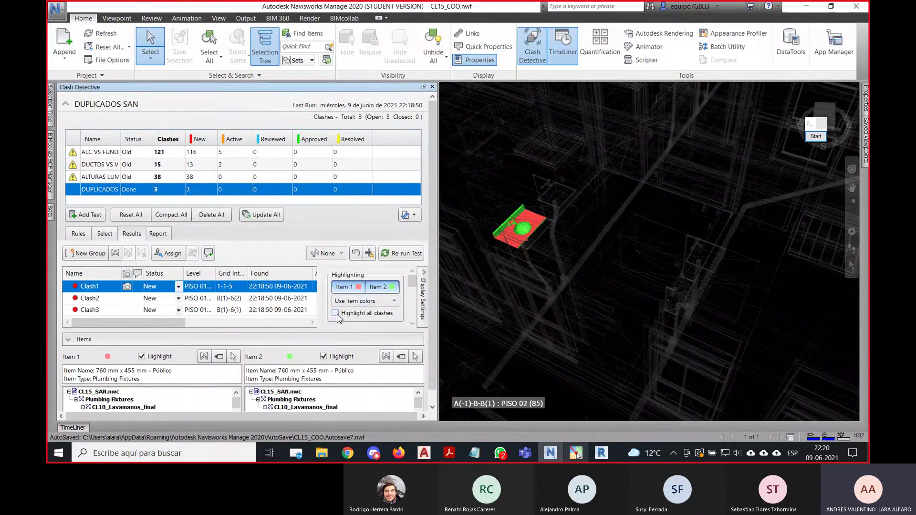
pyautogui.scroll(-3, 381, 309)
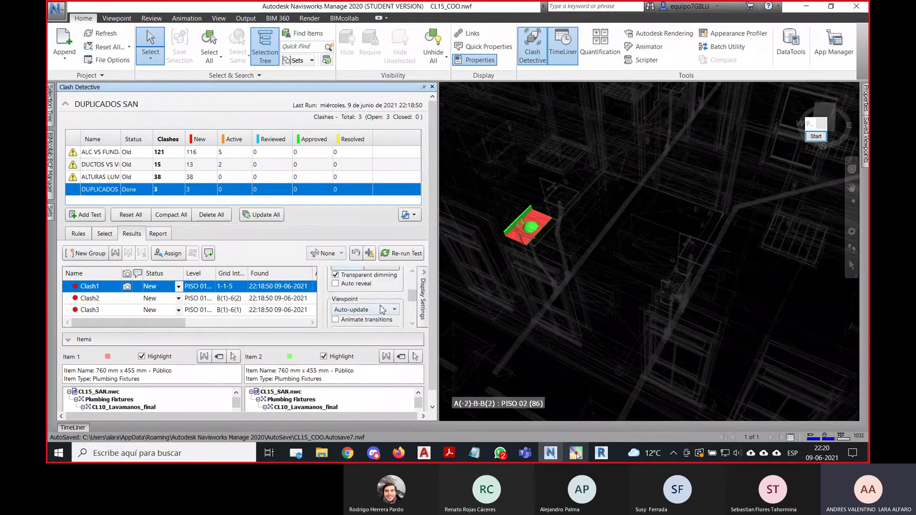
pyautogui.scroll(1, 381, 305)
pyautogui.click(383, 290)
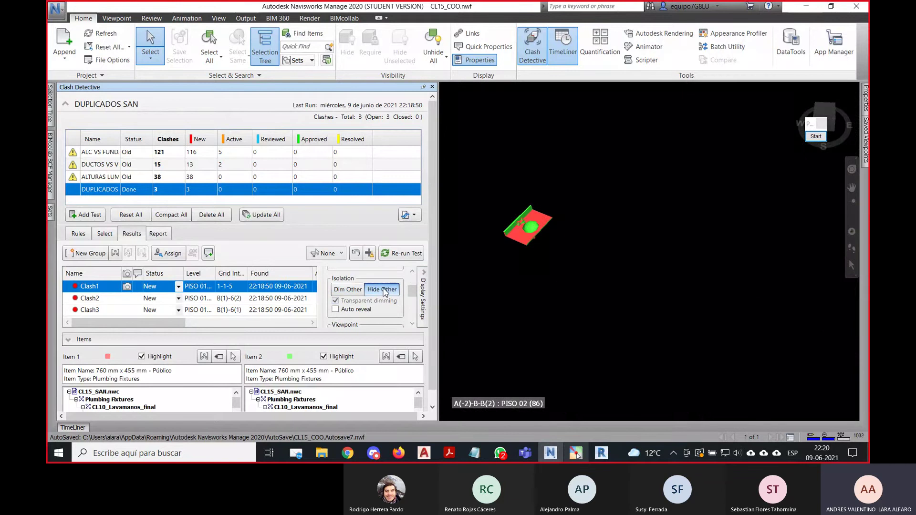
pyautogui.scroll(2, 382, 295)
# Select the Clash1 washbasin in the model, turn off Item 2 highlighting and look up the washbasin's Element ID.
pyautogui.click(612, 216)
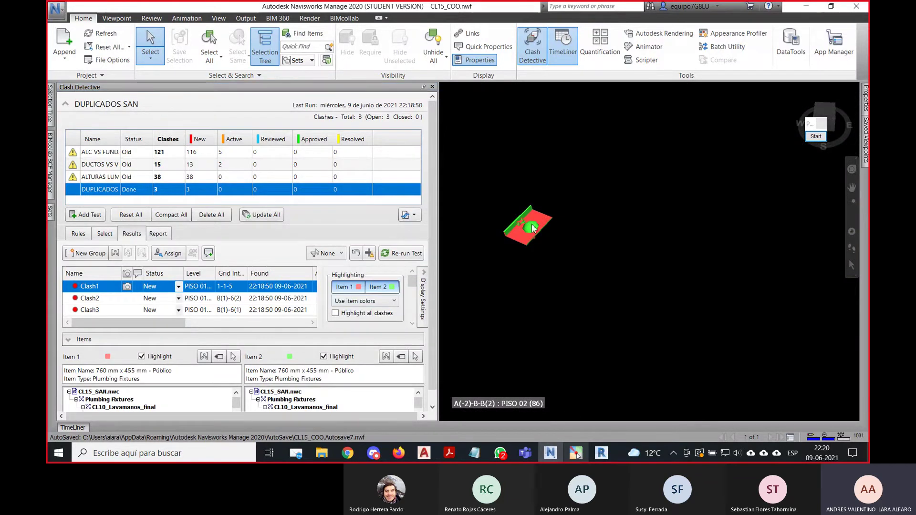
pyautogui.click(526, 214)
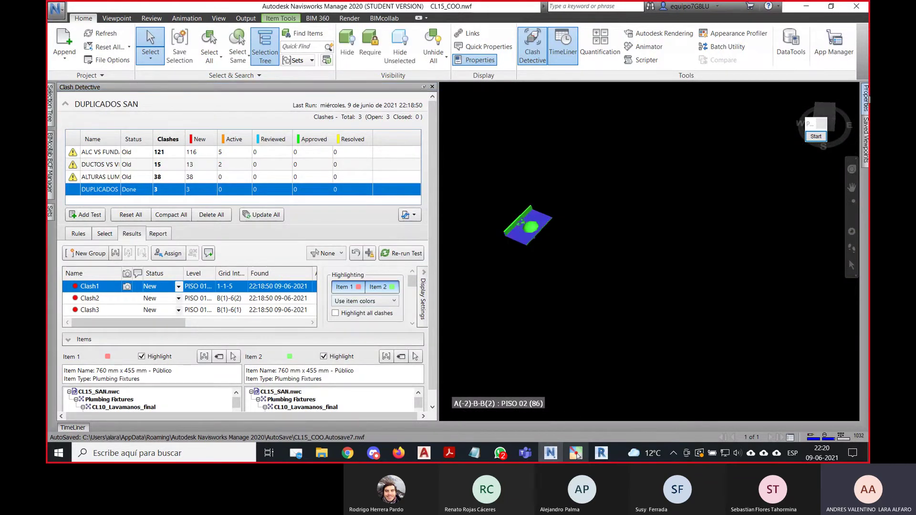
pyautogui.moveTo(865, 98)
pyautogui.scroll(5, 510, 227)
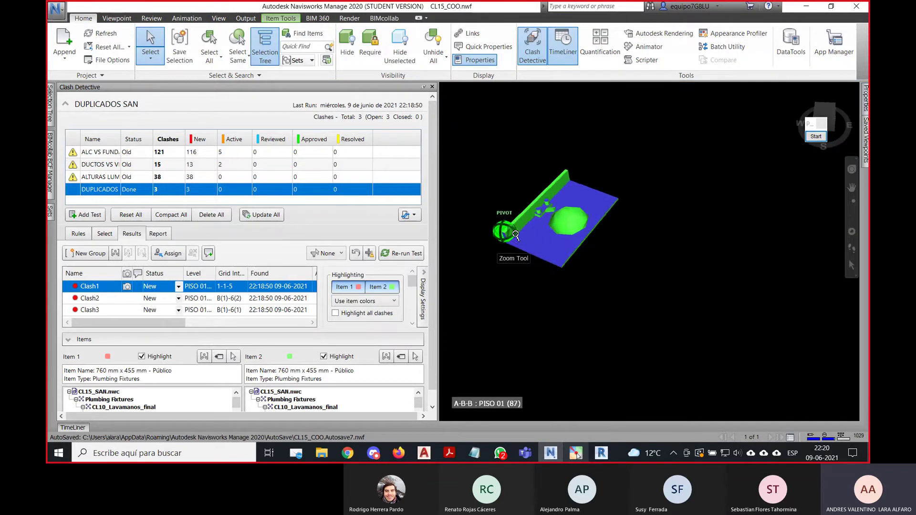
pyautogui.click(375, 286)
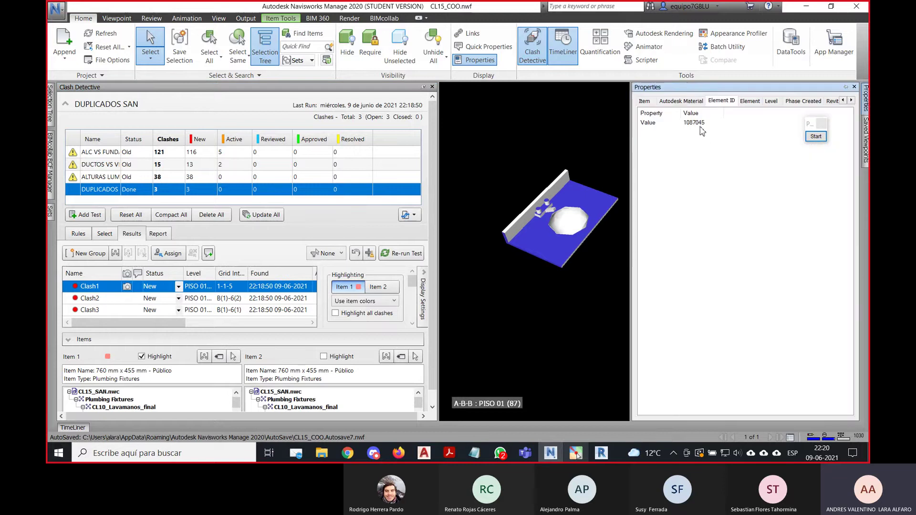
# Switch to Revit, select the element with ID 1087045 and examine that washbasin up close in the NAVIS 3D view.
pyautogui.click(601, 452)
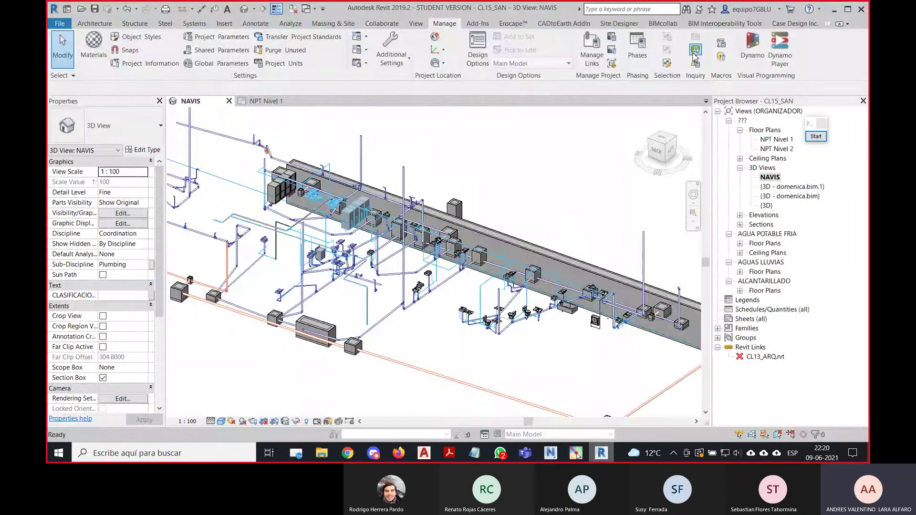
pyautogui.click(694, 51)
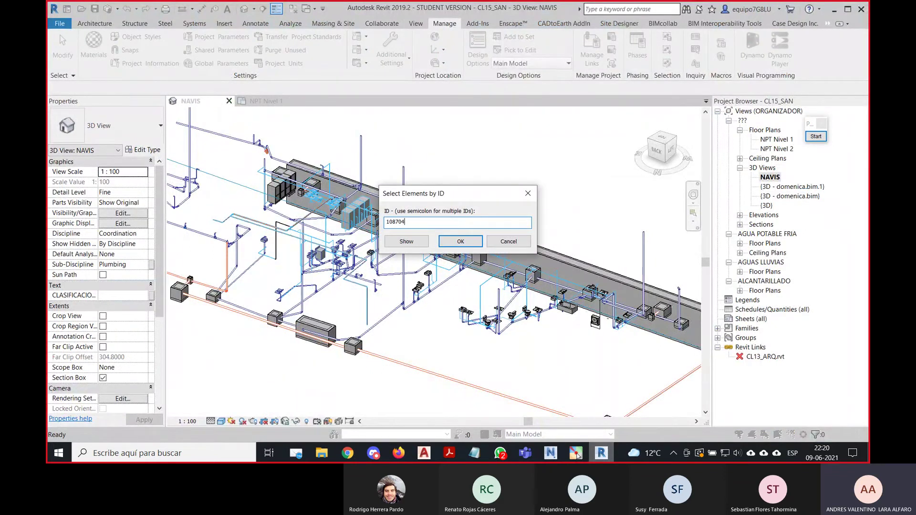
pyautogui.write('108704')
pyautogui.click(460, 242)
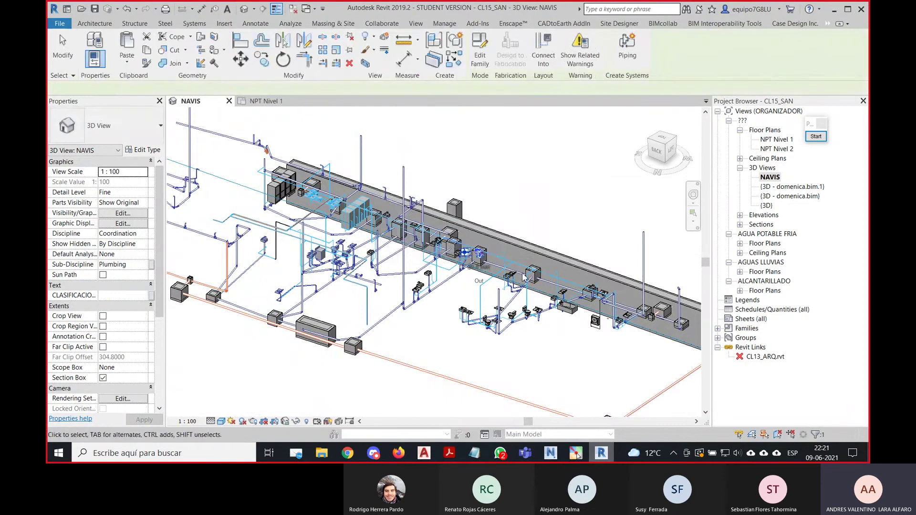
pyautogui.scroll(6, 523, 278)
pyautogui.moveTo(480, 197); pyautogui.dragTo(498, 237, button='middle')
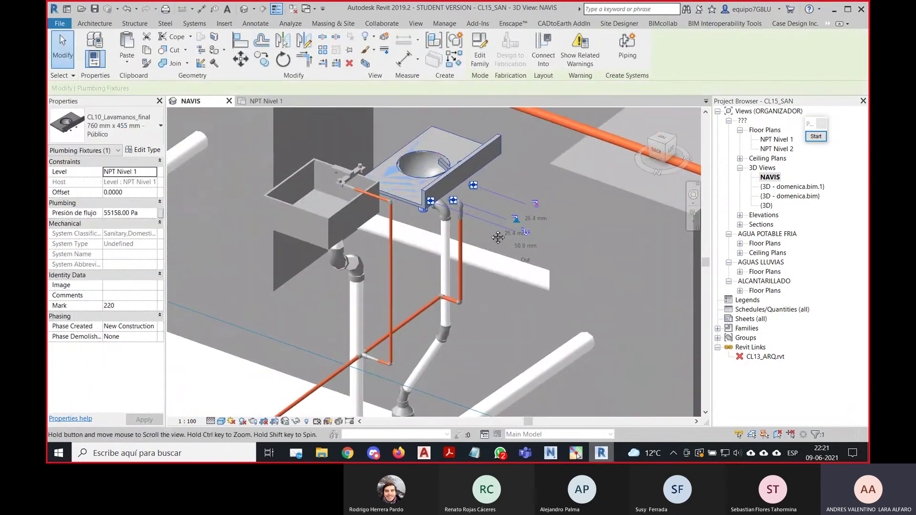
pyautogui.click(486, 244)
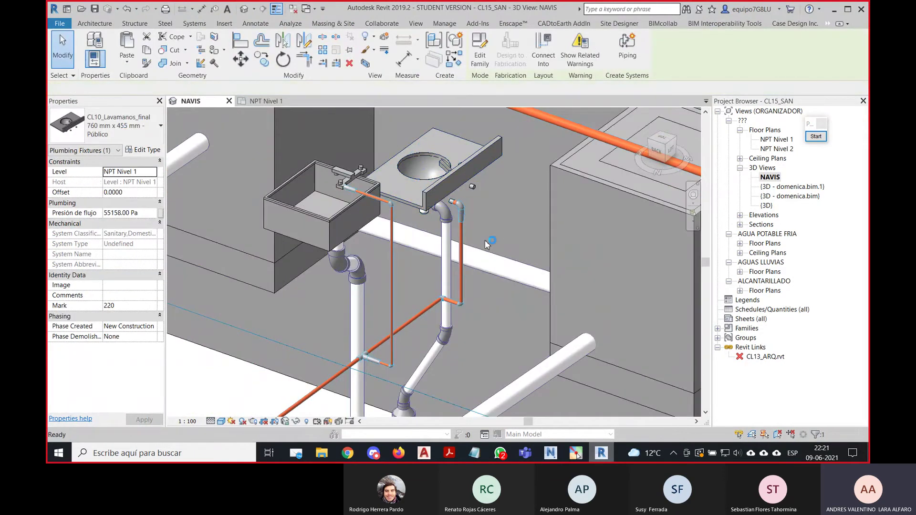
# Switch to Navisworks and display the Clash2 toilet of the DUPLICADOS SAN test.
pyautogui.scroll(-3, 519, 290)
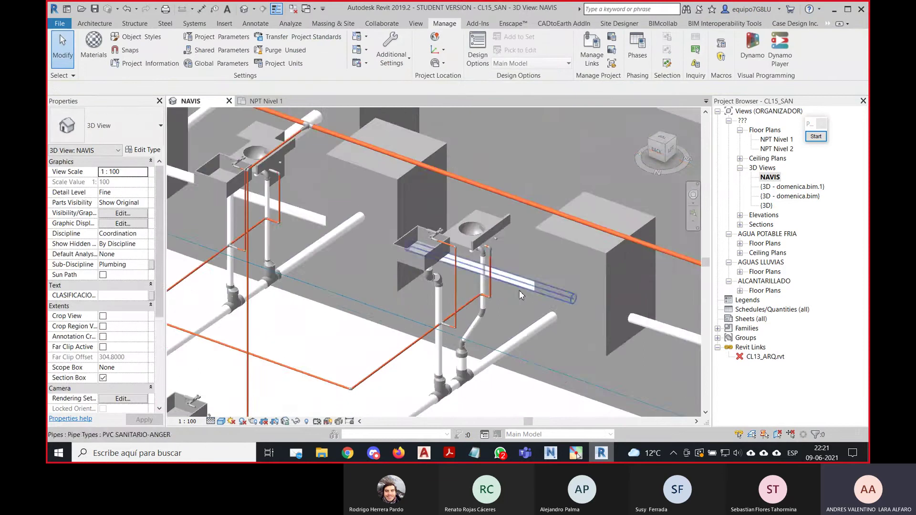
pyautogui.scroll(-5, 519, 290)
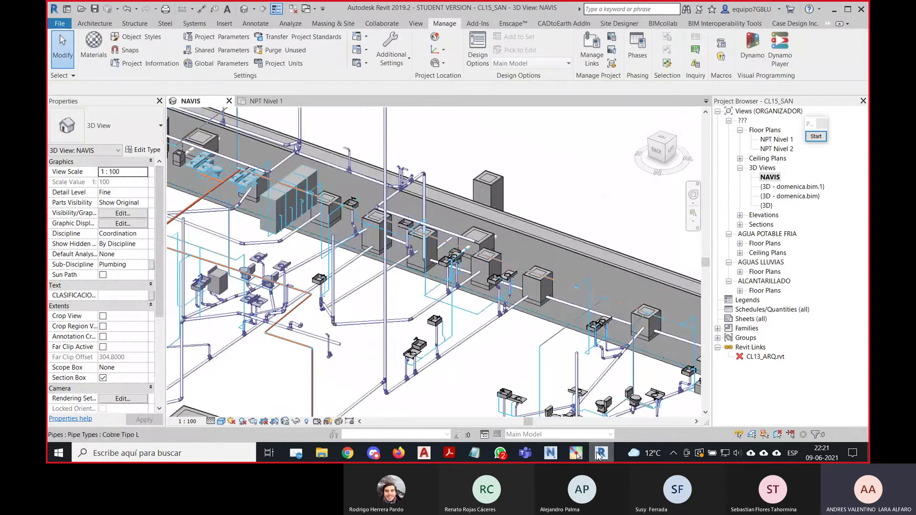
pyautogui.click(598, 455)
pyautogui.click(117, 299)
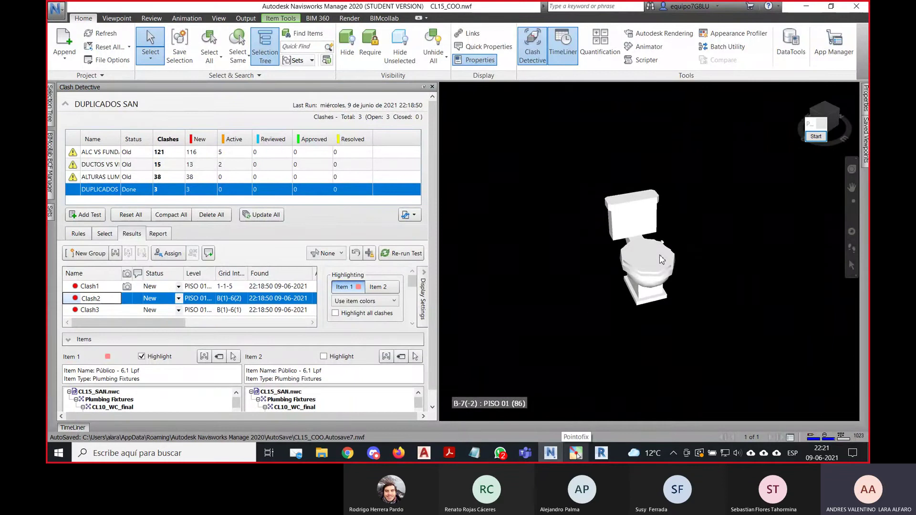
pyautogui.moveTo(661, 259); pyautogui.dragTo(641, 217, button='middle')
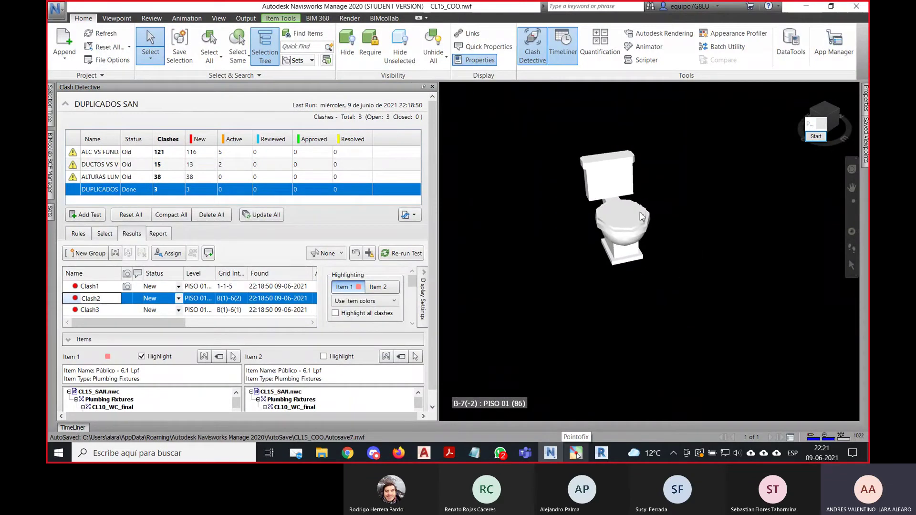
# Highlight only Item 2 of Clash2, select the toilet in the model and look up its Element ID.
pyautogui.click(382, 288)
pyautogui.click(361, 288)
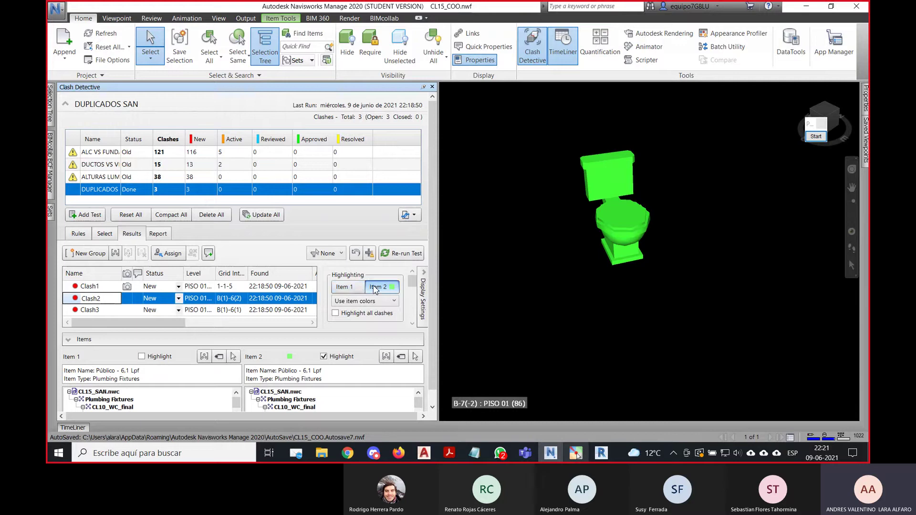
pyautogui.click(374, 286)
pyautogui.click(374, 287)
pyautogui.click(633, 221)
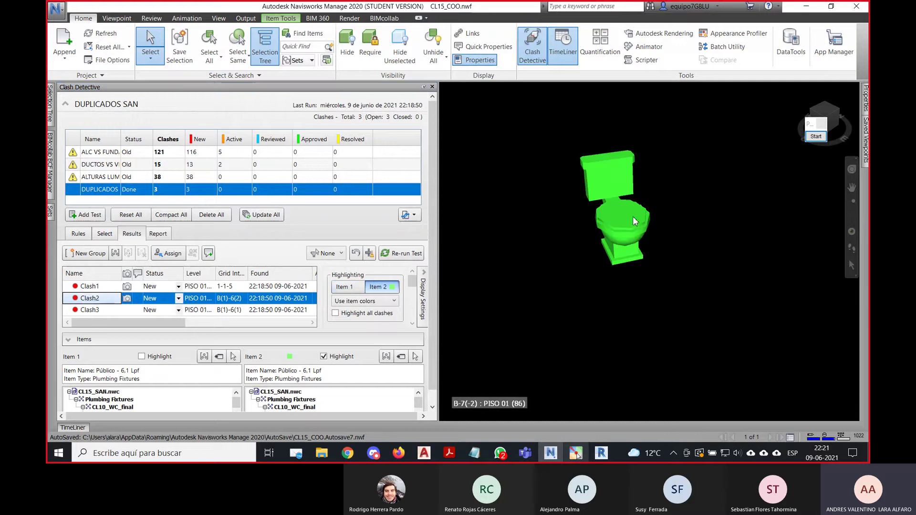
pyautogui.moveTo(866, 101)
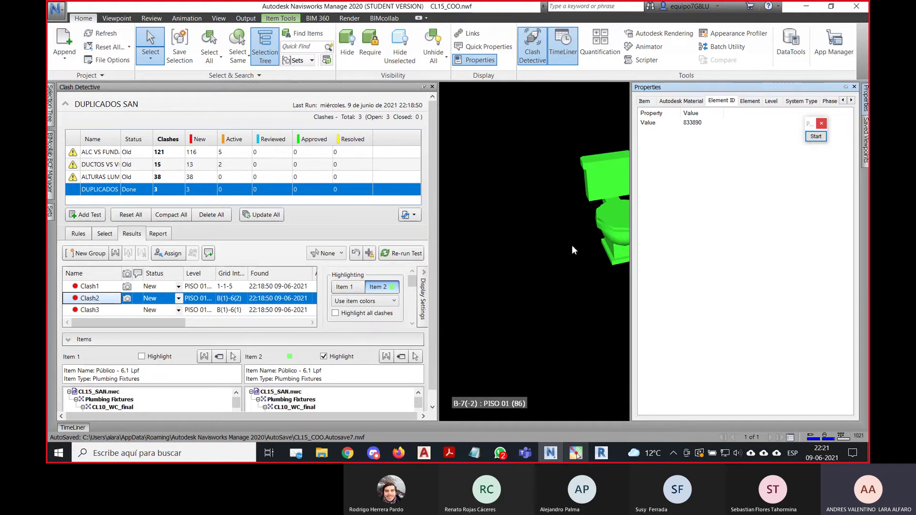
pyautogui.scroll(-1, 365, 320)
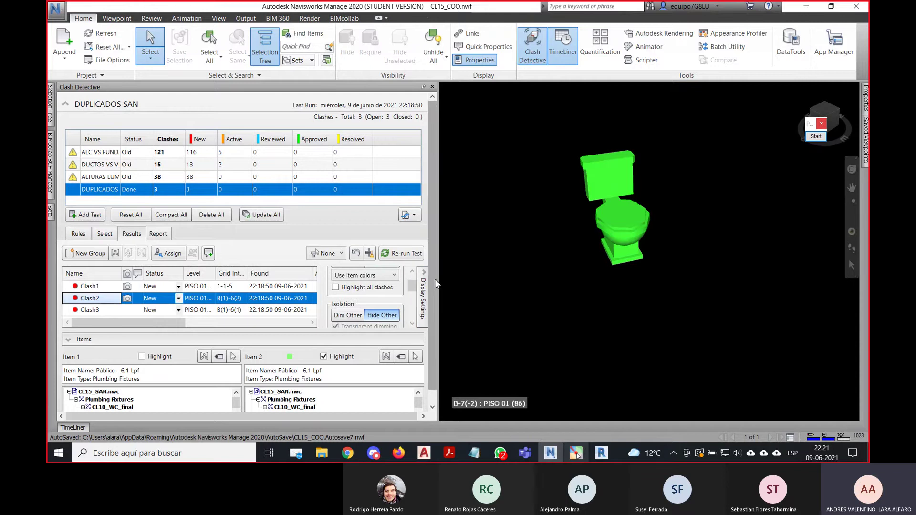
pyautogui.scroll(-1, 435, 283)
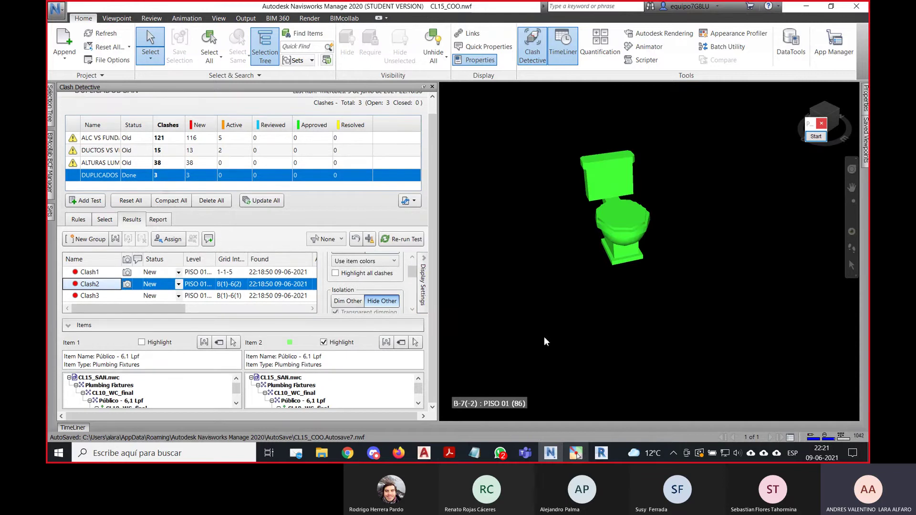
# Switch to Revit, review the identical-instances warnings and delete the duplicate CL10_WC_final toilet with ID 1087032.
pyautogui.click(806, 7)
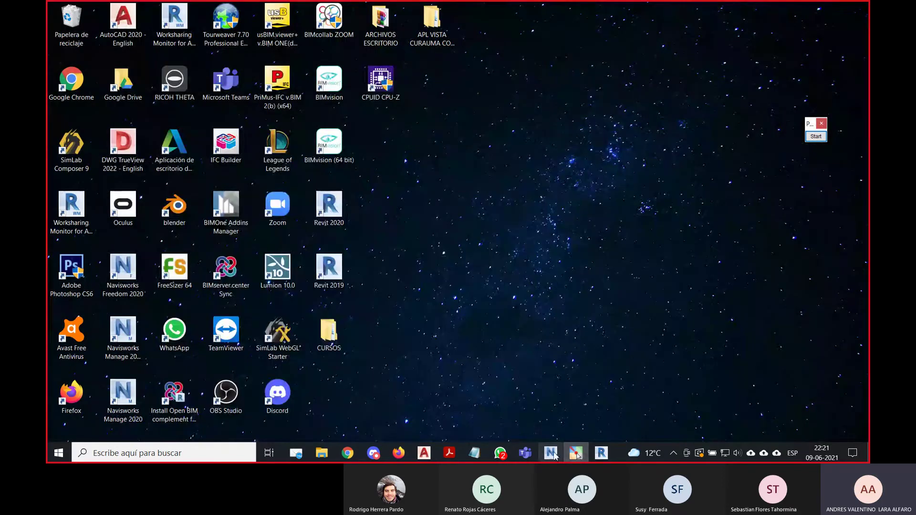
pyautogui.click(601, 453)
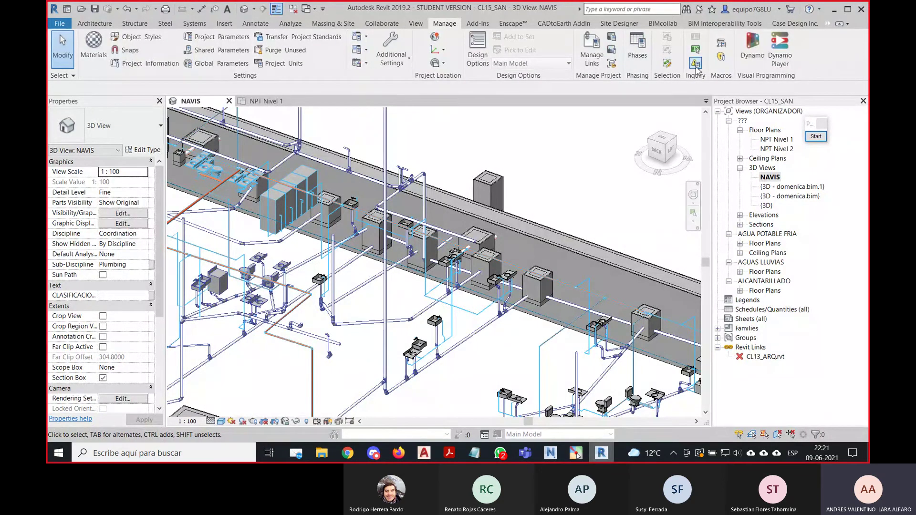
pyautogui.click(695, 63)
pyautogui.click(645, 293)
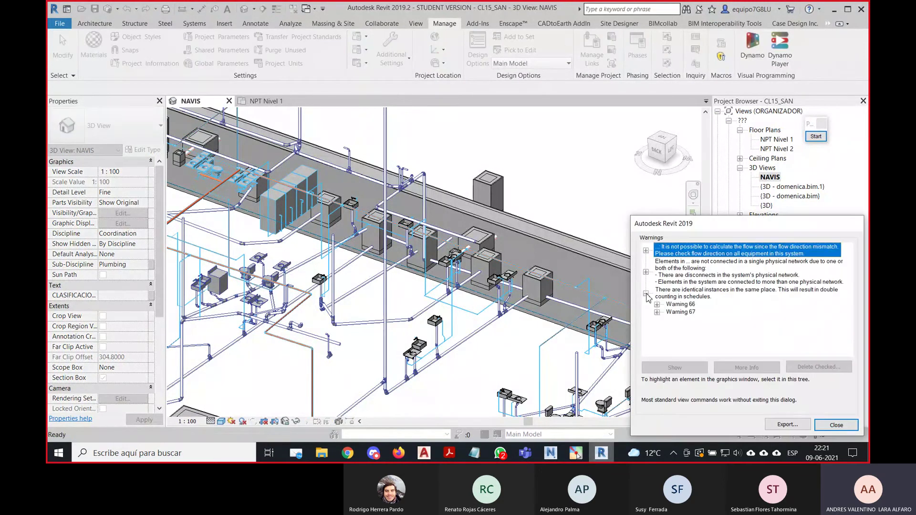
pyautogui.click(657, 304)
pyautogui.click(680, 328)
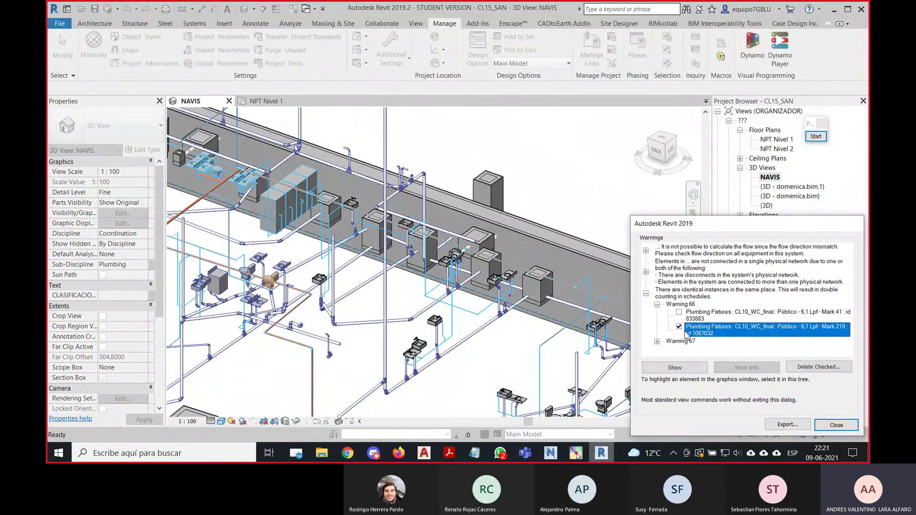
pyautogui.click(819, 368)
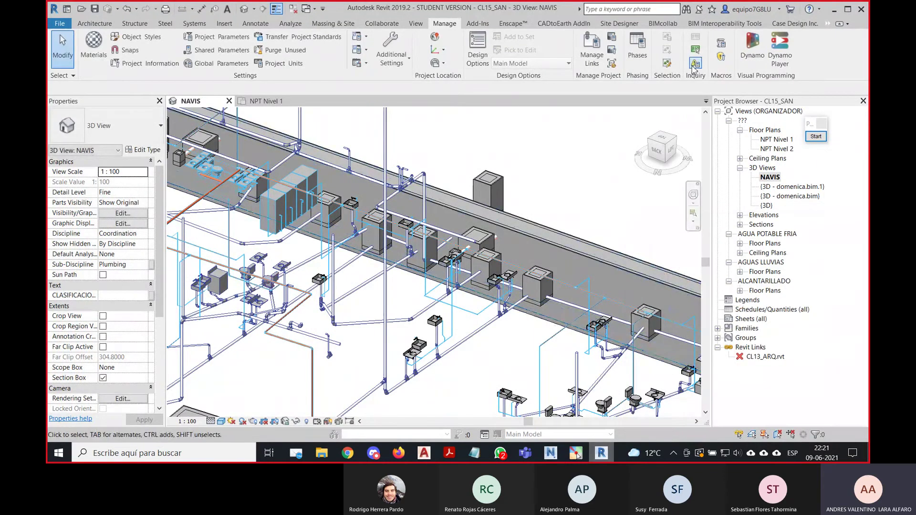
# Reopen the model warnings and delete the duplicate CL10_WC_final toilet with ID 1087021.
pyautogui.click(695, 63)
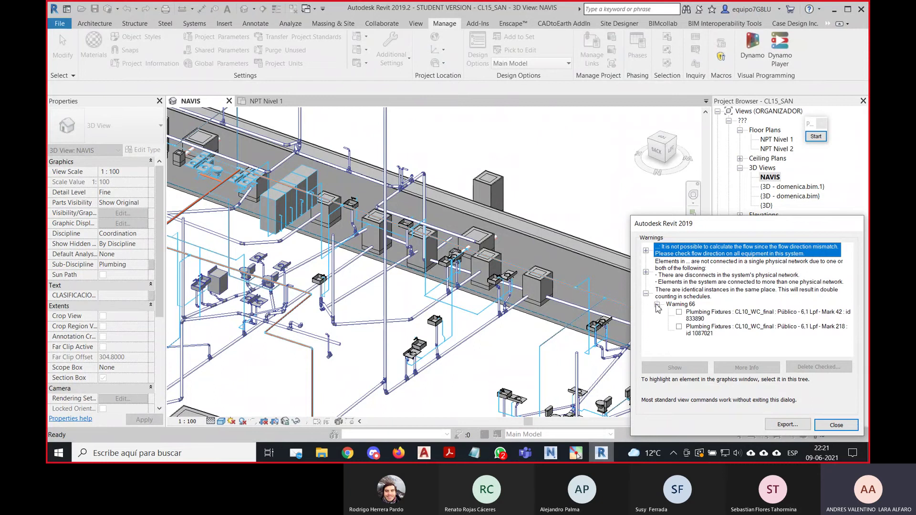
pyautogui.click(679, 327)
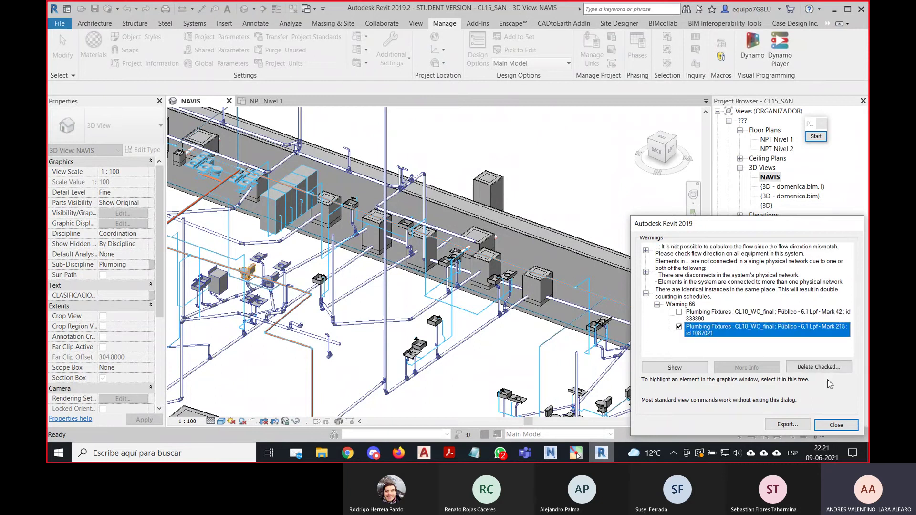
pyautogui.click(811, 370)
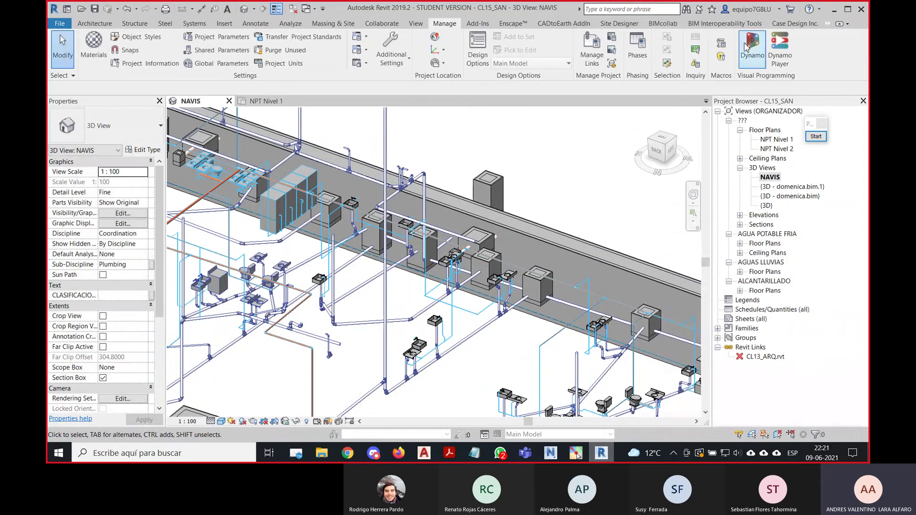
# Switch back to Navisworks and widen the Clash Detective window to show more result columns.
pyautogui.scroll(-2, 654, 134)
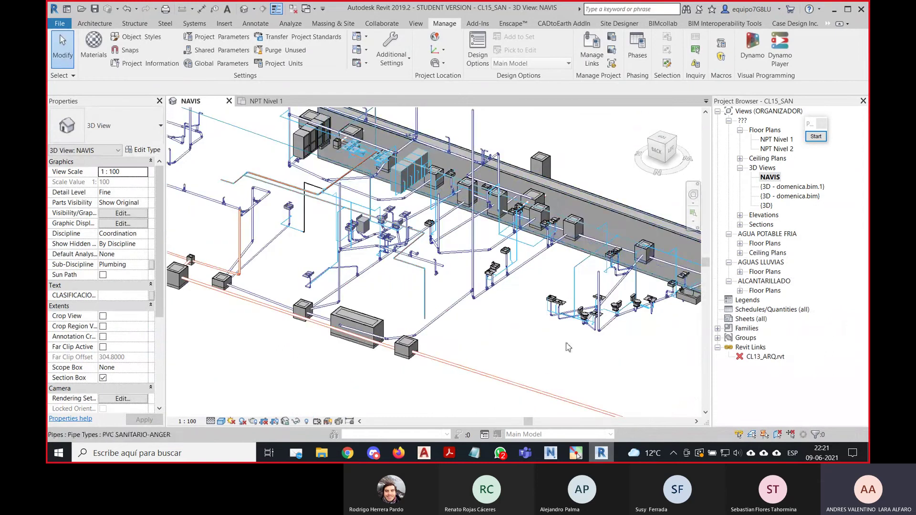
pyautogui.moveTo(644, 382); pyautogui.dragTo(555, 374, button='middle')
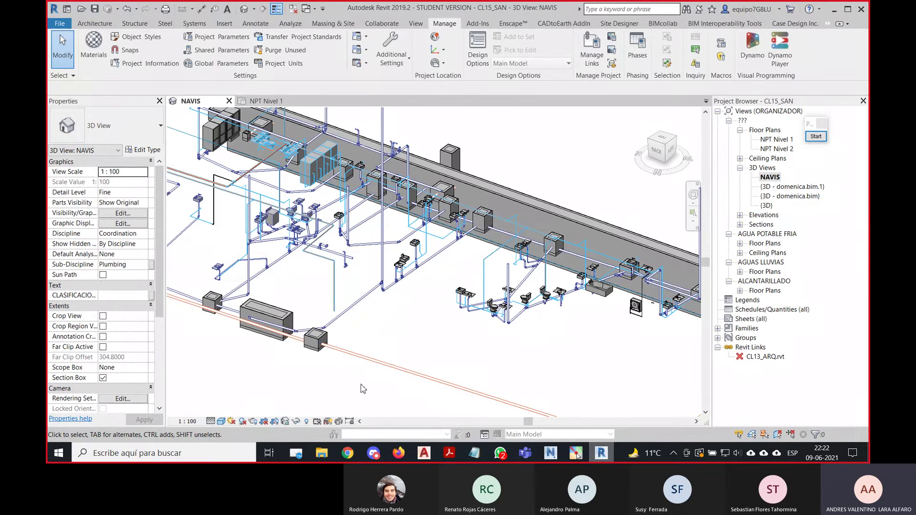
pyautogui.hotkey('alt', 'Tab')
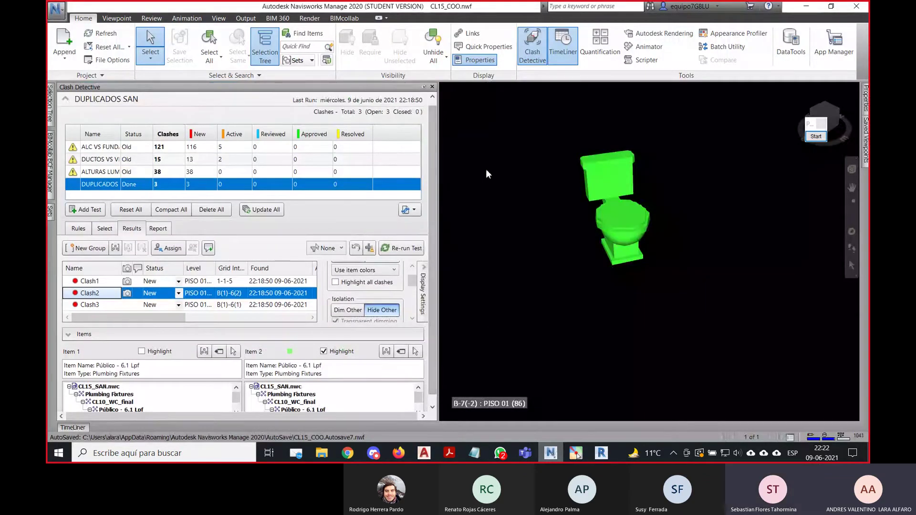
pyautogui.moveTo(539, 257); pyautogui.dragTo(614, 245, button='middle')
pyautogui.scroll(-2, 363, 268)
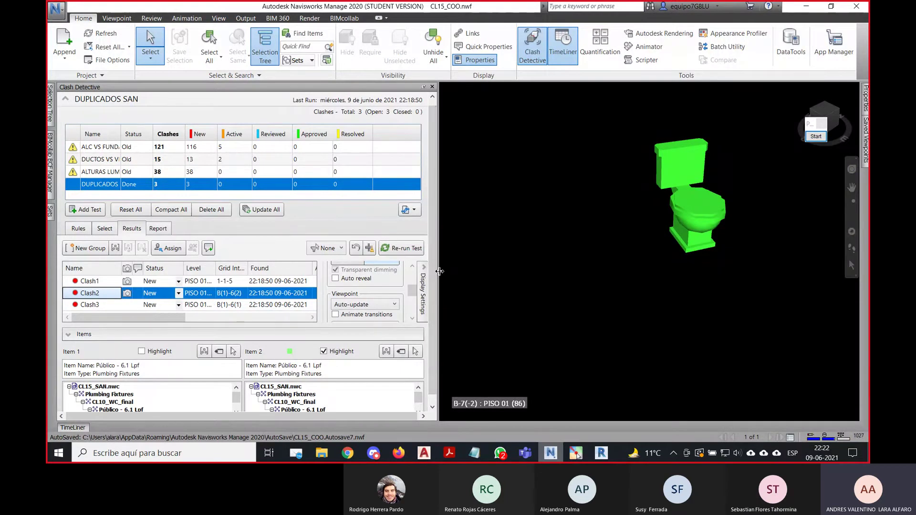
pyautogui.moveTo(439, 271); pyautogui.dragTo(534, 270)
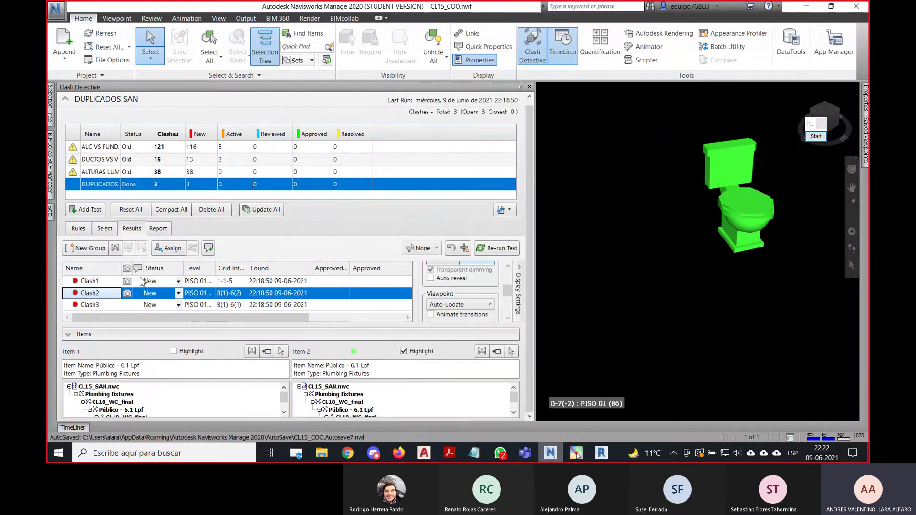
# Set the status of Clash1, Clash2 and Clash3 to Active.
pyautogui.click(179, 284)
pyautogui.click(181, 288)
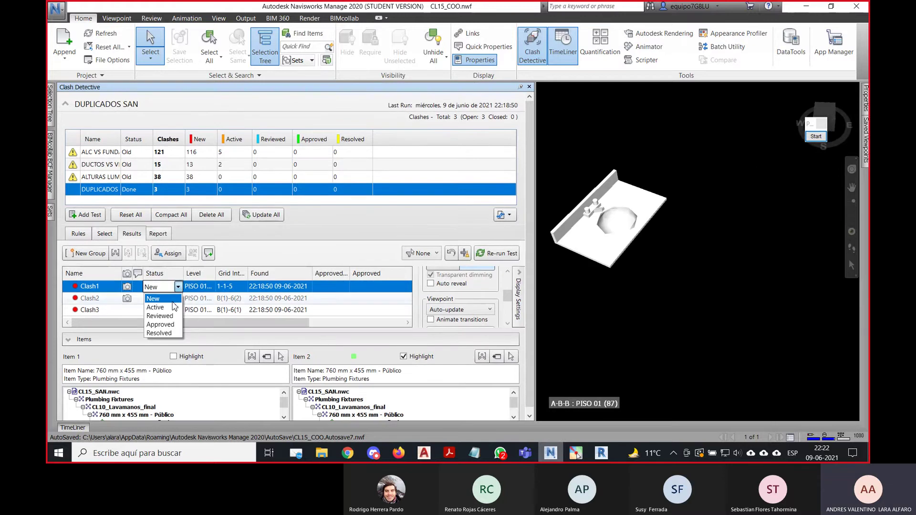
pyautogui.click(155, 307)
pyautogui.click(177, 298)
pyautogui.click(162, 319)
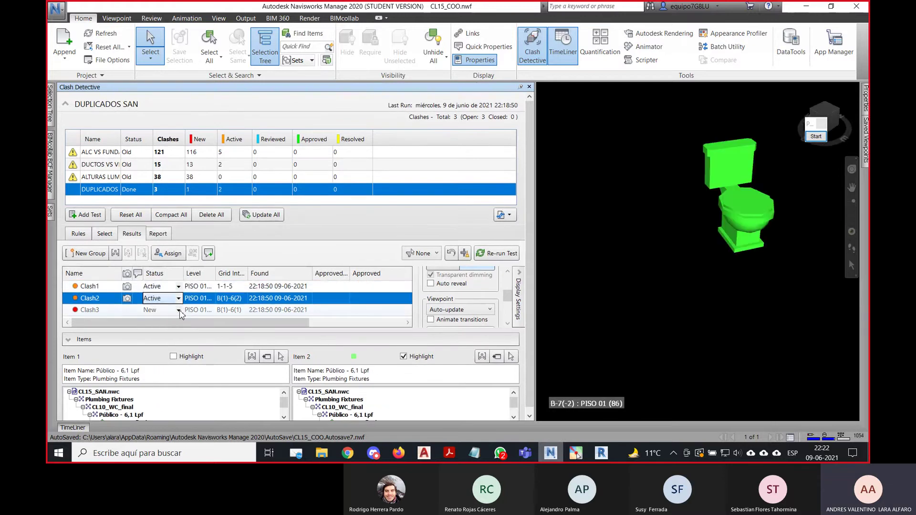
pyautogui.click(178, 310)
pyautogui.click(155, 331)
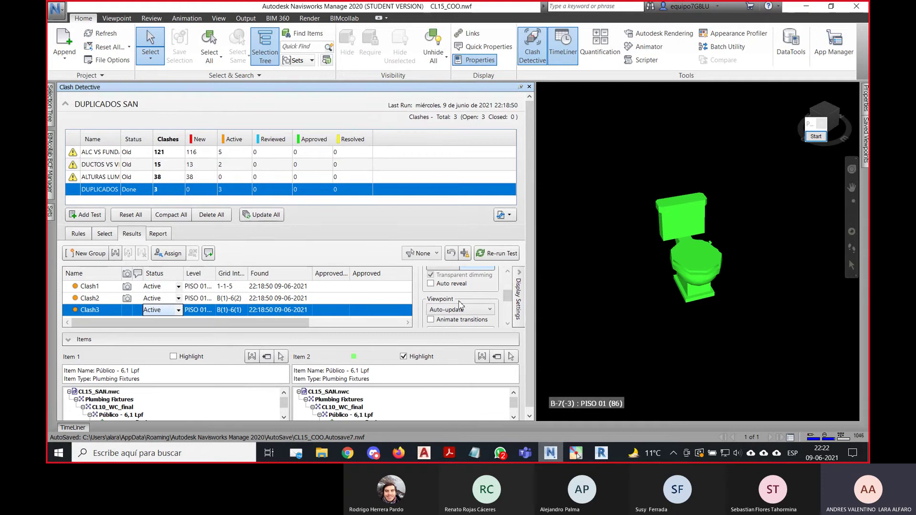
# Turn on highlighting for Item 1 and for all clashes, and collapse the Items section of the results.
pyautogui.scroll(2, 460, 304)
pyautogui.click(437, 286)
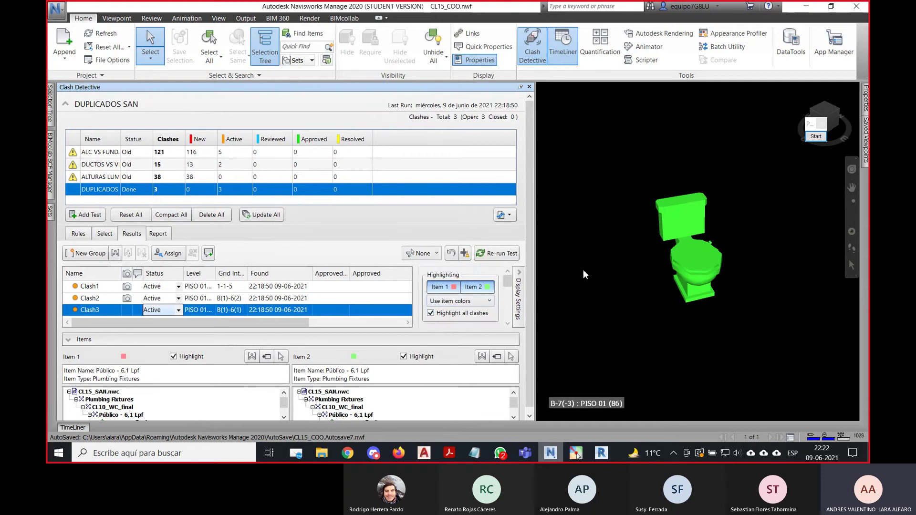
pyautogui.scroll(-3, 584, 274)
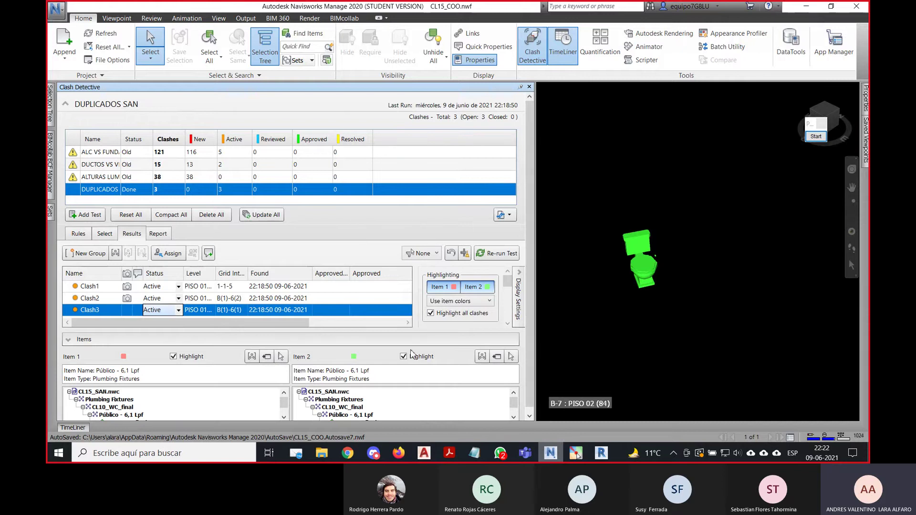
pyautogui.click(229, 340)
pyautogui.moveTo(531, 296); pyautogui.dragTo(530, 314)
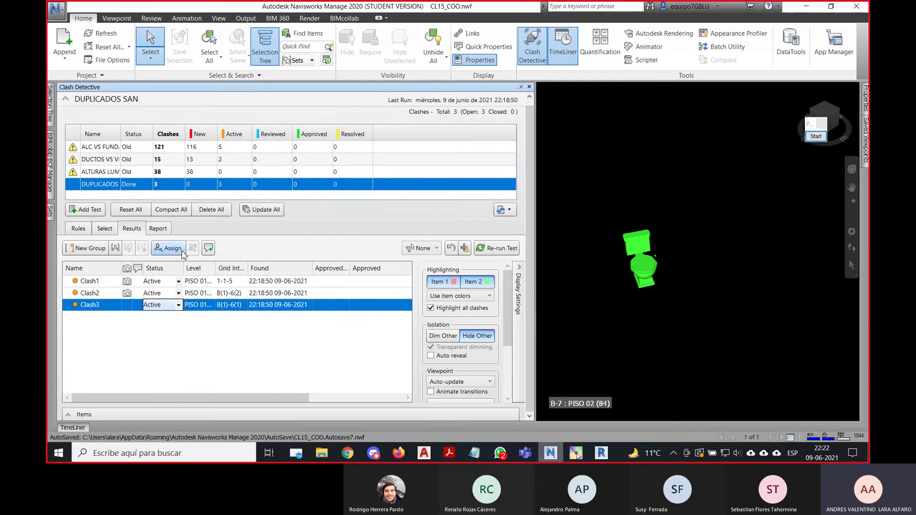
# Open the clash report settings and exclude clashes with the New status.
pyautogui.click(161, 232)
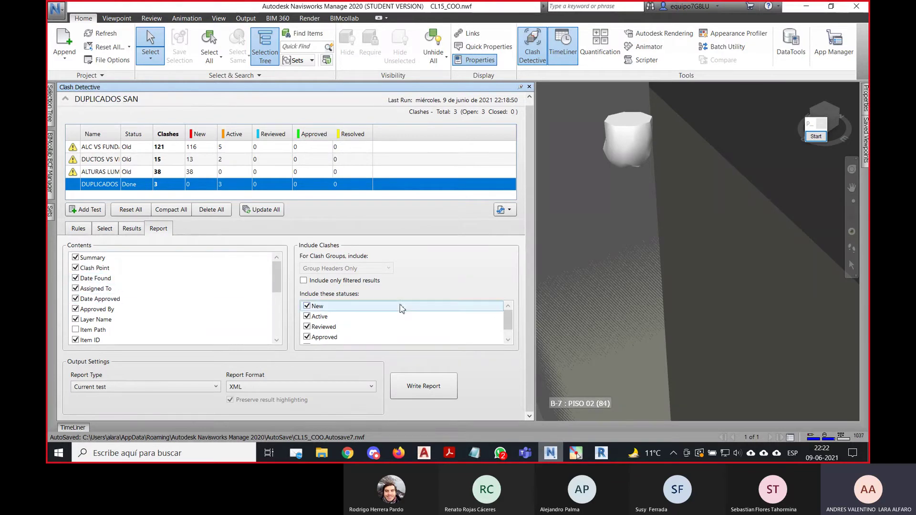
pyautogui.click(308, 307)
pyautogui.scroll(-1, 410, 338)
pyautogui.scroll(1, 442, 350)
pyautogui.scroll(1, 379, 325)
pyautogui.scroll(-1, 343, 334)
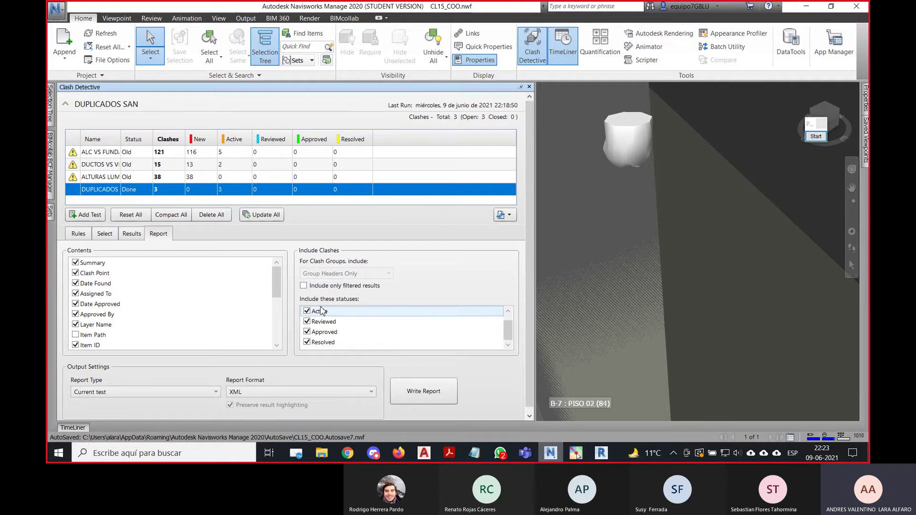
# Exclude Item ID, Distance and Clash Group from the report contents.
pyautogui.moveTo(276, 285); pyautogui.dragTo(286, 264)
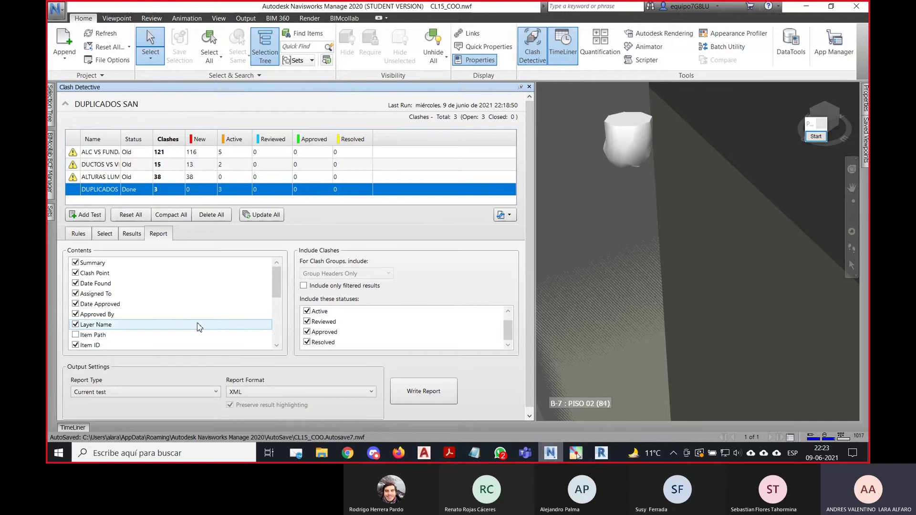
pyautogui.moveTo(276, 282); pyautogui.dragTo(277, 305)
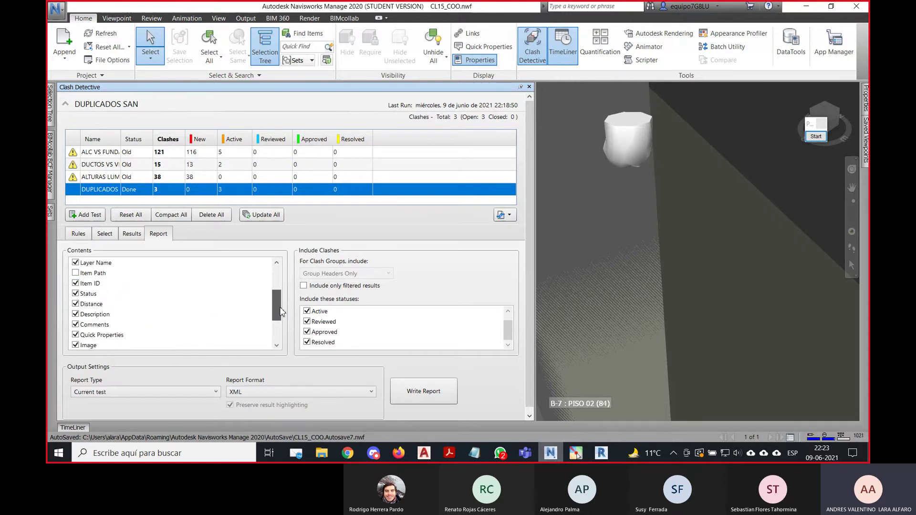
pyautogui.click(76, 284)
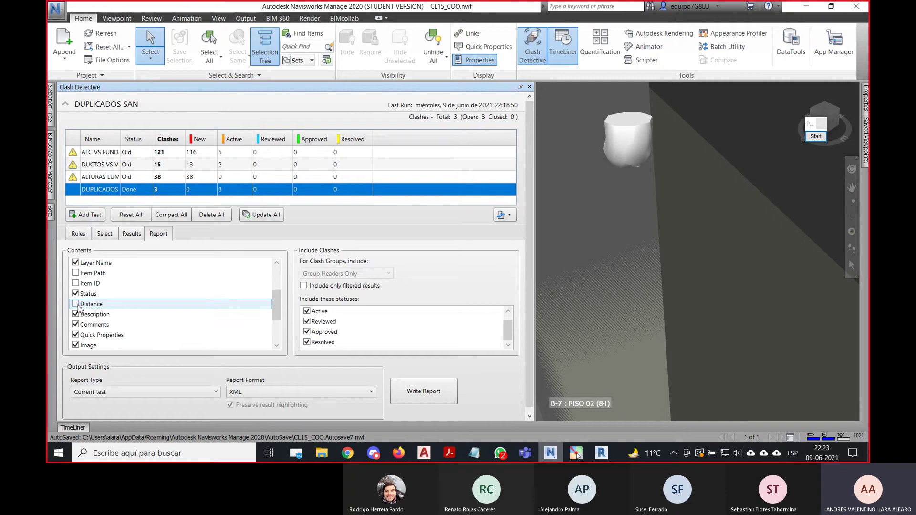
pyautogui.scroll(-1, 128, 320)
pyautogui.scroll(-1, 119, 336)
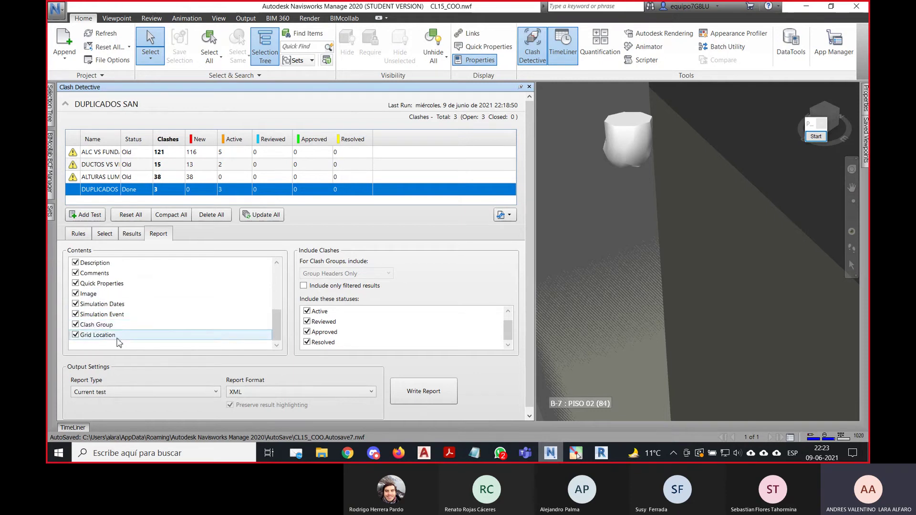
pyautogui.click(75, 324)
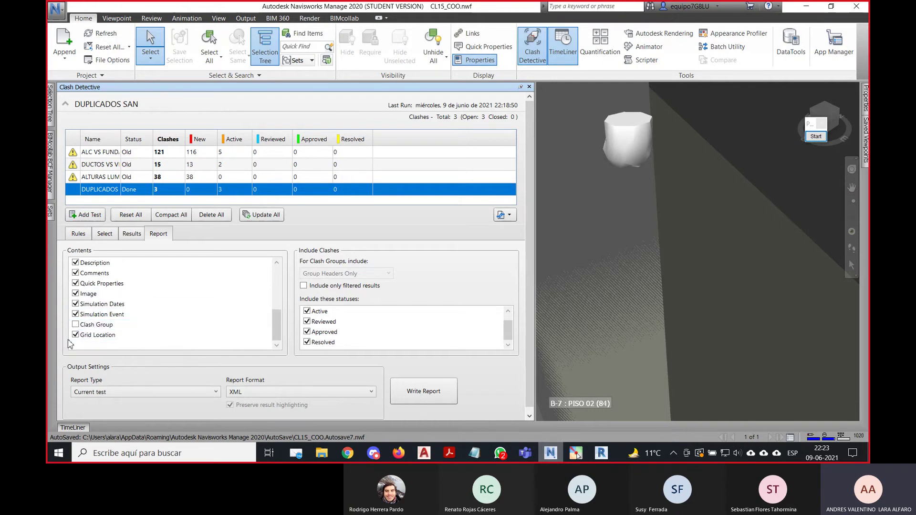
# Exclude Simulation Event, Simulation Dates and Layer Name from the report contents.
pyautogui.click(75, 315)
pyautogui.click(75, 303)
pyautogui.scroll(1, 102, 315)
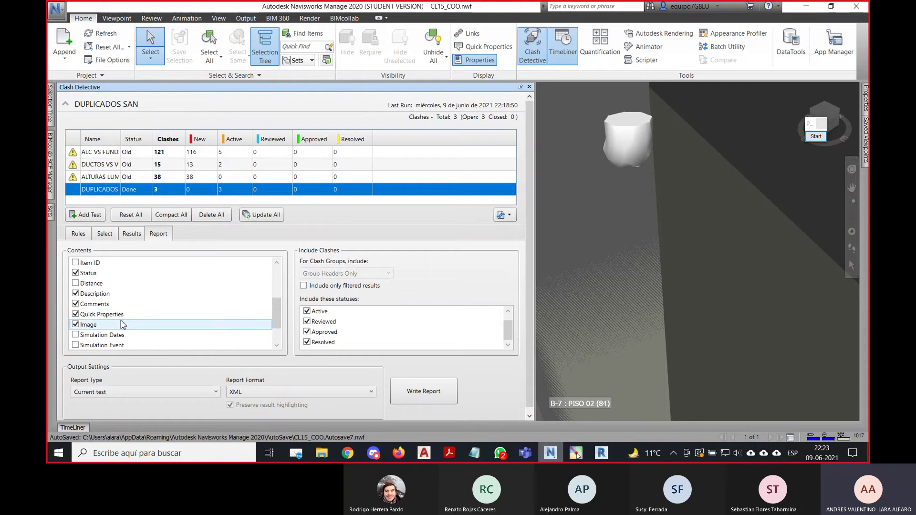
pyautogui.scroll(1, 123, 324)
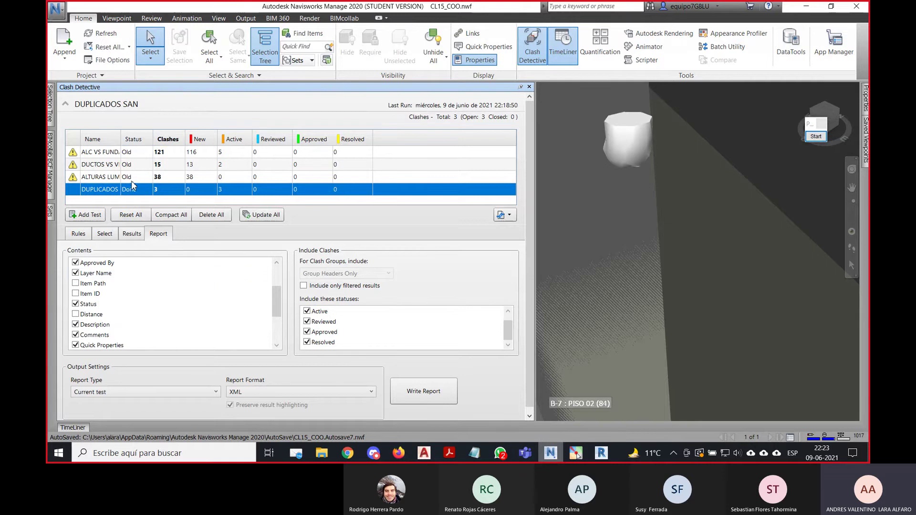
pyautogui.scroll(1, 133, 302)
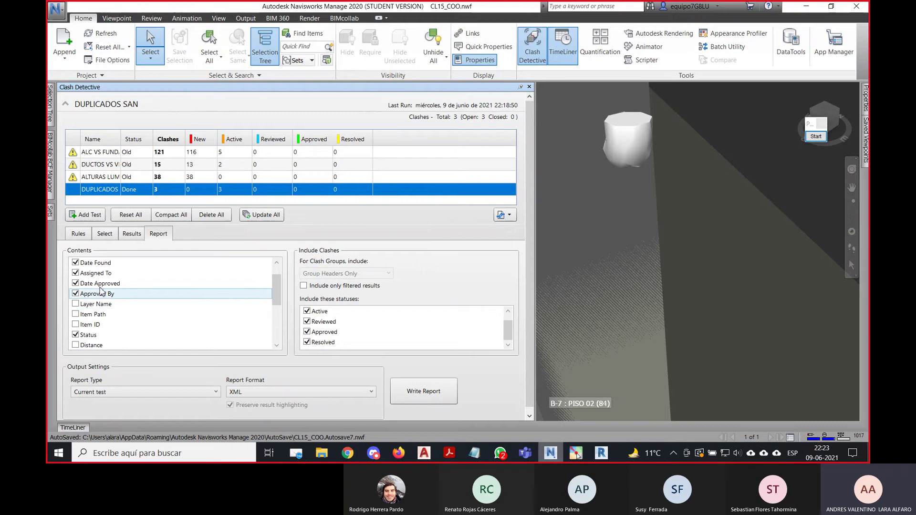
pyautogui.scroll(2, 136, 296)
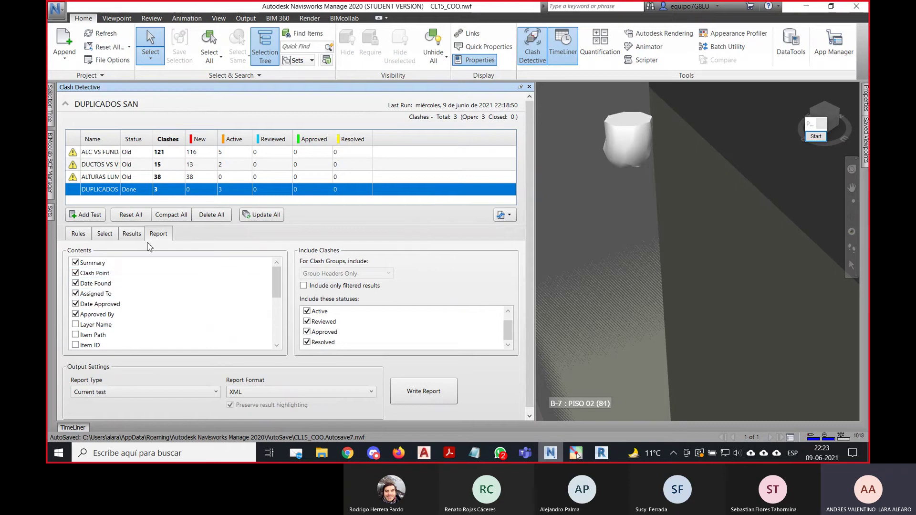
pyautogui.scroll(-4, 143, 286)
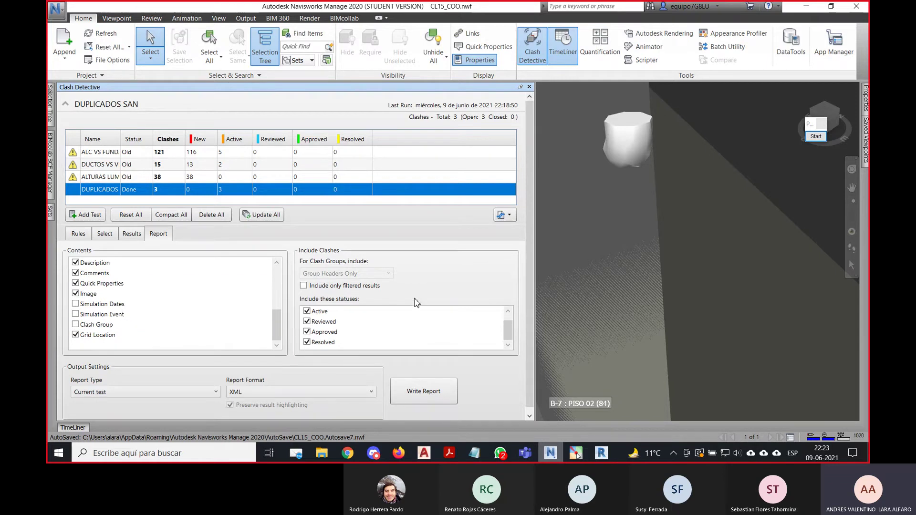
# Set the report type to All tests (combined) and the report format to HTML (Tabular).
pyautogui.click(167, 392)
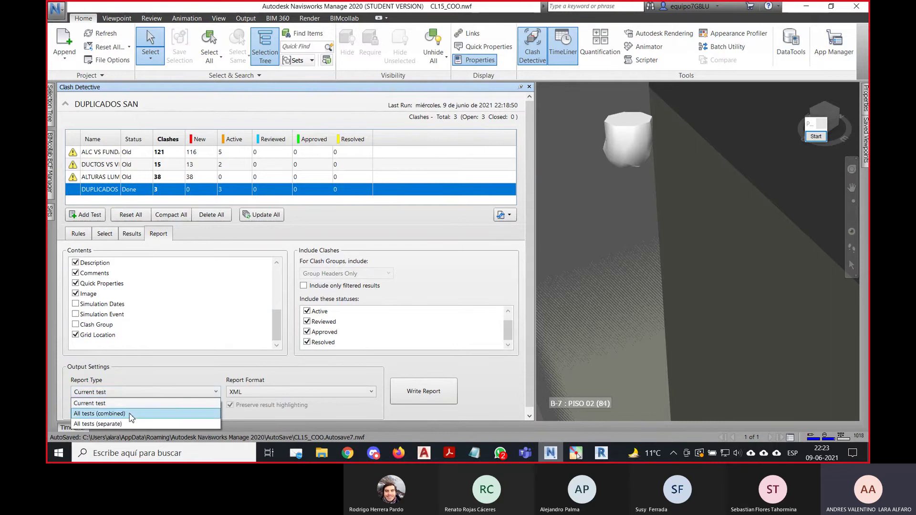
pyautogui.click(122, 414)
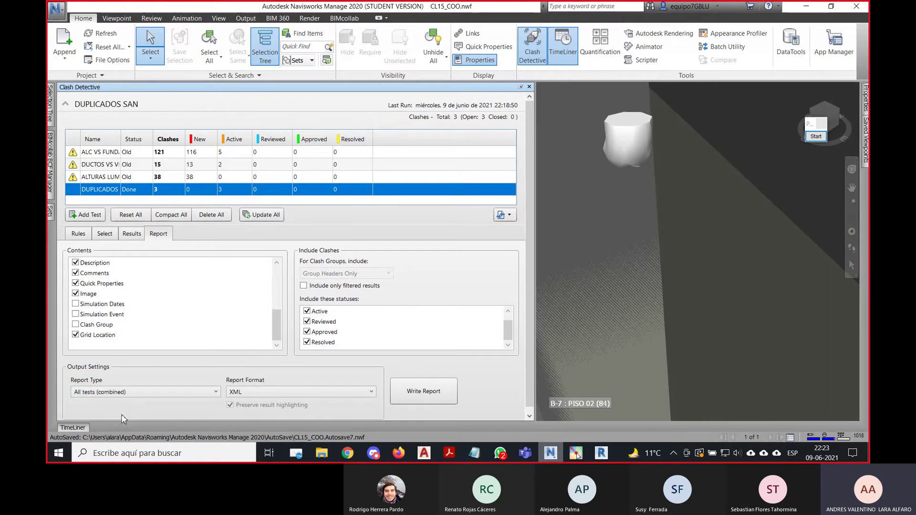
pyautogui.click(284, 392)
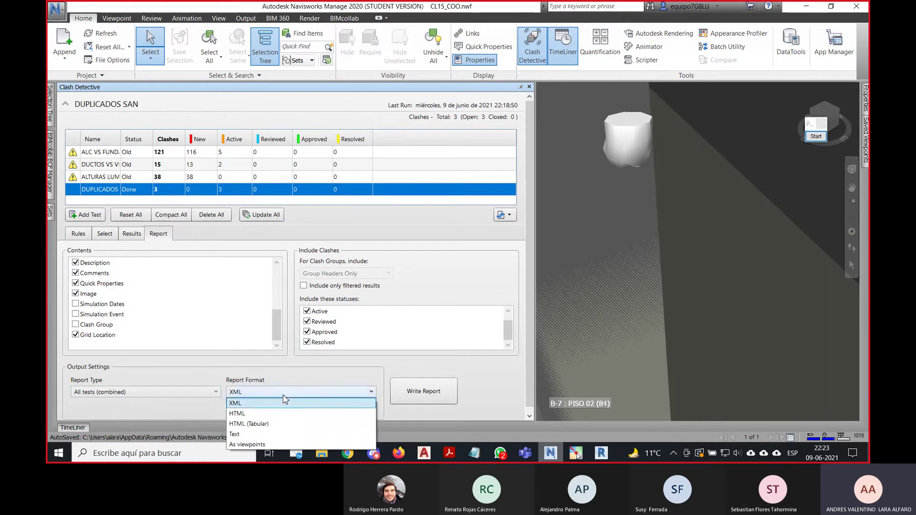
pyautogui.click(272, 424)
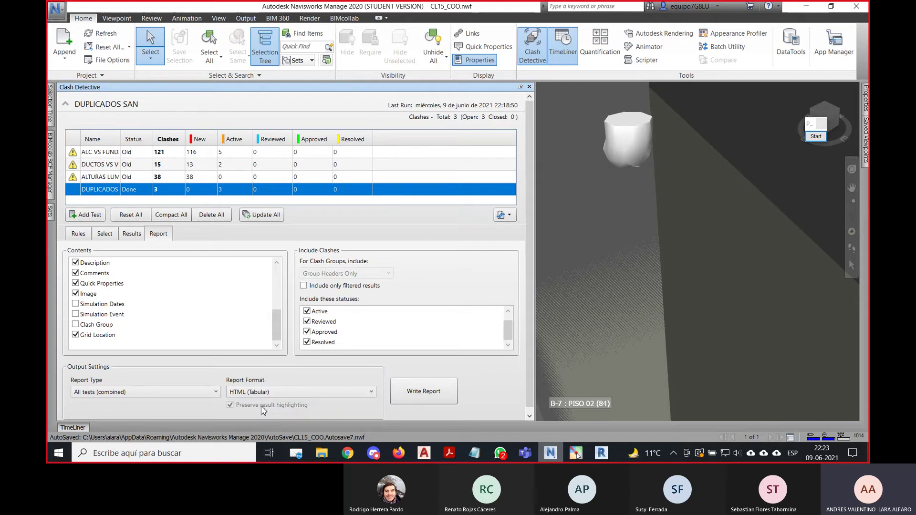
# Write the report as CL15_COO into a new folder named REPORTE CLASH inside CLASE 15.
pyautogui.click(423, 391)
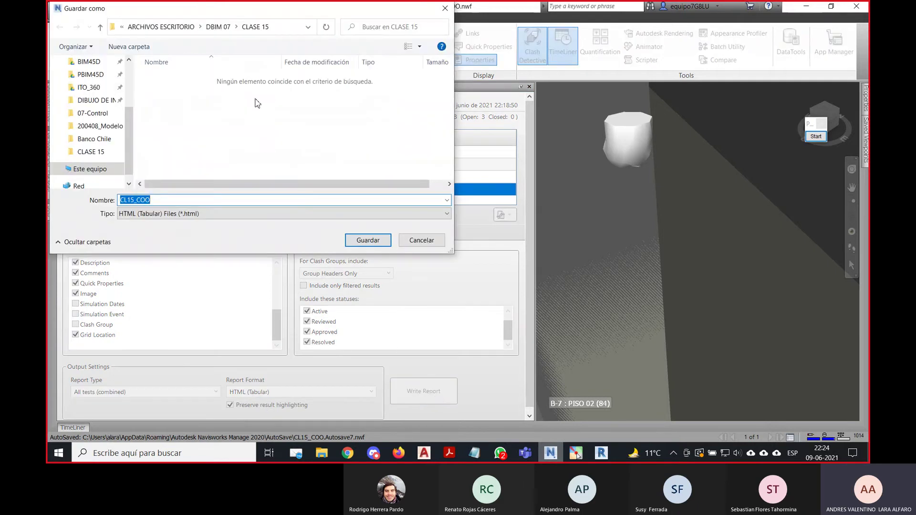
pyautogui.click(129, 46)
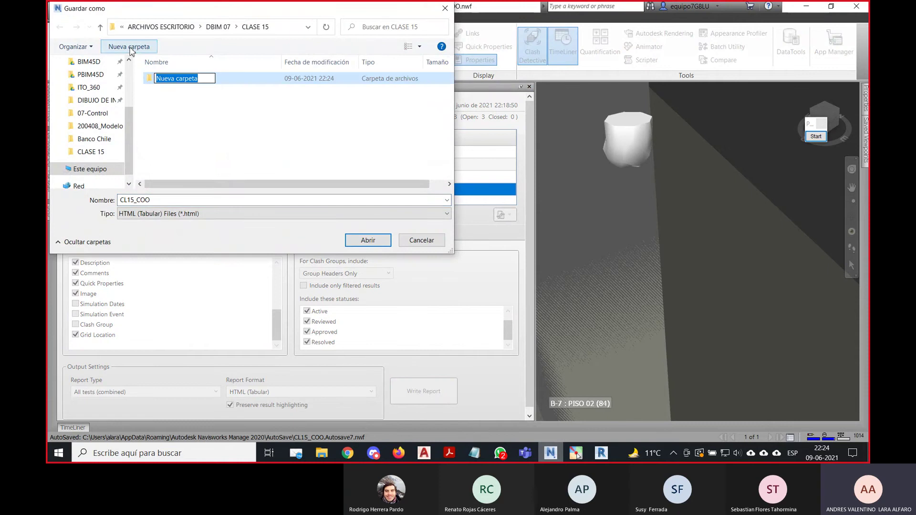
pyautogui.write('REP')
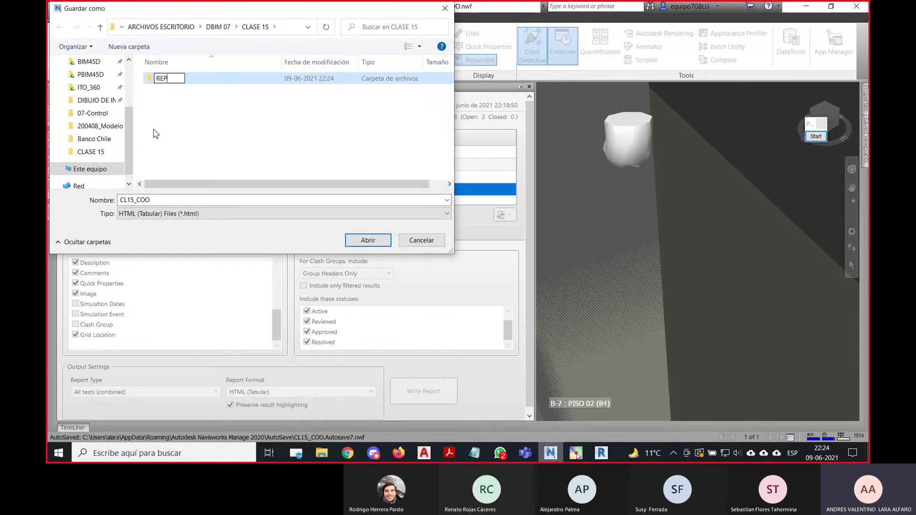
pyautogui.write('ORTE CLASH')
pyautogui.press('Return')
pyautogui.press('Return')
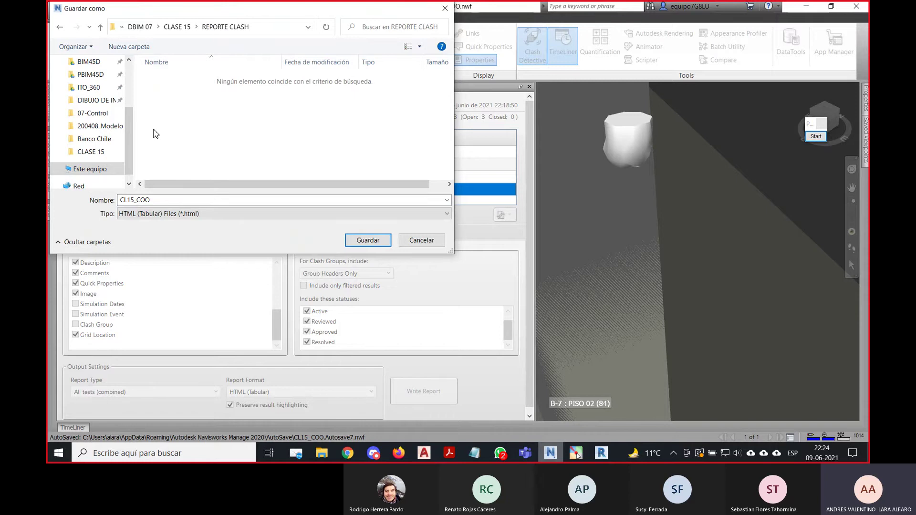
pyautogui.click(362, 240)
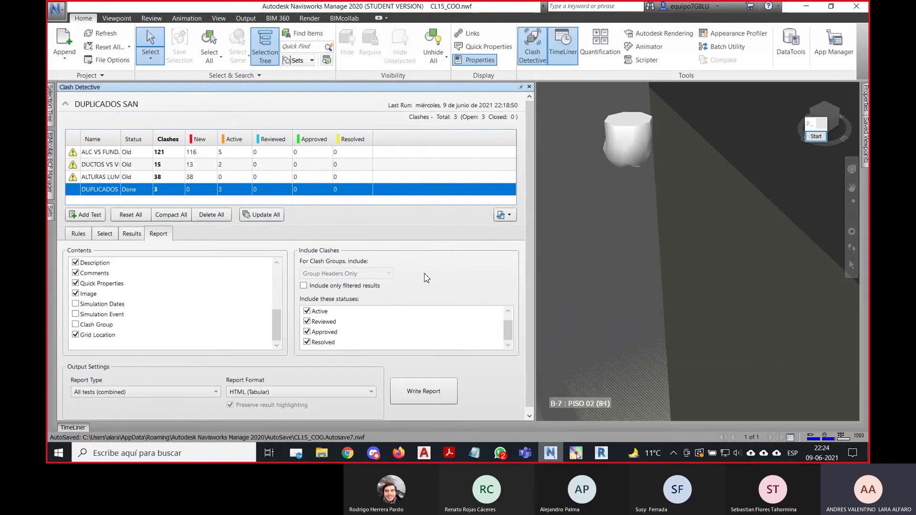
# Switch to File Explorer and open the CL15_COO HTML report from the REPORTE CLASH folder in the browser.
pyautogui.click(320, 456)
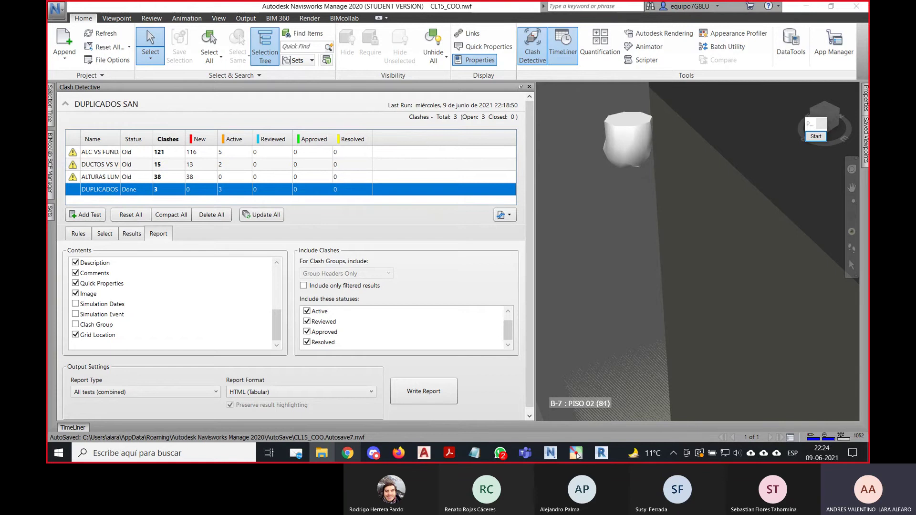
pyautogui.moveTo(867, 196); pyautogui.dragTo(429, 176)
pyautogui.doubleClick(313, 239)
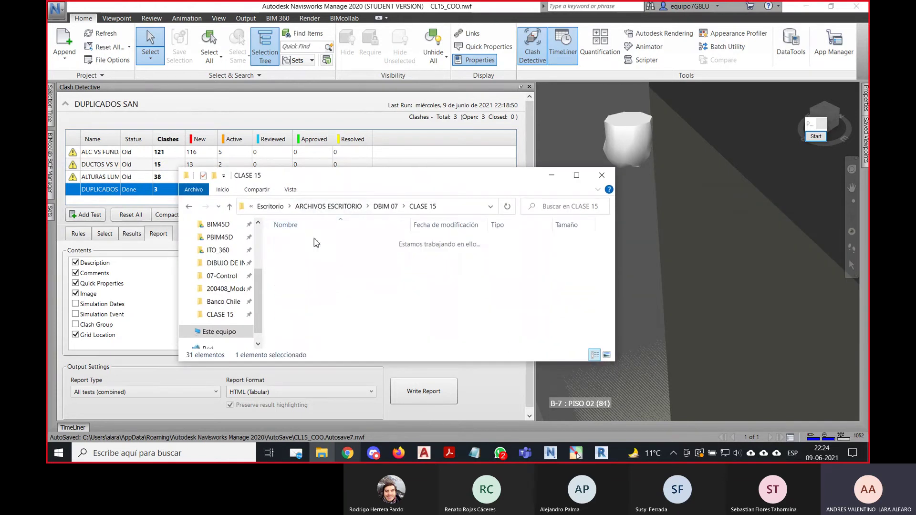
pyautogui.click(311, 257)
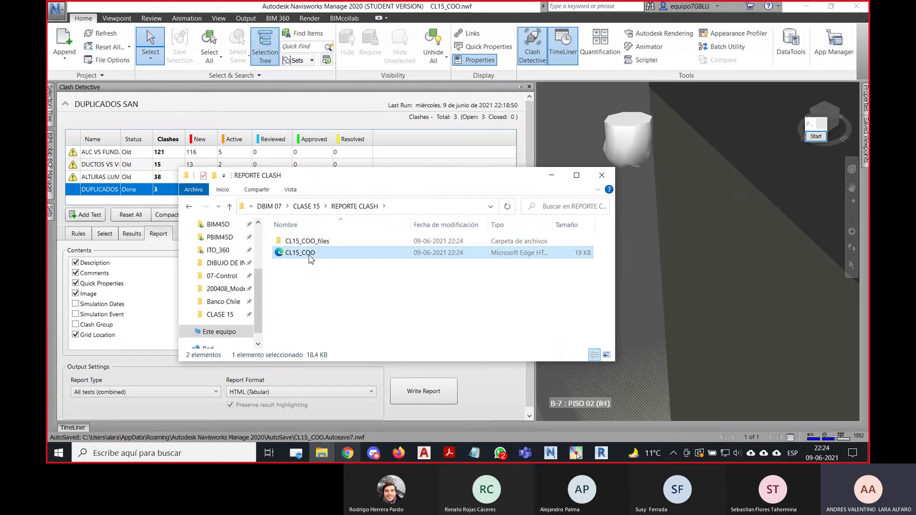
pyautogui.doubleClick(311, 258)
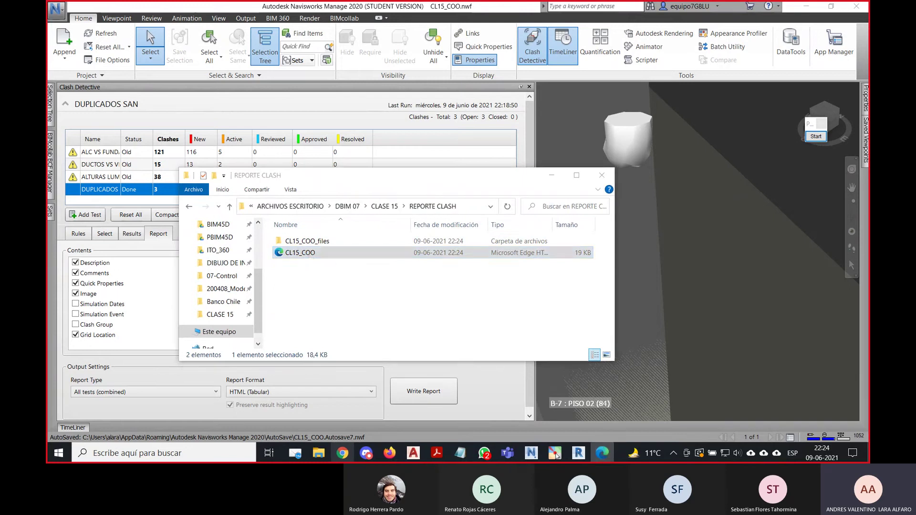
pyautogui.moveTo(868, 95); pyautogui.dragTo(536, 93)
pyautogui.click(567, 87)
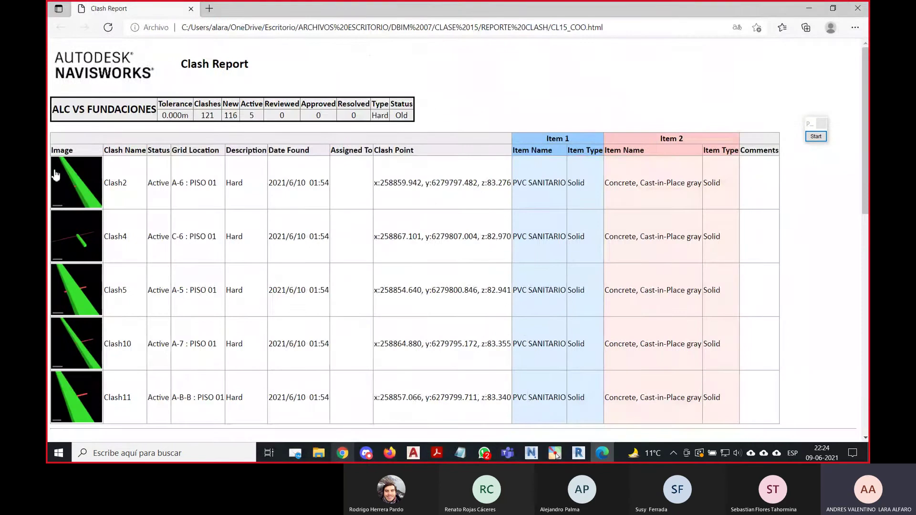
# Review the ALC VS FUNDACIONES clashes in the report, checking their images, grid locations, clash points and item columns.
pyautogui.scroll(-5, 100, 179)
pyautogui.scroll(4, 99, 178)
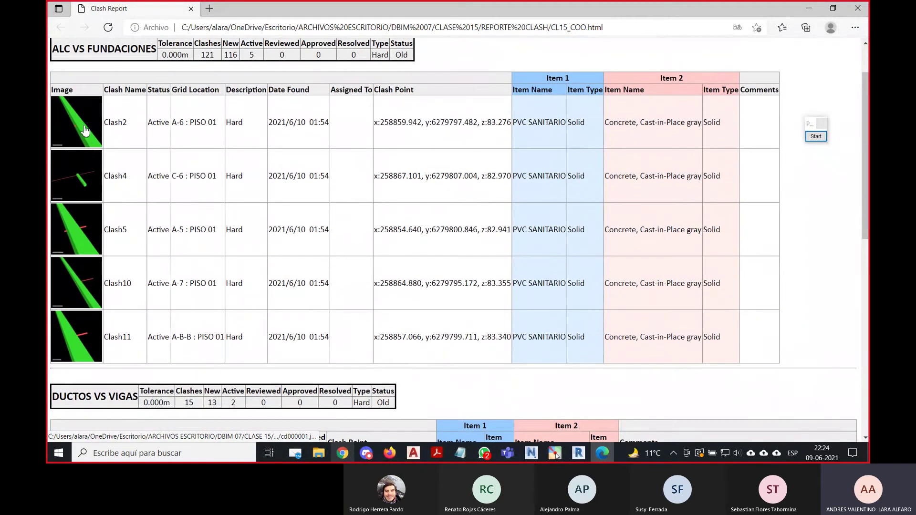
pyautogui.scroll(2, 171, 253)
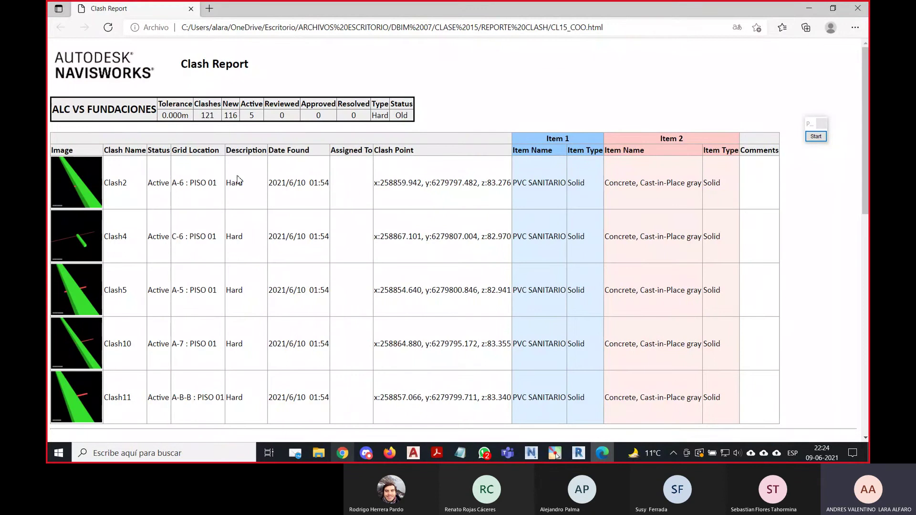
pyautogui.scroll(-4, 238, 179)
pyautogui.scroll(3, 240, 117)
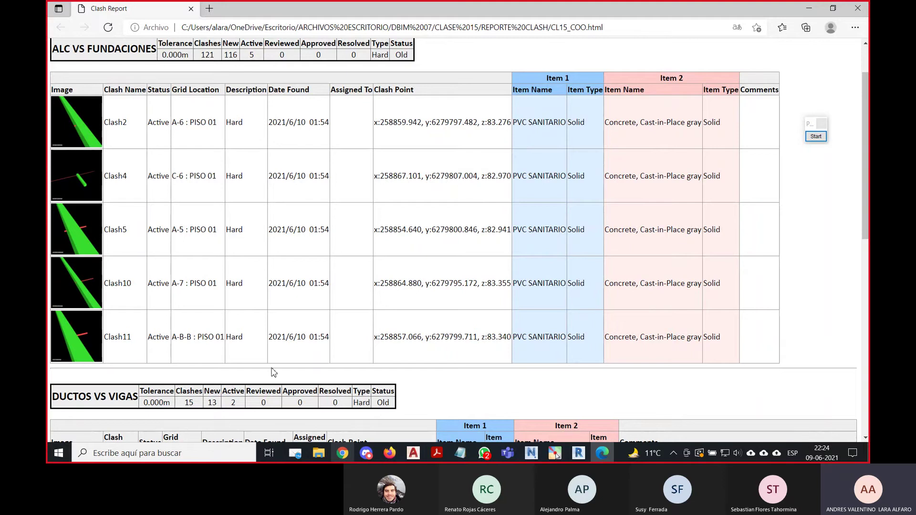
pyautogui.scroll(2, 306, 194)
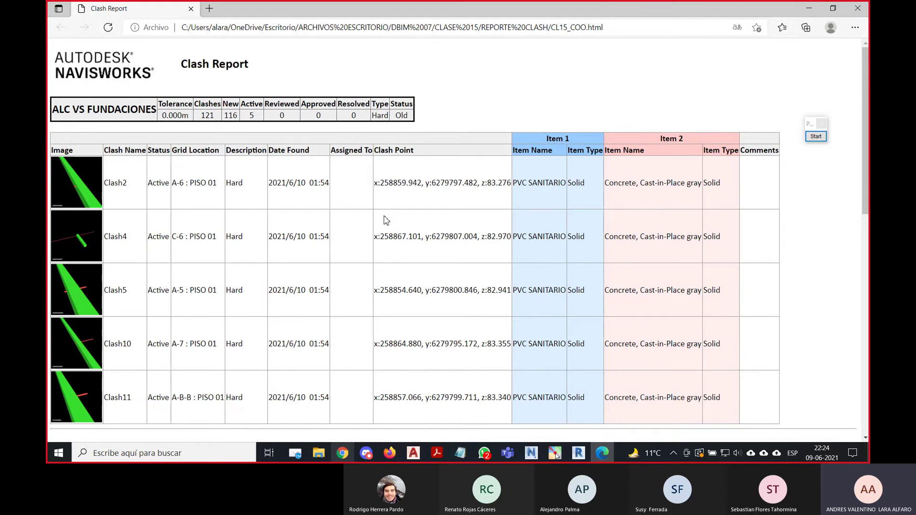
pyautogui.scroll(-2, 416, 198)
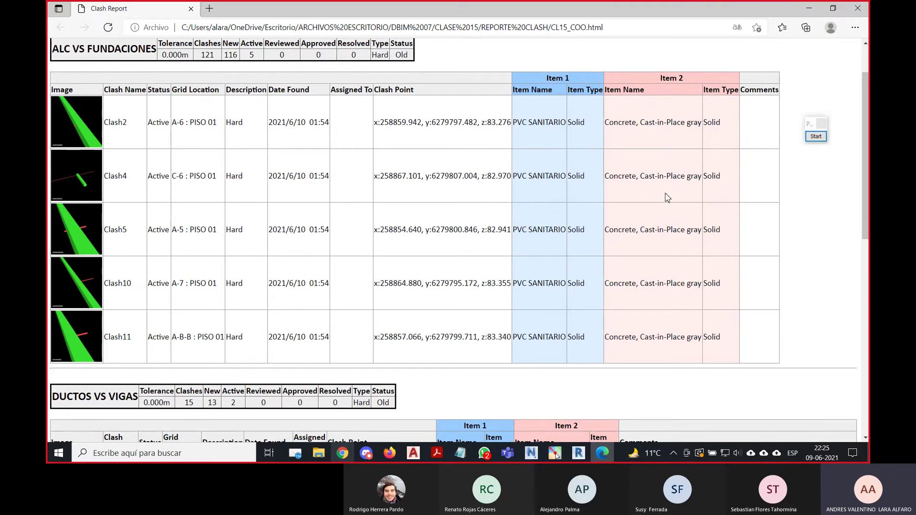
# Examine the DUCTOS VS VIGAS comments and the ALTURAS LUMINARIAS and DUPLICADOS SAN sections, comparing the clash summaries of all tests.
pyautogui.scroll(-5, 666, 197)
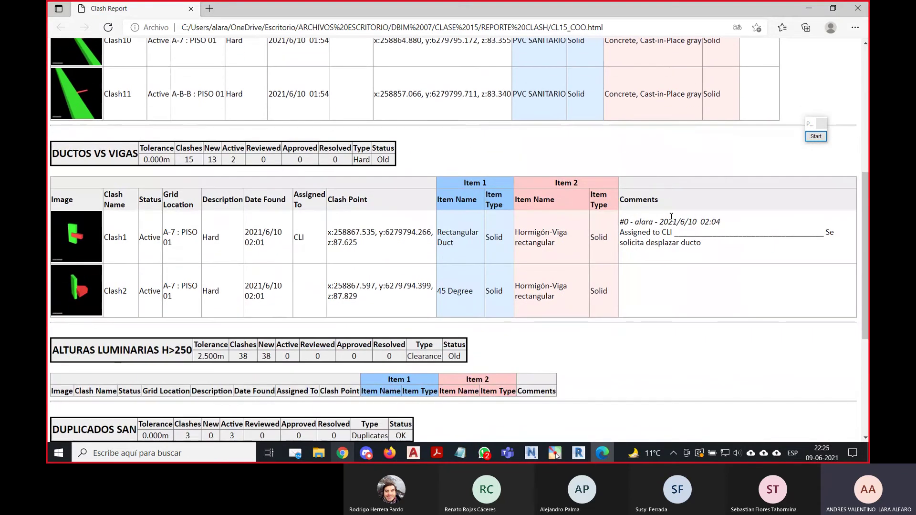
pyautogui.scroll(5, 671, 217)
pyautogui.scroll(-8, 545, 240)
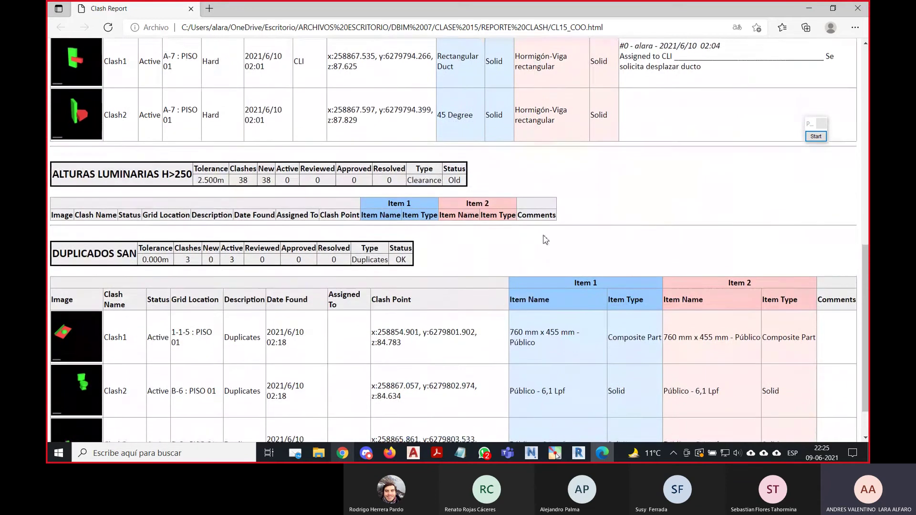
pyautogui.scroll(-1, 545, 239)
pyautogui.scroll(6, 548, 244)
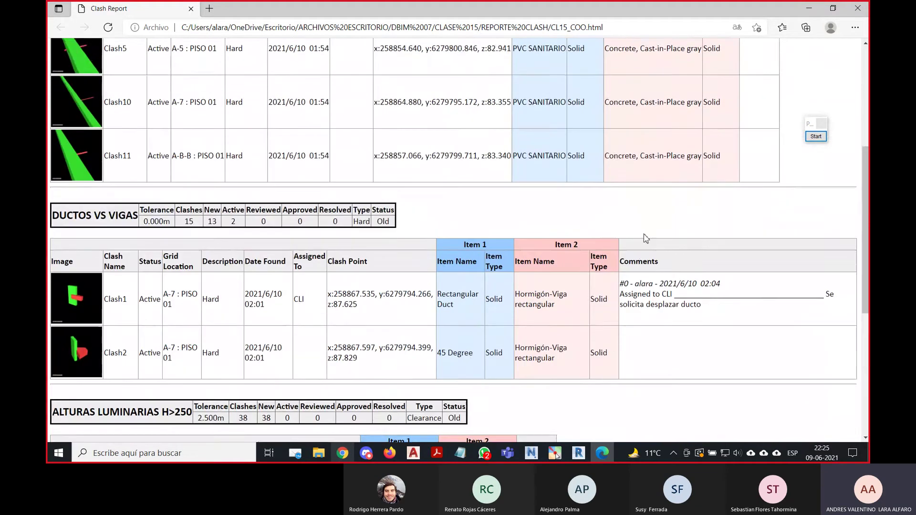
pyautogui.scroll(-1, 646, 238)
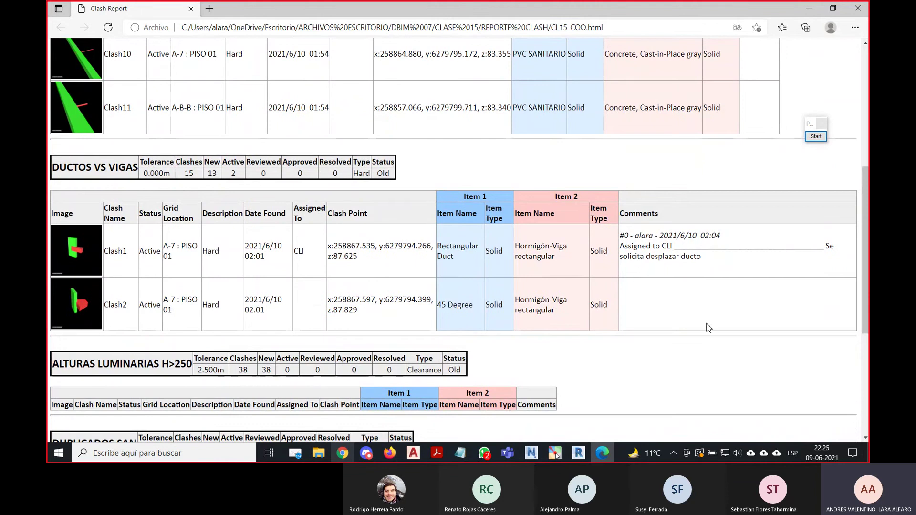
pyautogui.scroll(-2, 459, 228)
pyautogui.scroll(1, 458, 200)
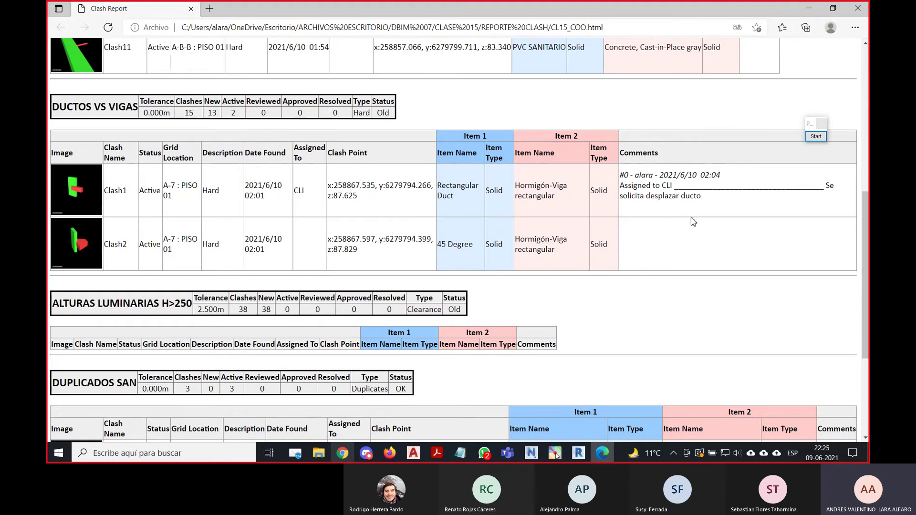
pyautogui.scroll(-1, 693, 222)
pyautogui.scroll(4, 215, 185)
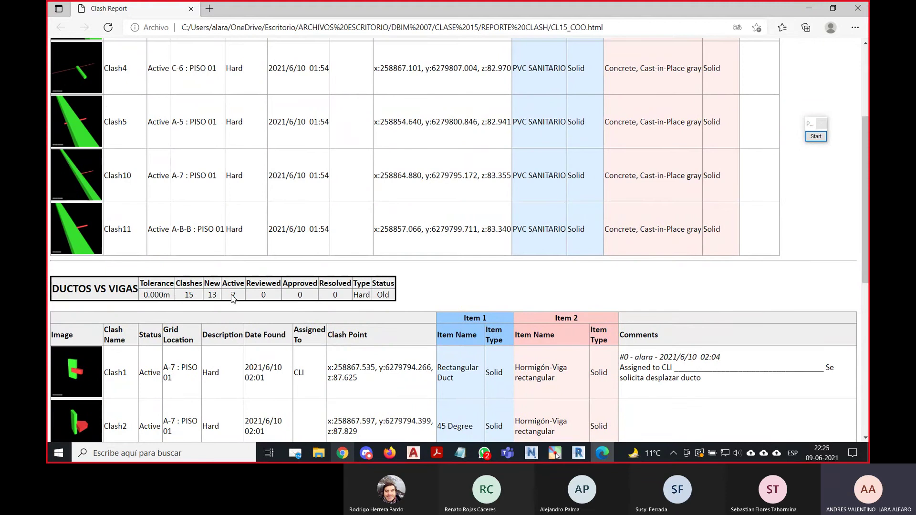
pyautogui.scroll(1, 232, 298)
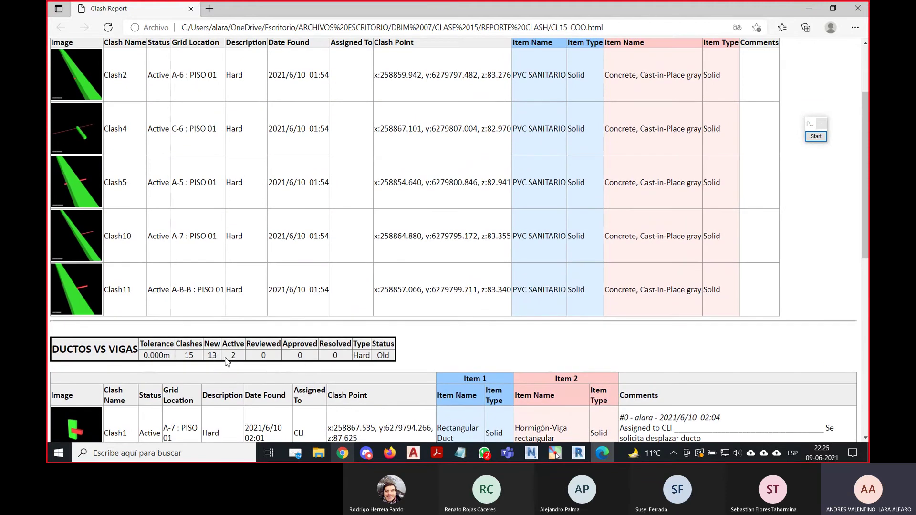
pyautogui.scroll(2, 226, 271)
pyautogui.scroll(-8, 241, 190)
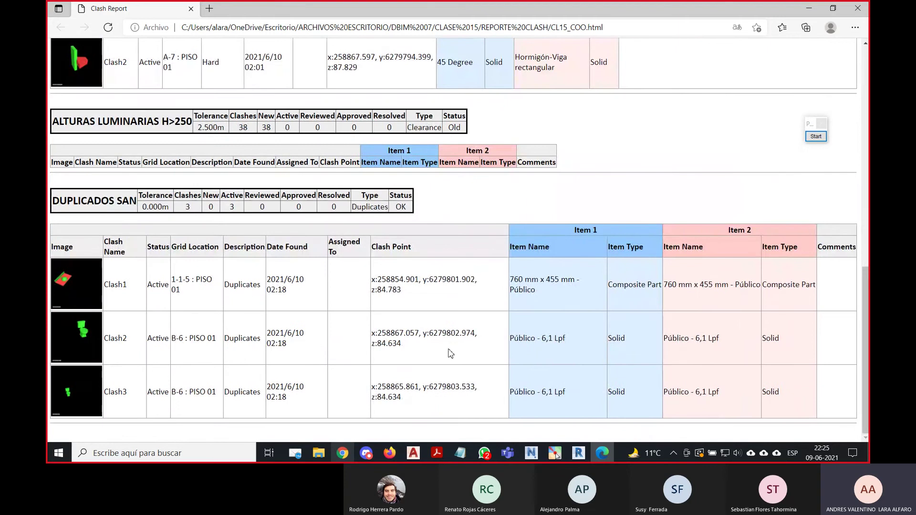
pyautogui.scroll(8, 425, 274)
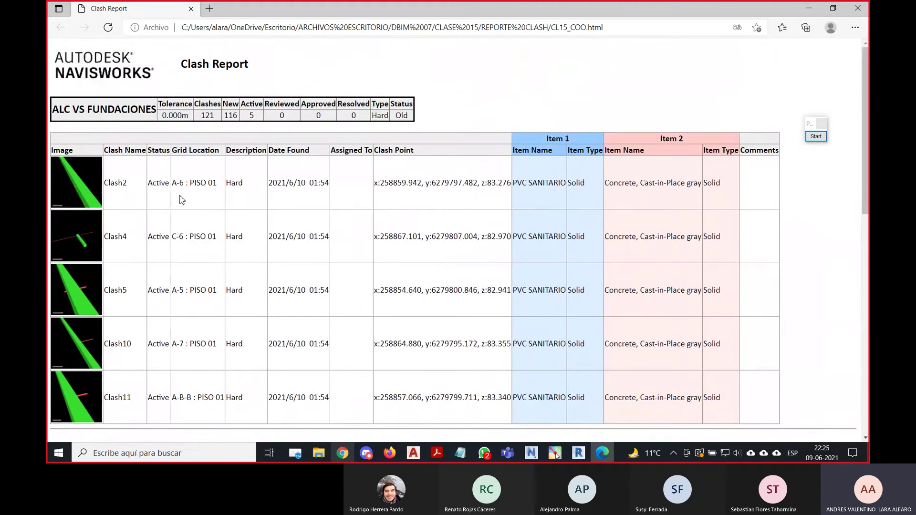
# Close the HTML clash report in the browser and return to the REPORTE CLASH folder.
pyautogui.click(856, 11)
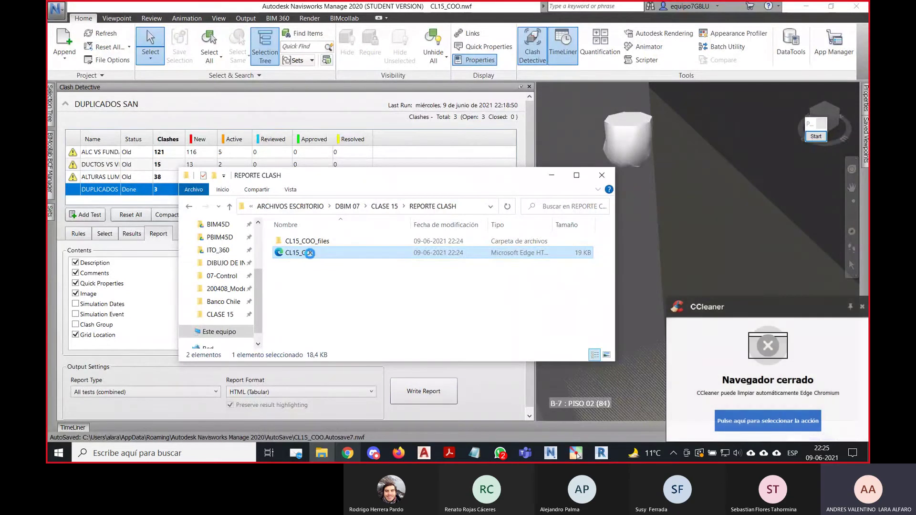
pyautogui.rightClick(309, 256)
pyautogui.moveTo(338, 258)
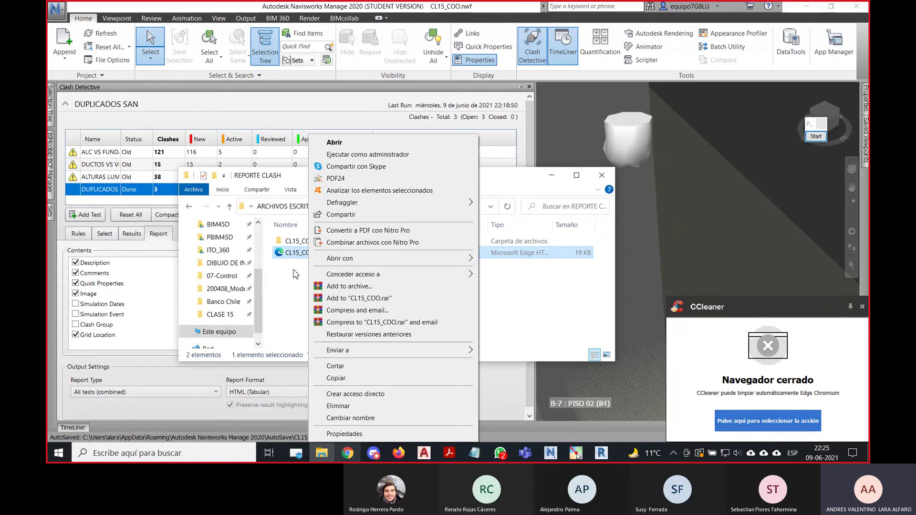
pyautogui.click(294, 273)
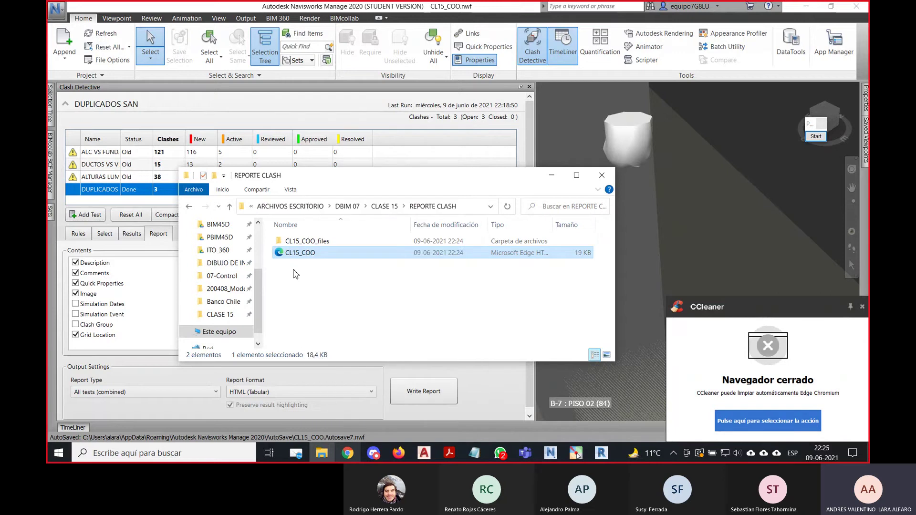
# Start Excel 2013, dismiss its activation assistant and create a blank workbook.
pyautogui.click(203, 453)
pyautogui.write('EXCE')
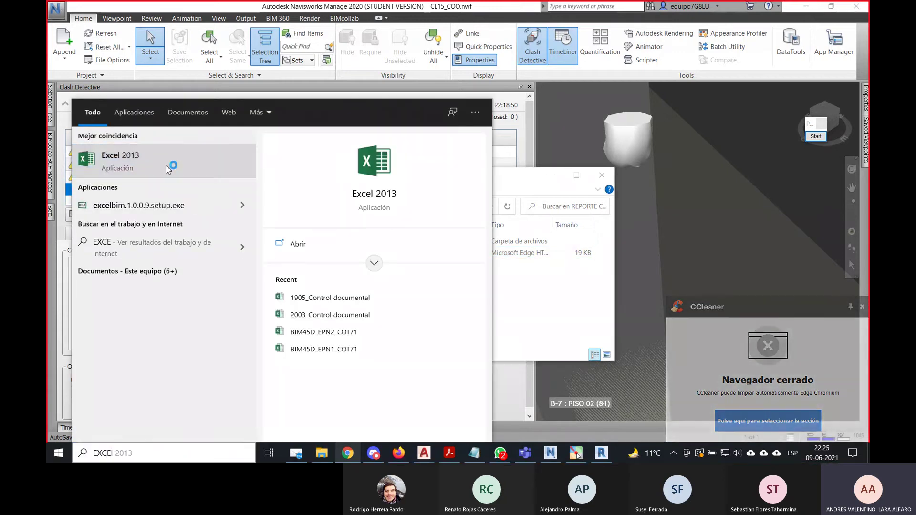
pyautogui.click(168, 162)
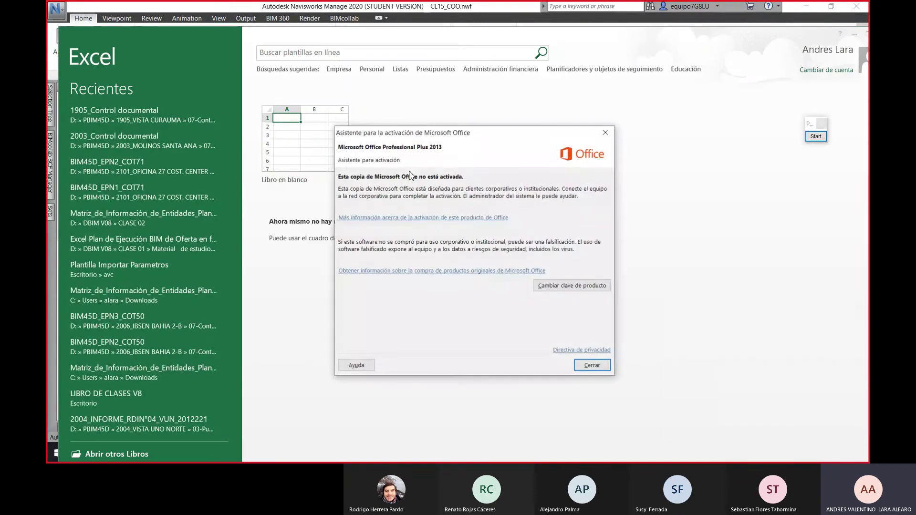
pyautogui.click(592, 365)
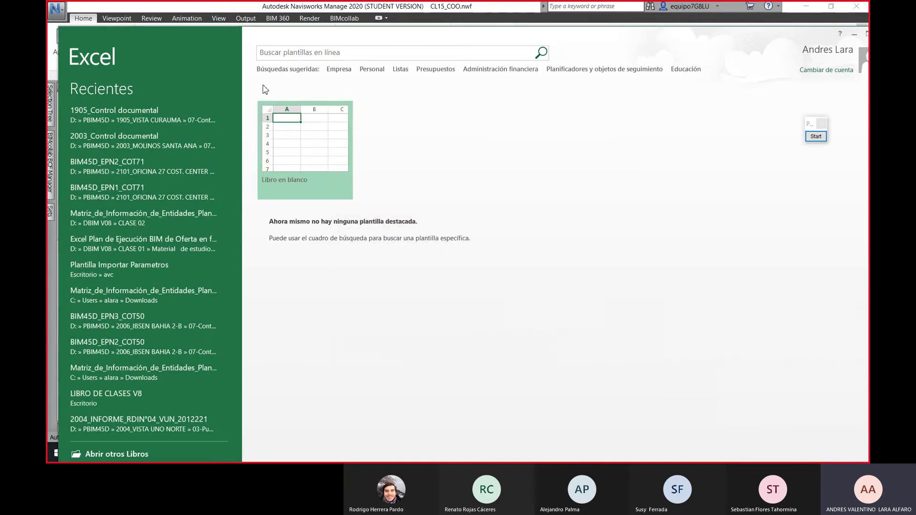
pyautogui.click(289, 105)
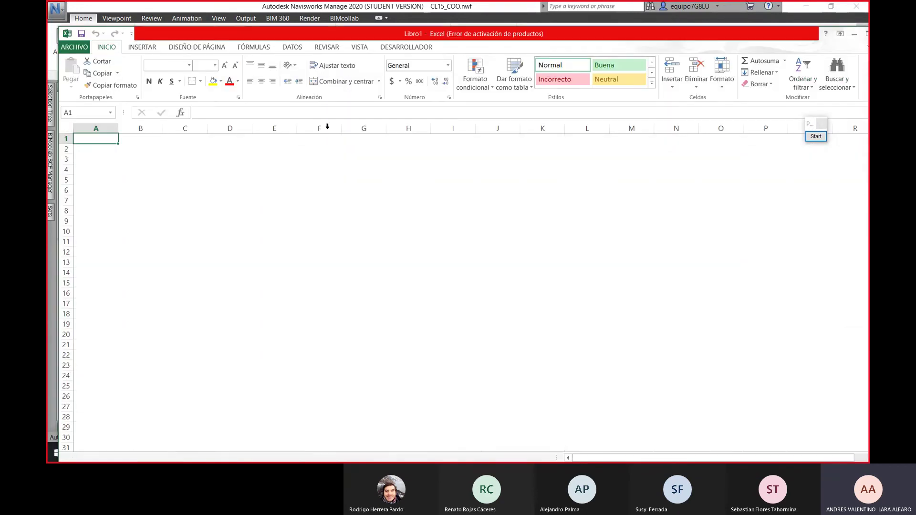
# Open the CL15_COO HTML report in Excel from ARCHIVOS ESCRITORIO, DBIM 07, CLASE 15, REPORTE CLASH on the desktop.
pyautogui.click(76, 47)
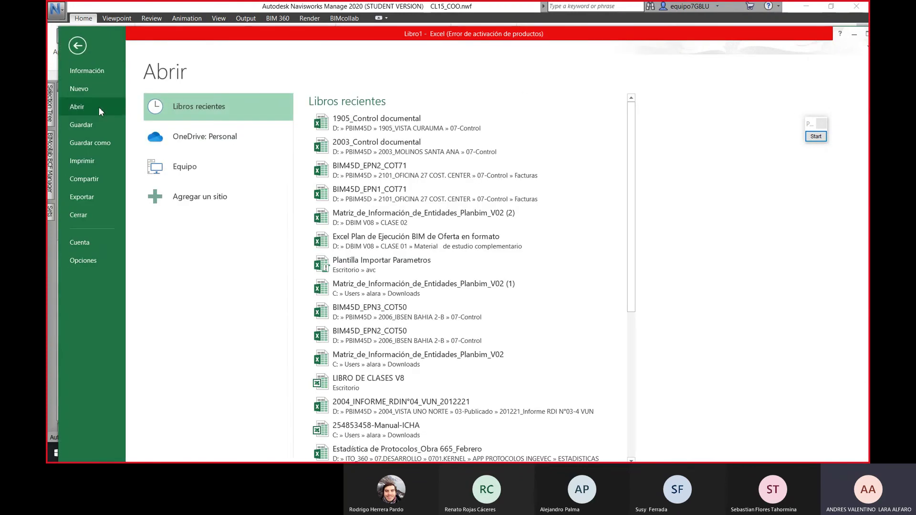
pyautogui.click(191, 167)
pyautogui.click(338, 296)
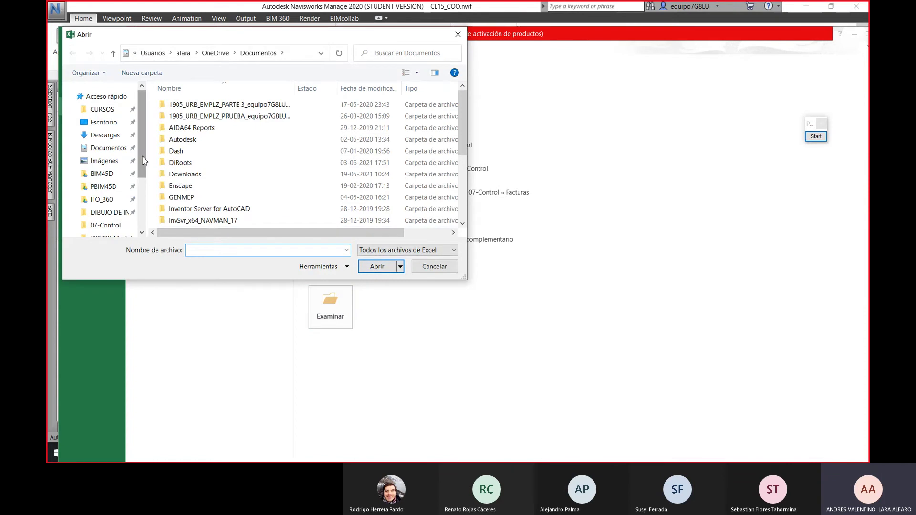
pyautogui.click(120, 123)
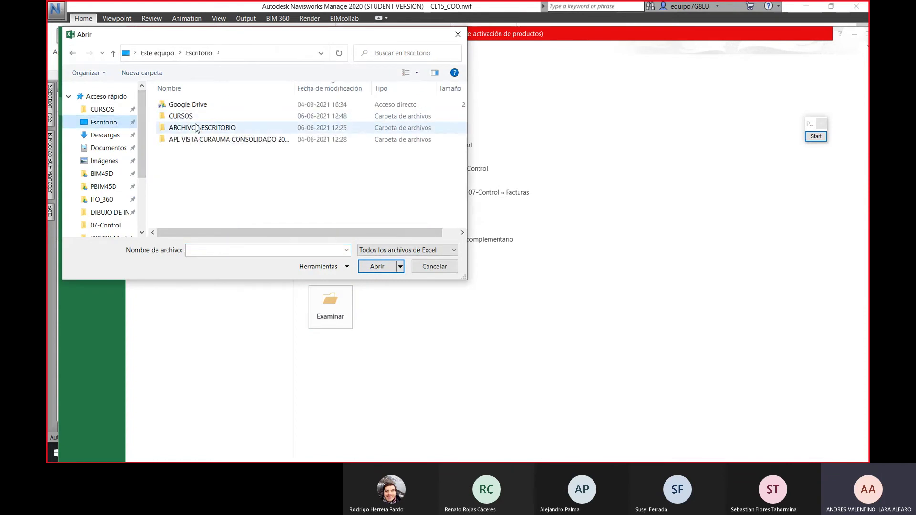
pyautogui.doubleClick(195, 128)
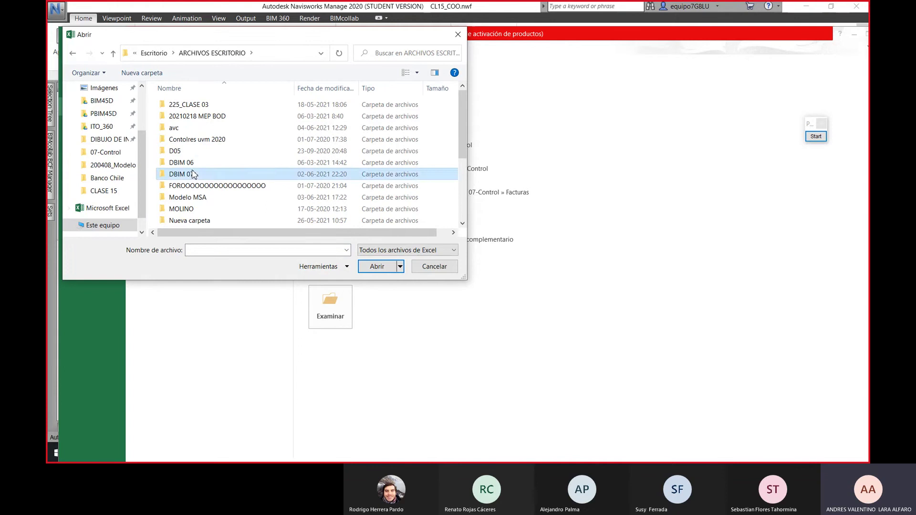
pyautogui.doubleClick(193, 175)
pyautogui.doubleClick(195, 152)
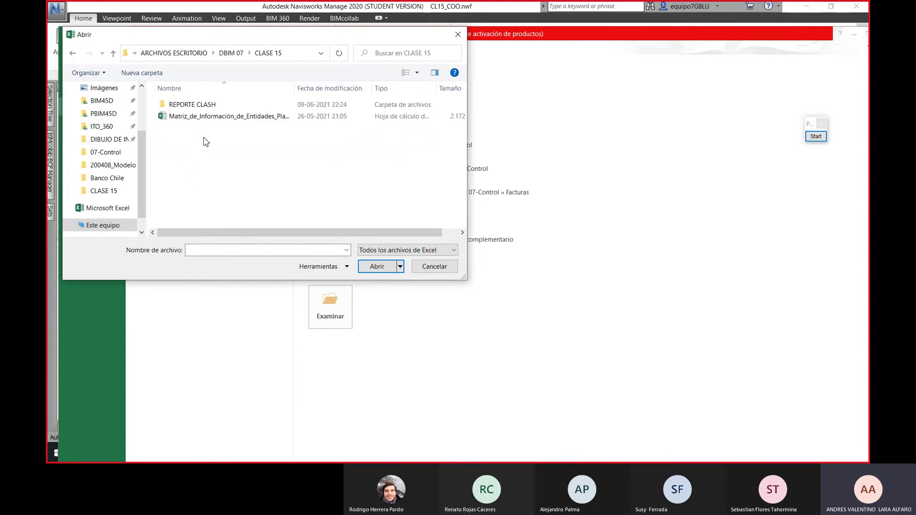
pyautogui.doubleClick(206, 104)
pyautogui.click(206, 117)
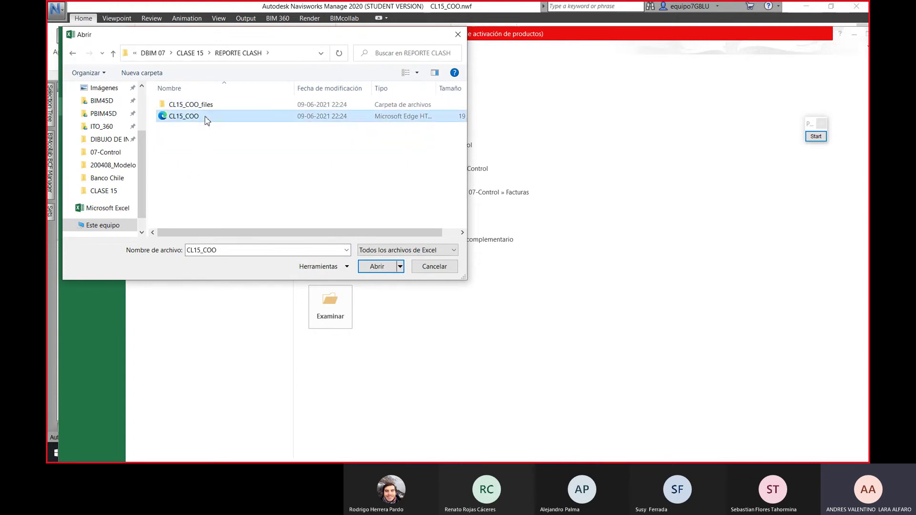
pyautogui.click(377, 266)
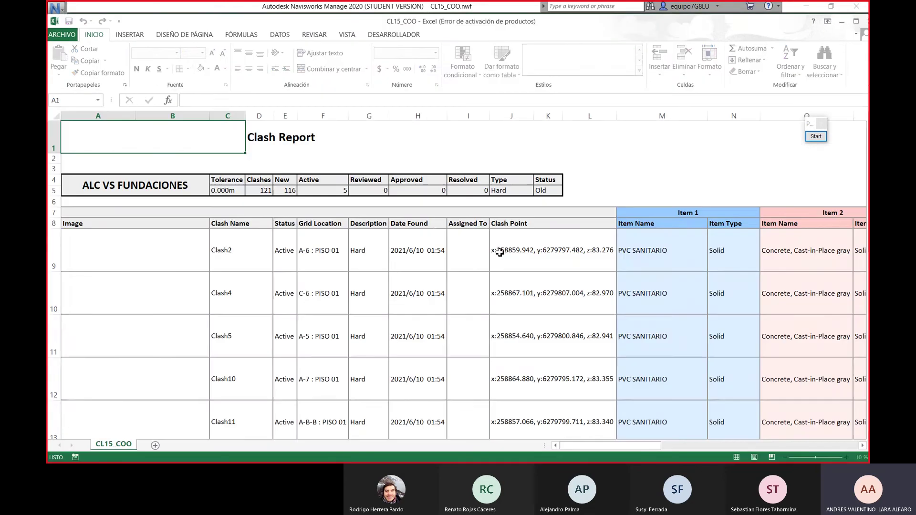
# Review the ALC VS FUNDACIONES clashes in the spreadsheet and view the full-size image linked to Clash2.
pyautogui.scroll(-8, 493, 248)
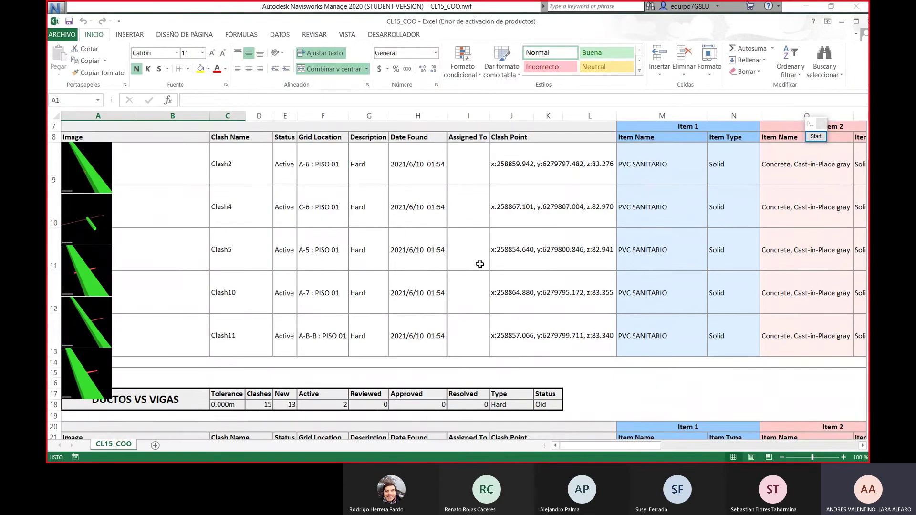
pyautogui.scroll(6, 500, 267)
pyautogui.scroll(1, 501, 270)
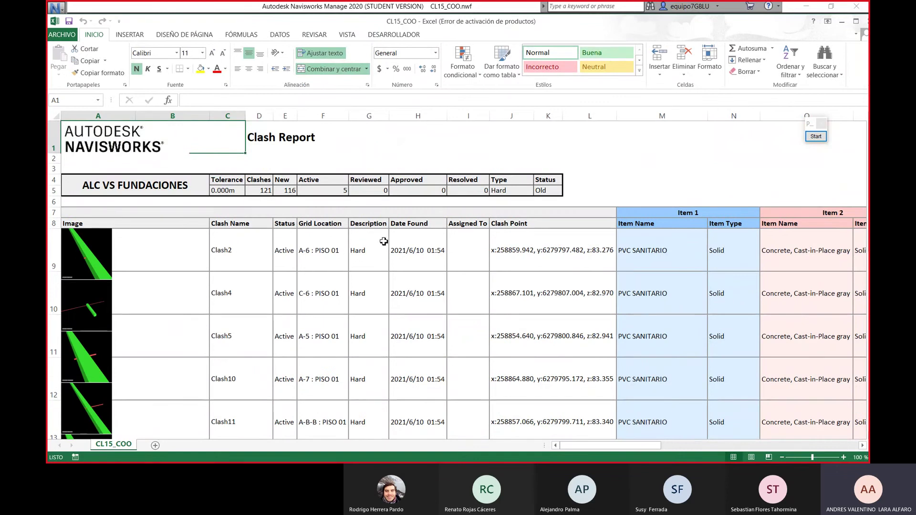
pyautogui.scroll(-3, 384, 242)
pyautogui.scroll(3, 383, 242)
pyautogui.scroll(-3, 384, 242)
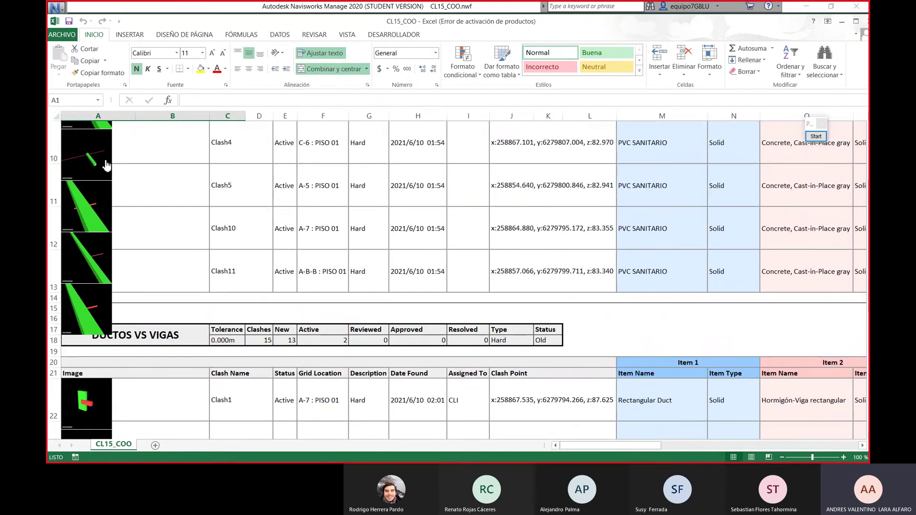
pyautogui.click(105, 165)
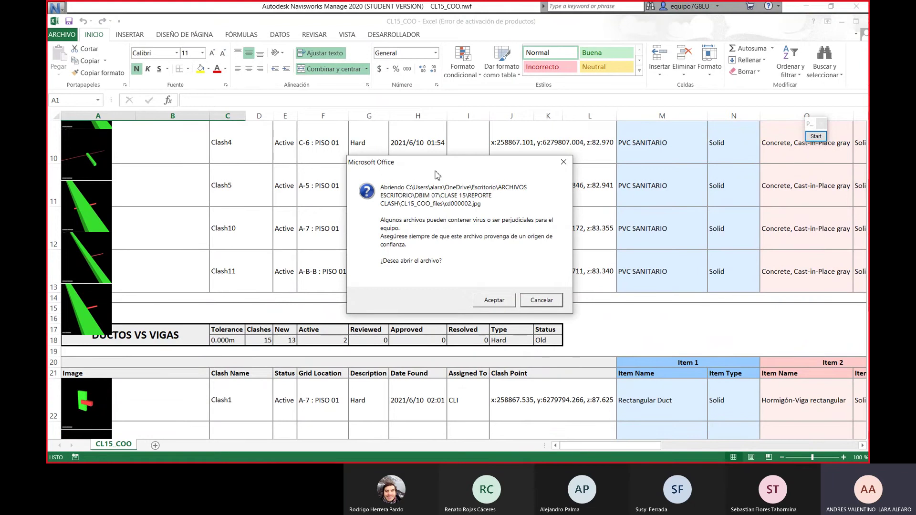
pyautogui.click(539, 301)
pyautogui.scroll(3, 165, 229)
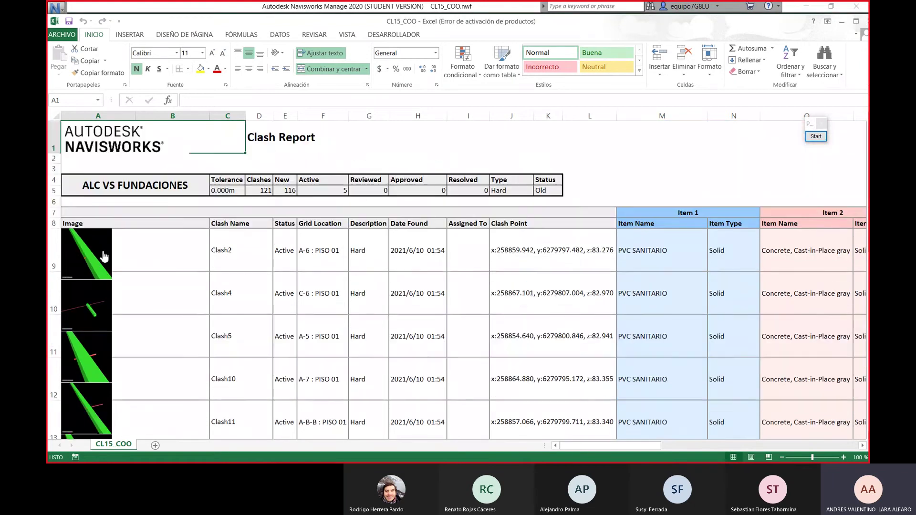
pyautogui.click(103, 252)
pyautogui.click(494, 300)
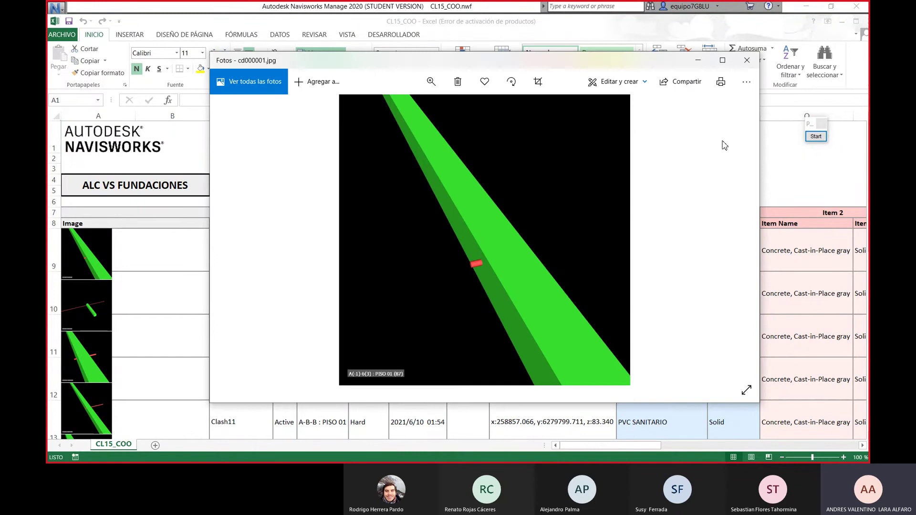
pyautogui.click(746, 60)
# Examine the DUCTOS VS VIGAS, ALTURAS LUMINARIAS and DUPLICADOS SAN sections of the spreadsheet and recheck the ALC VS FUNDACIONES columns.
pyautogui.scroll(-3, 327, 355)
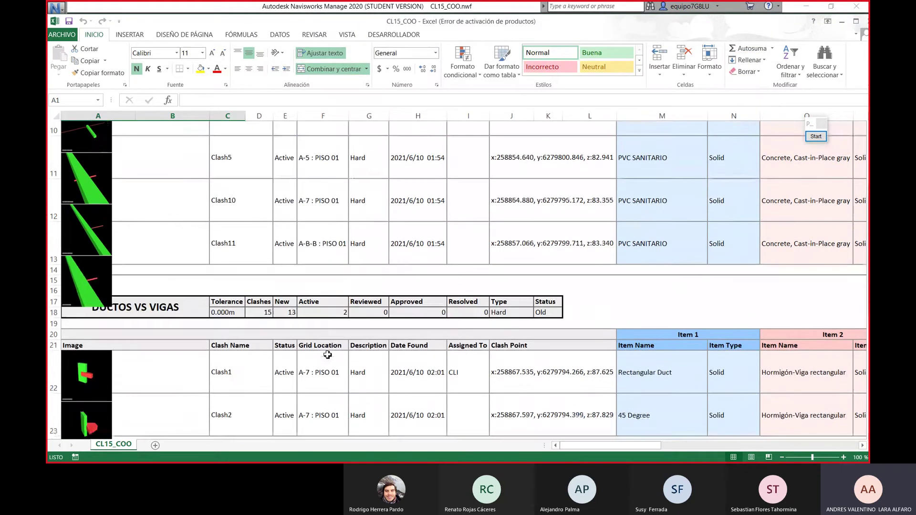
pyautogui.scroll(-5, 566, 370)
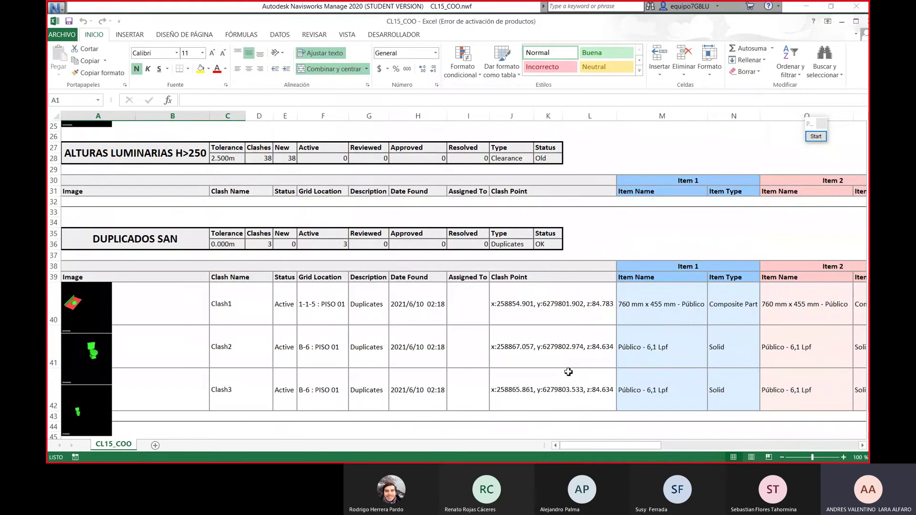
pyautogui.scroll(10, 547, 366)
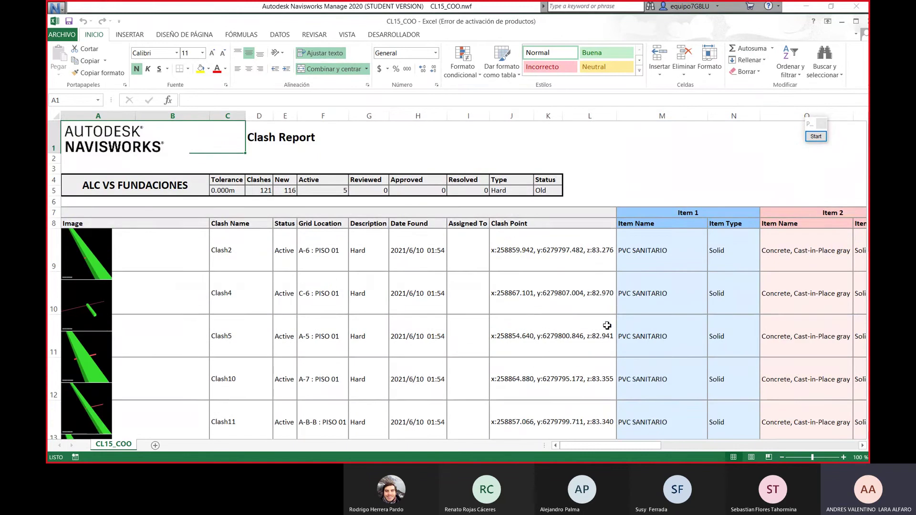
pyautogui.scroll(-4, 491, 291)
pyautogui.scroll(3, 524, 259)
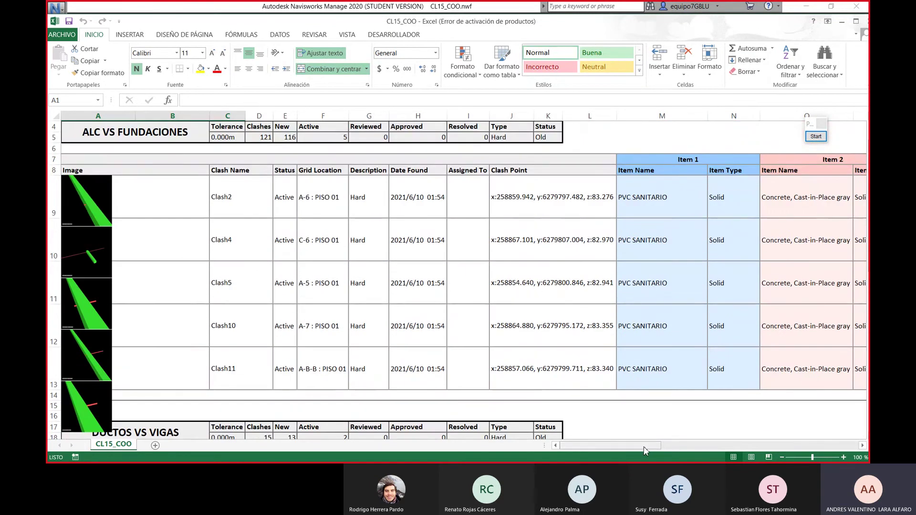
pyautogui.moveTo(643, 447)
pyautogui.mouseDown()
pyautogui.moveTo(735, 448)
pyautogui.moveTo(629, 448)
pyautogui.mouseUp()
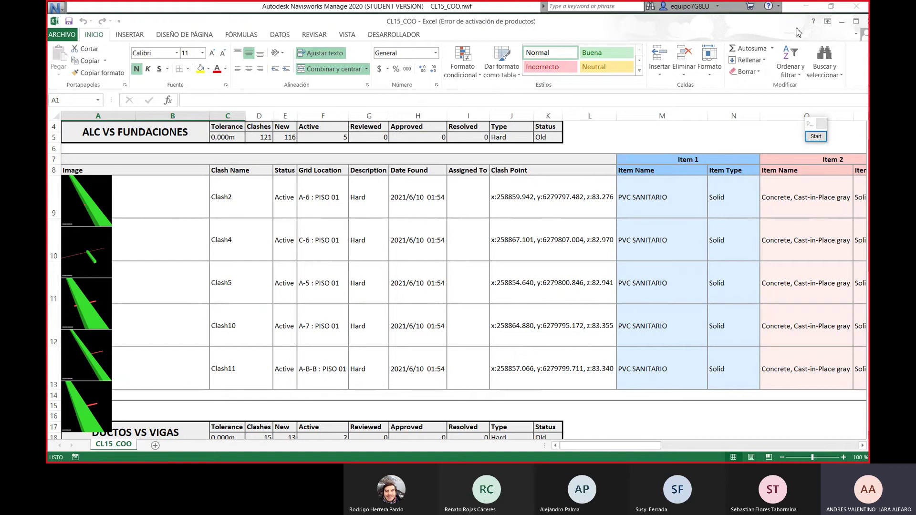
# Put away the Excel workbooks and the report folder window, and show the selection settings of the DUPLICADOS SAN test in Navisworks.
pyautogui.moveTo(772, 30)
pyautogui.mouseDown()
pyautogui.moveTo(749, 32)
pyautogui.moveTo(769, 26)
pyautogui.mouseUp()
pyautogui.click(852, 20)
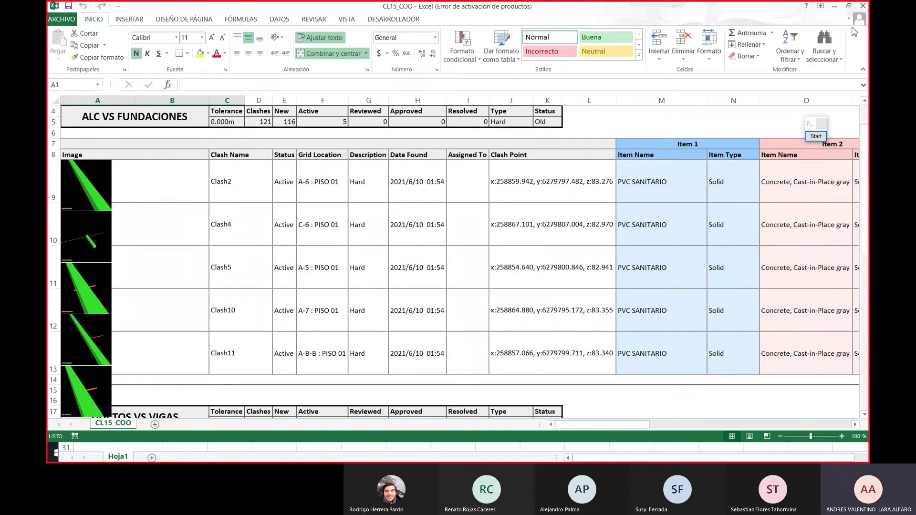
pyautogui.click(834, 6)
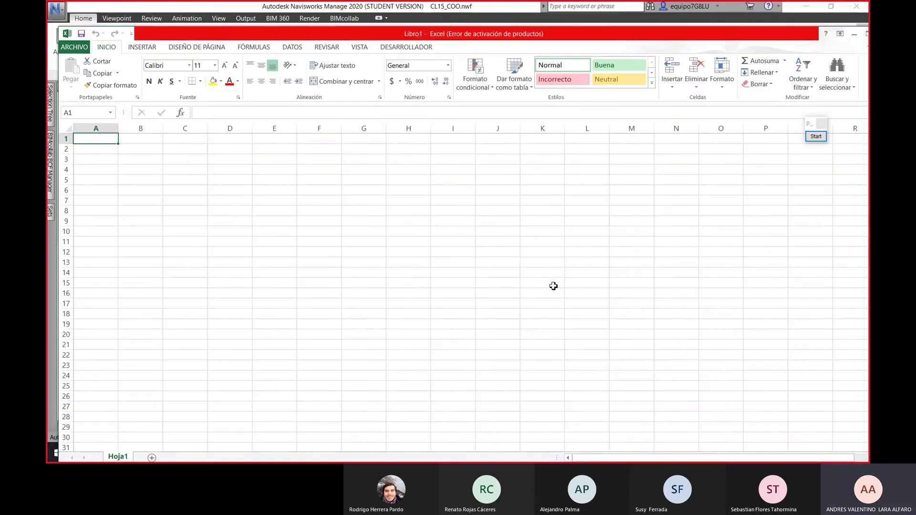
pyautogui.click(853, 33)
pyautogui.click(596, 174)
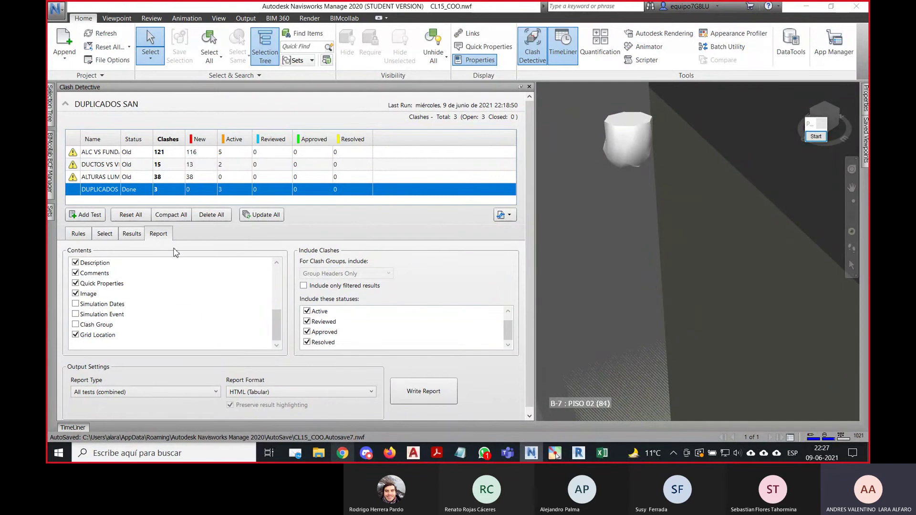
pyautogui.click(79, 234)
pyautogui.click(105, 233)
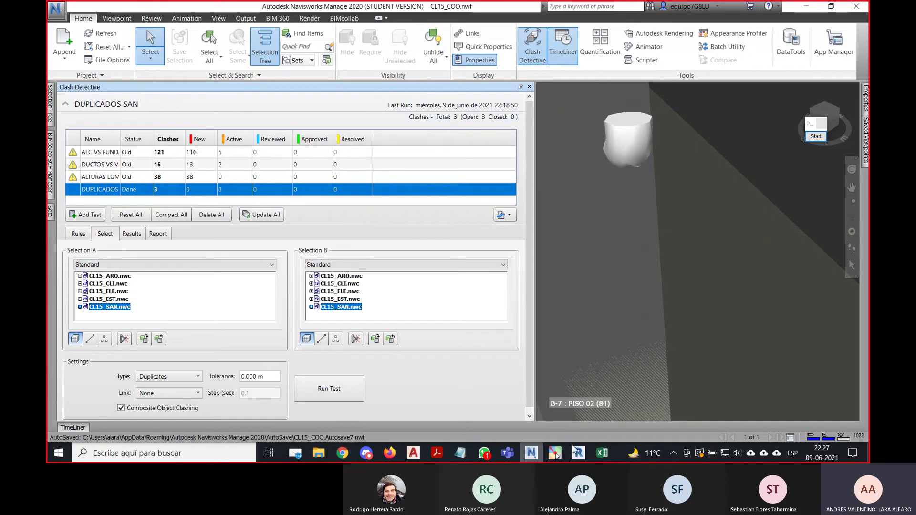
# Switch to Revit and close the CL15_SAN project.
pyautogui.click(579, 454)
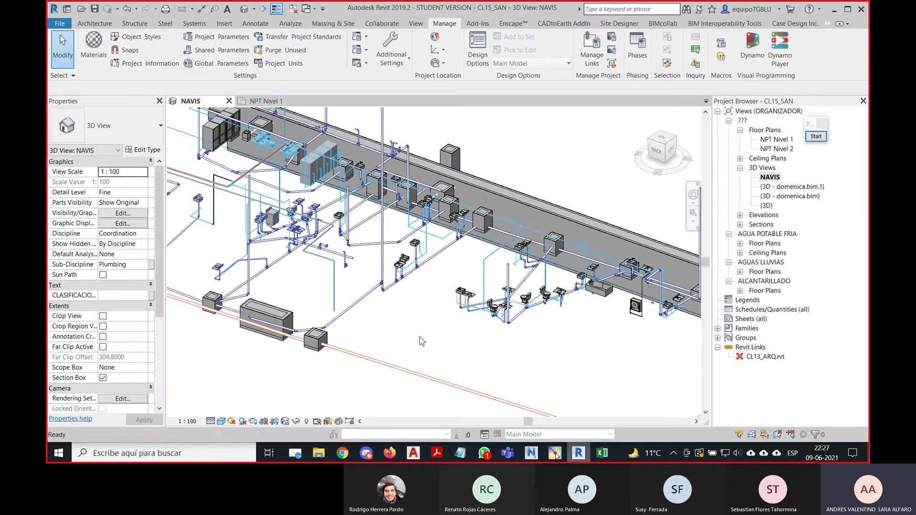
pyautogui.moveTo(315, 296); pyautogui.dragTo(319, 299, button='middle')
pyautogui.moveTo(369, 317); pyautogui.dragTo(367, 316, button='middle')
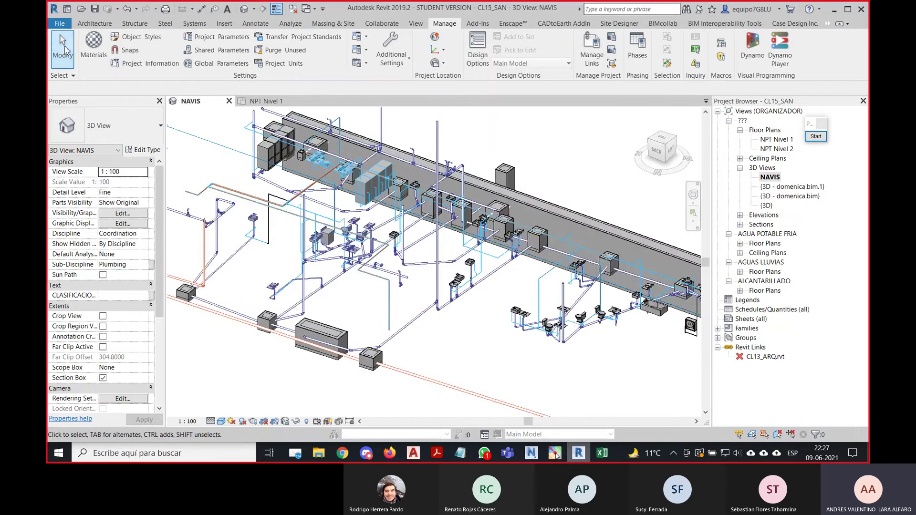
pyautogui.click(60, 24)
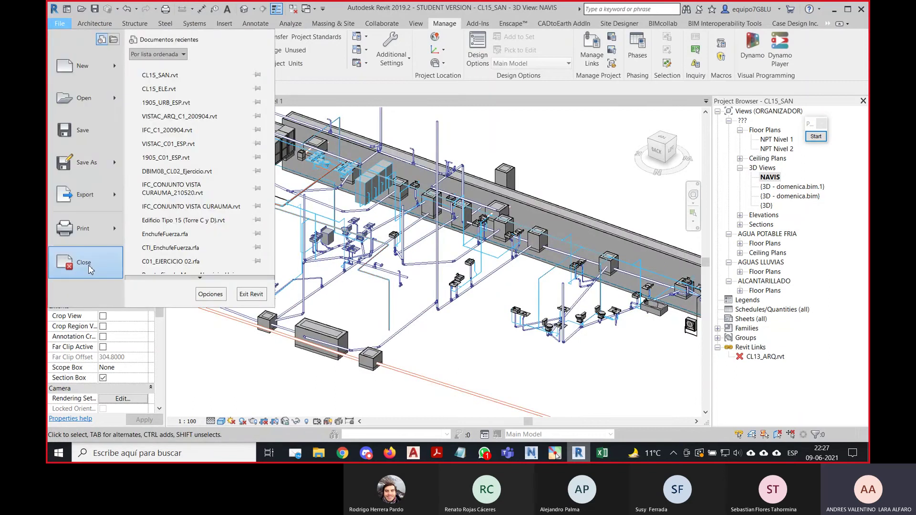
pyautogui.click(314, 203)
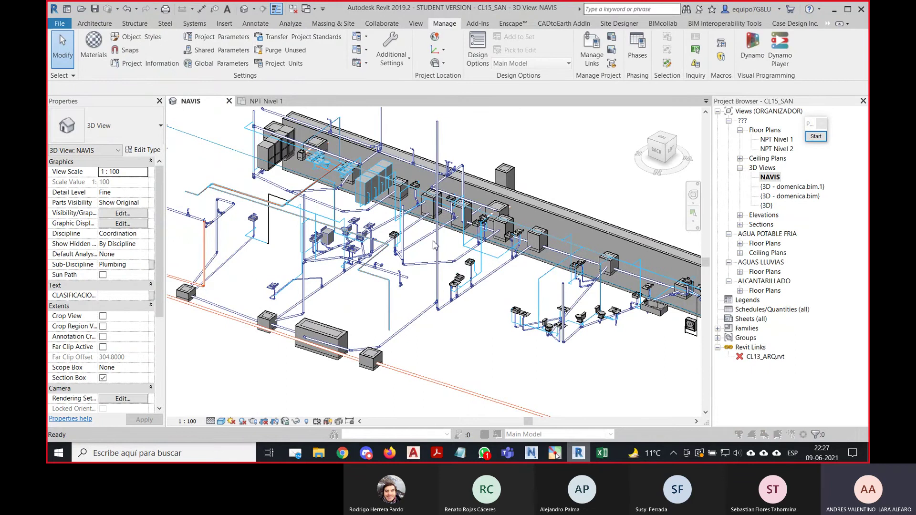
pyautogui.click(475, 228)
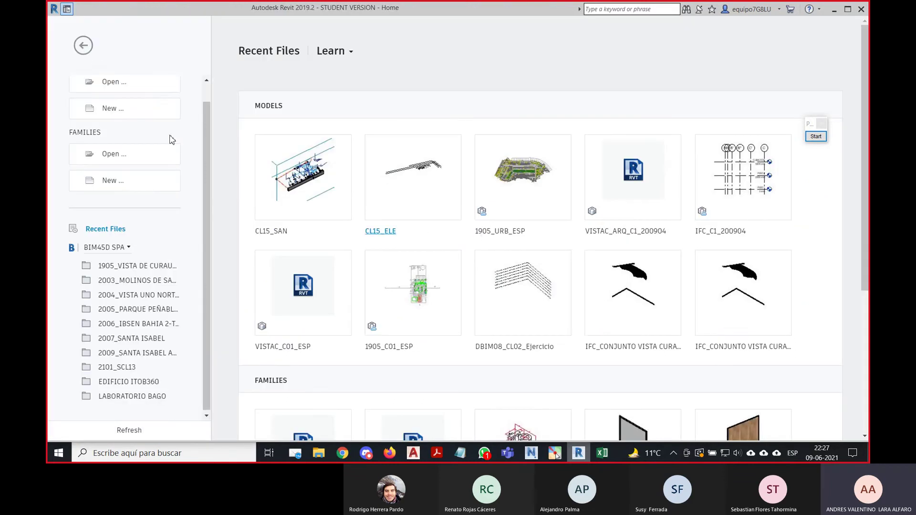
# Open the CL15_CLI project from the CLASE 15 folder.
pyautogui.click(120, 88)
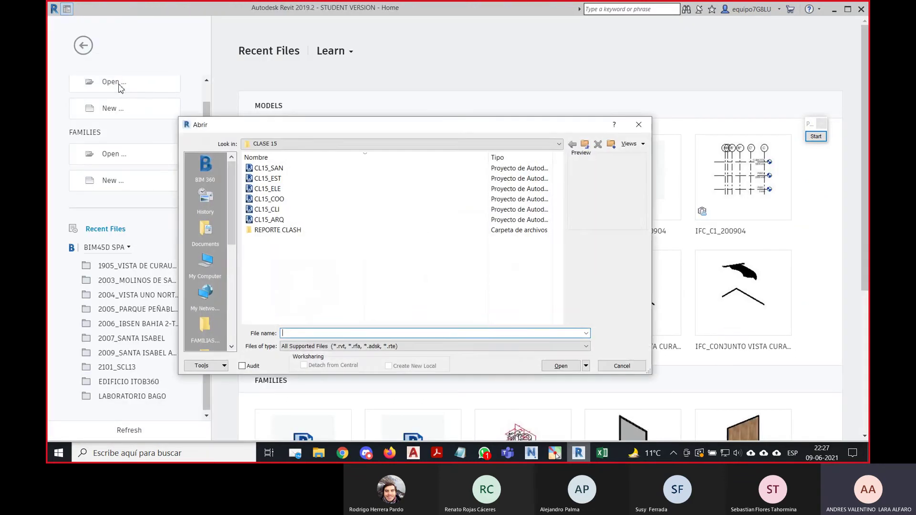
pyautogui.click(281, 210)
pyautogui.click(560, 366)
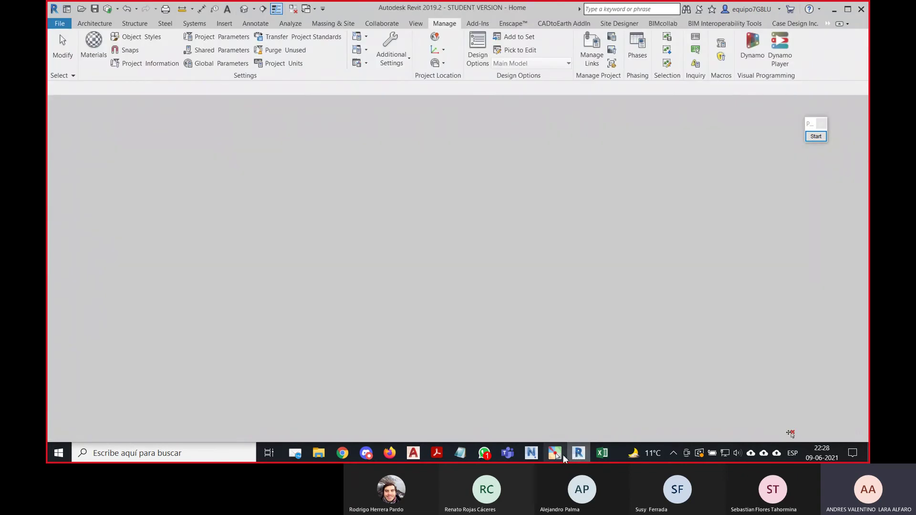
# Switch to Navisworks, display Clash1 of the DUCTOS VS VIGAS test and look up the Element ID of its duct.
pyautogui.click(531, 453)
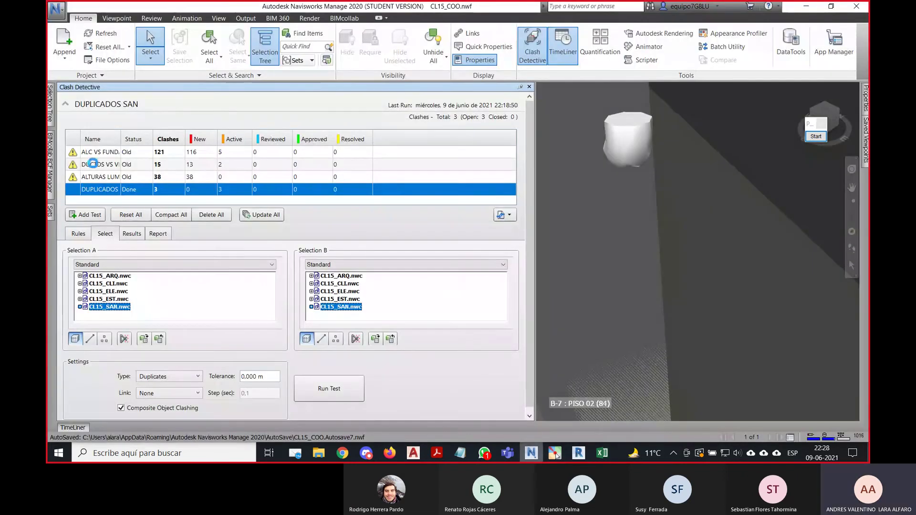
pyautogui.click(93, 164)
pyautogui.click(132, 234)
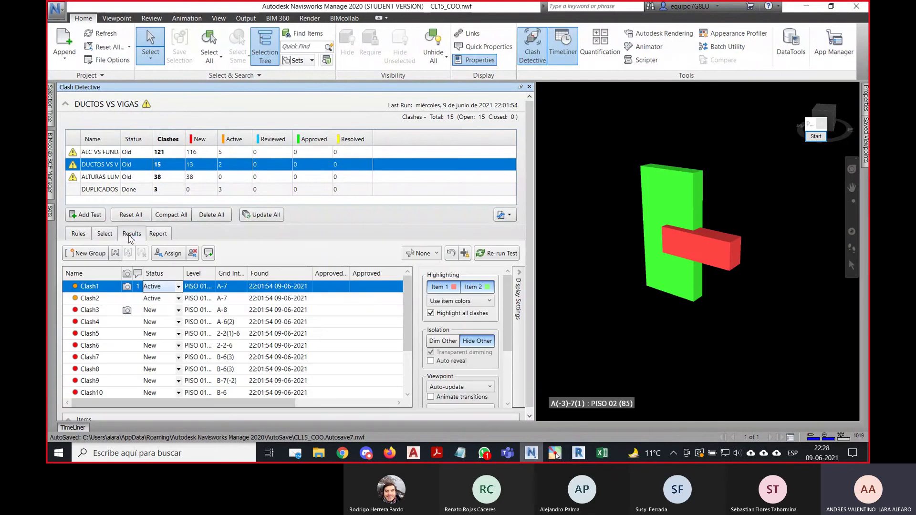
pyautogui.click(99, 298)
pyautogui.click(94, 287)
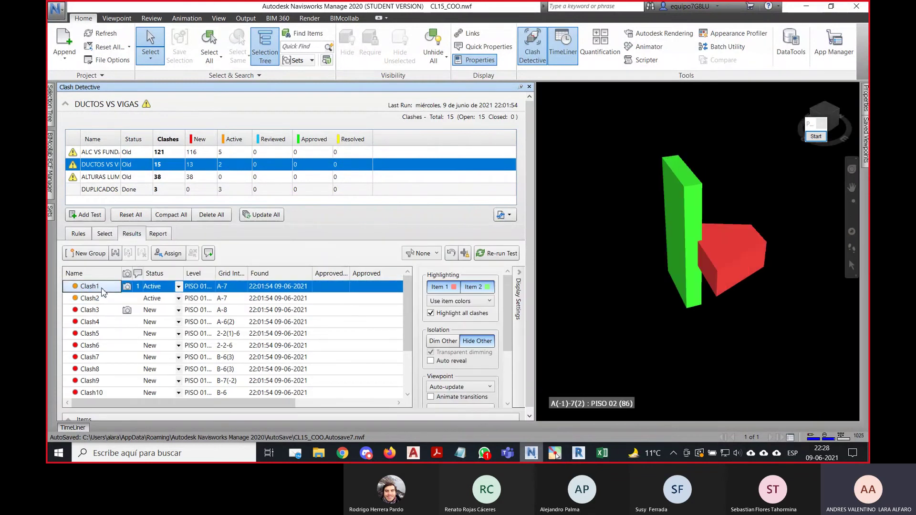
pyautogui.click(719, 247)
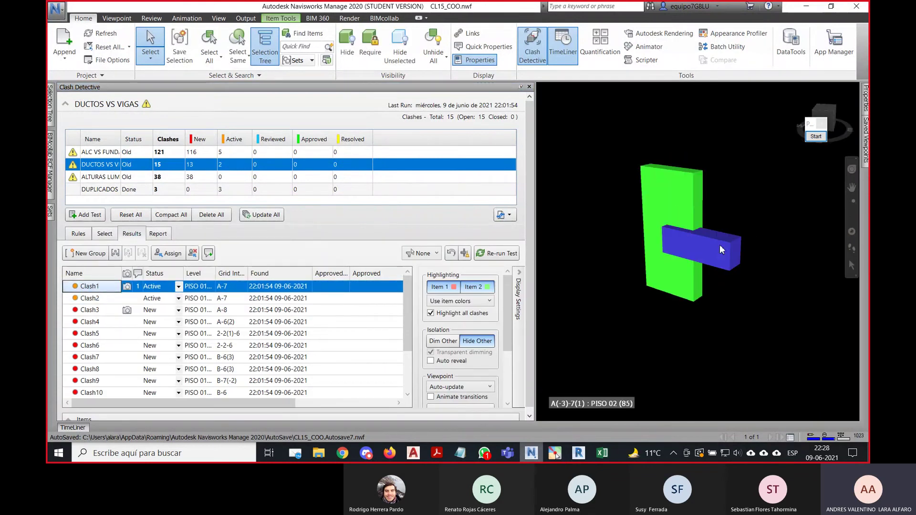
pyautogui.moveTo(866, 102)
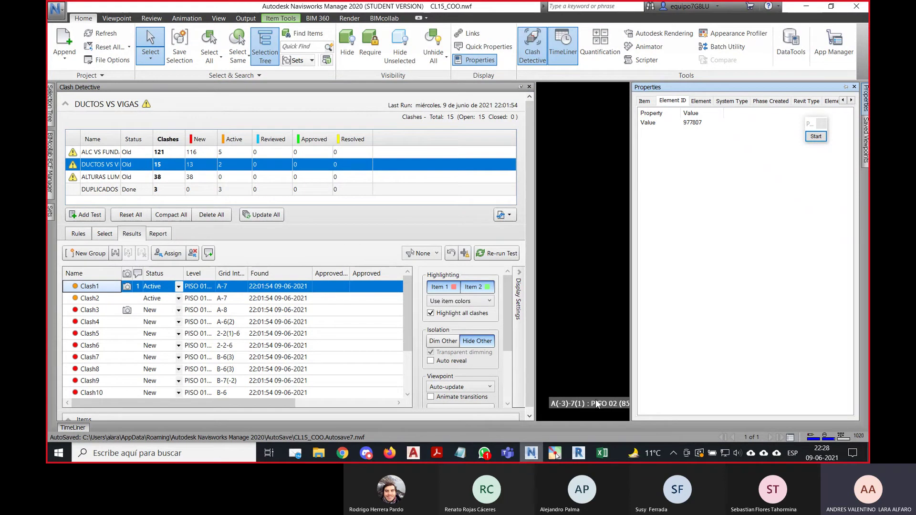
# Return to Revit and link CL15_EST.rvt into the CL15_CLI project with Auto - By Shared Coordinates positioning.
pyautogui.click(588, 452)
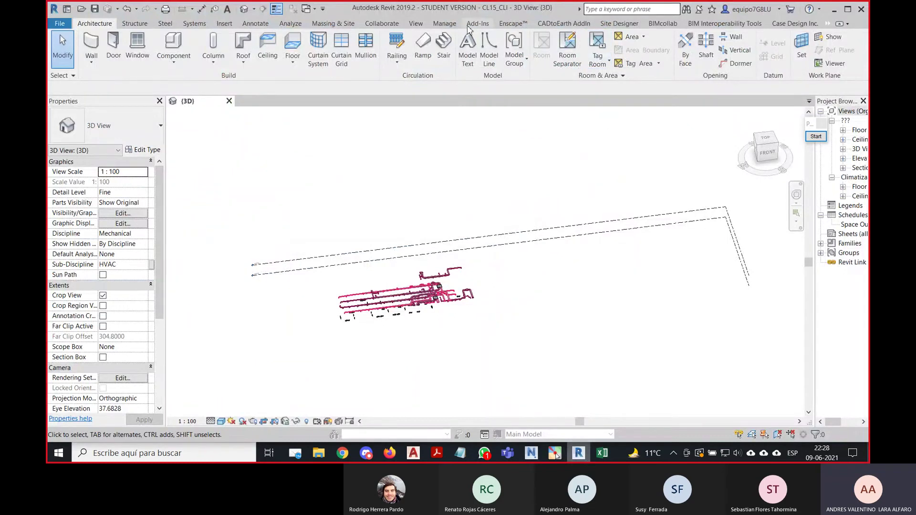
pyautogui.rightClick(838, 264)
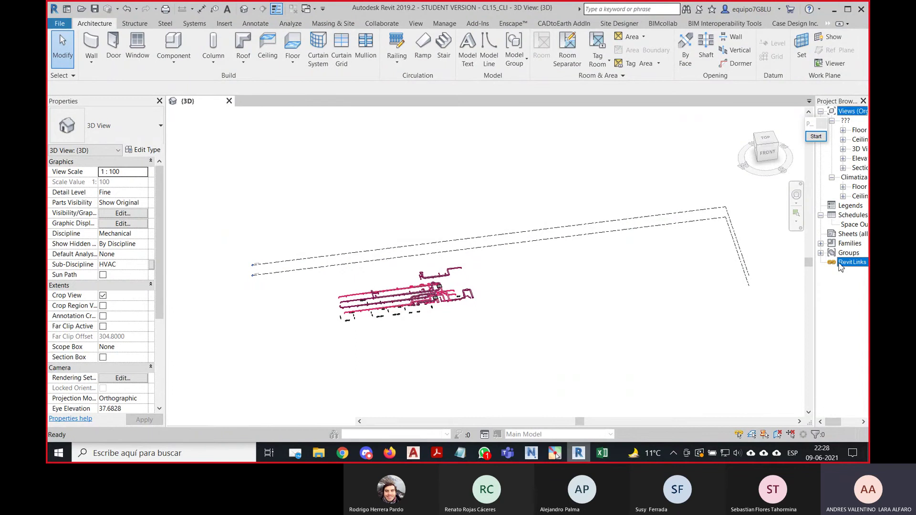
pyautogui.click(831, 270)
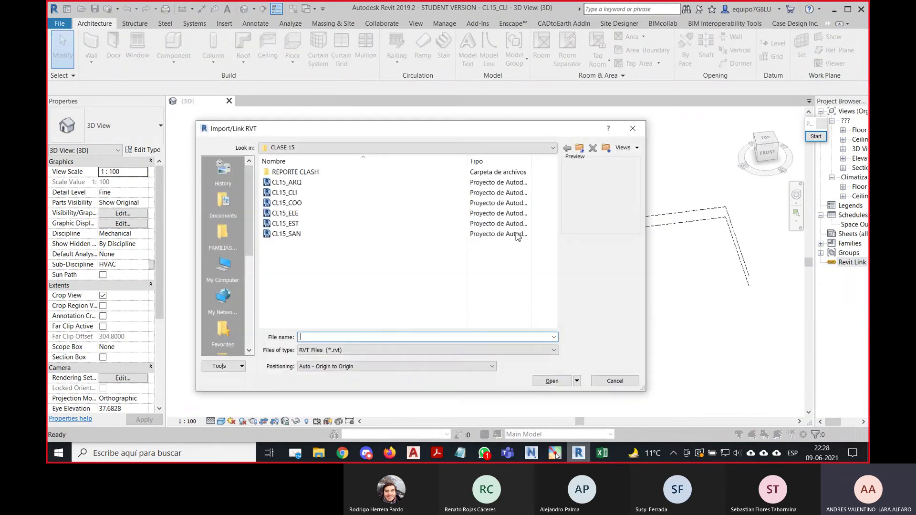
pyautogui.click(308, 224)
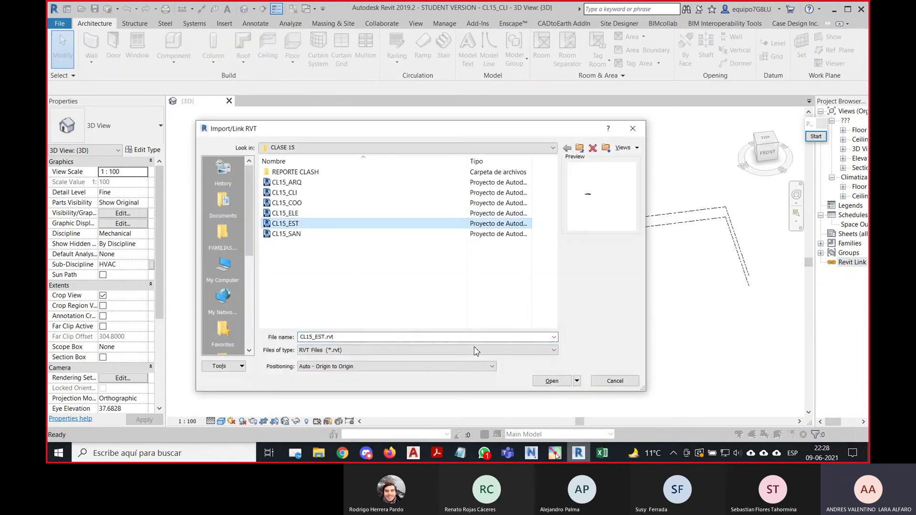
pyautogui.click(448, 366)
pyautogui.click(370, 389)
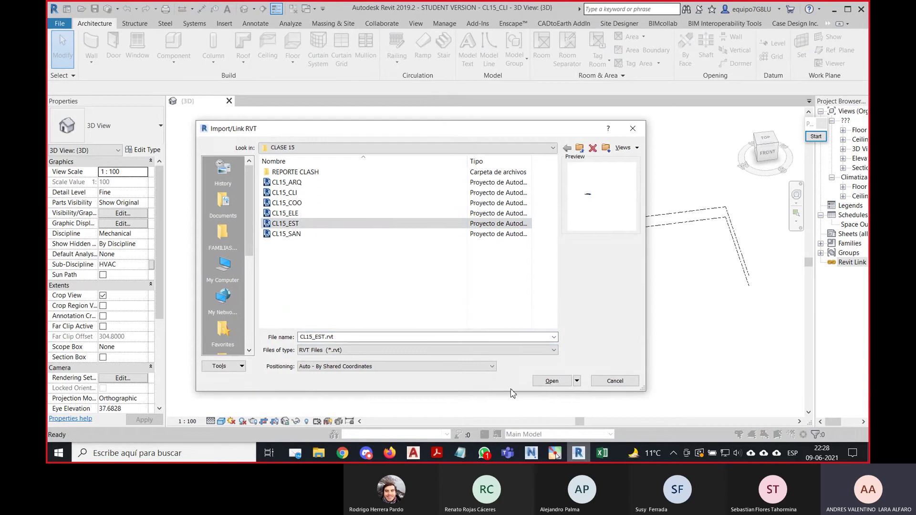
pyautogui.click(551, 381)
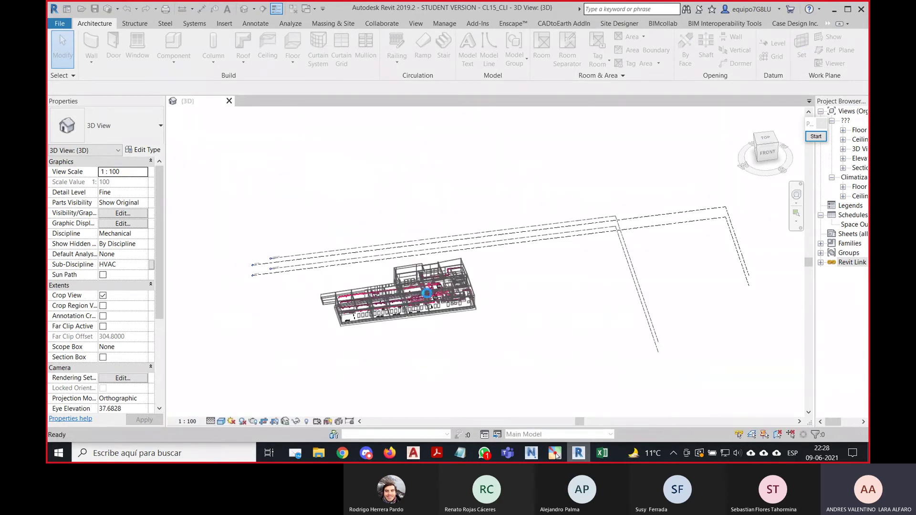
# Set the 3D view's discipline to Coordination.
pyautogui.scroll(6, 468, 337)
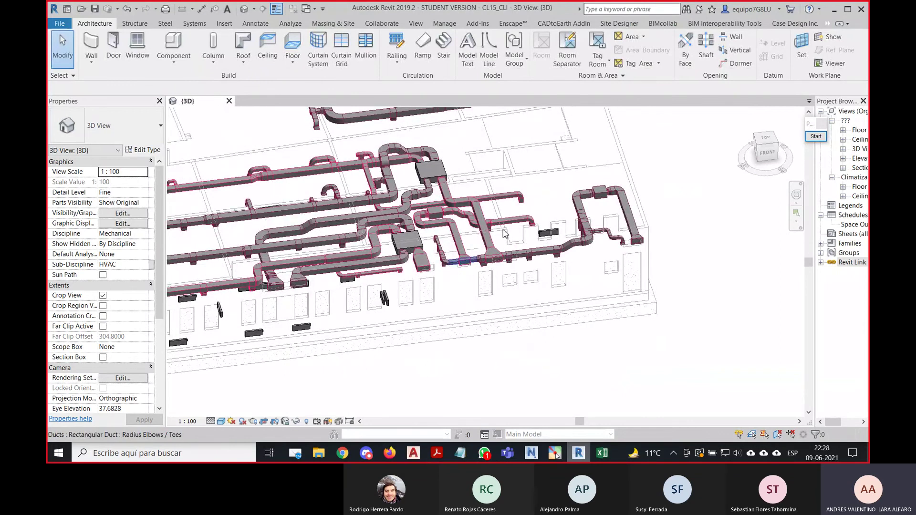
pyautogui.click(444, 23)
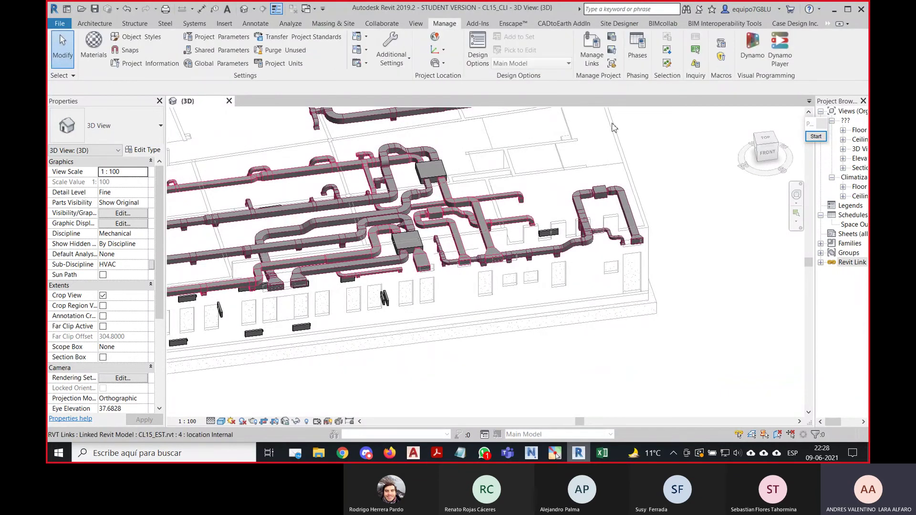
pyautogui.click(143, 233)
pyautogui.click(144, 233)
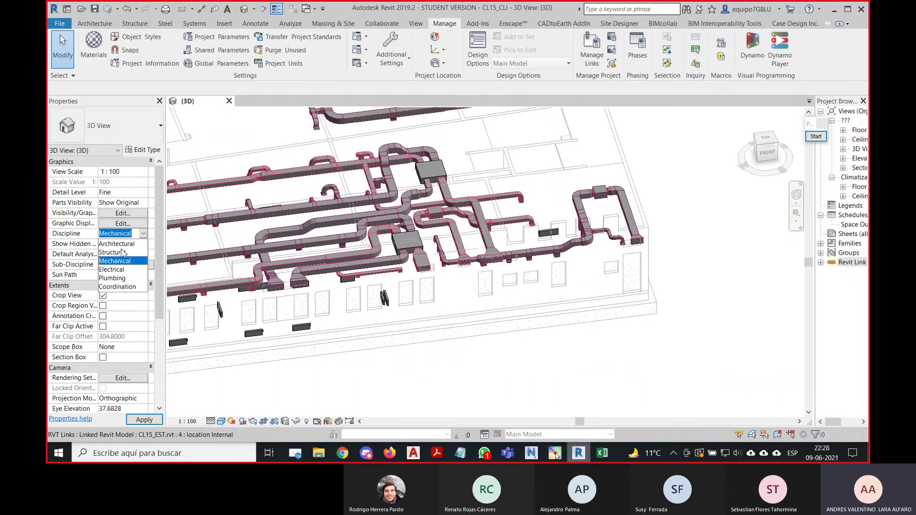
pyautogui.click(123, 289)
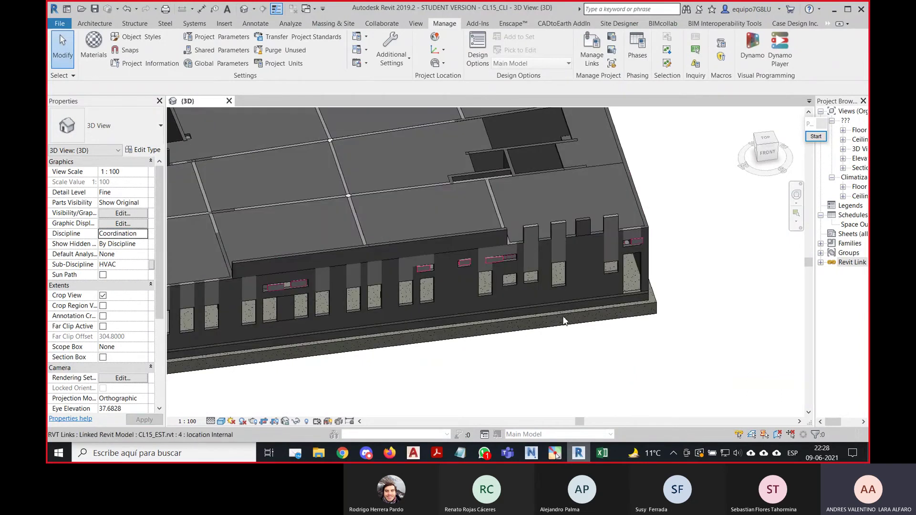
# Locate the clashing duct in the 3D view by its element ID 977807, rechecking the ID in Navisworks.
pyautogui.moveTo(481, 318); pyautogui.dragTo(632, 293, button='middle')
pyautogui.scroll(3, 641, 293)
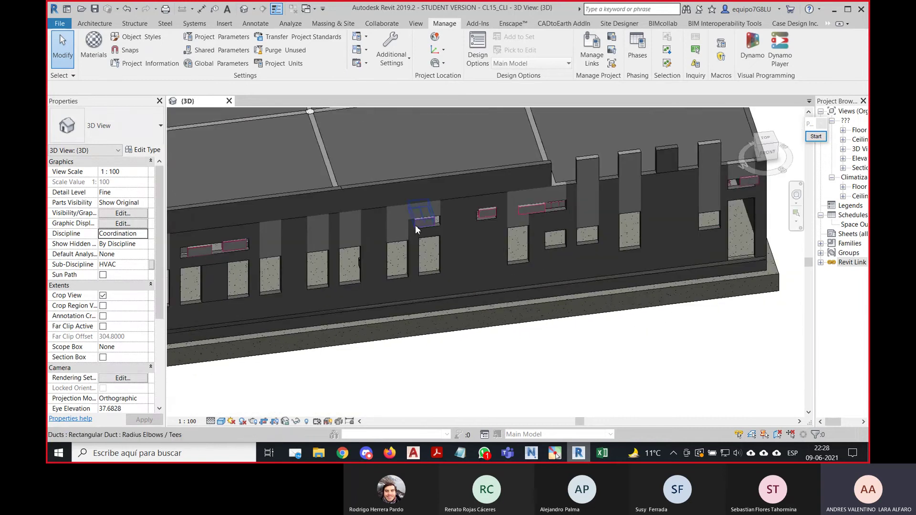
pyautogui.scroll(3, 422, 232)
pyautogui.scroll(-2, 412, 228)
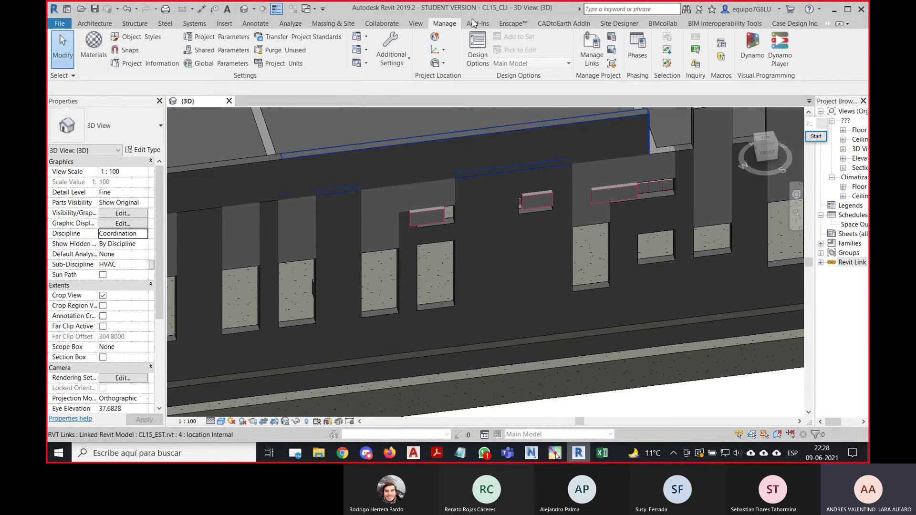
pyautogui.click(696, 52)
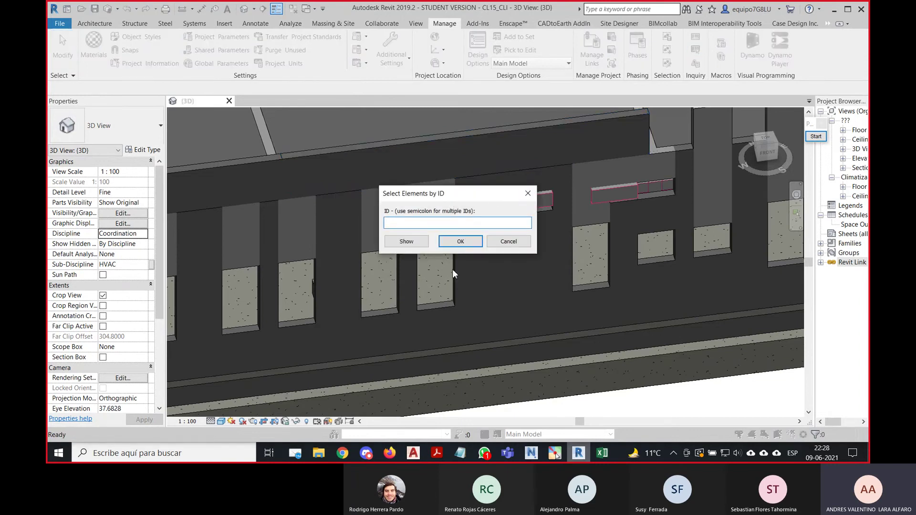
pyautogui.click(536, 455)
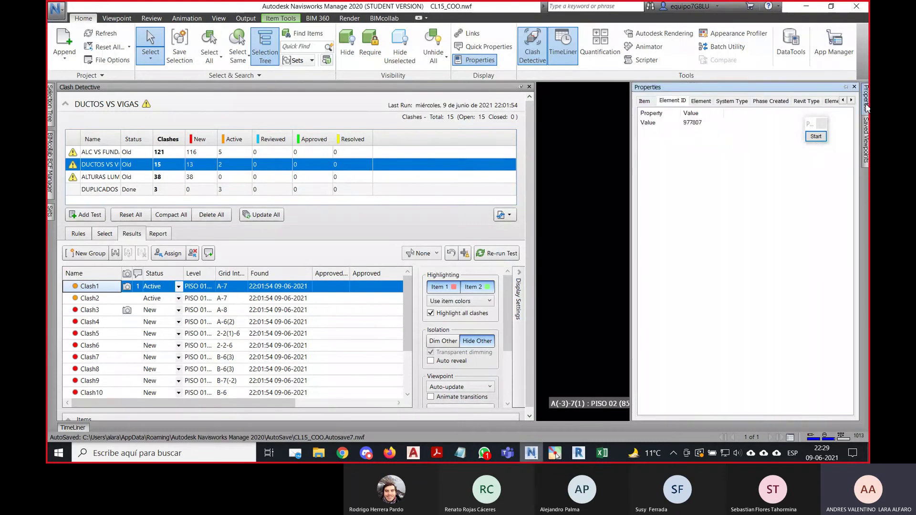
pyautogui.click(578, 452)
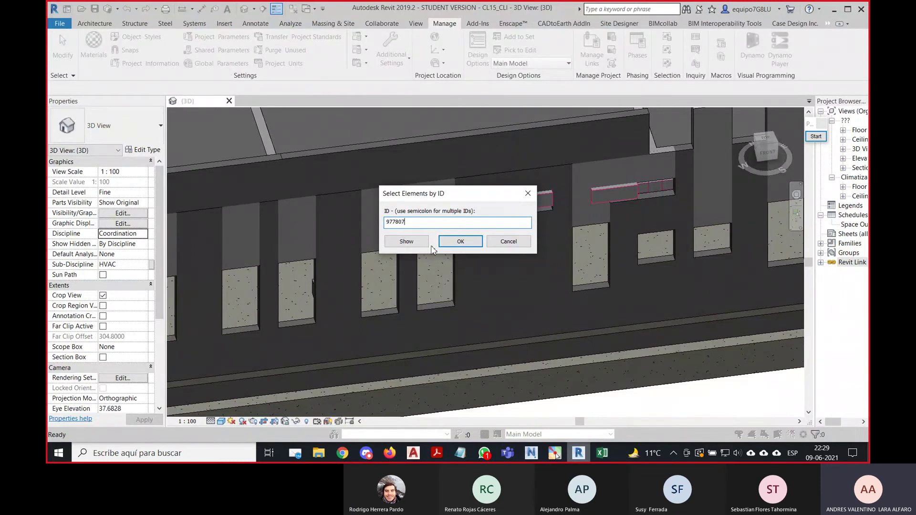
pyautogui.click(409, 242)
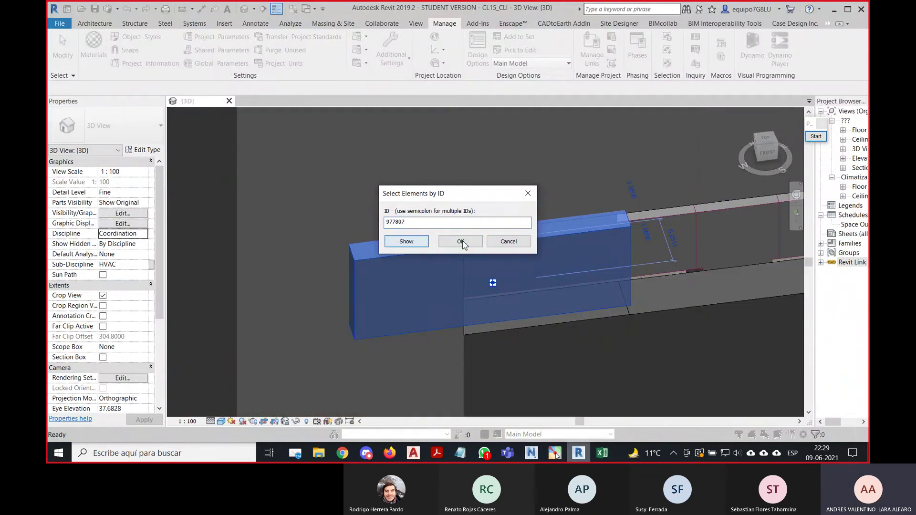
pyautogui.click(509, 241)
# Select the located rectangular duct and inspect from several angles how it passes through the structural facade.
pyautogui.scroll(-6, 486, 234)
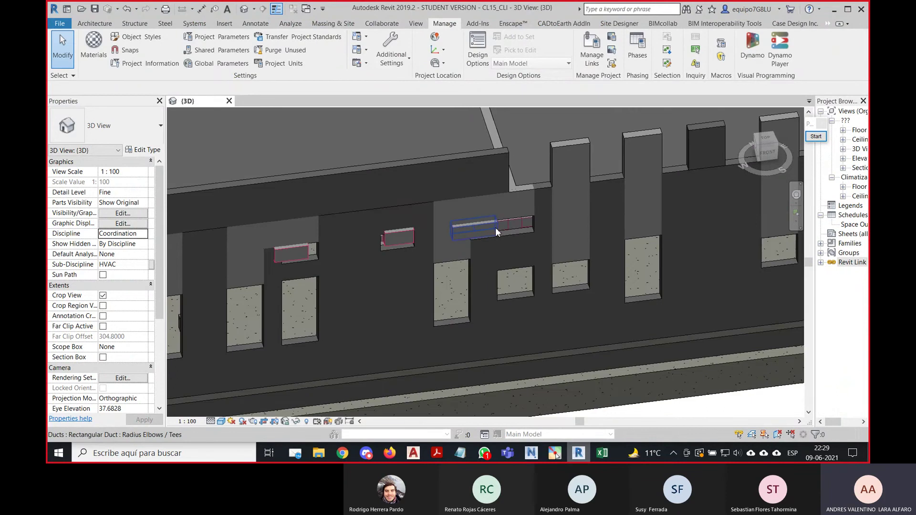
pyautogui.scroll(3, 496, 234)
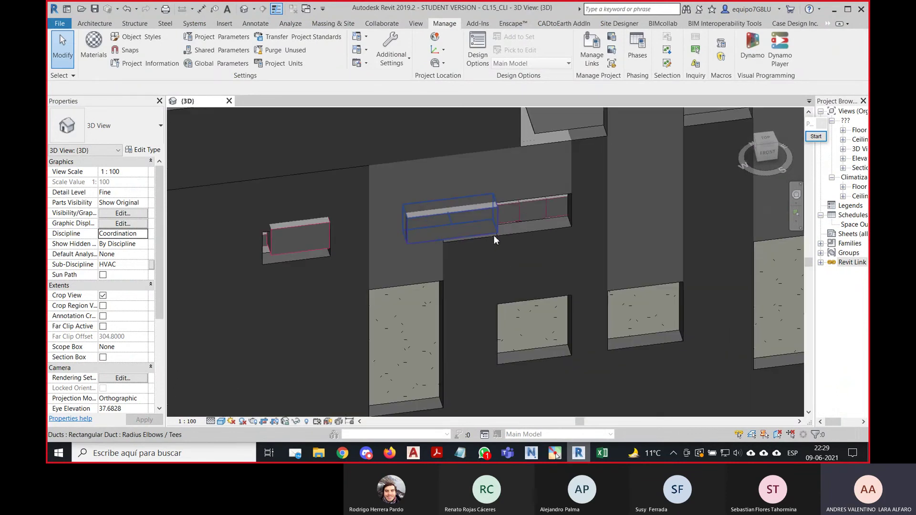
pyautogui.click(487, 245)
pyautogui.keyDown('shift'); pyautogui.moveTo(487, 245); pyautogui.dragTo(440, 252, button='middle'); pyautogui.keyUp('shift')
pyautogui.keyDown('shift'); pyautogui.moveTo(473, 252); pyautogui.dragTo(626, 219, button='middle'); pyautogui.keyUp('shift')
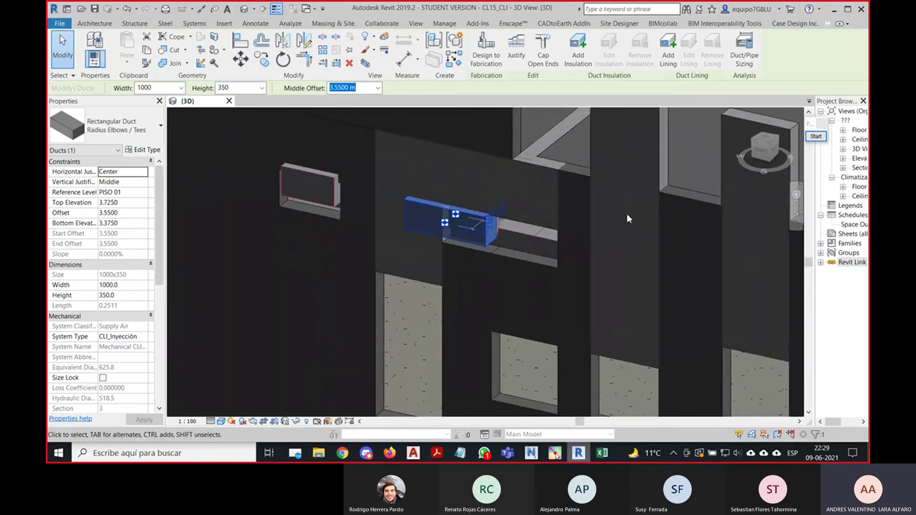
pyautogui.scroll(-3, 461, 188)
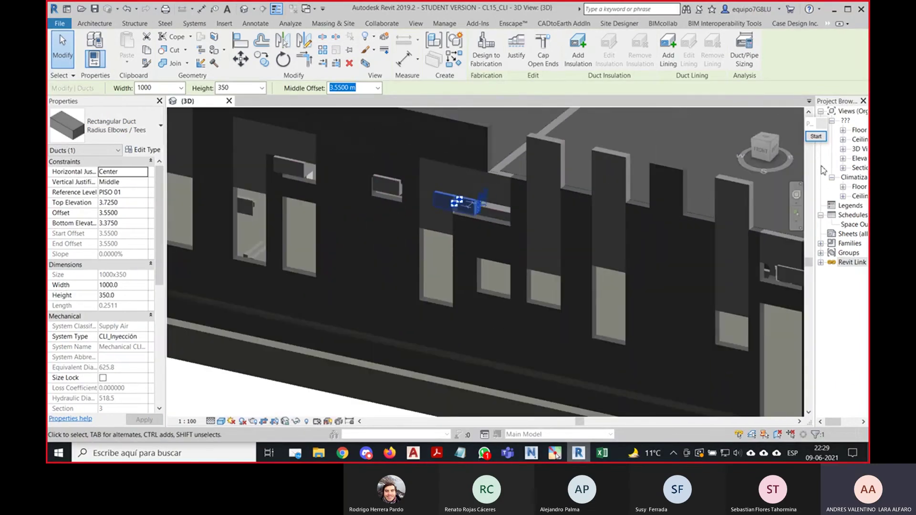
# Widen the project browser and open the PISO 01 ceiling plan.
pyautogui.moveTo(735, 163); pyautogui.dragTo(728, 161)
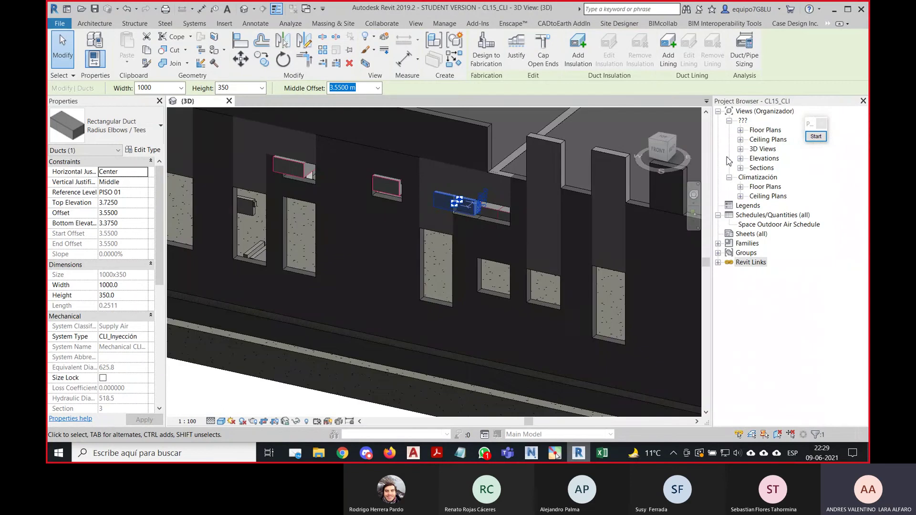
pyautogui.click(739, 139)
pyautogui.click(771, 148)
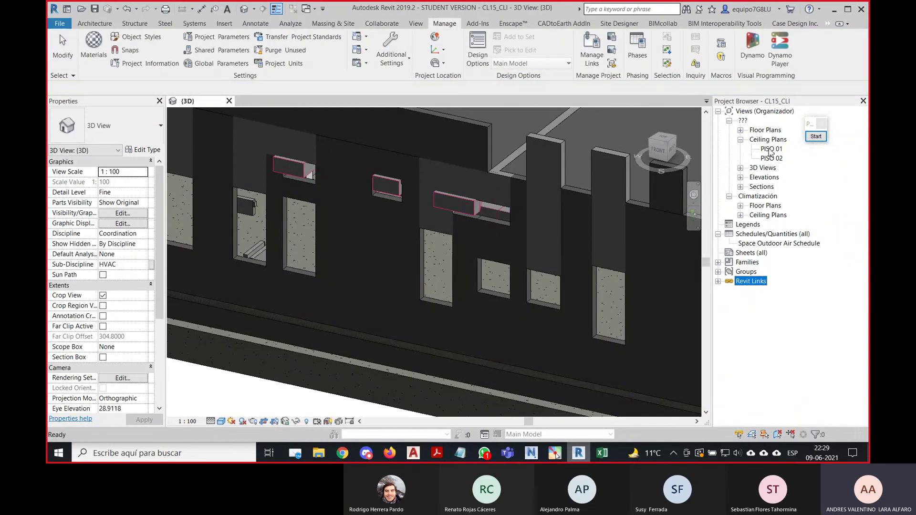
pyautogui.doubleClick(771, 149)
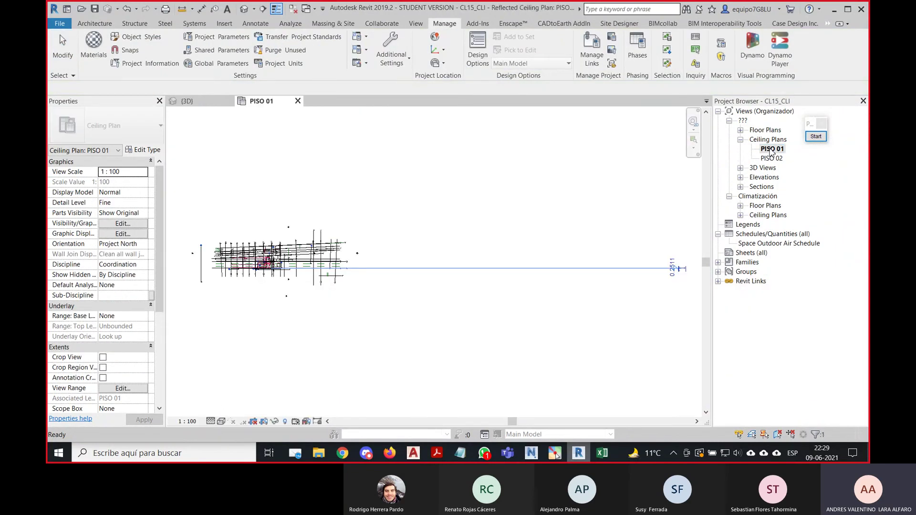
# Find the selected duct in the PISO 01 ceiling plan and set the plan's visual style to Shaded.
pyautogui.scroll(5, 273, 262)
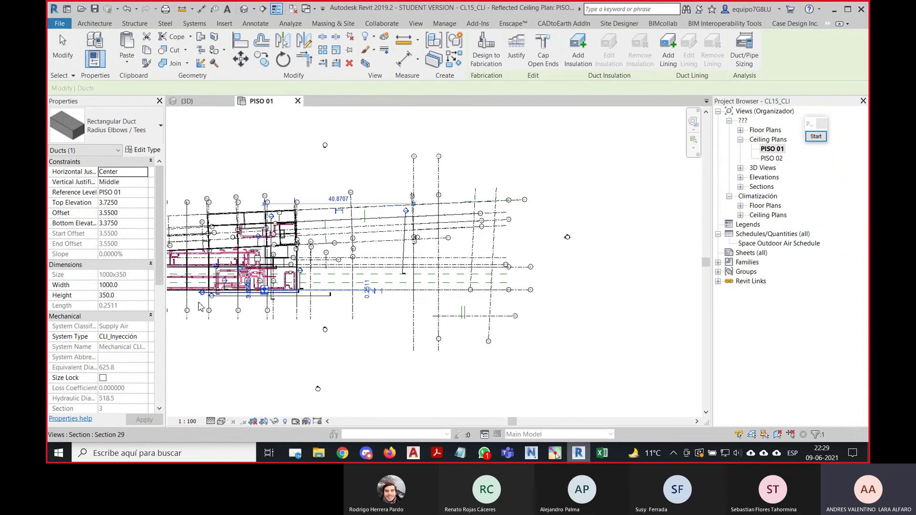
pyautogui.scroll(3, 200, 294)
pyautogui.scroll(10, 295, 286)
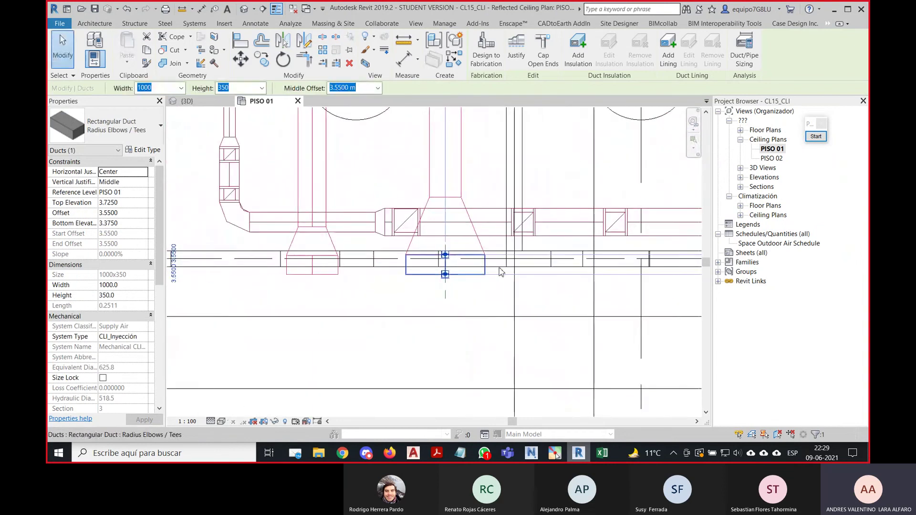
pyautogui.moveTo(495, 279); pyautogui.dragTo(433, 295, button='middle')
pyautogui.click(222, 421)
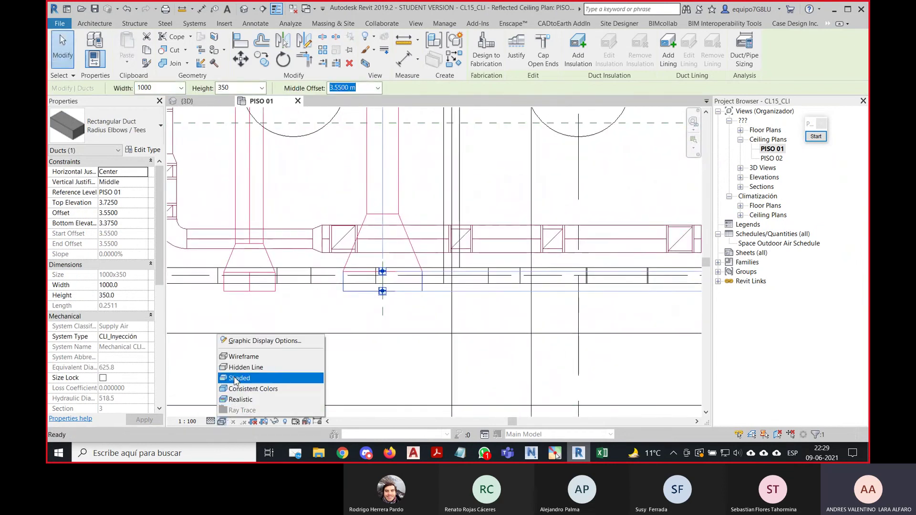
pyautogui.click(237, 378)
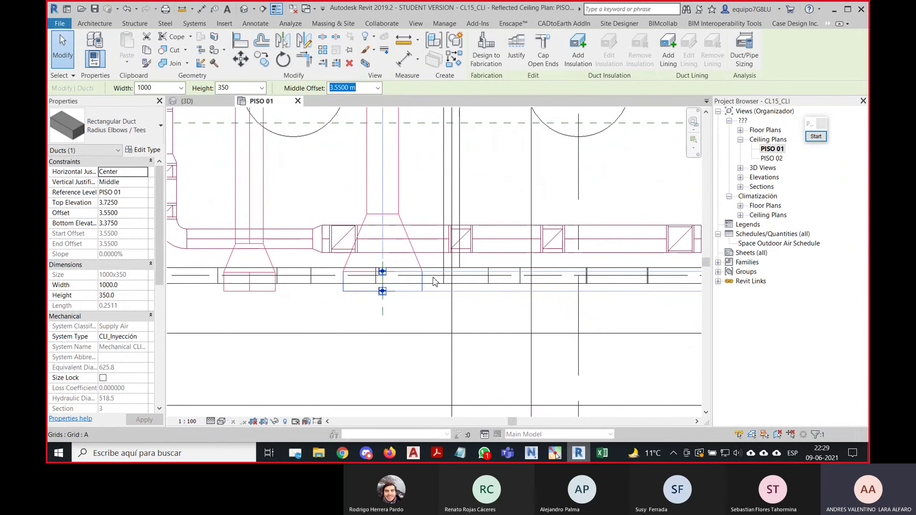
pyautogui.scroll(2, 409, 302)
pyautogui.scroll(1, 342, 281)
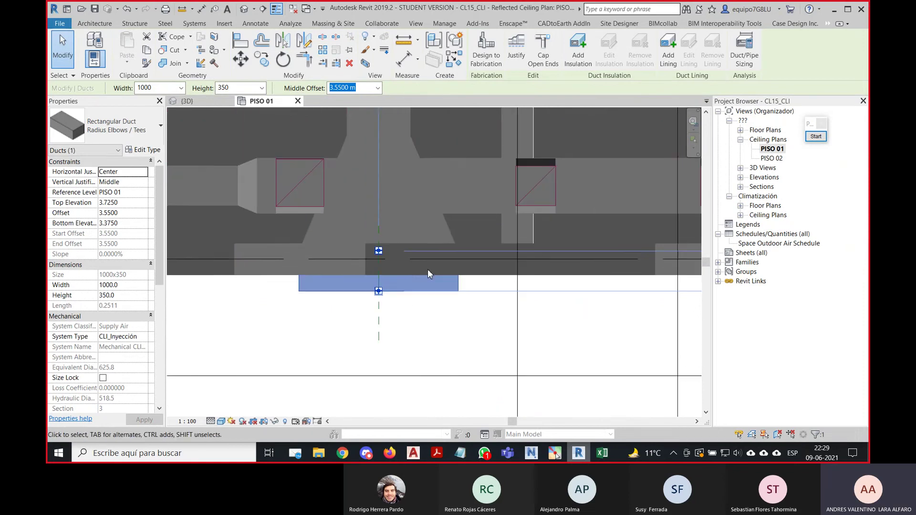
# Select the supply duct run with its fittings just beside grid 6b in the plan and nudge it slightly towards grid 7b.
pyautogui.click(288, 314)
pyautogui.scroll(-3, 426, 362)
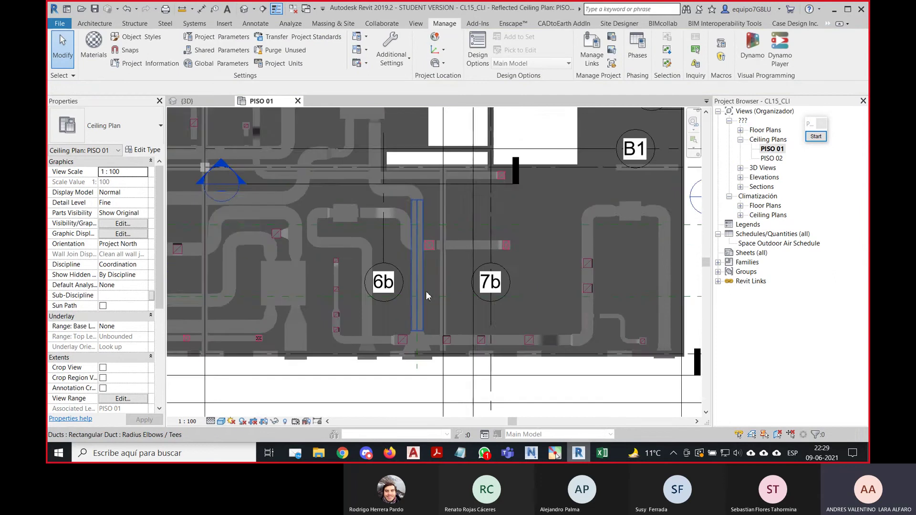
pyautogui.scroll(1, 420, 224)
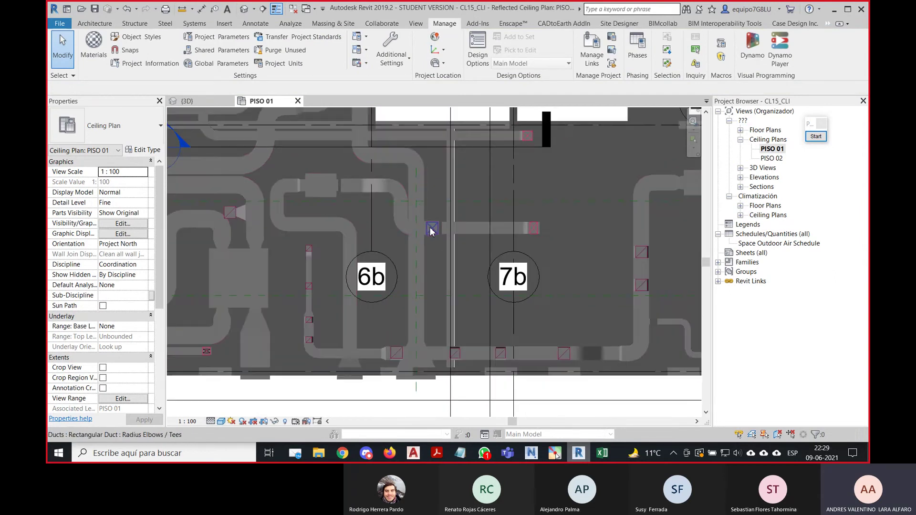
pyautogui.scroll(-1, 431, 230)
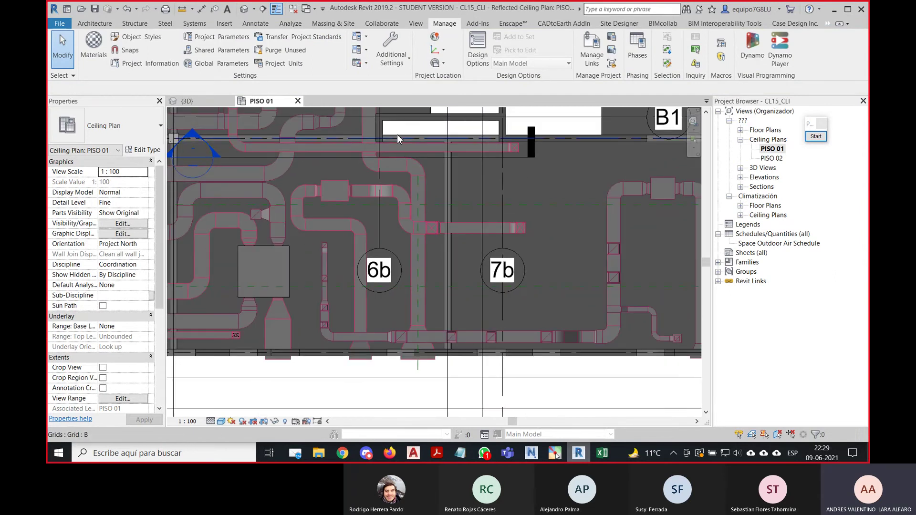
pyautogui.moveTo(398, 128); pyautogui.dragTo(444, 367)
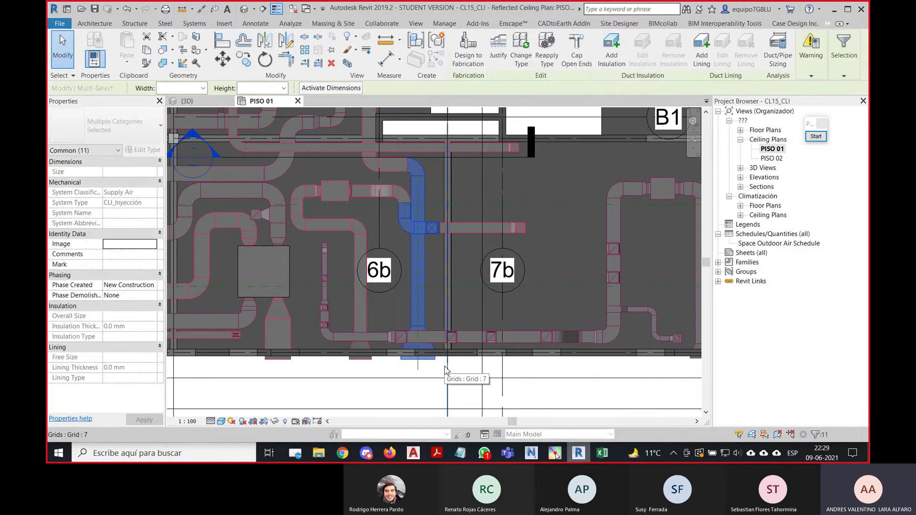
pyautogui.press('Right')
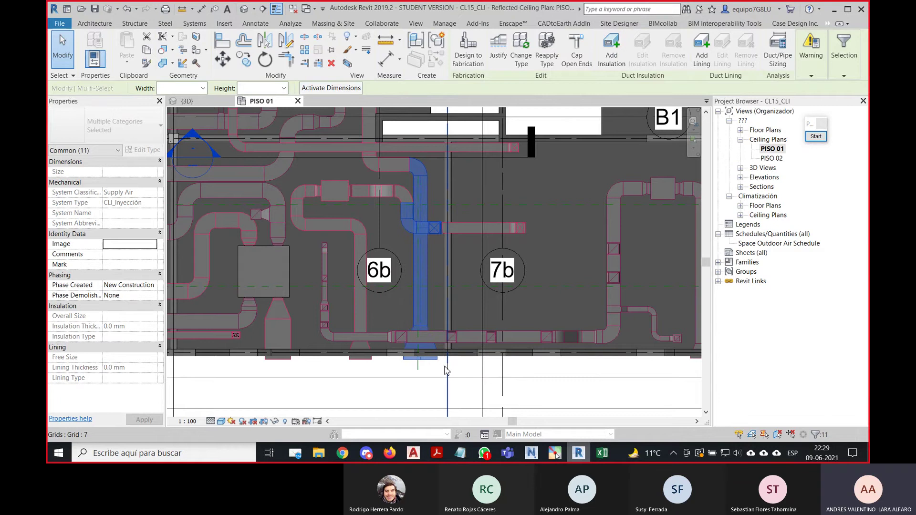
pyautogui.press('Right')
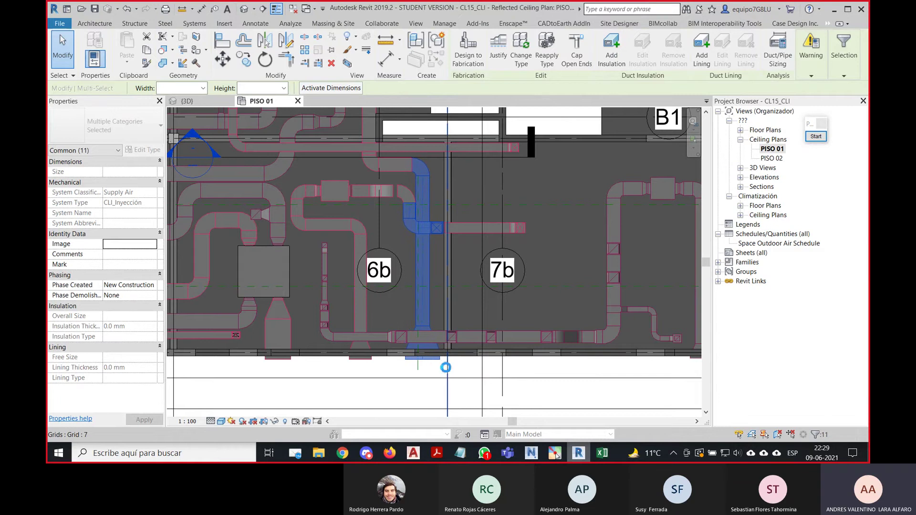
pyautogui.press('Right')
# In the 3D view seen from the front, nudge the selected duct run sideways and down to fit inside the facade opening.
pyautogui.scroll(2, 410, 367)
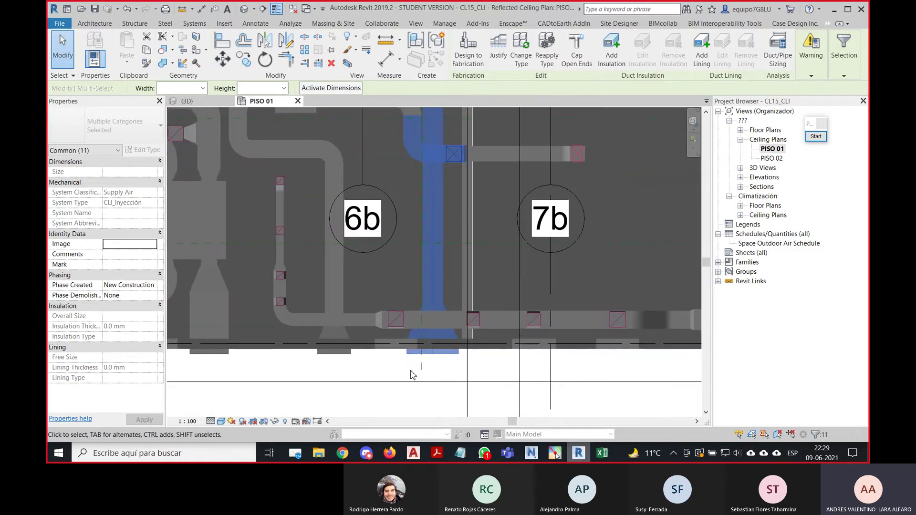
pyautogui.moveTo(460, 367); pyautogui.dragTo(444, 334, button='middle')
pyautogui.scroll(1, 444, 331)
pyautogui.click(209, 103)
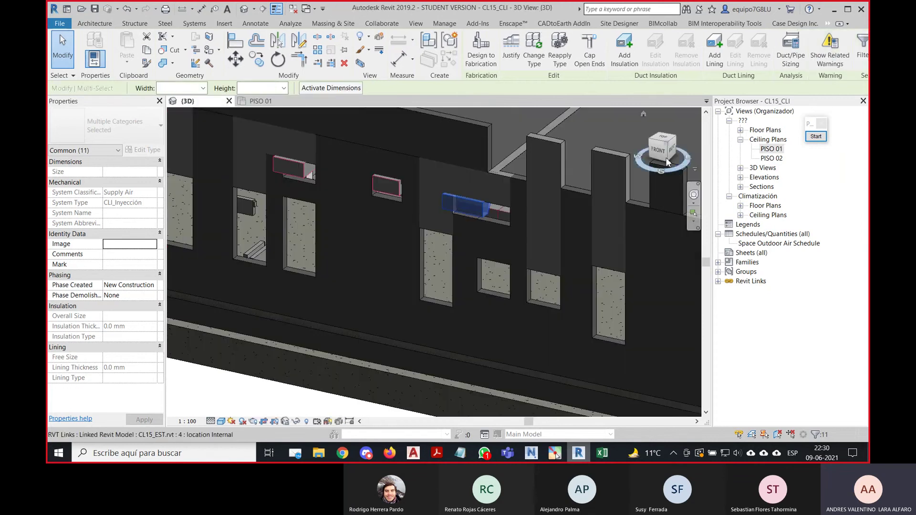
pyautogui.click(659, 153)
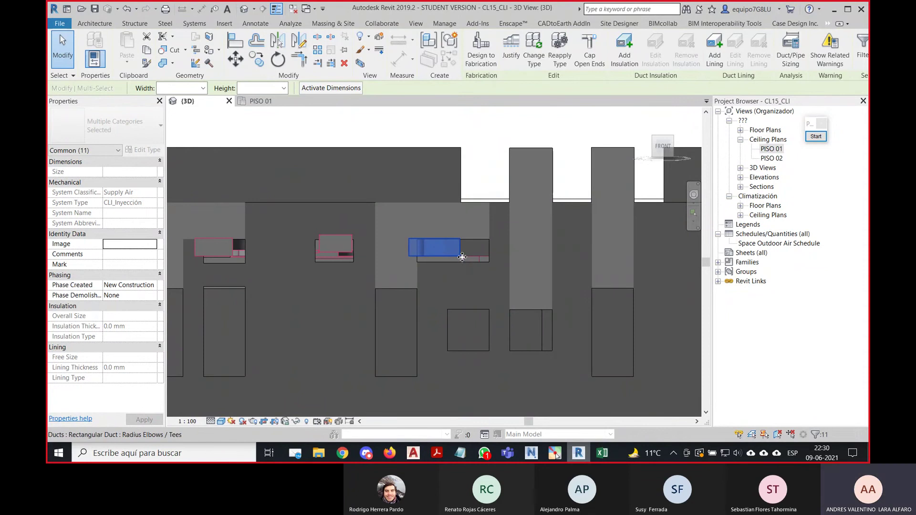
pyautogui.moveTo(462, 258); pyautogui.dragTo(463, 259)
pyautogui.press('Right')
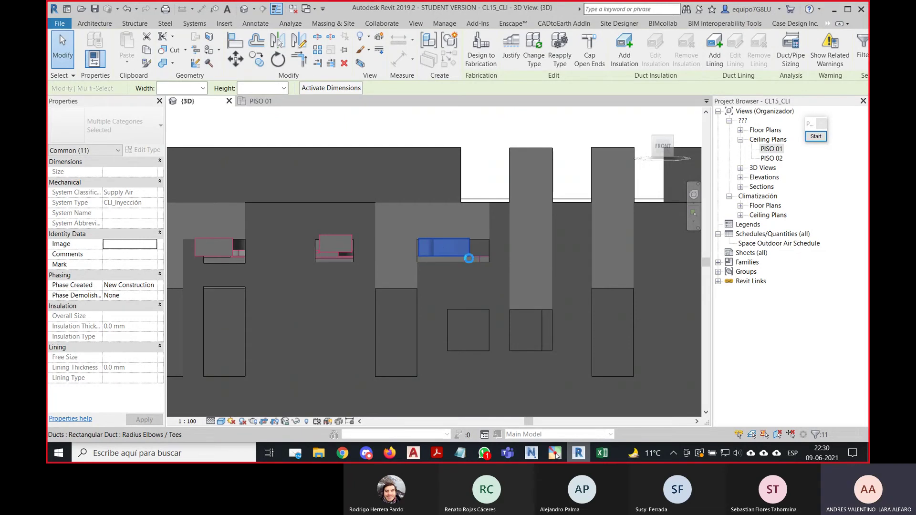
pyautogui.press('Right')
pyautogui.press('Right')
pyautogui.scroll(2, 456, 254)
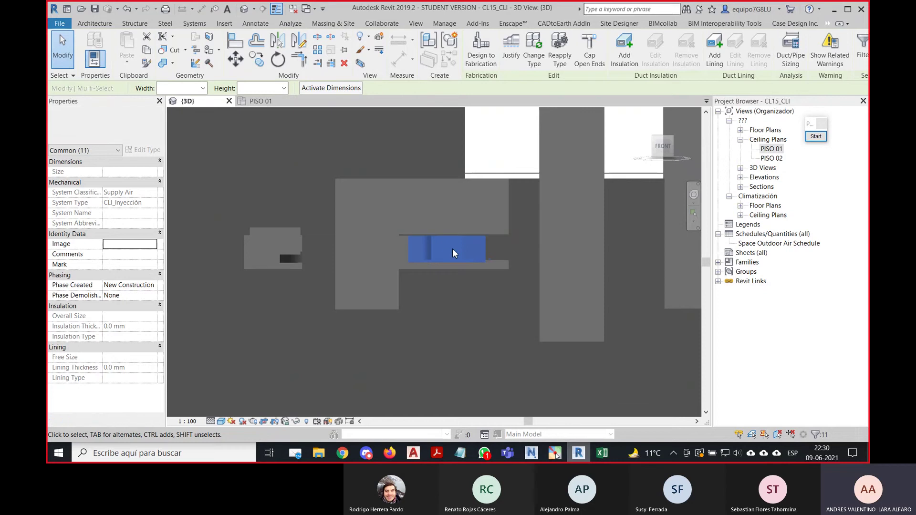
pyautogui.press('Down')
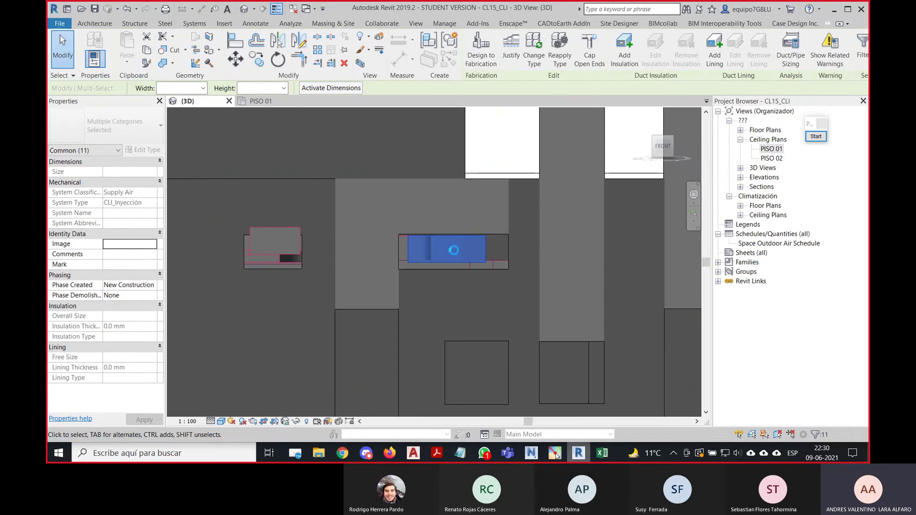
pyautogui.click(708, 424)
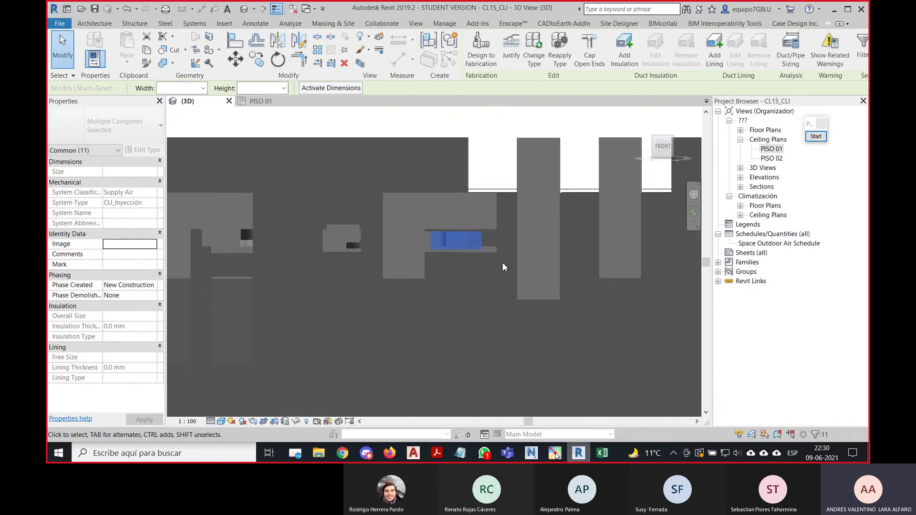
# Inspect from several angles how the moved rectangular duct and its transition sit inside the structural facade opening.
pyautogui.keyDown('shift'); pyautogui.moveTo(503, 267); pyautogui.dragTo(435, 319, button='middle'); pyautogui.keyUp('shift')
pyautogui.scroll(5, 429, 320)
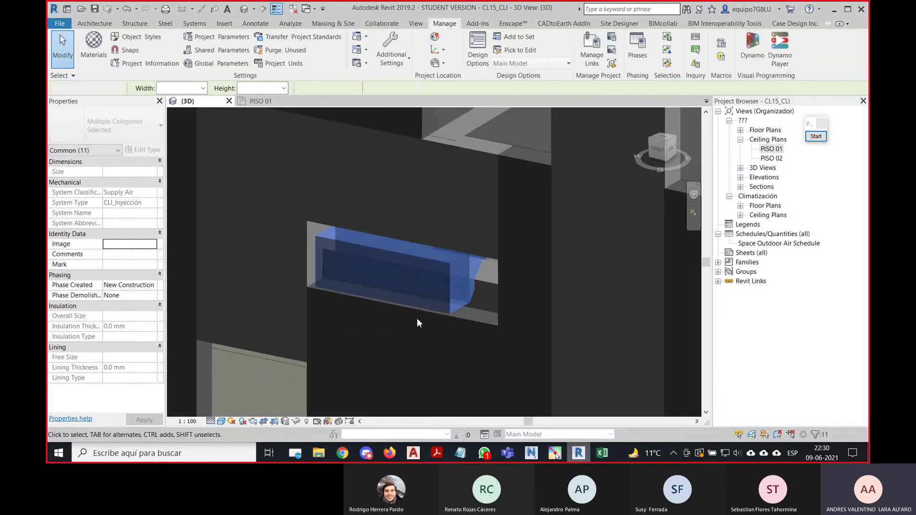
pyautogui.press('Escape')
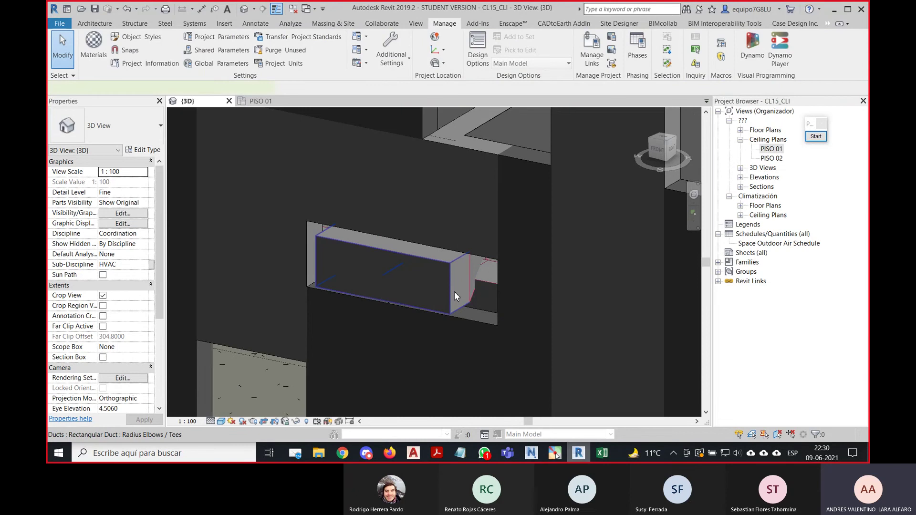
pyautogui.click(454, 290)
pyautogui.keyDown('shift'); pyautogui.moveTo(454, 291); pyautogui.dragTo(495, 286, button='middle'); pyautogui.keyUp('shift')
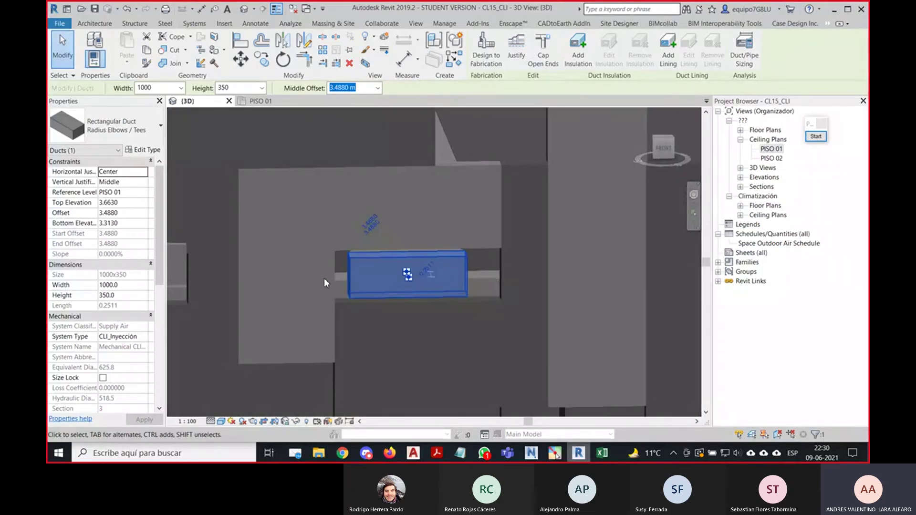
pyautogui.keyDown('shift'); pyautogui.moveTo(479, 335); pyautogui.dragTo(236, 279, button='middle'); pyautogui.keyUp('shift')
pyautogui.press('Escape')
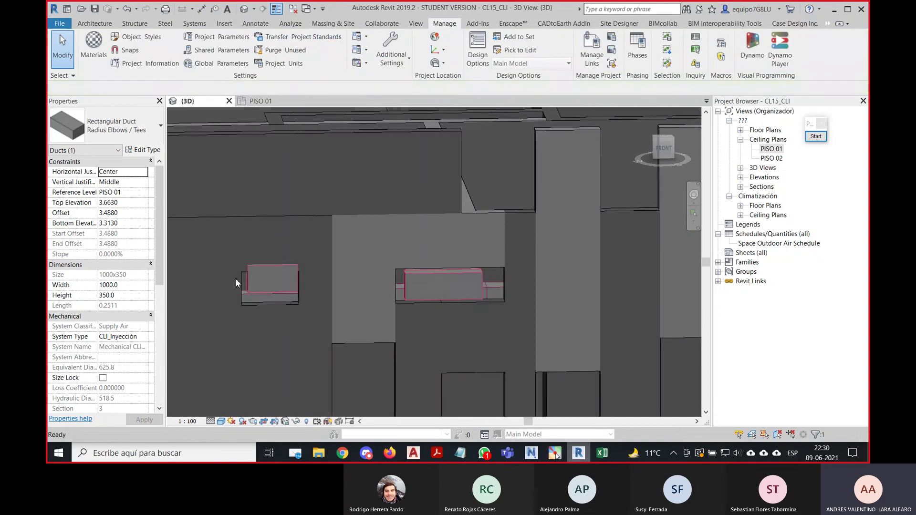
pyautogui.moveTo(404, 273); pyautogui.dragTo(495, 250, button='middle')
pyautogui.scroll(-3, 502, 249)
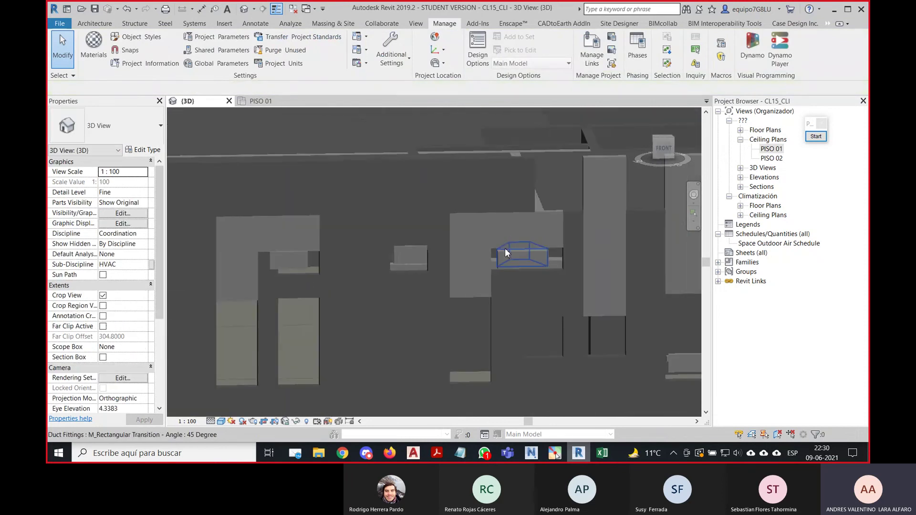
pyautogui.scroll(3, 585, 270)
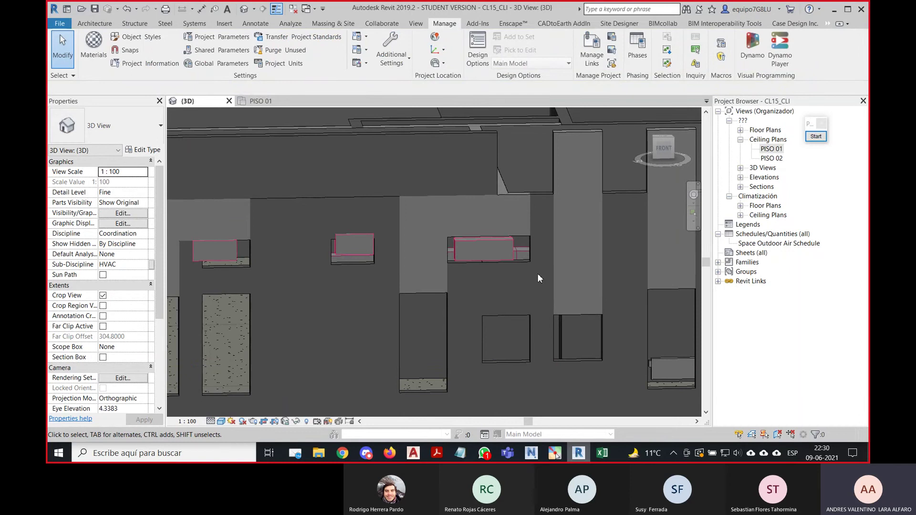
# Check Clash1 of DUCTOS VS VIGAS in Navisworks, and return to Revit to compare it with the moved duct on the facade.
pyautogui.click(531, 452)
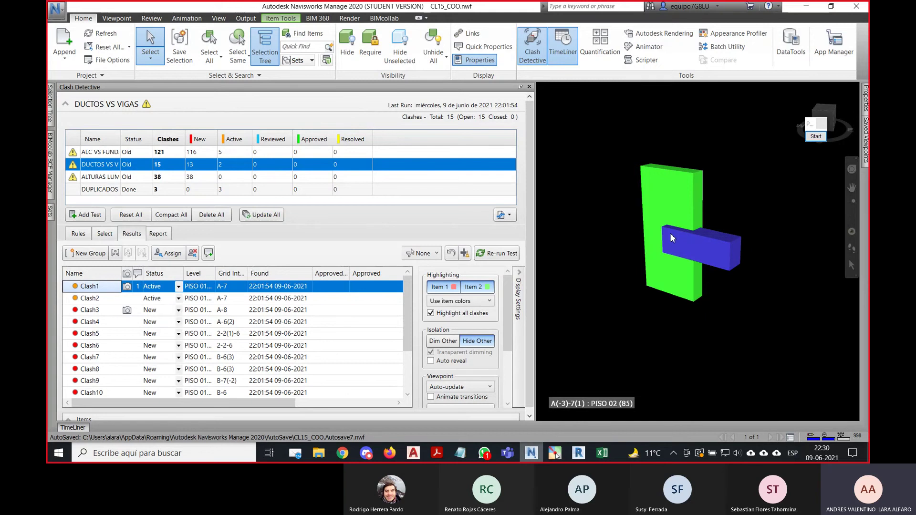
pyautogui.click(806, 7)
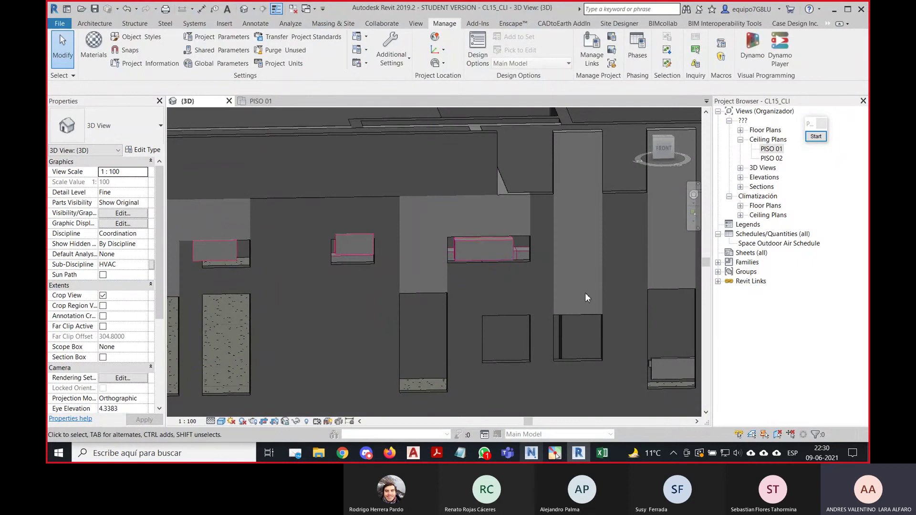
pyautogui.scroll(-3, 494, 327)
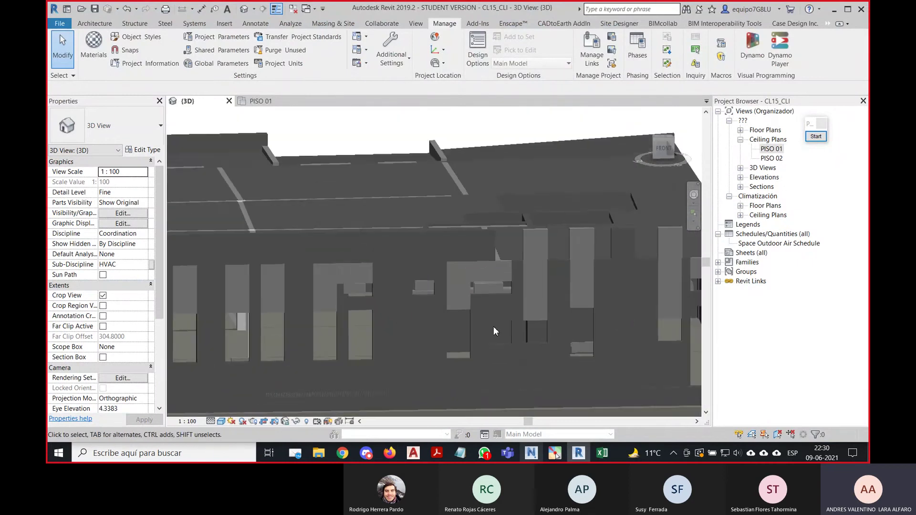
pyautogui.scroll(1, 493, 326)
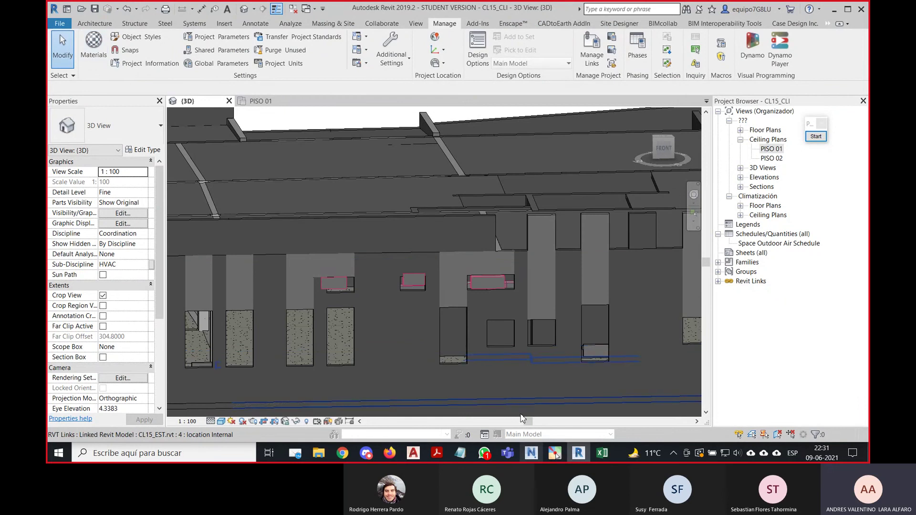
# Switch to Navisworks, save CL15_COO.nwf and start a new empty file.
pyautogui.click(531, 452)
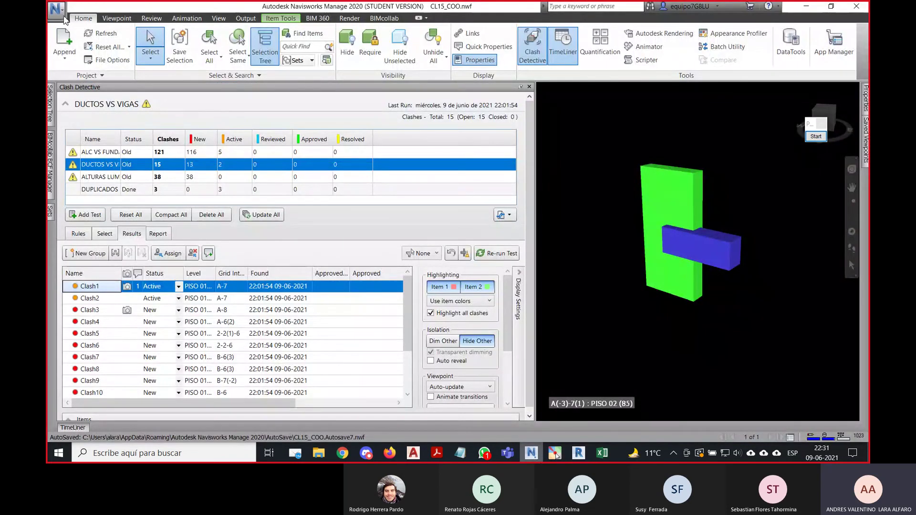
pyautogui.click(64, 16)
pyautogui.click(83, 80)
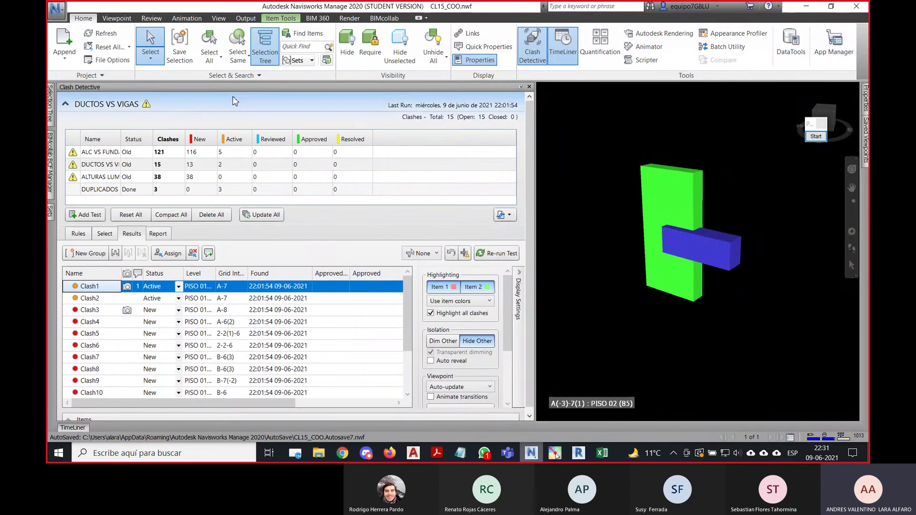
pyautogui.click(57, 19)
pyautogui.click(67, 27)
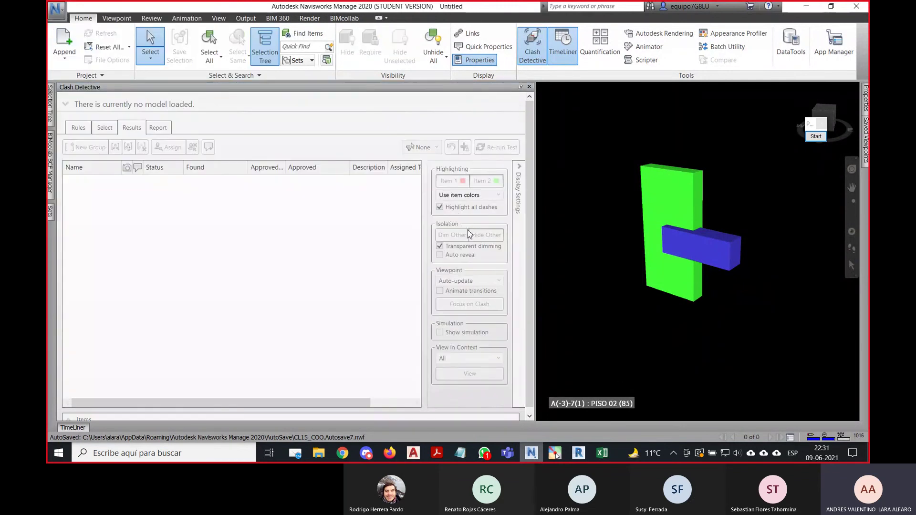
# Switch to Revit and export the 3D view as a Navisworks NWC file, overwriting CL15_CLI in the CLASE 15 folder.
pyautogui.click(579, 454)
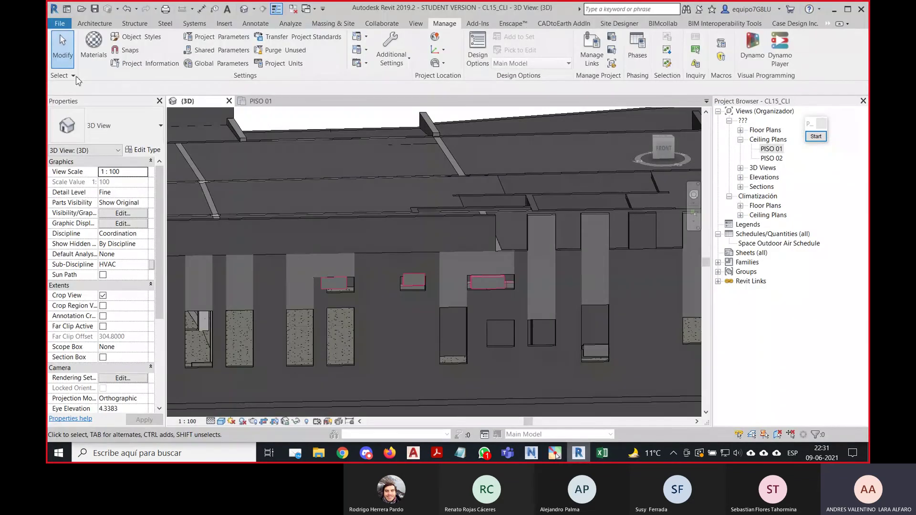
pyautogui.click(59, 25)
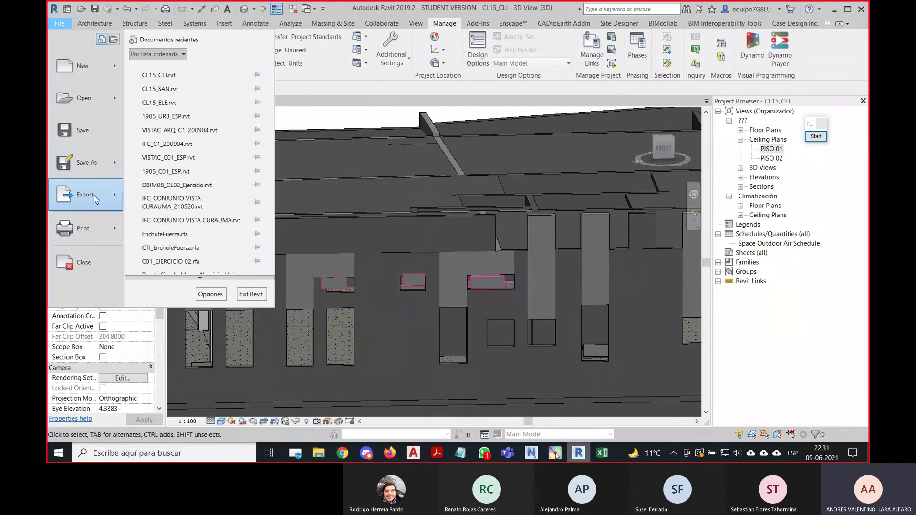
pyautogui.moveTo(95, 198)
pyautogui.click(178, 197)
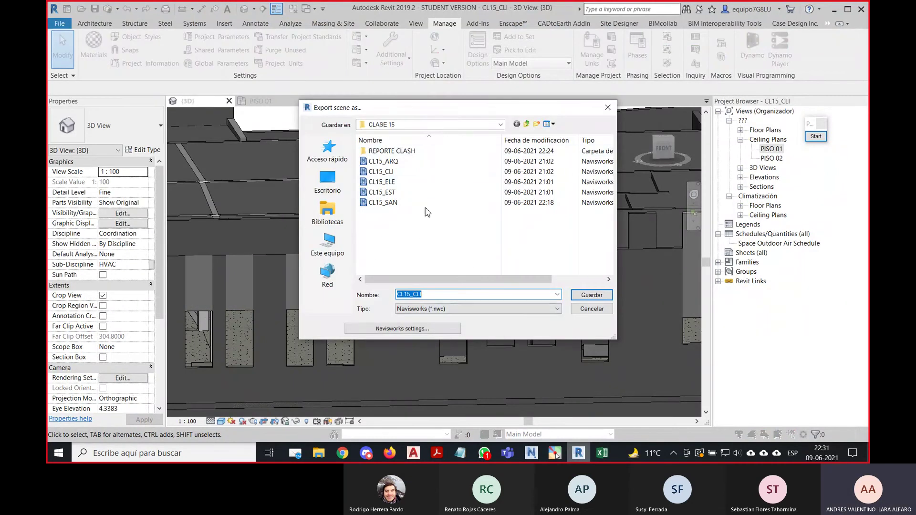
pyautogui.click(400, 173)
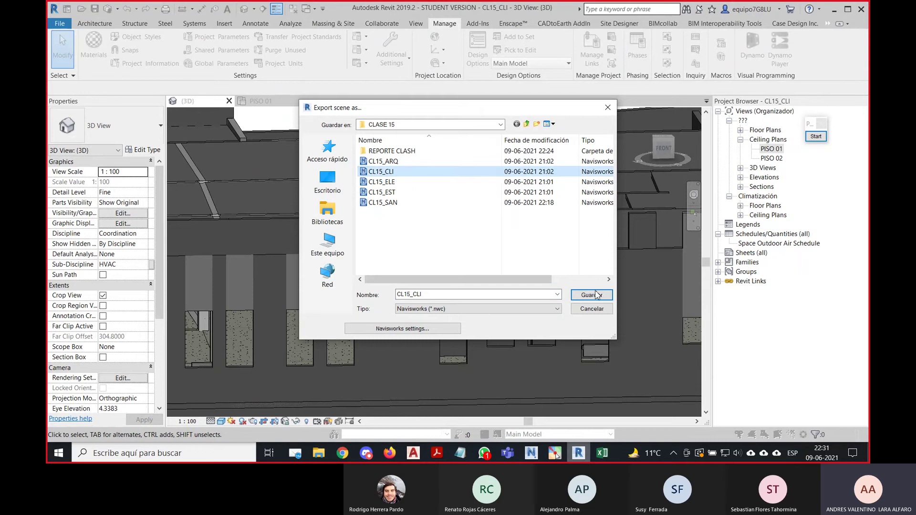
pyautogui.click(592, 295)
pyautogui.click(484, 228)
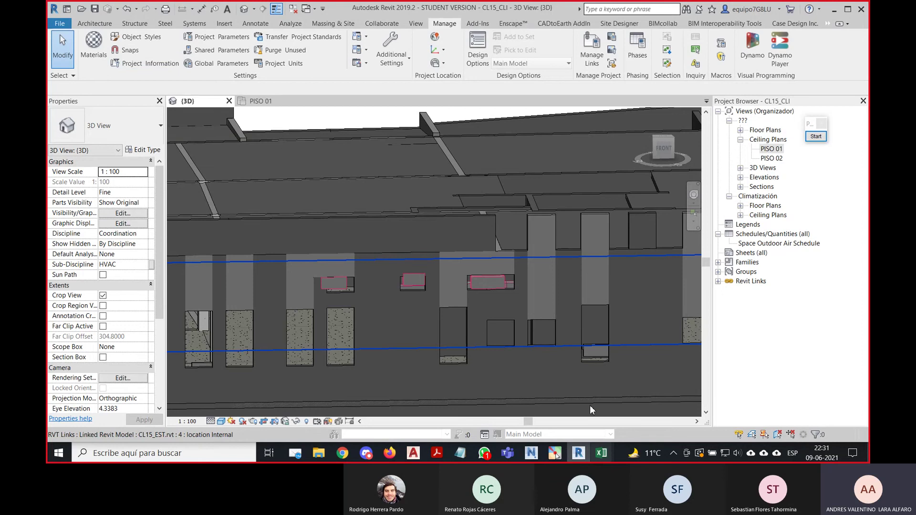
# Switch to Navisworks and reopen the recent coordination file CL15_COO.nwf, bringing the first ALC VS FUNDACIONES clash into view.
pyautogui.click(531, 453)
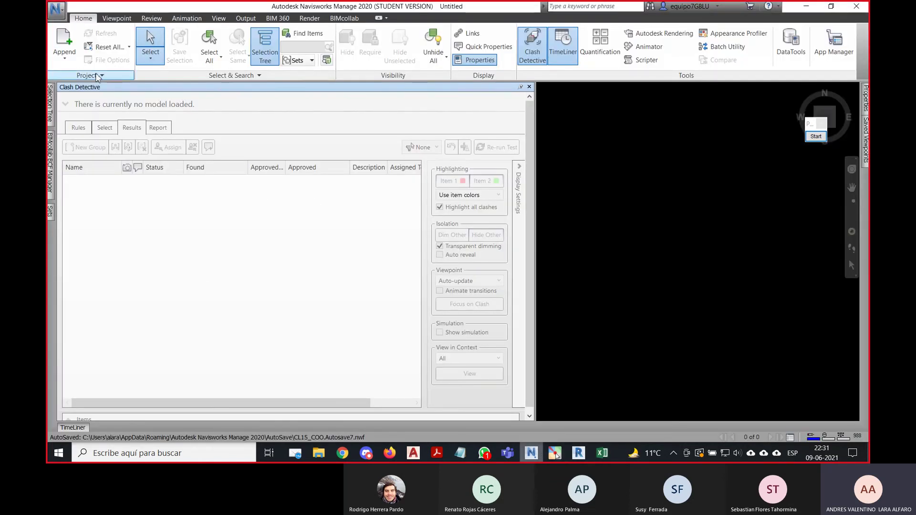
pyautogui.click(56, 15)
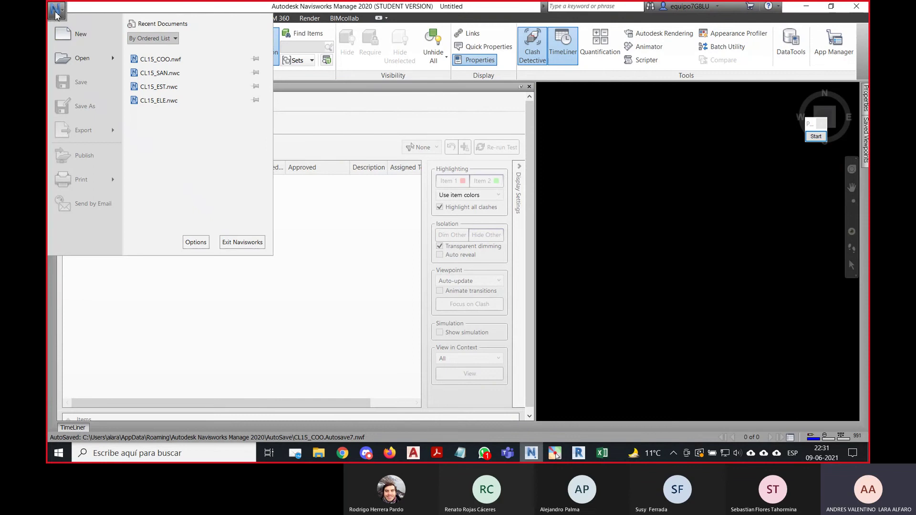
pyautogui.click(151, 59)
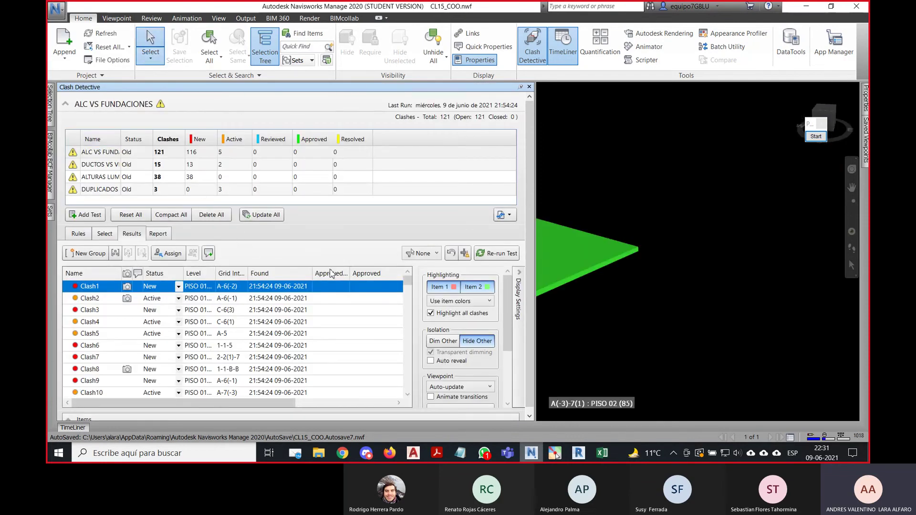
pyautogui.scroll(2, 620, 324)
pyautogui.moveTo(620, 324); pyautogui.dragTo(717, 295, button='middle')
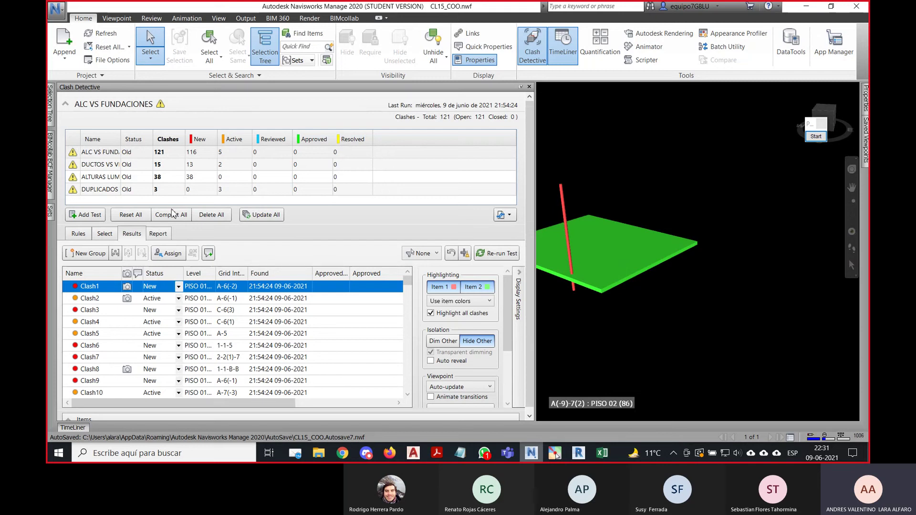
# Update all clash tests against the re-exported model and display Clash1 of the DUCTOS VS VIGAS test.
pyautogui.click(260, 215)
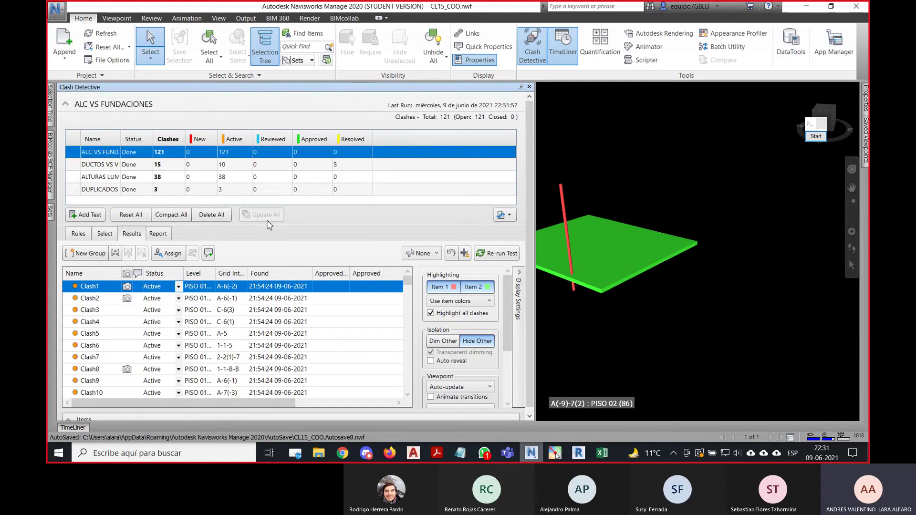
pyautogui.click(104, 164)
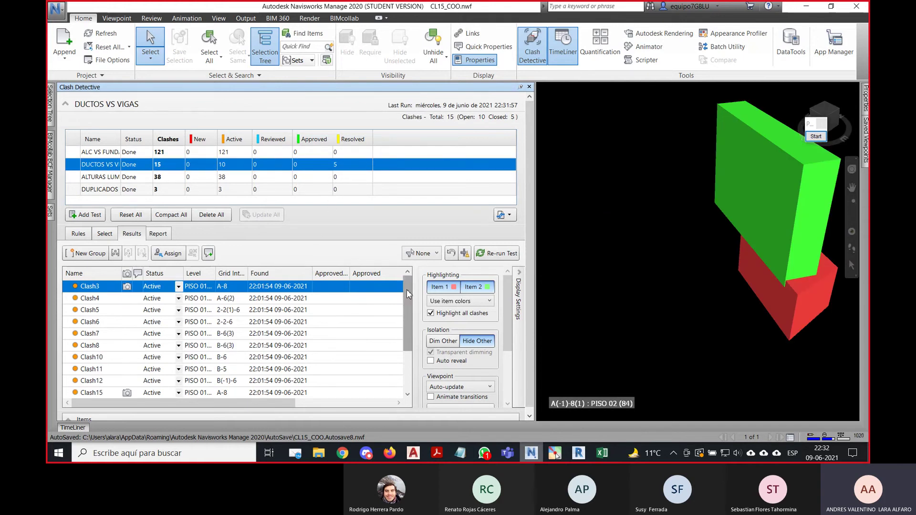
pyautogui.scroll(-2, 334, 333)
pyautogui.click(90, 345)
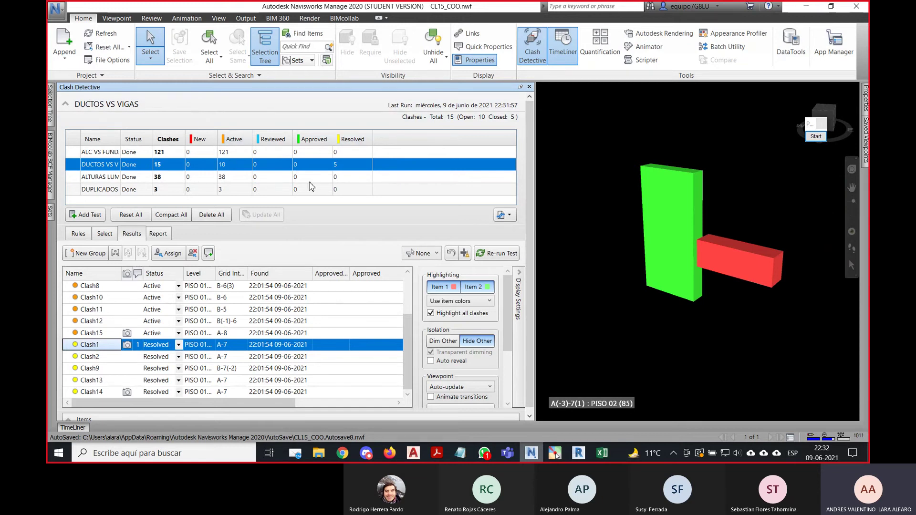
# Review Clash2 and Clash9 of DUCTOS VS VIGAS, and return to Clash1 to examine its duct and beam.
pyautogui.click(106, 356)
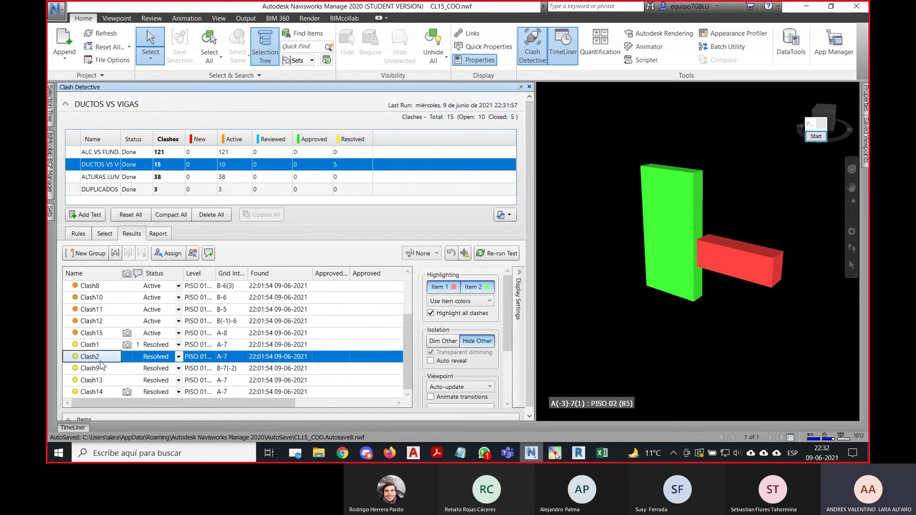
pyautogui.click(104, 367)
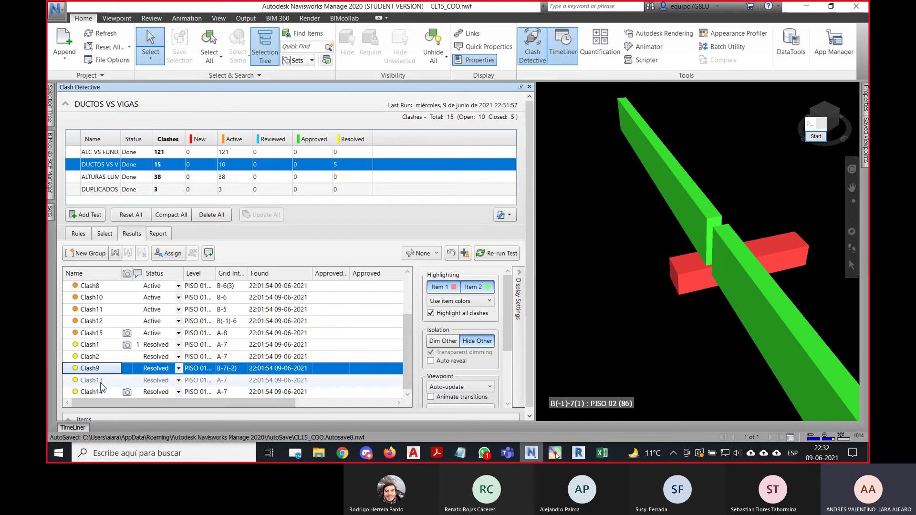
pyautogui.click(98, 345)
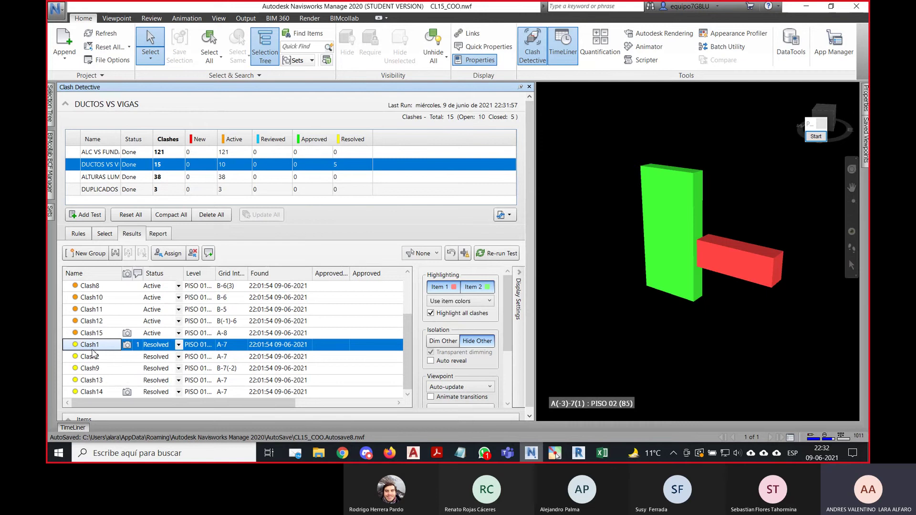
pyautogui.moveTo(739, 287); pyautogui.dragTo(691, 213, button='middle')
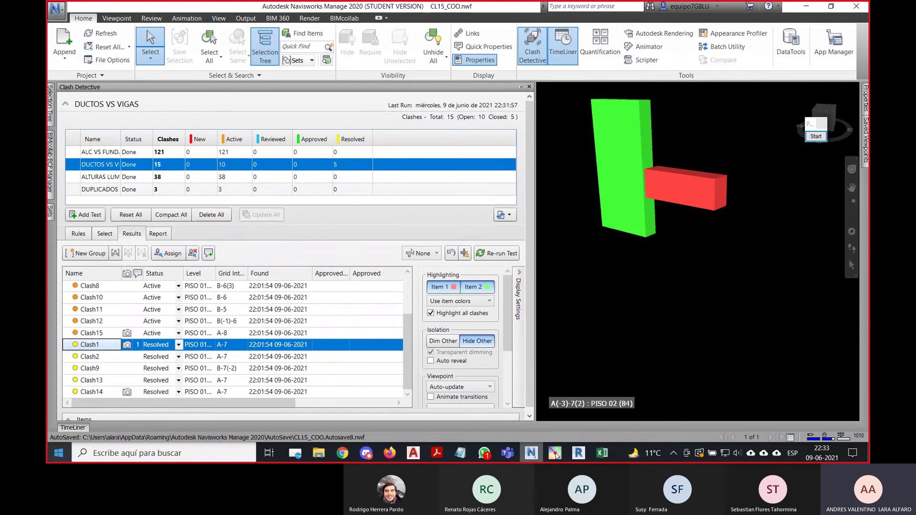
pyautogui.moveTo(644, 453)
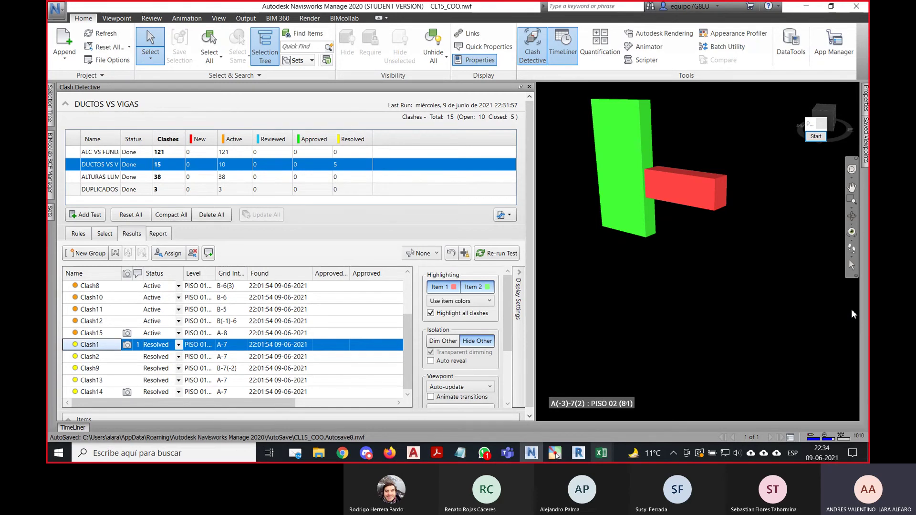
pyautogui.scroll(-2, 760, 324)
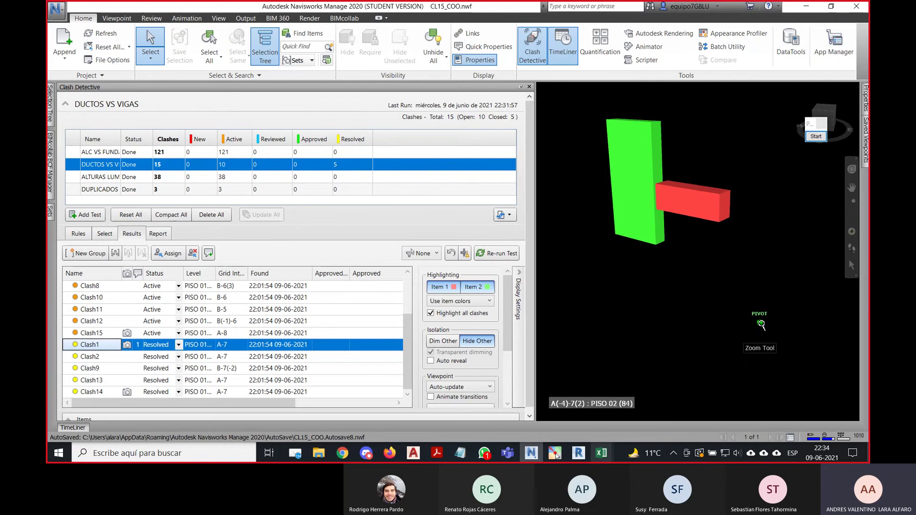
pyautogui.moveTo(652, 302); pyautogui.dragTo(674, 321, button='middle')
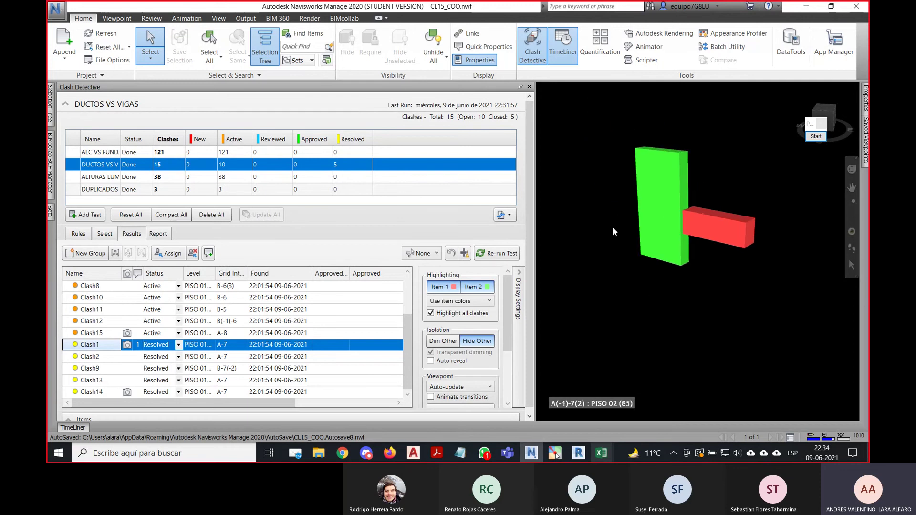